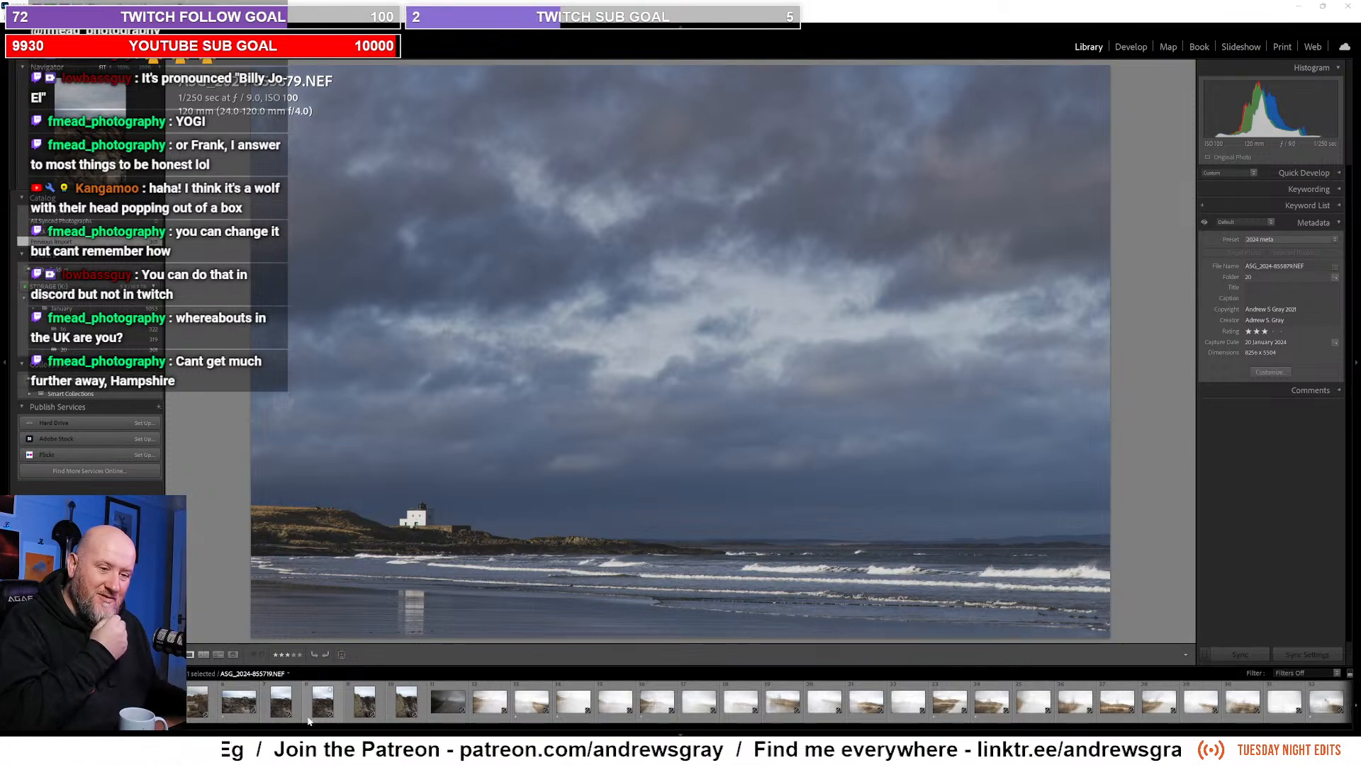
Step: Select photo ASG_2024-855724.NEF and filter the filmstrip to show only rated photos
left_click(535, 704)
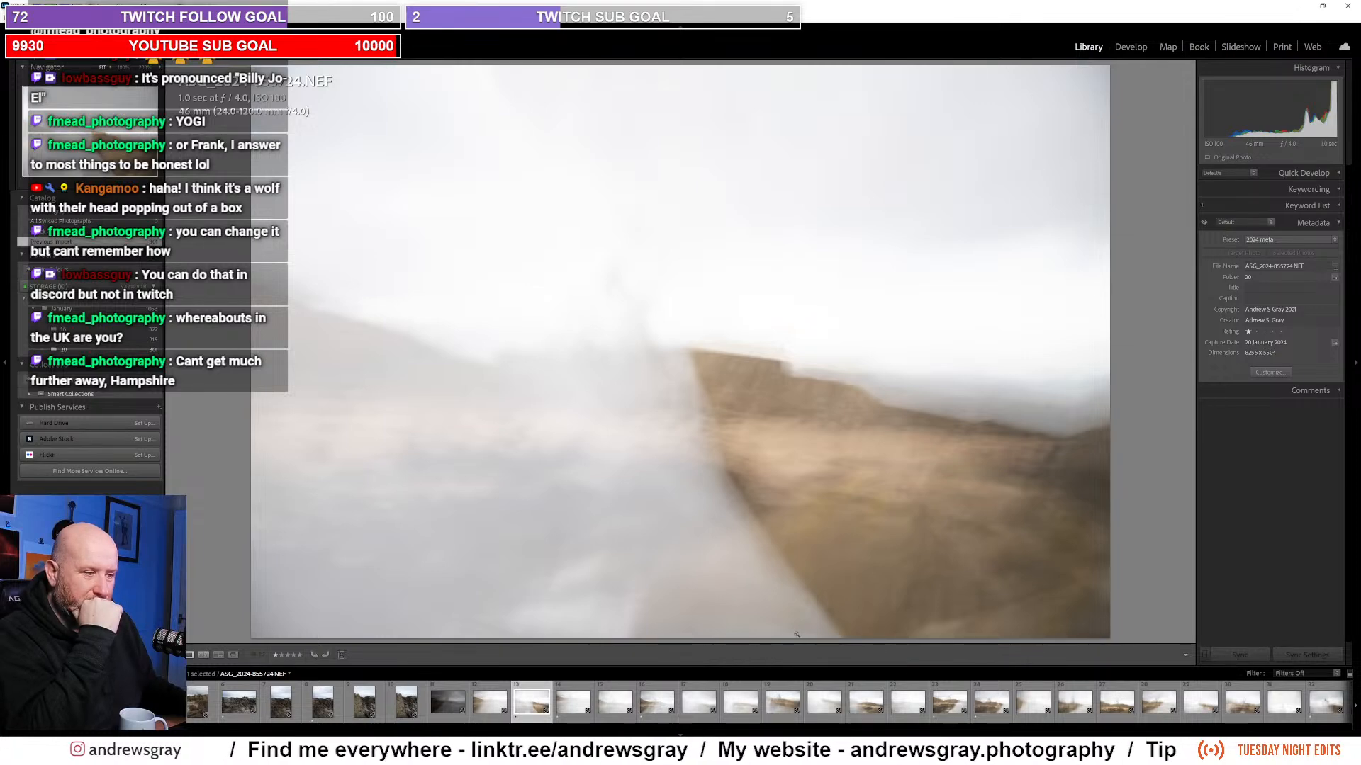
left_click(1286, 674)
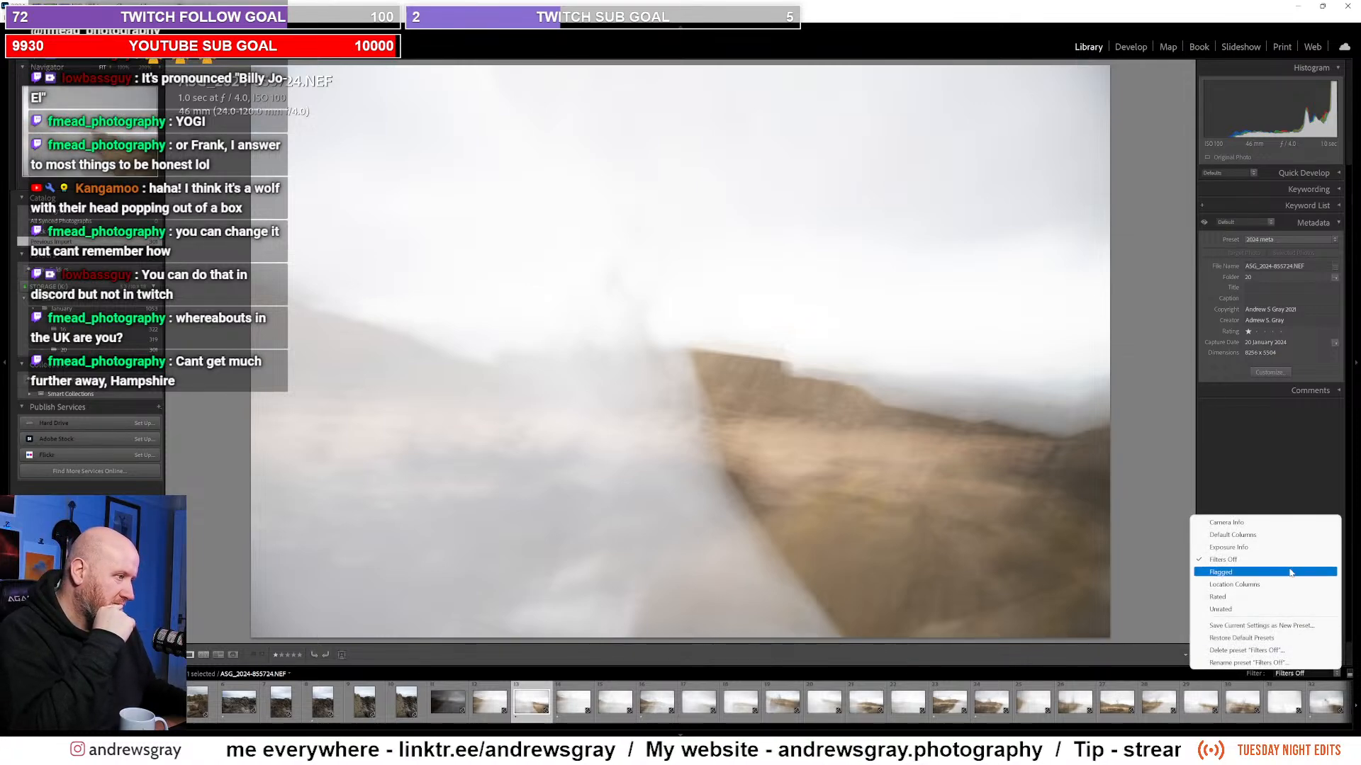
left_click(1254, 597)
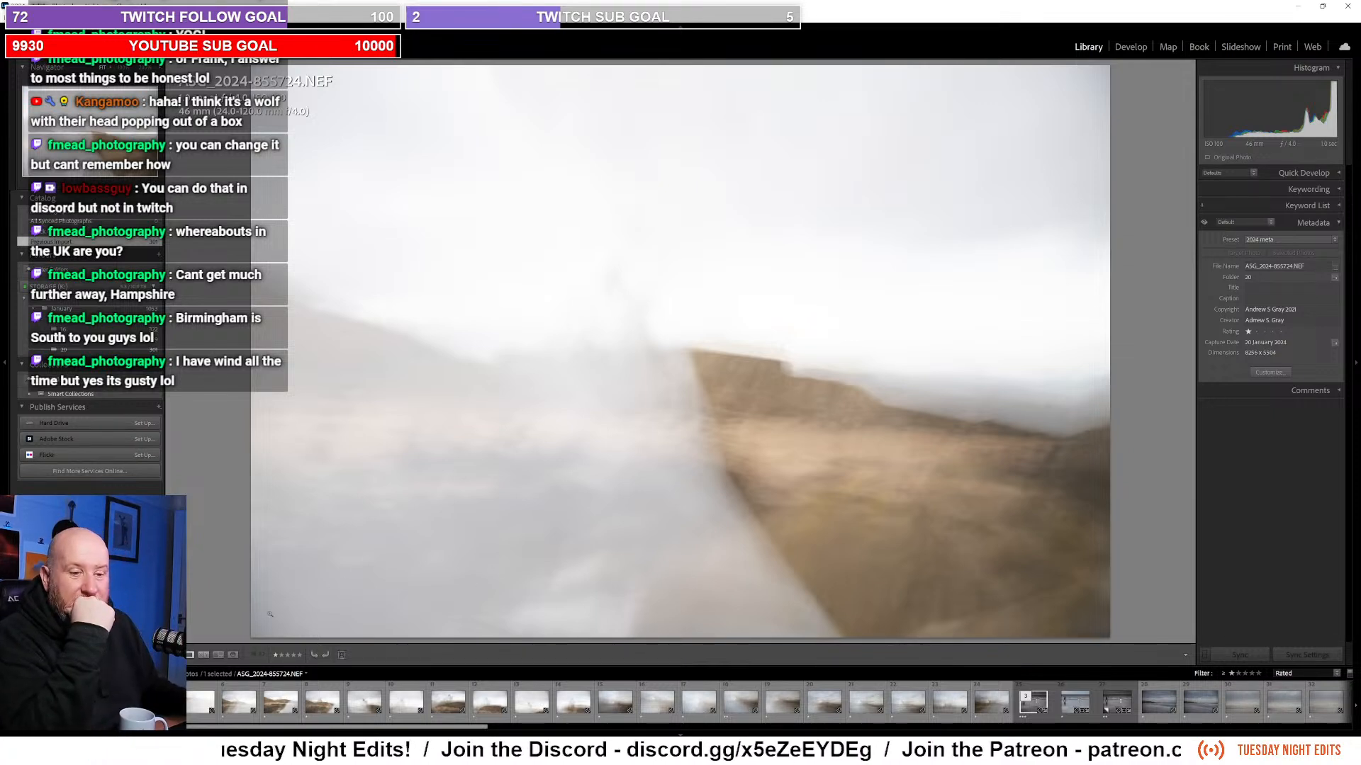
Step: Look through the rated motion-blur coast and tower shots from ASG_2024-855724.NEF onward
key("Right")
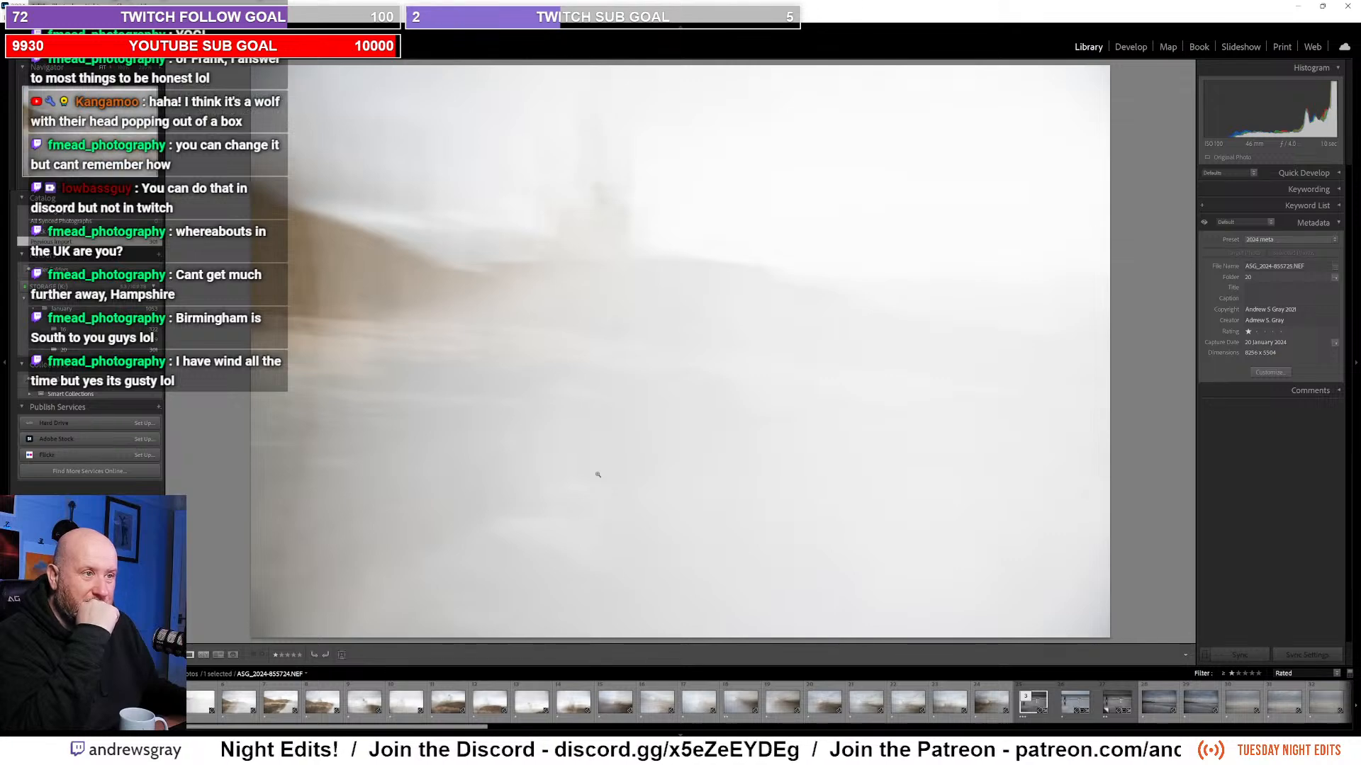
key("Right")
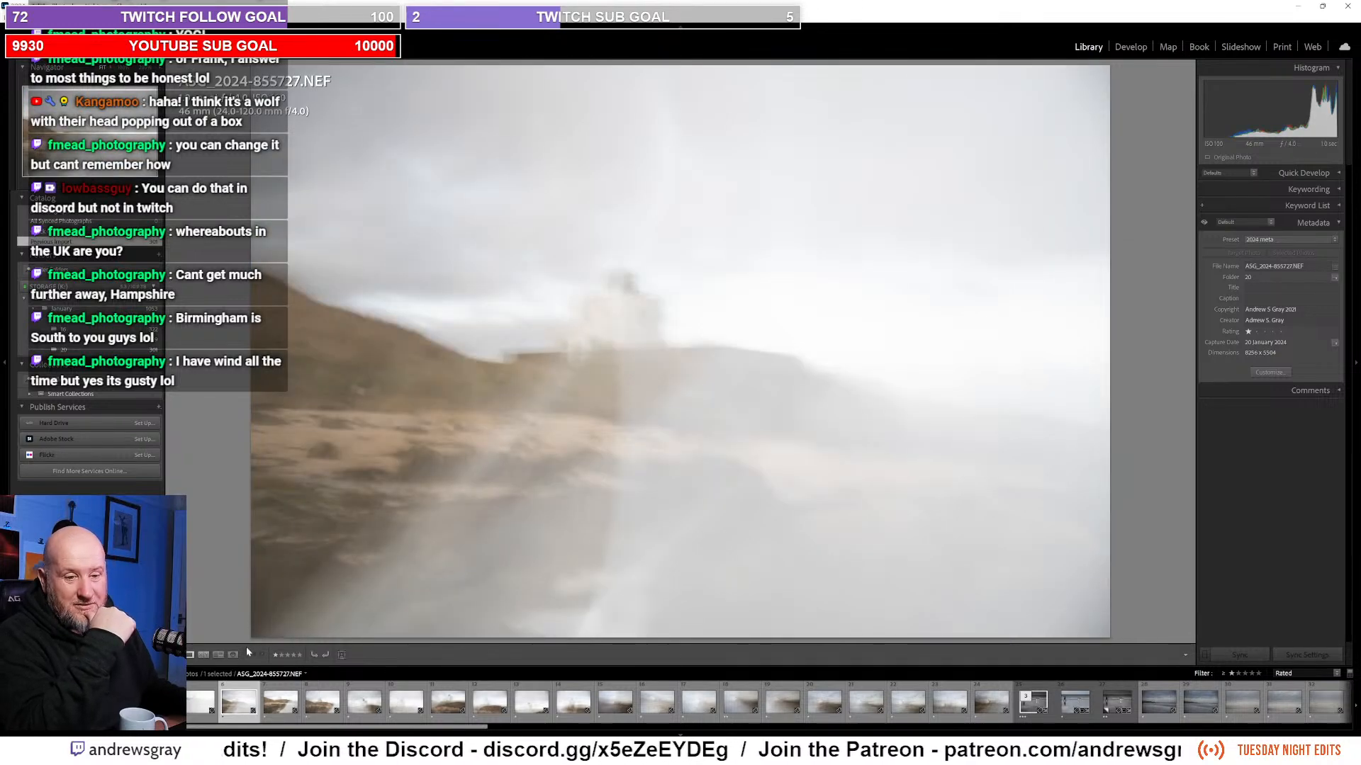
key("Right")
key("Right")
key("Right")
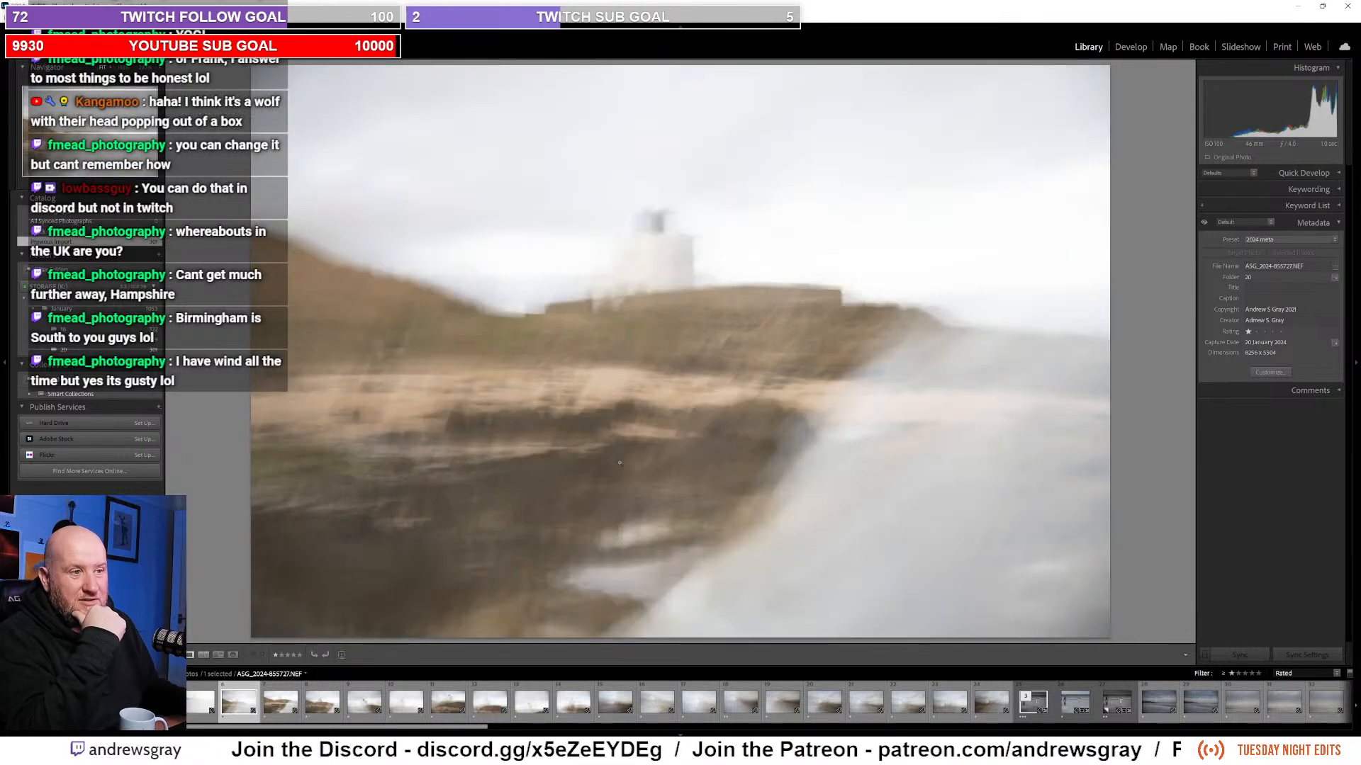
key("Right")
key("Right")
key("Right")
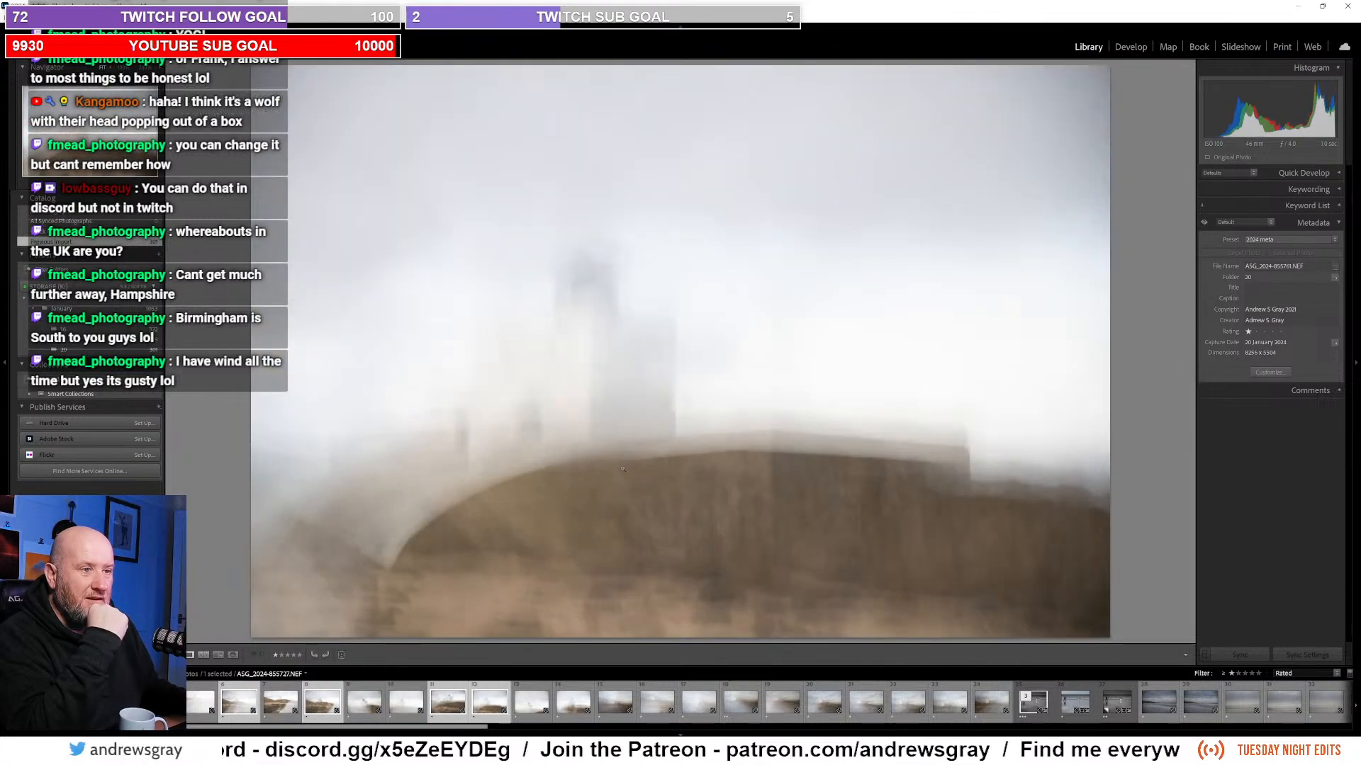
Step: Compare ASG_2024-855758.NEF with the blurred tower shots that directly follow it
key("Left")
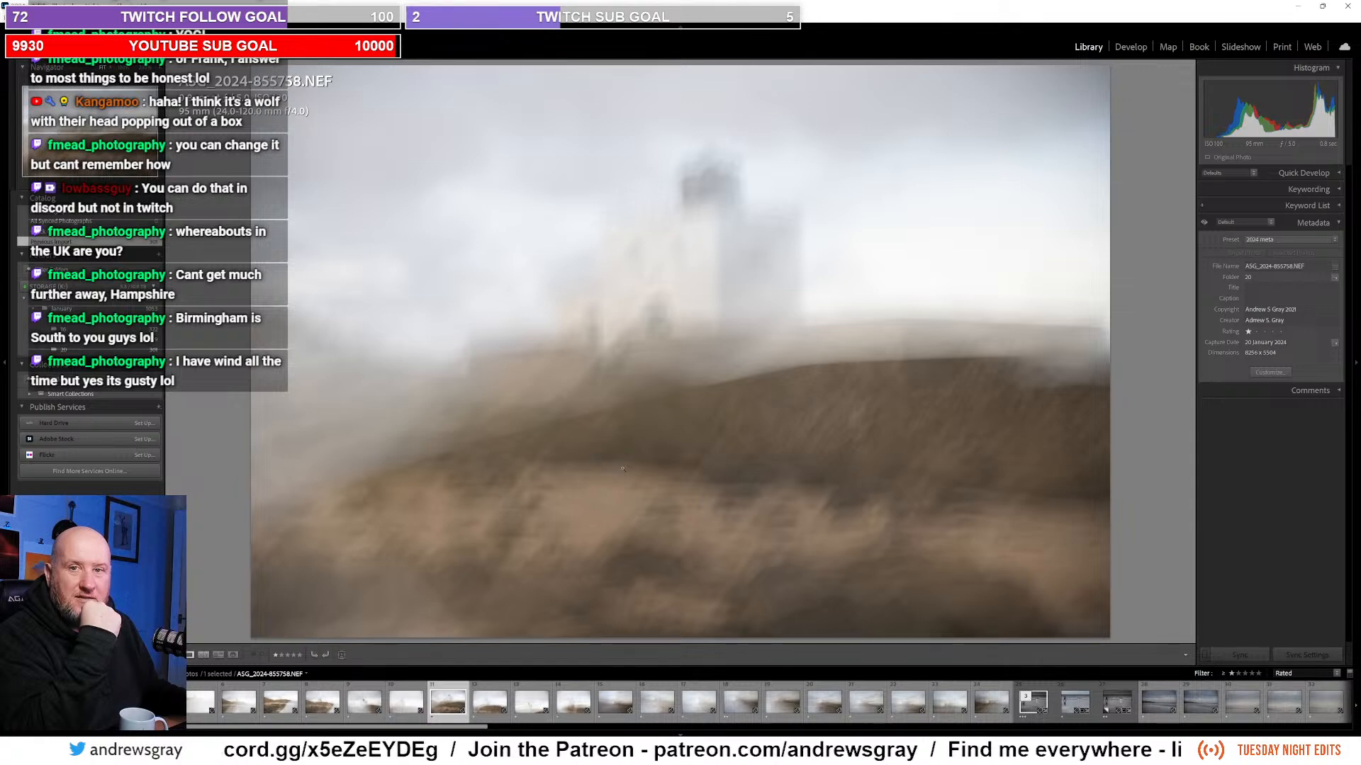
key("Right")
key("Right")
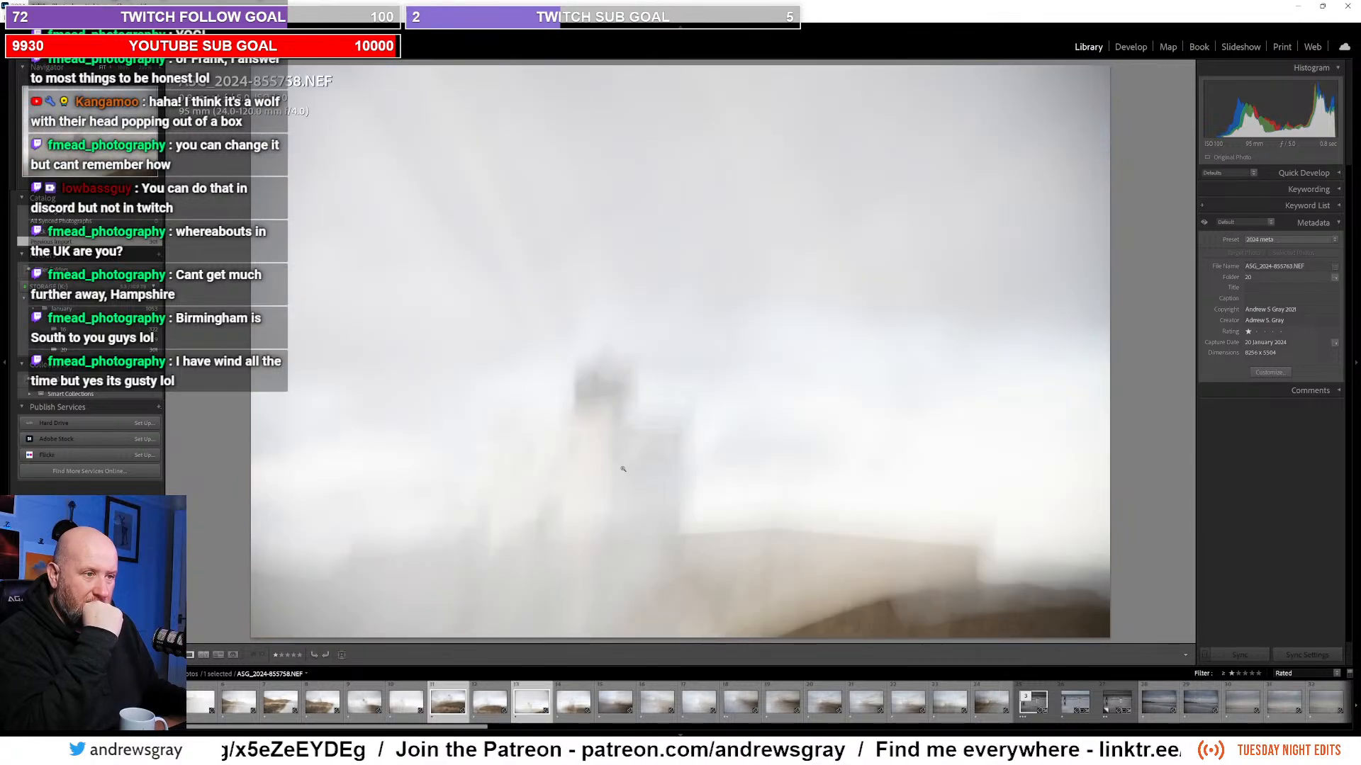
key("Left")
key("Left")
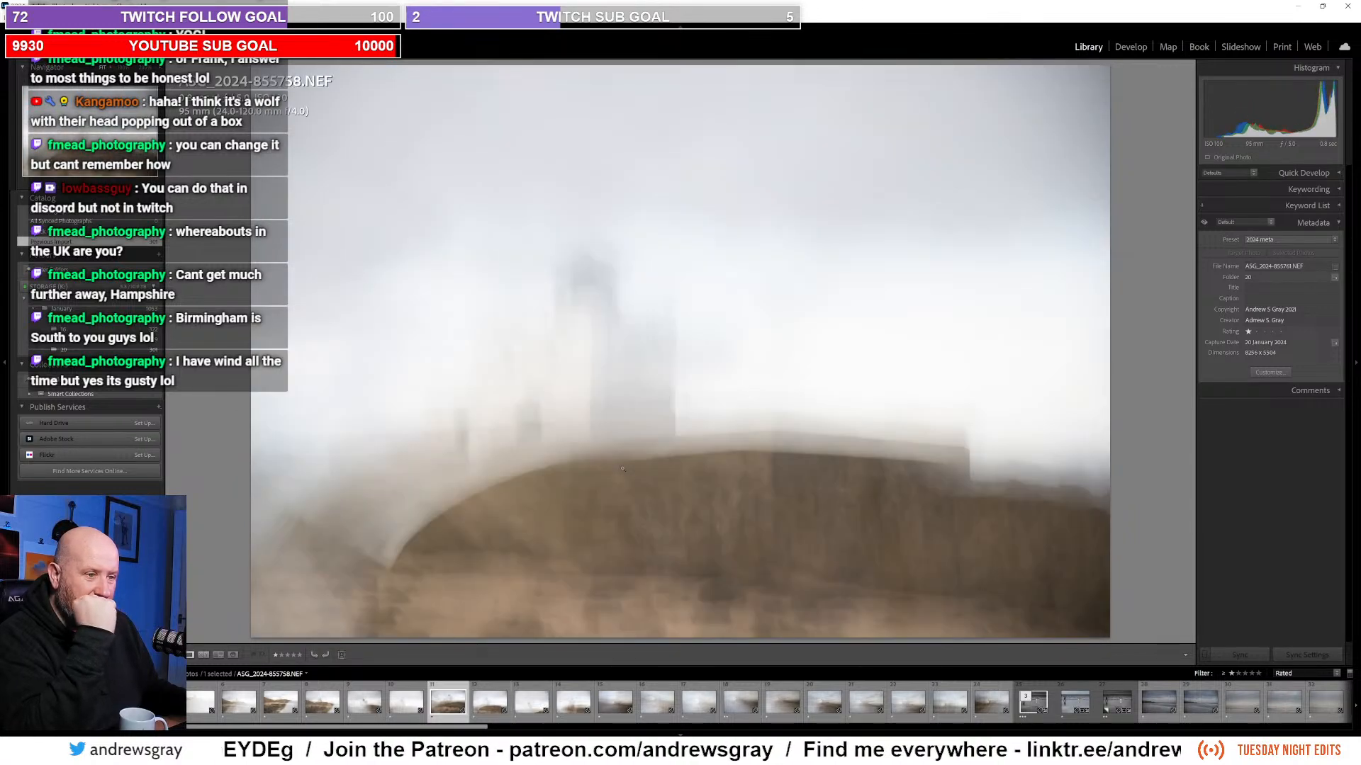
key("Right")
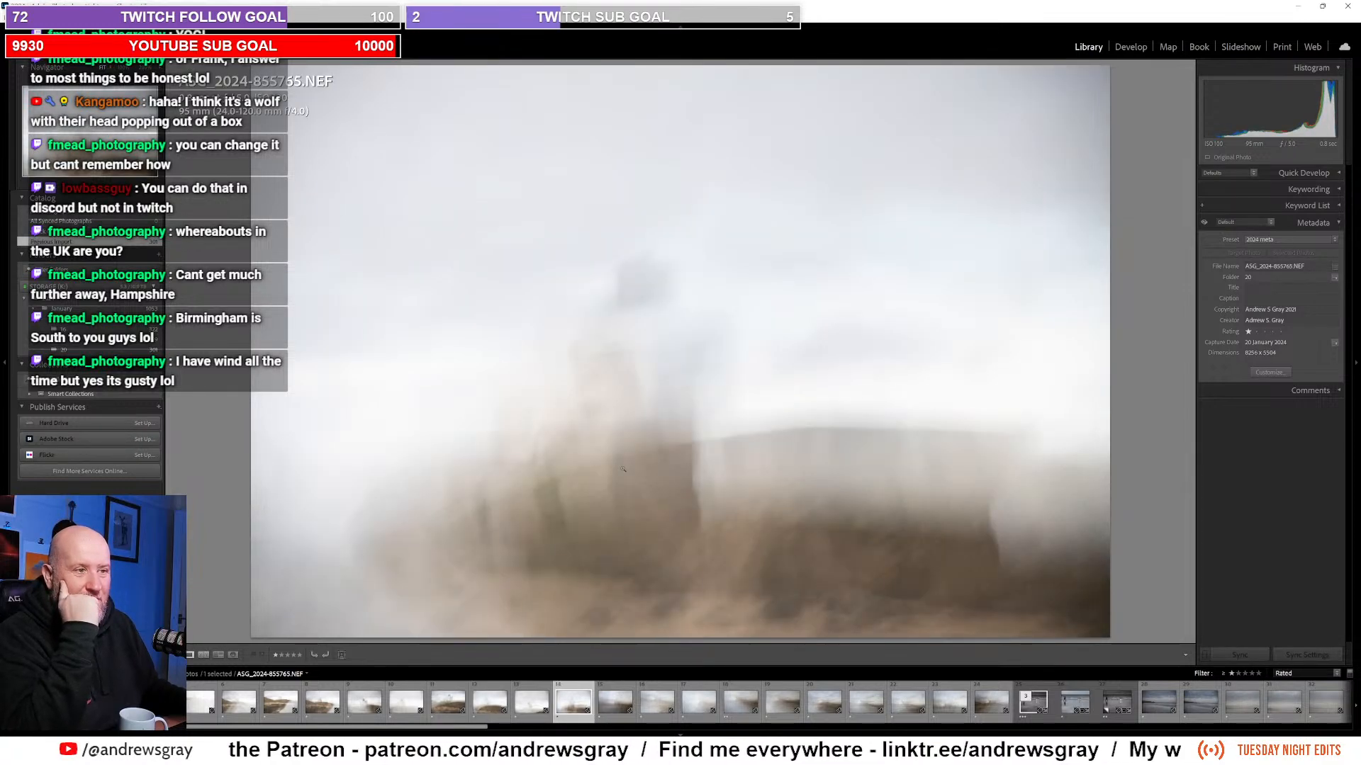
key("Right")
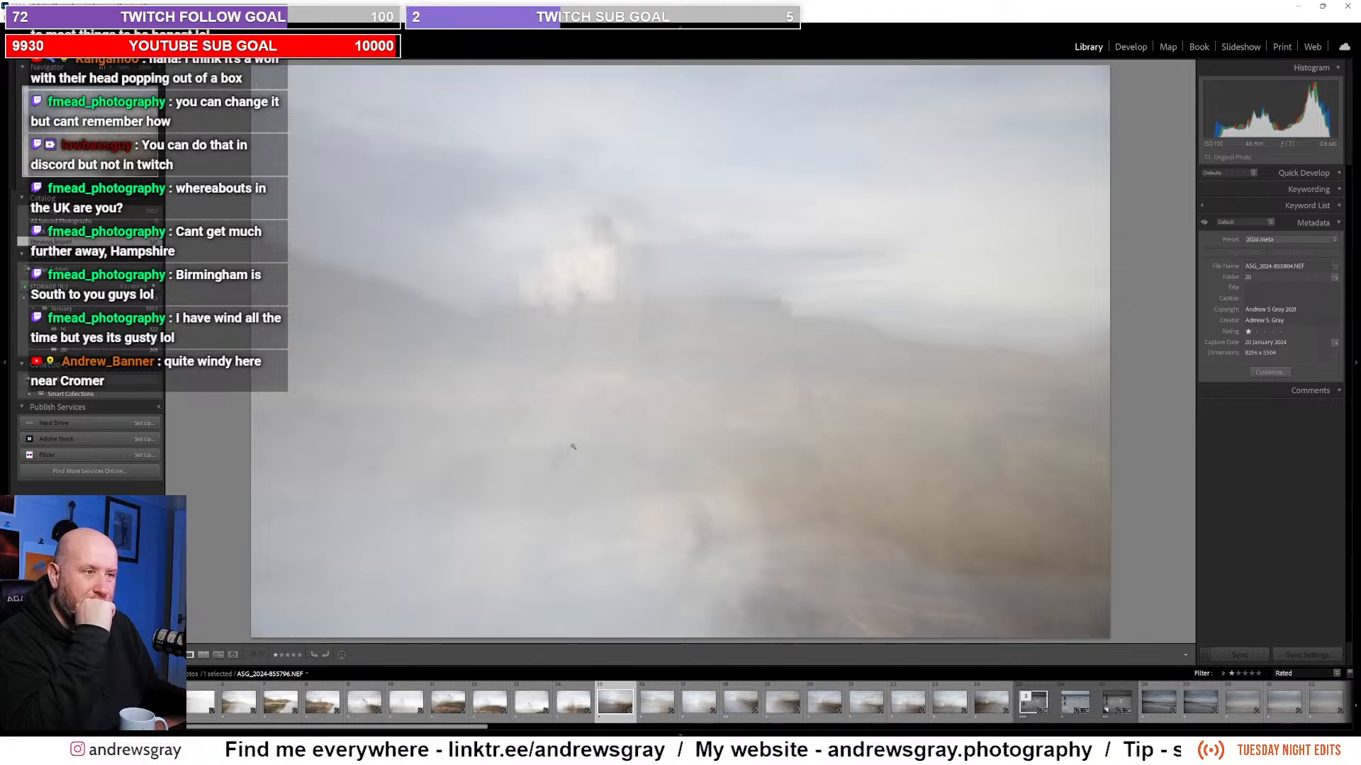
key("Right")
key("Right")
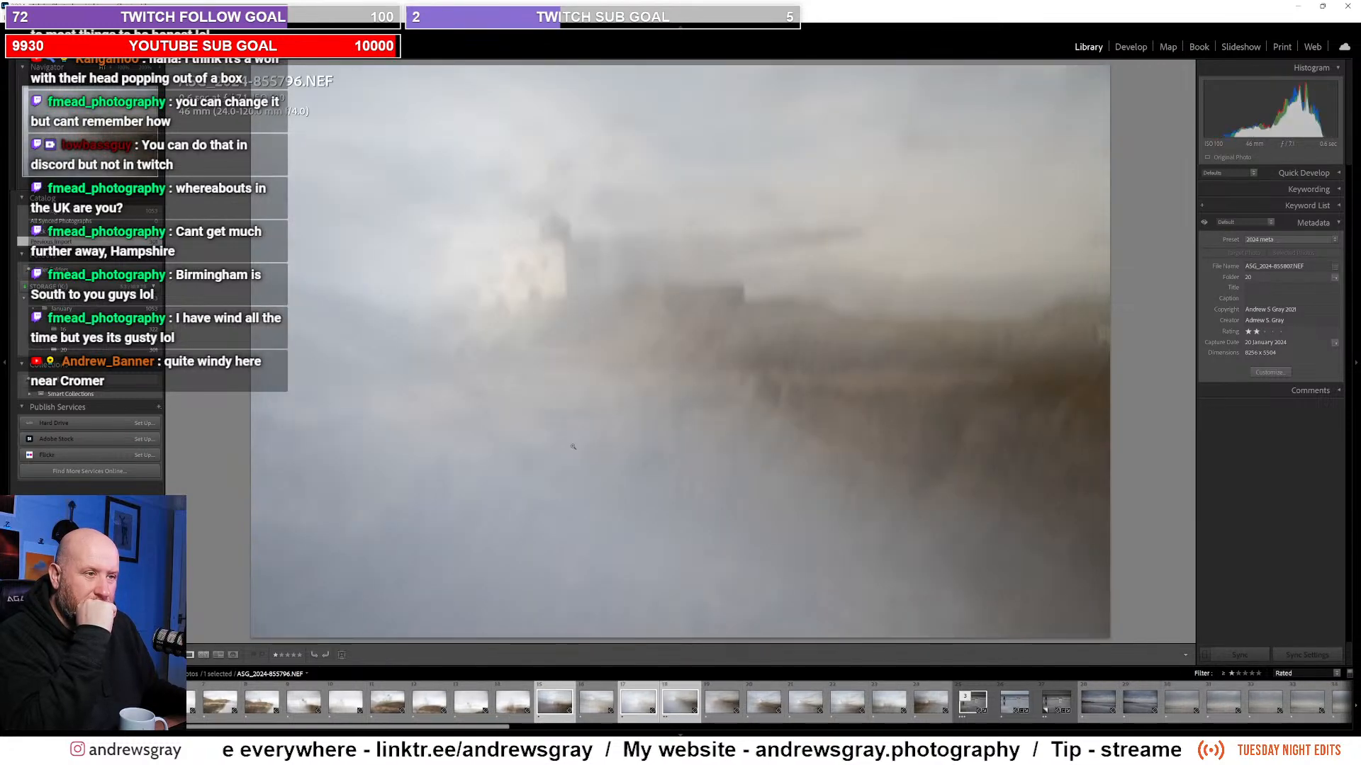
key("Right")
key("Right")
key("Right")
key("Right")
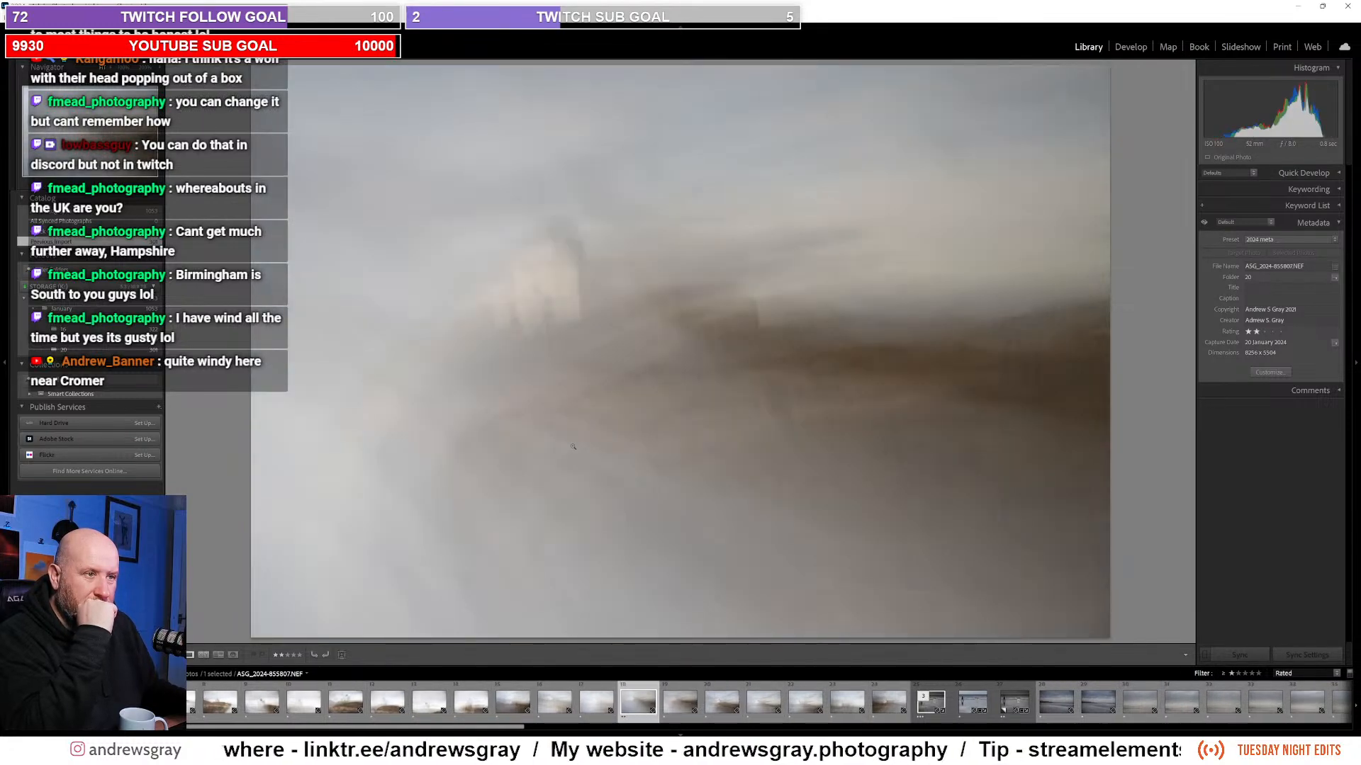
key("Right")
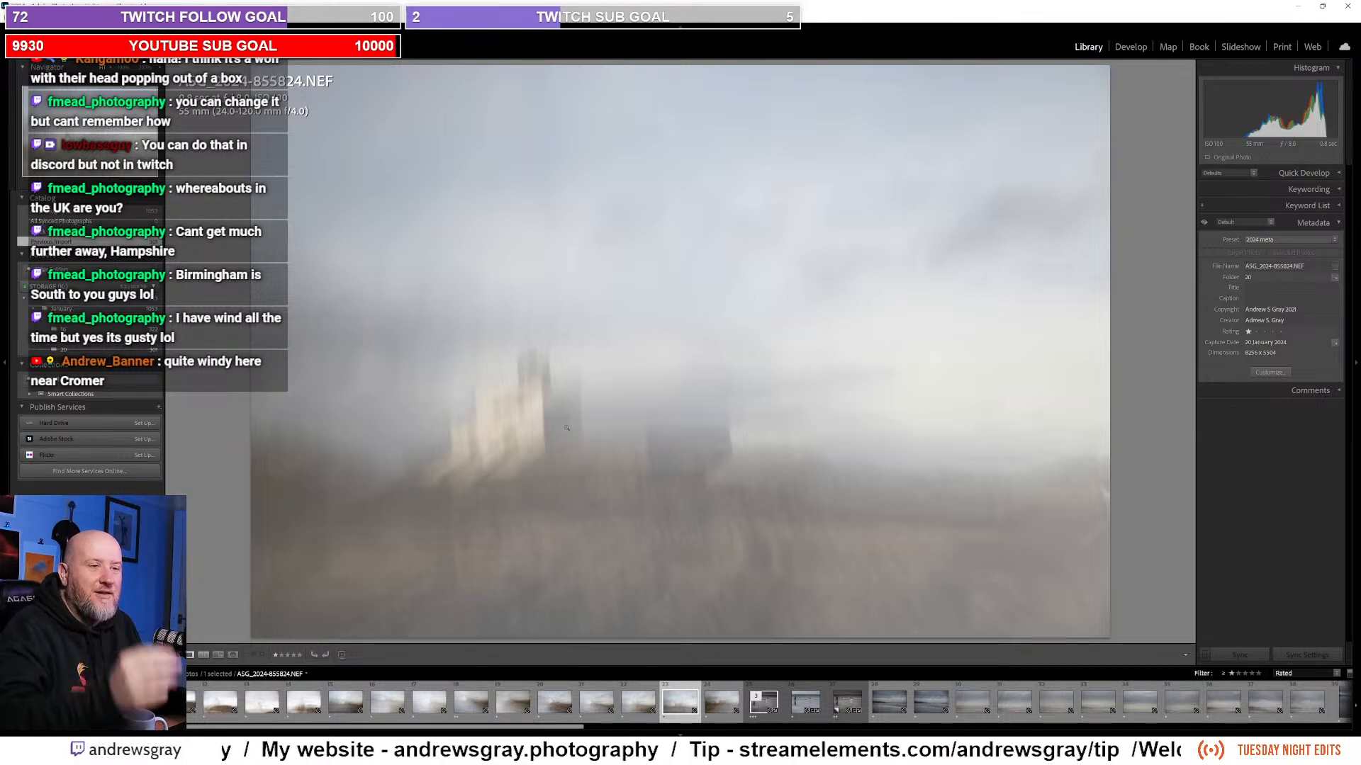
key("Right")
key("Right")
key("Right")
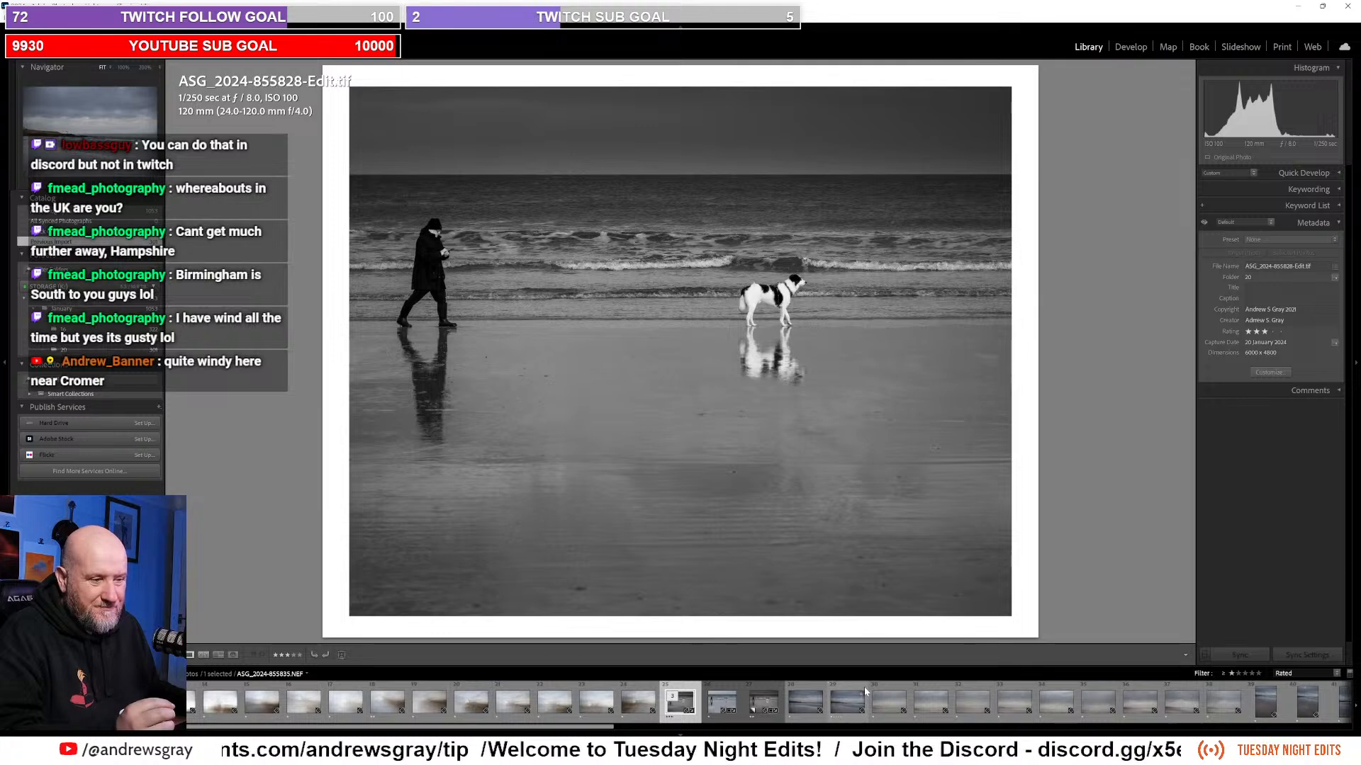
left_click(846, 709)
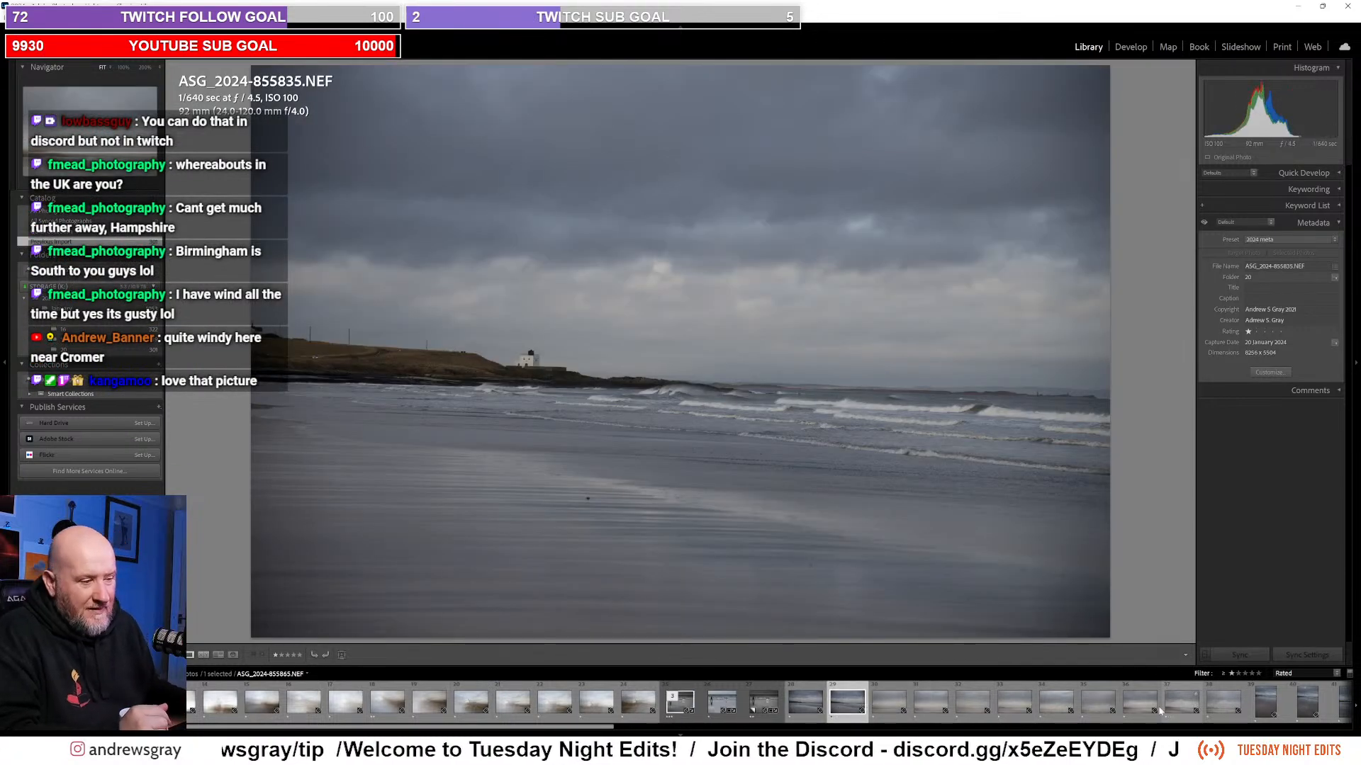
scroll(992, 705, "down", 5)
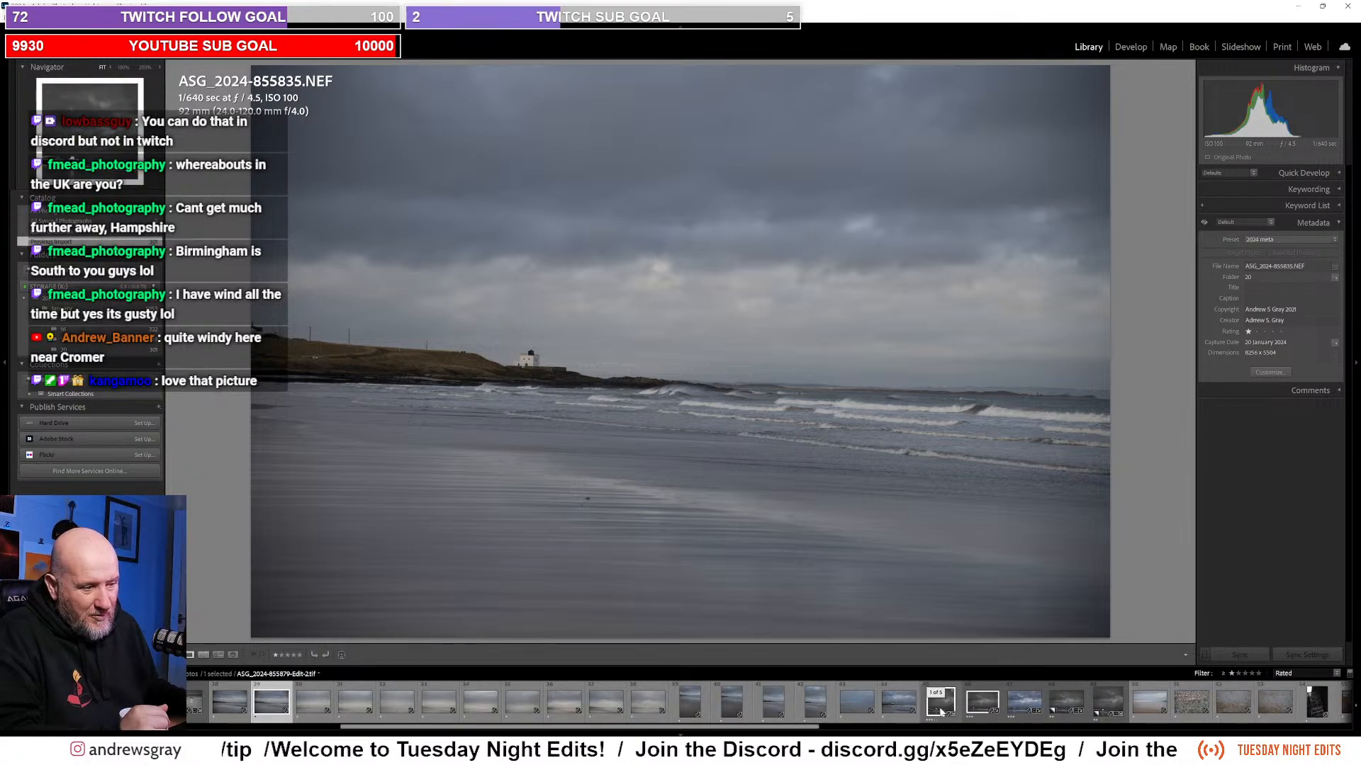
left_click(999, 709)
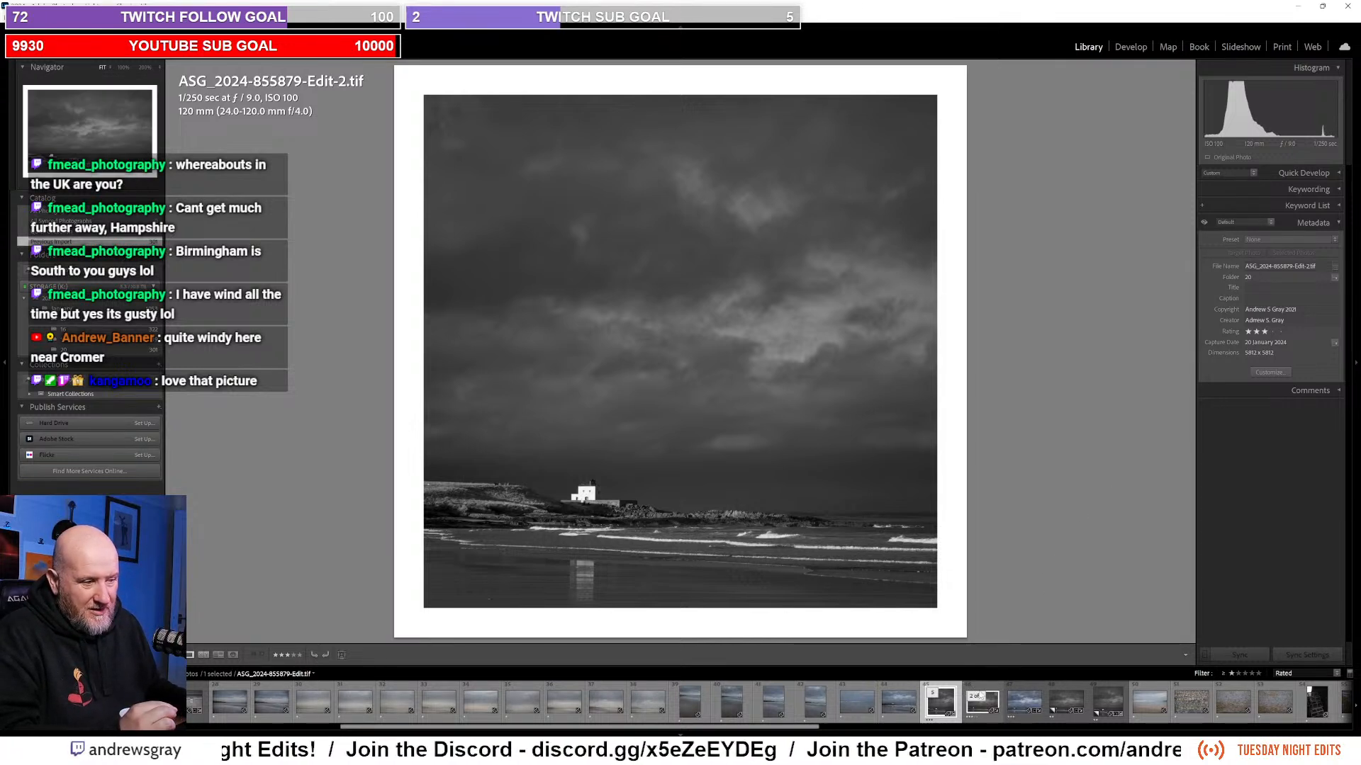
left_click(984, 698)
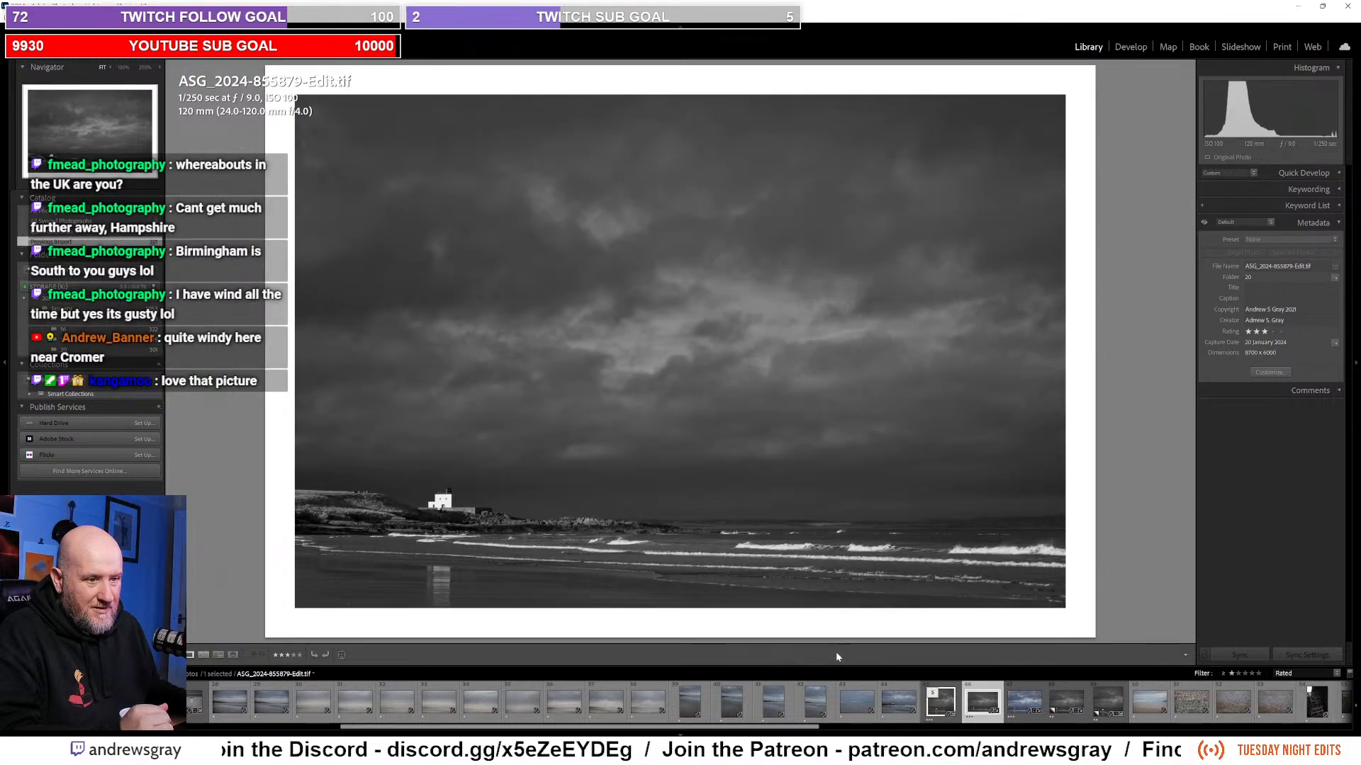
scroll(921, 708, "down", 5)
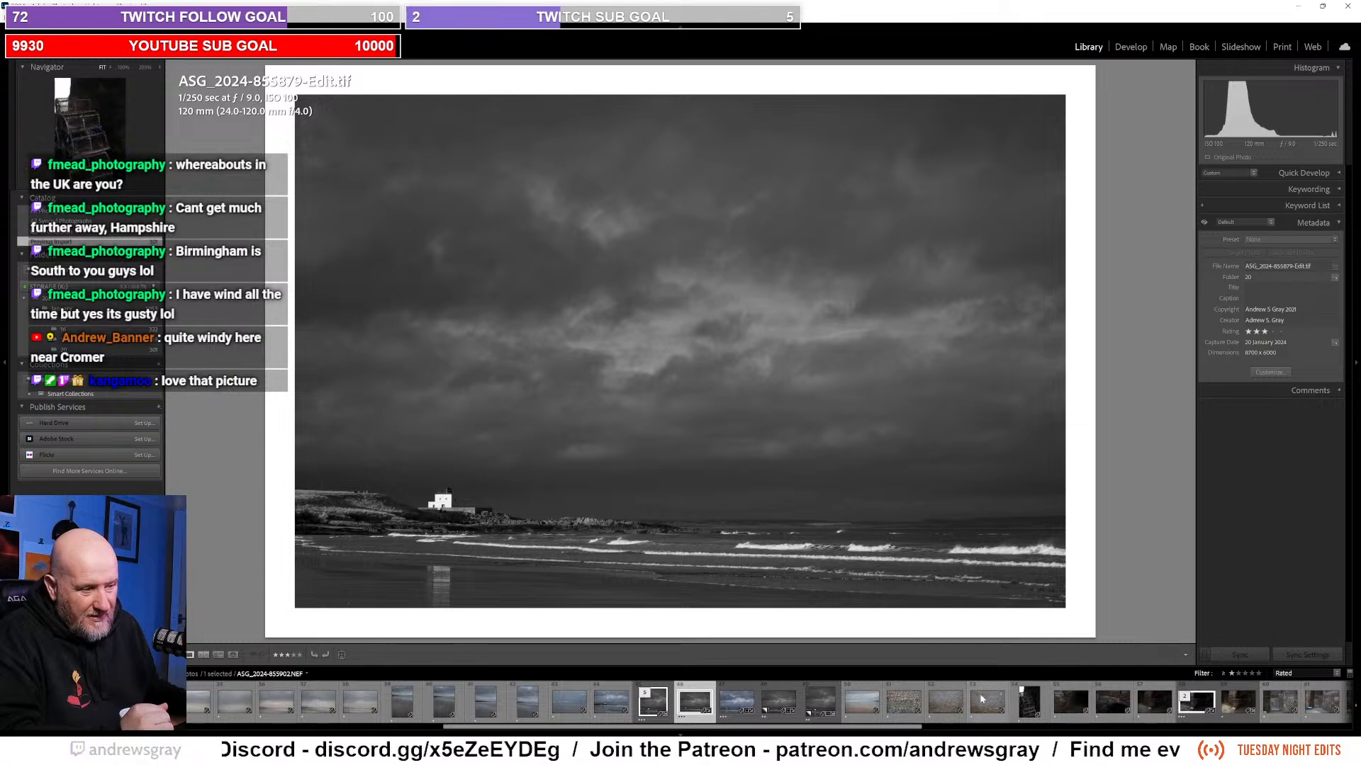
left_click(1201, 698)
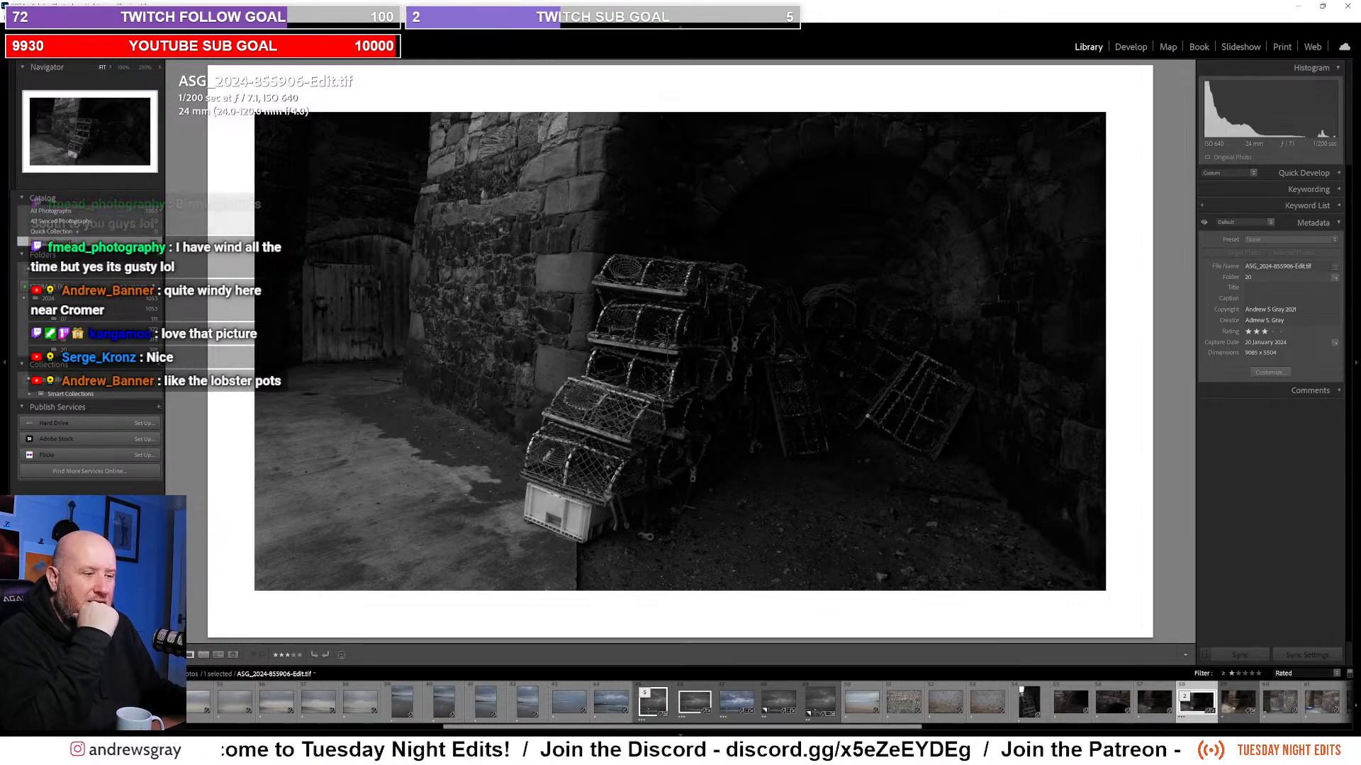
scroll(1176, 708, "down", 3)
scroll(1176, 709, "down", 8)
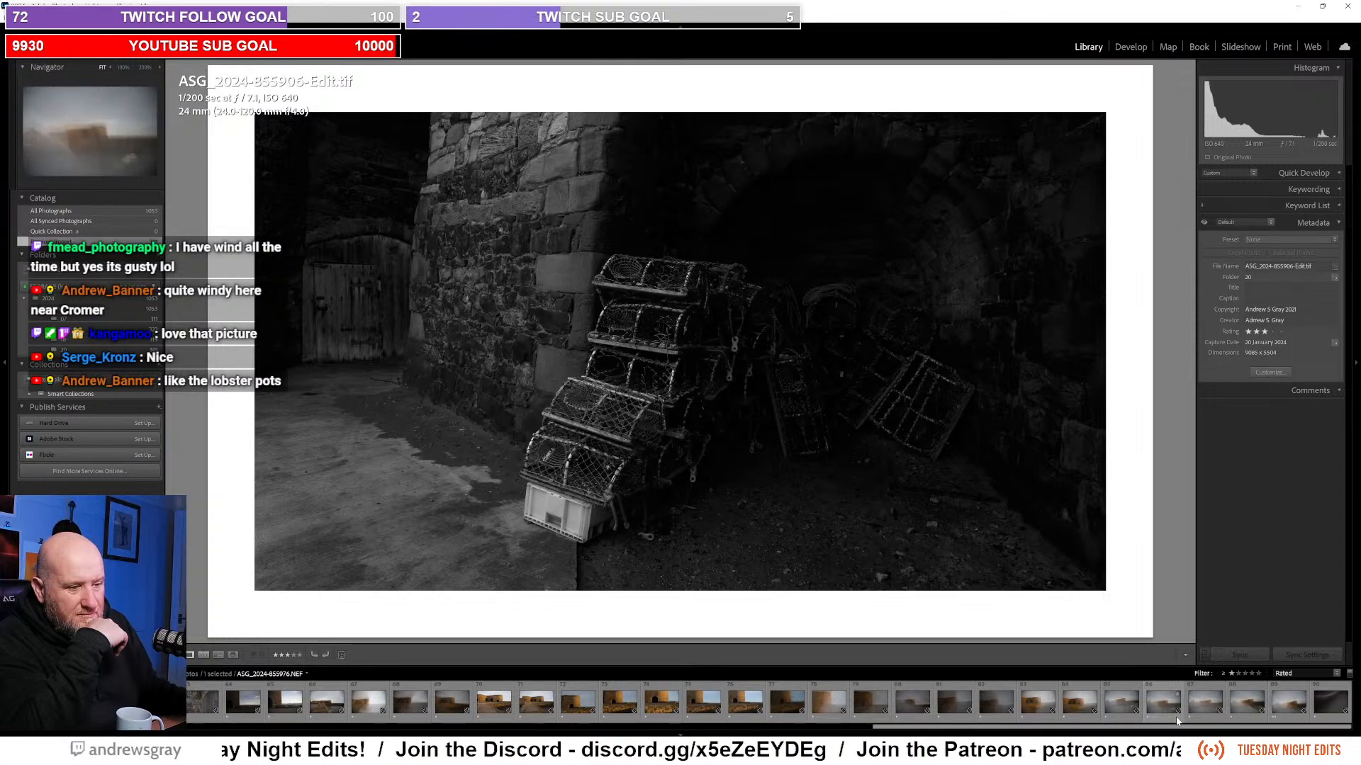
left_click(495, 703)
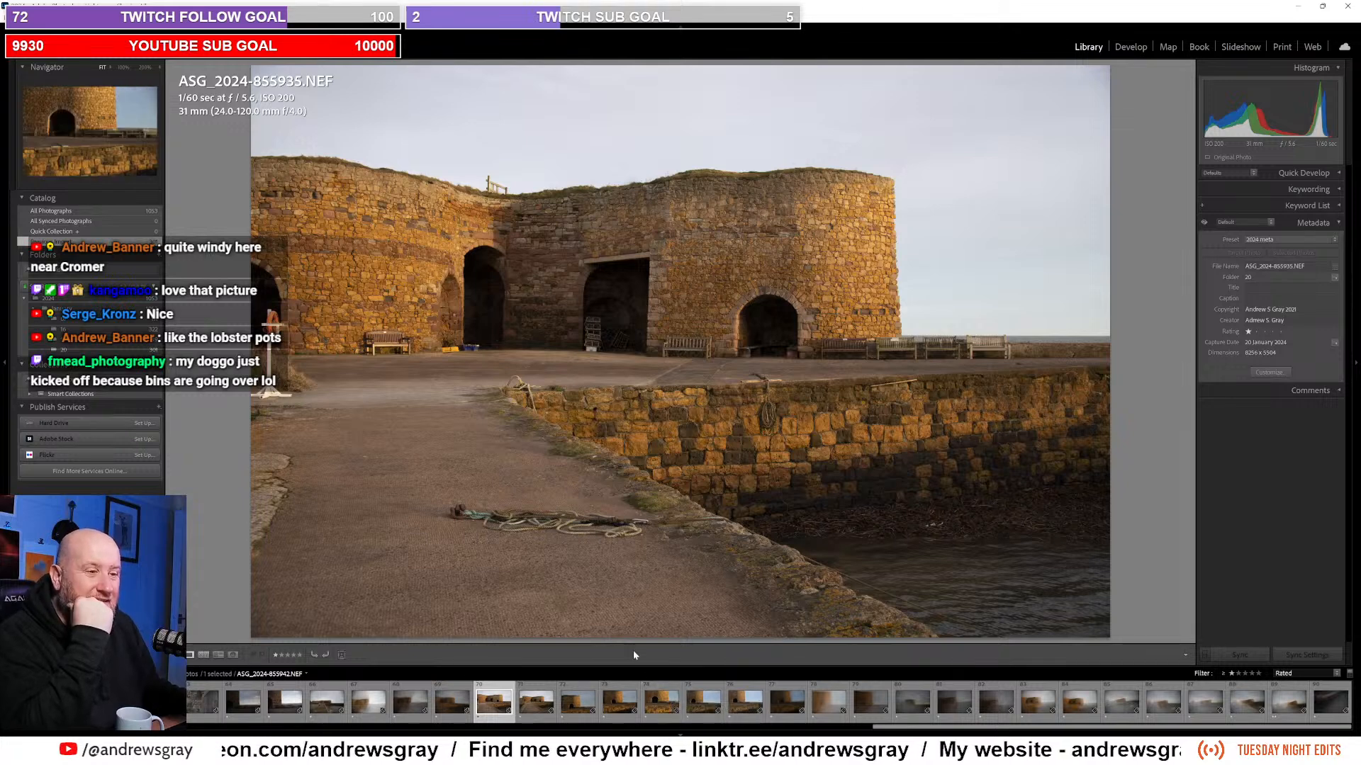
Step: Go back through the rated photos and open the blurred seascape ASG_2024-855837.NEF
scroll(541, 709, "up", 5)
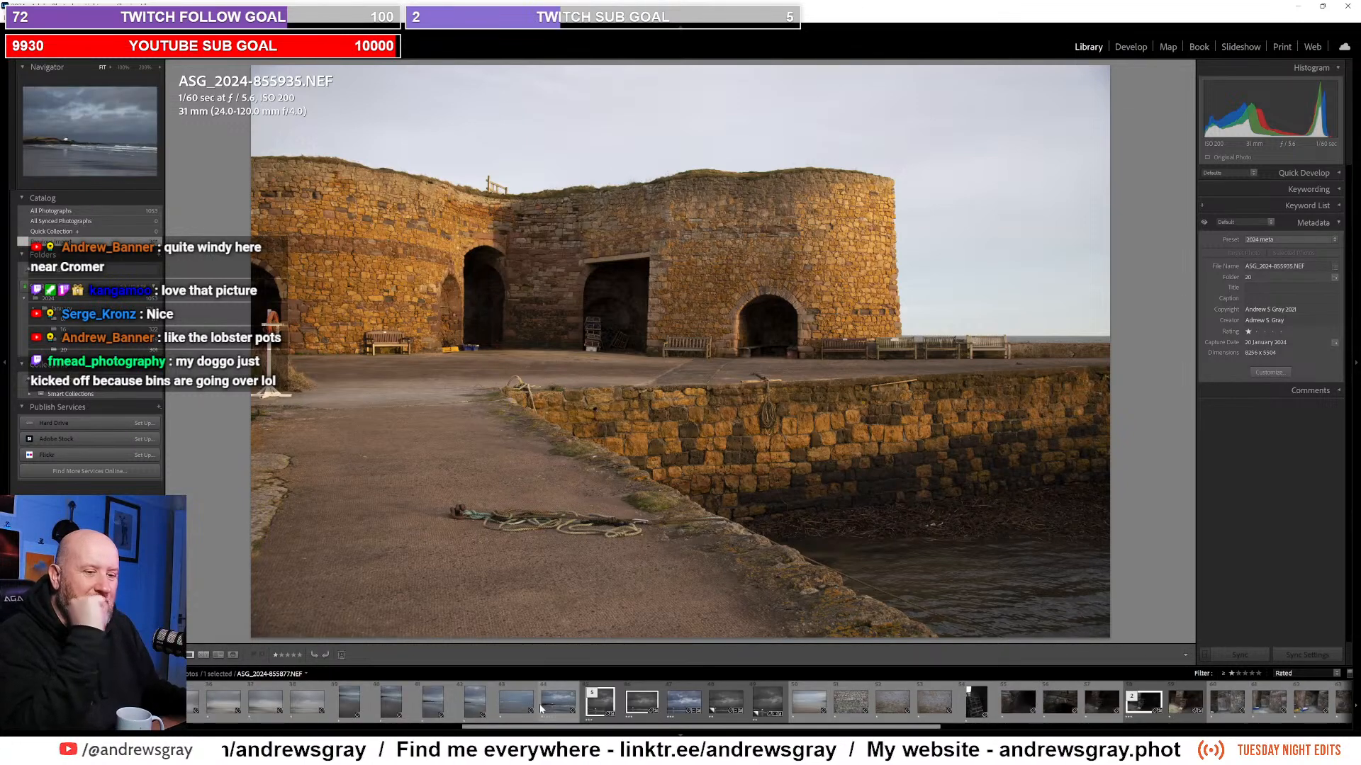
scroll(541, 708, "up", 5)
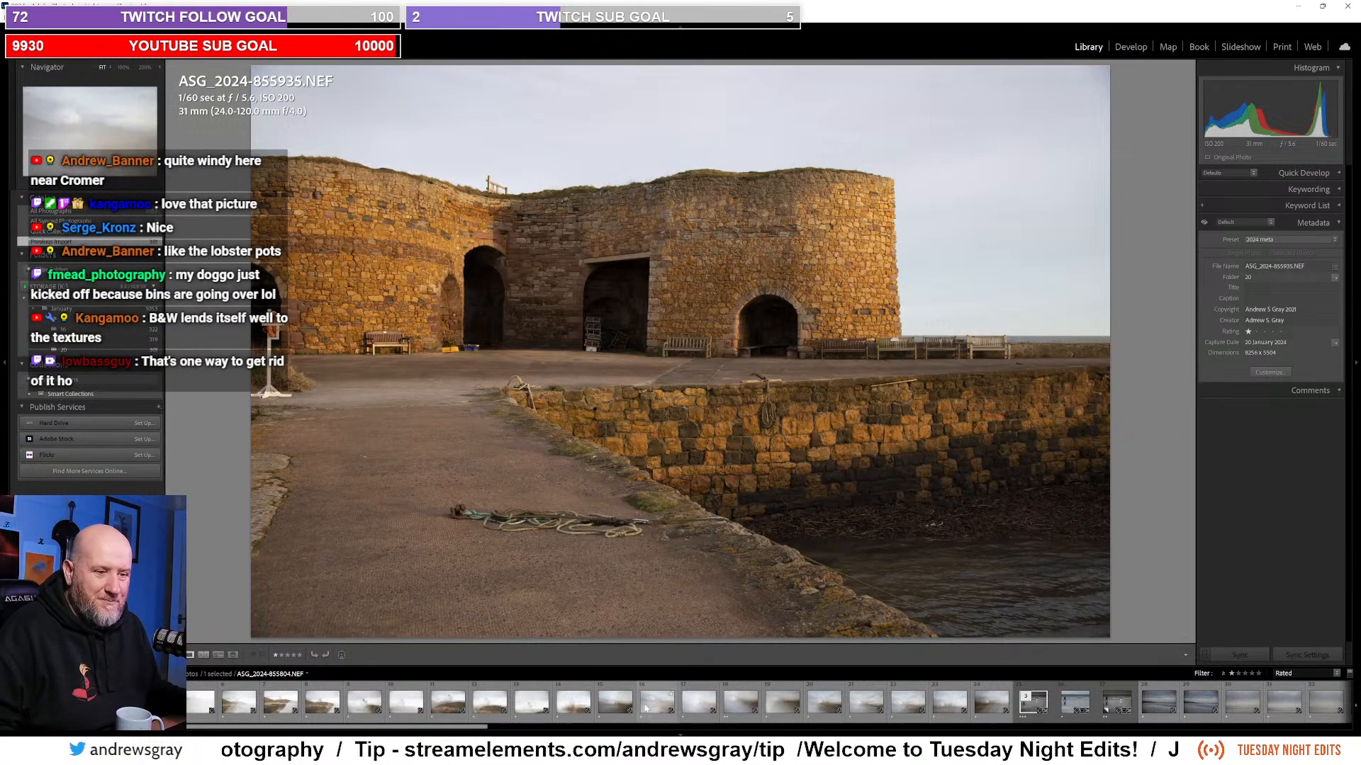
scroll(923, 700, "down", 10)
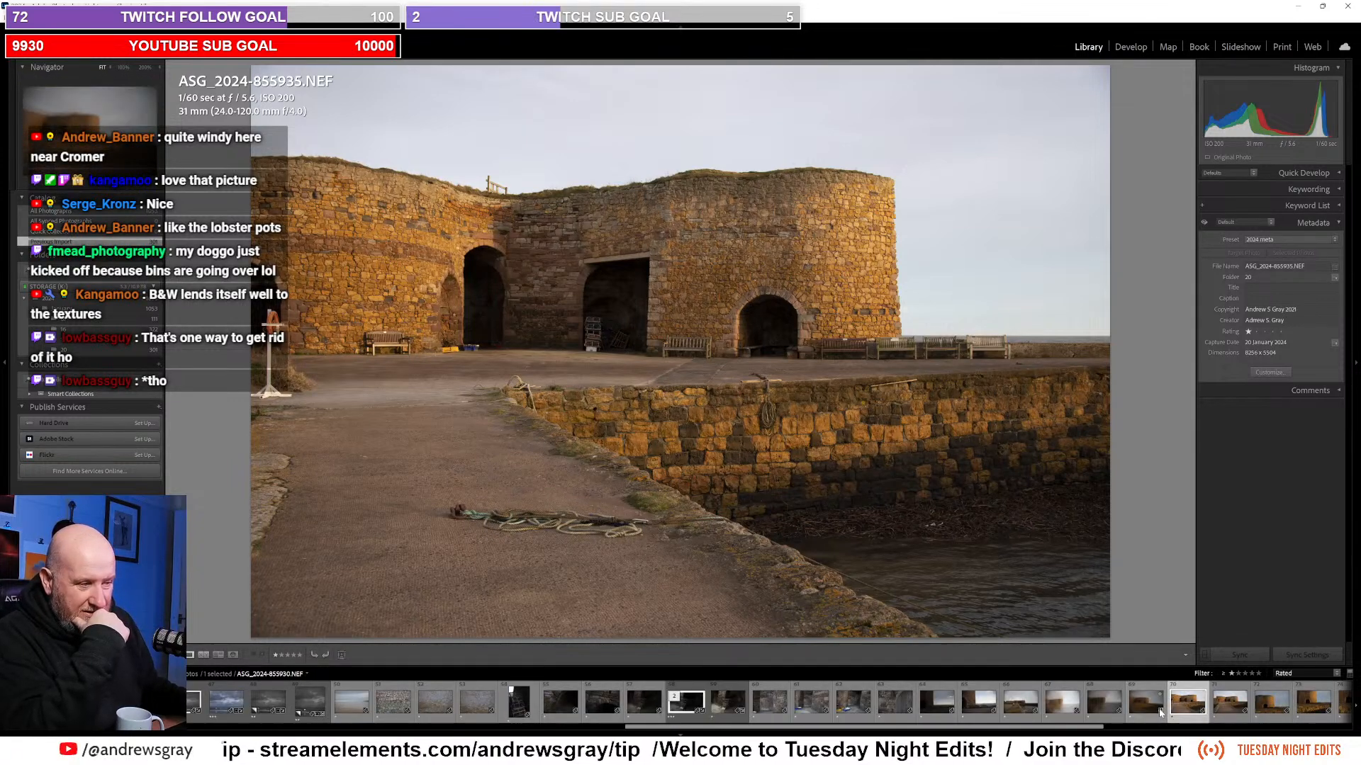
scroll(1152, 709, "up", 5)
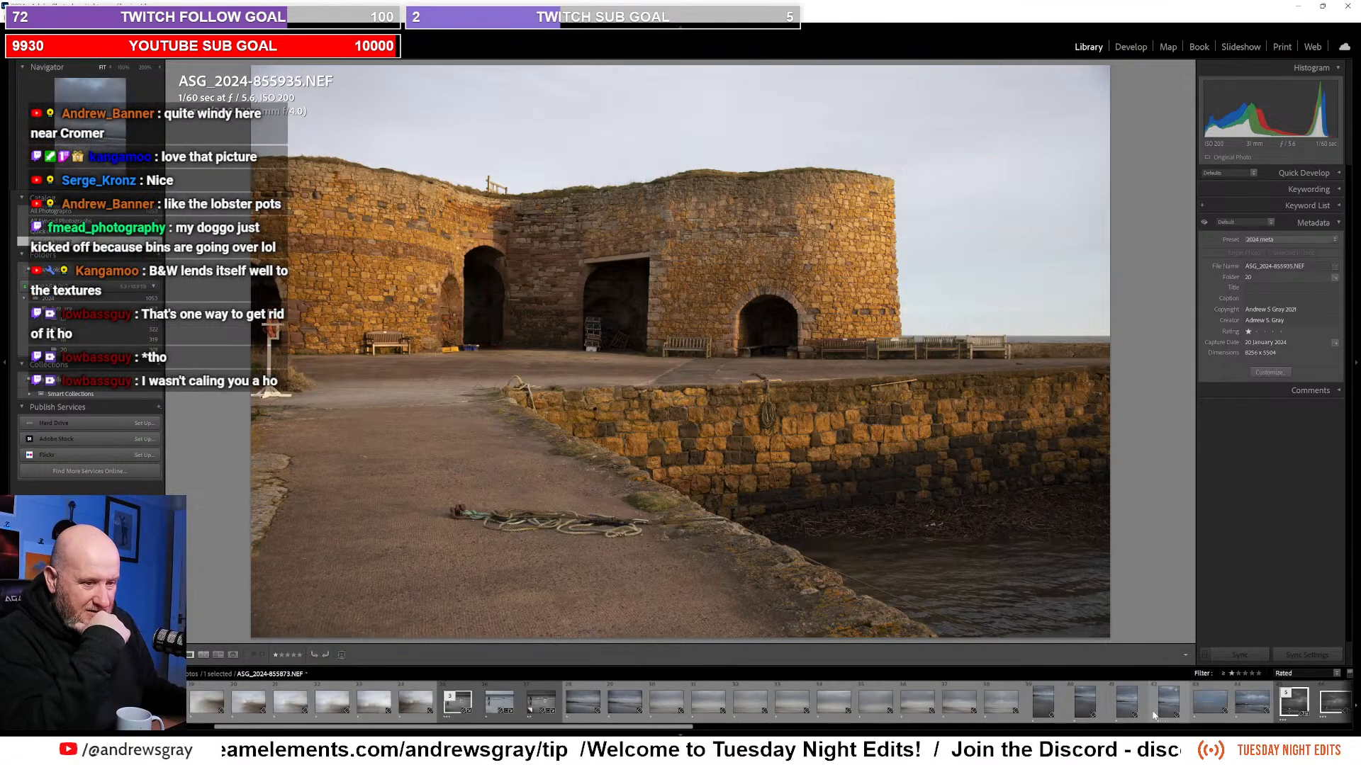
left_click(671, 708)
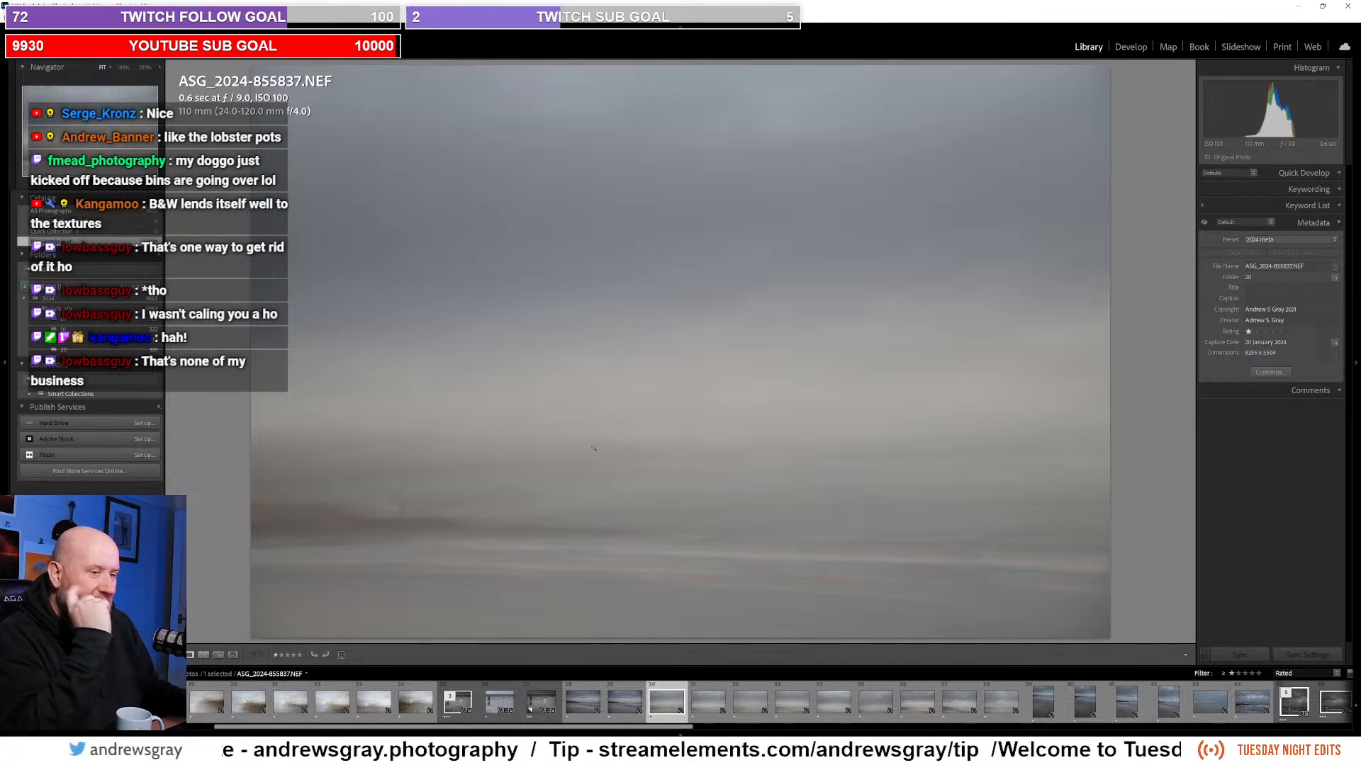
Step: Examine the series of blurred seascapes following ASG_2024-855837.NEF, past ASG_2024-855847.NEF
key("Right")
key("Right")
key("Right")
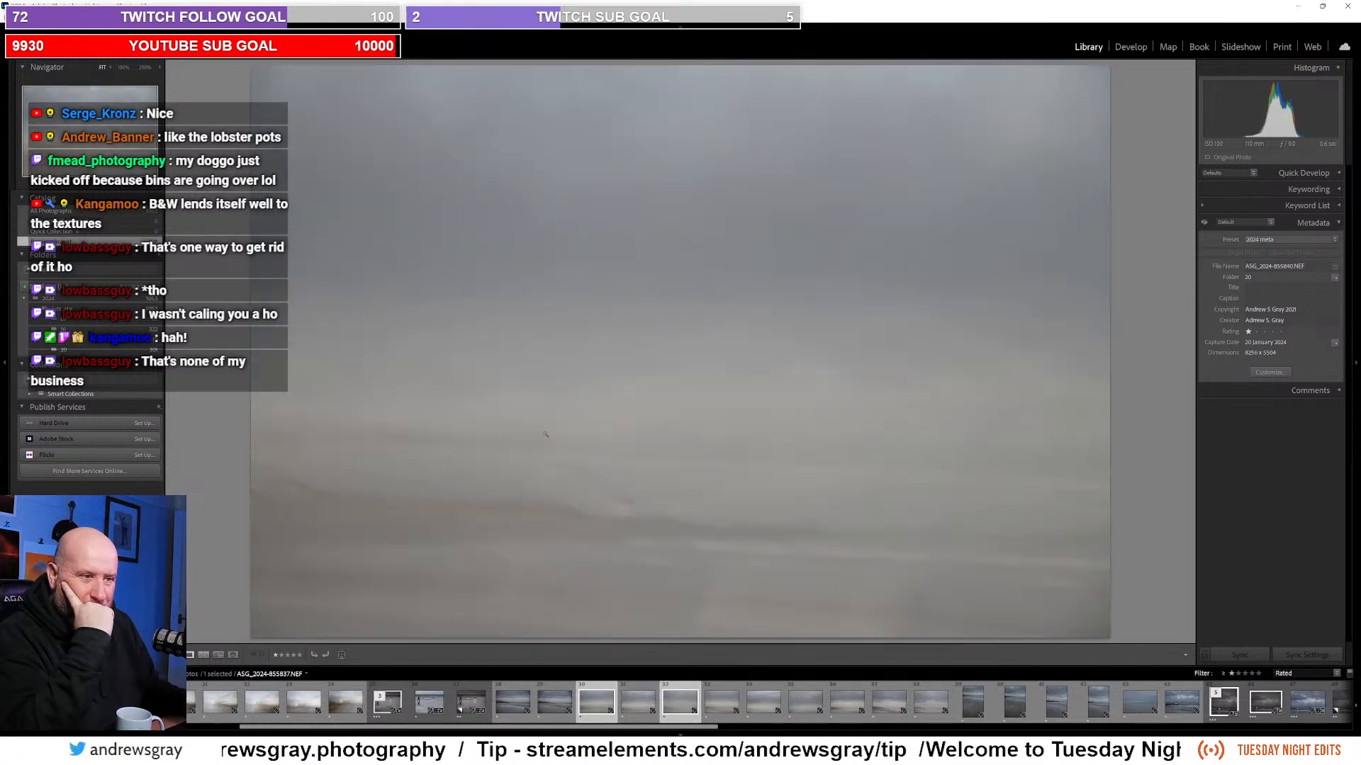
key("Right")
key("Right")
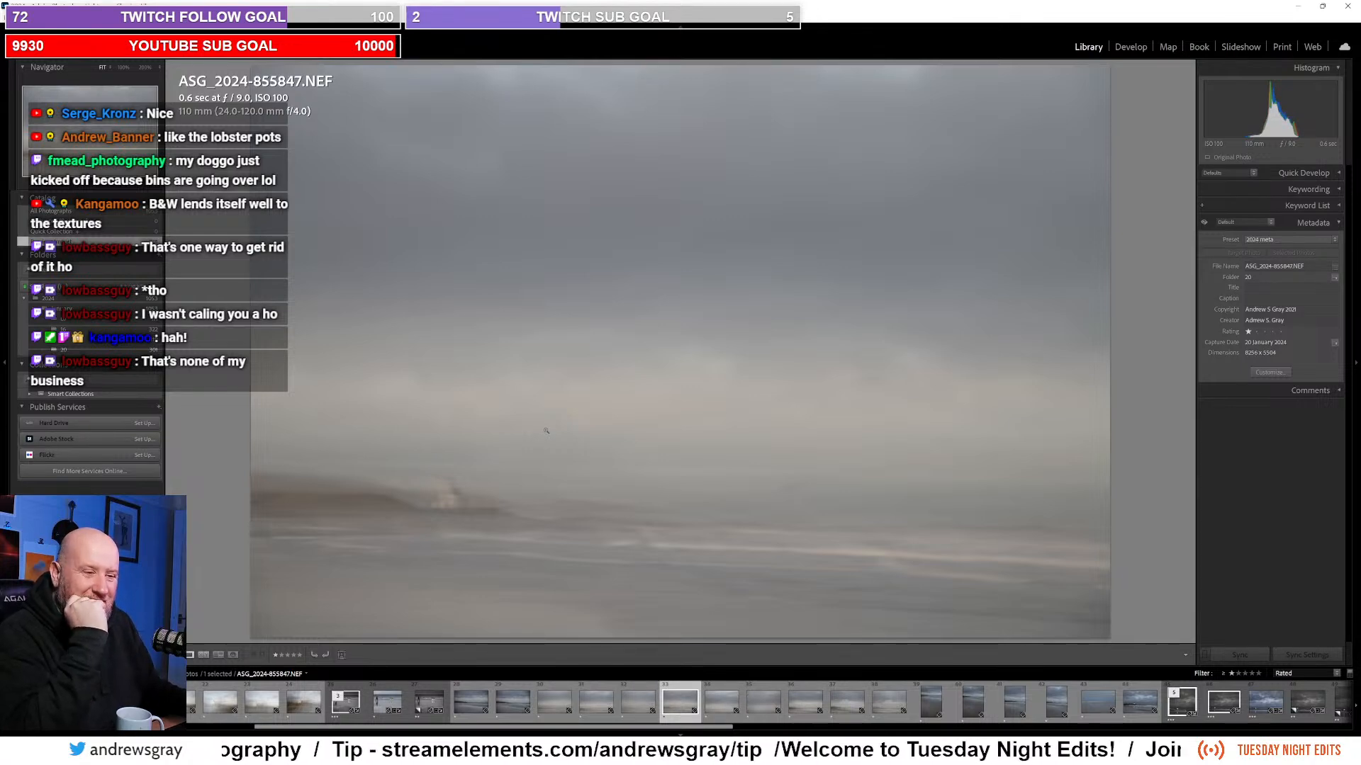
key("Right")
key("Right")
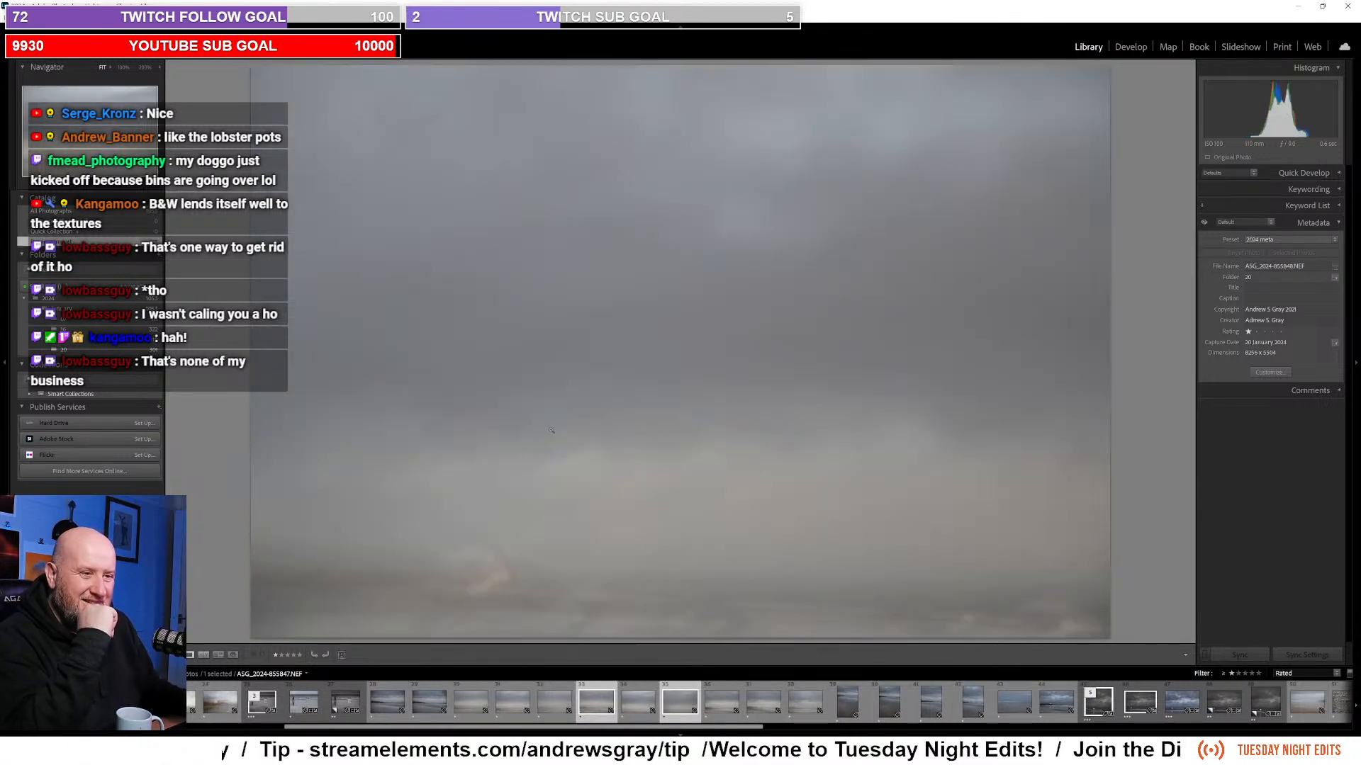
Step: Return through the blurred seascapes to ASG_2024-855837.NEF and compare it with the next shot, ASG_2024-855840.NEF
key("Left")
key("Left")
key("Left")
key("Left")
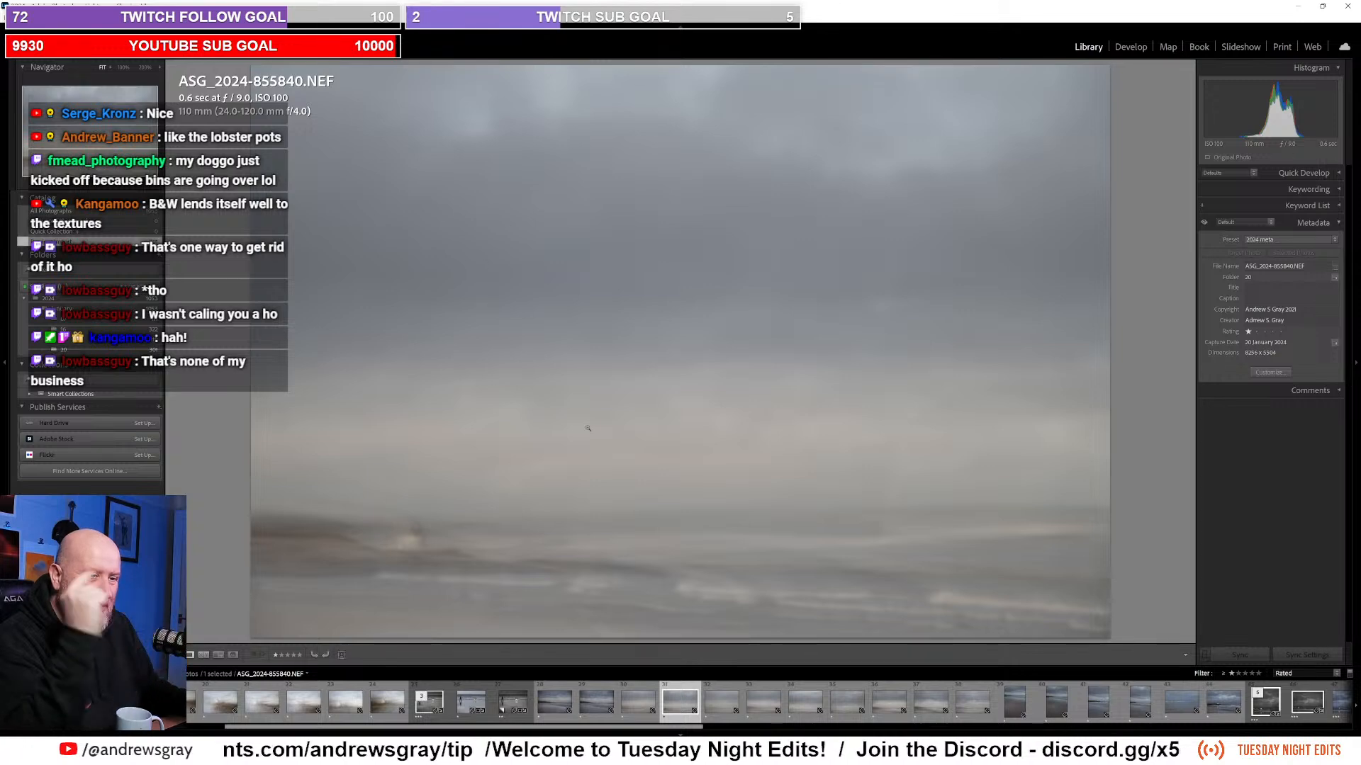
key("Left")
key("Left")
key("Left")
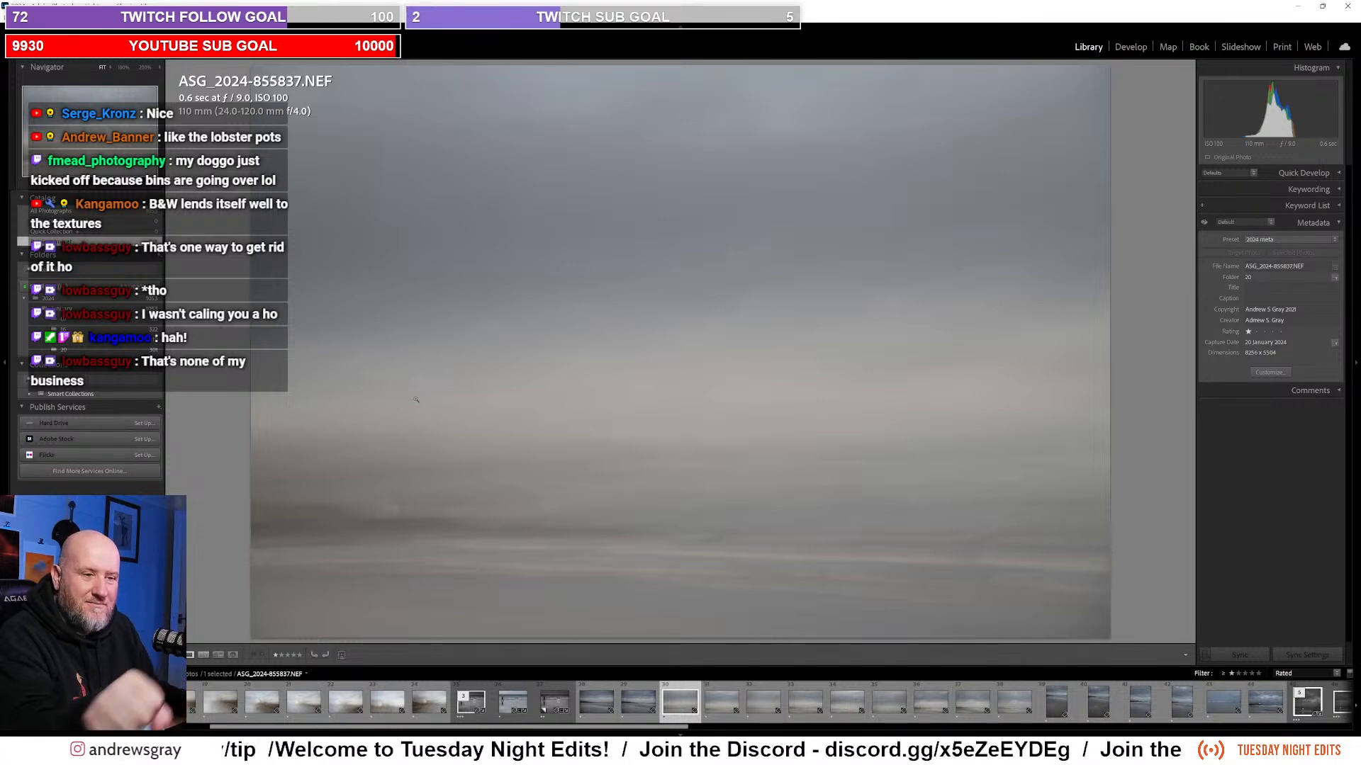
key("Right")
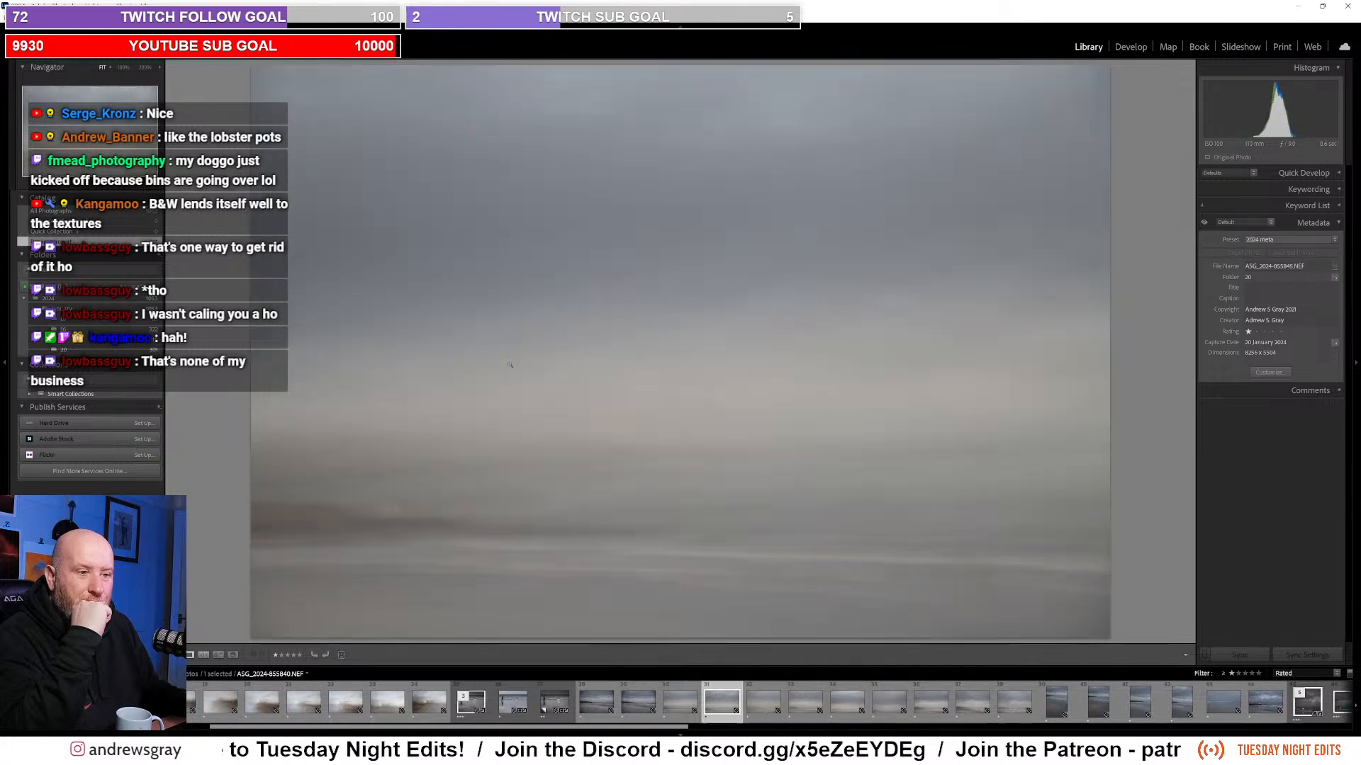
Step: Examine the blurred seascapes again, from ASG_2024-855837.NEF through to ASG_2024-855866.NEF
key("Left")
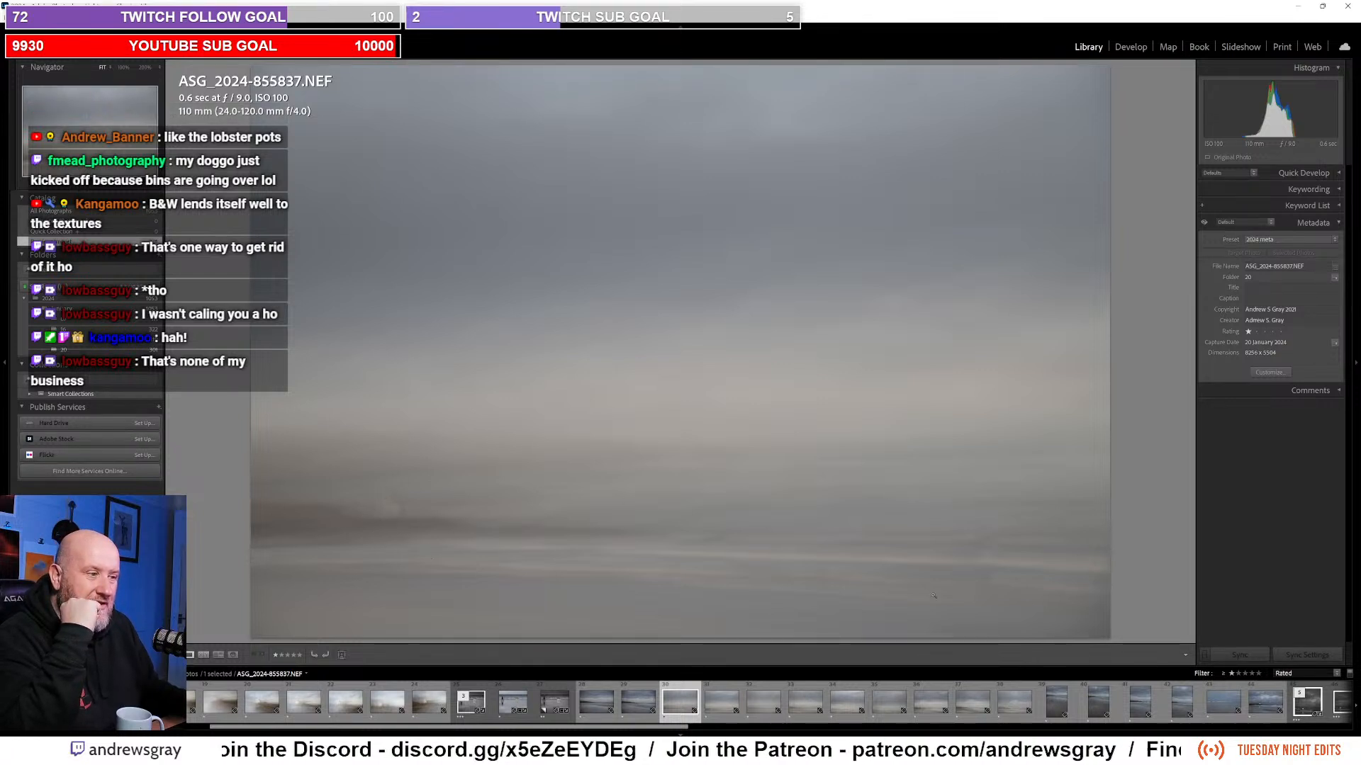
key("Right")
key("Right")
key("Right")
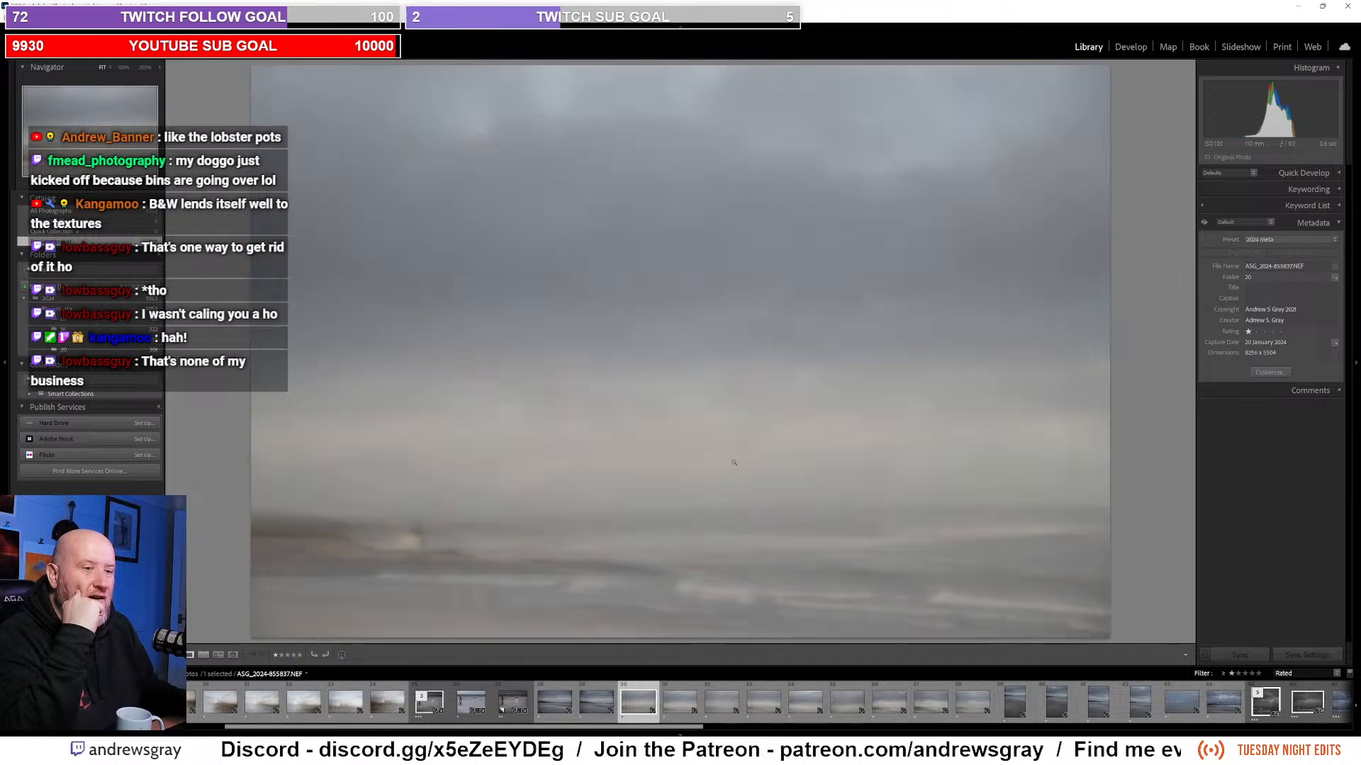
key("Right")
key("Right")
key("Right")
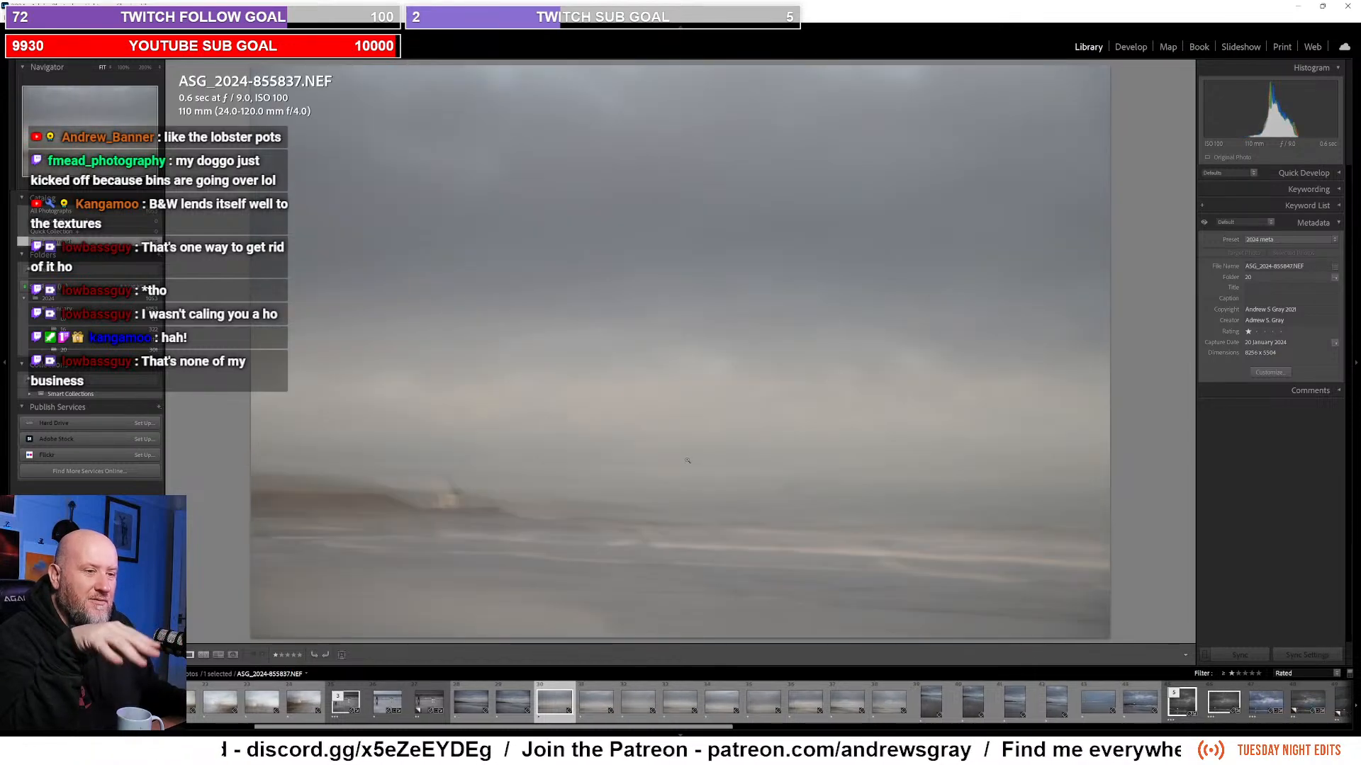
key("Right")
key("Right")
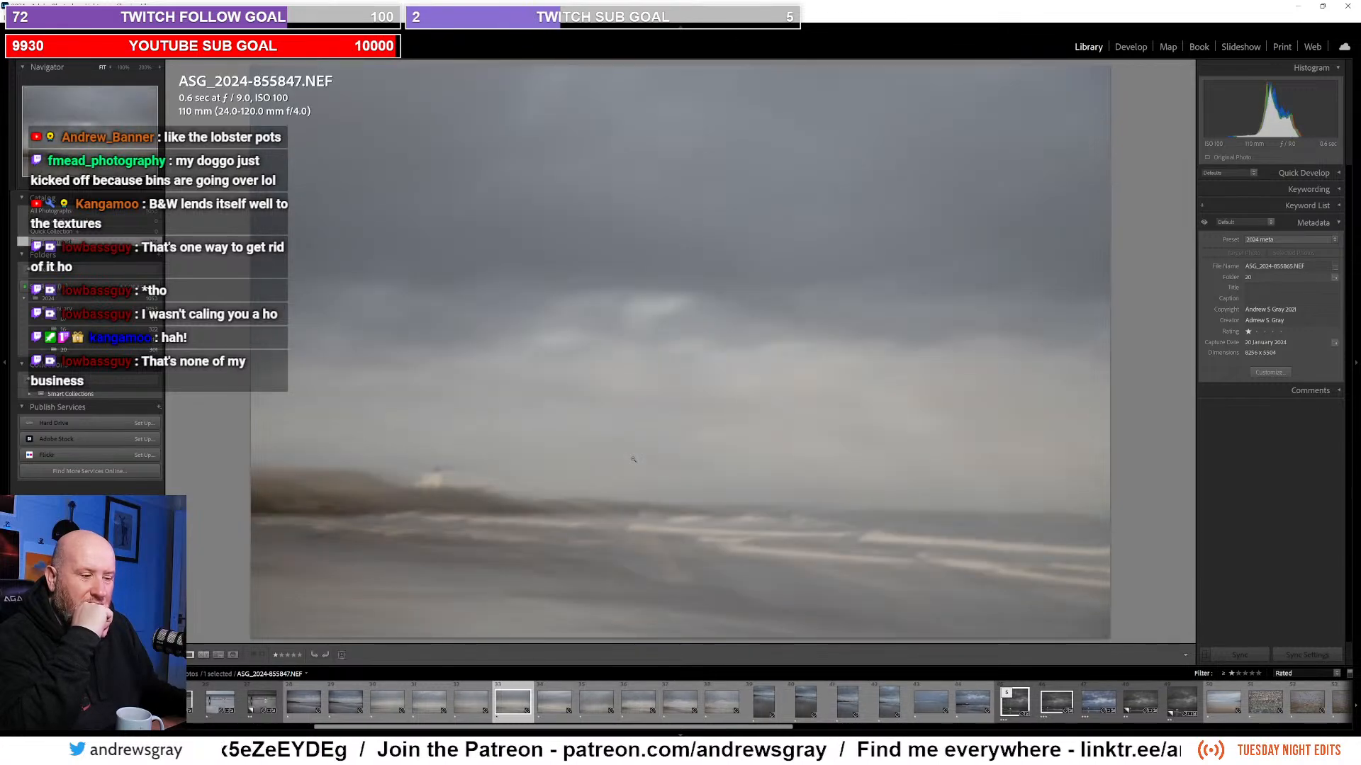
key("Right")
key("Right")
key("Right")
key("Right")
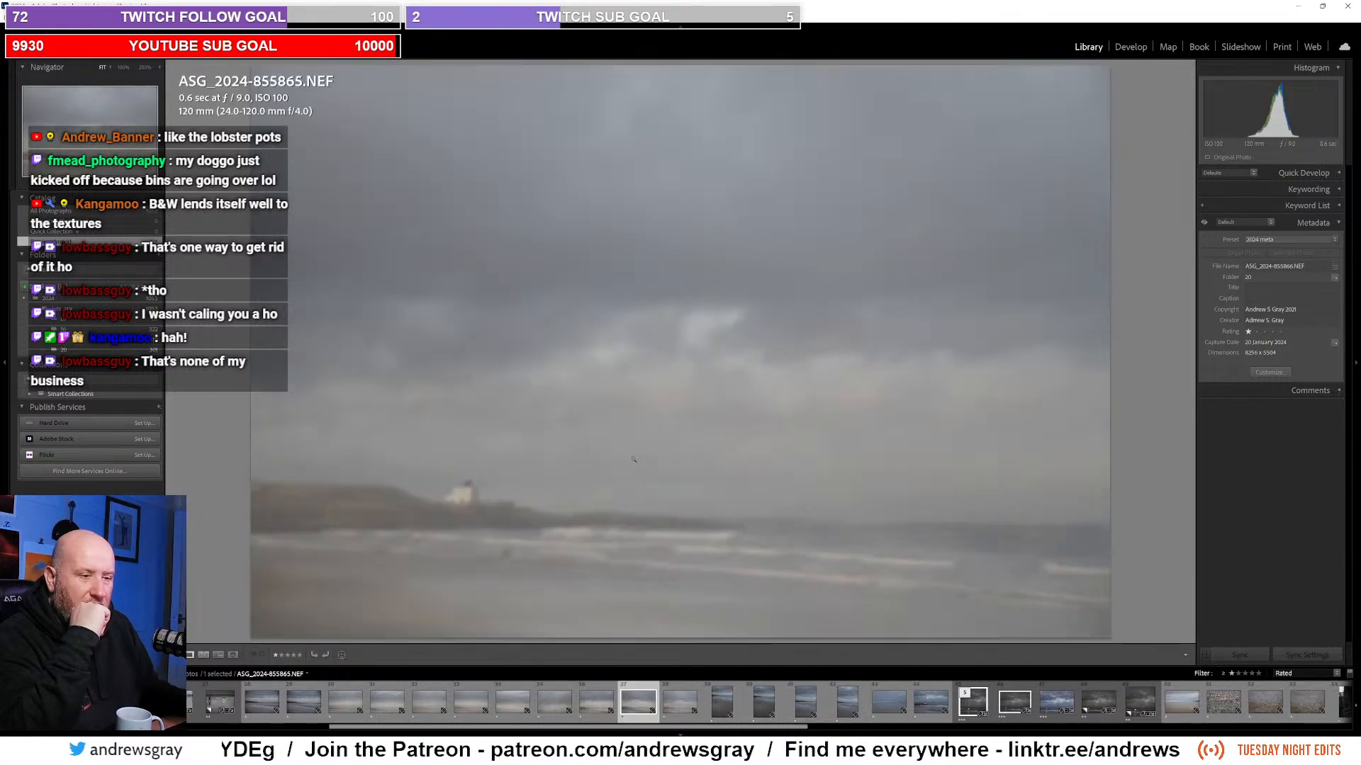
key("Right")
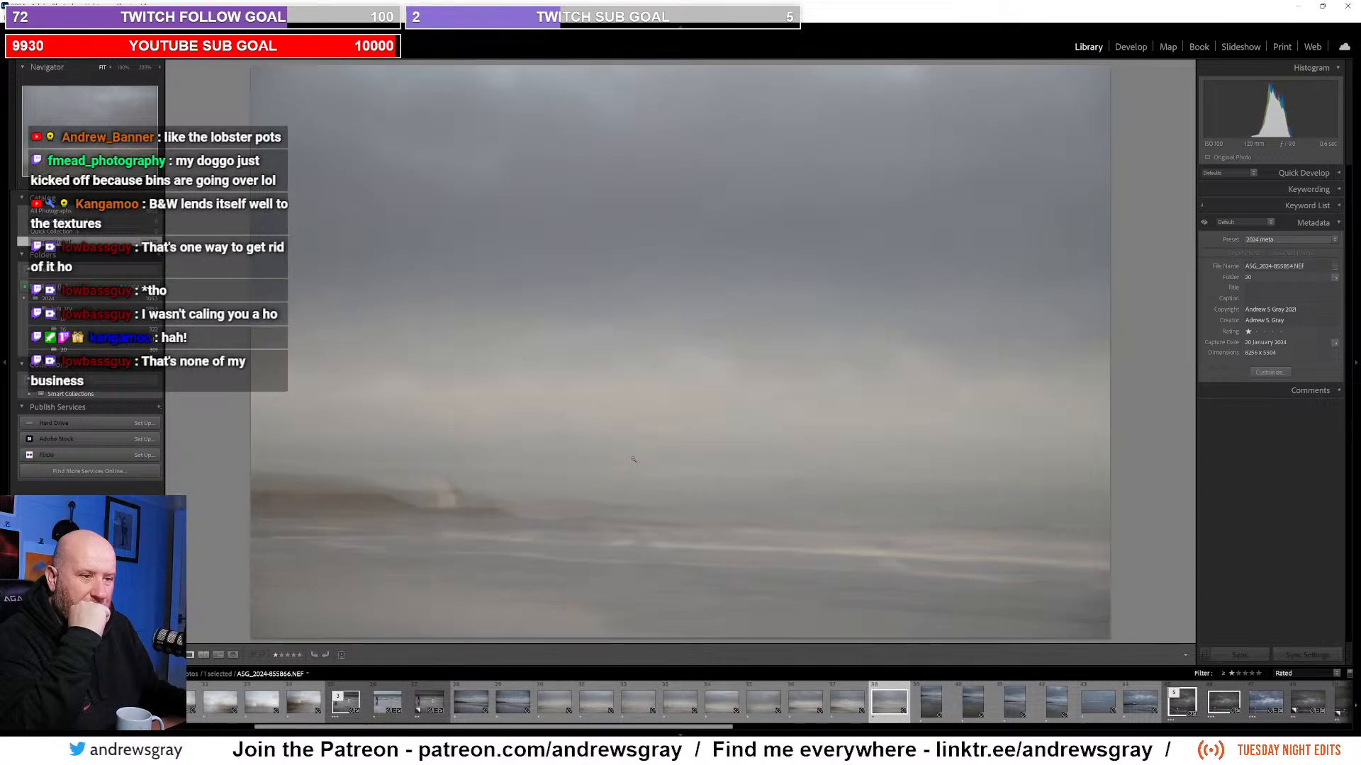
Step: Return to ASG_2024-855837.NEF, open it in the Develop module and show its lens correction settings
key("Left")
key("Left")
key("Left")
key("Left")
key("Left")
key("Left")
key("Left")
key("Left")
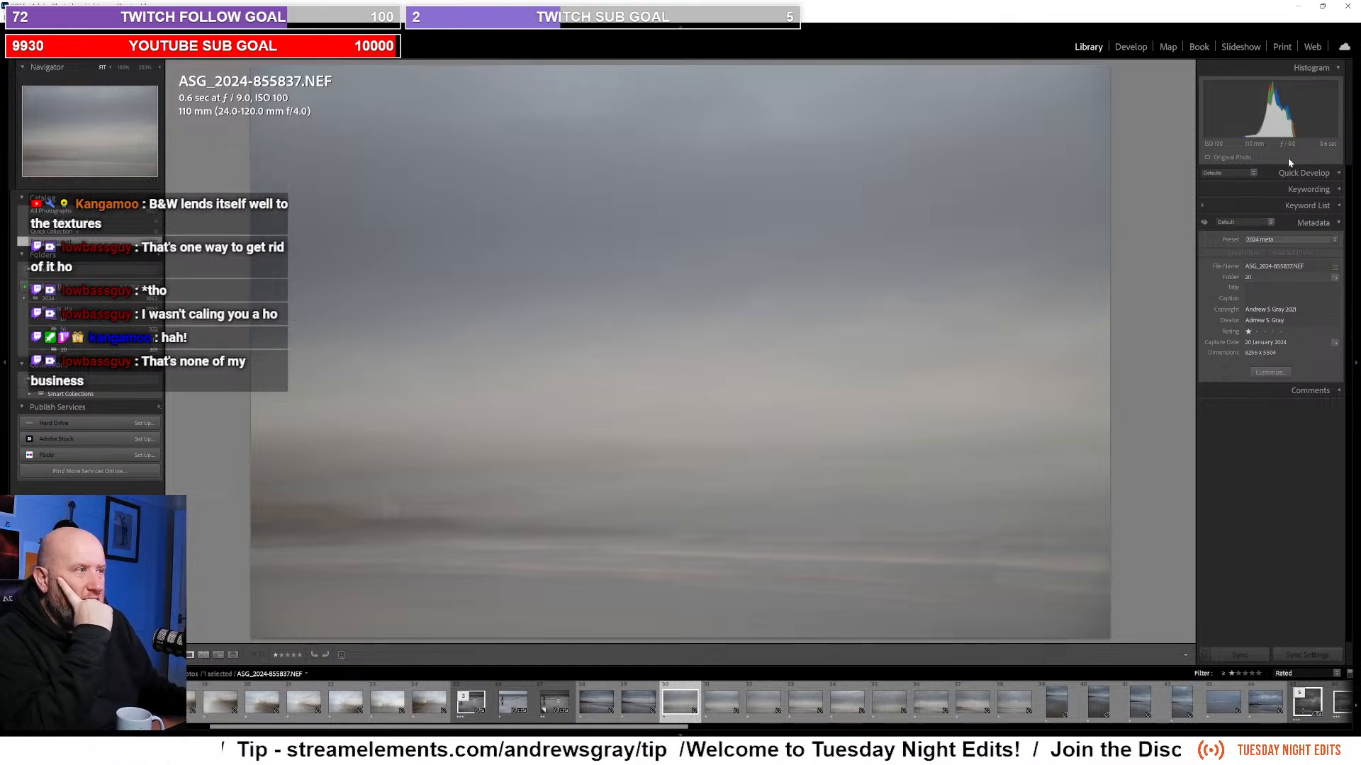
left_click(1130, 47)
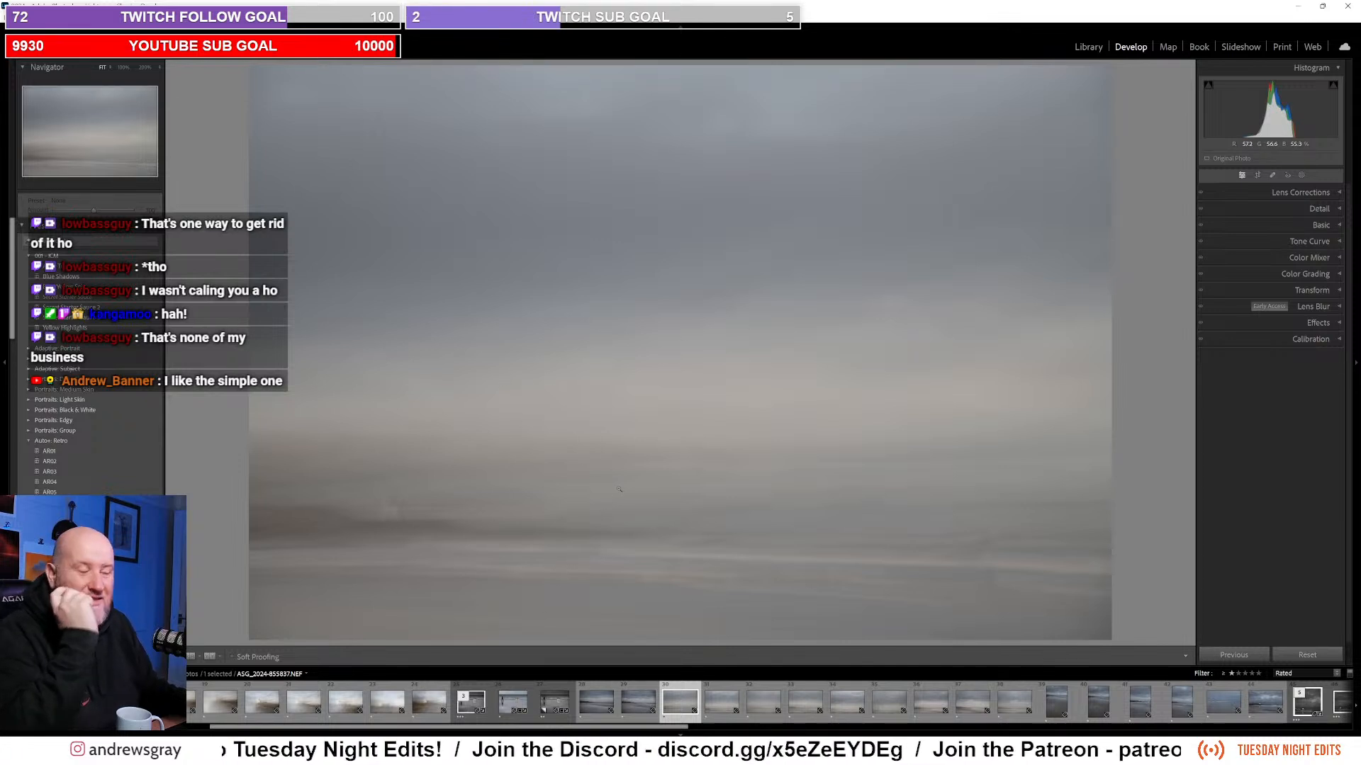
left_click(1328, 194)
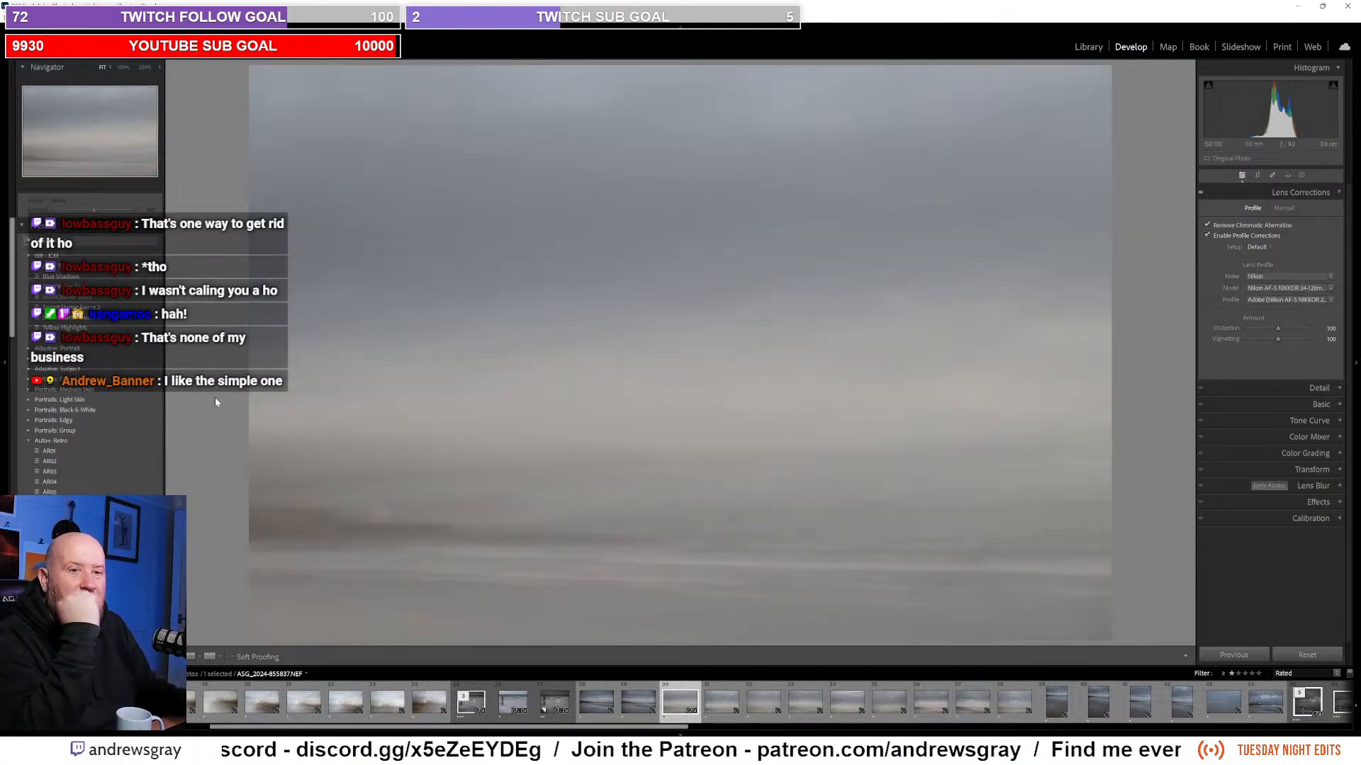
Step: Preview the seasonal and style presets on the seascape and apply the CN06 preset from Style: Cinematic II
scroll(123, 449, "down", 5)
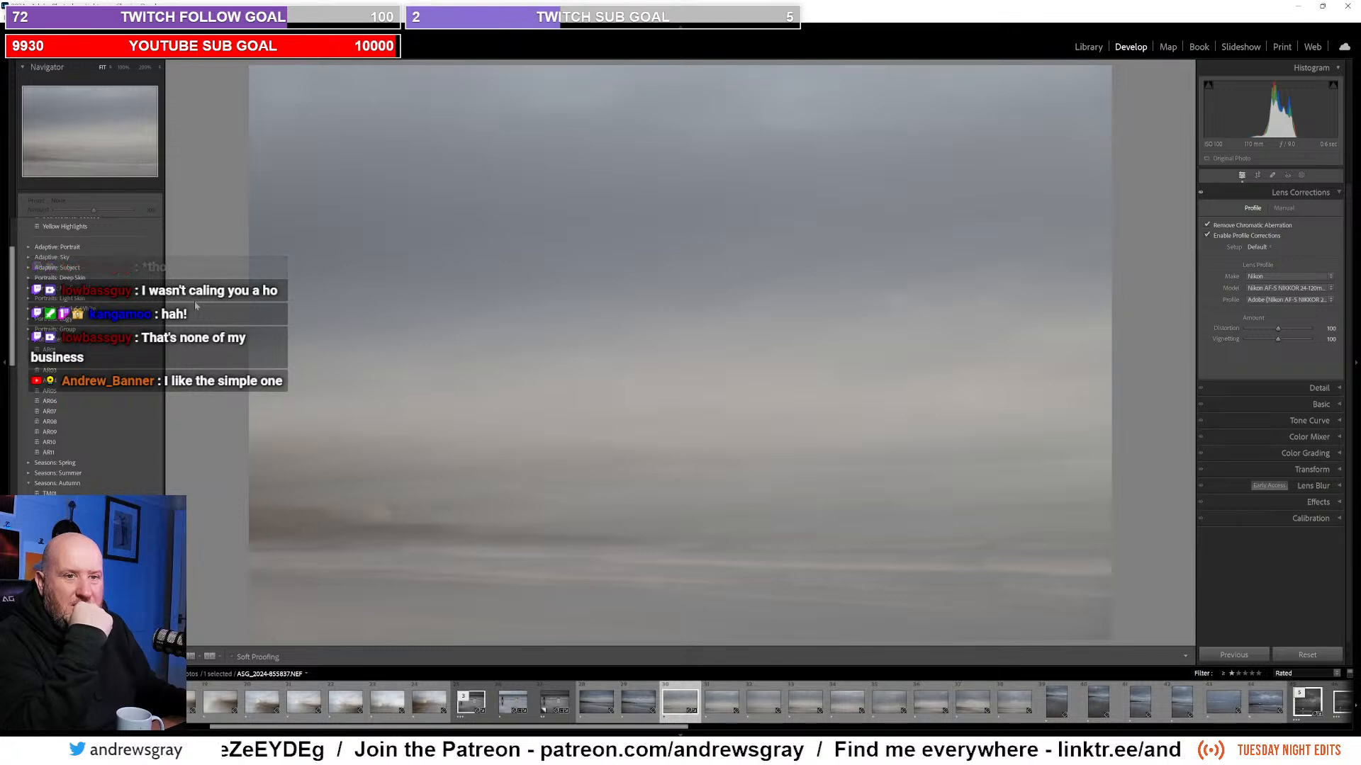
scroll(142, 353, "down", 3)
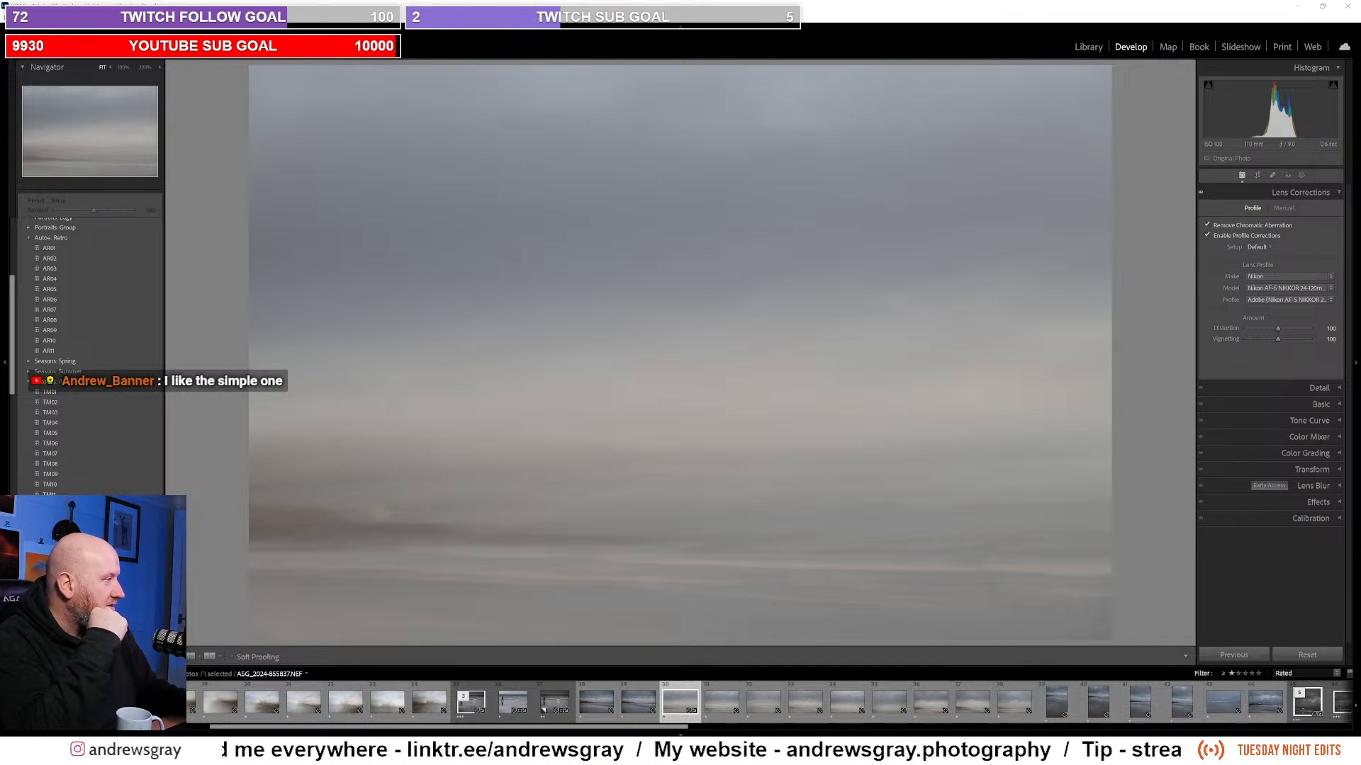
key("alt+Tab")
left_click_drag(851, 7, 1360, 149)
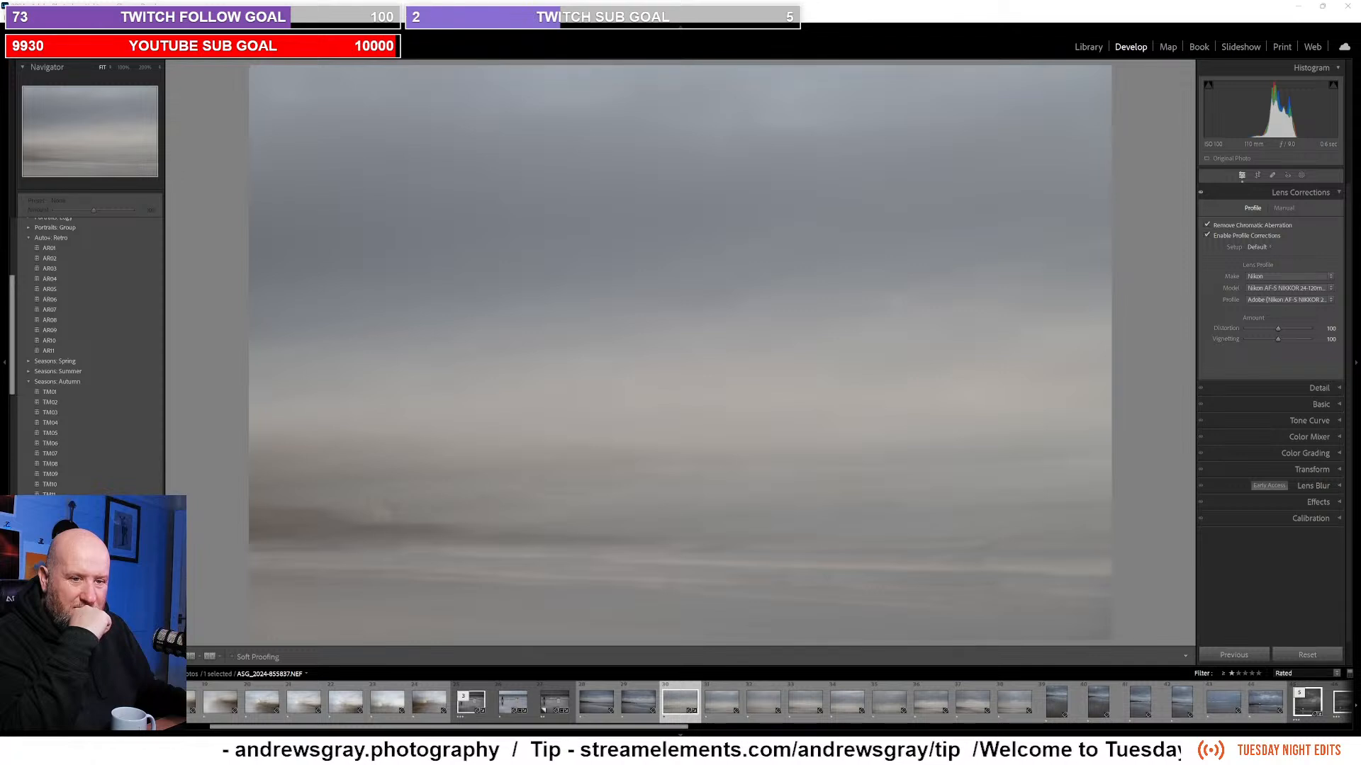
scroll(106, 425, "down", 10)
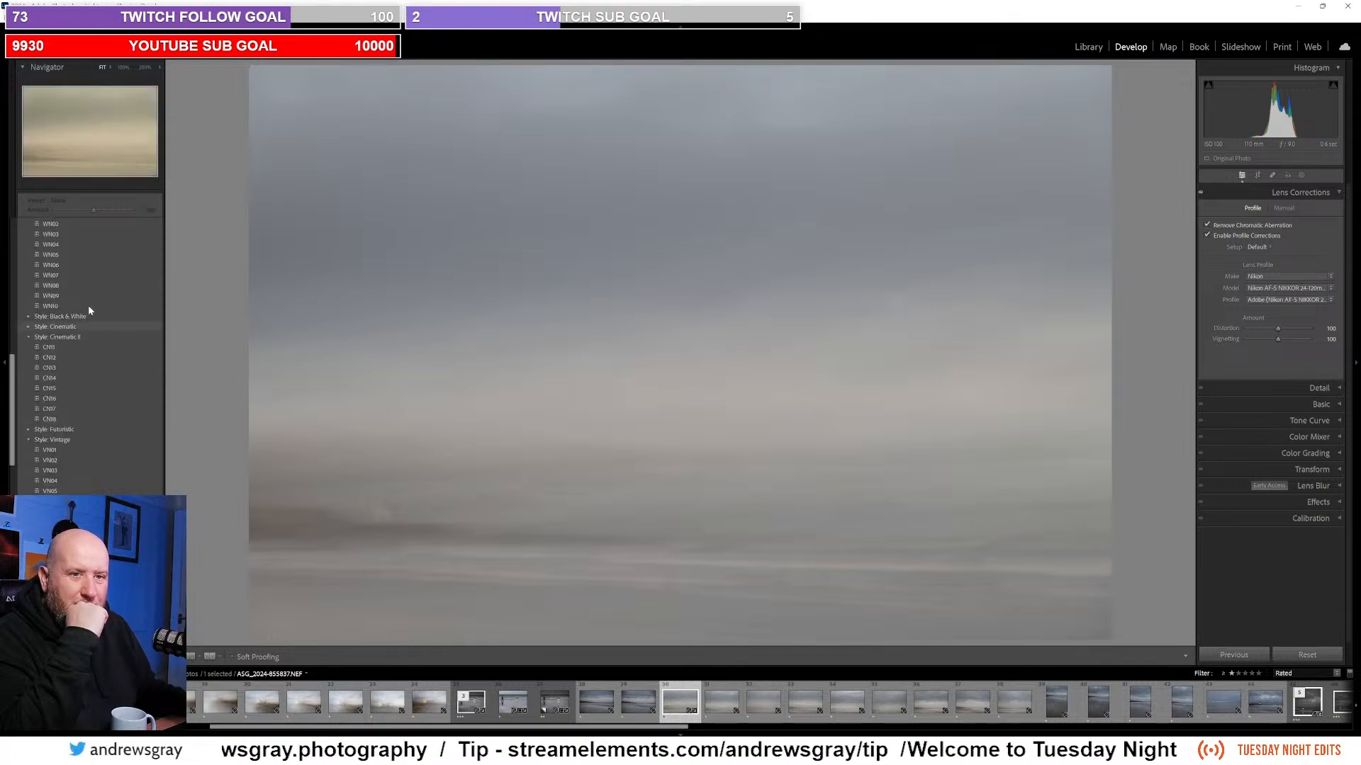
scroll(114, 323, "up", 5)
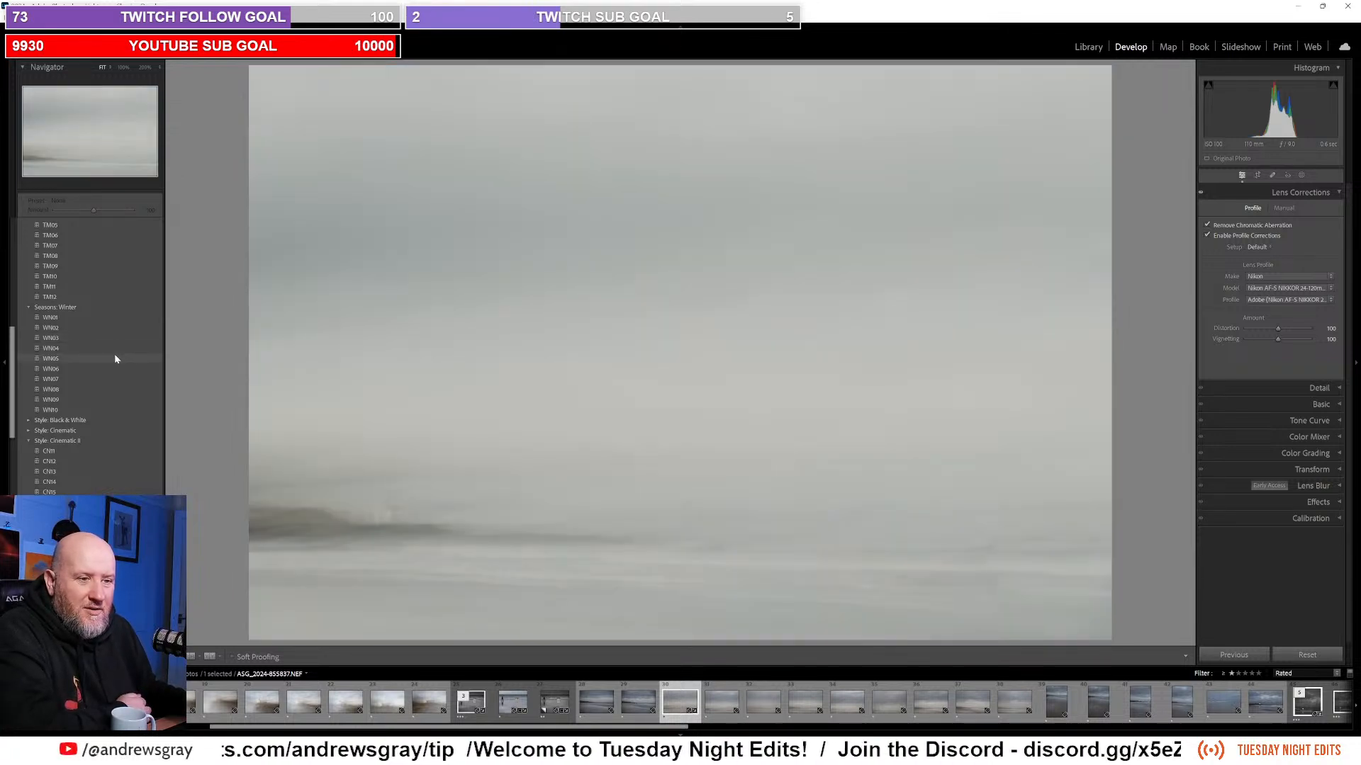
left_click(116, 358)
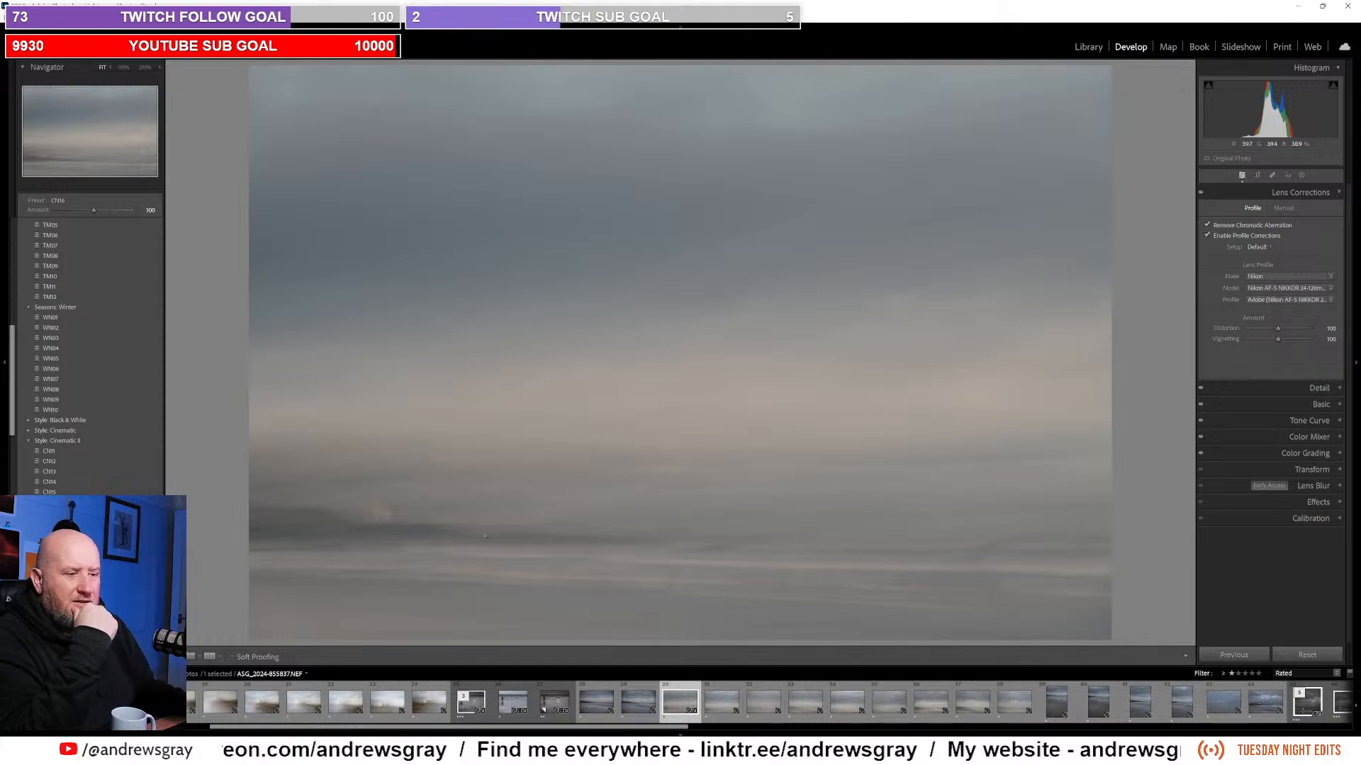
Step: Collapse the Lens Corrections and Detail settings and open the Basic adjustments
left_click(1273, 329)
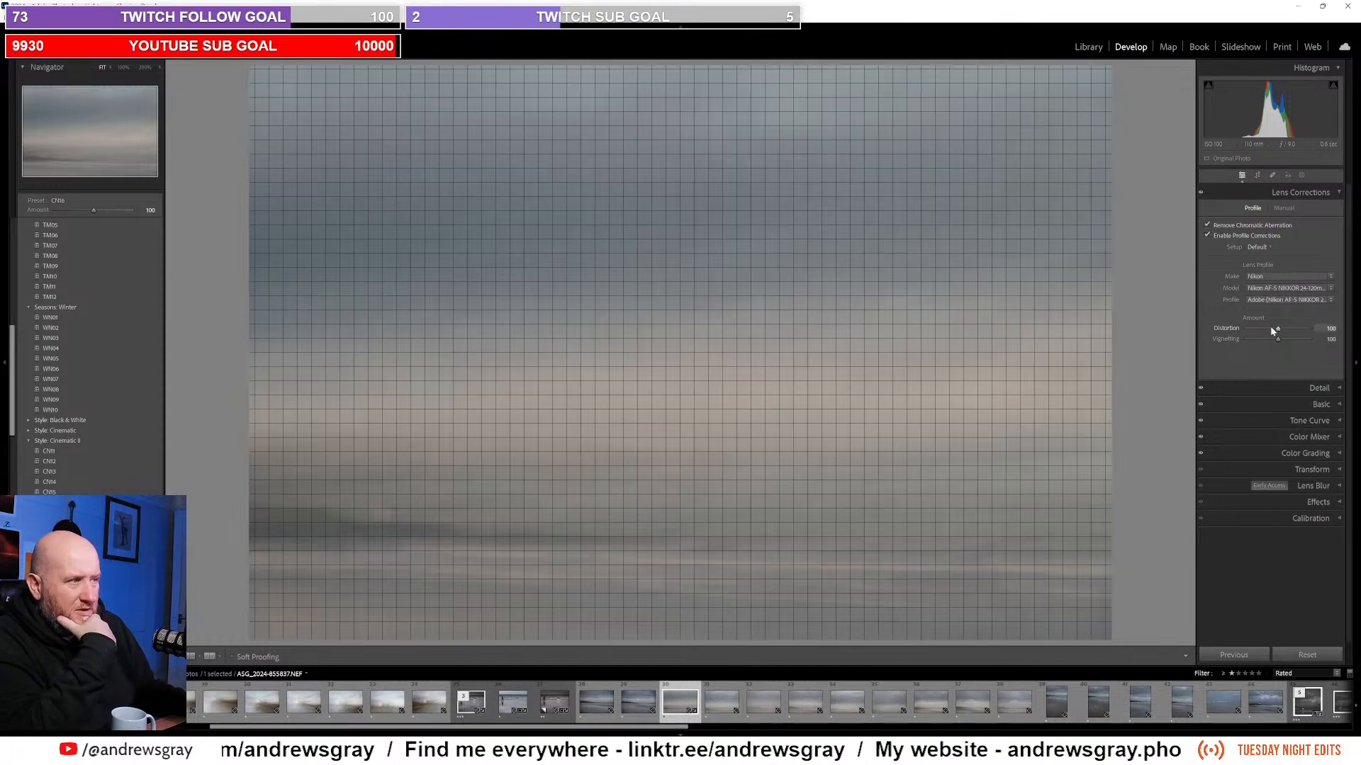
left_click(1309, 197)
left_click(1316, 210)
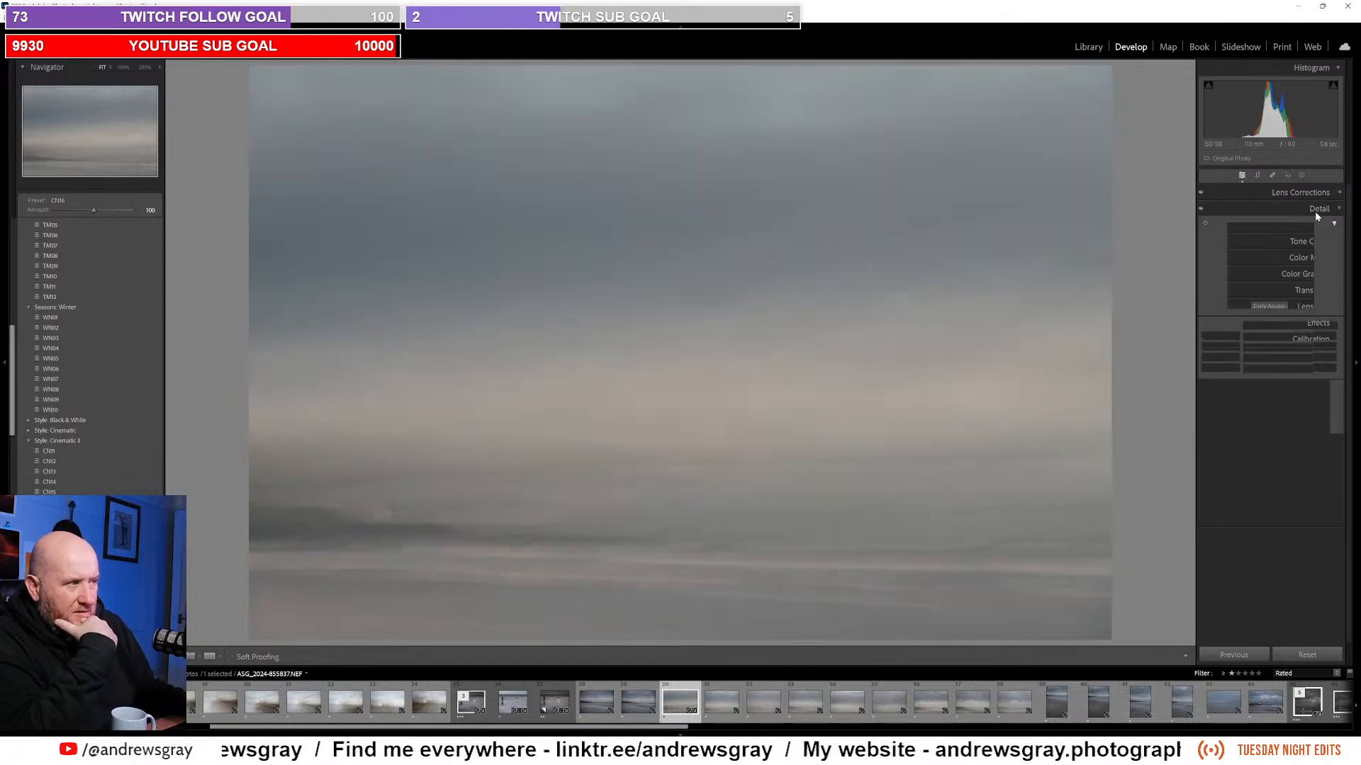
left_click(1316, 209)
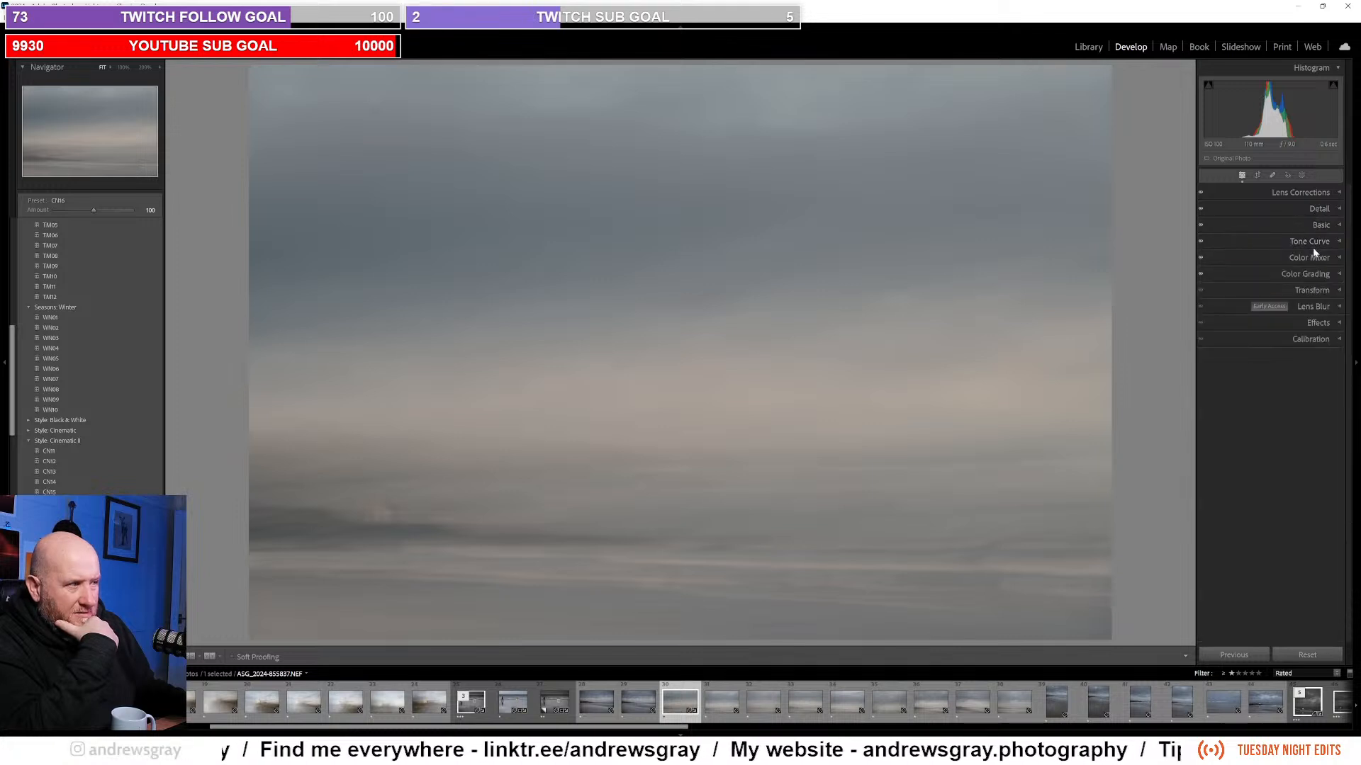
left_click(1321, 226)
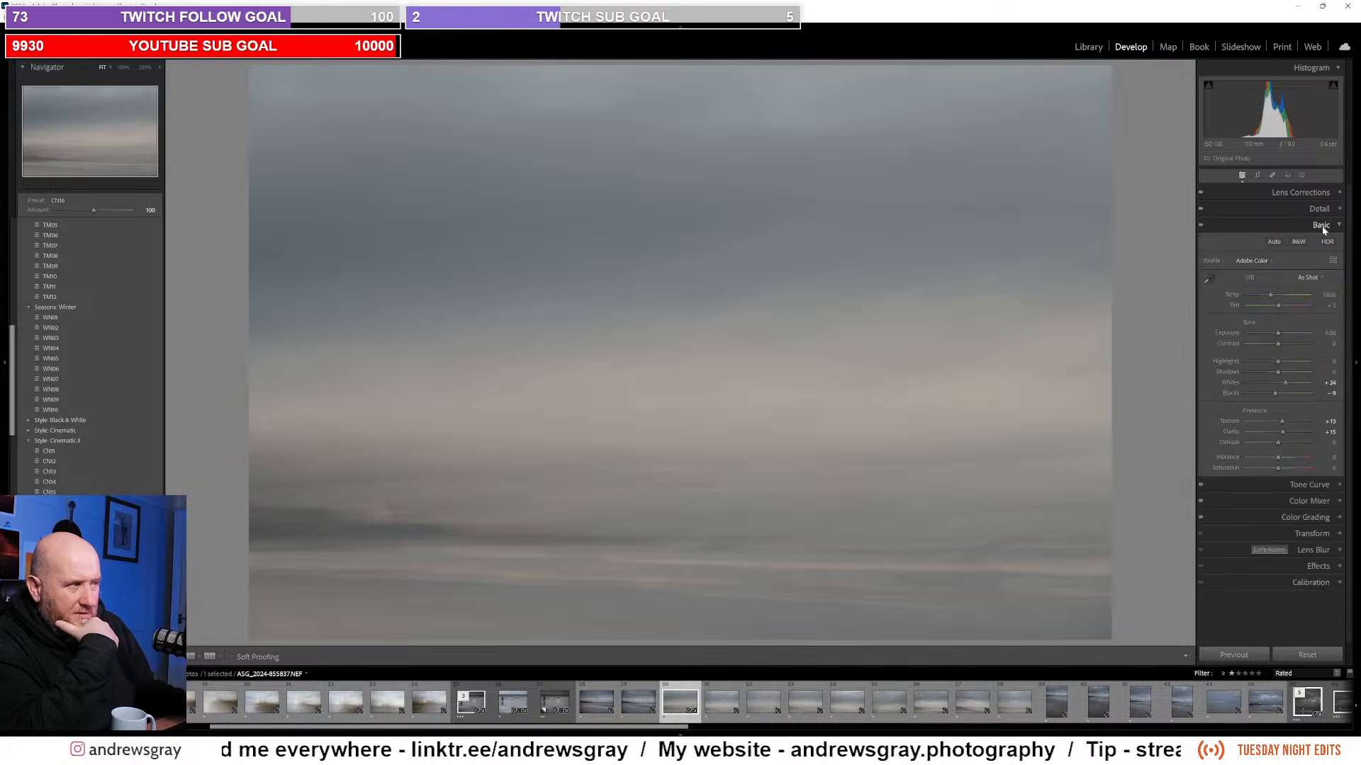
Step: Browse the Vintage profiles on the seascape, including Vintage 03, and close the profile browser with Adobe Color kept
left_click(1265, 263)
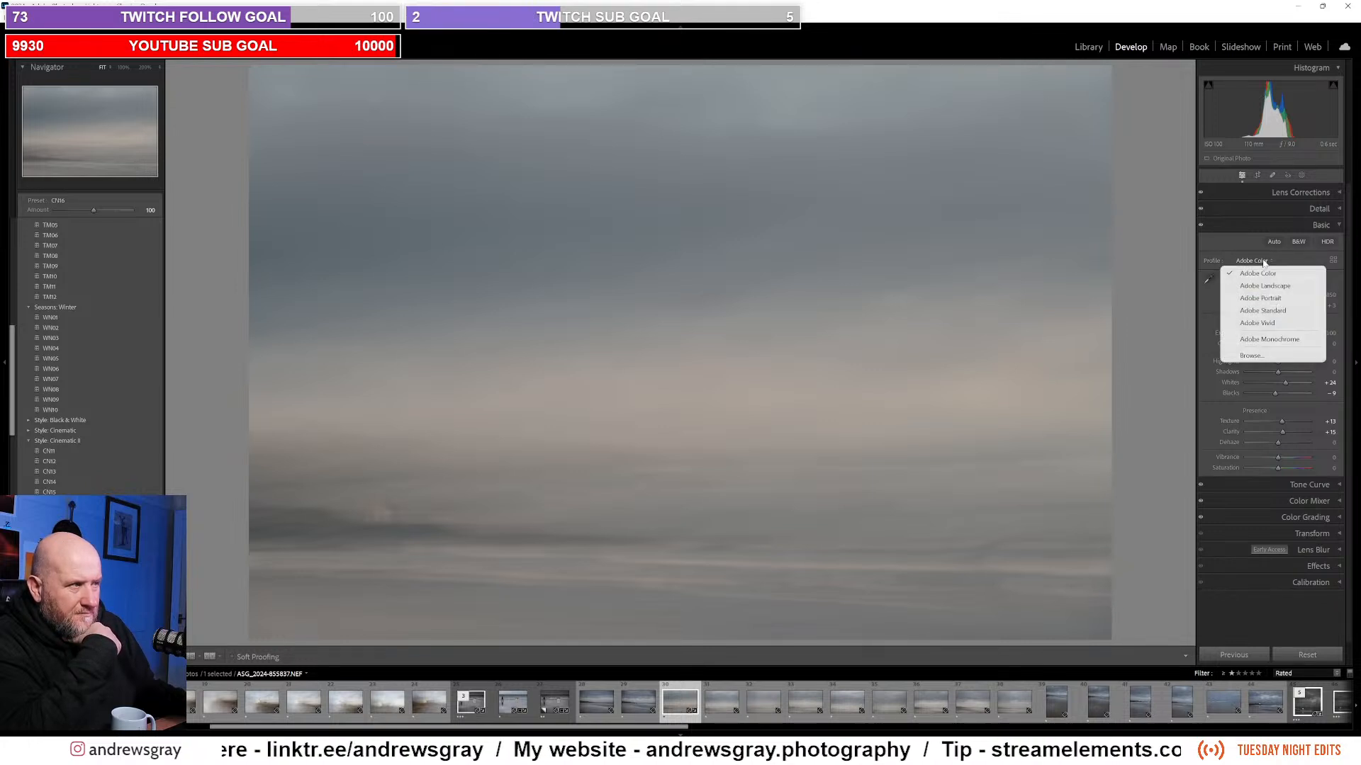
left_click(1274, 355)
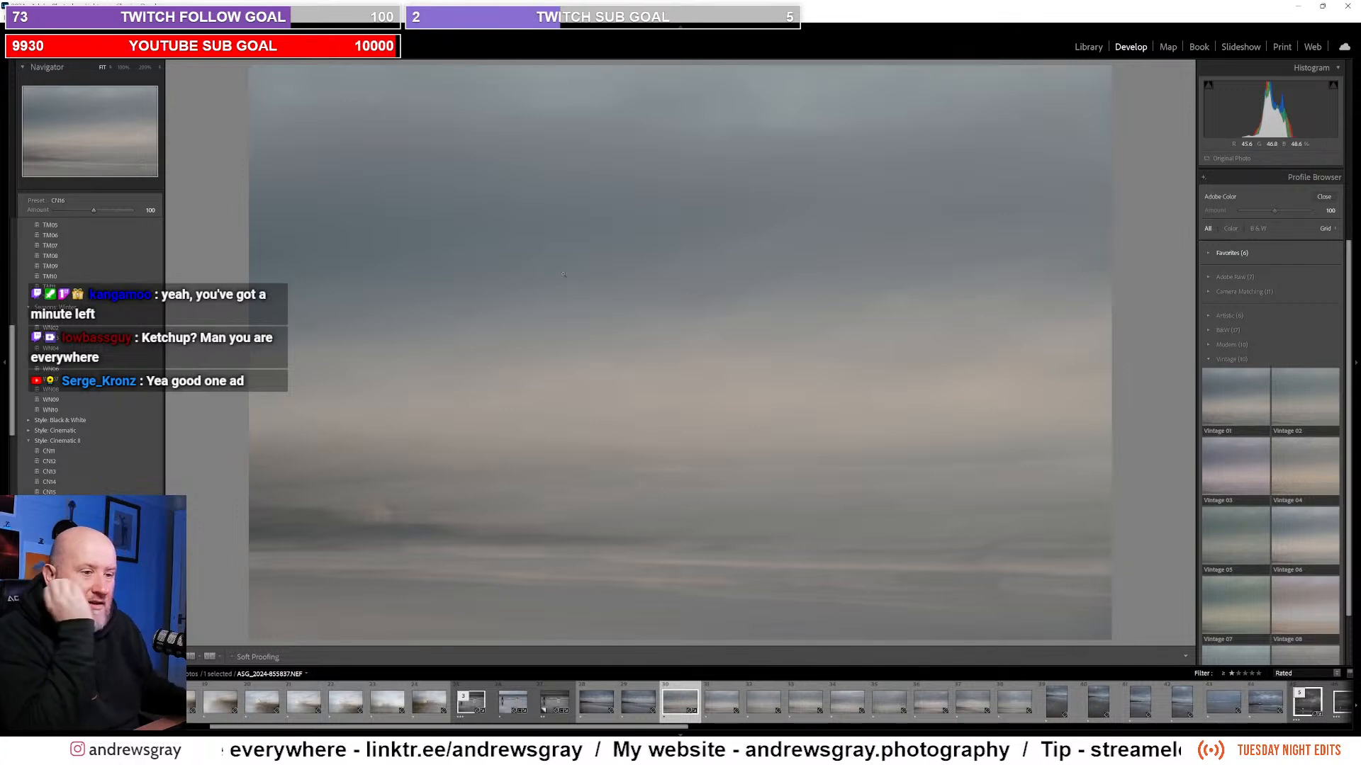
scroll(1226, 386, "down", 2)
left_click(1264, 401)
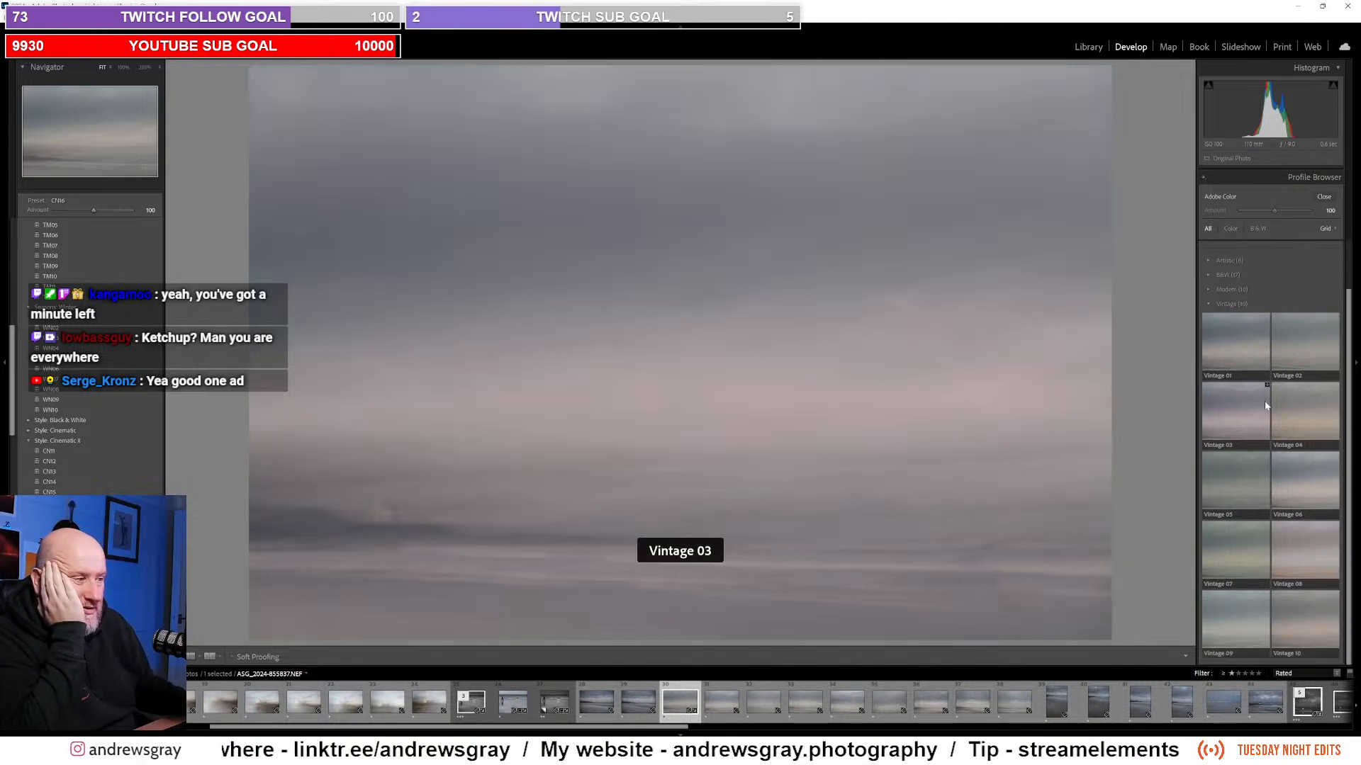
left_click(1237, 618)
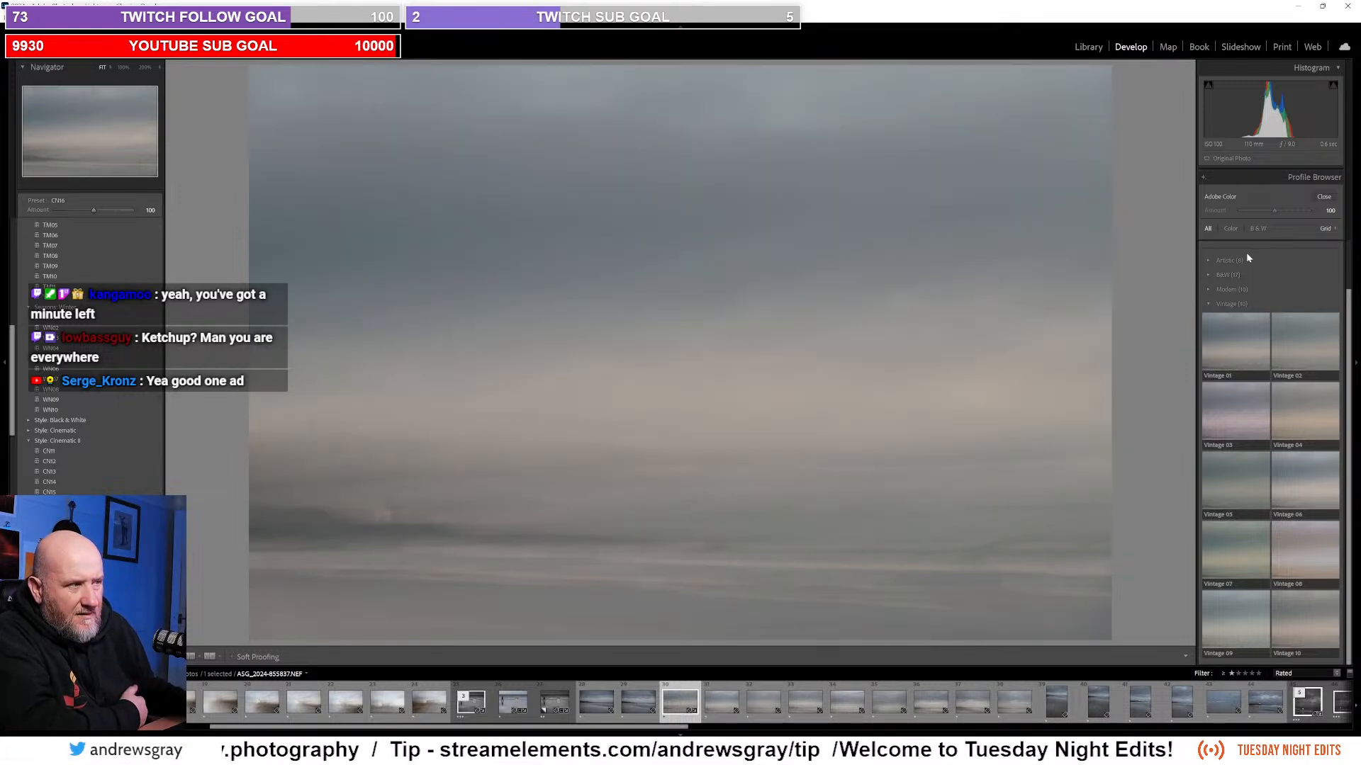
left_click(1323, 197)
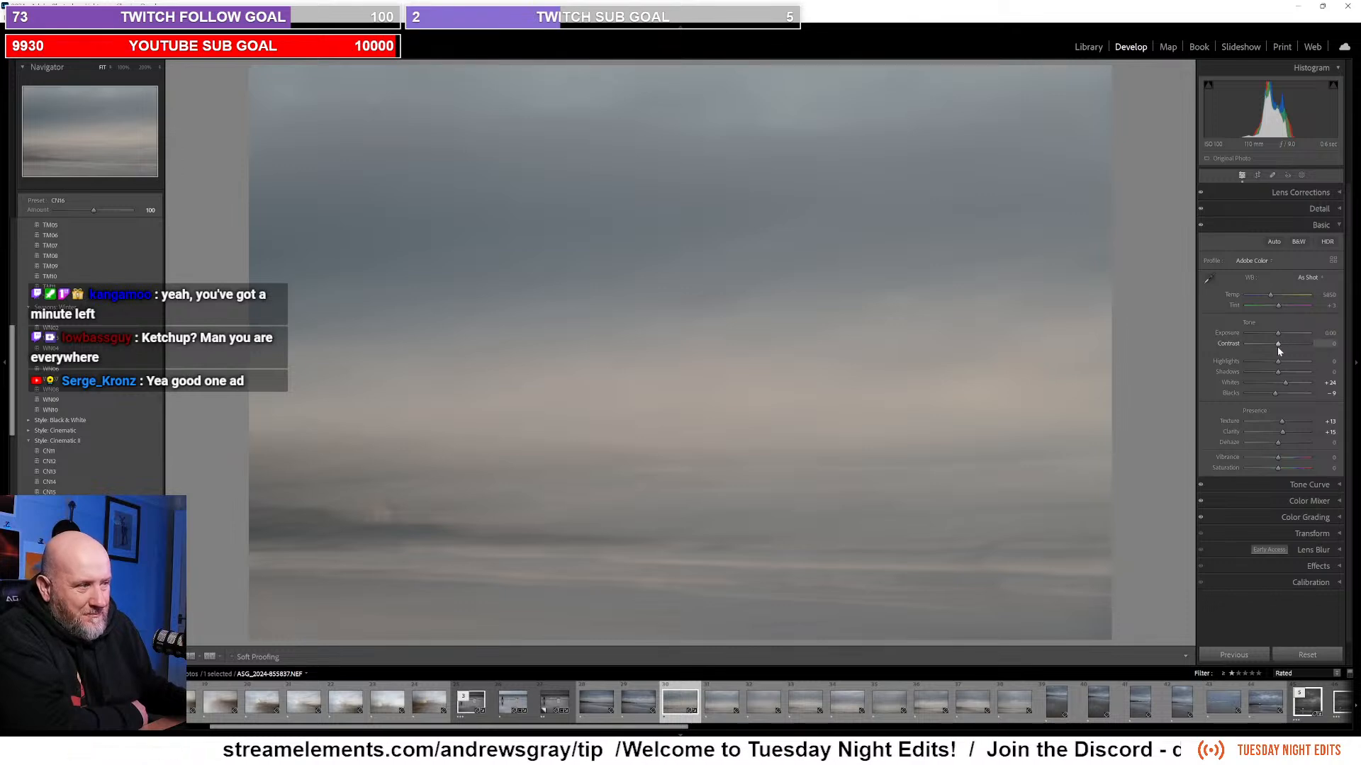
Step: Try a global Contrast of about +73 on the seascape and reset it to 0
left_click_drag(1280, 350, 1299, 351)
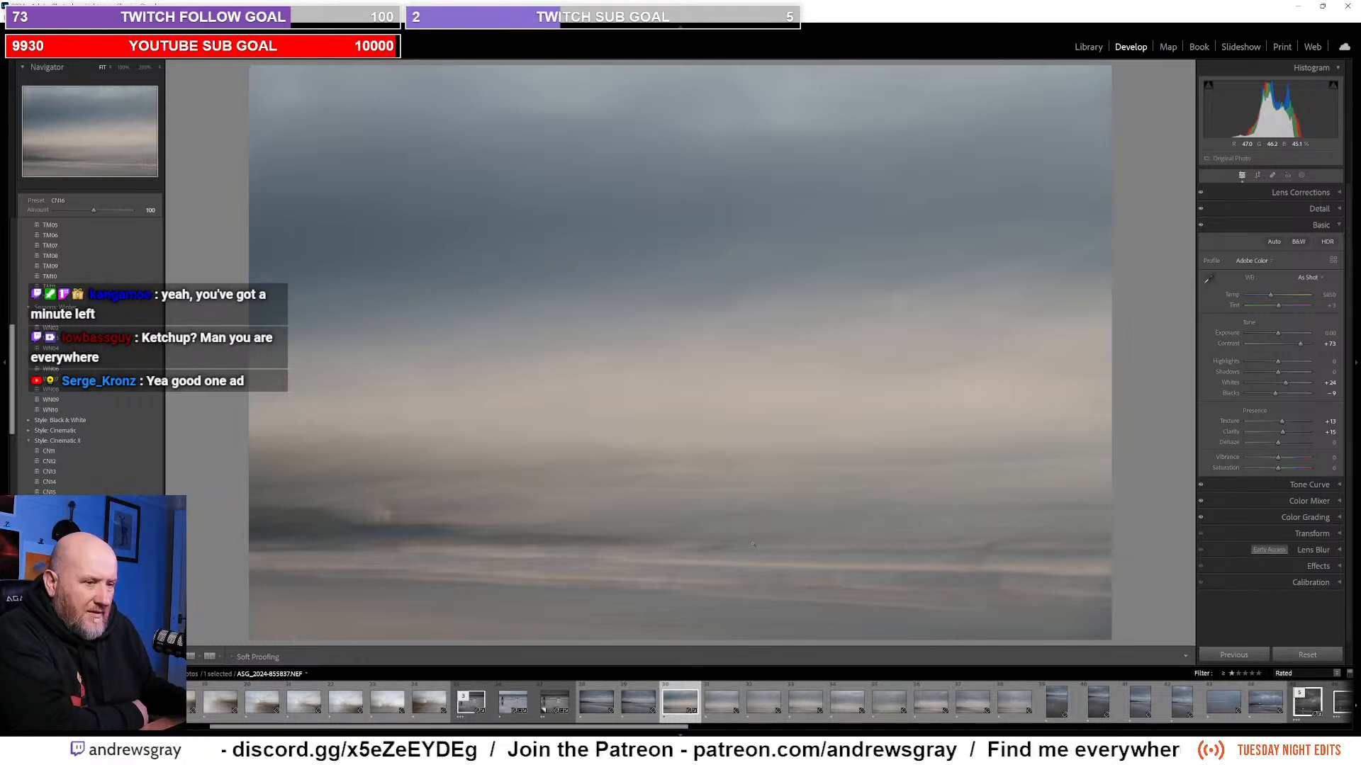
double_click(1300, 345)
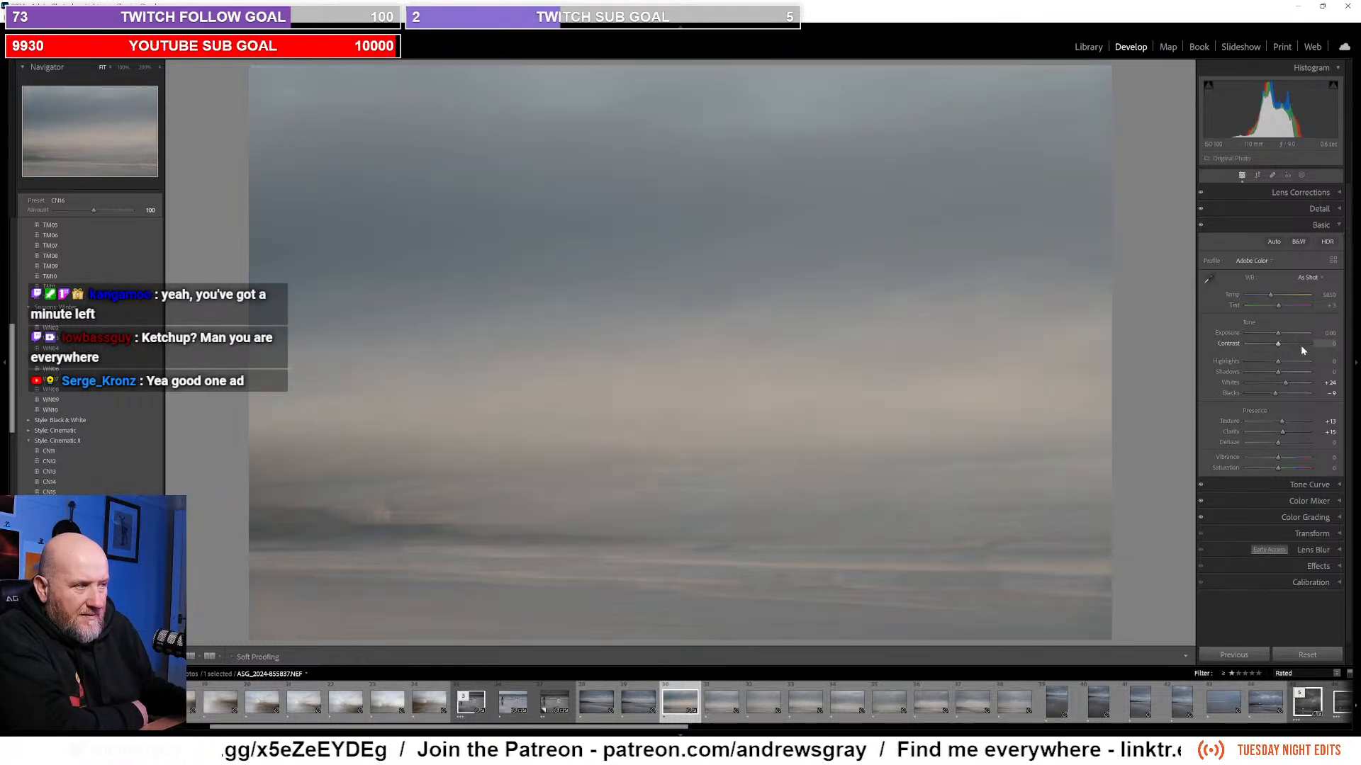
Step: Create a wide, flat radial gradient mask over the dark headland at the photo's lower left, with Feather 93
left_click(1302, 175)
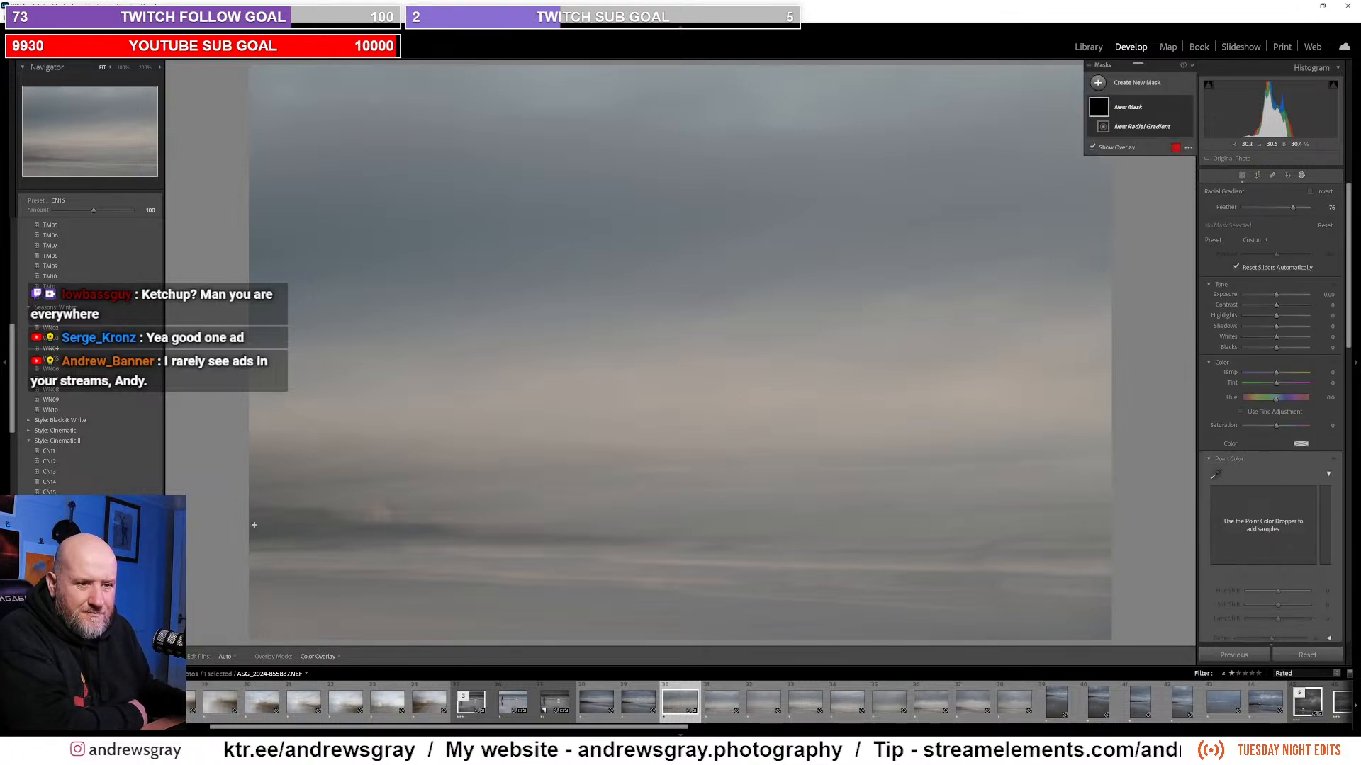
left_click_drag(254, 525, 784, 561)
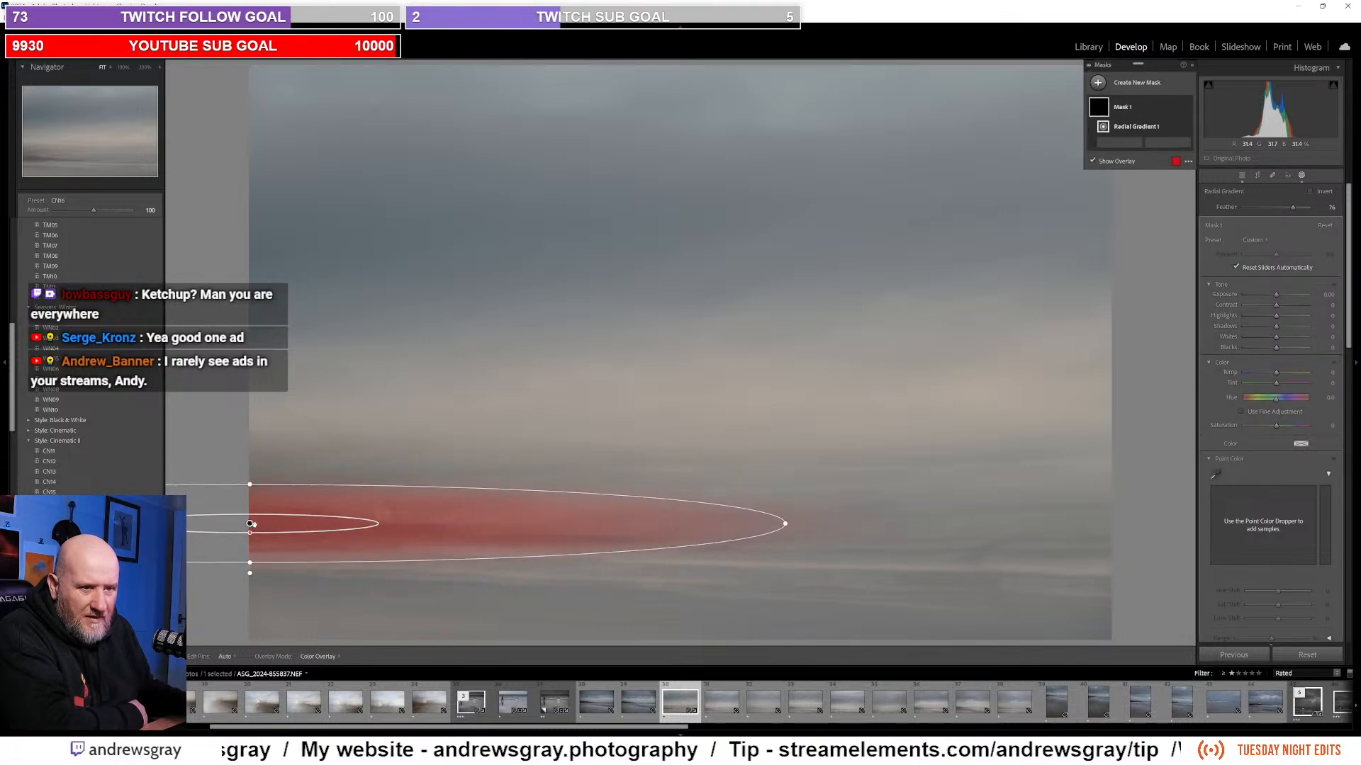
left_click_drag(249, 524, 245, 540)
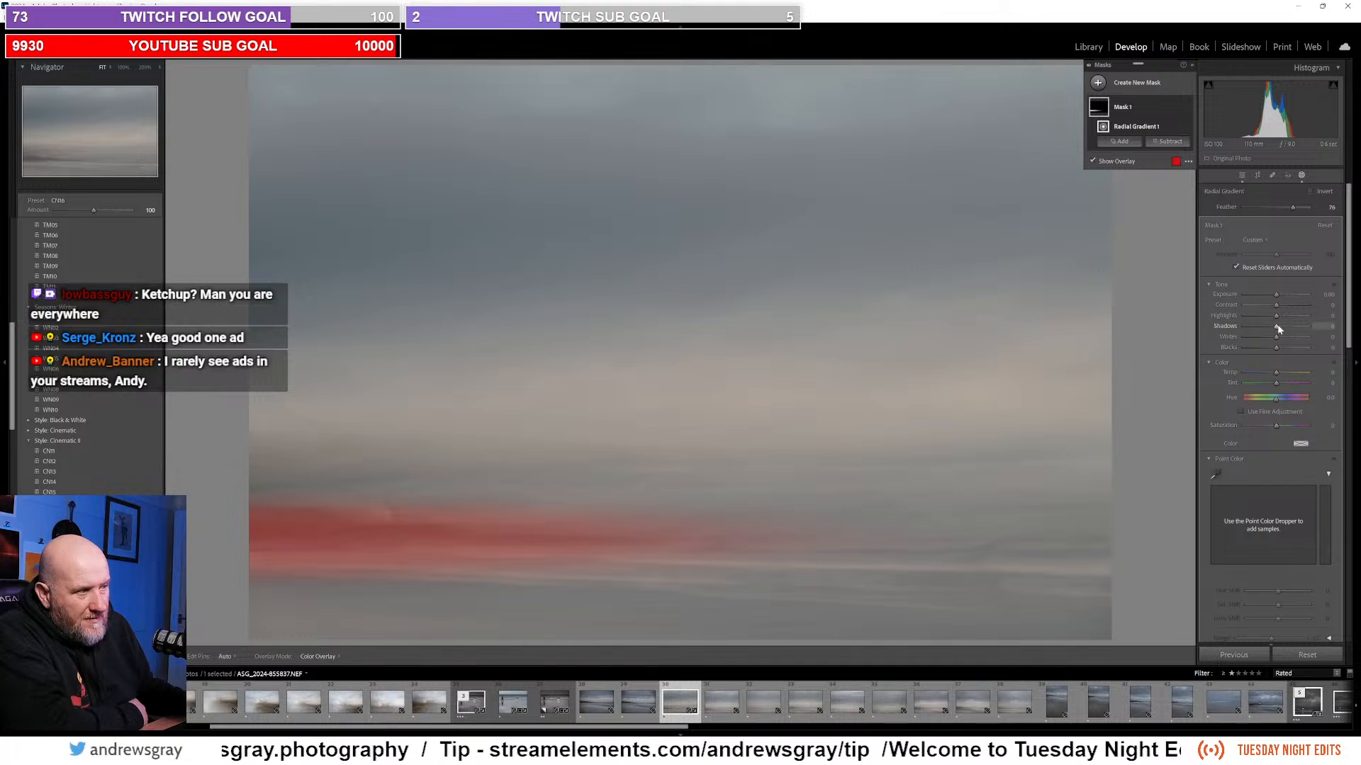
left_click_drag(1293, 208, 1270, 207)
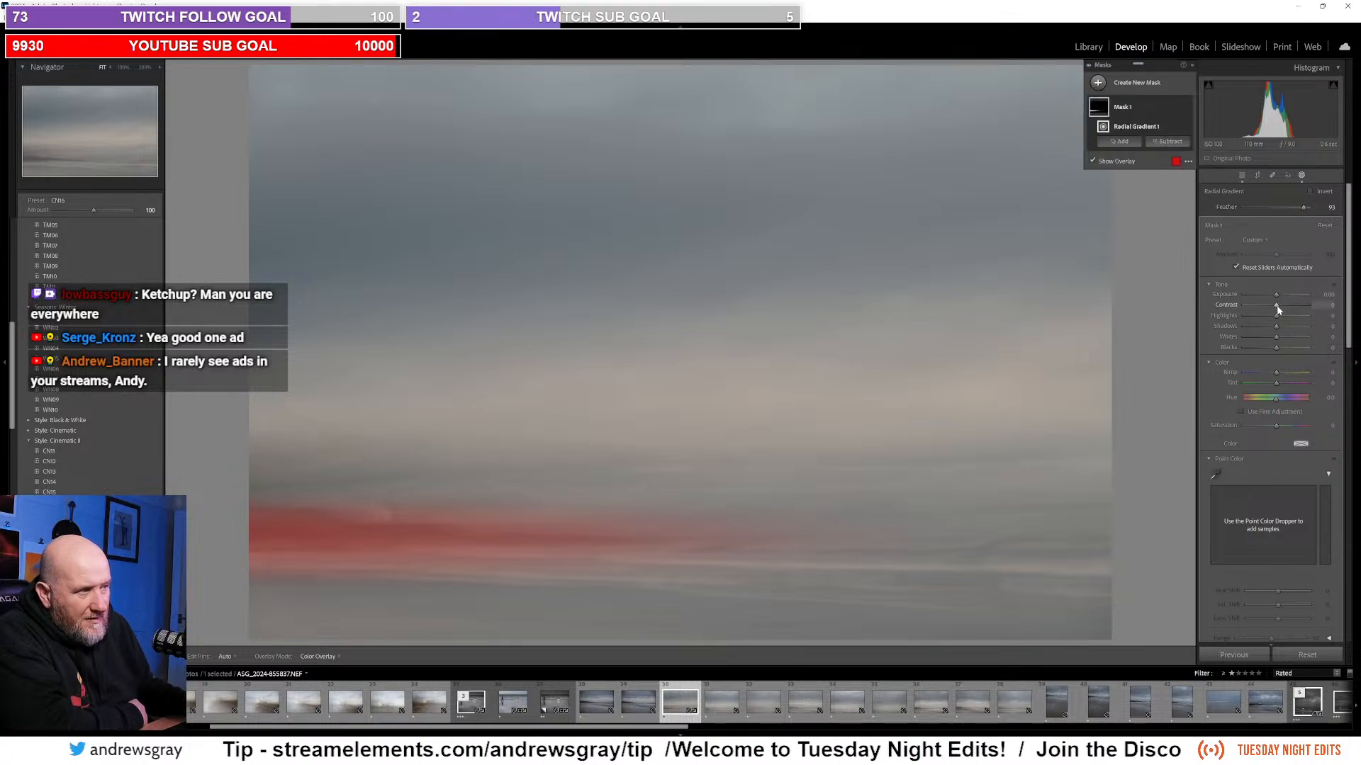
Step: Adjust the headland mask to Contrast 60, Highlights 33, Exposure 0.07, Shadows -2 and Blacks -25
left_click_drag(1295, 307, 1214, 318)
left_click_drag(1305, 319, 1281, 316)
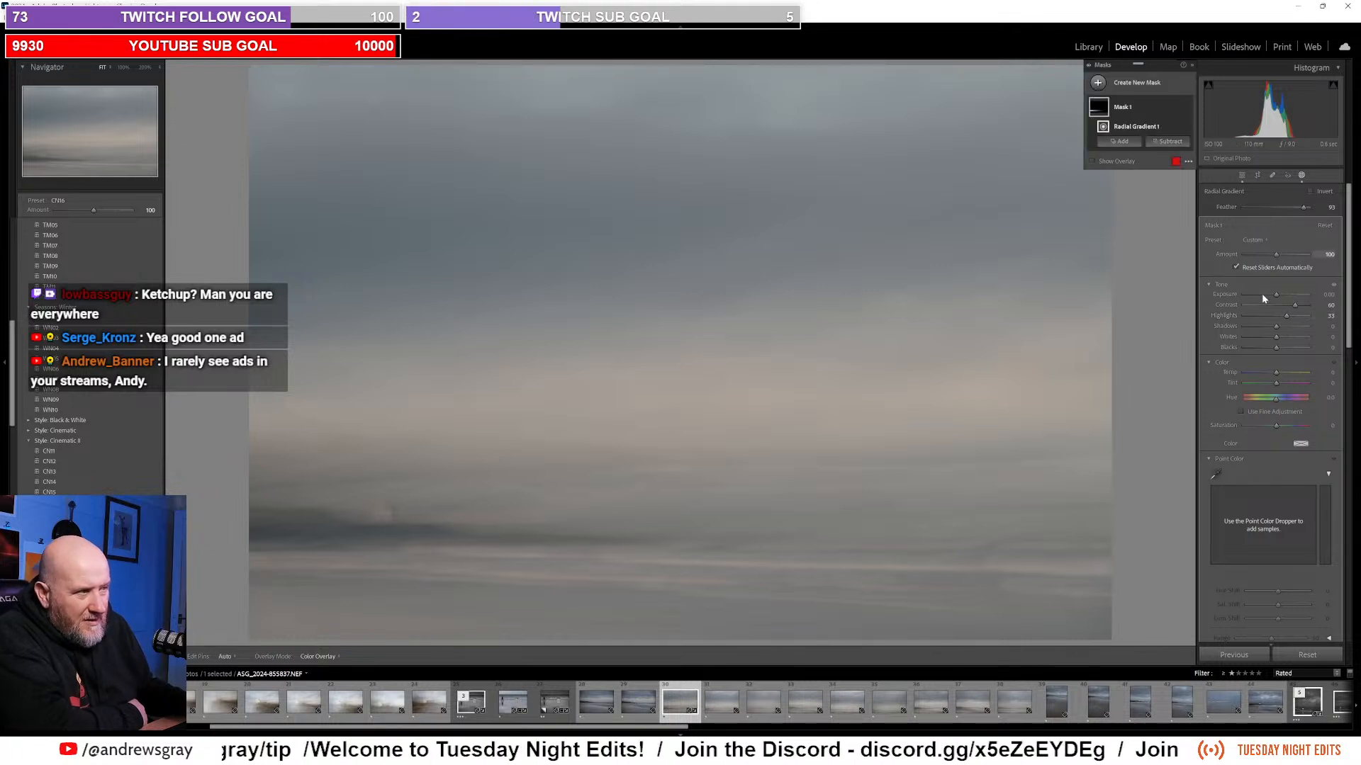
left_click_drag(1275, 294, 1274, 296)
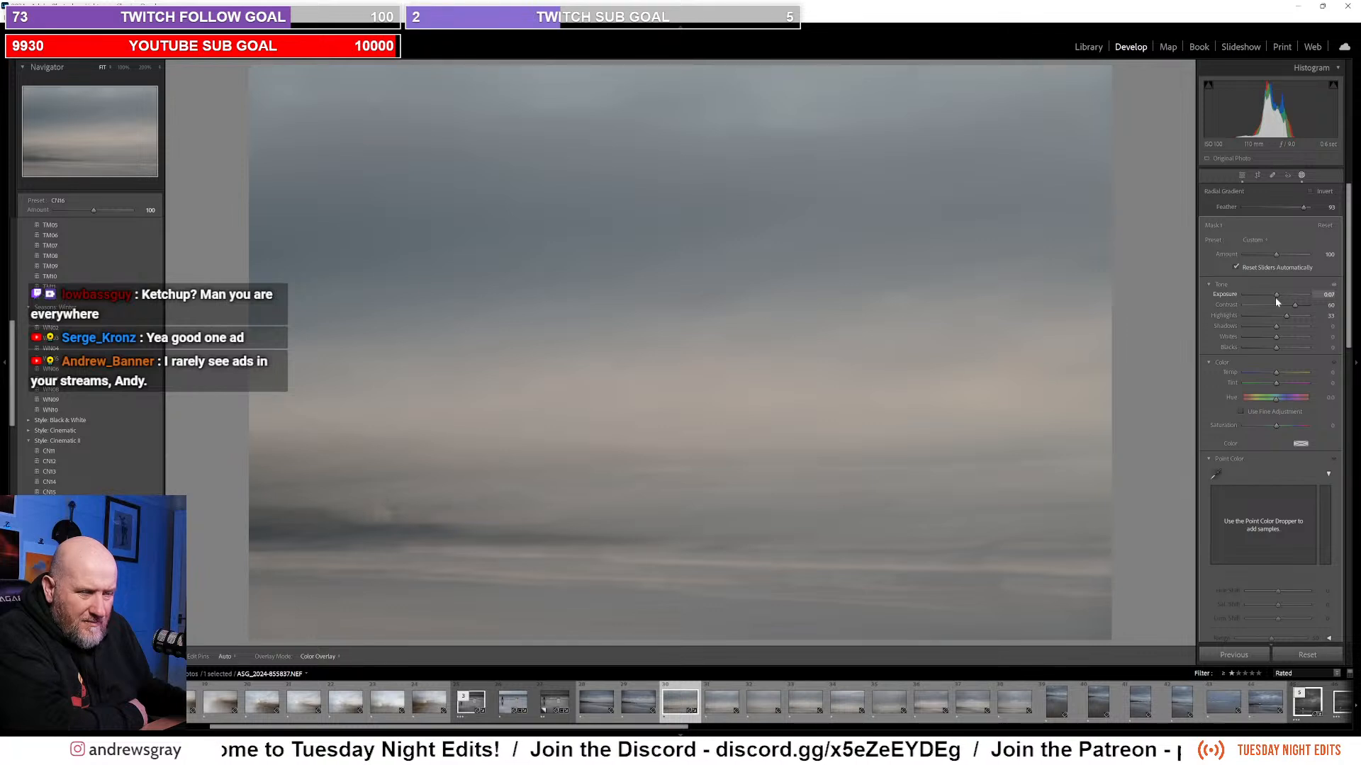
left_click_drag(1276, 327, 1264, 352)
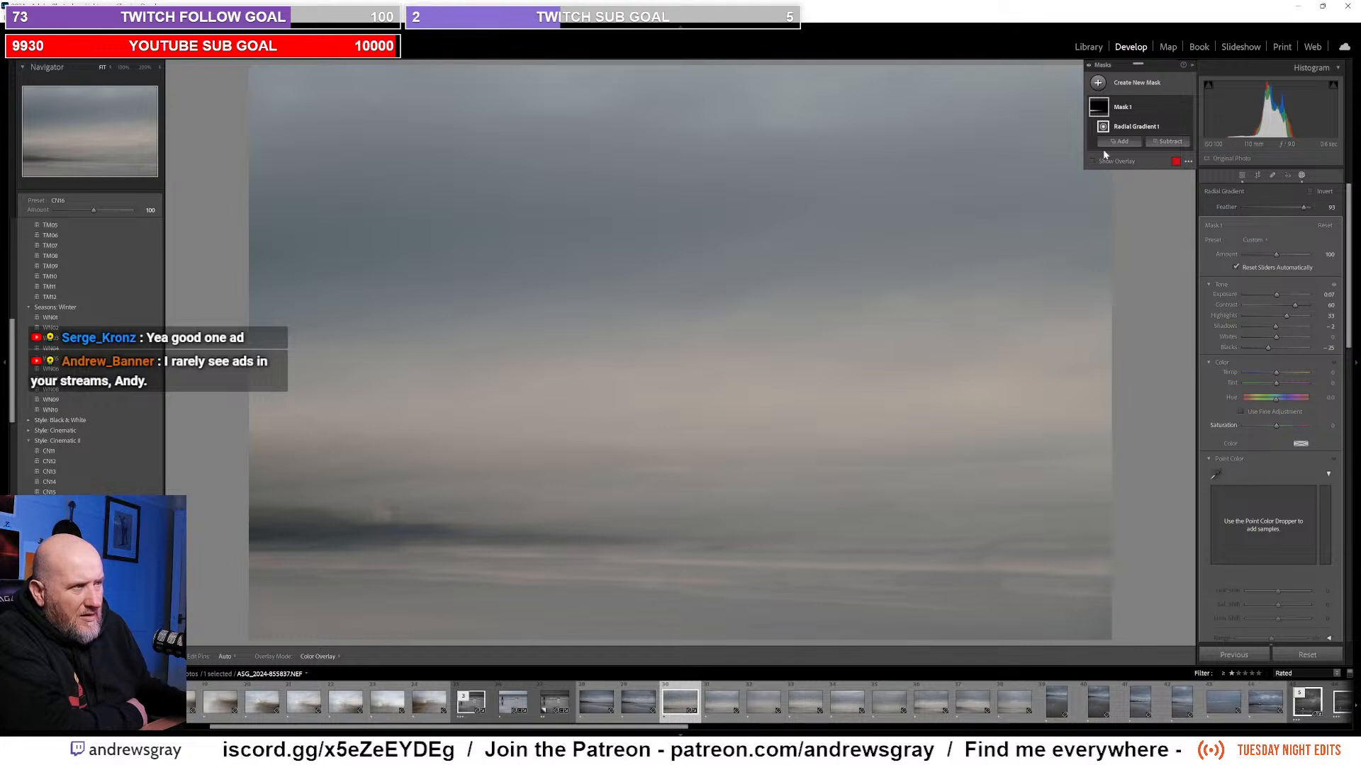
Step: Leave masking and set the whole photo's white balance to Auto
left_click(1242, 176)
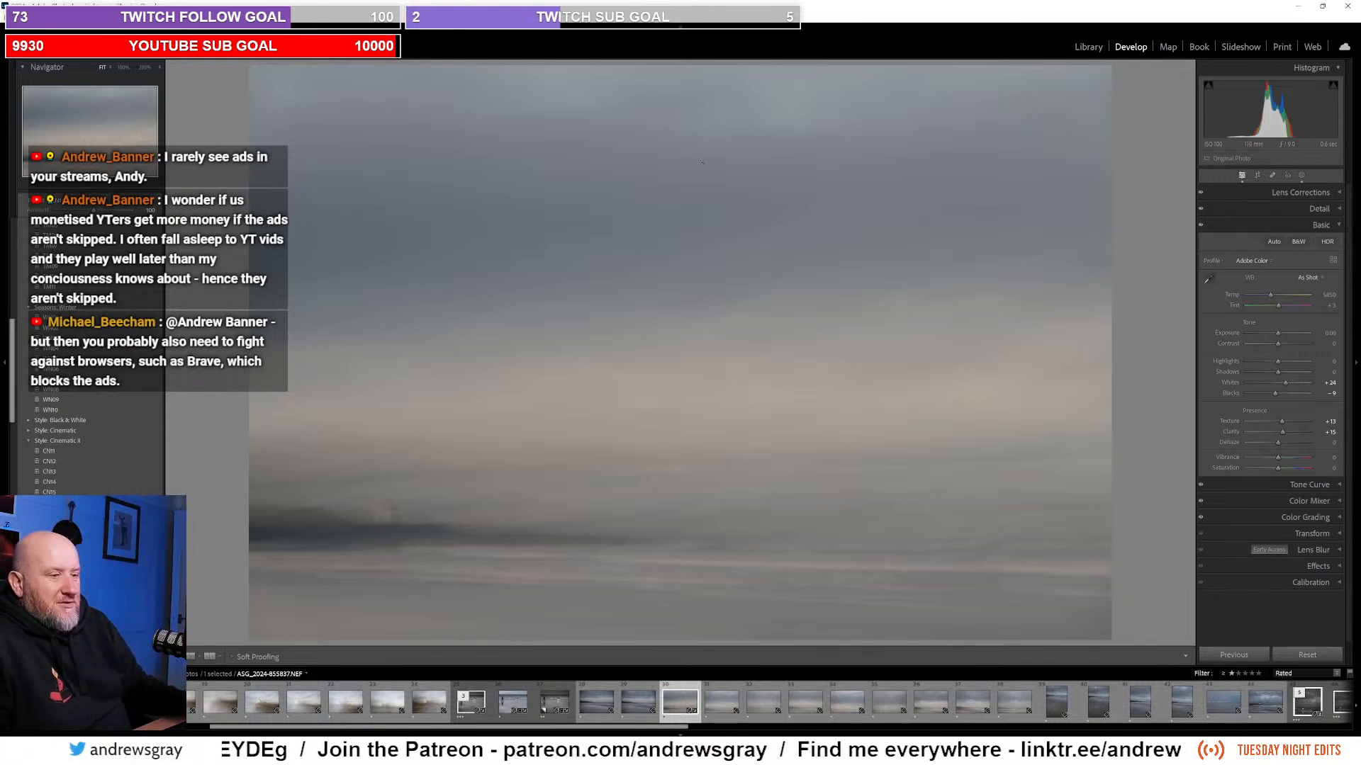
left_click(1304, 277)
left_click(1287, 301)
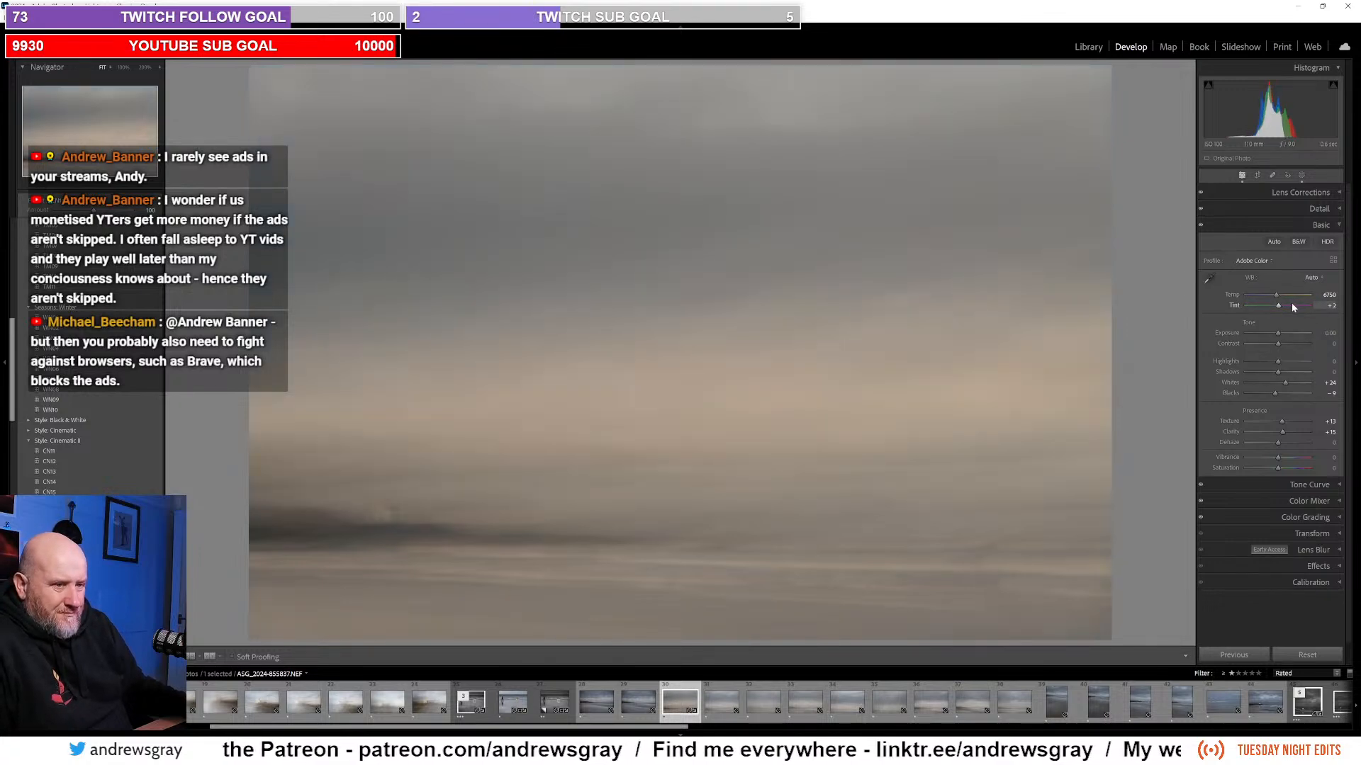
Step: Compare the Daylight and Auto white balance presets on the seascape and settle on Daylight
left_click(1308, 279)
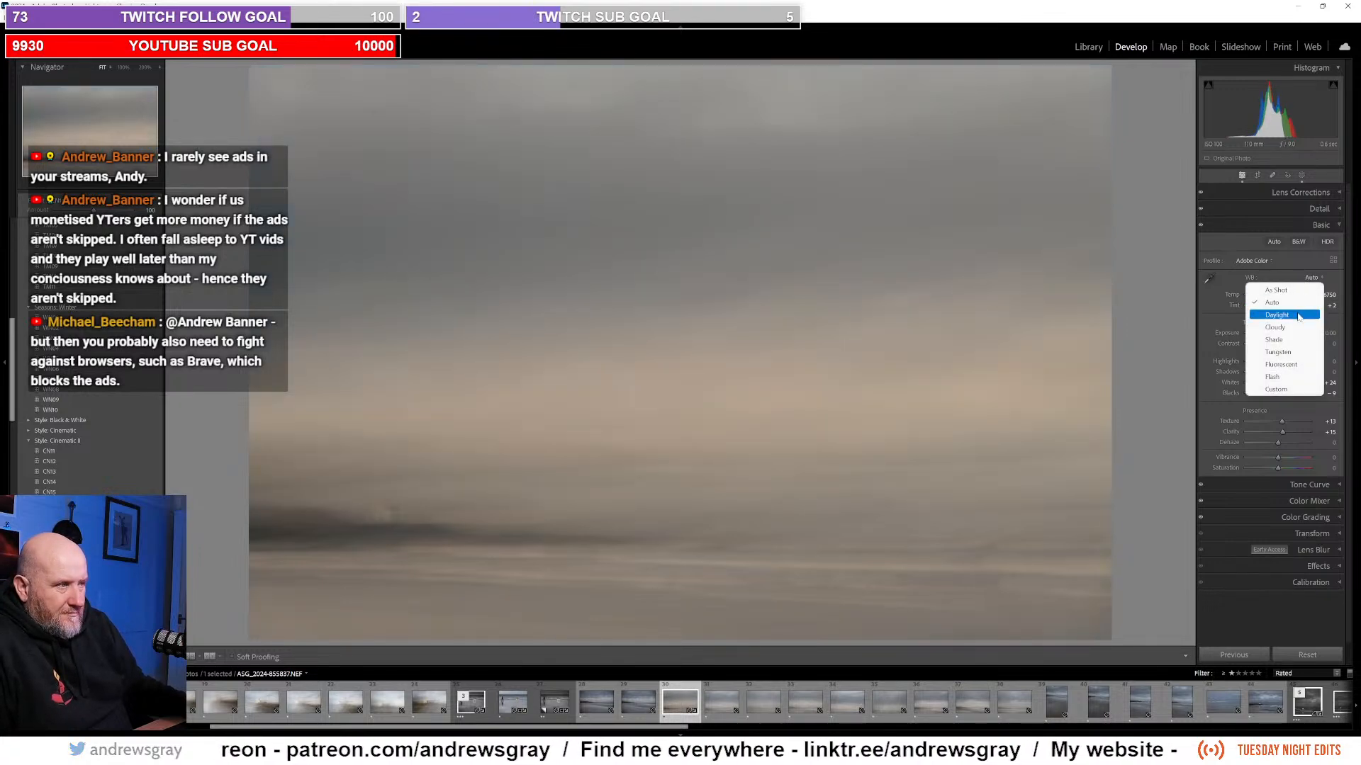
left_click(1297, 314)
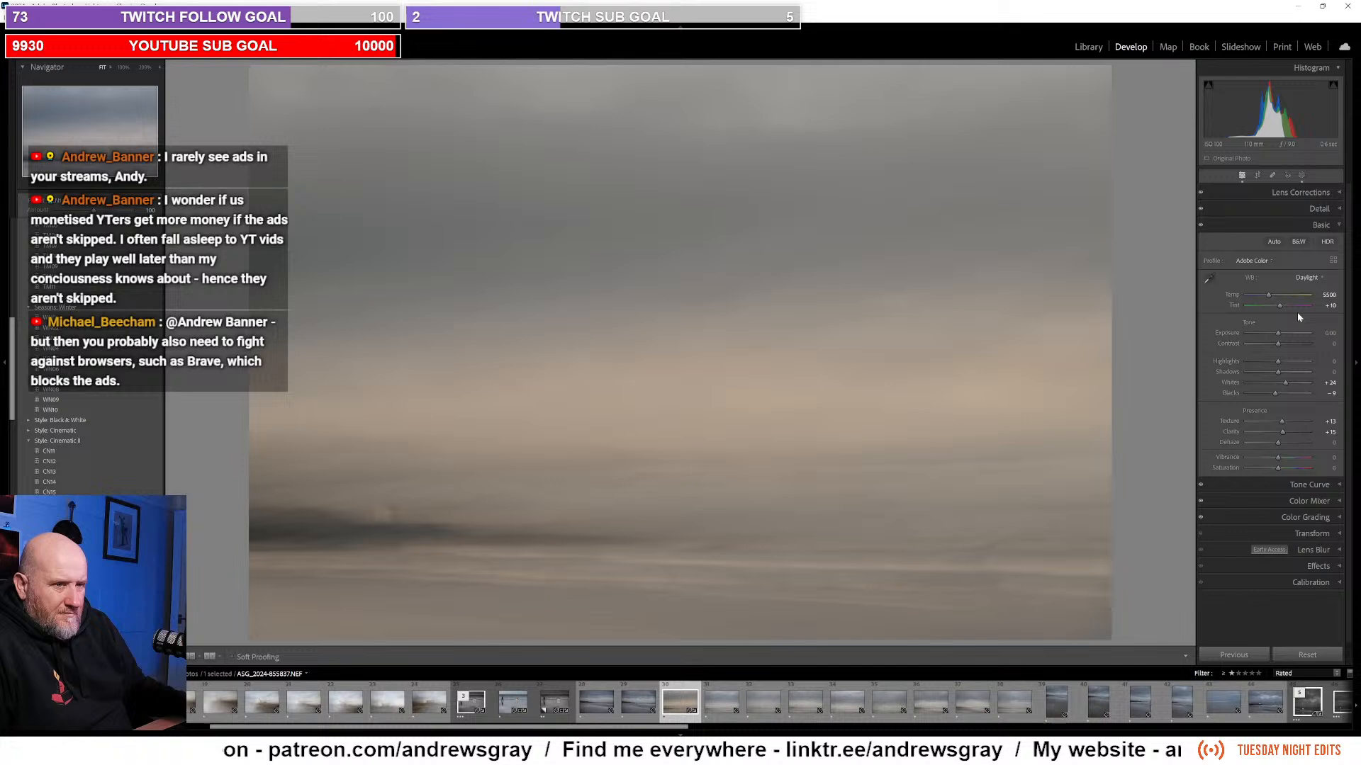
left_click(1306, 278)
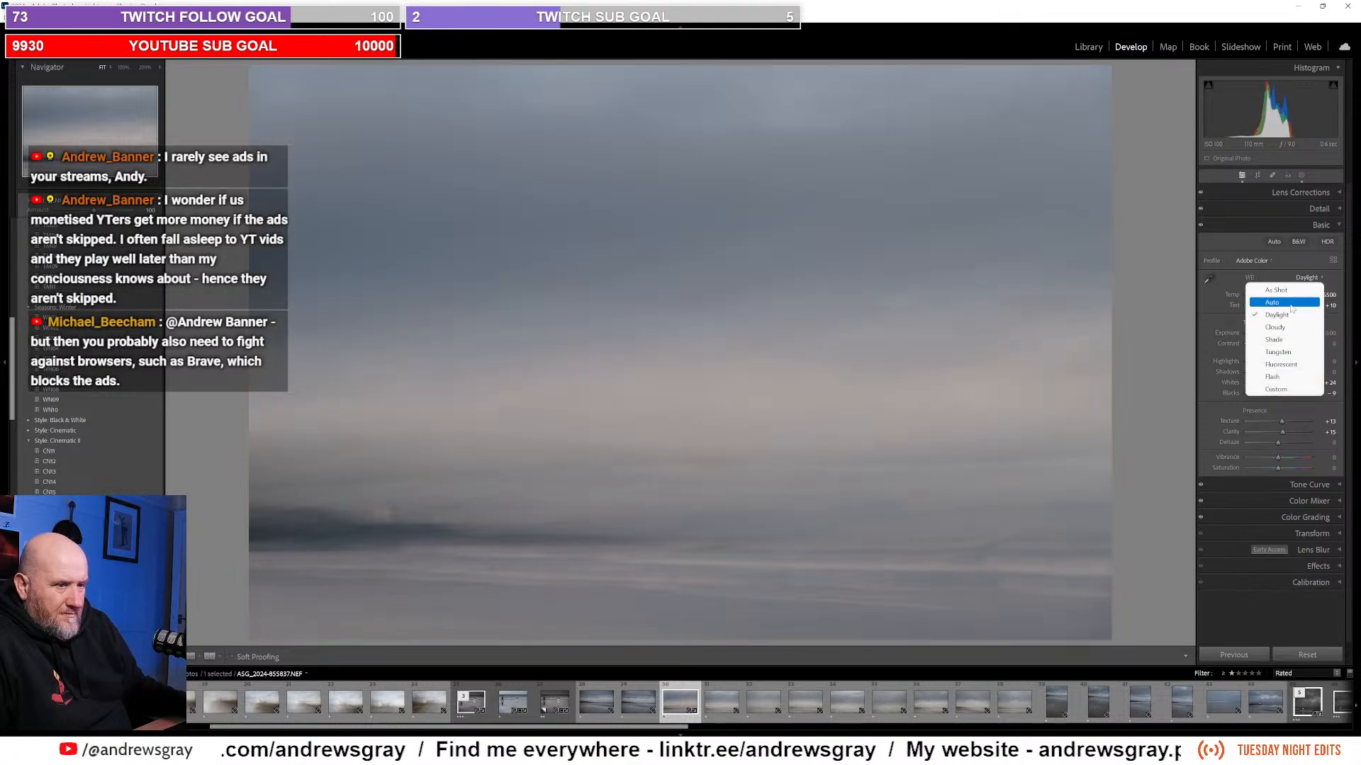
left_click(1290, 304)
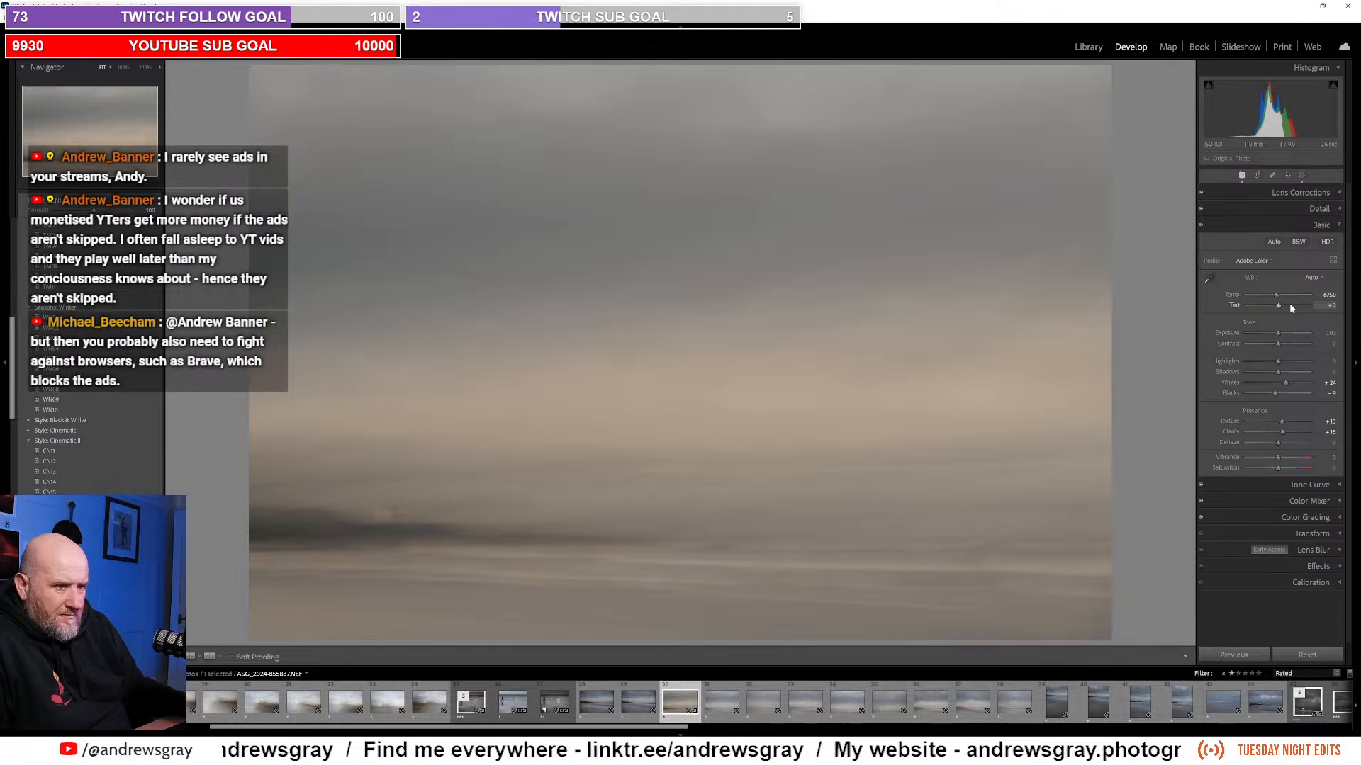
left_click(1301, 278)
left_click(1283, 315)
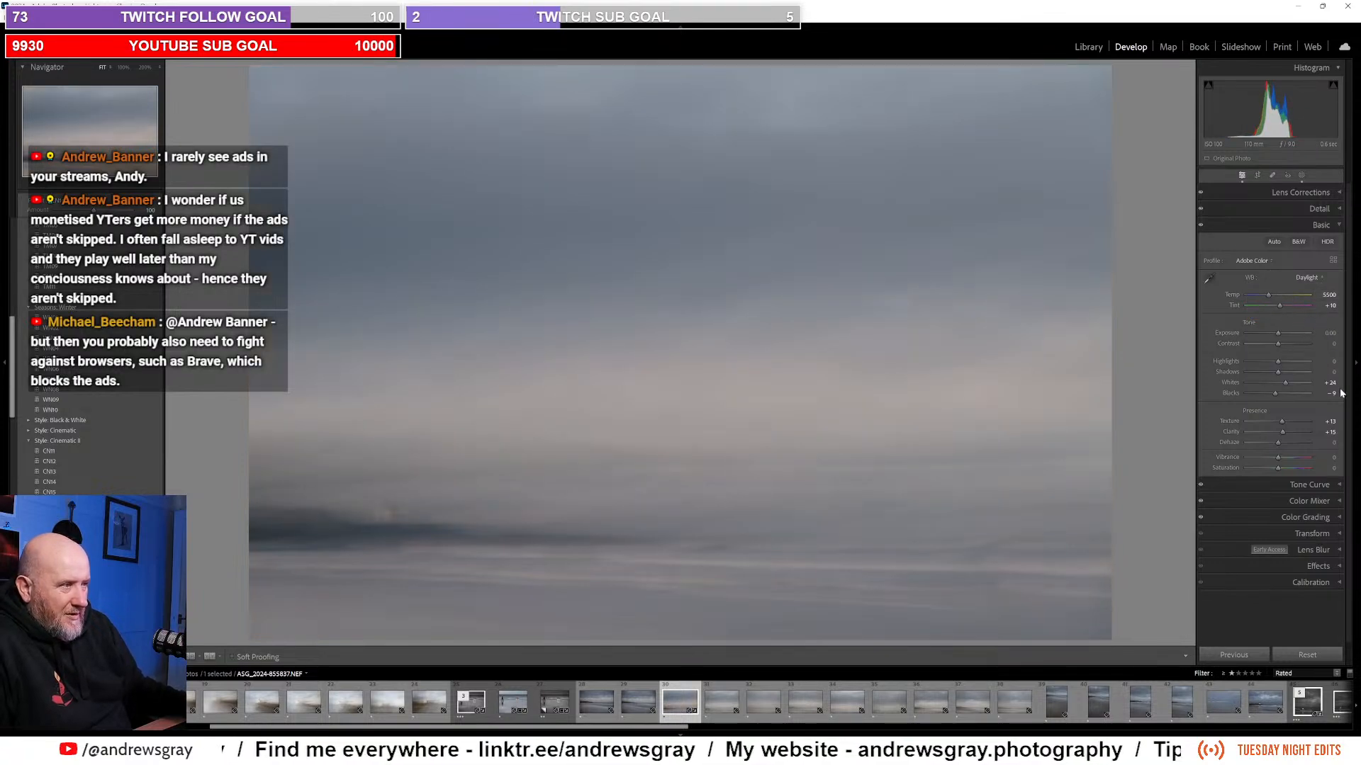
Step: Set the whole photo's Contrast to +21 and Saturation to +30, leaving Vibrance at 0
left_click(1285, 344)
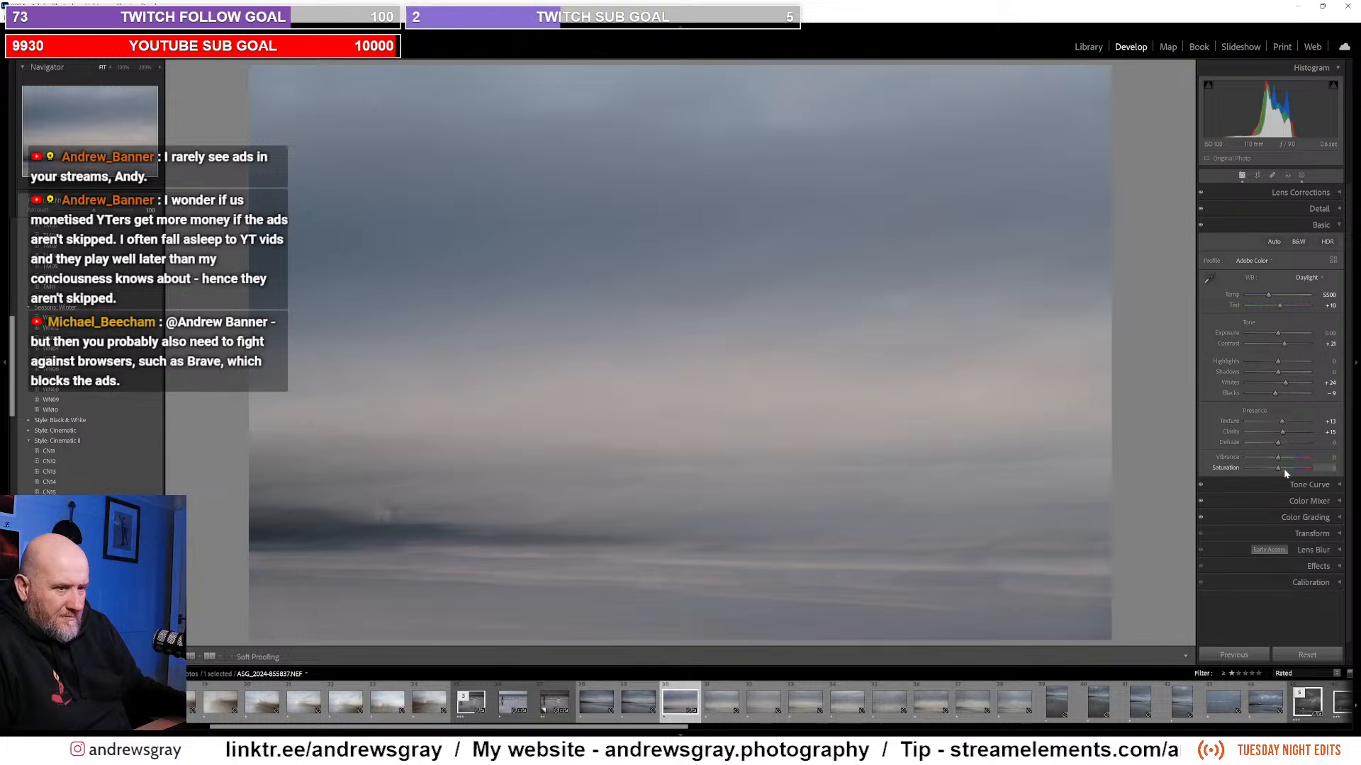
left_click(1304, 470)
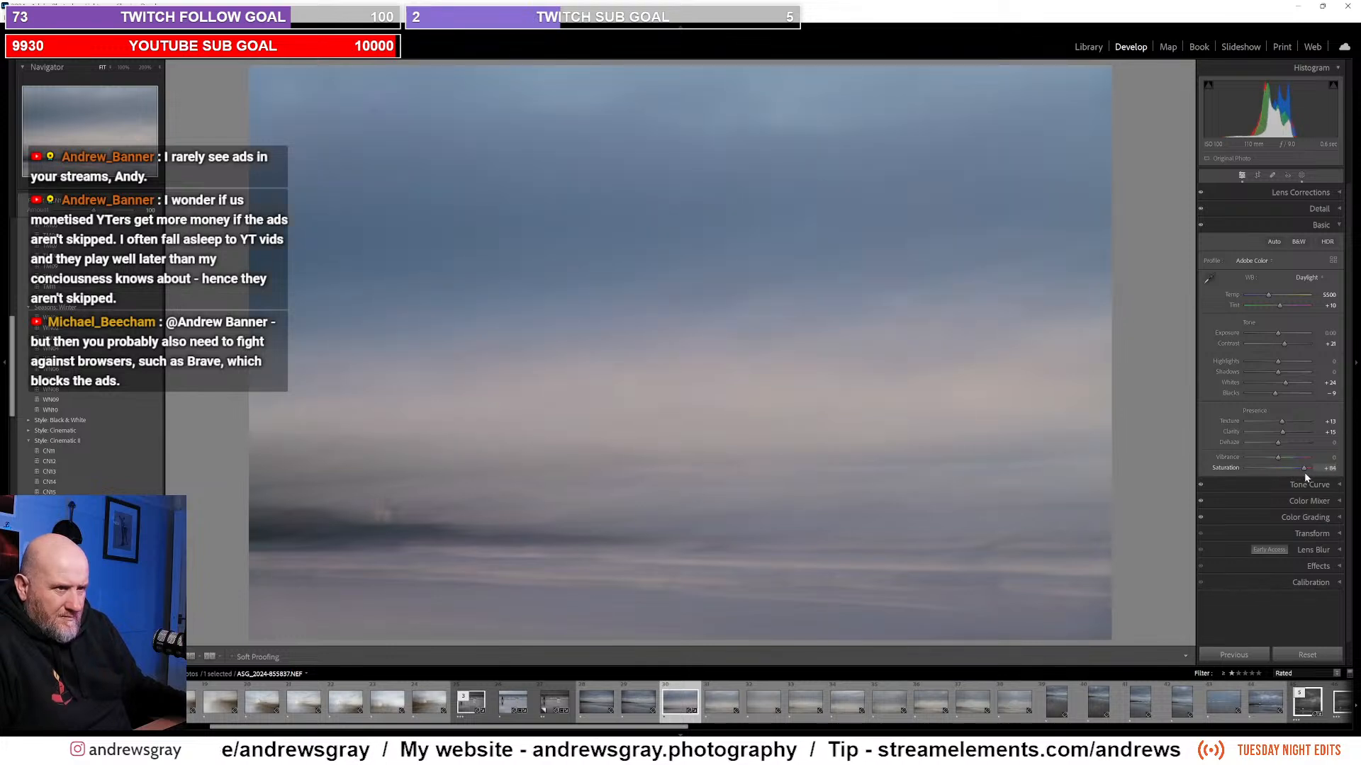
left_click_drag(1304, 472, 1286, 459)
double_click(1288, 458)
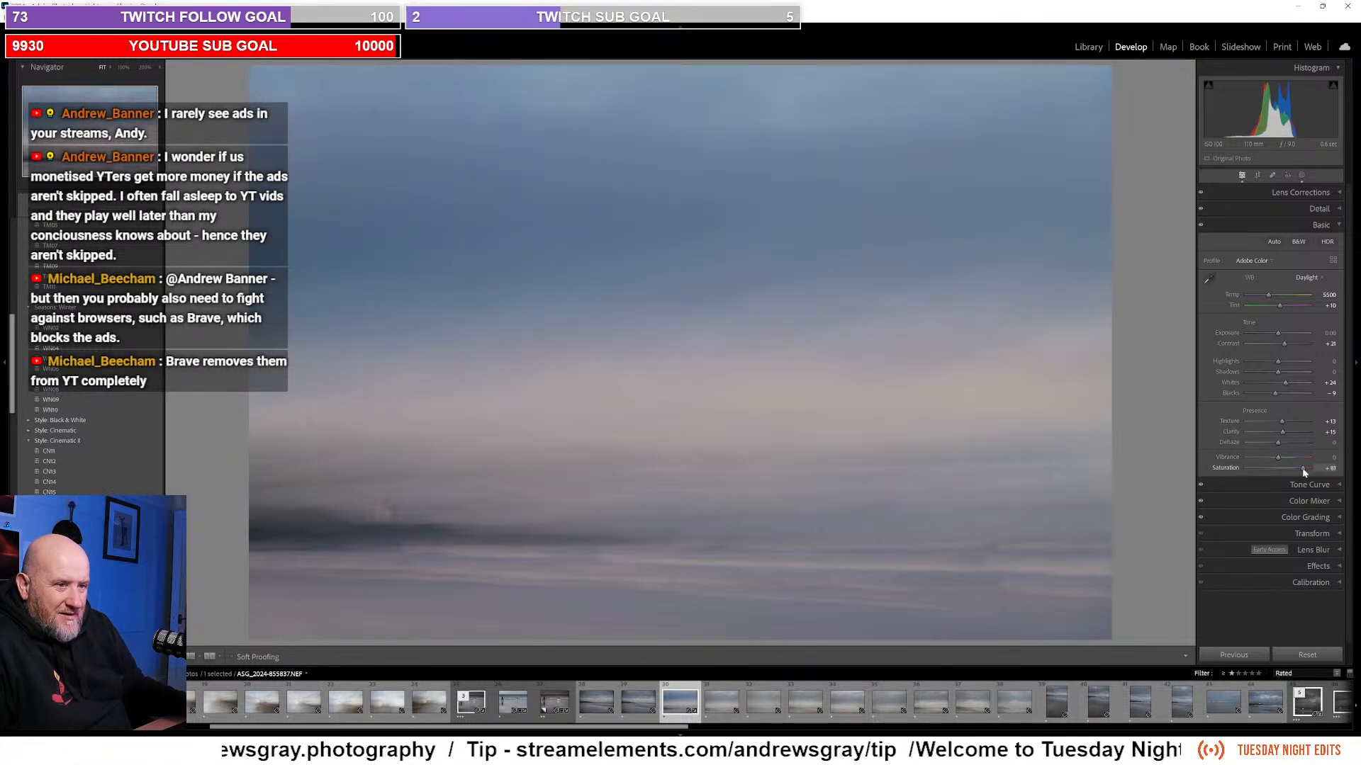
left_click_drag(1307, 468, 1290, 469)
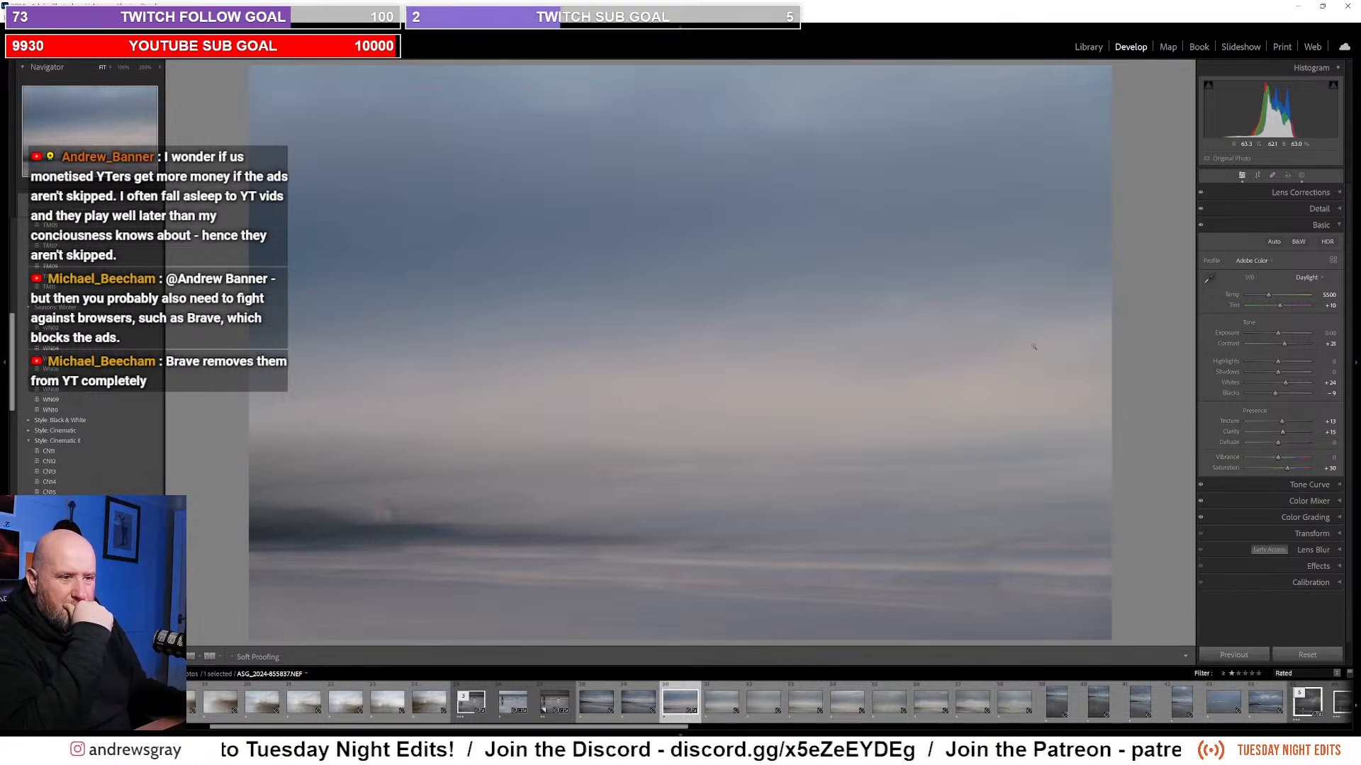
Step: Heal the dust spots along the left side of the sky, using the visualized spots view to find them
left_click(1272, 175)
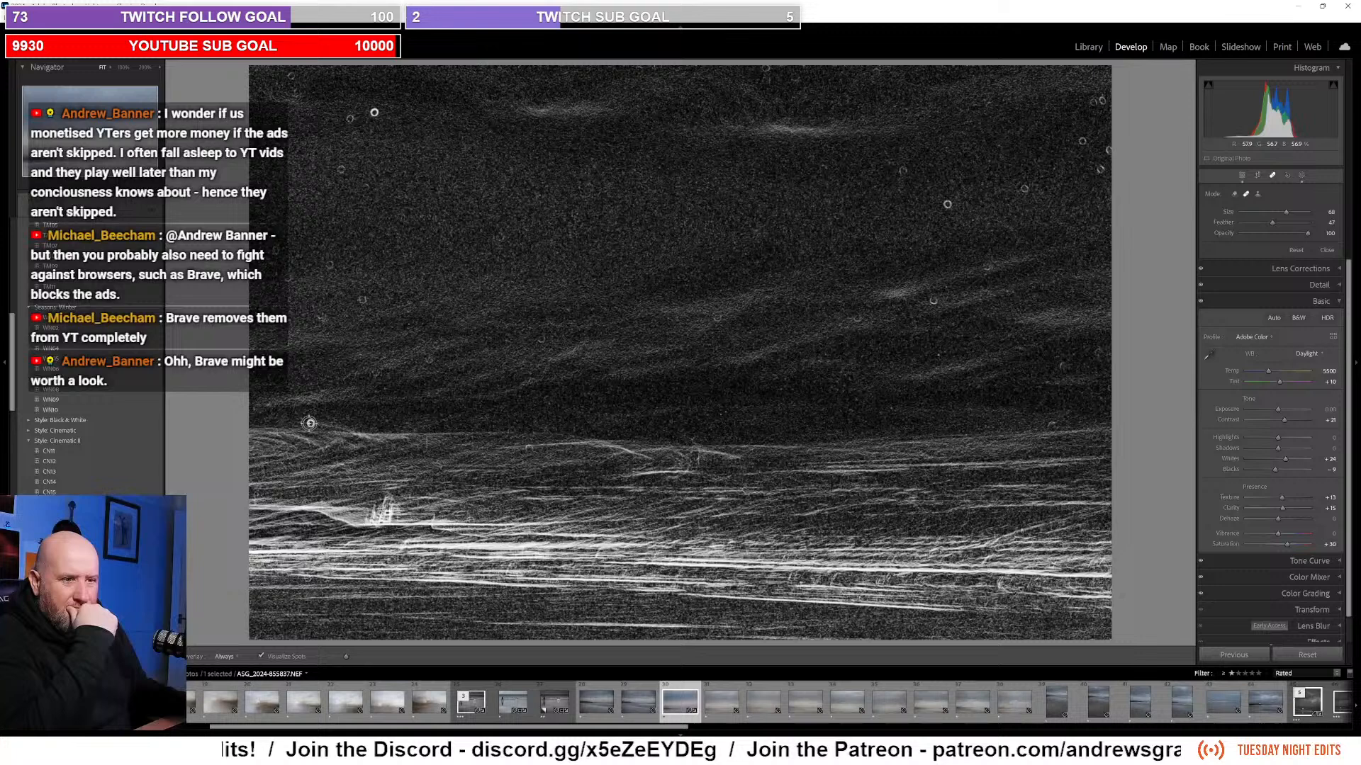
left_click(310, 423)
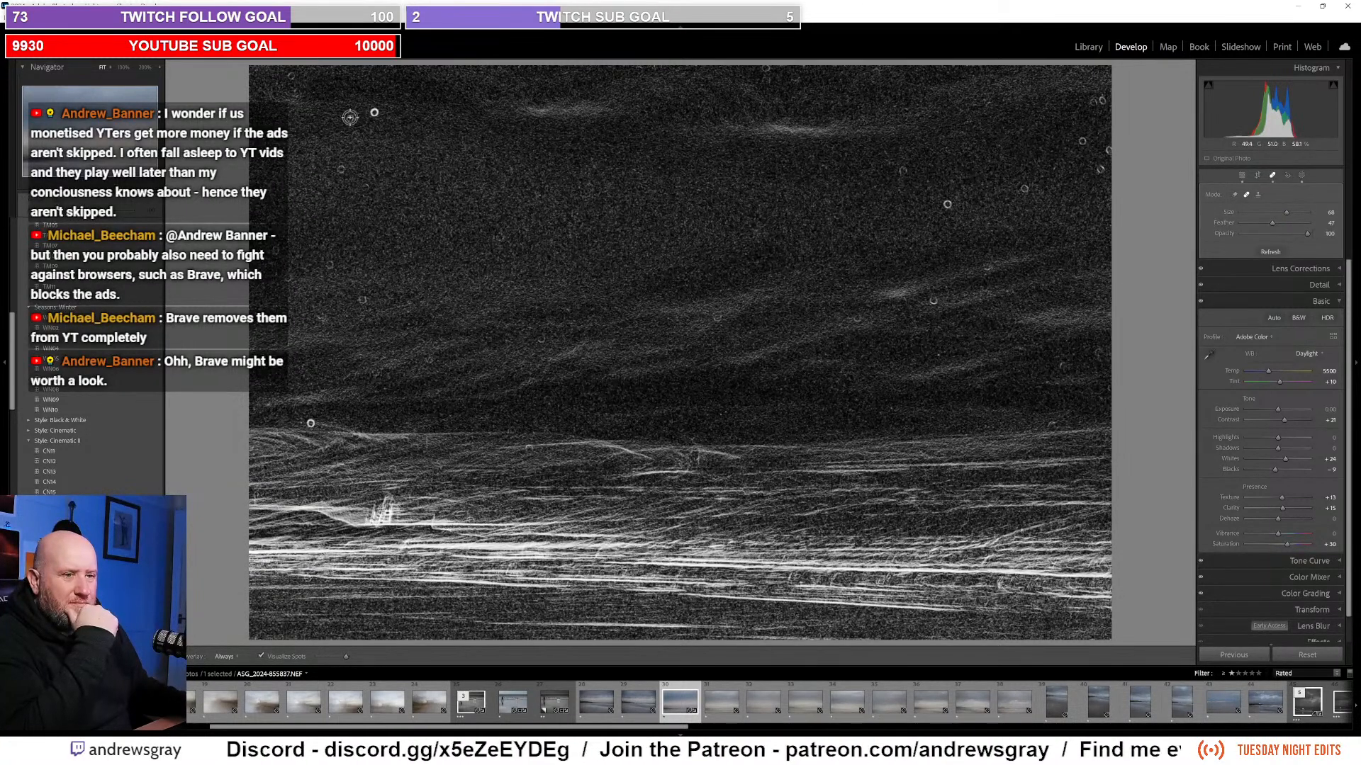
left_click(350, 118)
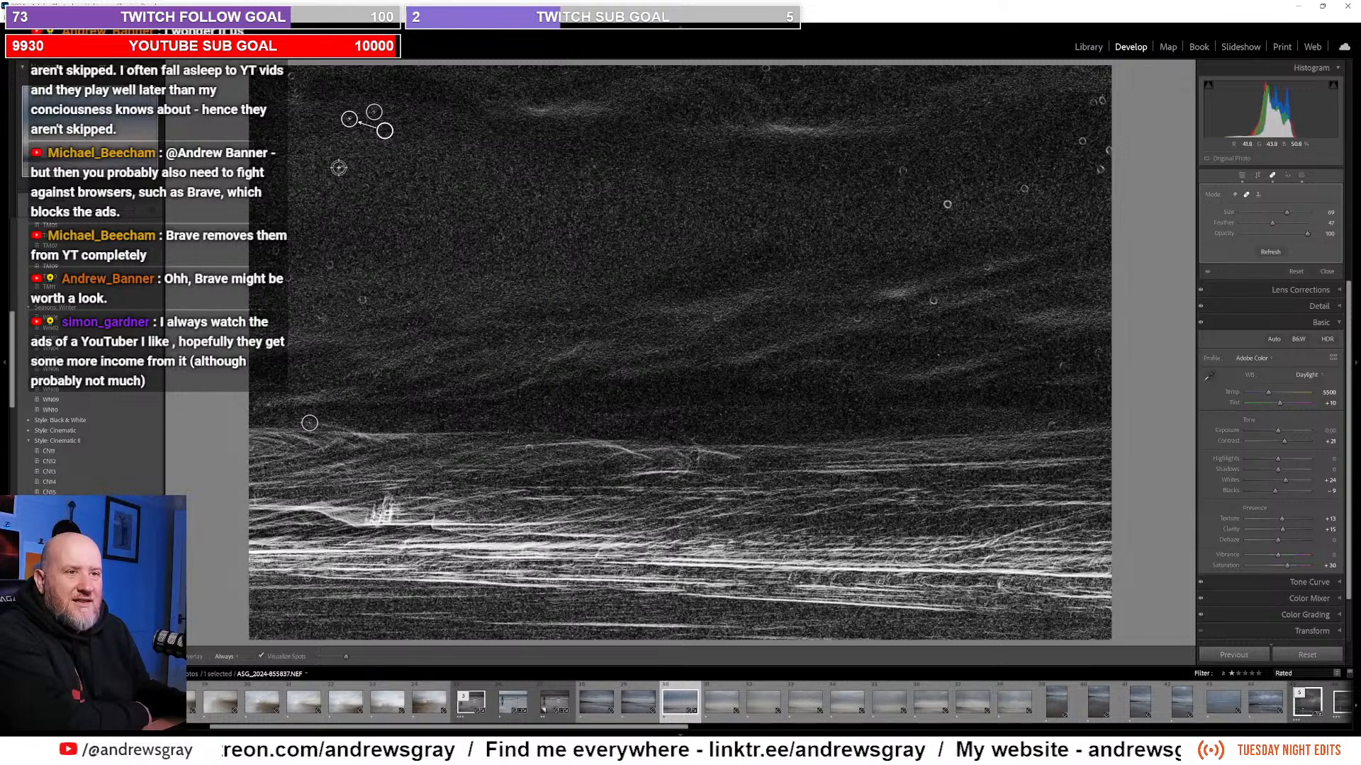
scroll(340, 169, "down", 2)
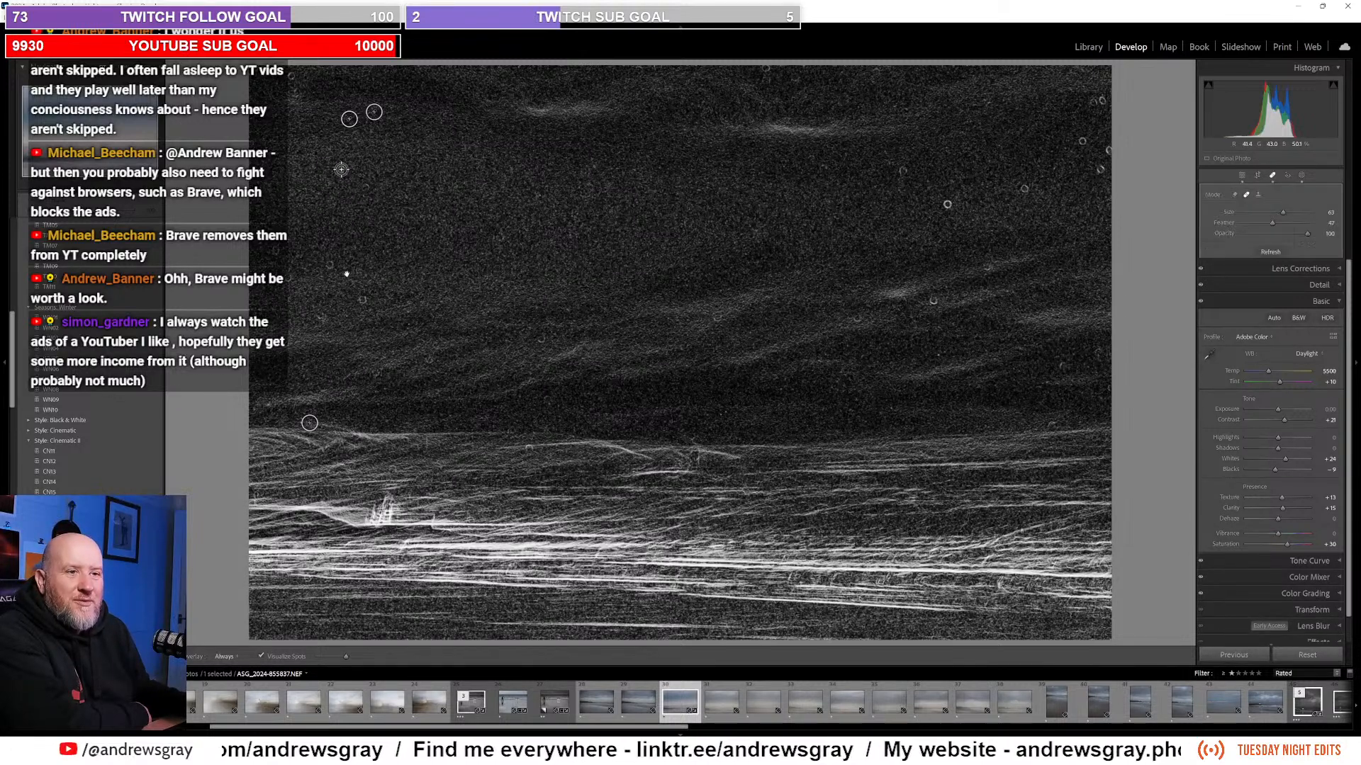
left_click(340, 169)
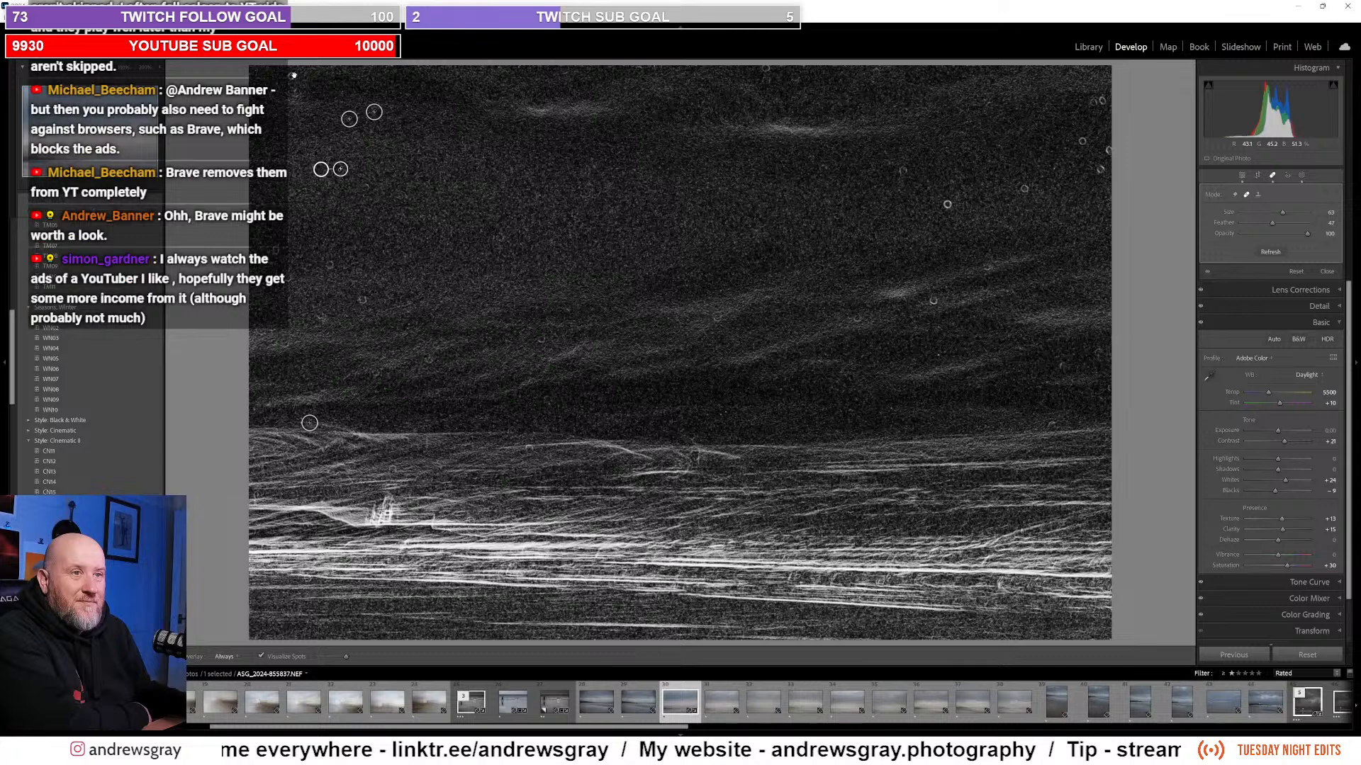
left_click(363, 299)
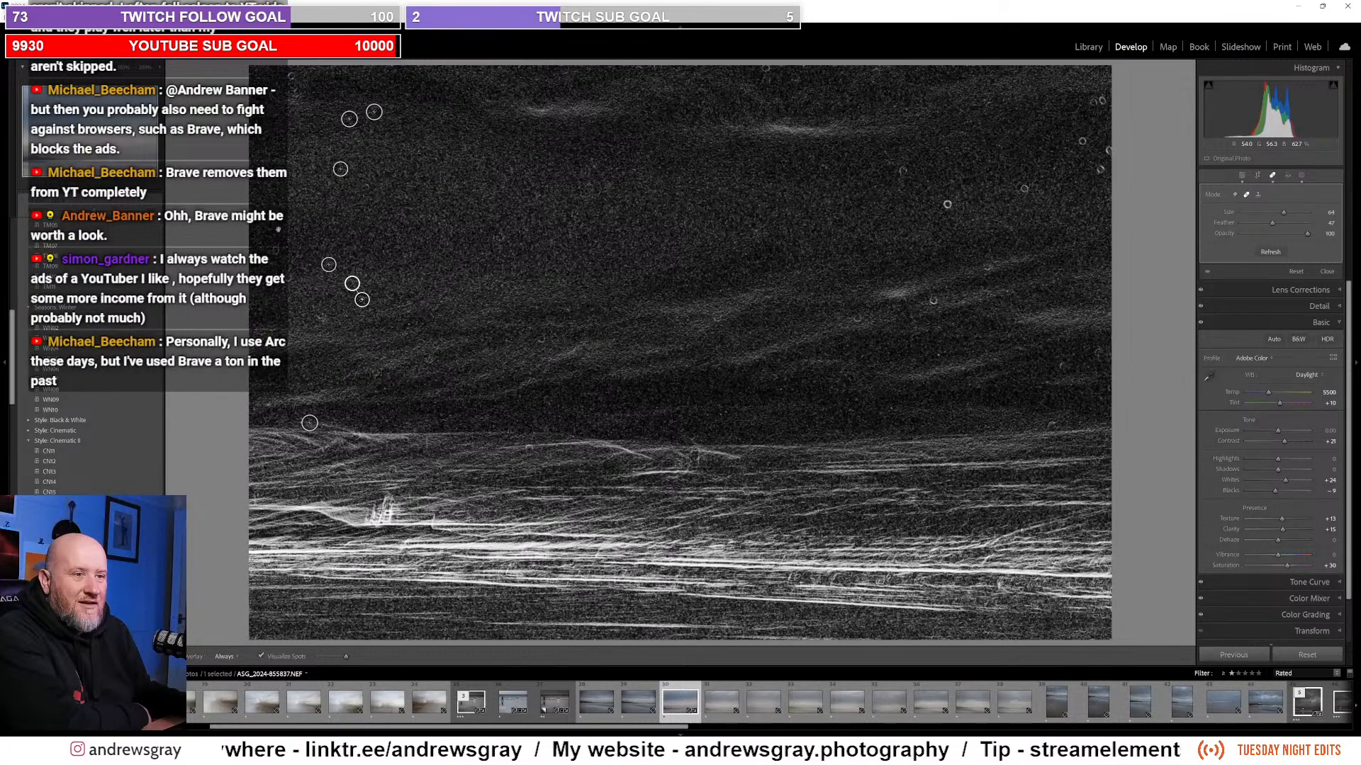
left_click(291, 75)
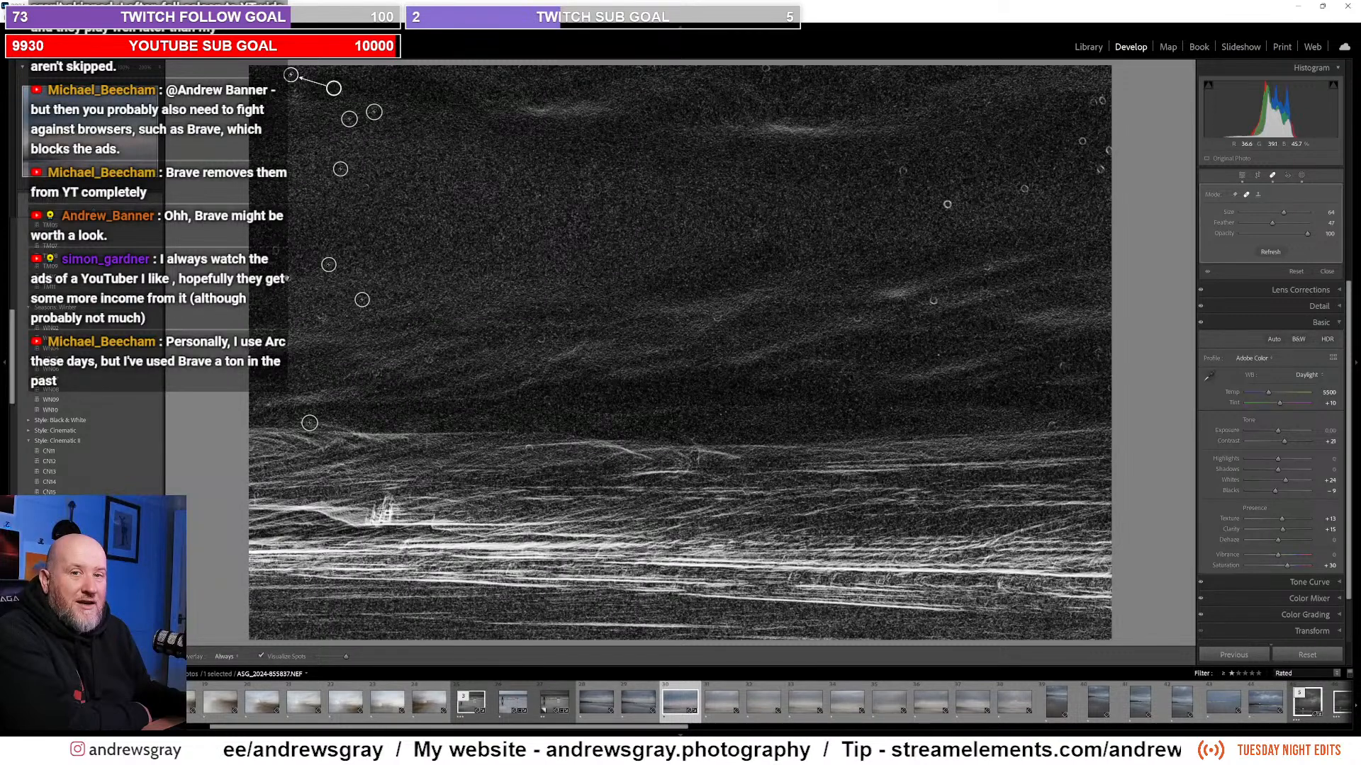
left_click(287, 278)
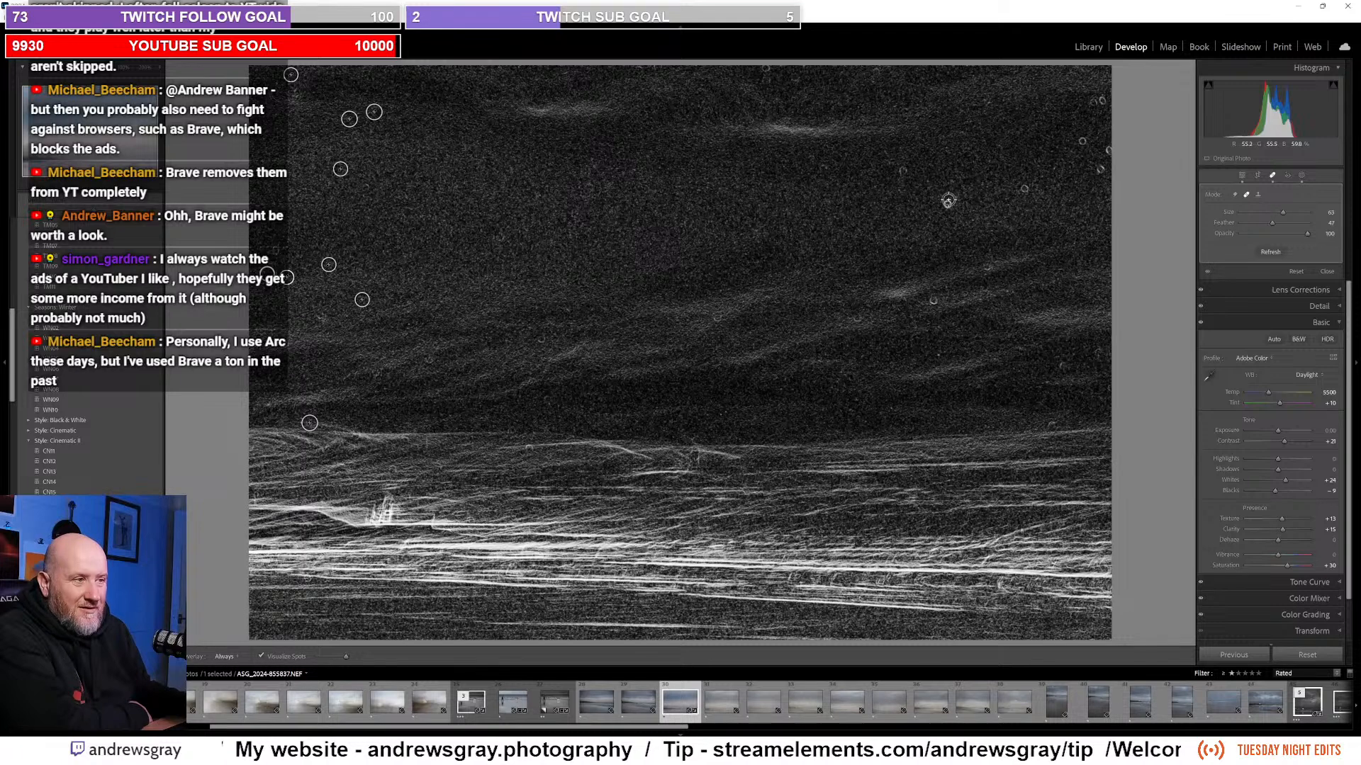
Step: Heal the dust spots across the right half of the sky, from the upper edge down to the horizon
left_click(933, 301)
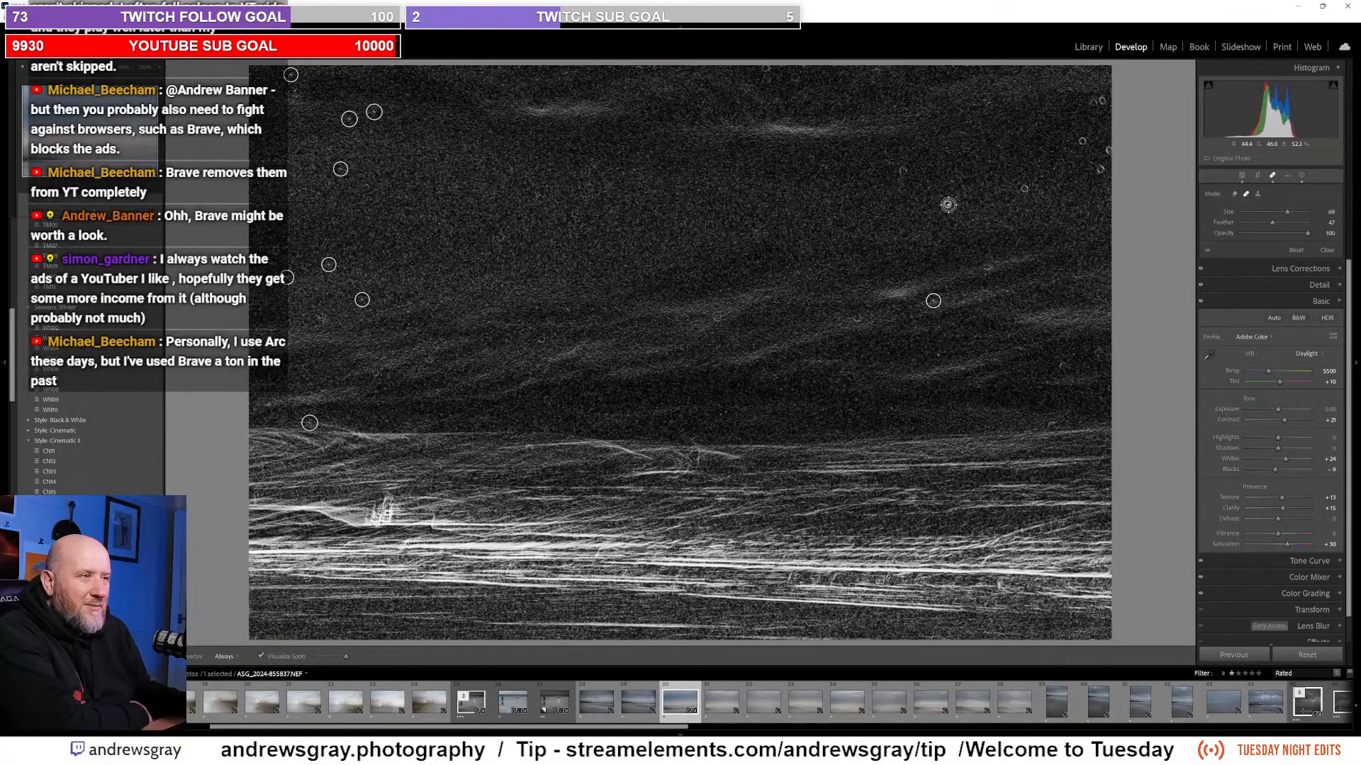
left_click(1033, 197)
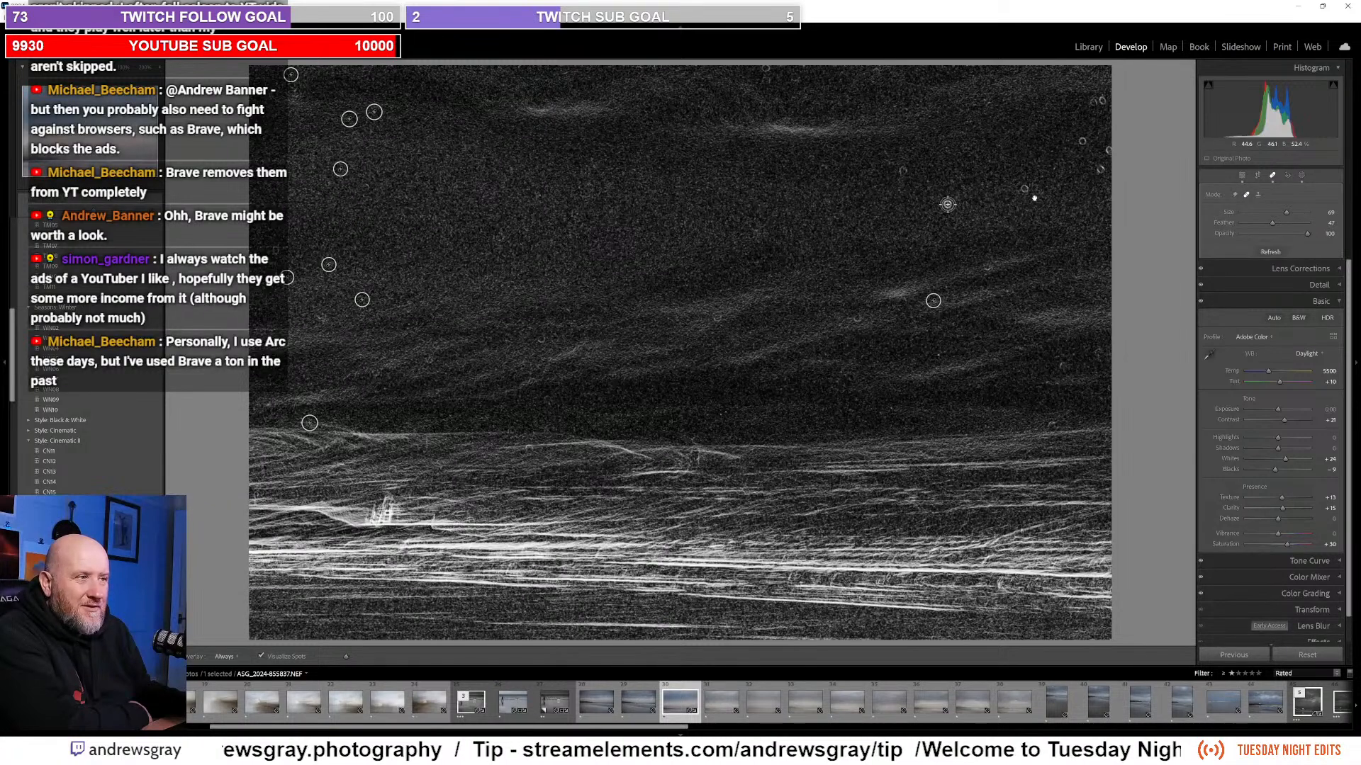
left_click(947, 204)
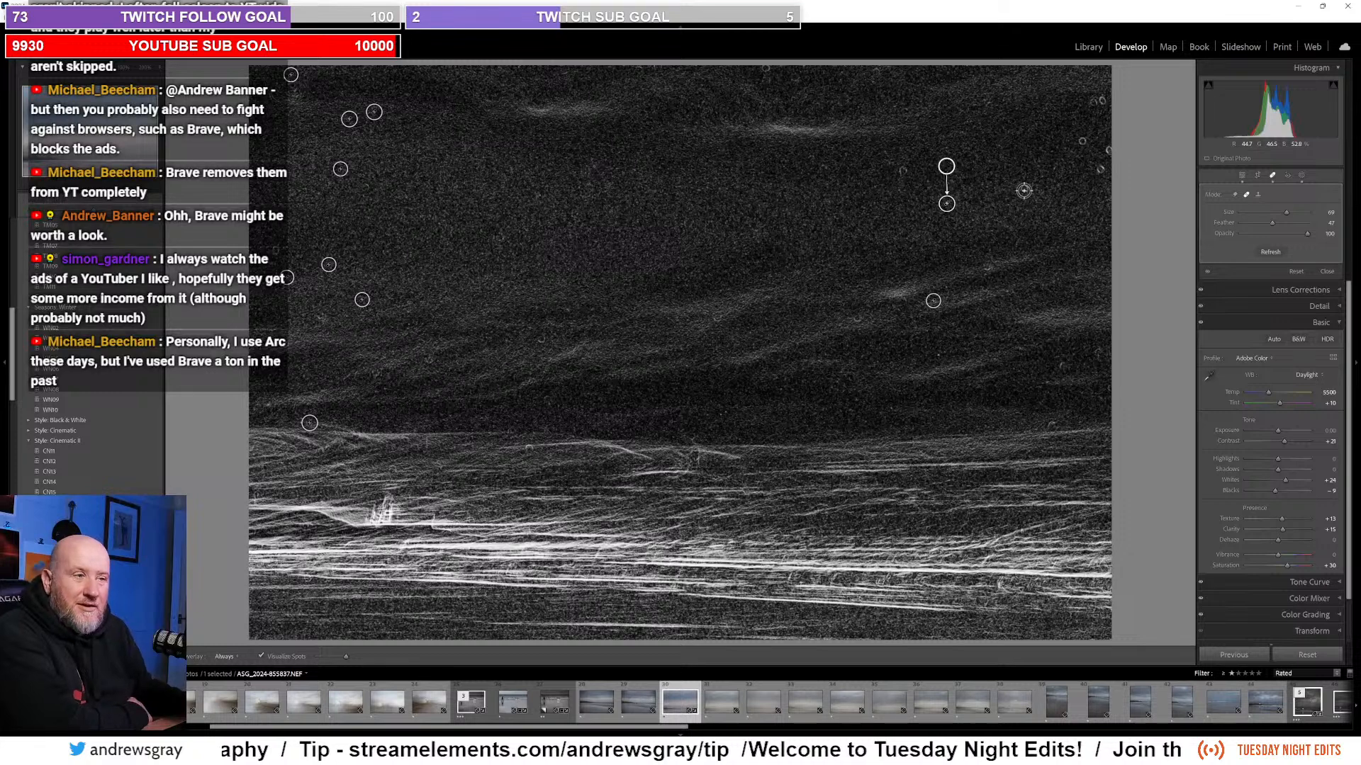
key("Escape")
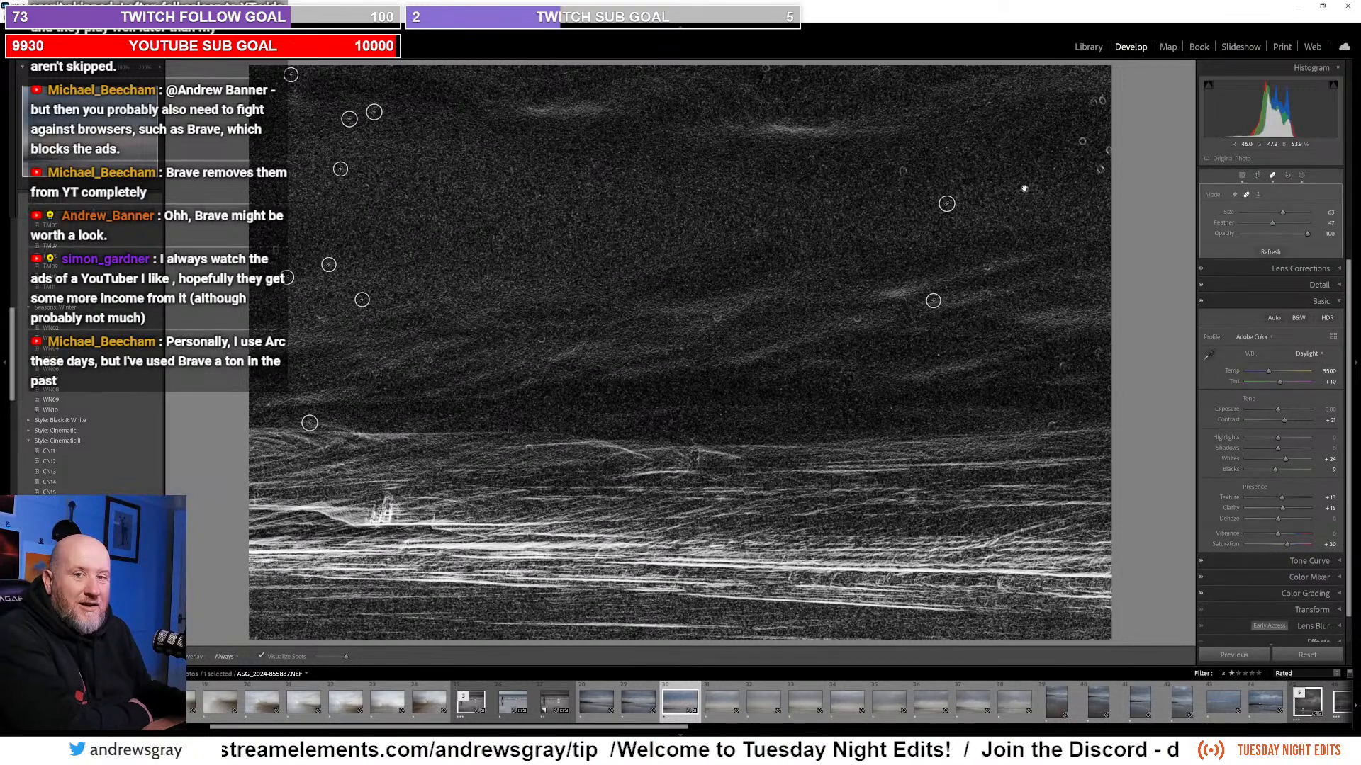
left_click(1024, 189)
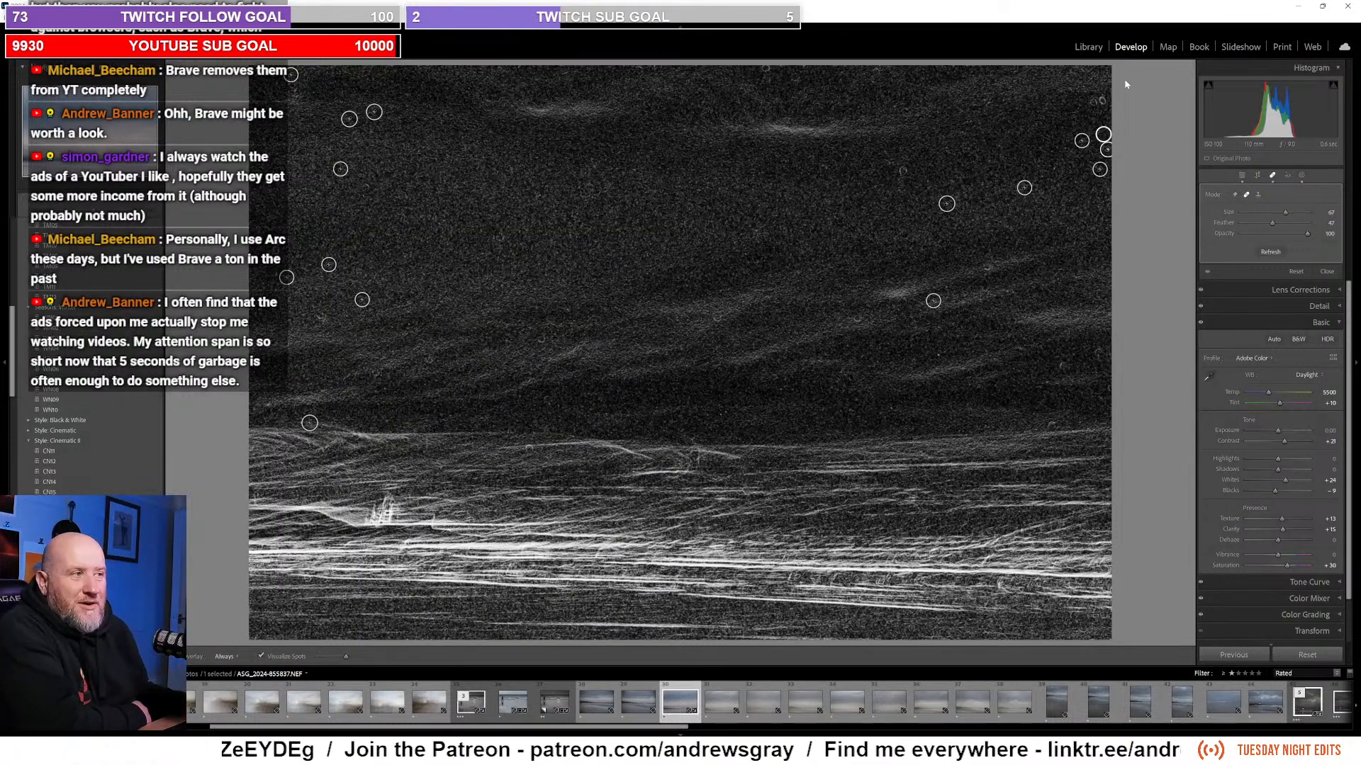
left_click(1095, 102)
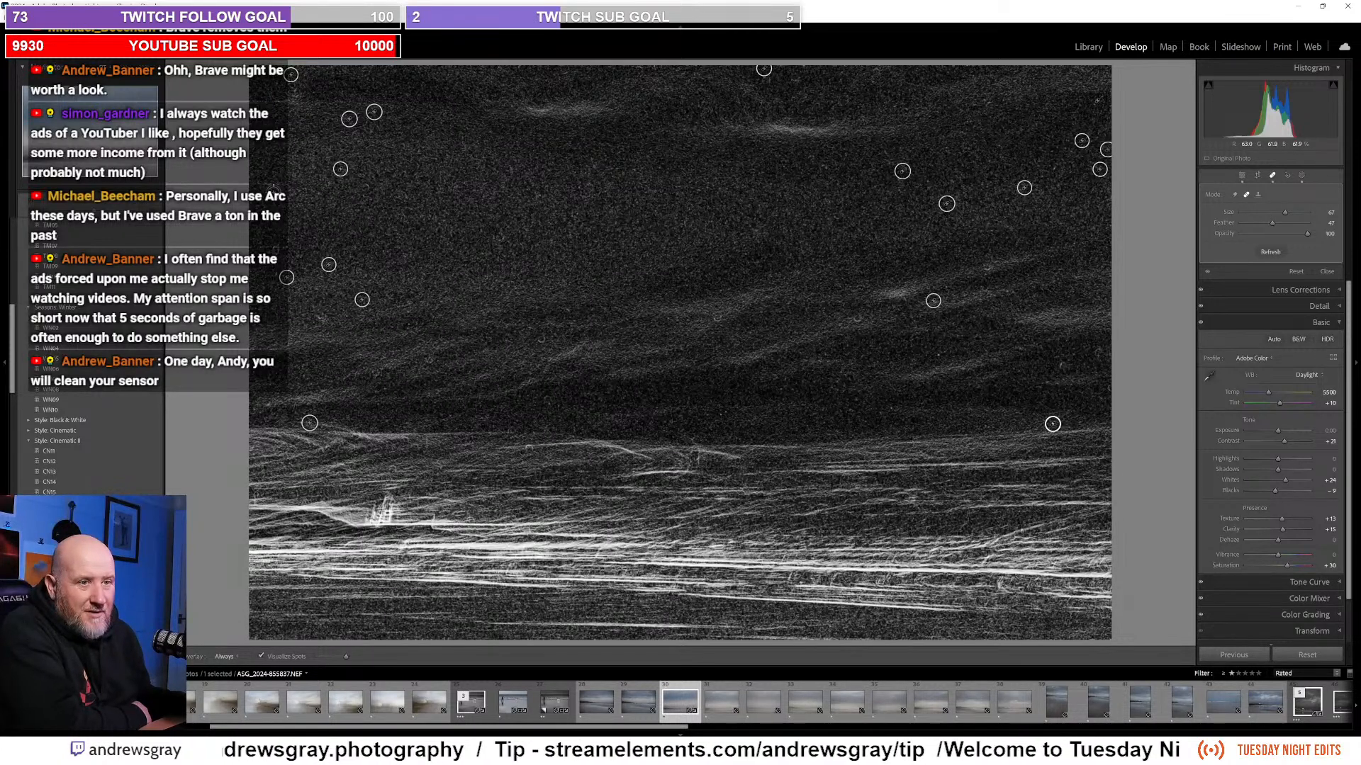
left_click(1053, 424)
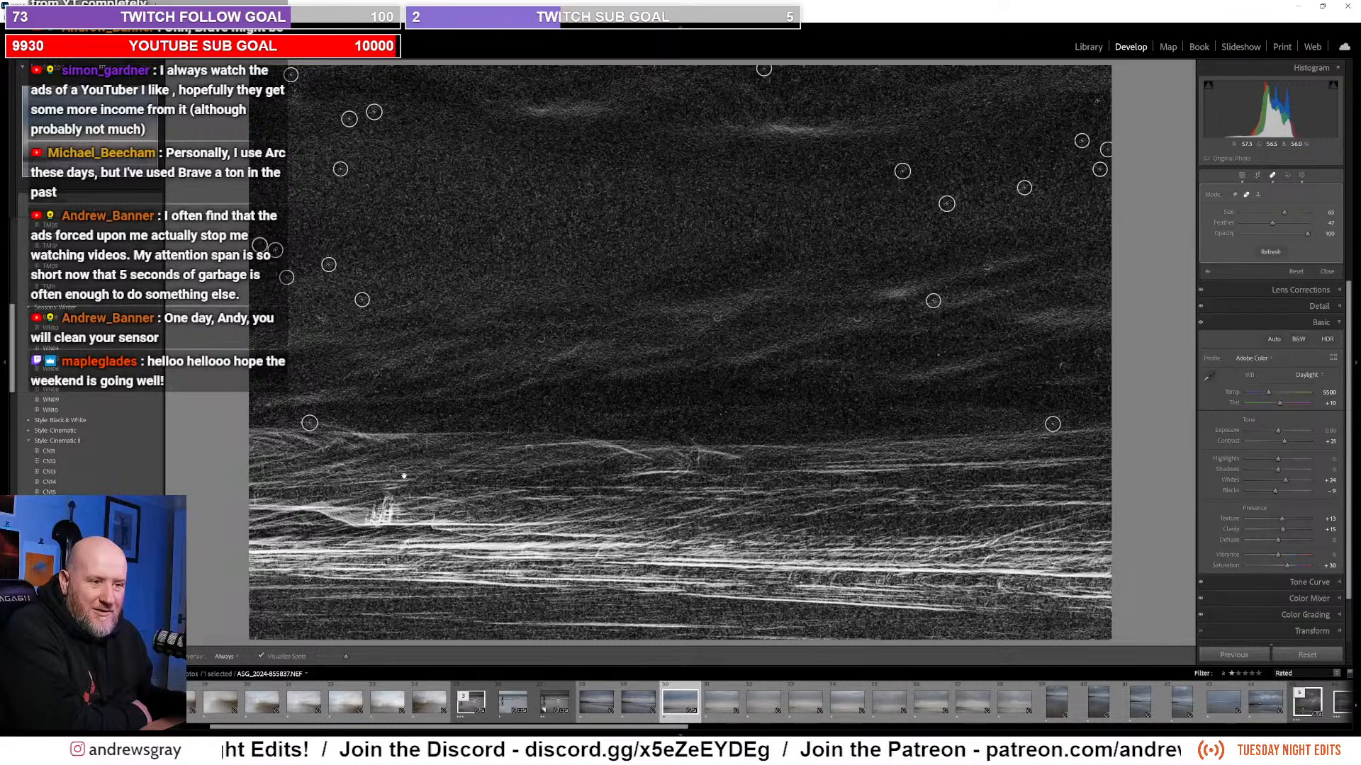
Step: Heal the remaining dust spots in the middle of the photo and near the right edge above the horizon, and leave spot removal
left_click(527, 449)
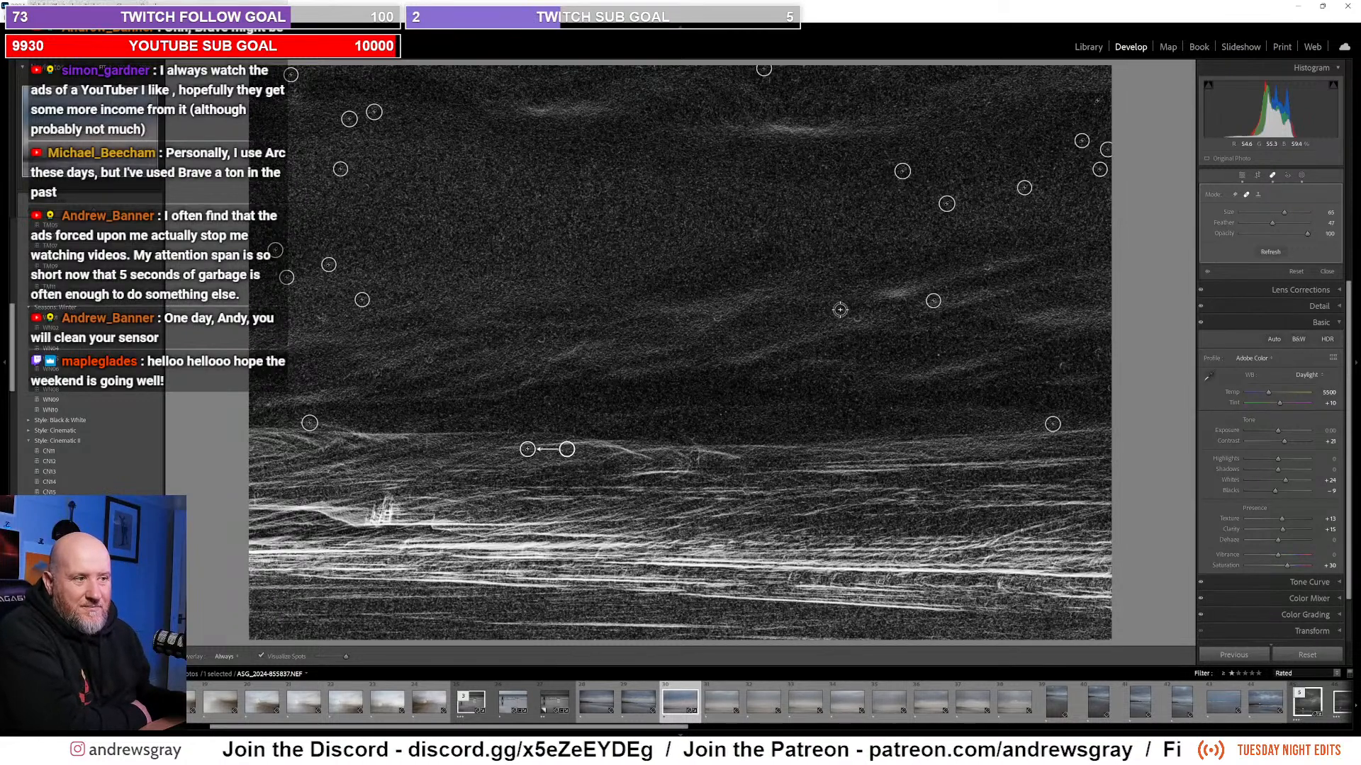
scroll(993, 356, "down", 1)
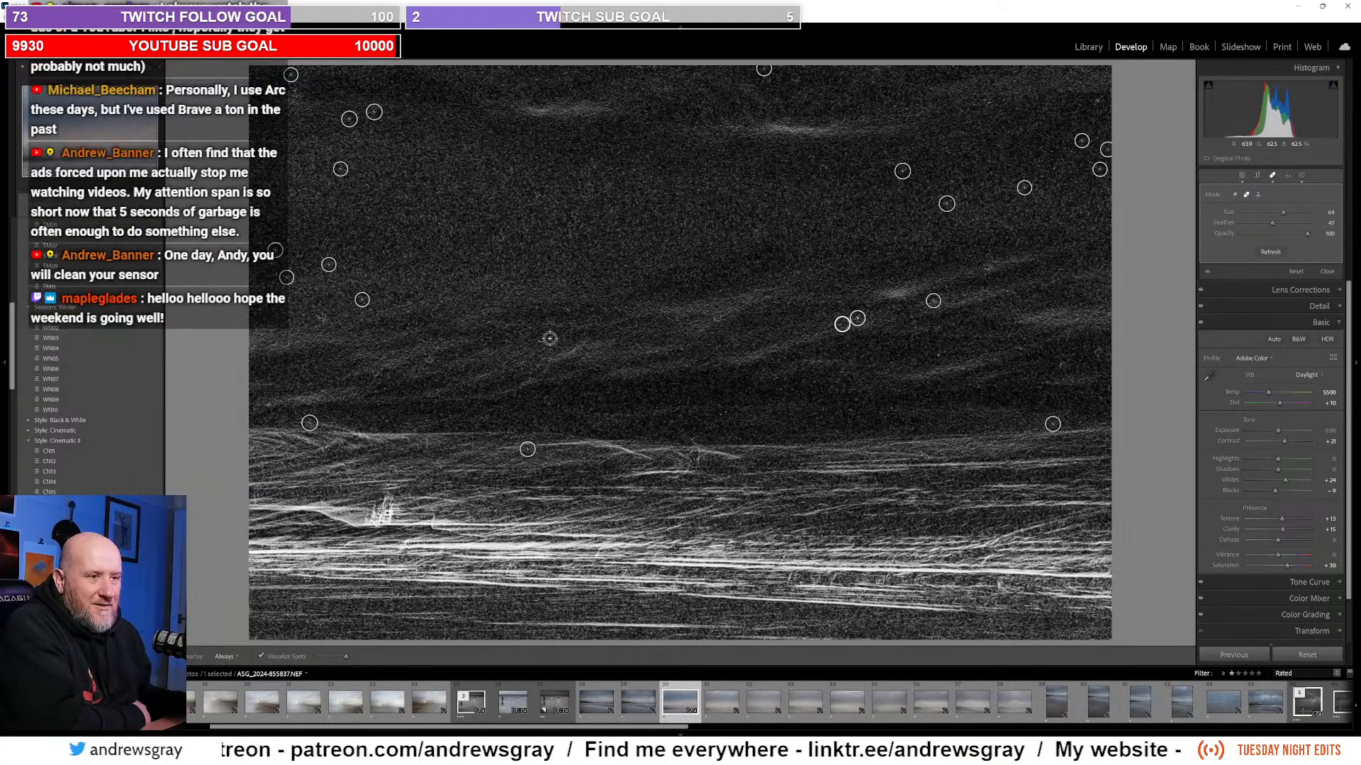
left_click(1079, 365)
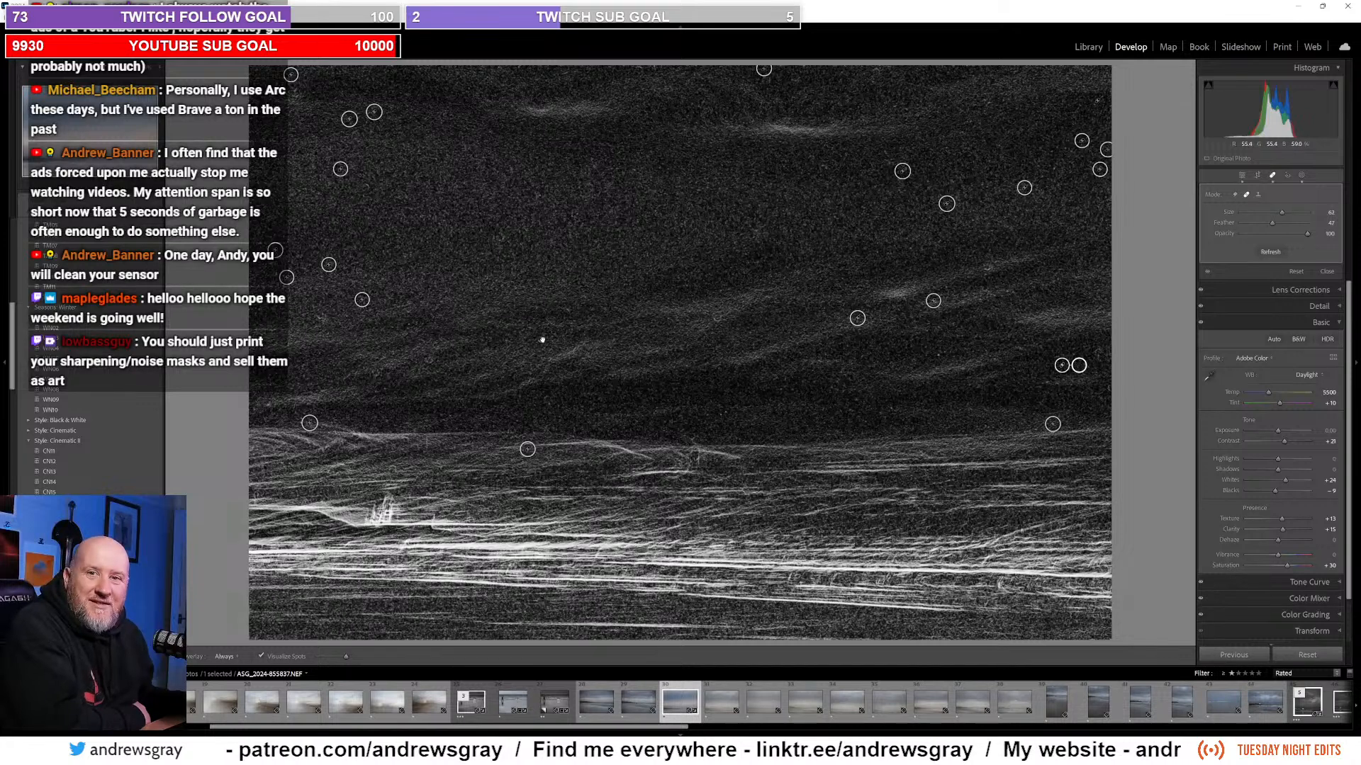
left_click(543, 340)
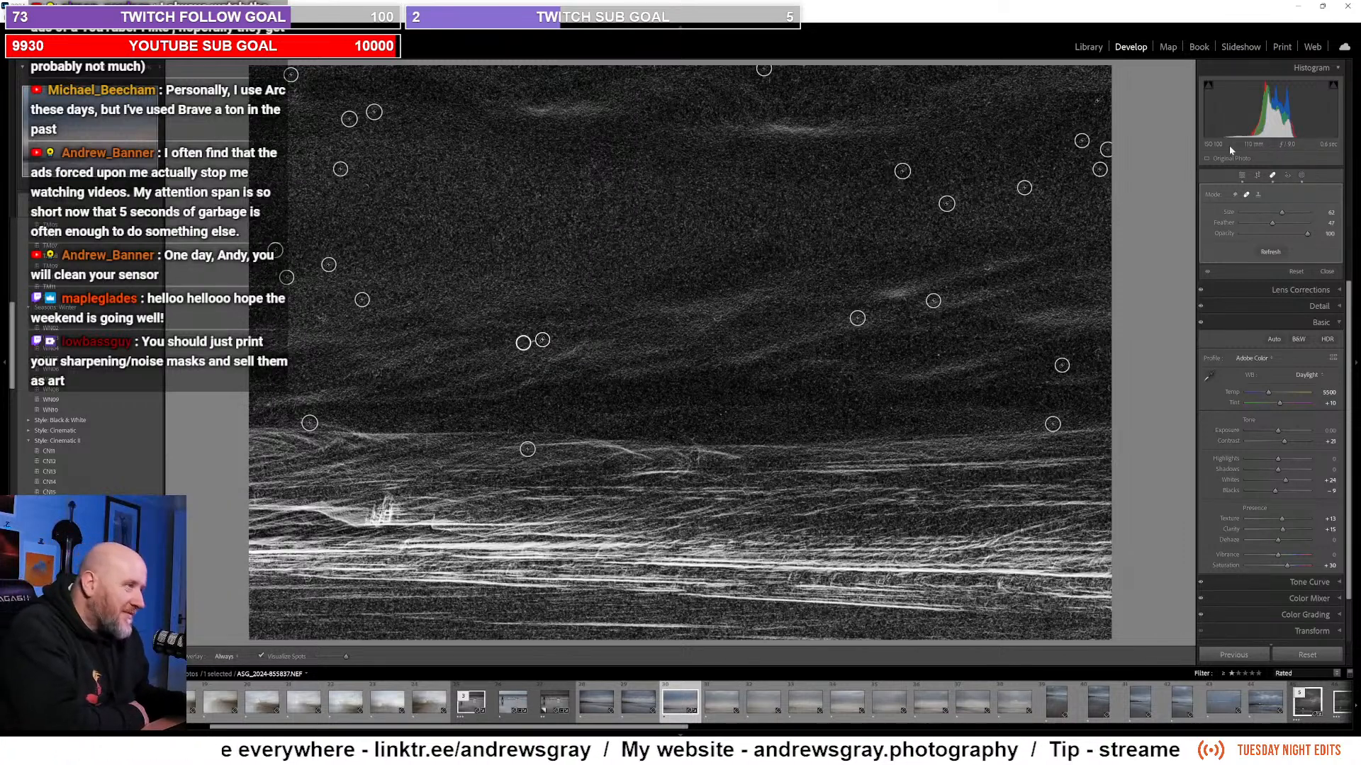
left_click(1243, 177)
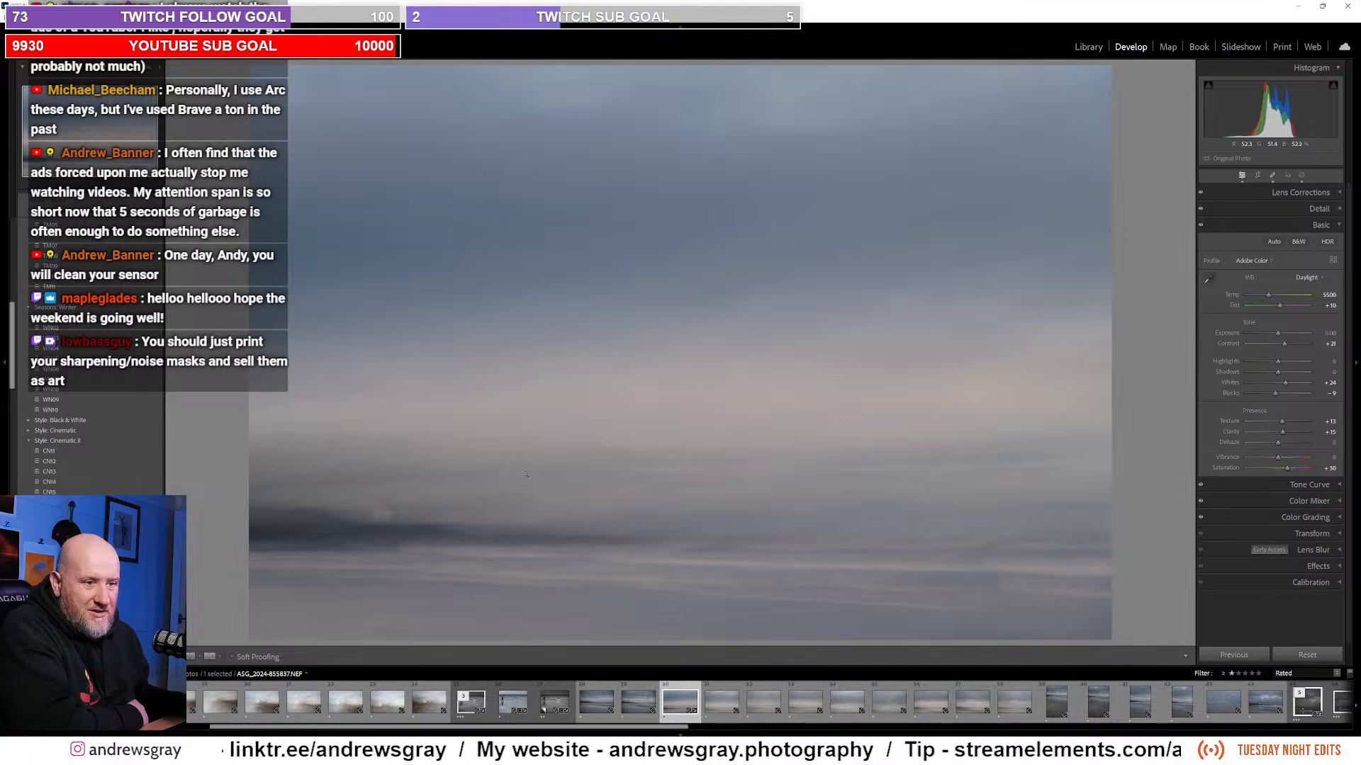
Step: Sample a custom white balance from the neutral grey beside the pale spot on the headland, and set Temp to 5600
left_click_drag(344, 549, 357, 509)
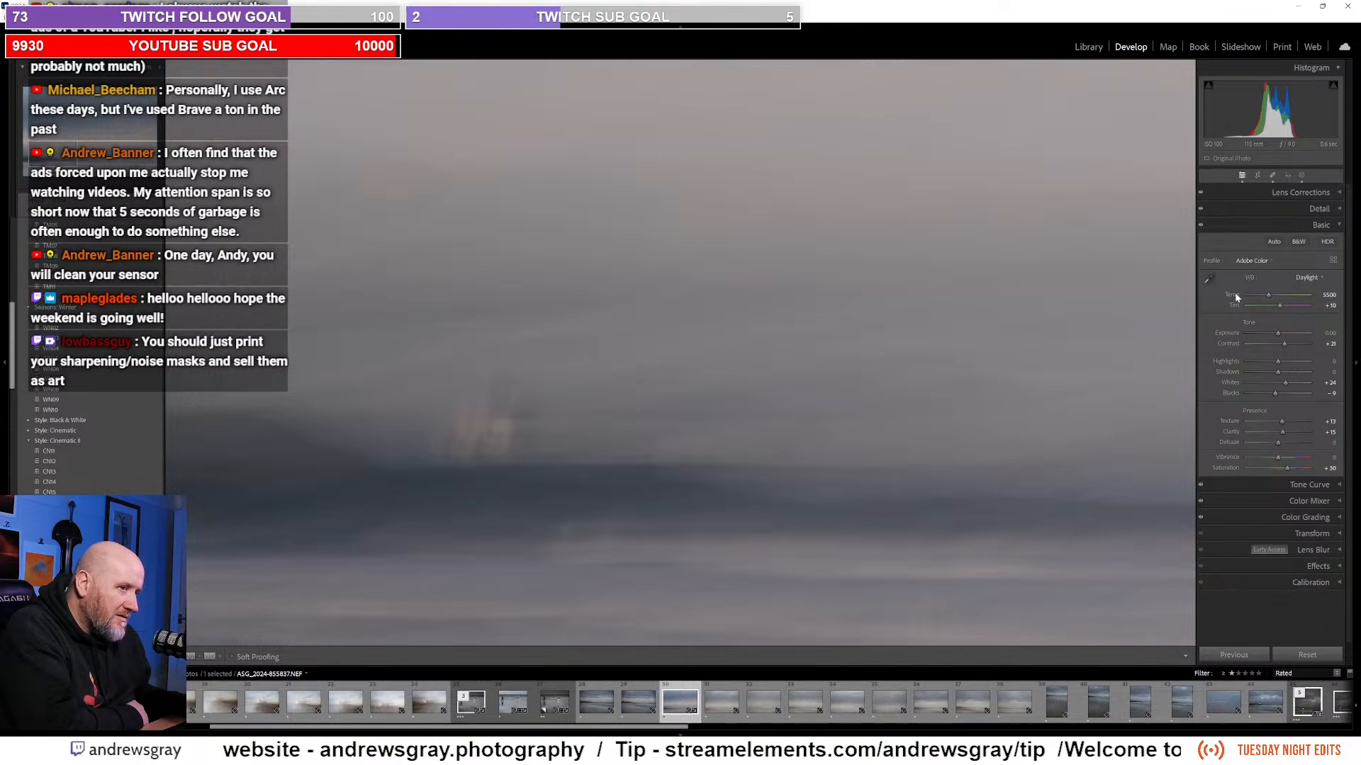
key("w")
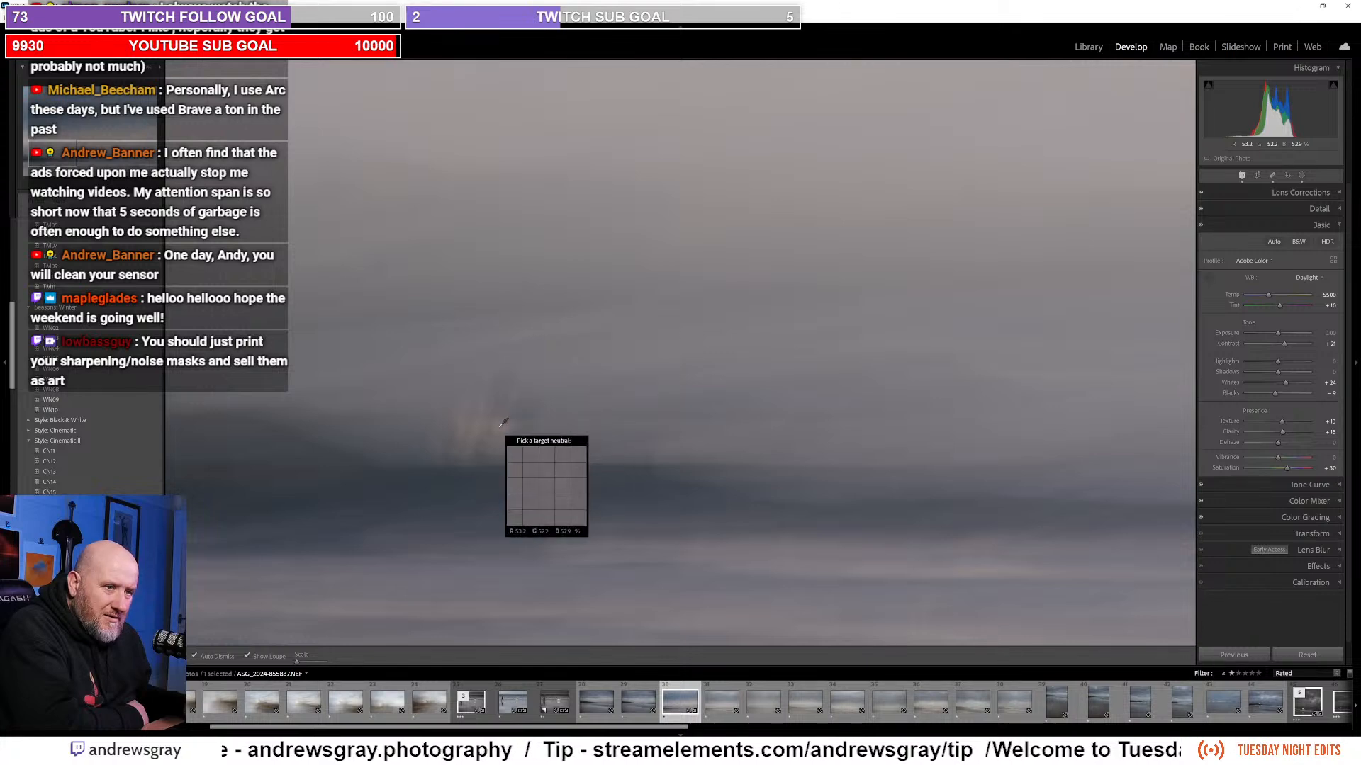
left_click(720, 391)
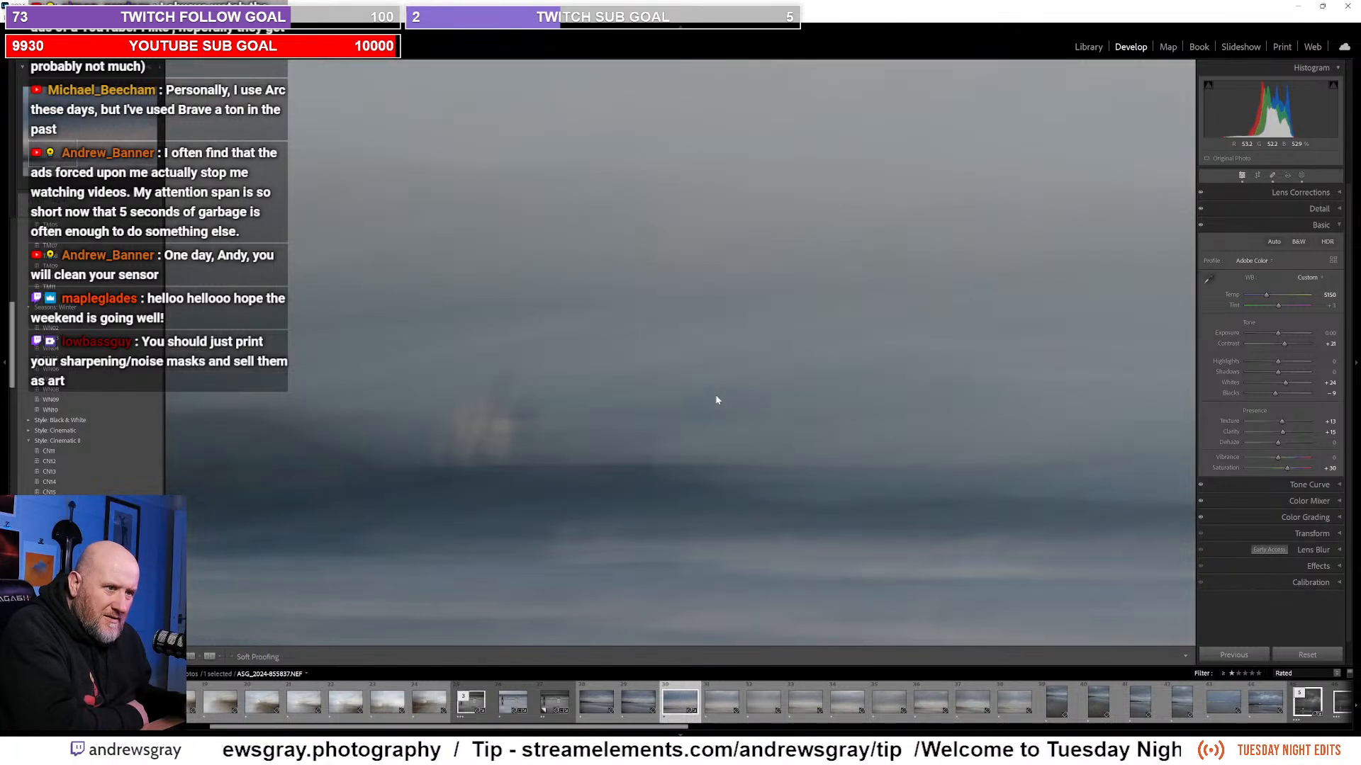
left_click(607, 380)
left_click(613, 371)
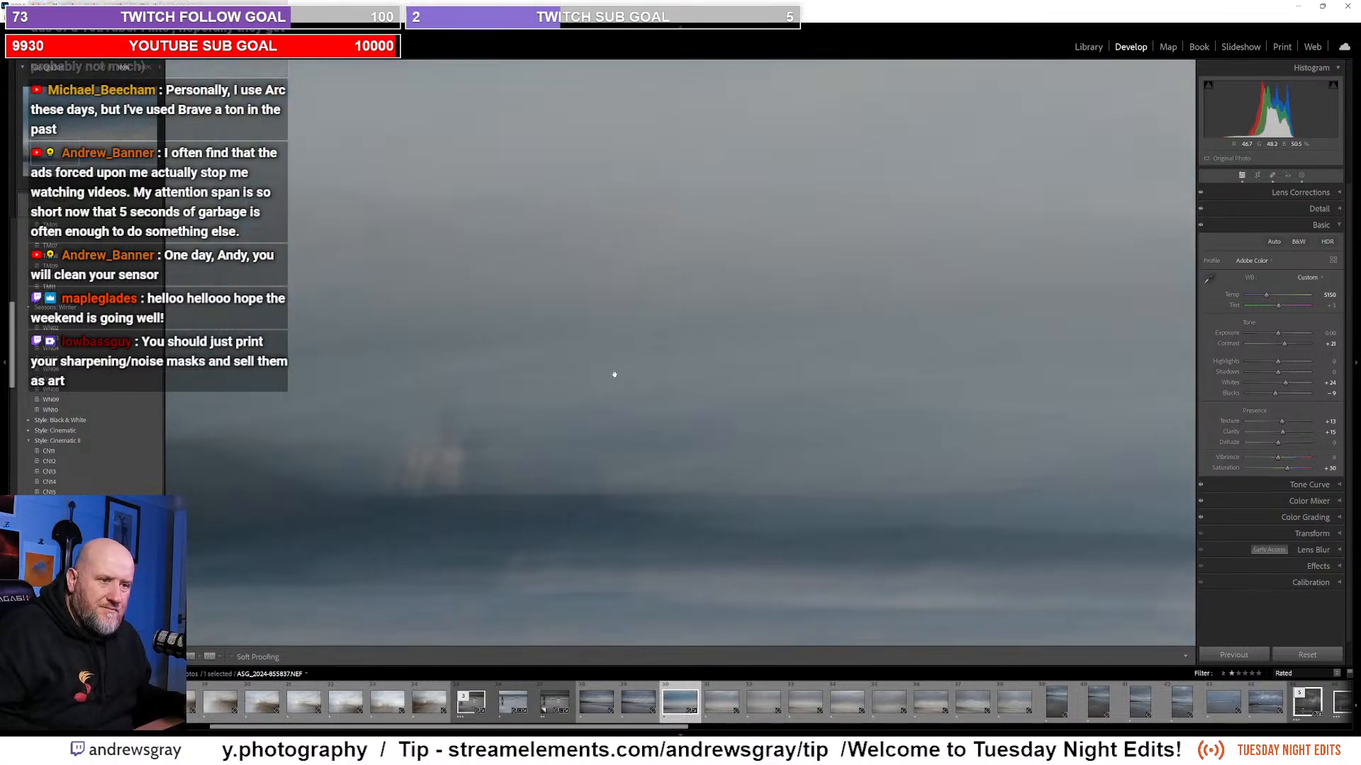
left_click(615, 376)
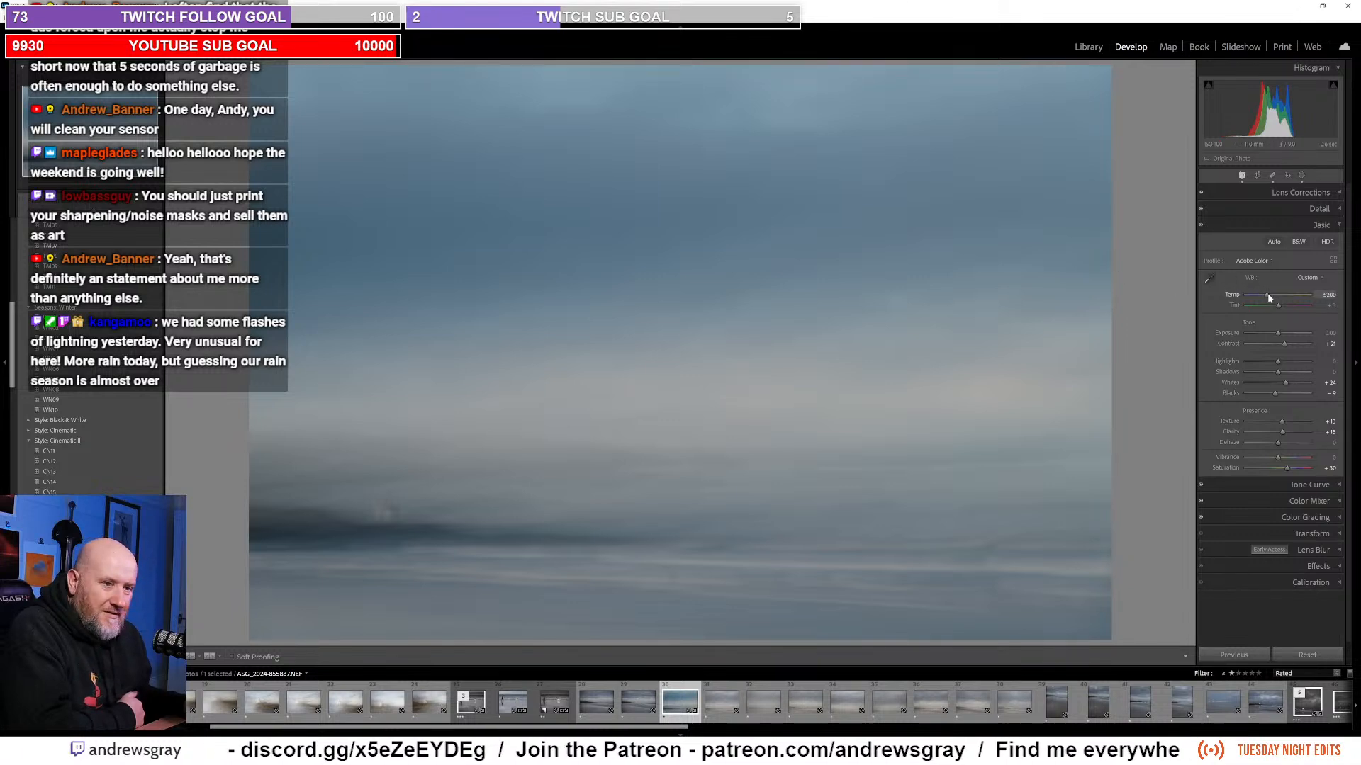
left_click_drag(1268, 294, 1268, 295)
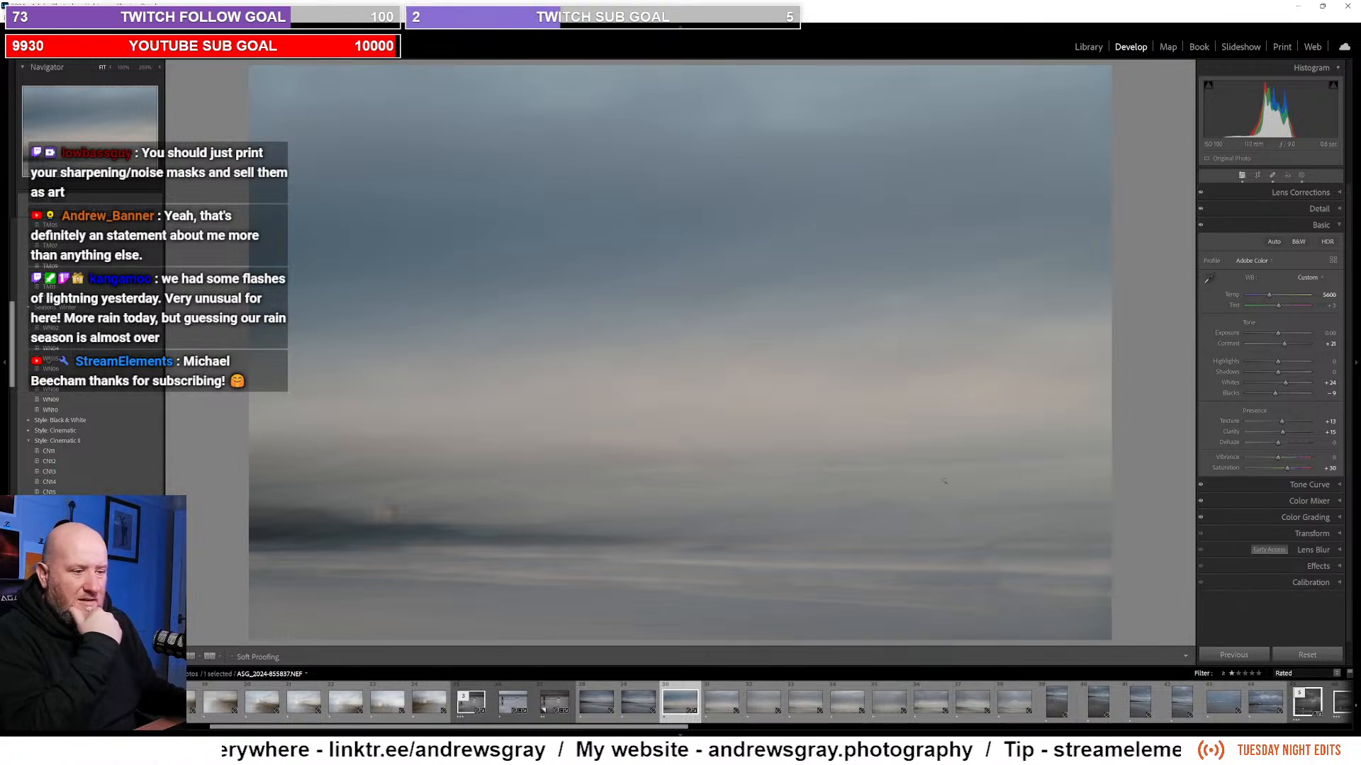
Step: Send the developed seascape photo to Photoshop for editing
right_click(560, 381)
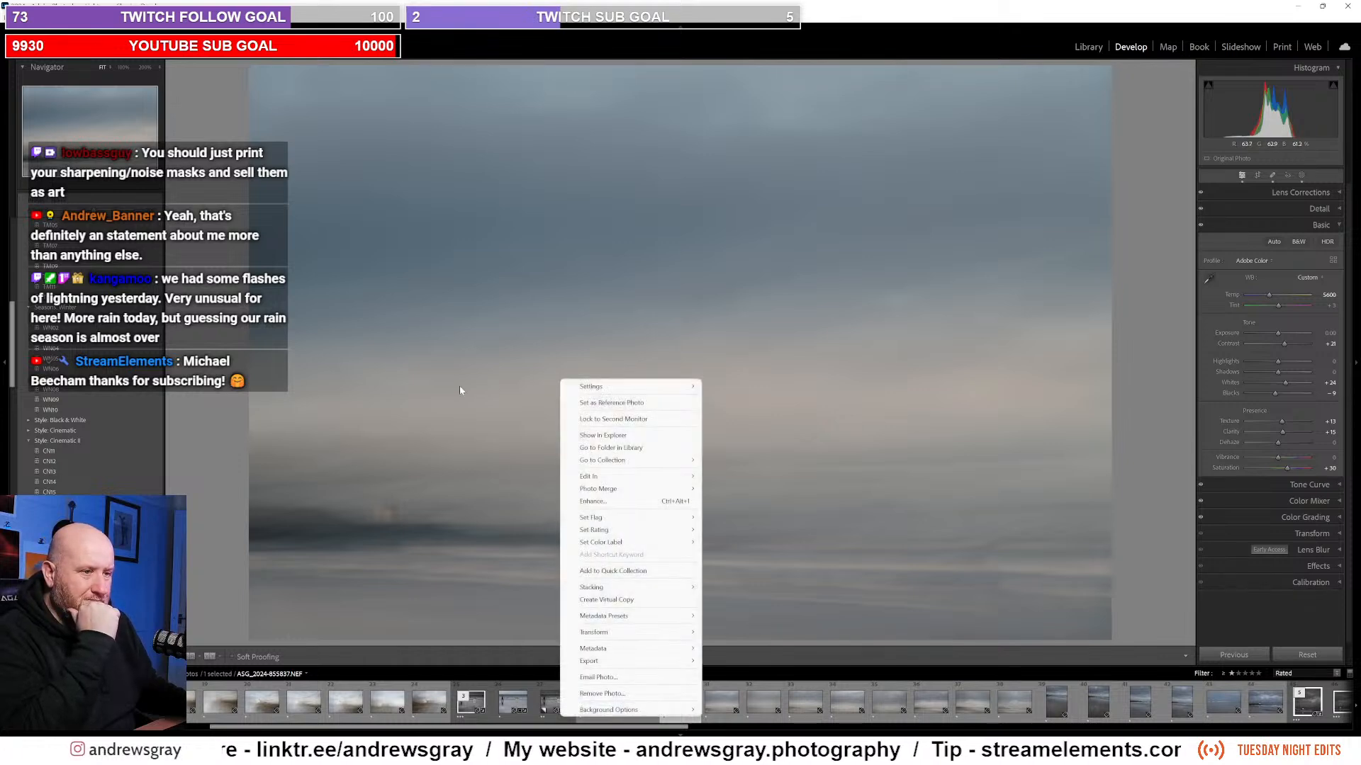
mouse_move(666, 476)
left_click(743, 478)
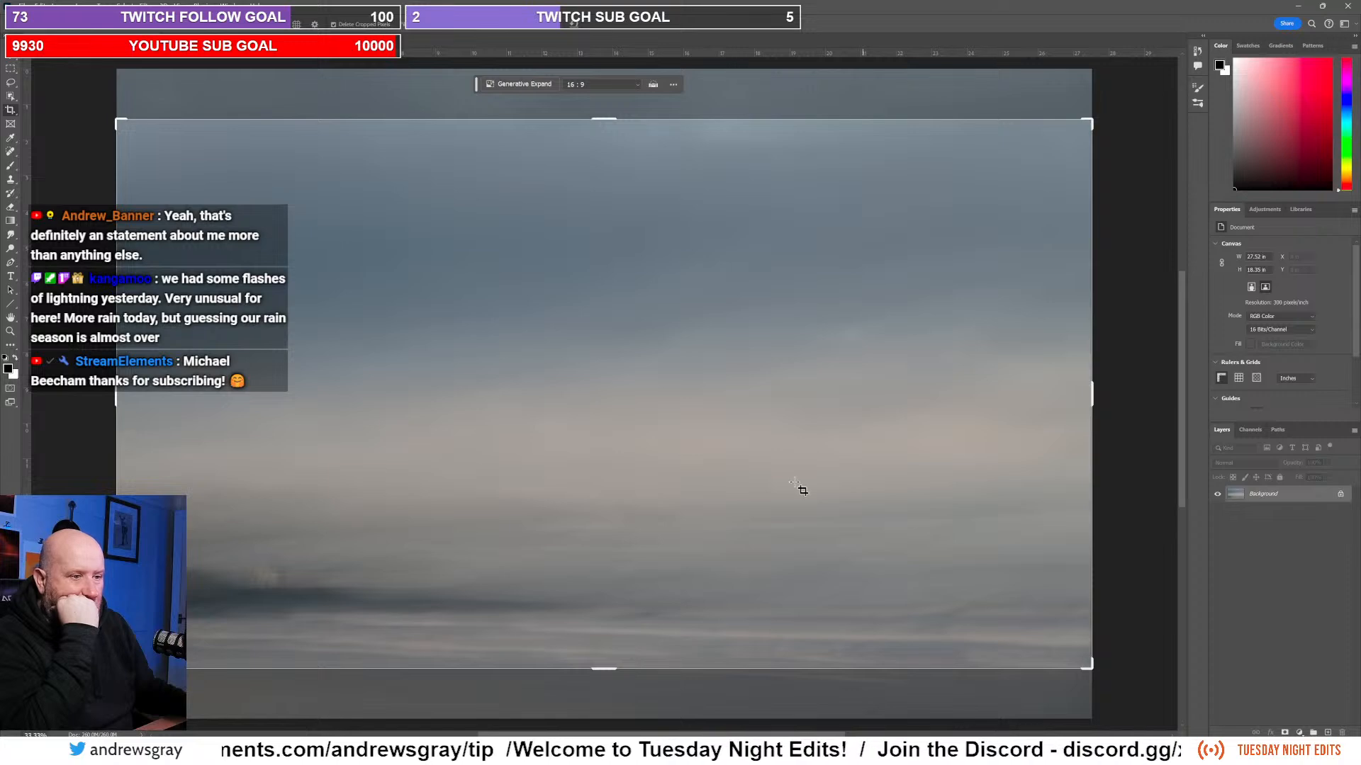
Step: Lasso the full-width strip of sky just above the headland and horizon, and run Generative Fill on it with an empty prompt
left_click(11, 68)
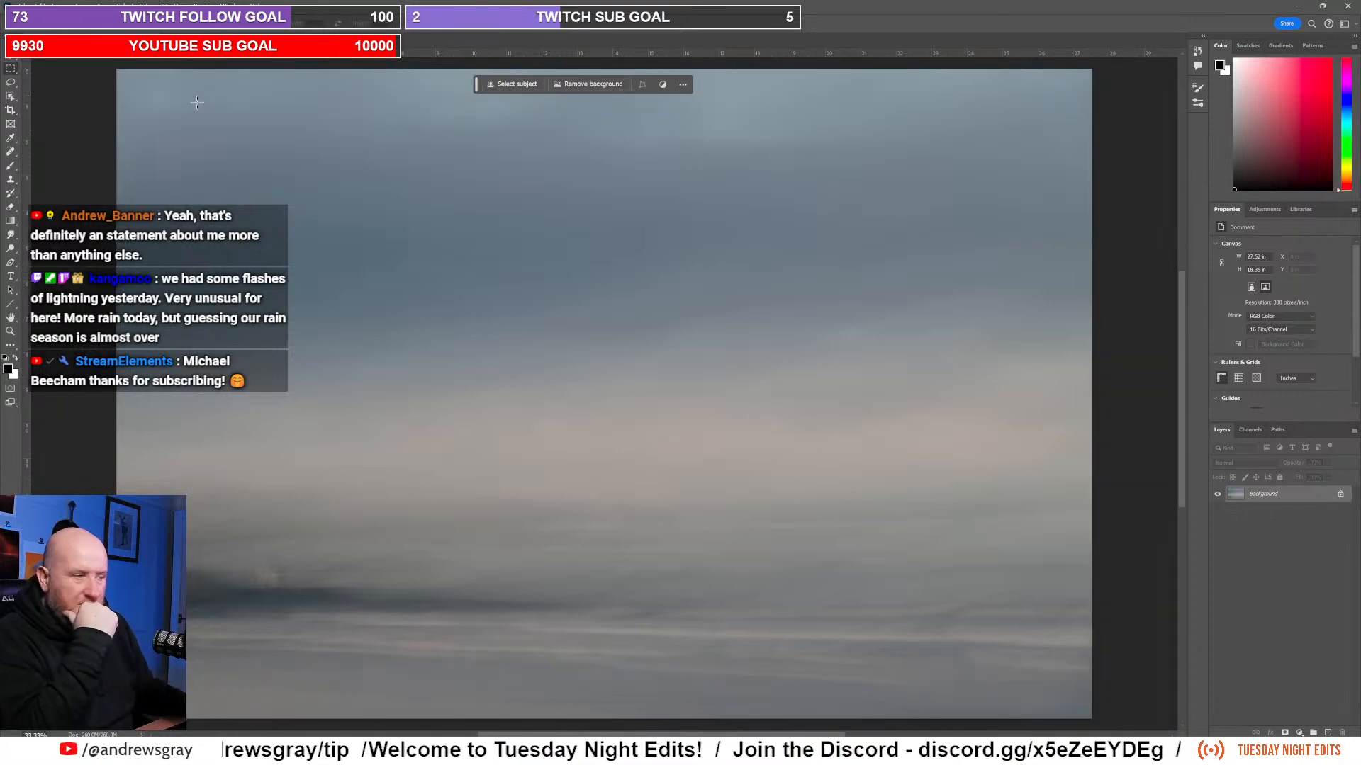
left_click(10, 82)
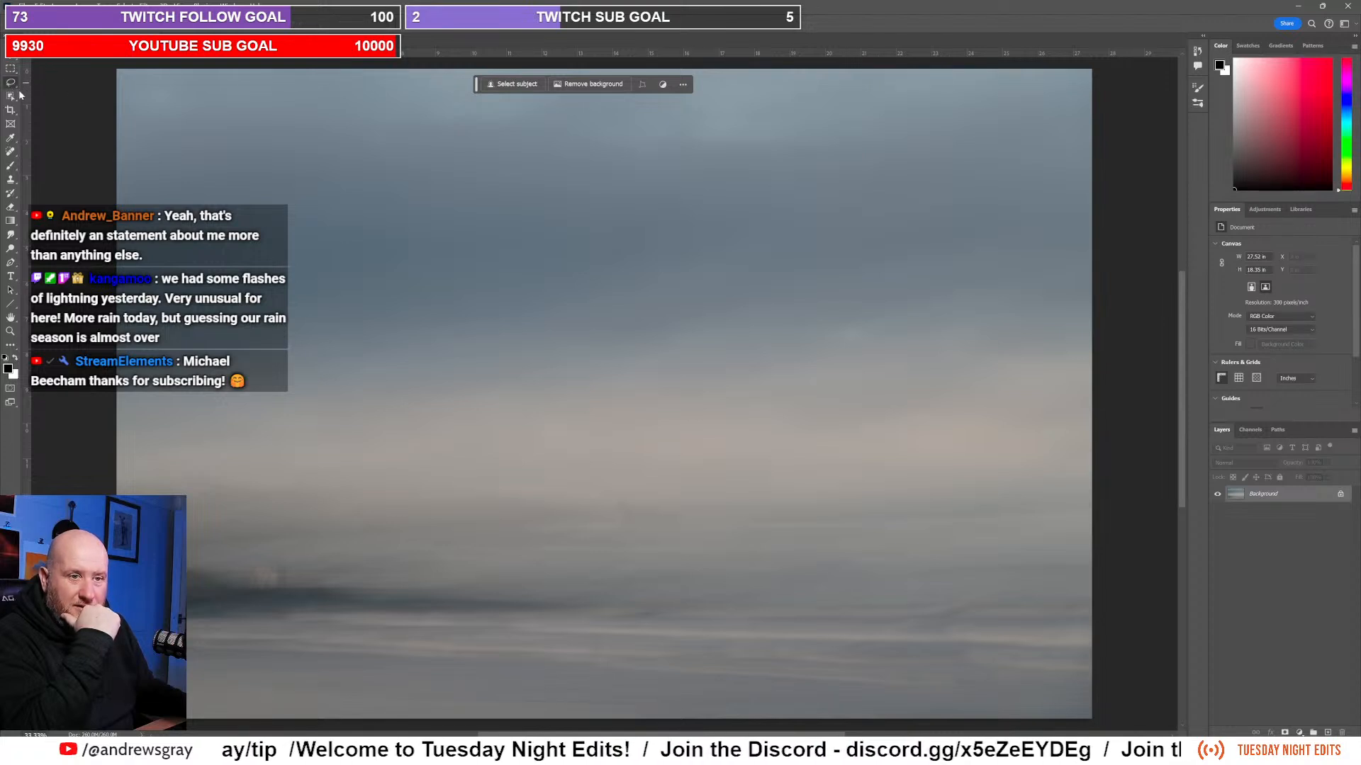
mouse_move(118, 477)
left_mouse_down()
mouse_move(1040, 476)
mouse_move(1090, 481)
mouse_move(1094, 509)
mouse_move(1024, 532)
mouse_move(780, 548)
mouse_move(473, 536)
mouse_move(193, 553)
mouse_move(118, 482)
left_mouse_up()
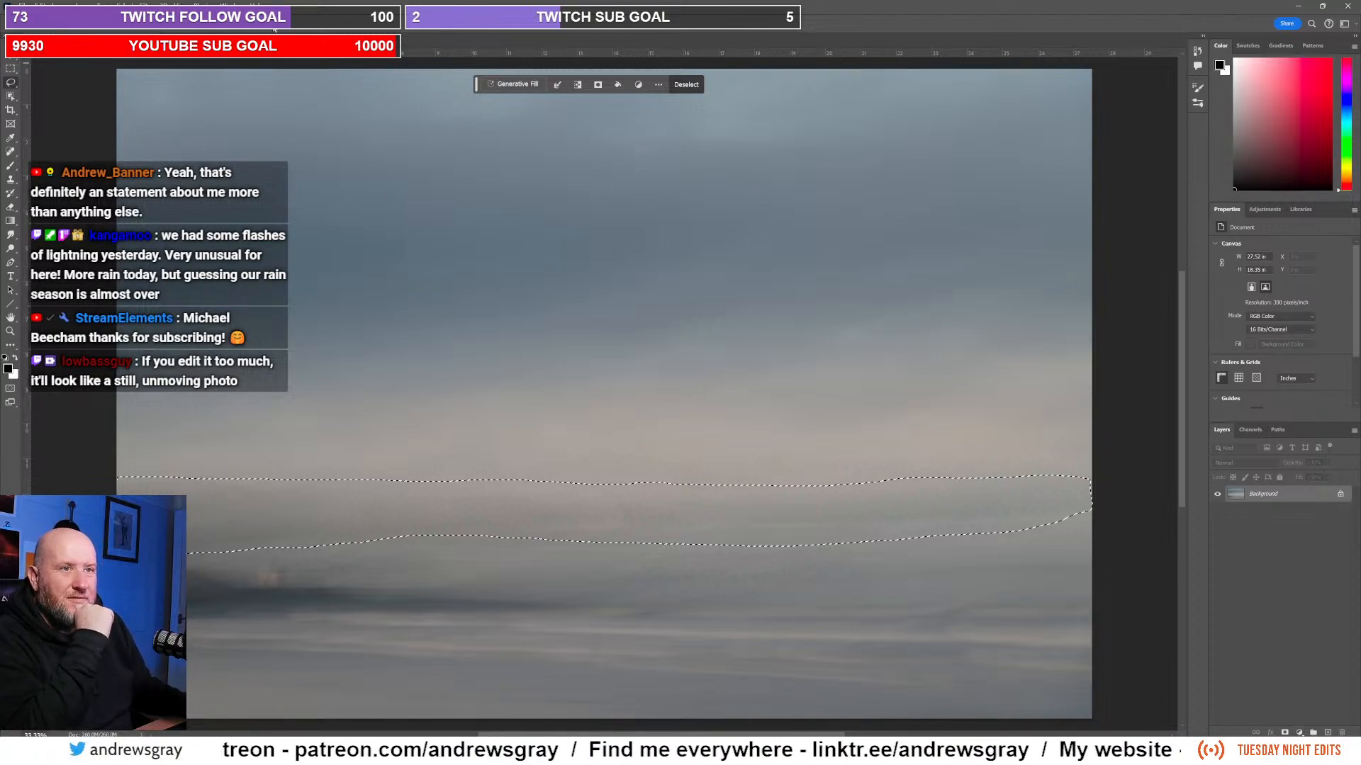
left_click(507, 89)
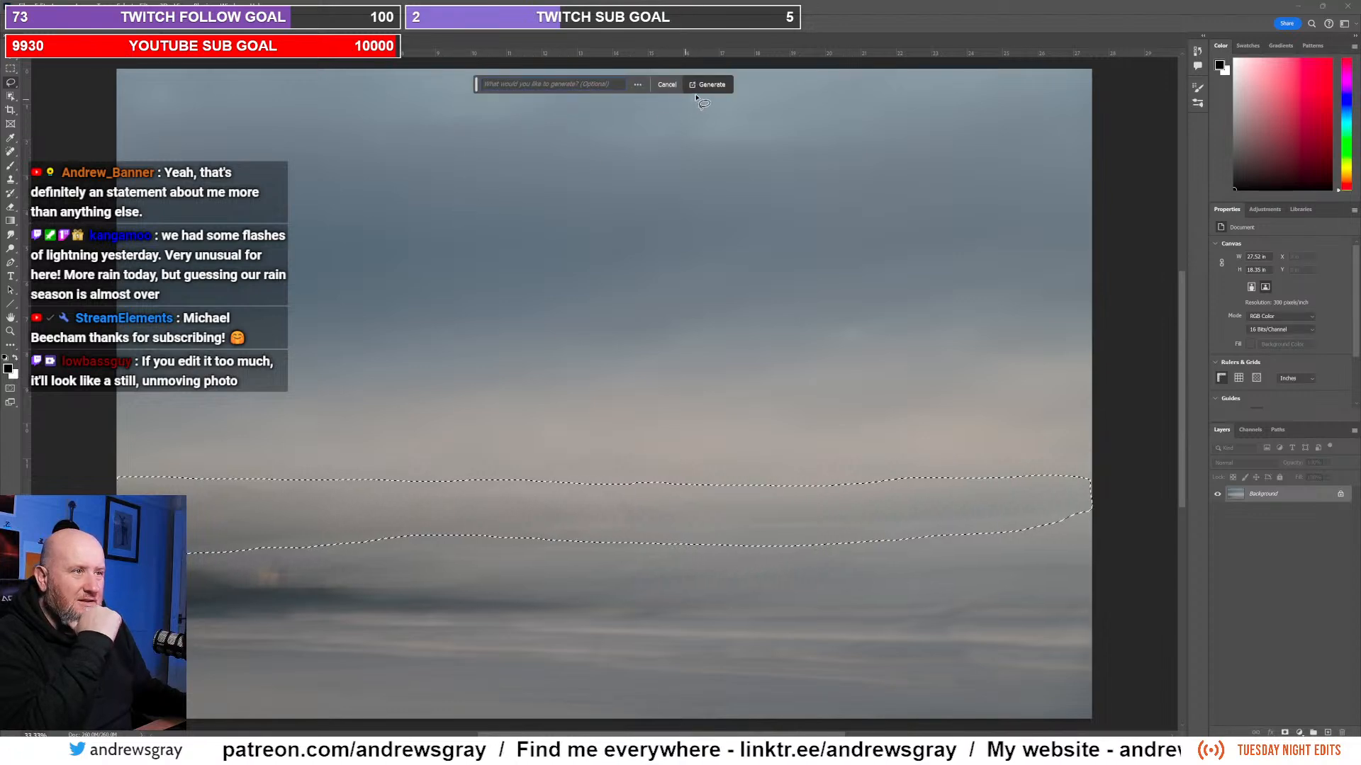
key("Return")
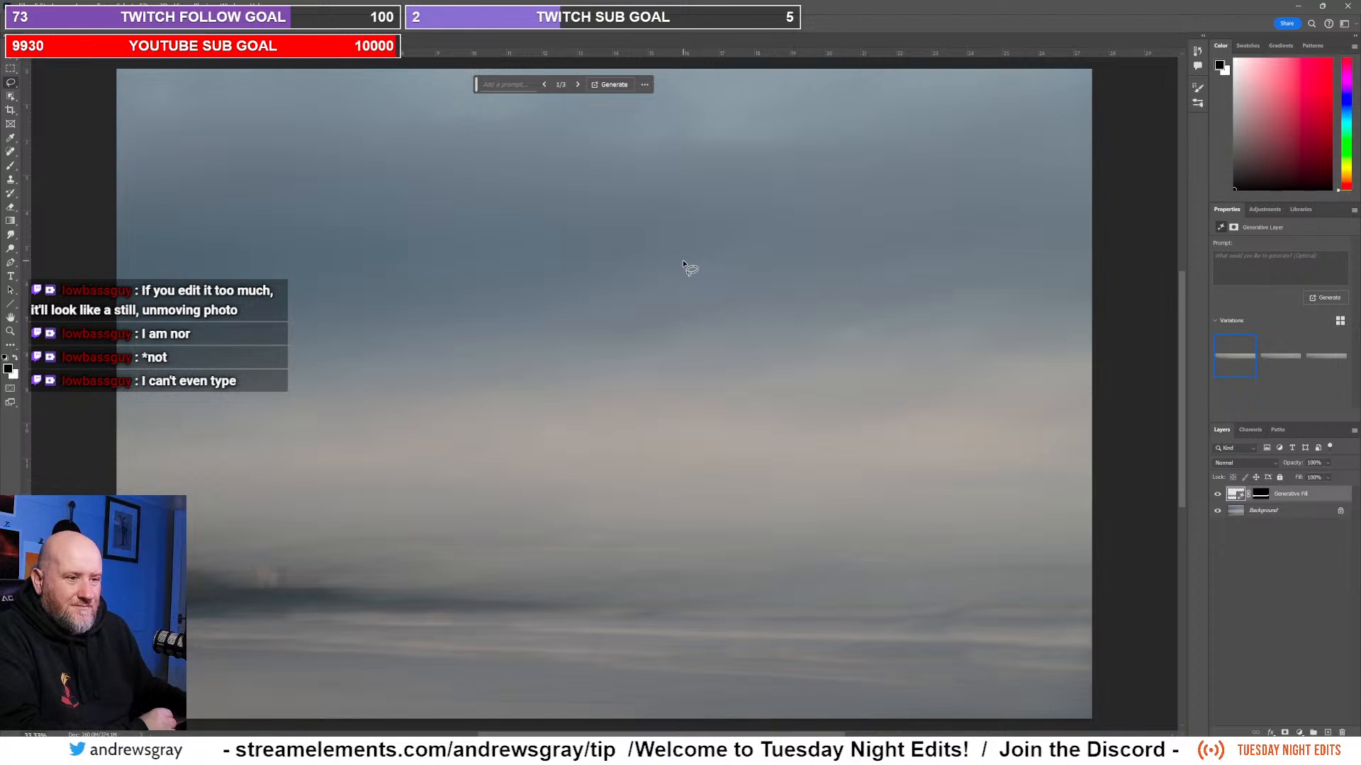
Step: Compare the generated variations, keep the second one, and check it against the original by toggling the Generative Fill layer's visibility
left_click(1277, 362)
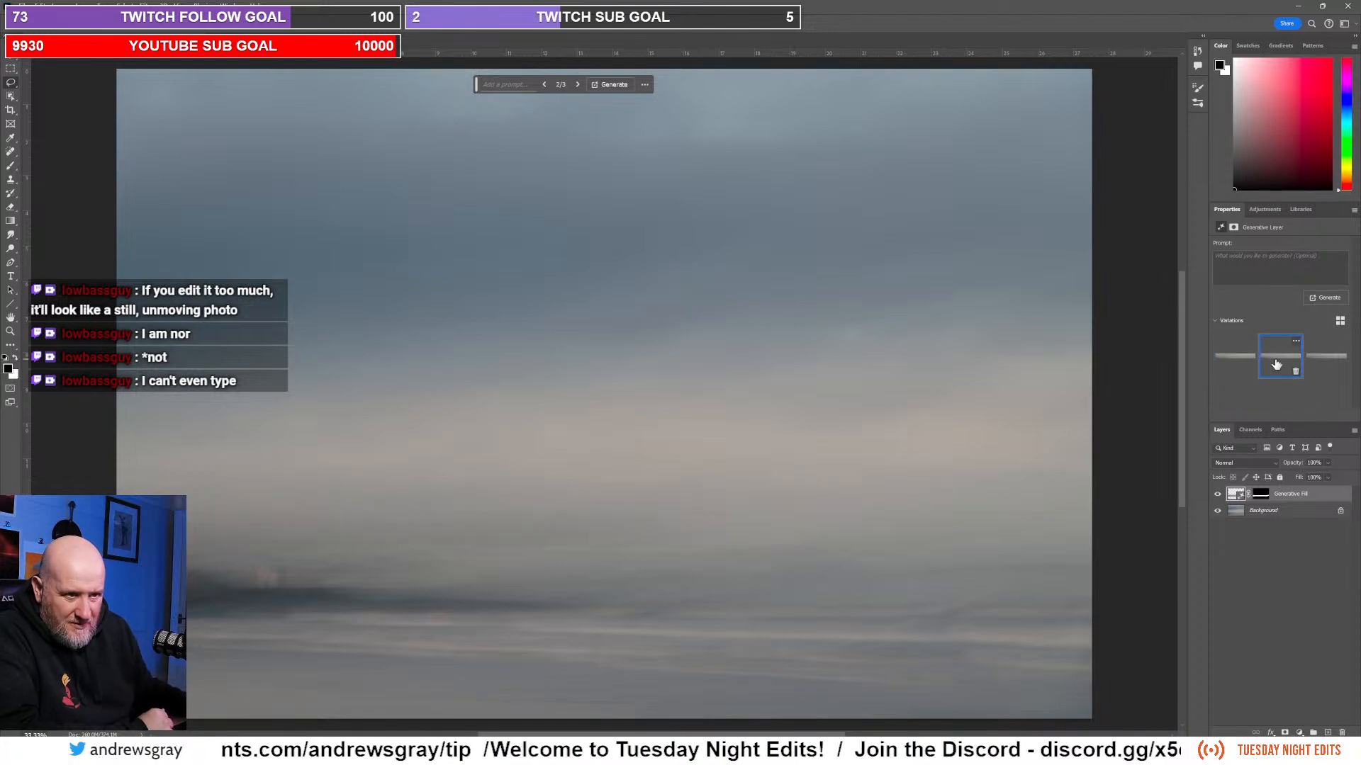
left_click(1324, 360)
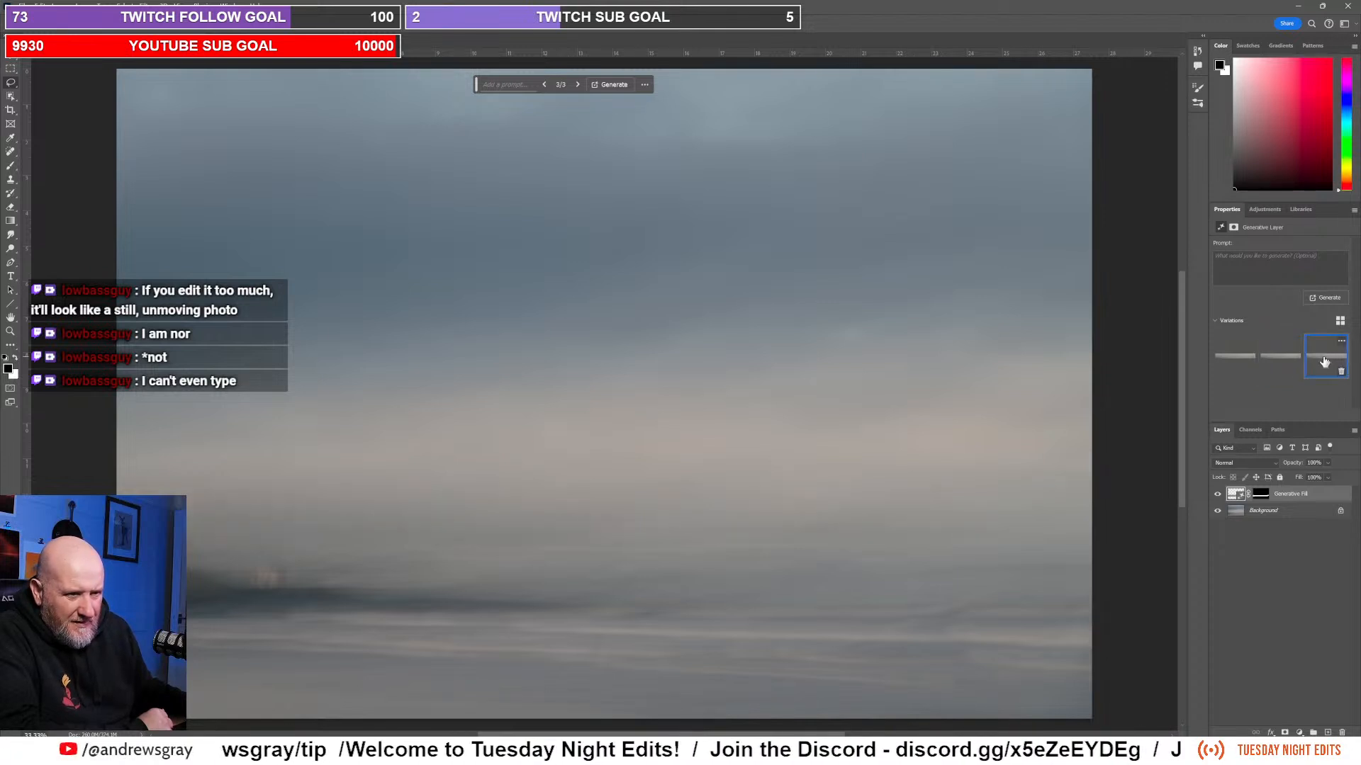
left_click(1288, 363)
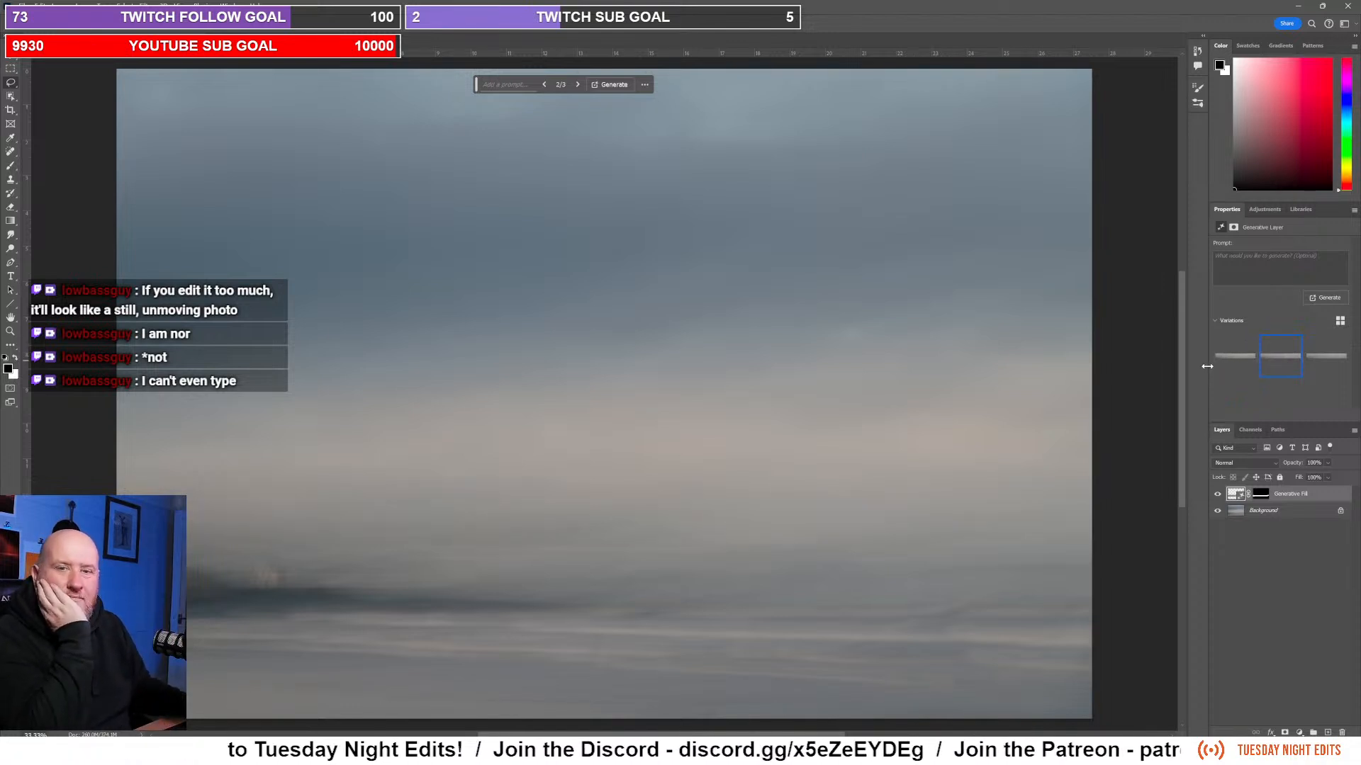
left_click(1217, 494)
left_click(1219, 496)
left_click(1219, 497)
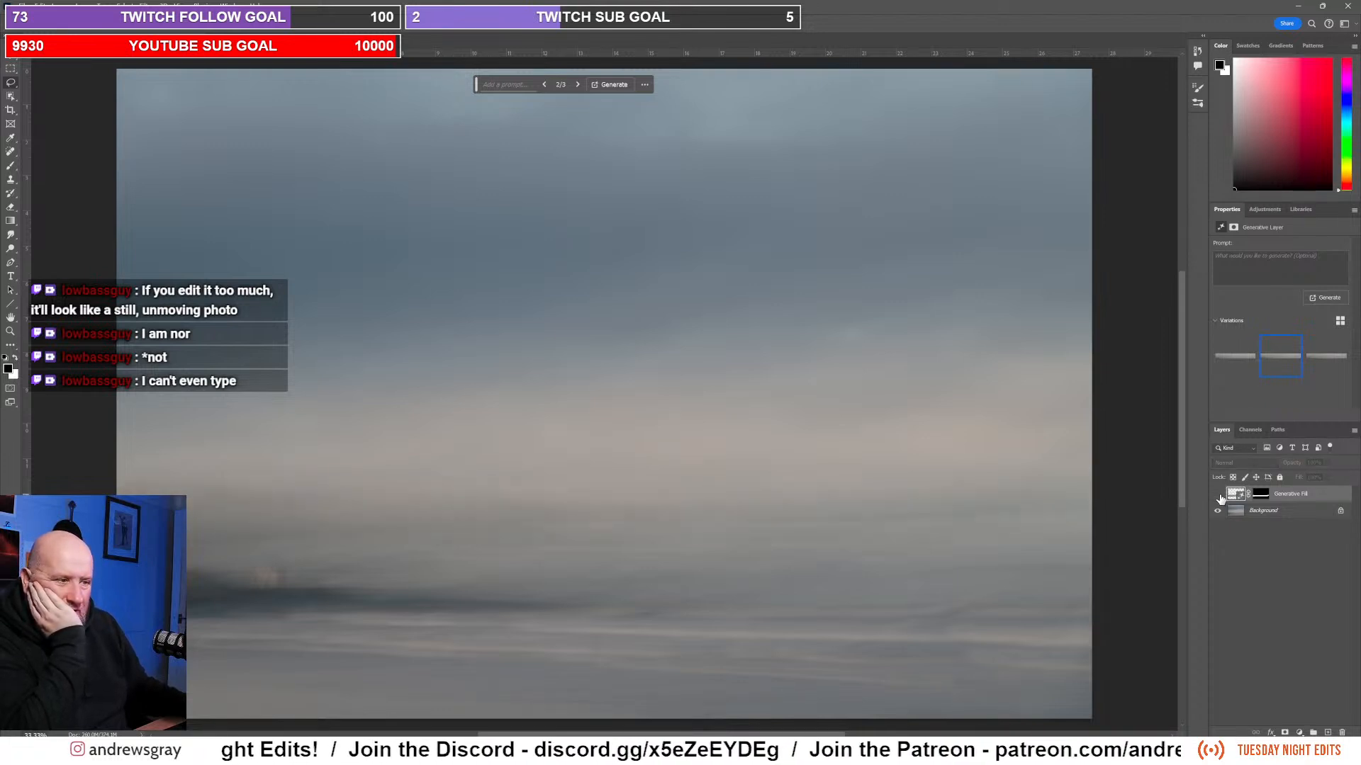
left_click(1219, 497)
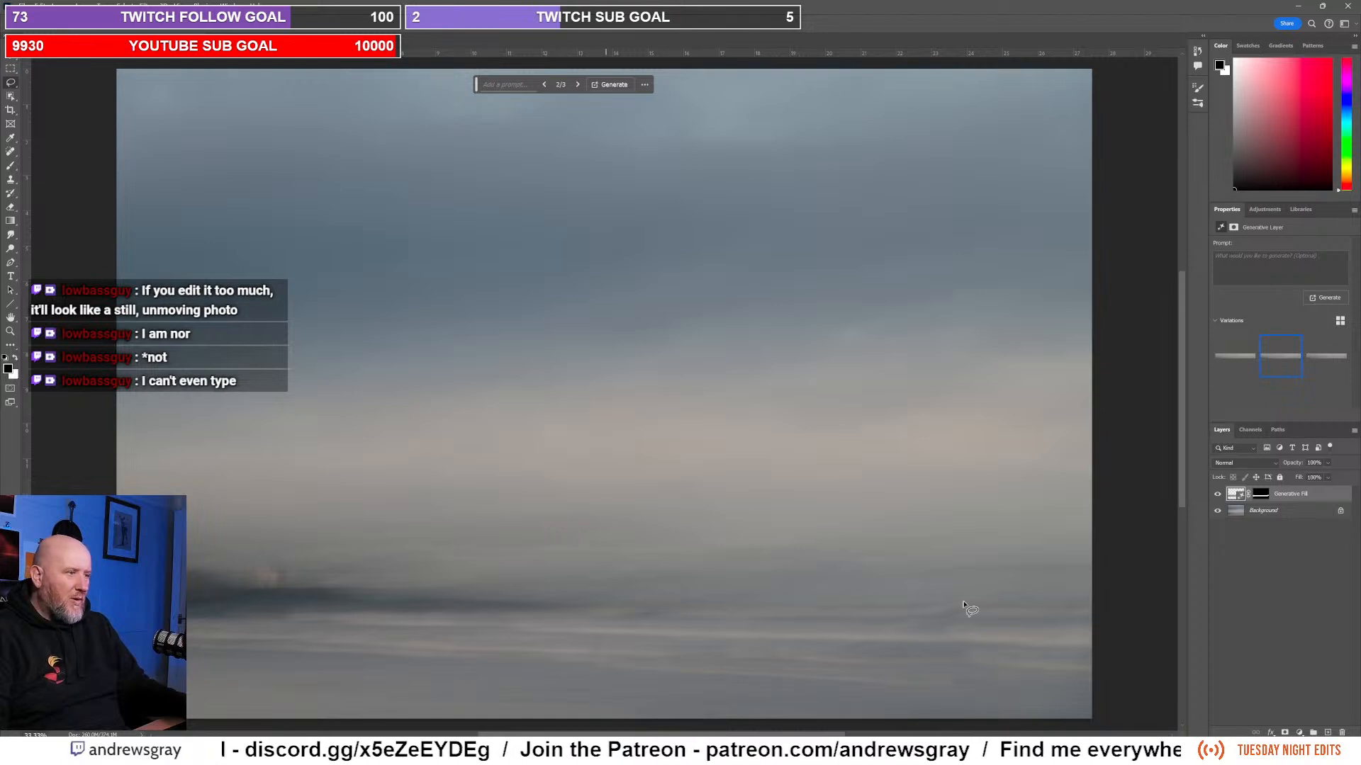
Step: Dismiss the Nik 6 Color Efex error and flatten the Generative Fill layer into the background
left_click(1312, 553)
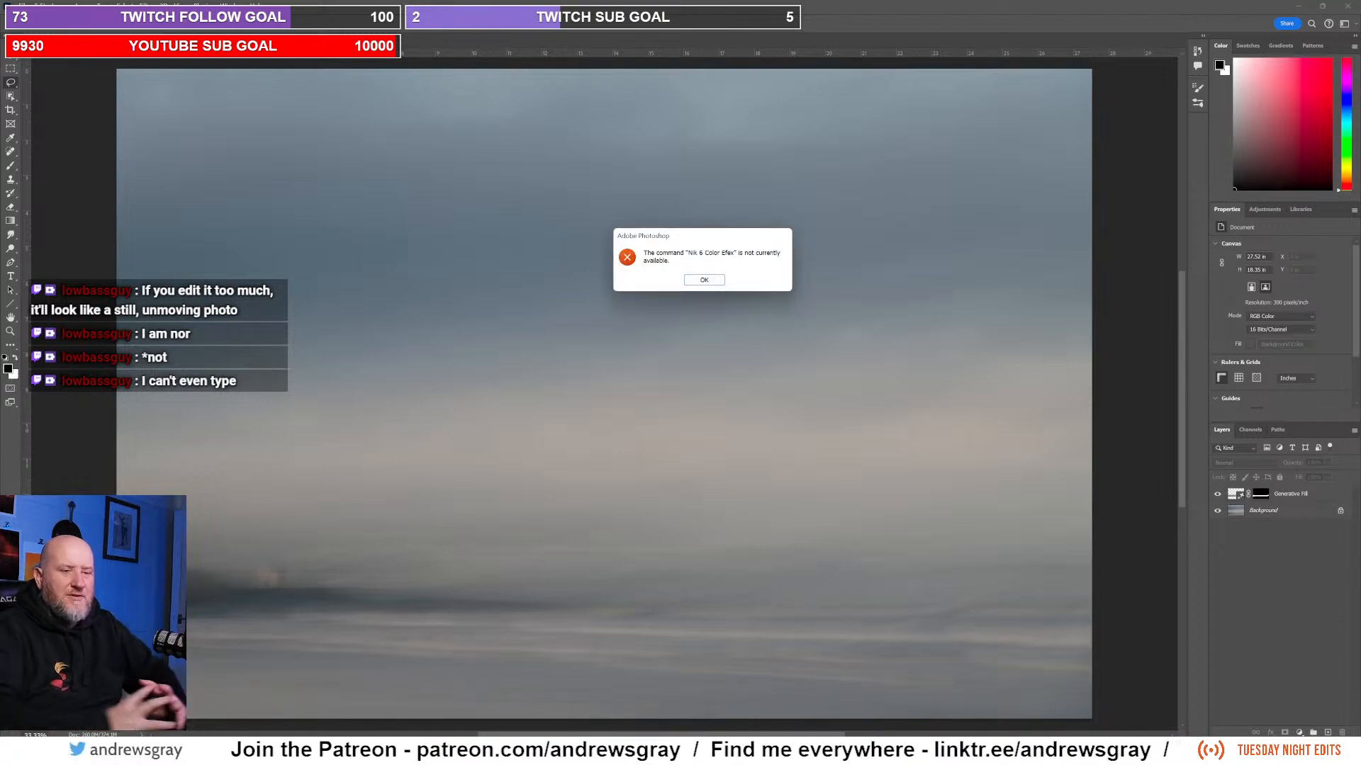
left_click(705, 282)
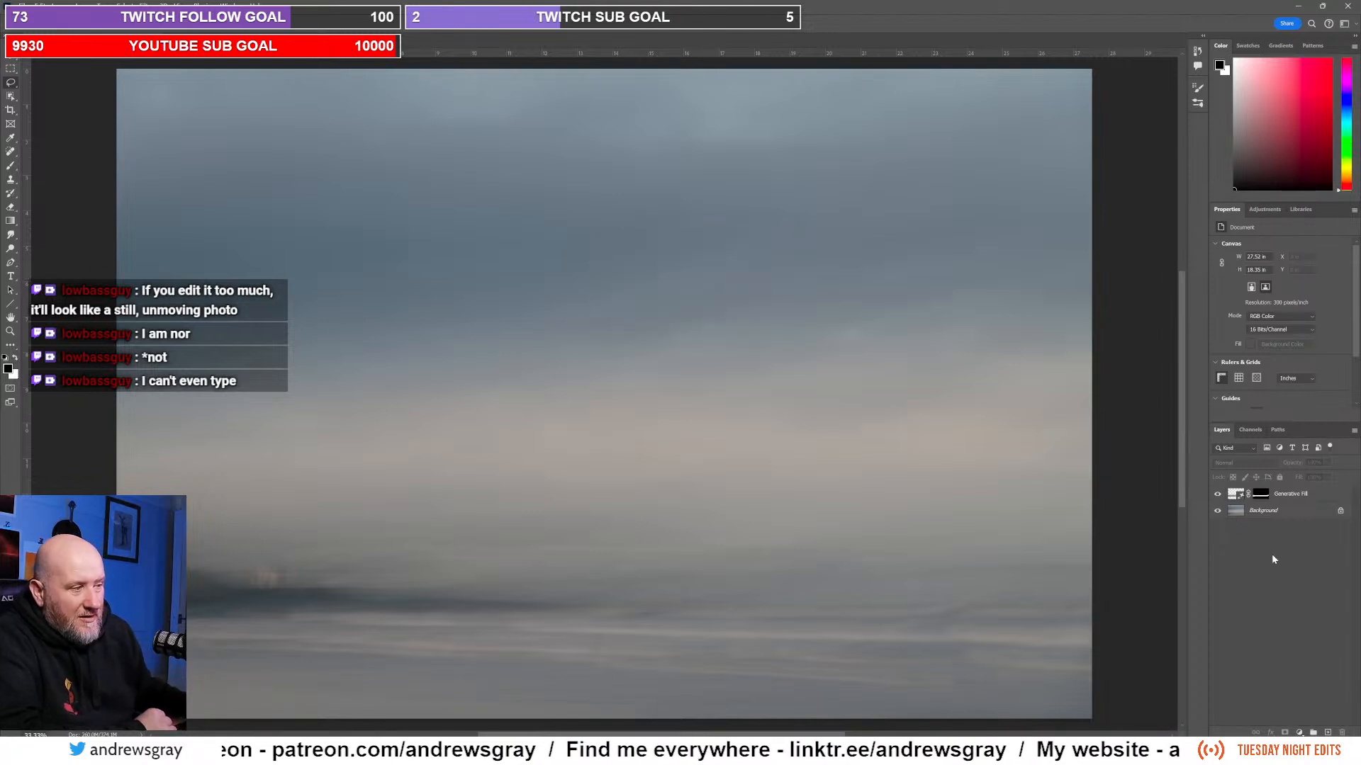
left_click(1304, 501)
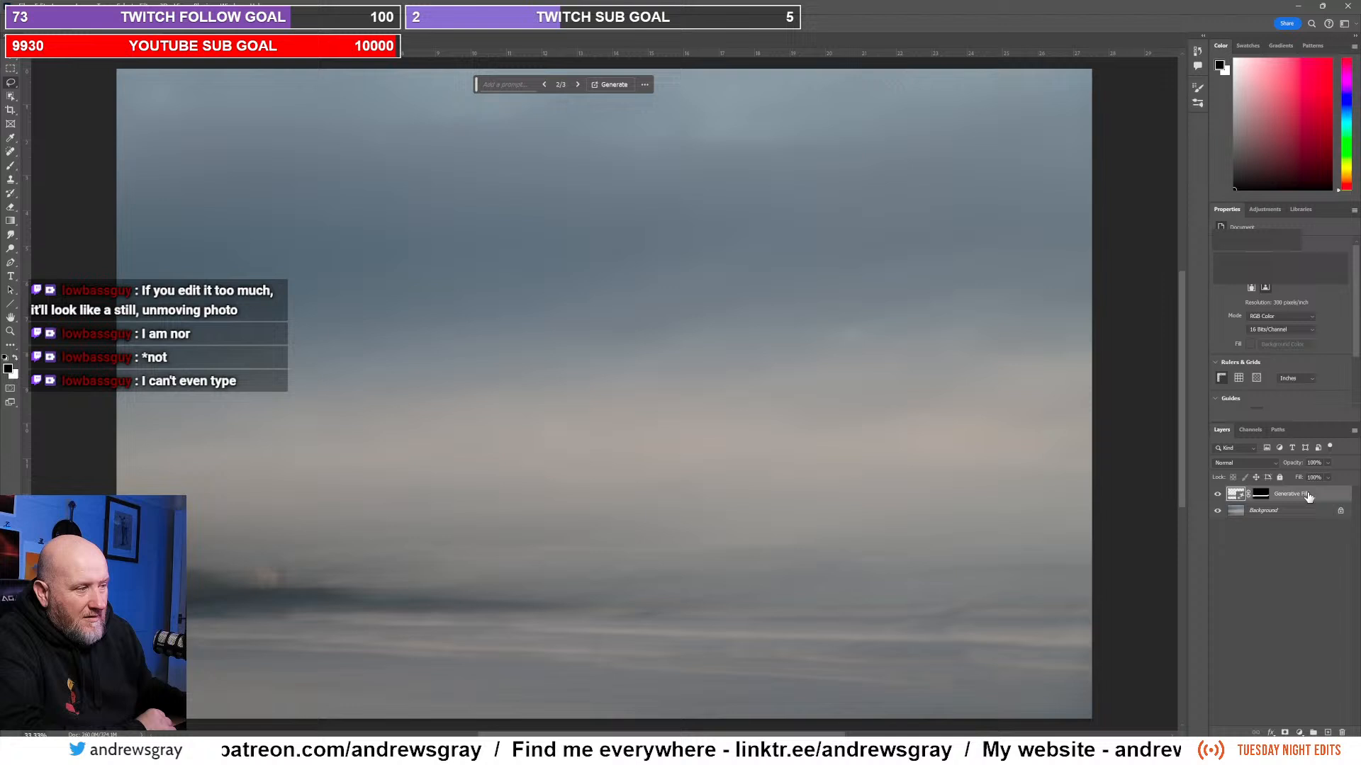
left_click(1354, 430)
left_click(1272, 363)
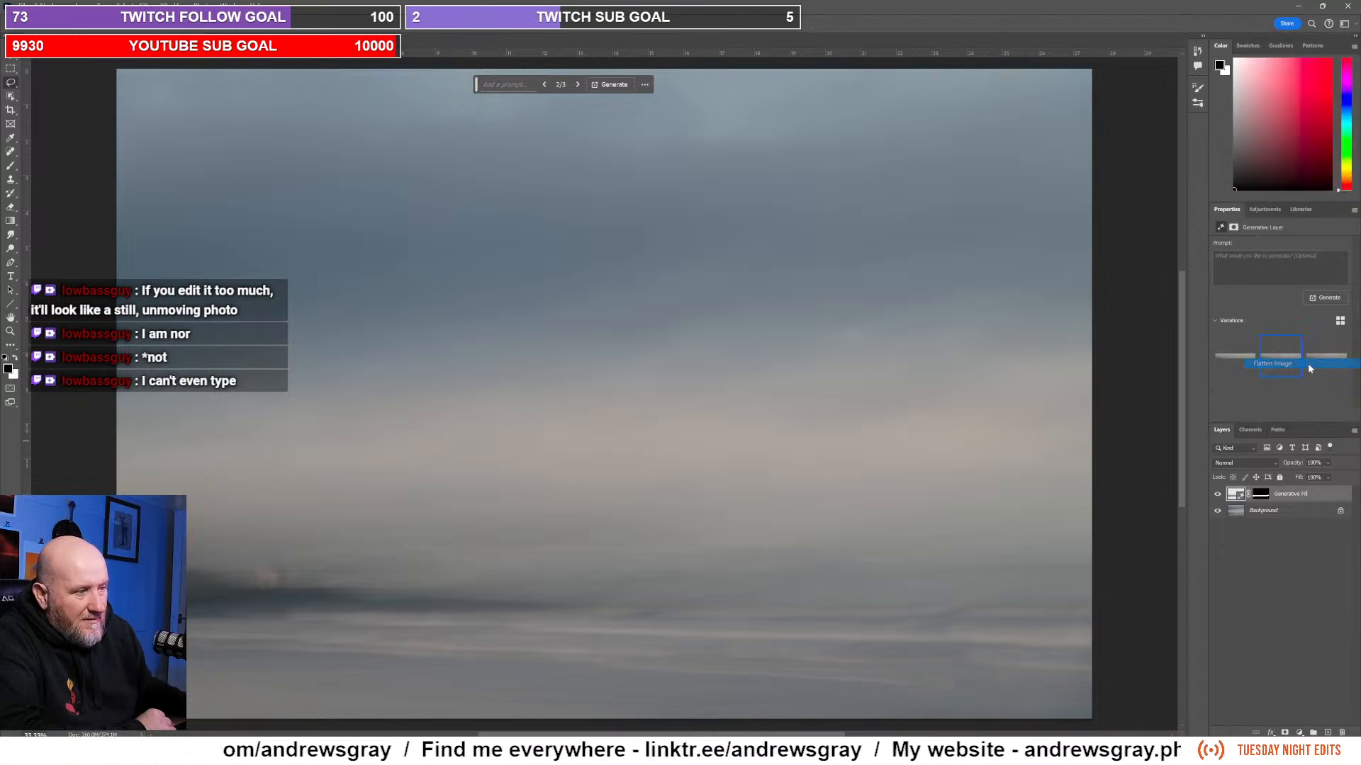
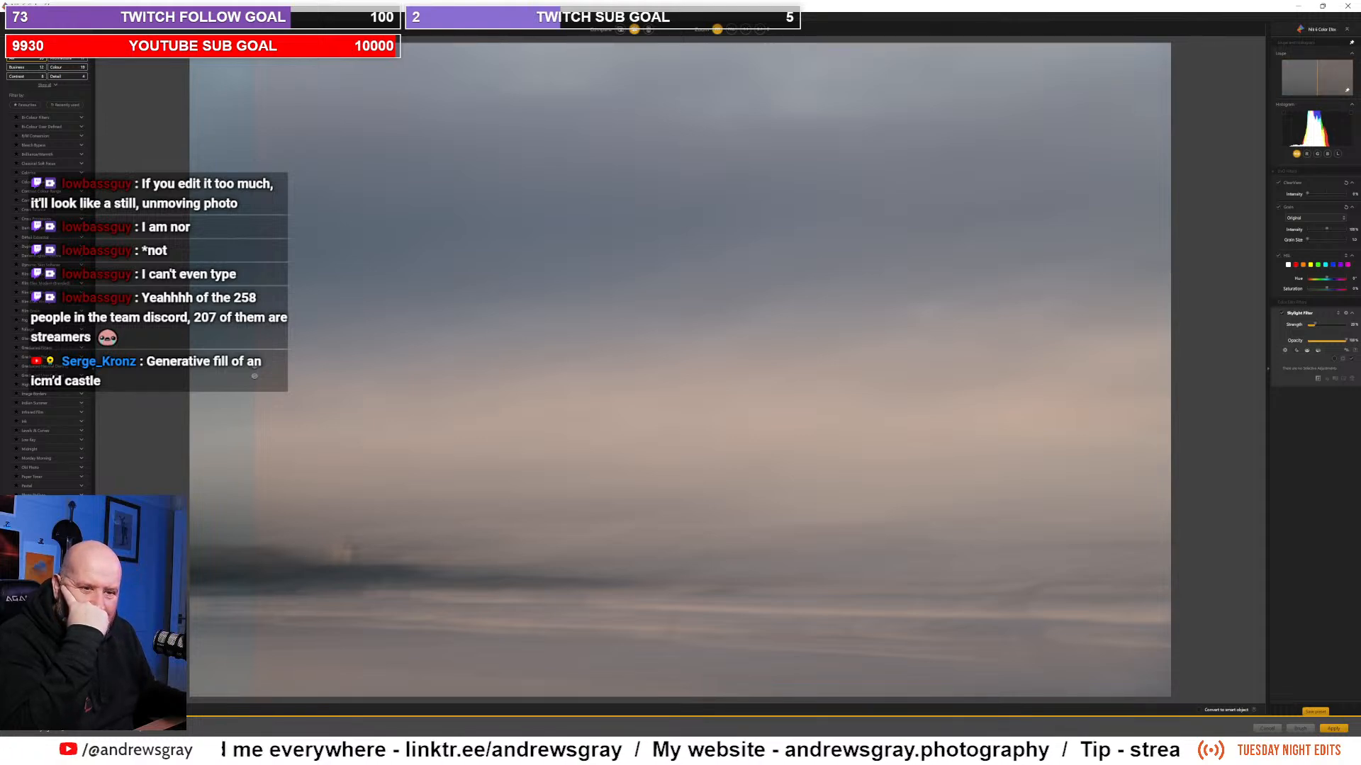
Step: In Nik Color Efex, apply the Skylight Filter preset following 01 - Subtle, comparing it with the original and the Subtle preset
scroll(58, 445, "down", 6)
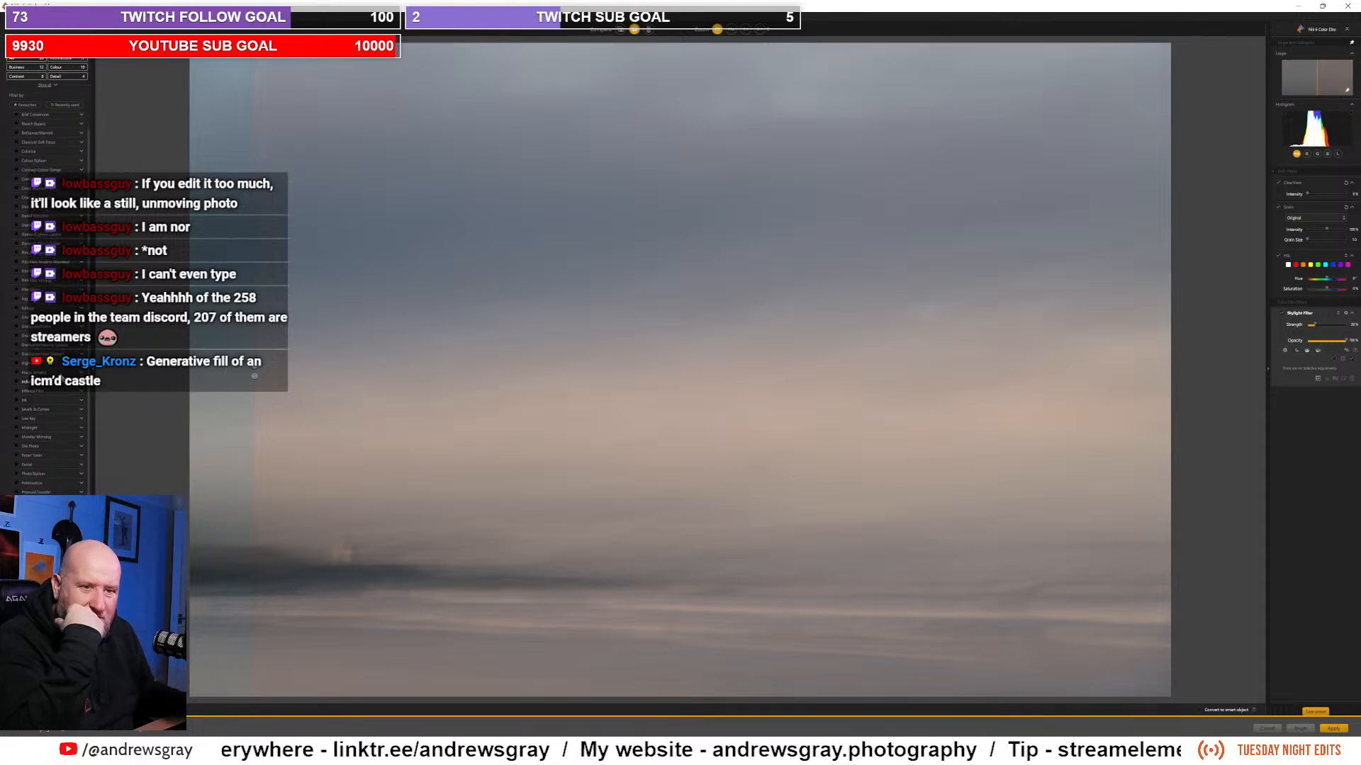
scroll(60, 457, "up", 1)
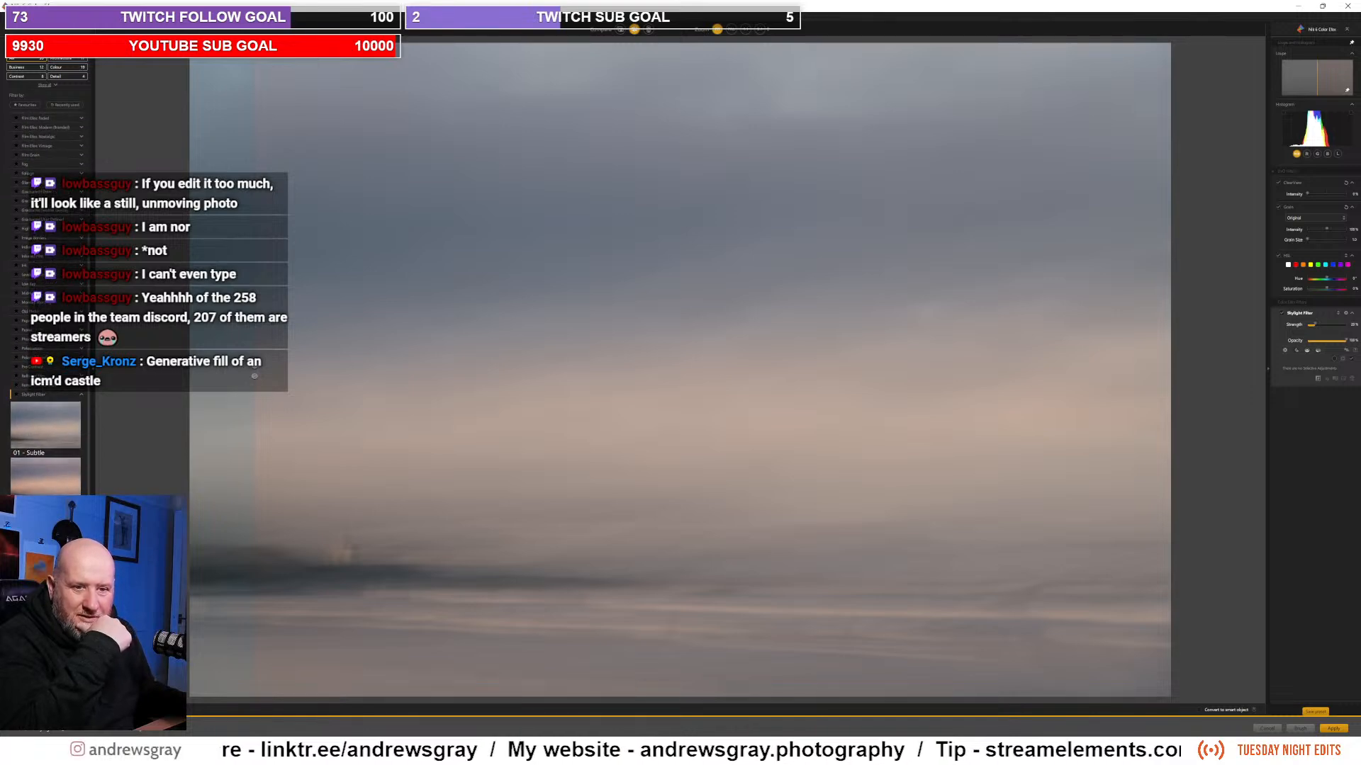
left_click(47, 477)
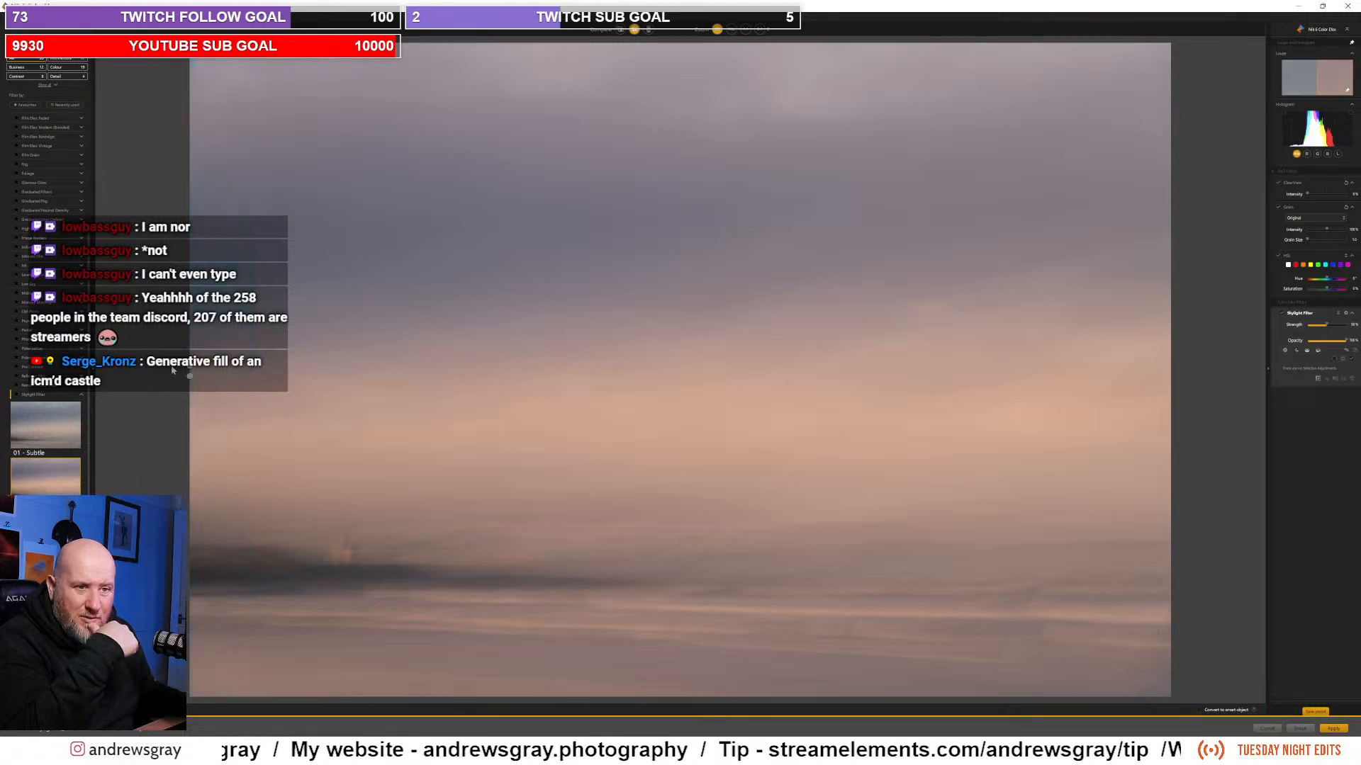
mouse_move(185, 370)
left_mouse_down()
mouse_move(622, 375)
mouse_move(193, 383)
mouse_move(350, 388)
mouse_move(188, 375)
left_mouse_up()
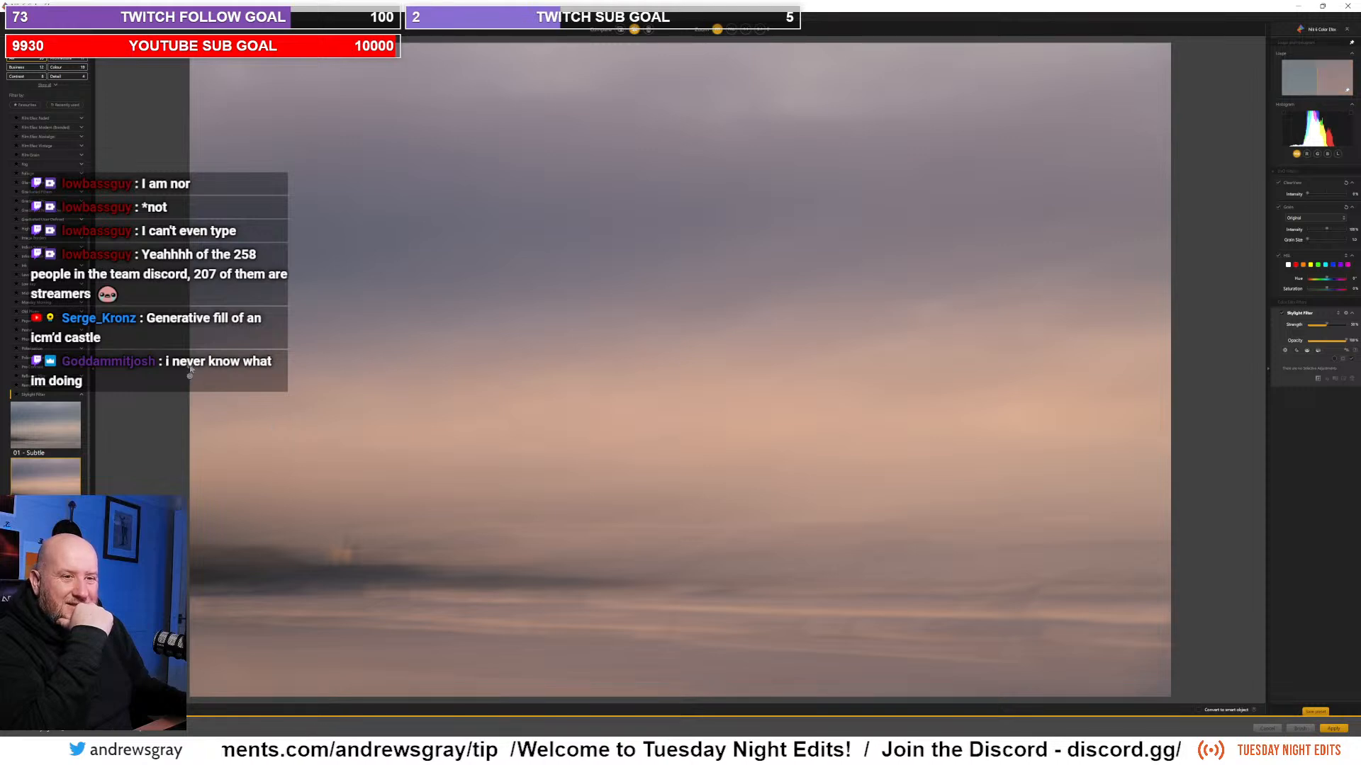
left_click_drag(189, 376, 63, 328)
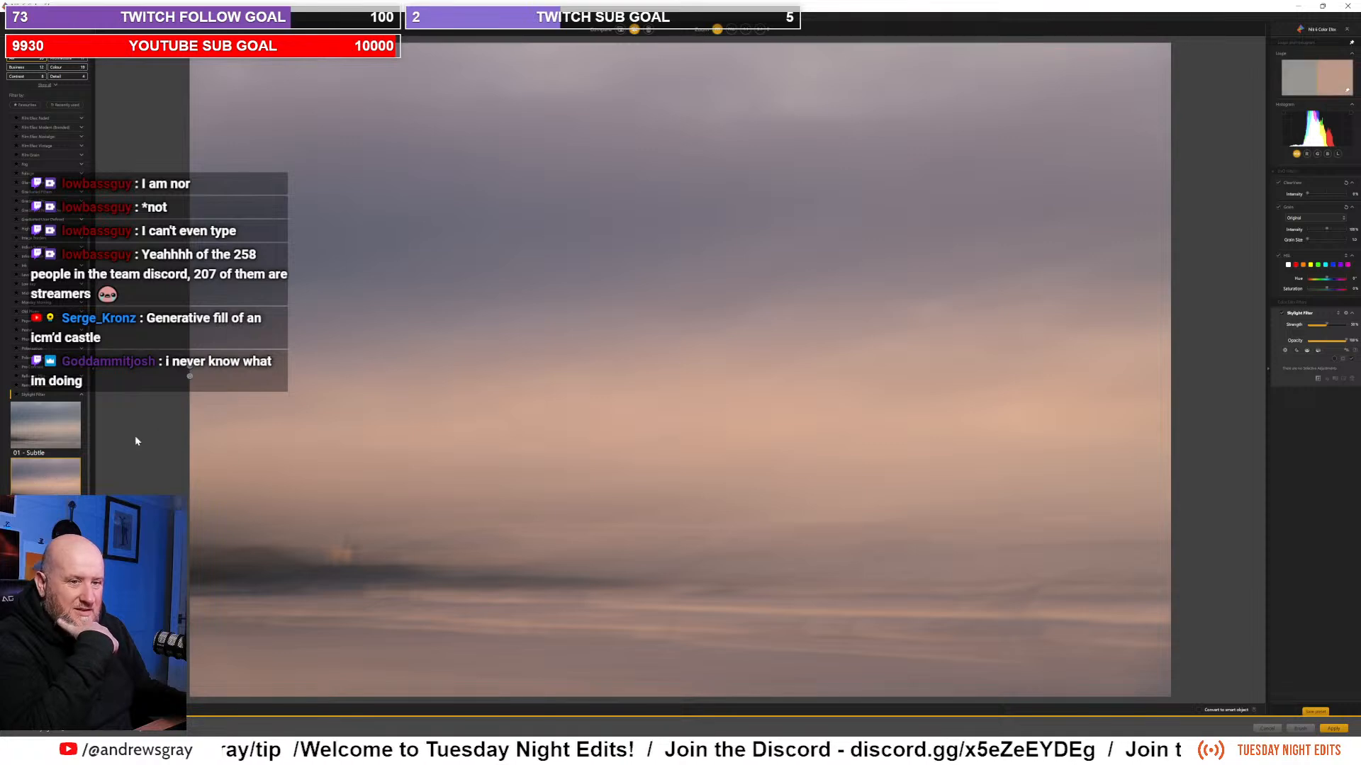
left_click(42, 443)
left_click(44, 481)
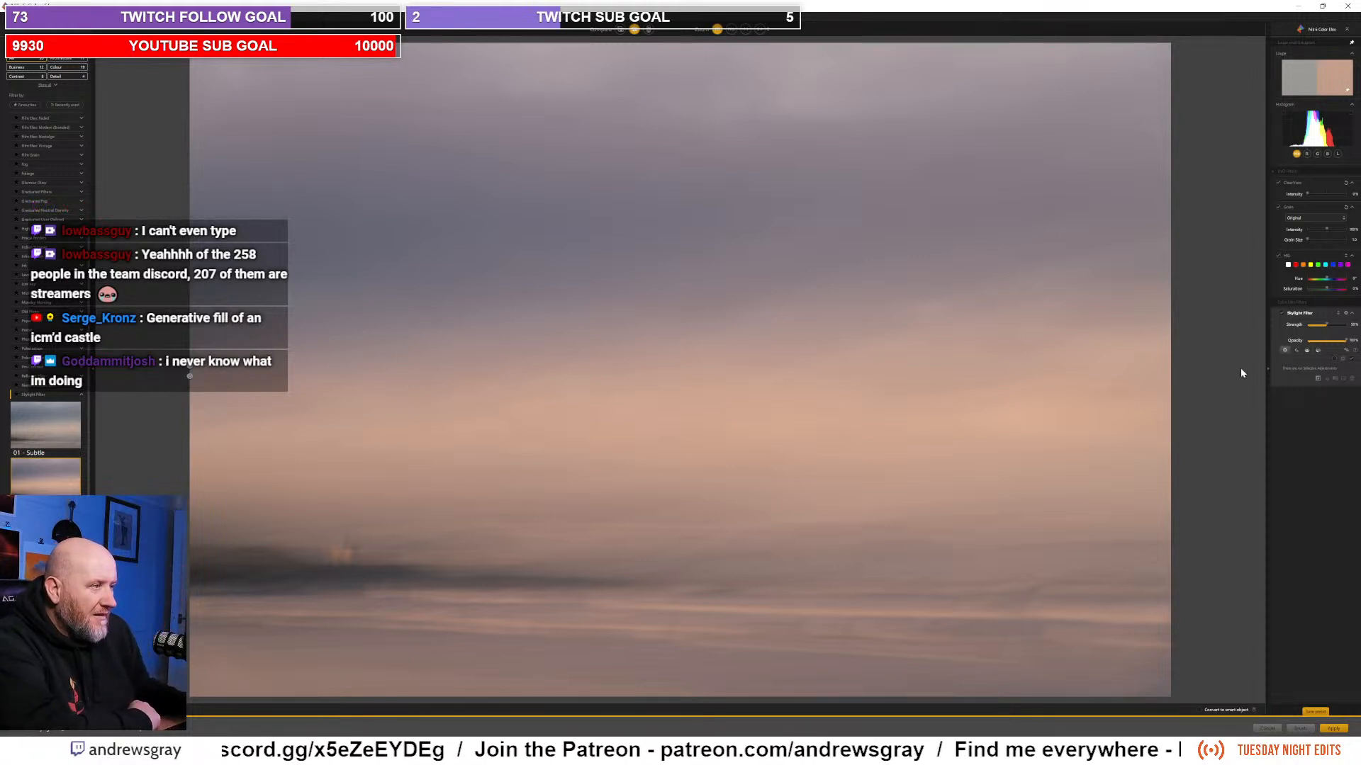
Step: Place a control point on the pale spot on the headland and shrink its radius to limit the Skylight Filter to that area
left_click(339, 555)
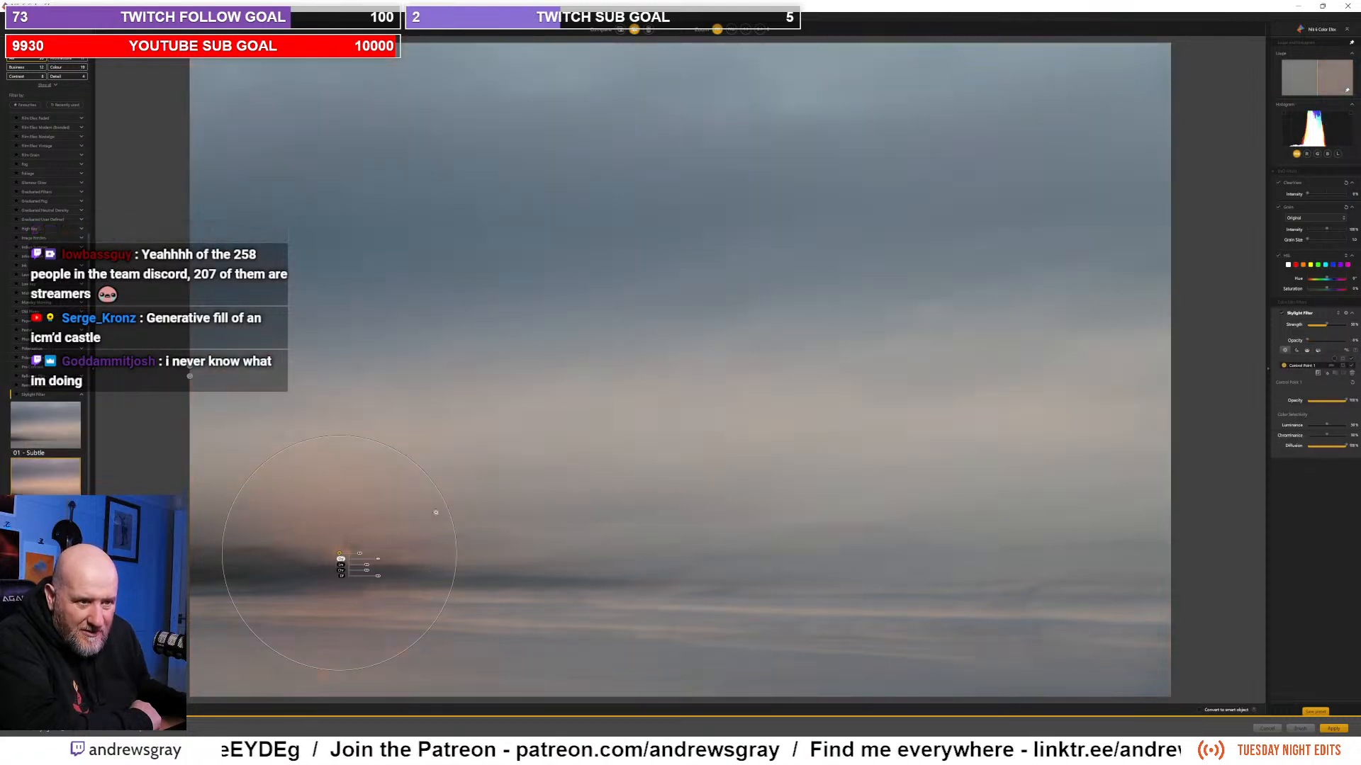
left_click_drag(436, 513, 398, 535)
left_click_drag(388, 546, 372, 579)
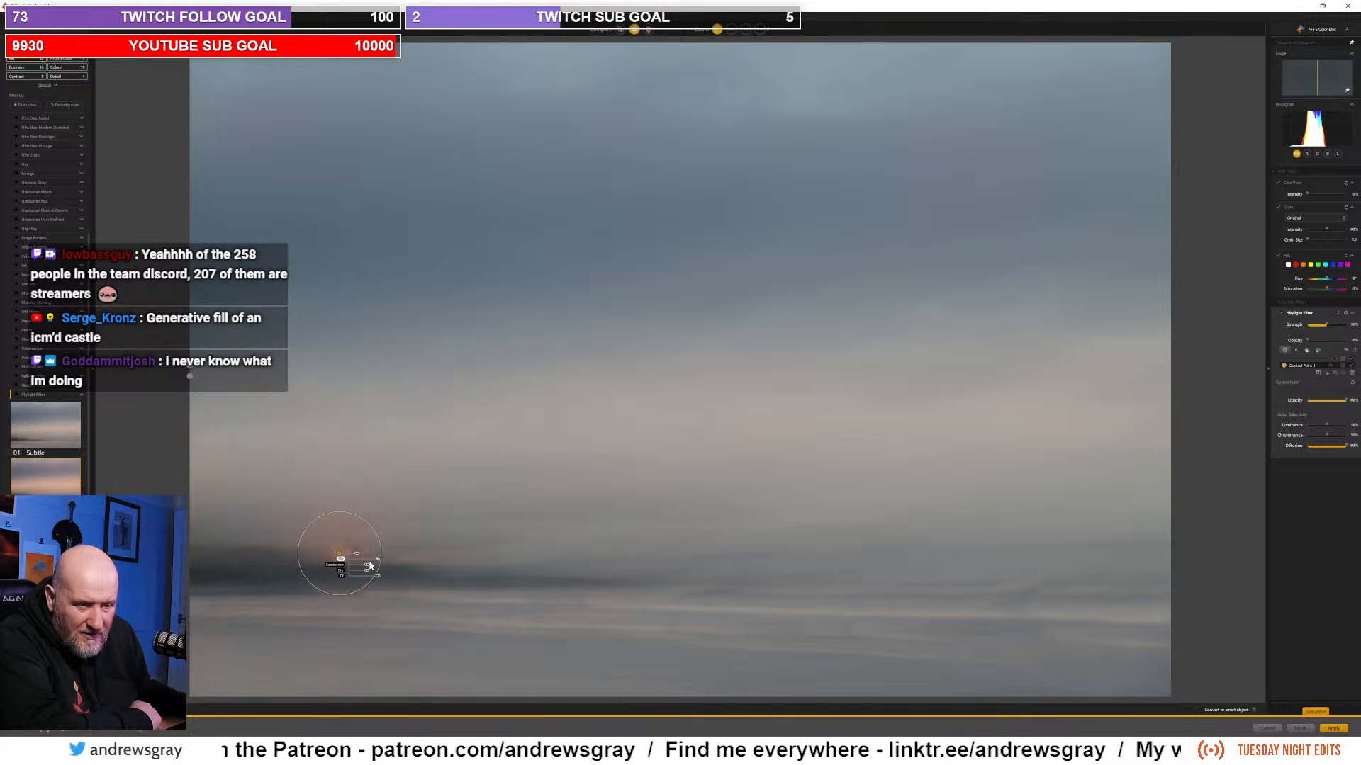
Step: Show the control point's mask, raise its luminance and chrominance selectivity, and reduce its radius to fit the pale spot on the headland
left_click(746, 29)
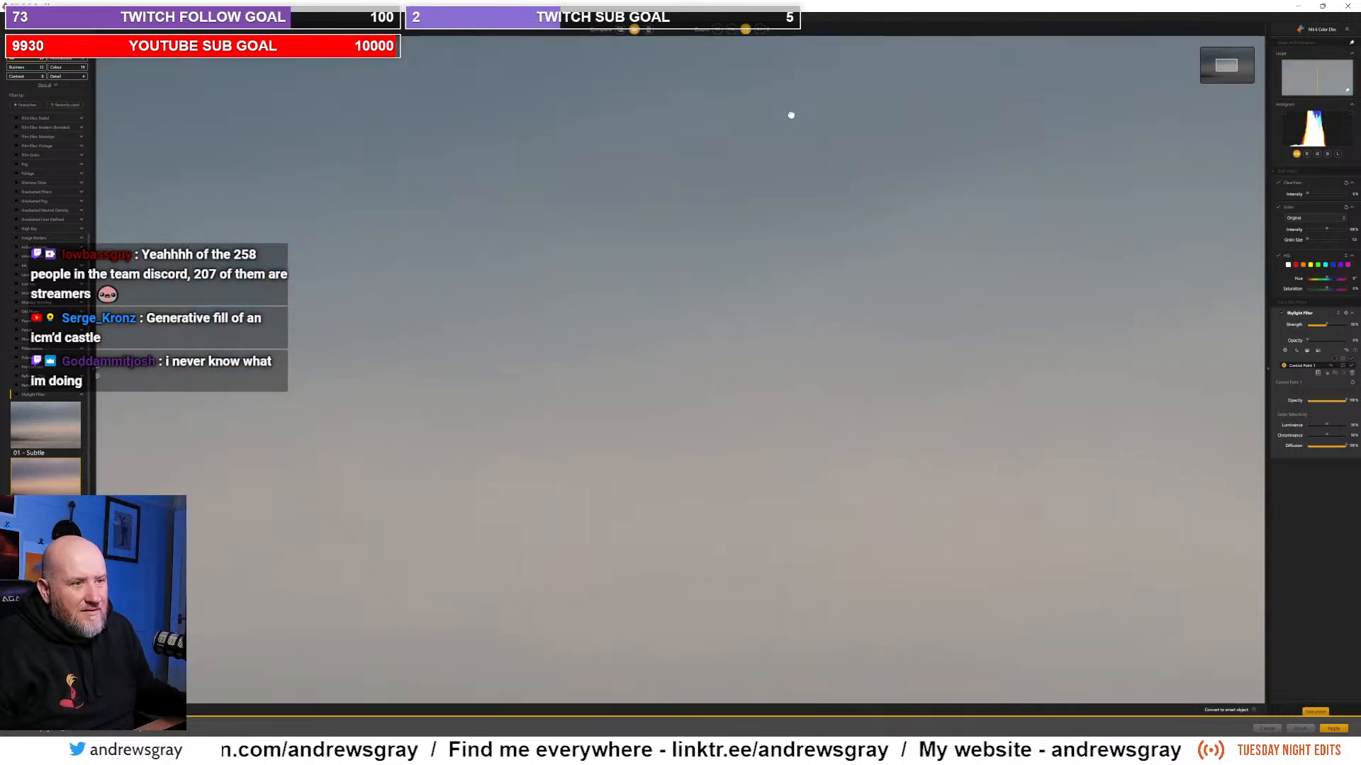
left_click_drag(520, 395, 695, 297)
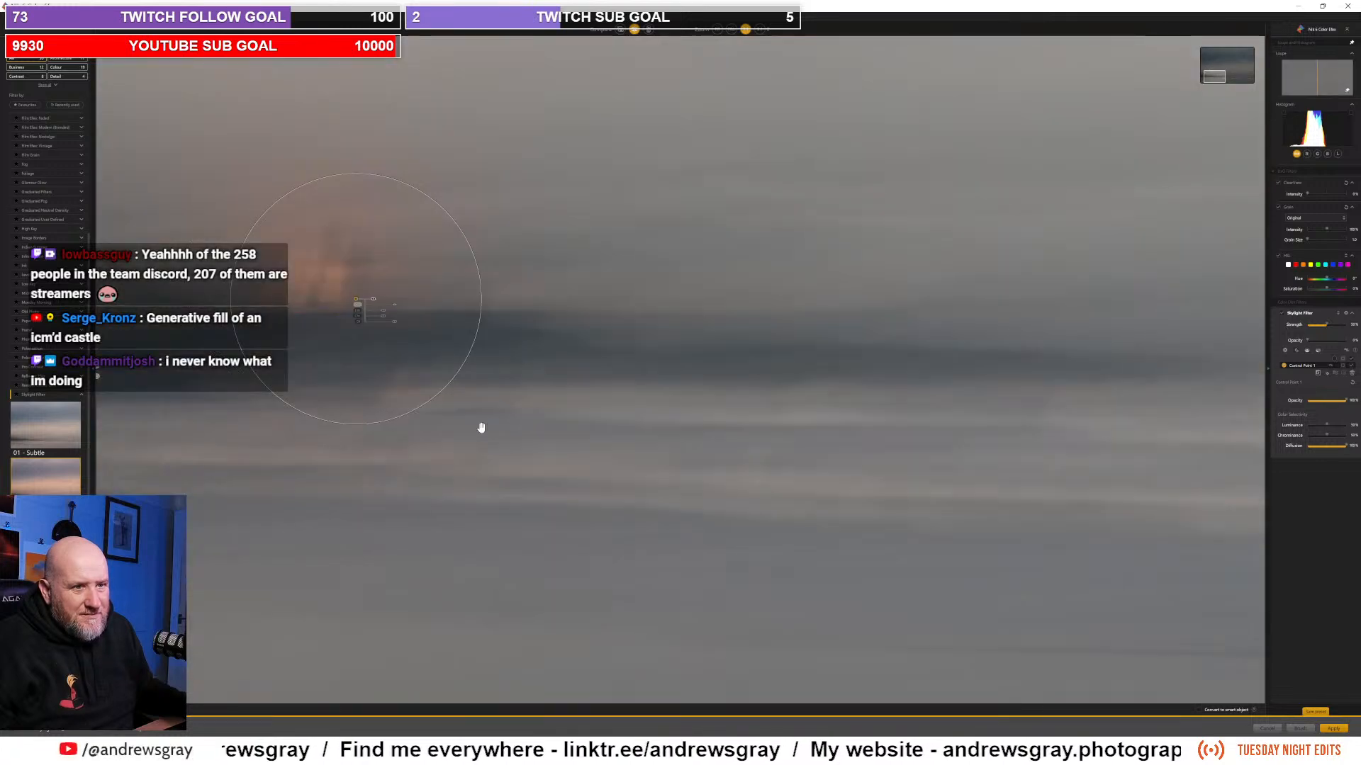
left_click_drag(480, 428, 624, 492)
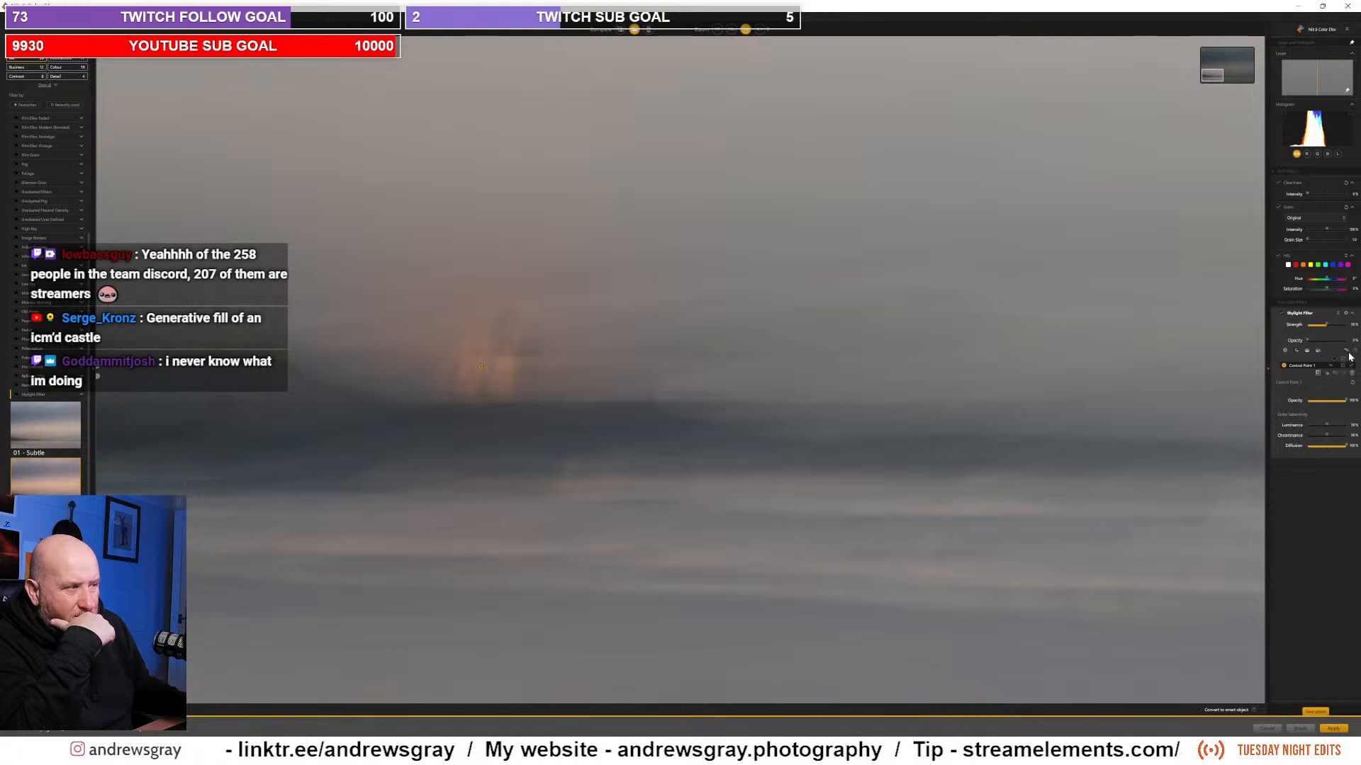
mouse_move(1315, 367)
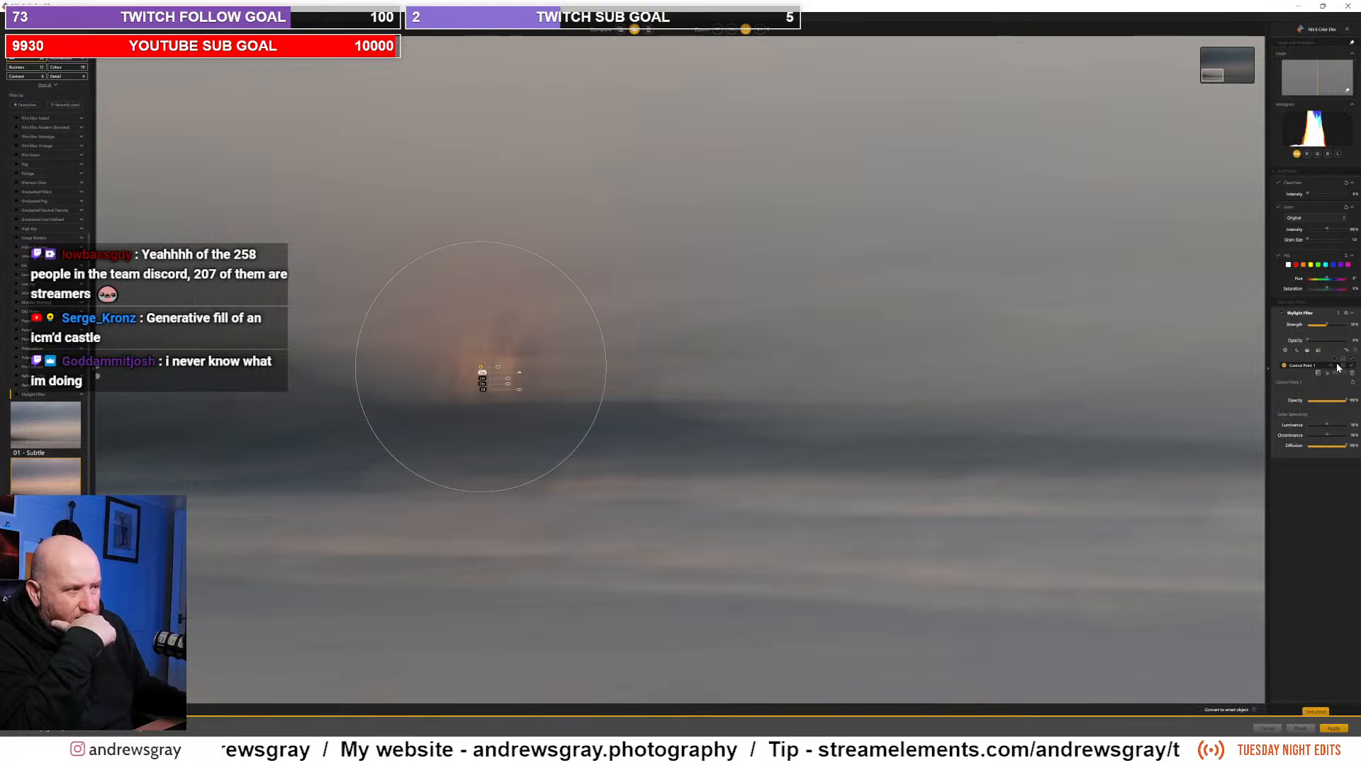
left_click(1345, 367)
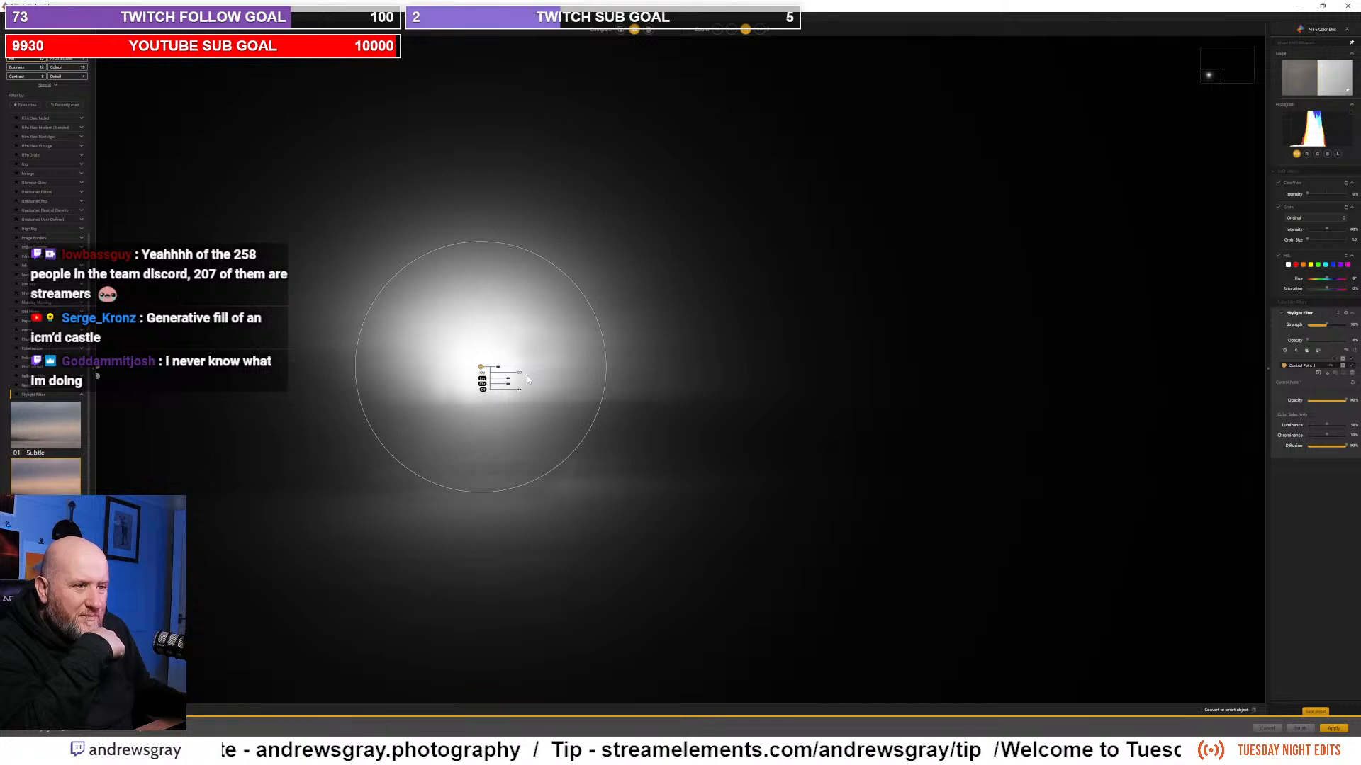
left_click_drag(510, 378, 515, 384)
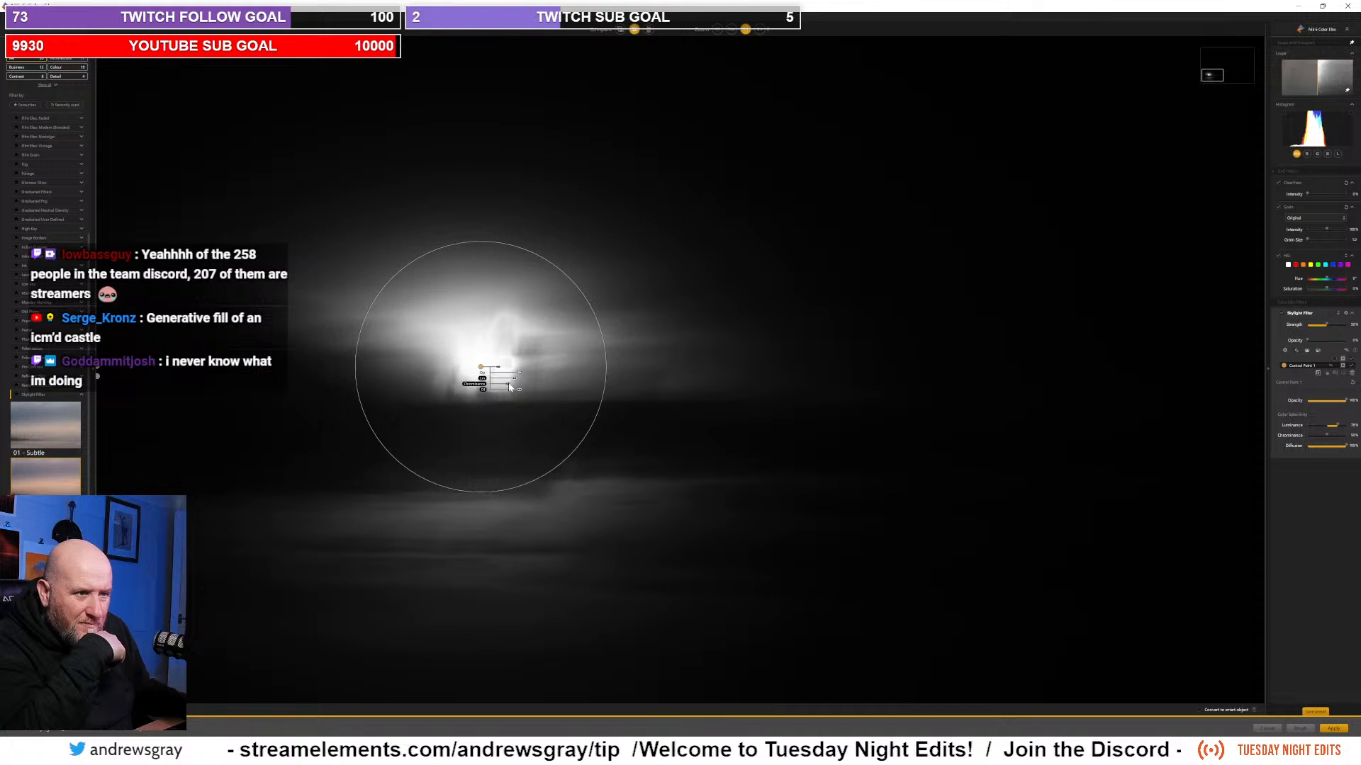
left_click_drag(510, 388, 510, 388)
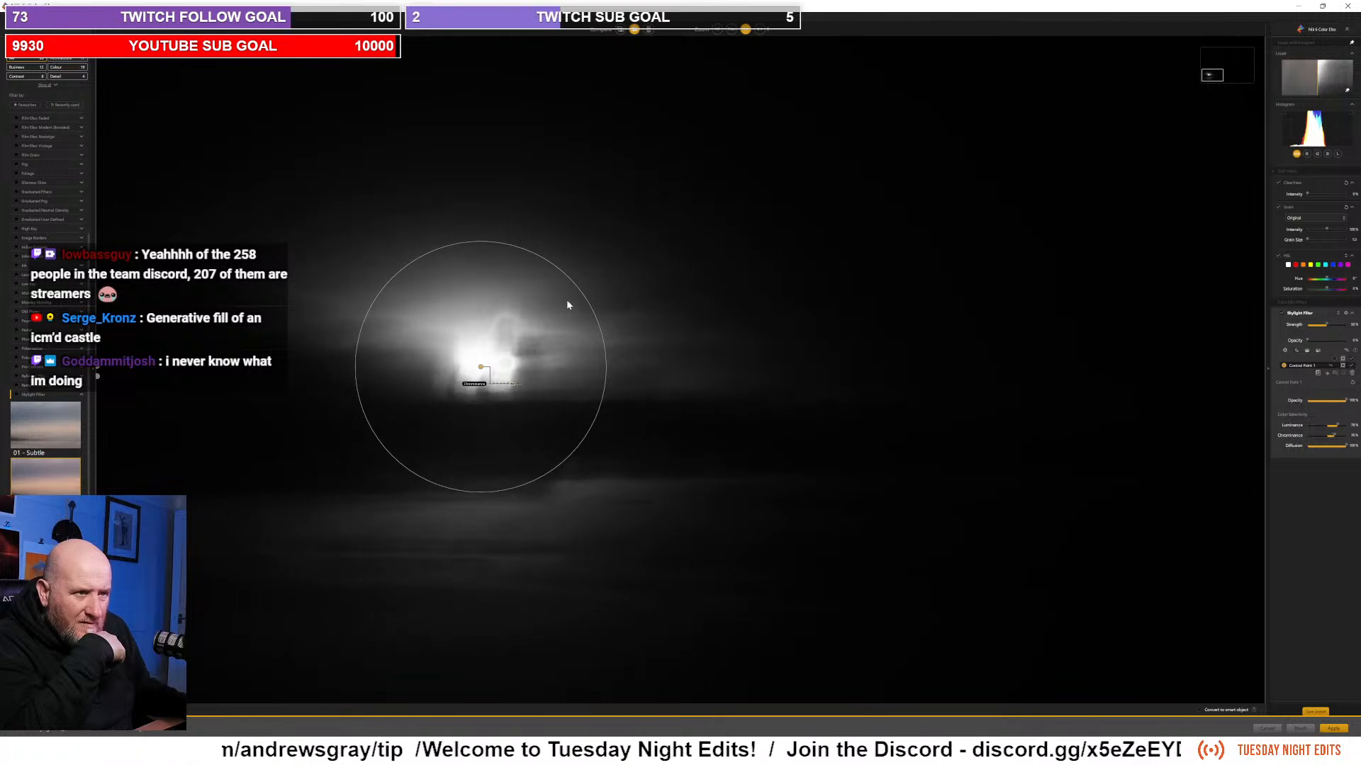
left_click_drag(571, 289, 537, 311)
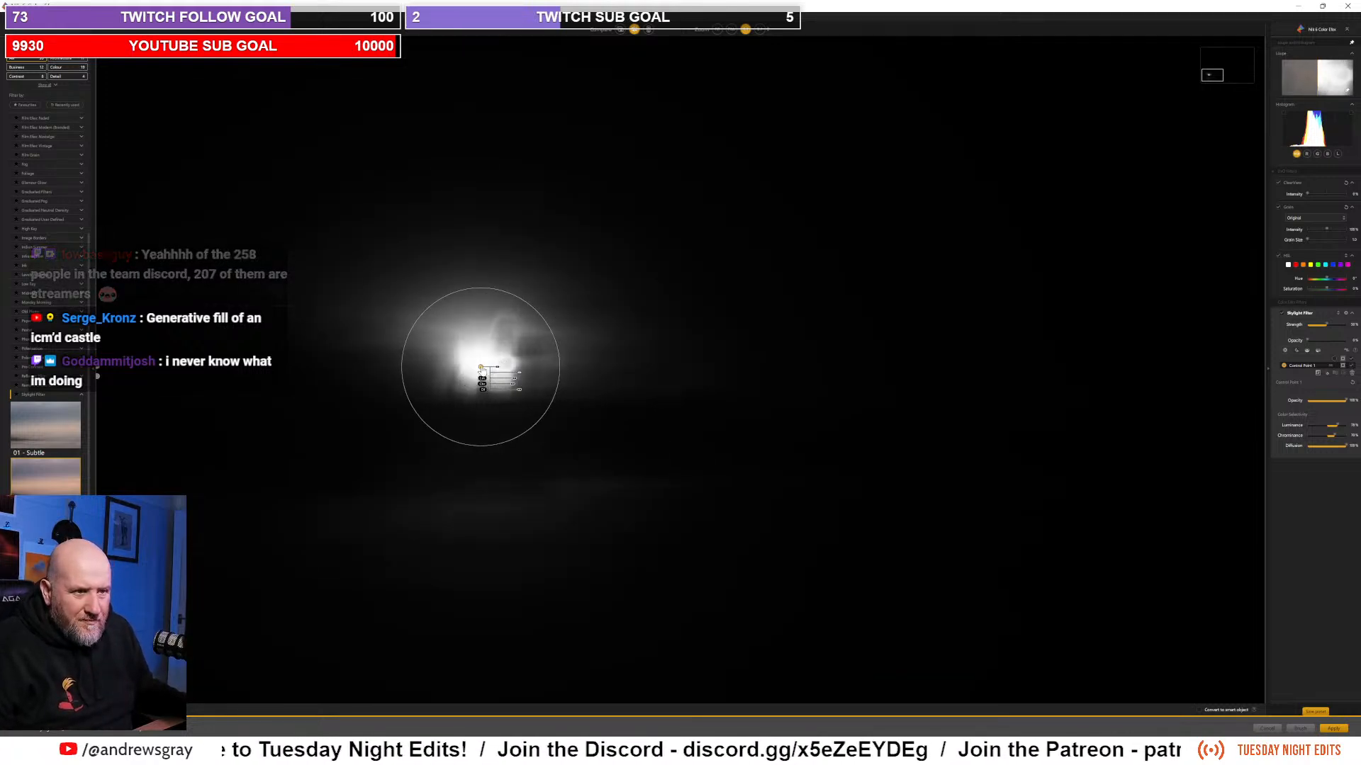
Step: Duplicate the control point, place the copy slightly below and left of the first at the spot's base, and hide the mask
key("ctrl+d")
left_click_drag(480, 366, 465, 390)
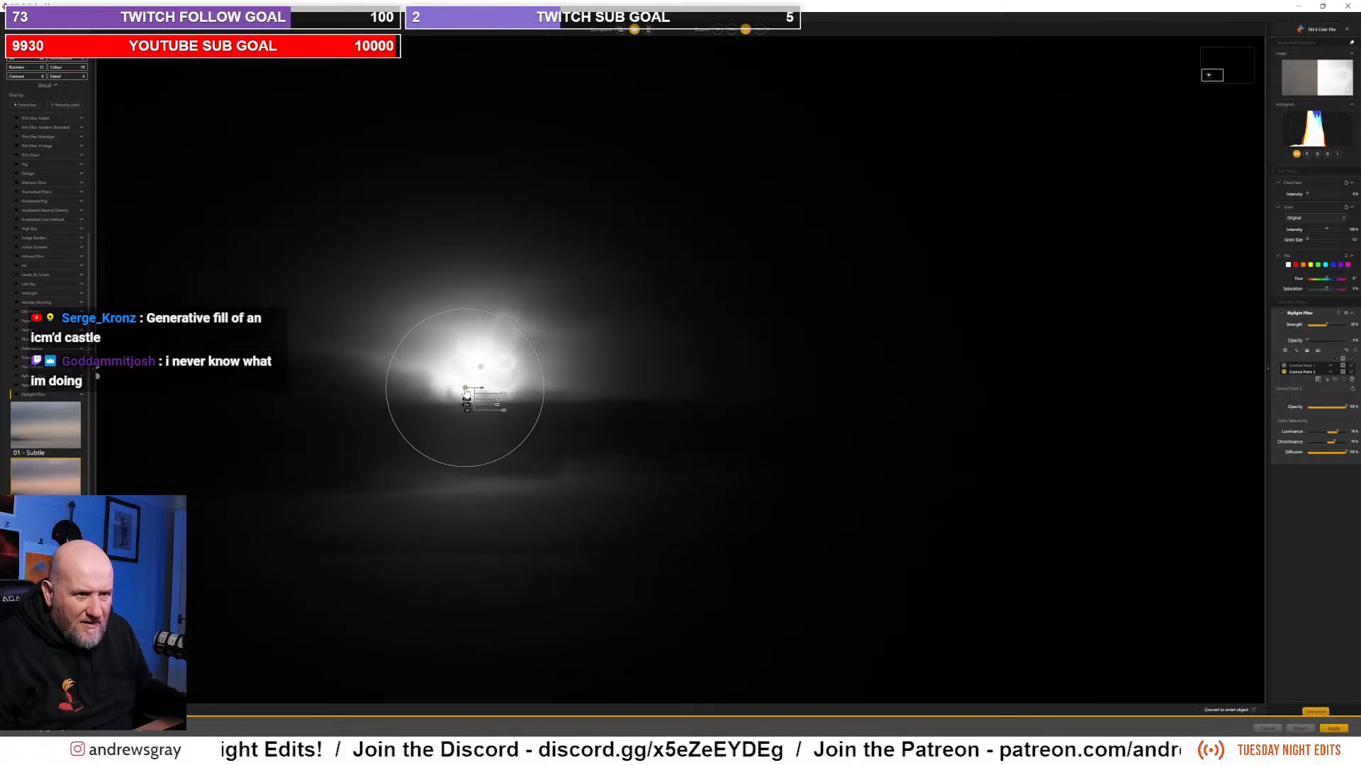
left_click(1343, 363)
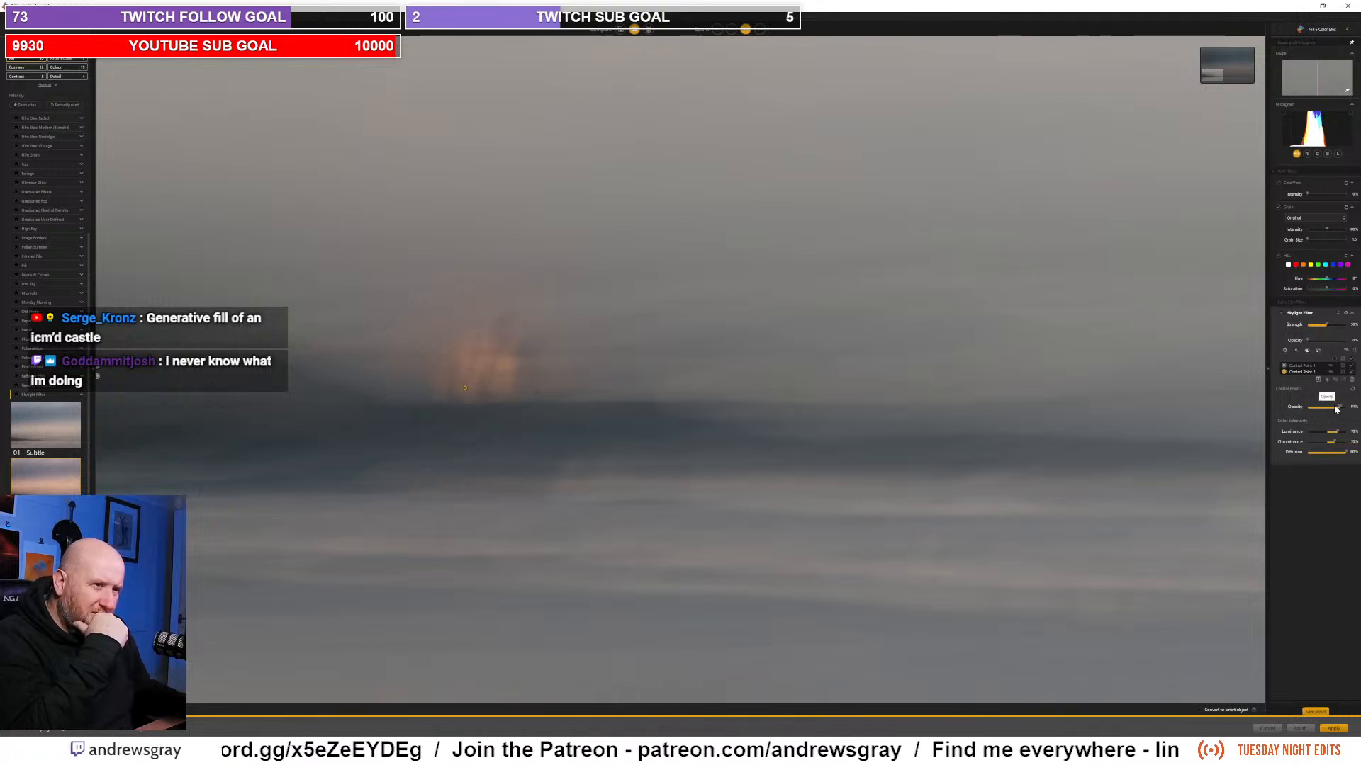
Step: Lower the opacity of both Skylight Filter control points on the headland spot to soften the orange glow
left_click_drag(1334, 409, 1329, 409)
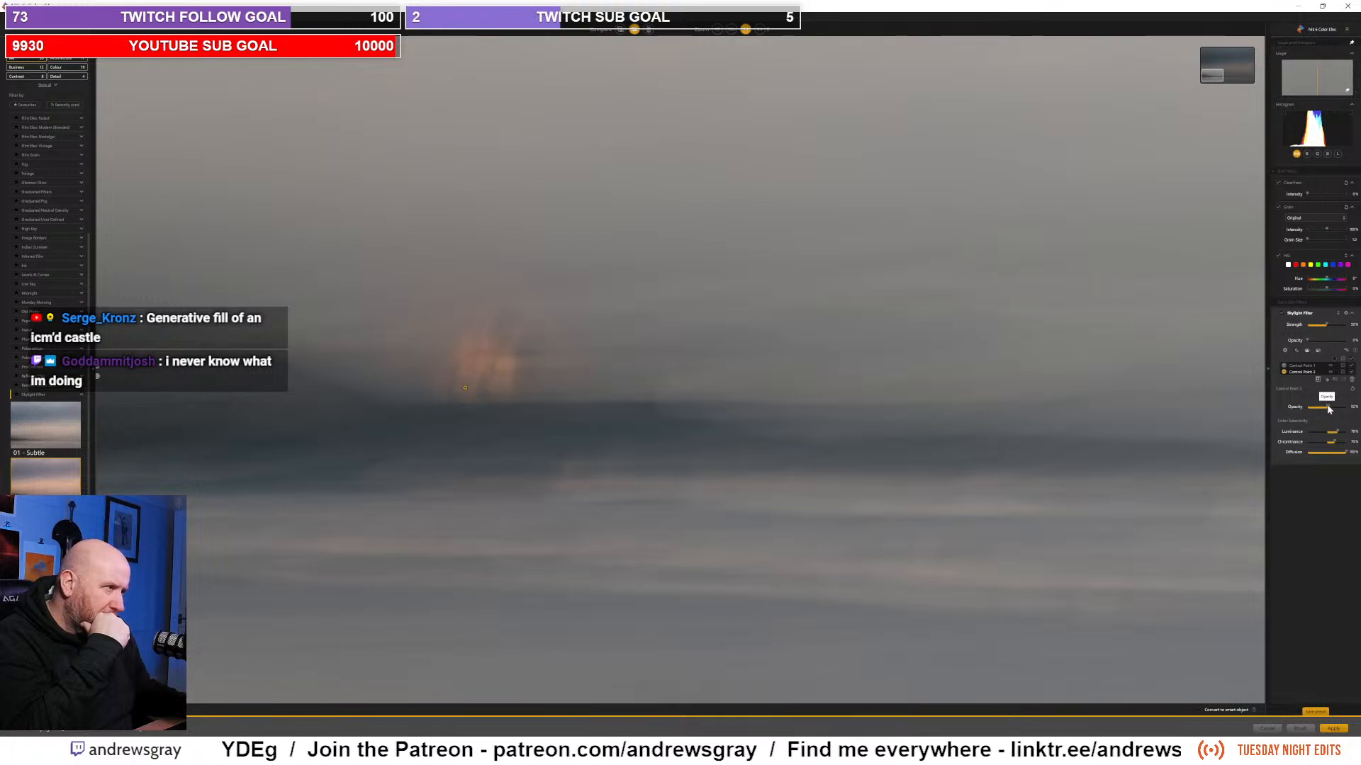
left_click(1304, 367)
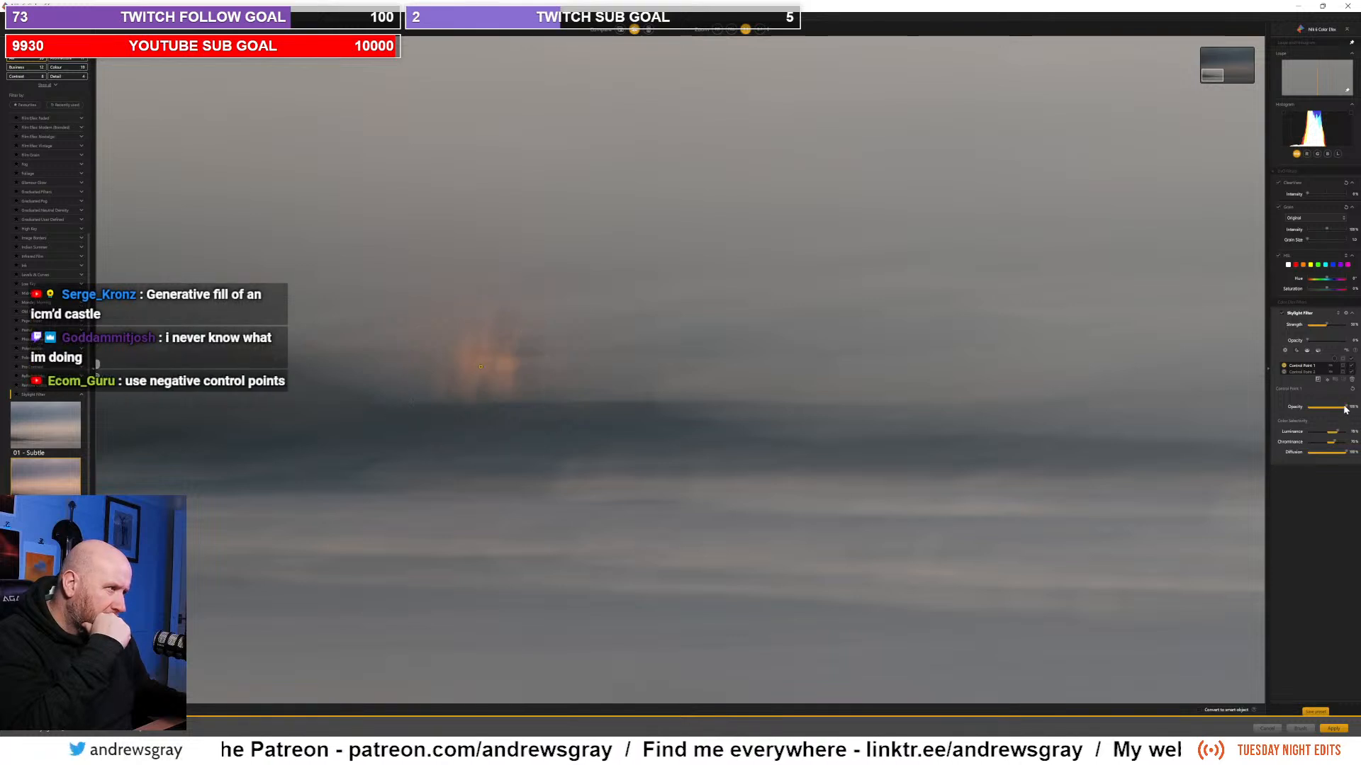
left_click_drag(1345, 409, 1334, 409)
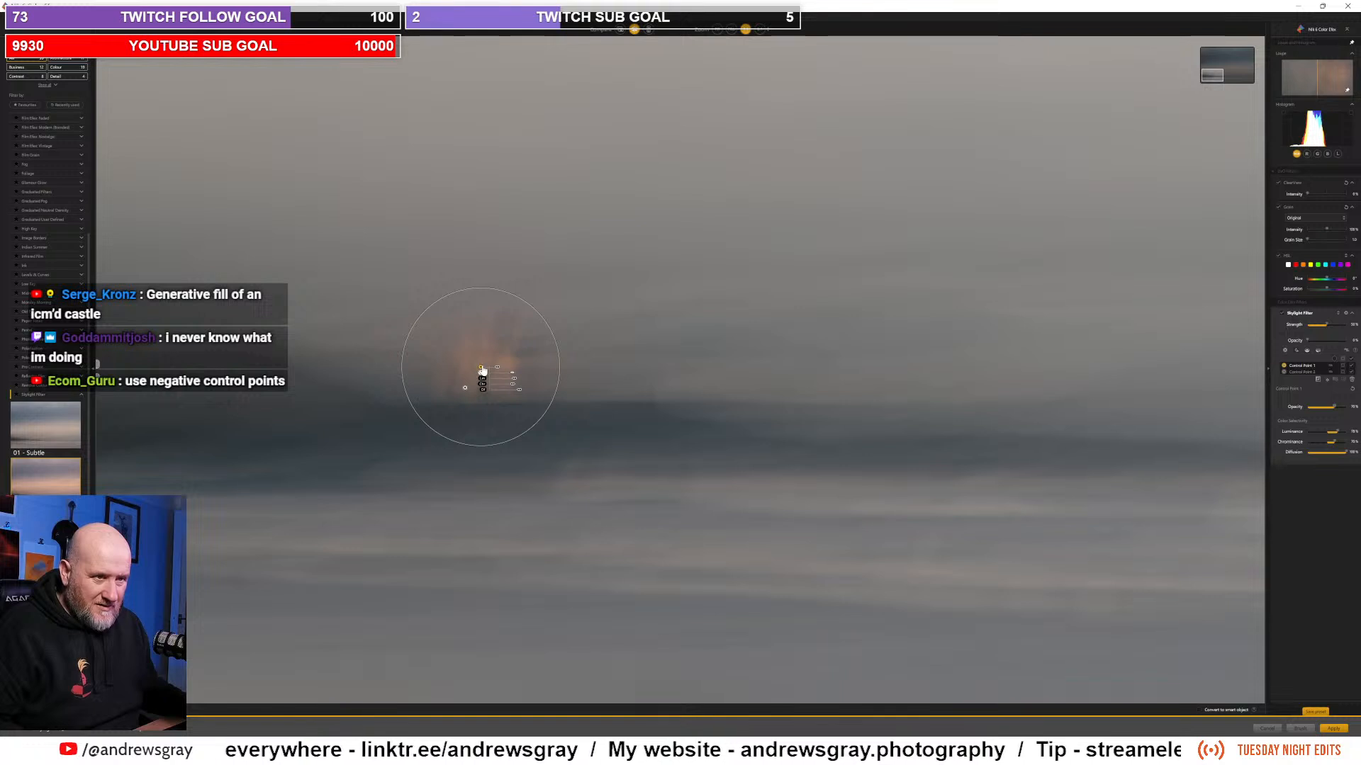
Step: Reposition the two control points over the base of the headland spot and check their combined mask
mouse_move(481, 370)
left_mouse_down()
mouse_move(504, 376)
mouse_move(470, 388)
mouse_move(466, 369)
mouse_move(474, 390)
left_mouse_up()
left_click(467, 389)
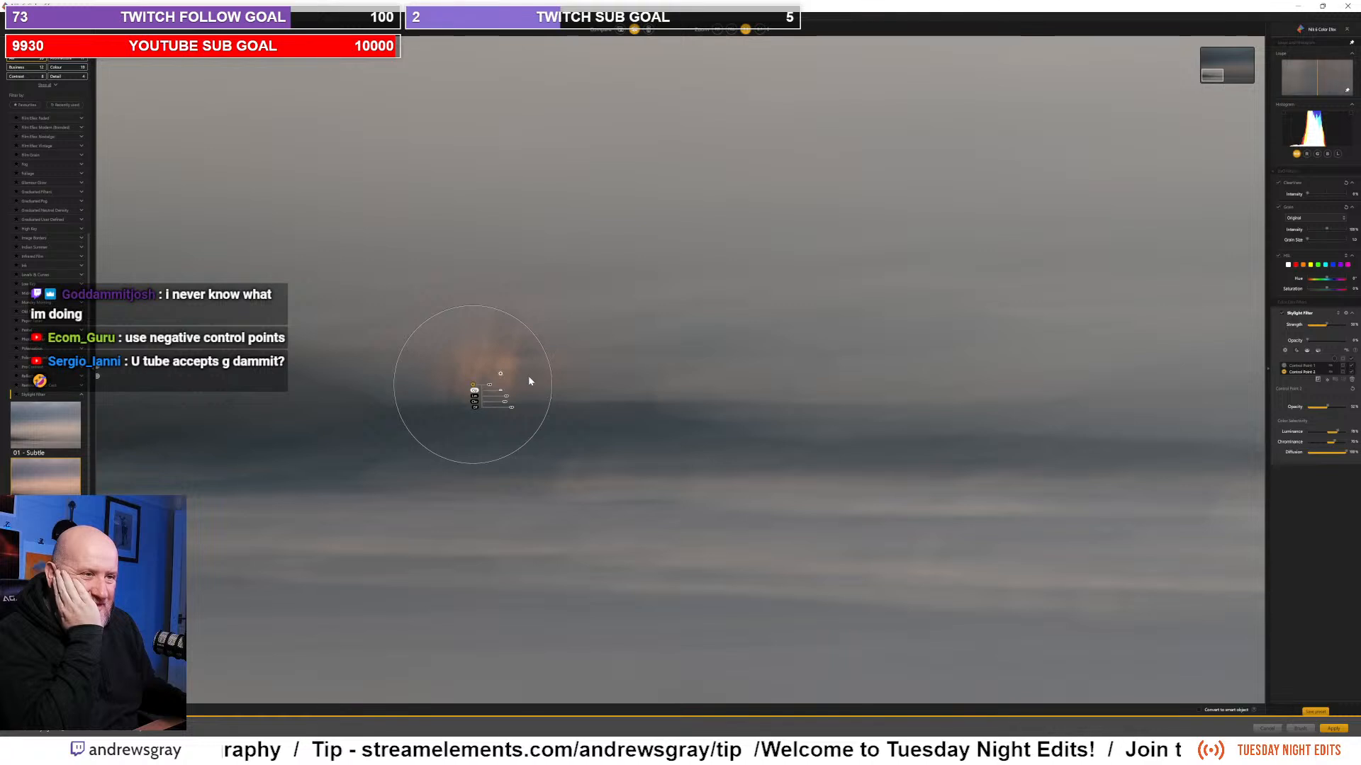
left_click(1345, 361)
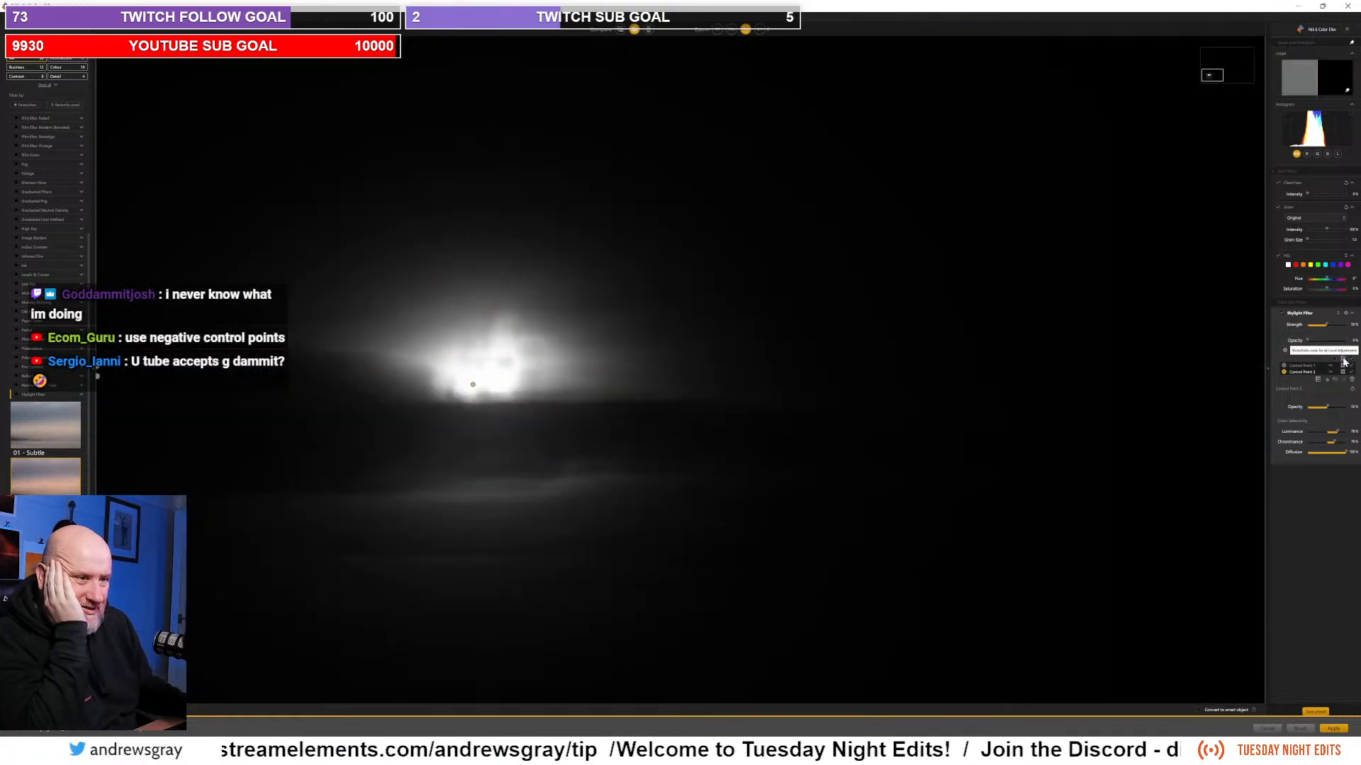
left_click(1344, 361)
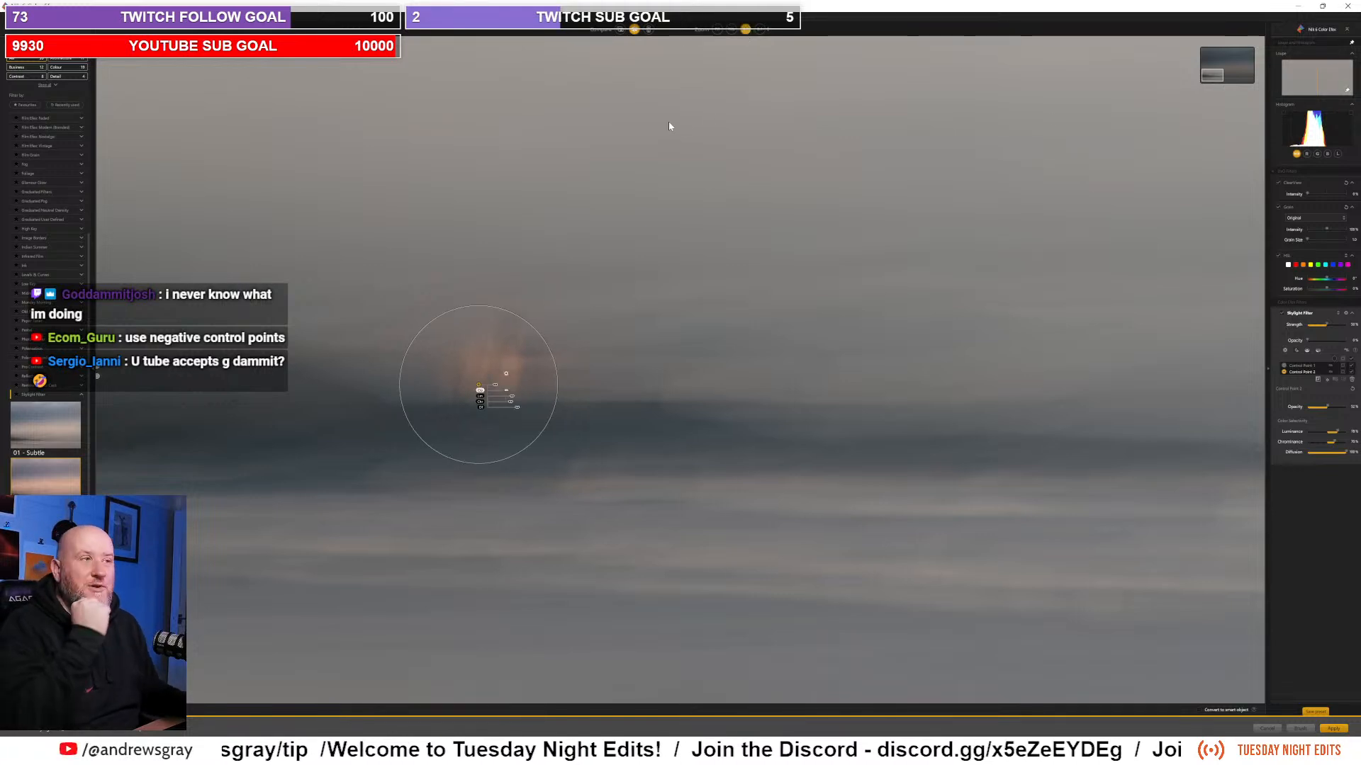
Step: Fit the whole image in view, select both control points together, and reduce their diffusion
left_click(718, 29)
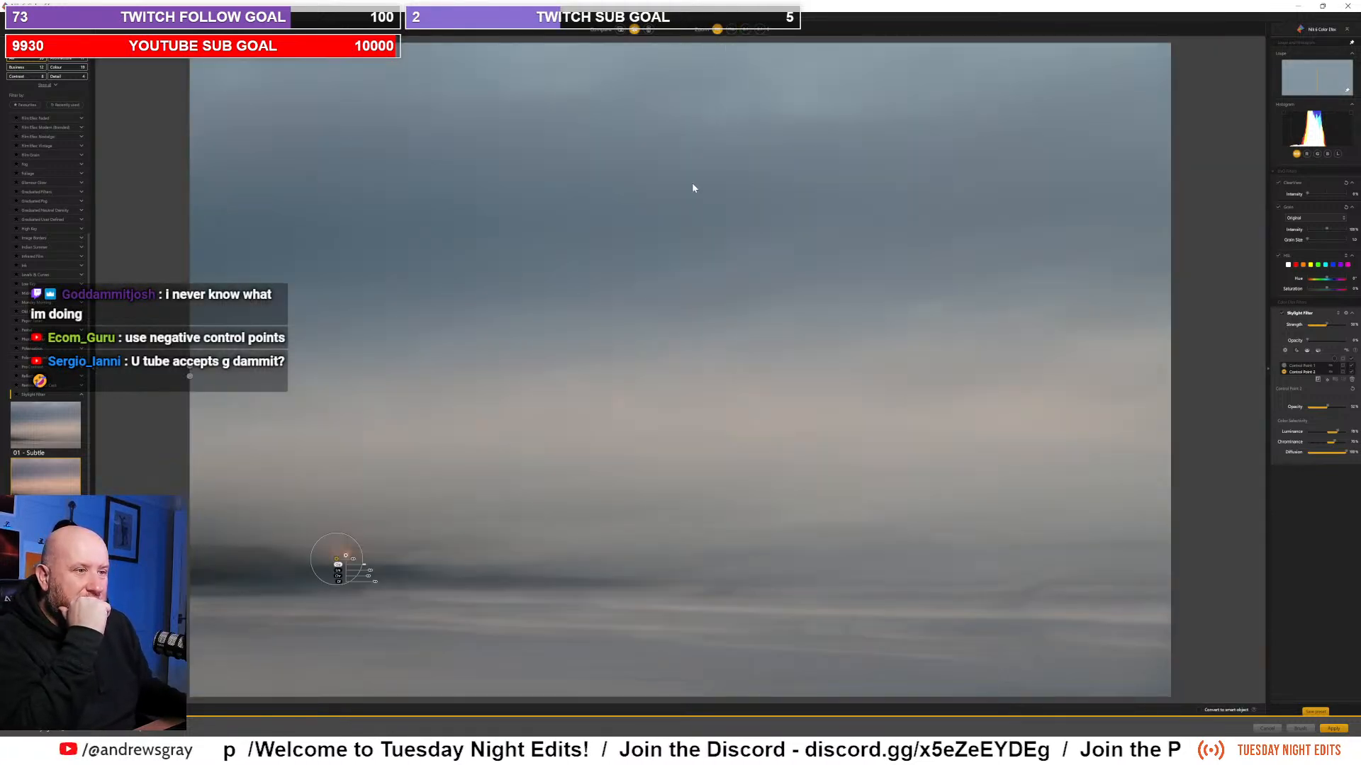
left_click(167, 234)
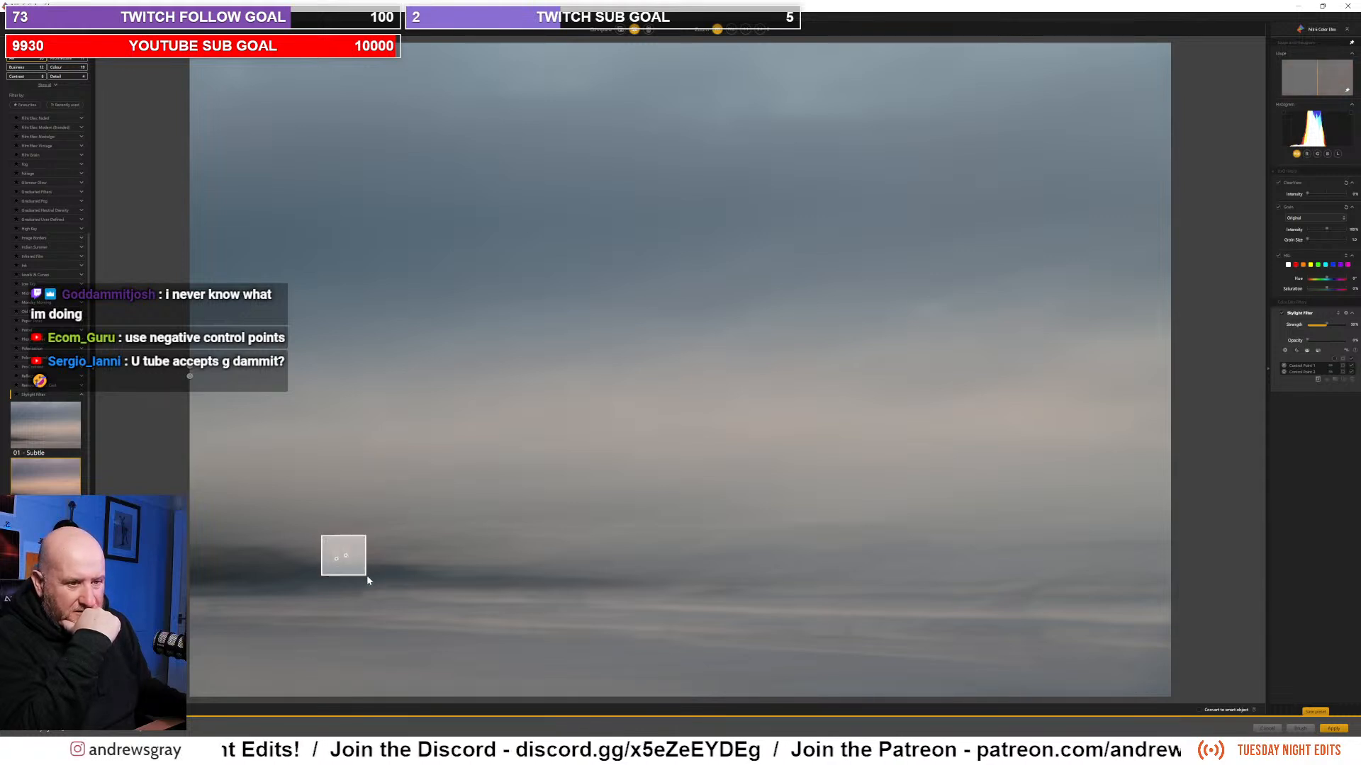
left_click(345, 556)
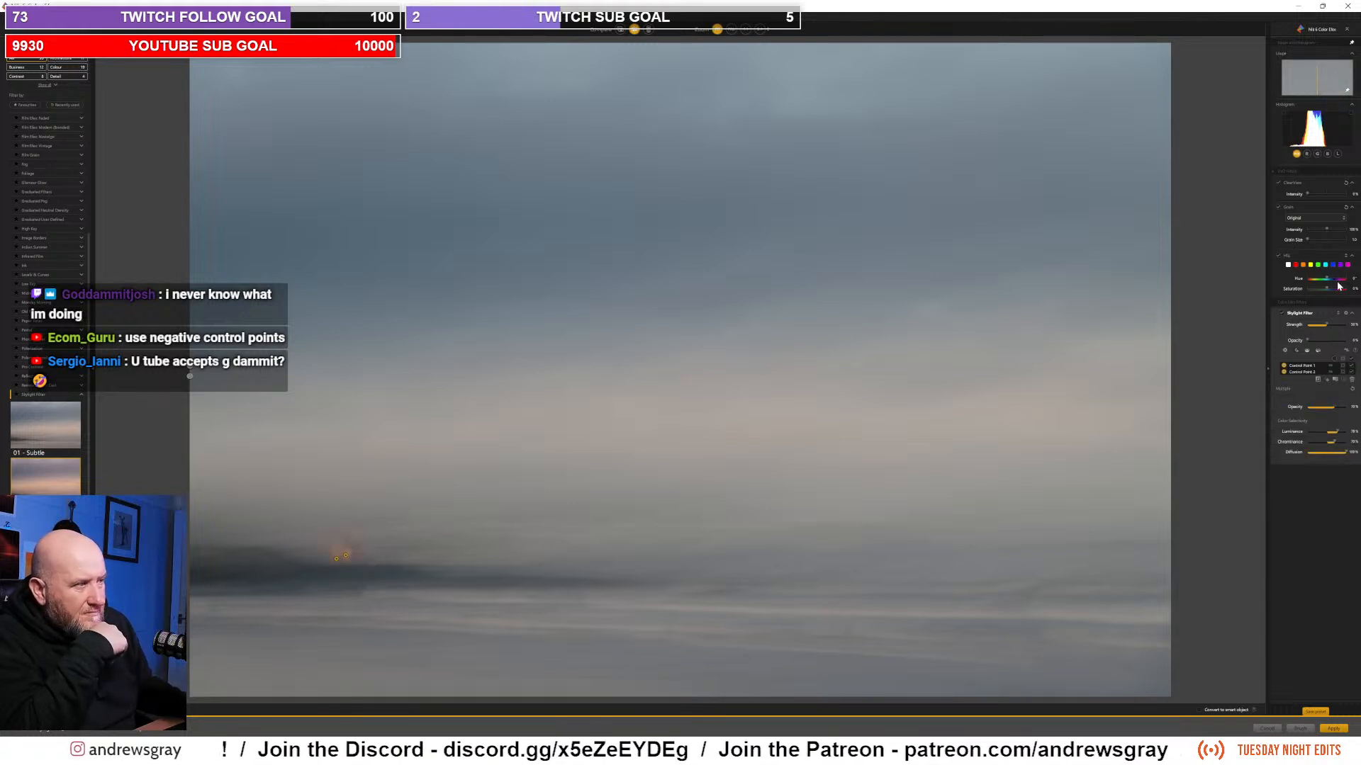
left_click_drag(1328, 282, 1328, 282)
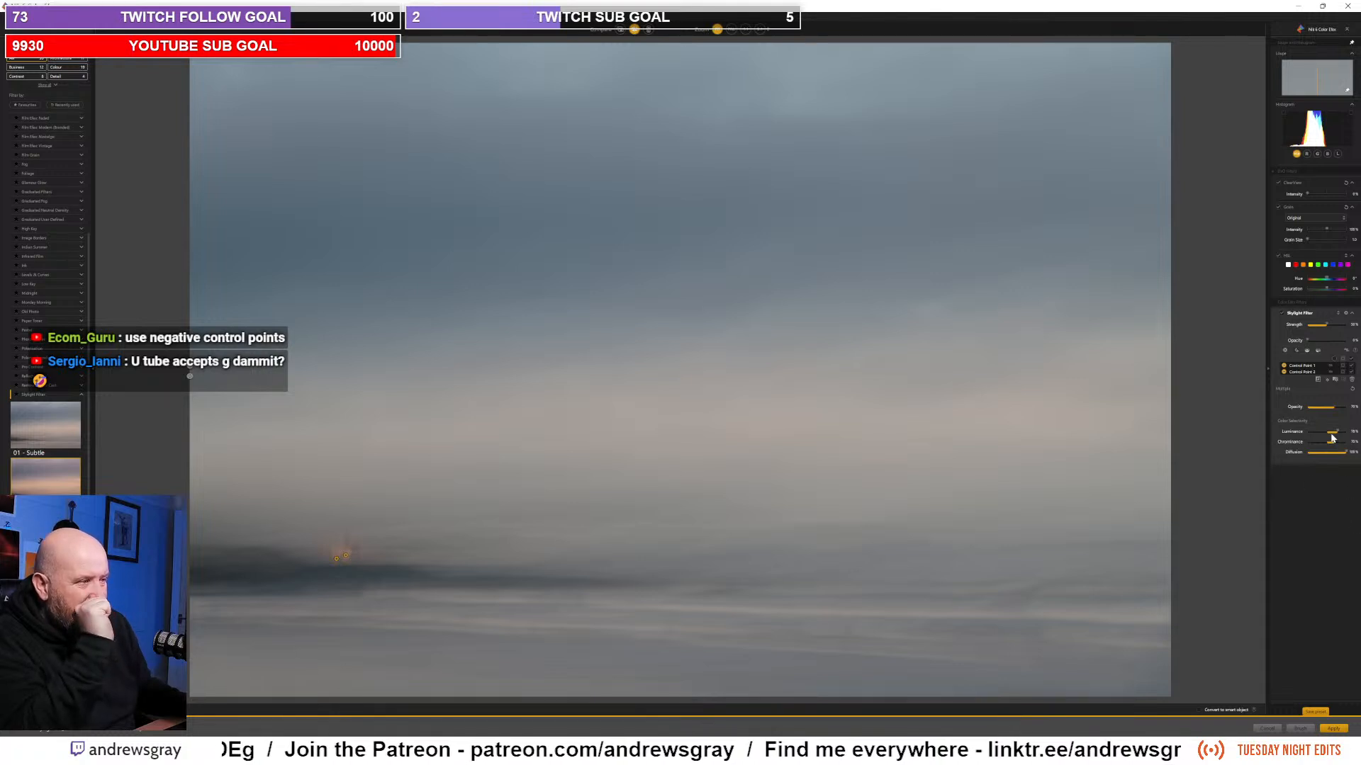
left_click(345, 556)
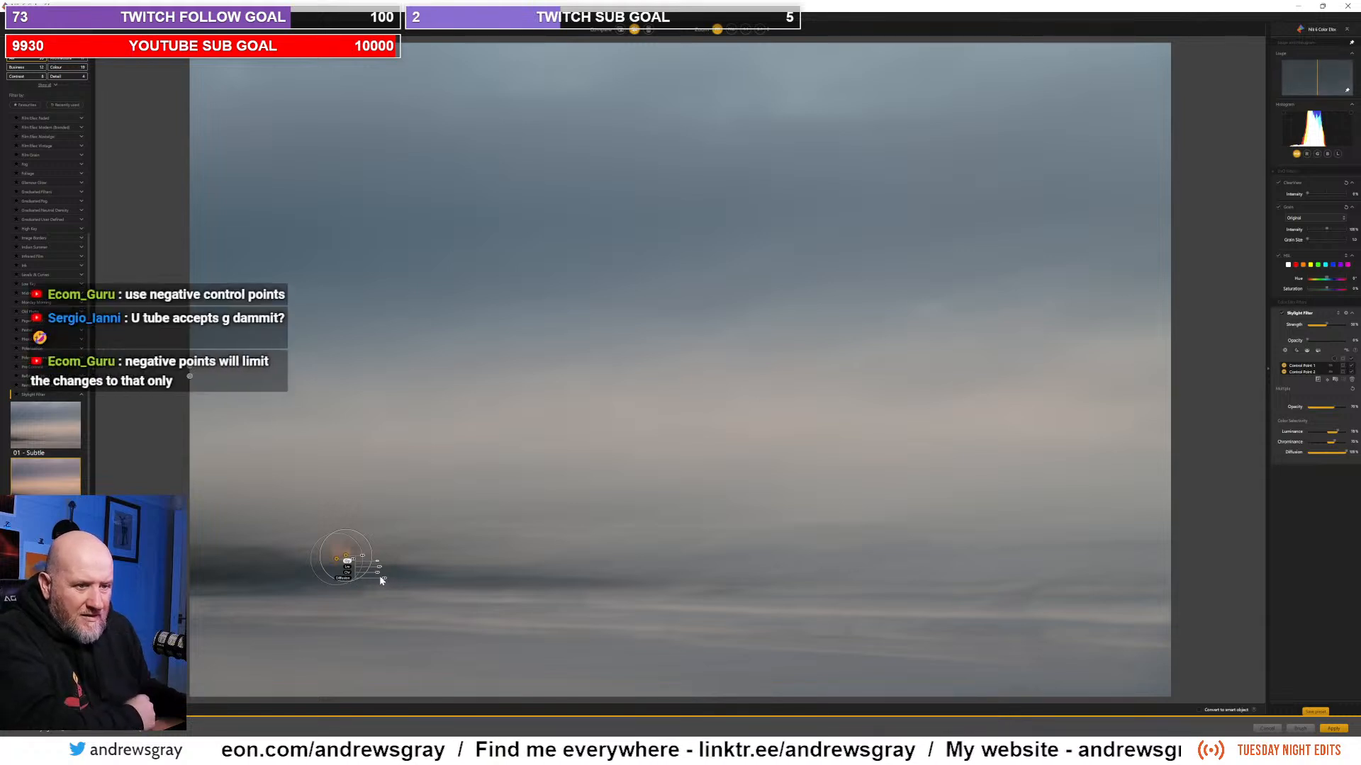
left_click_drag(382, 581, 382, 580)
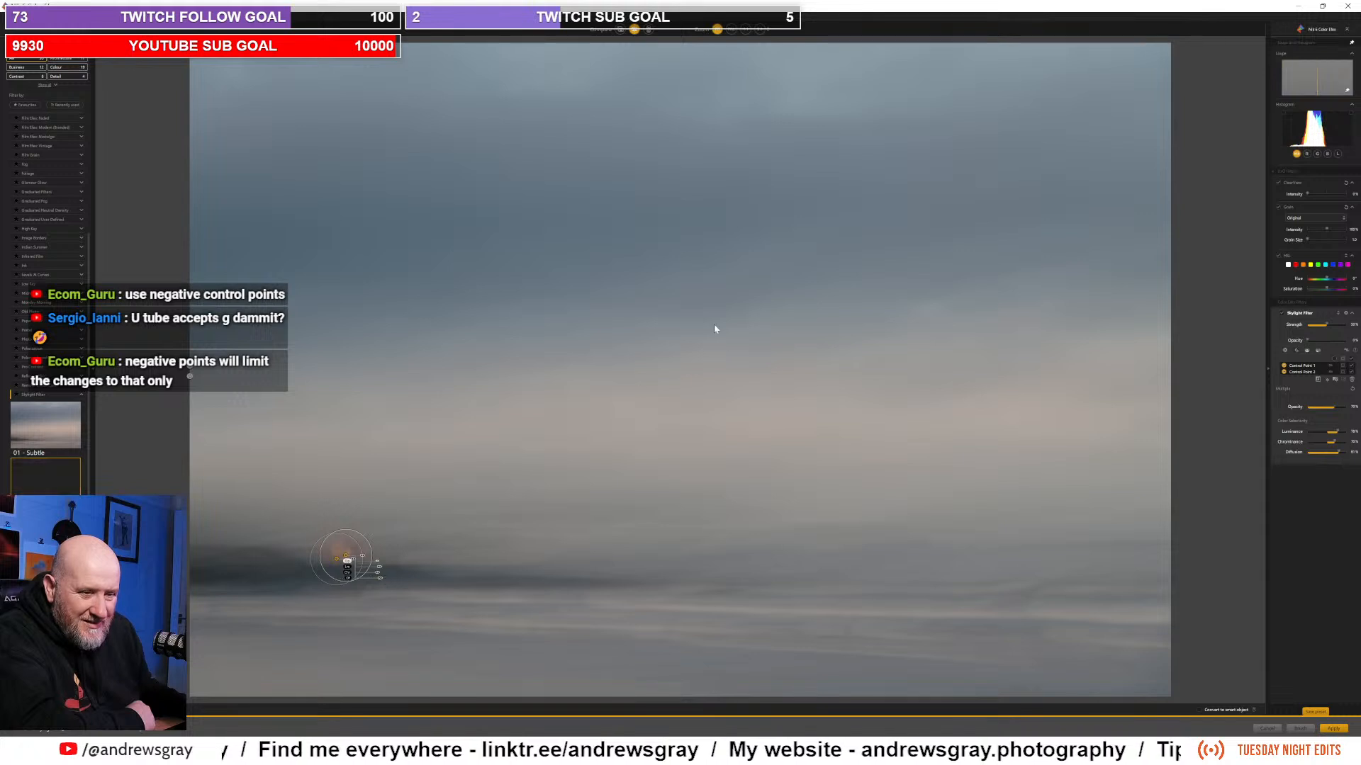
Step: Apply the Skylight Filter to return to Photoshop and lower the new filter layer's opacity to 62%
left_click(547, 261)
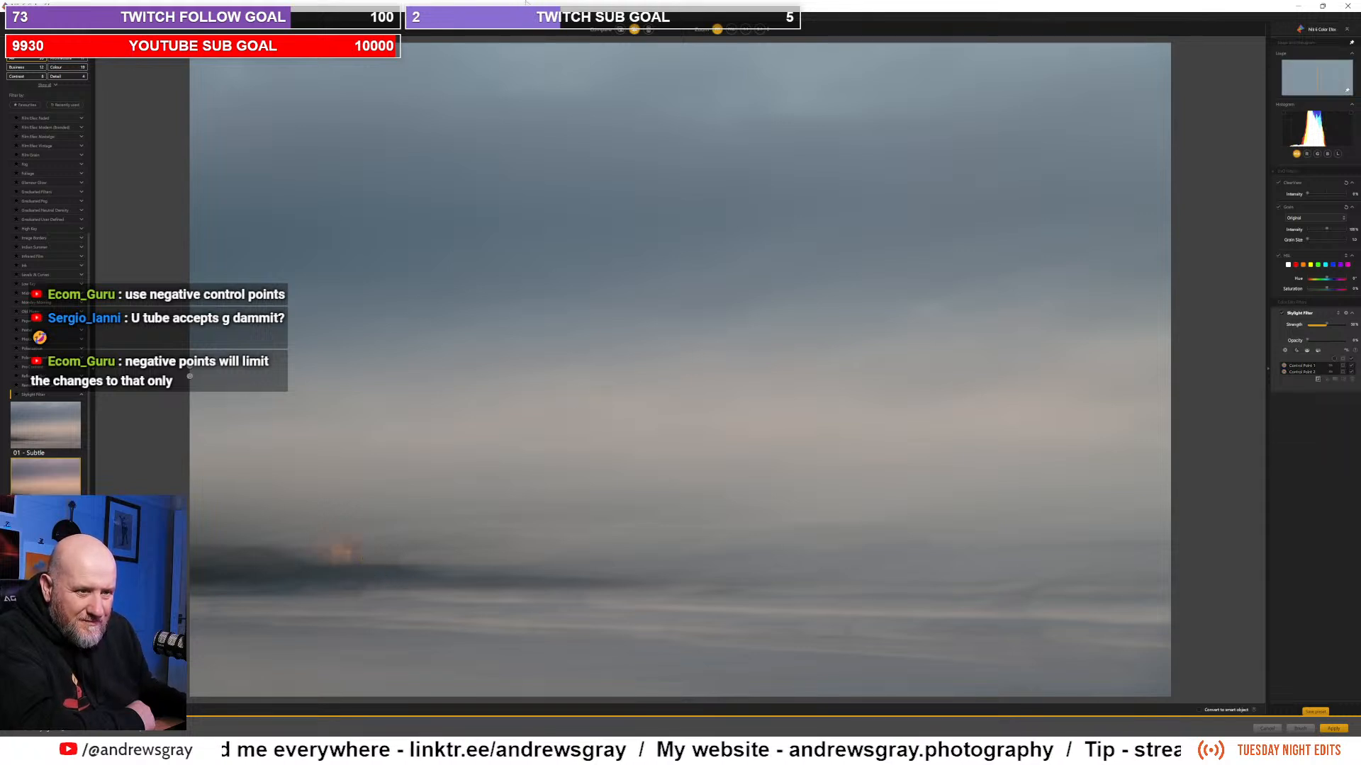
left_click(1333, 728)
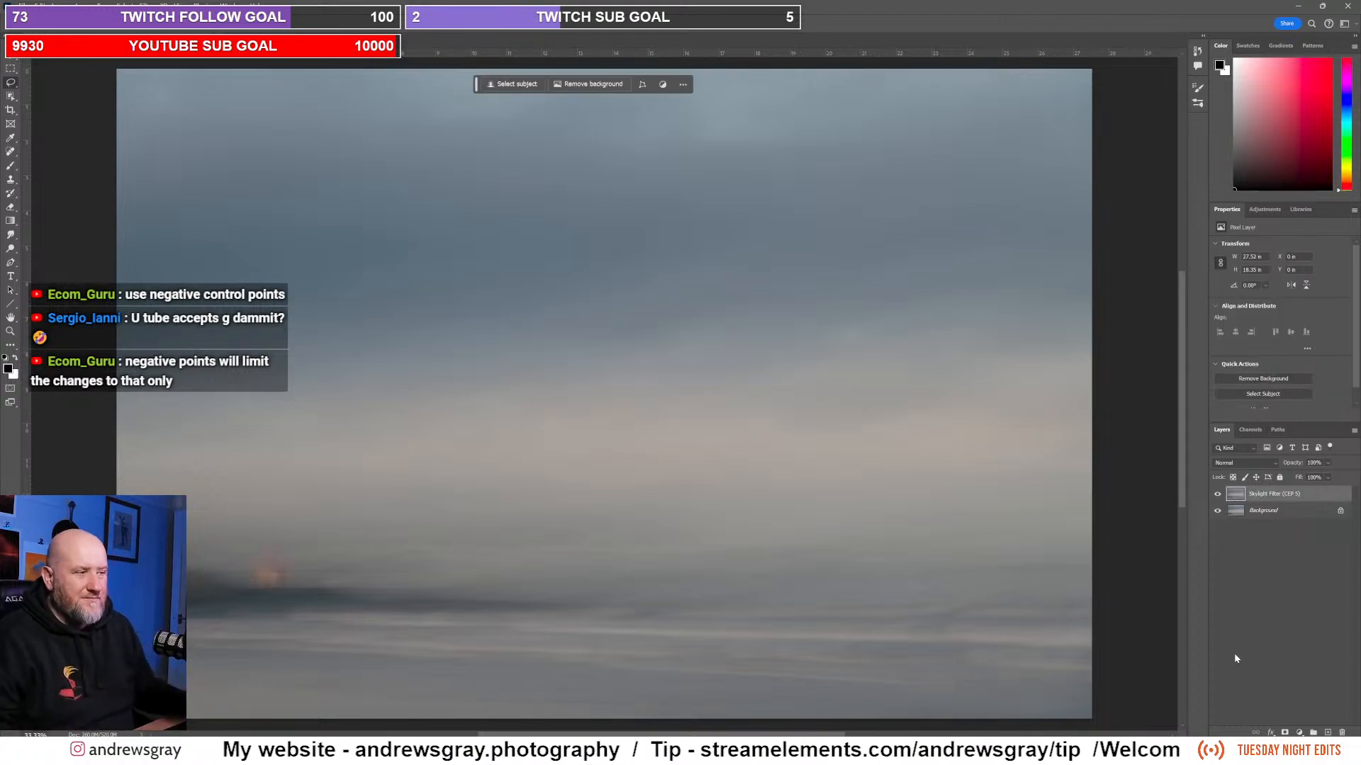
left_click(1331, 476)
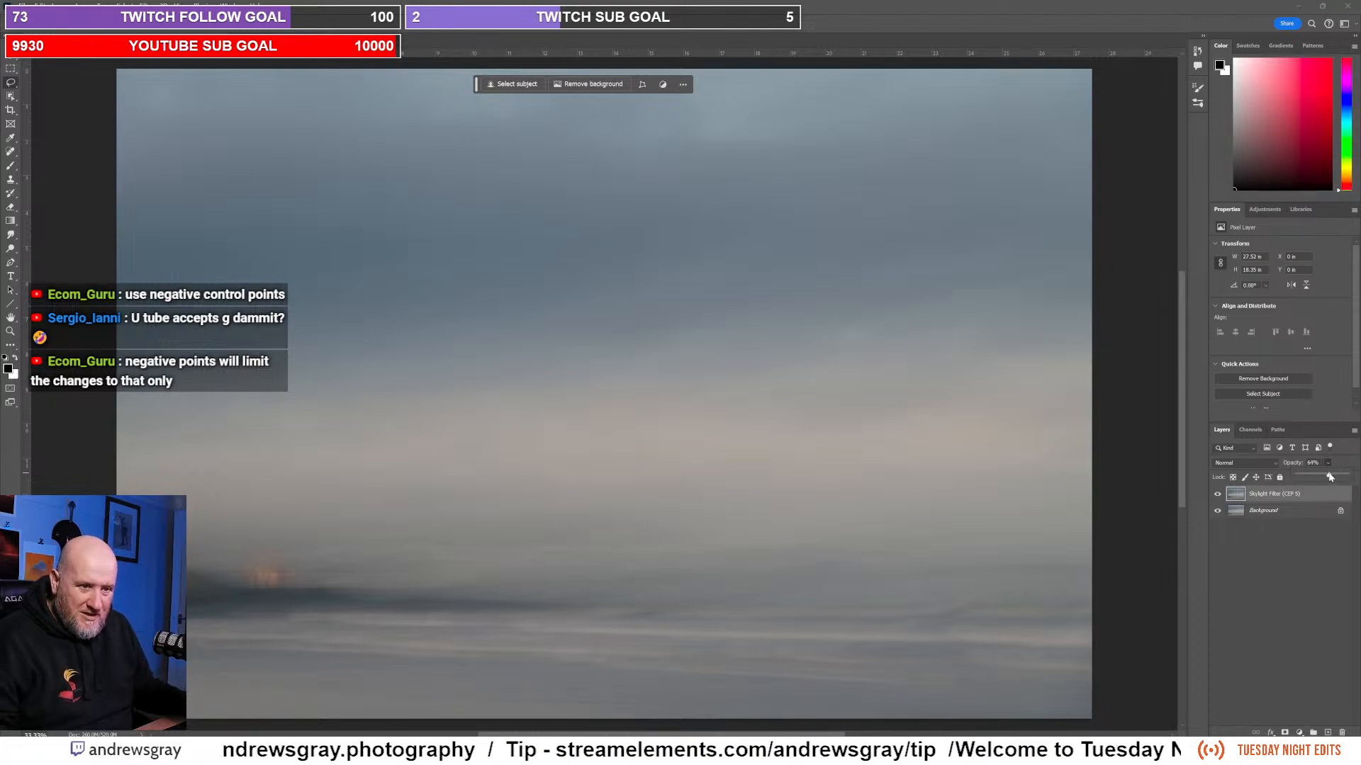
left_click_drag(1329, 477, 1327, 476)
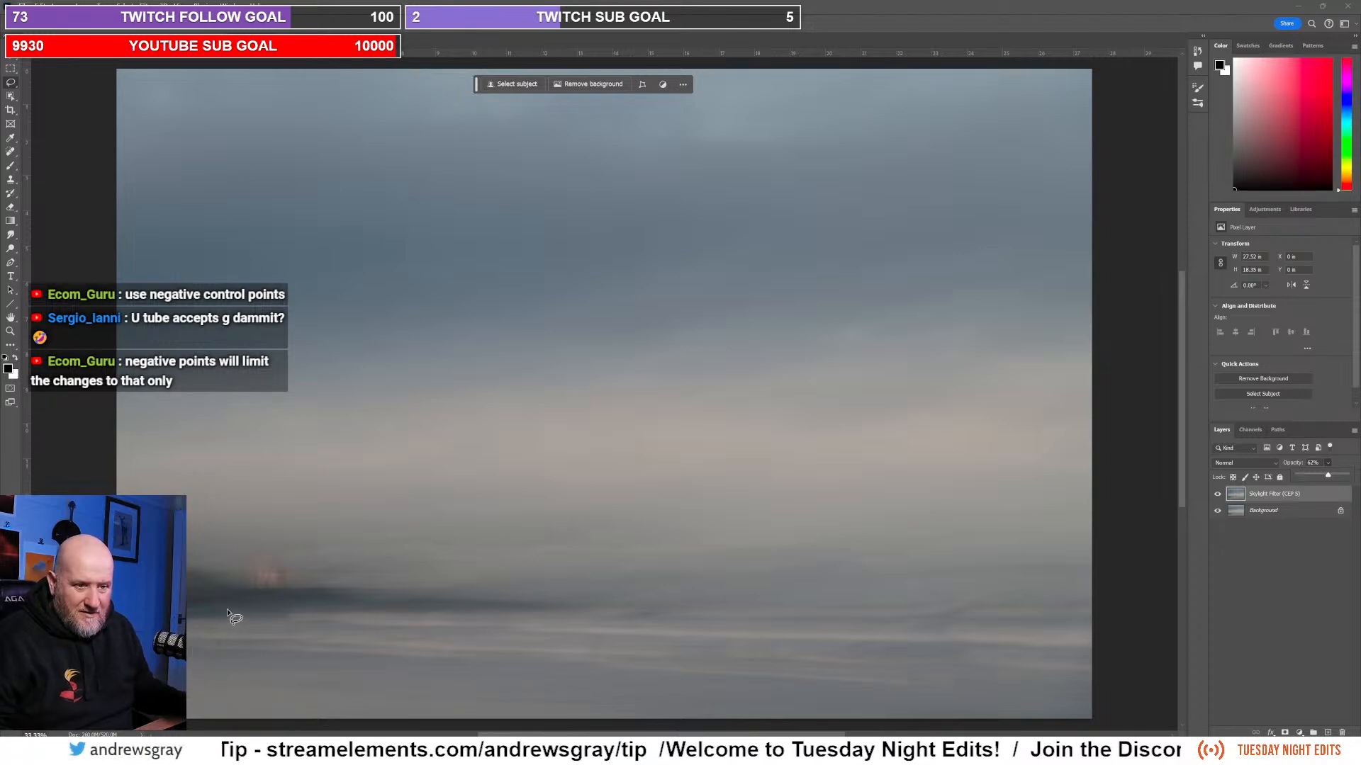
Step: Add a black layer mask to the Skylight Filter layer to hide its whole effect
scroll(191, 666, "up", 2)
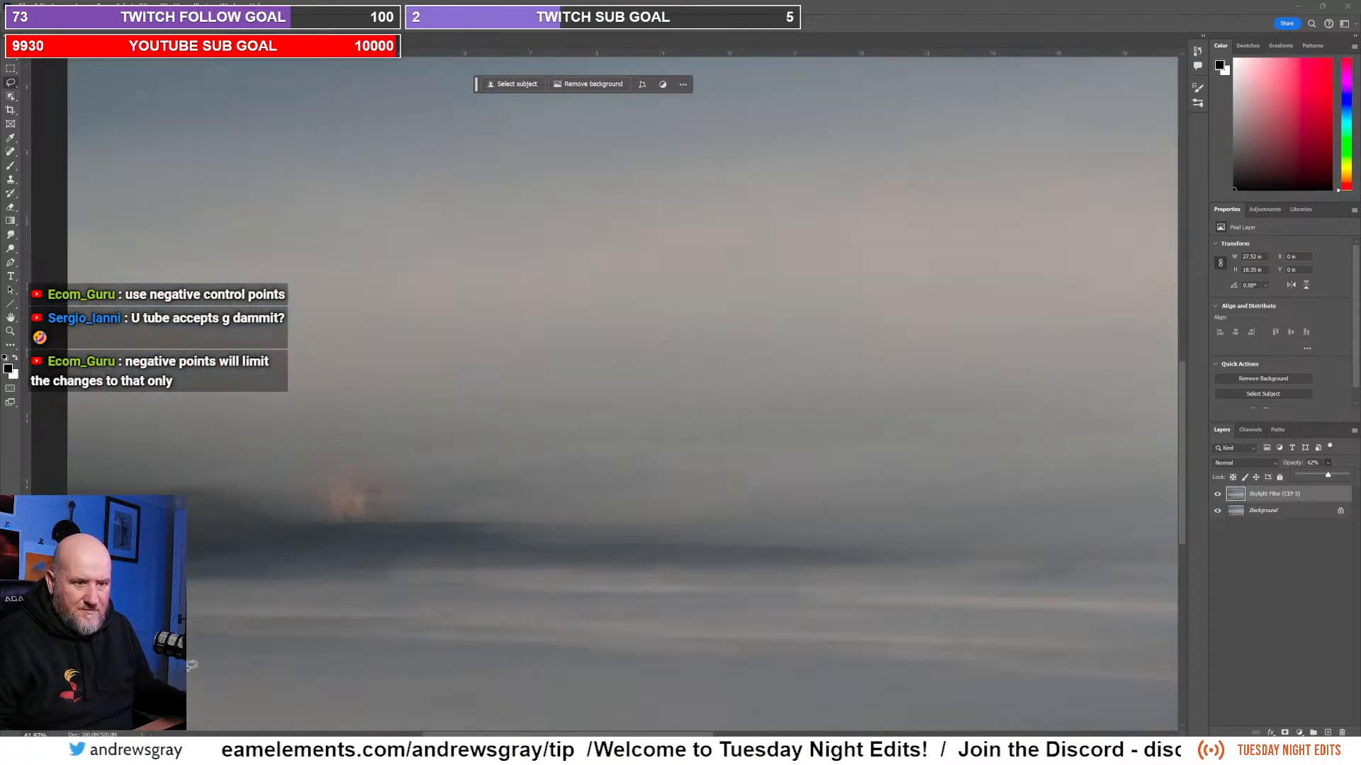
scroll(258, 638, "up", 2)
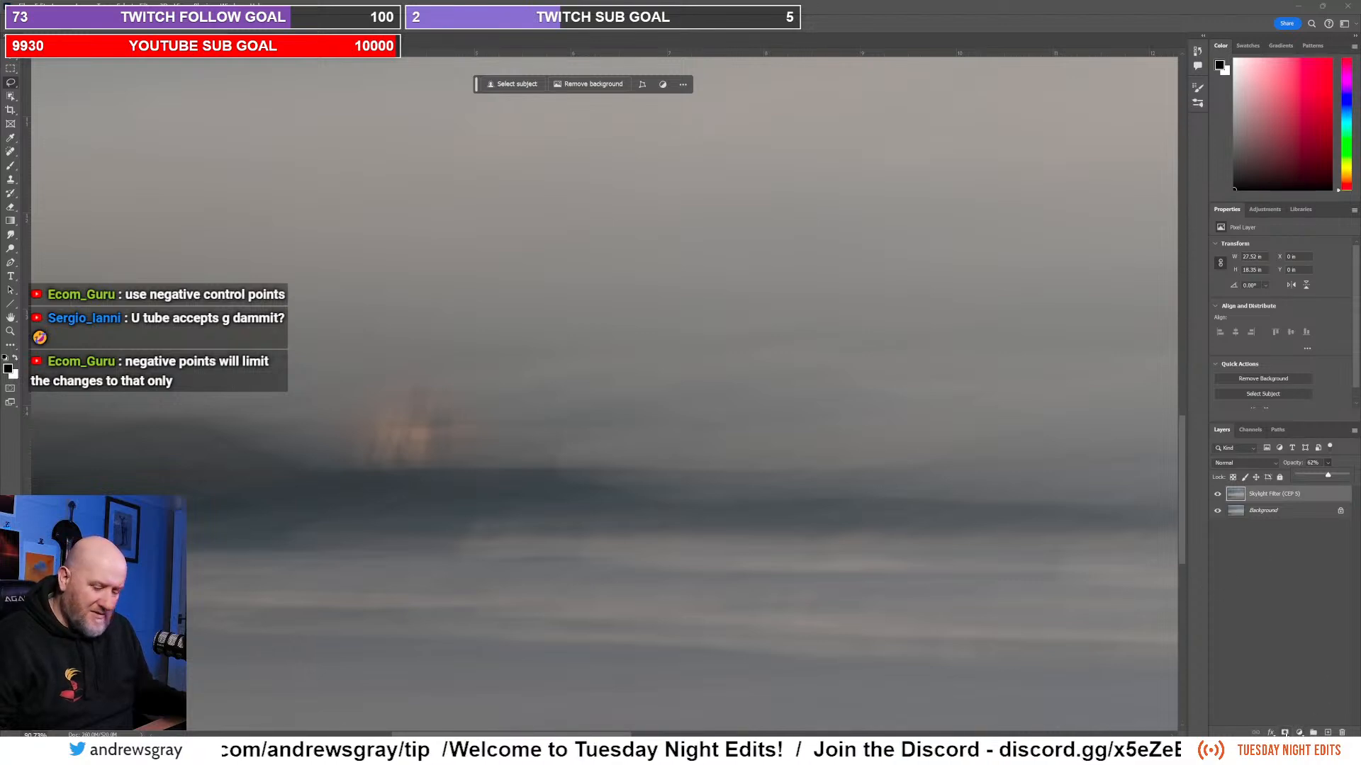
left_click(1284, 733, "alt")
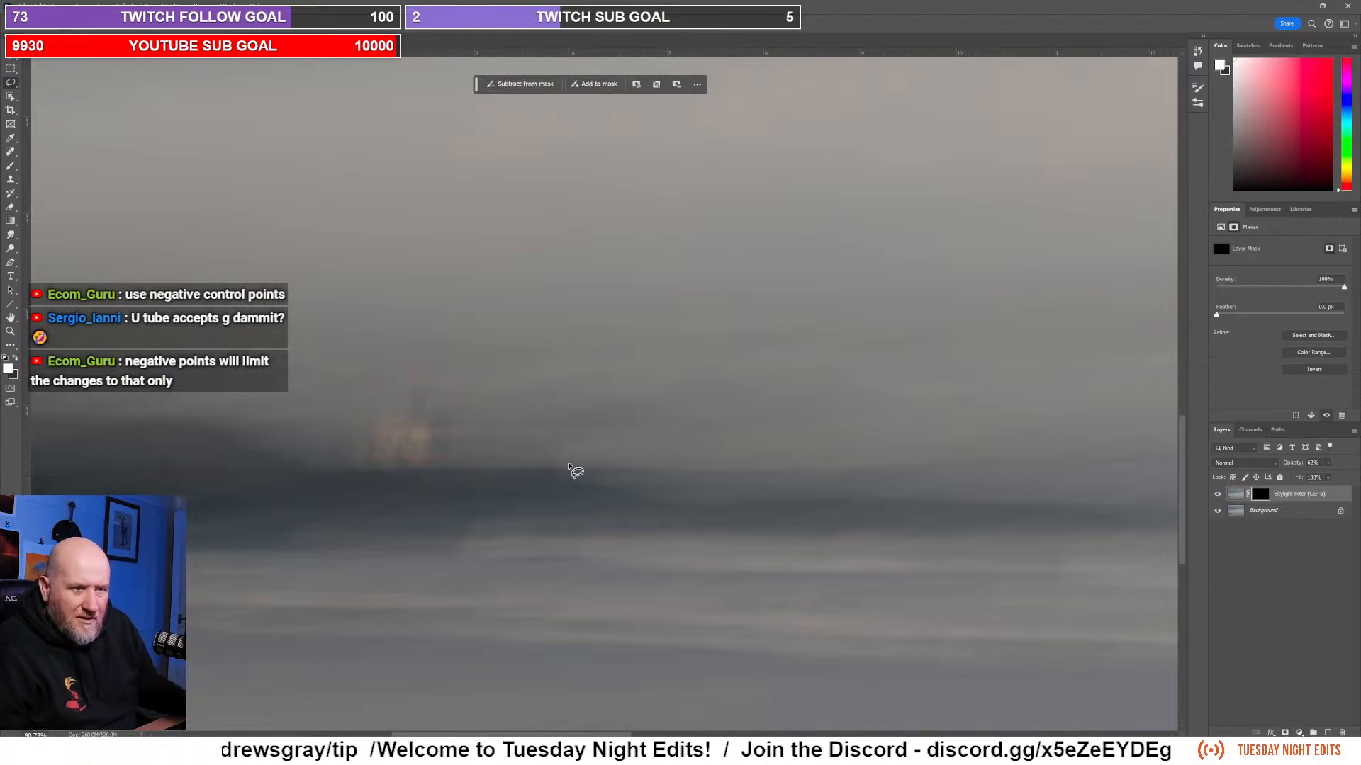
Step: With a small white brush, paint on the mask over the pale headland spot to reveal the warm glow only there
key("b")
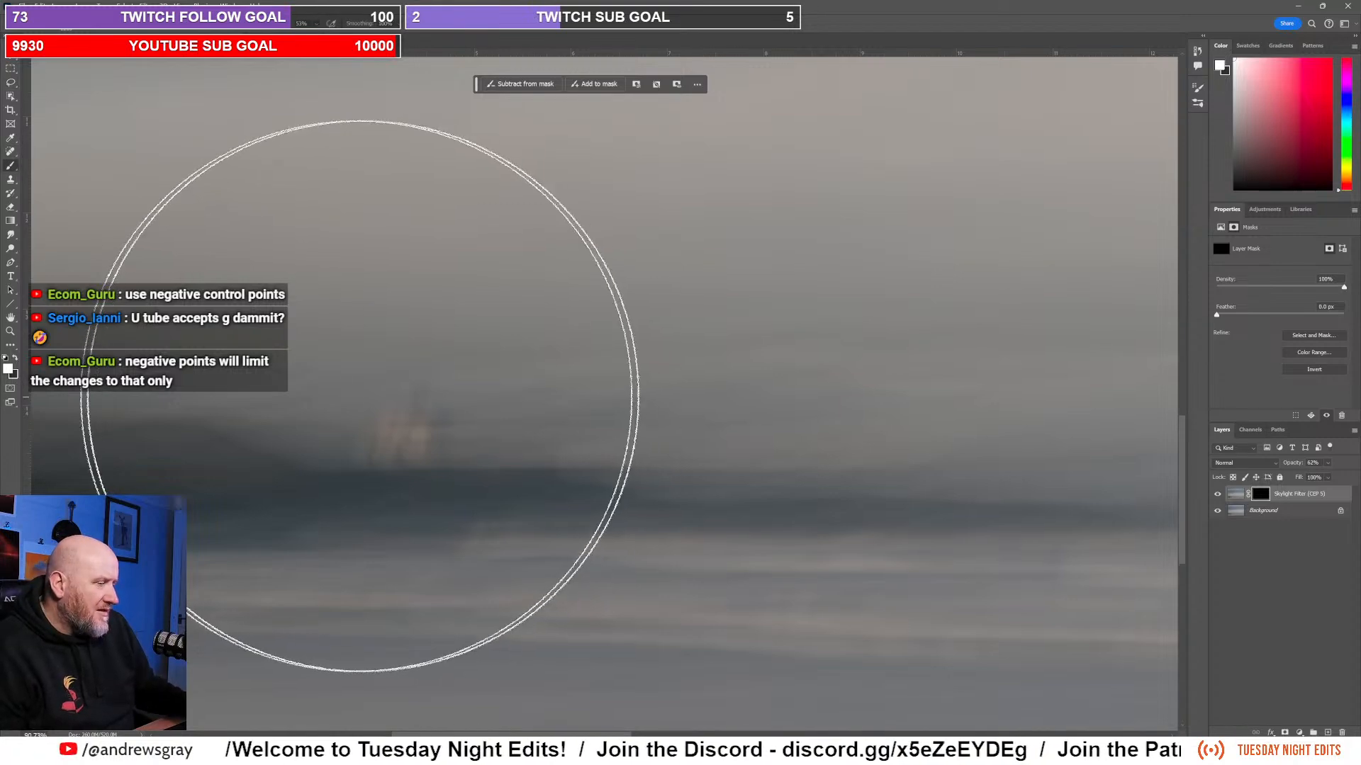
key("bracketleft")
key("bracketleft")
key("bracketleft")
key("bracketleft")
key("bracketleft")
key("bracketleft")
key("bracketleft")
key("bracketleft")
key("bracketleft")
key("bracketleft")
key("bracketleft")
key("bracketleft")
key("bracketleft")
key("bracketleft")
key("bracketleft")
key("bracketleft")
key("bracketleft")
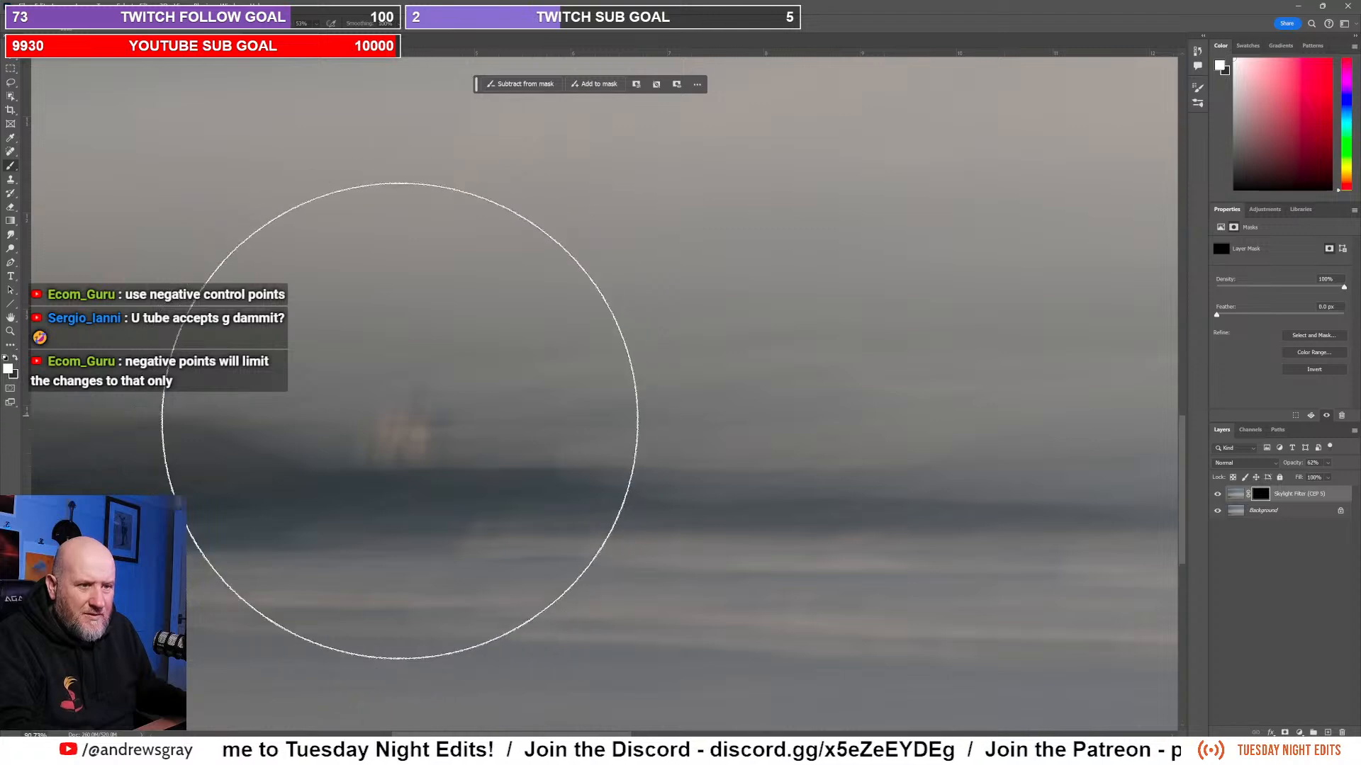
key("bracketleft")
key("bracketleft")
key("bracketleft")
key("bracketleft")
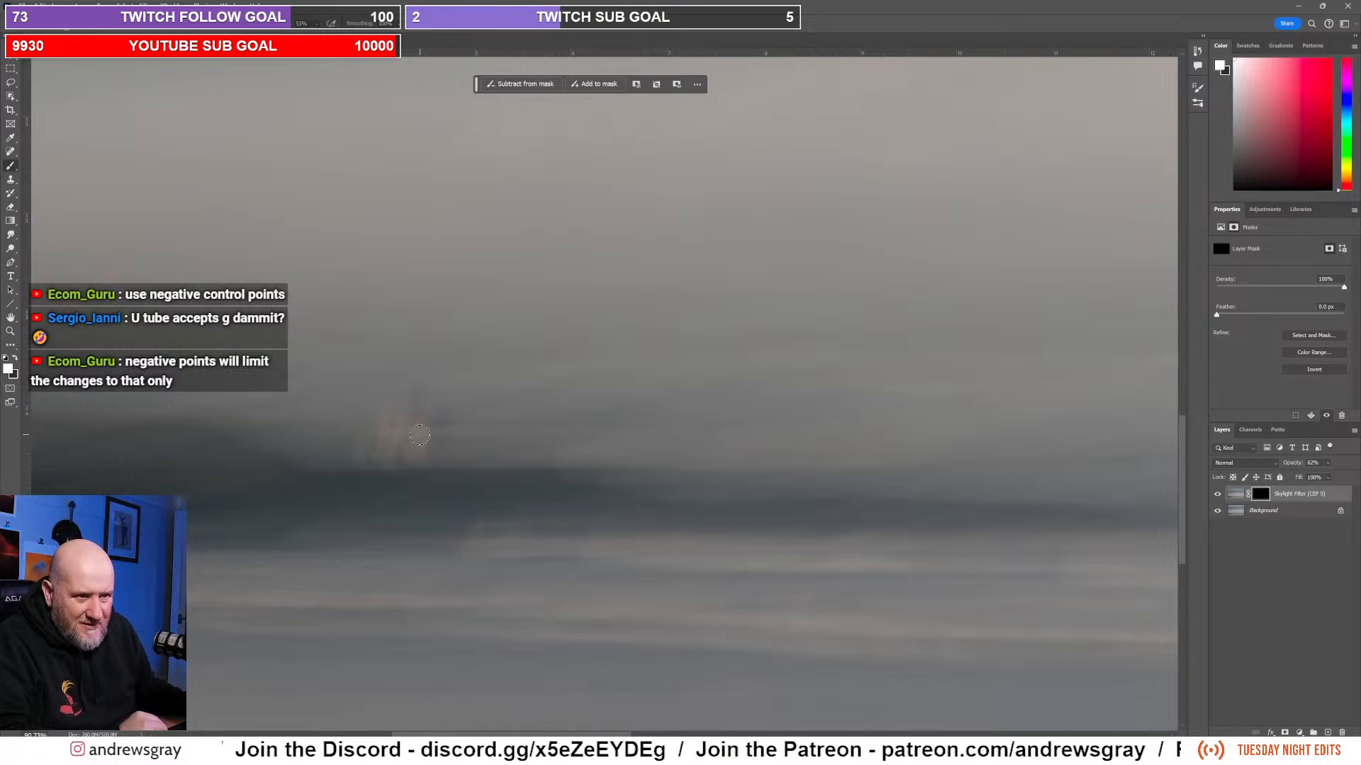
left_click_drag(418, 455, 396, 453)
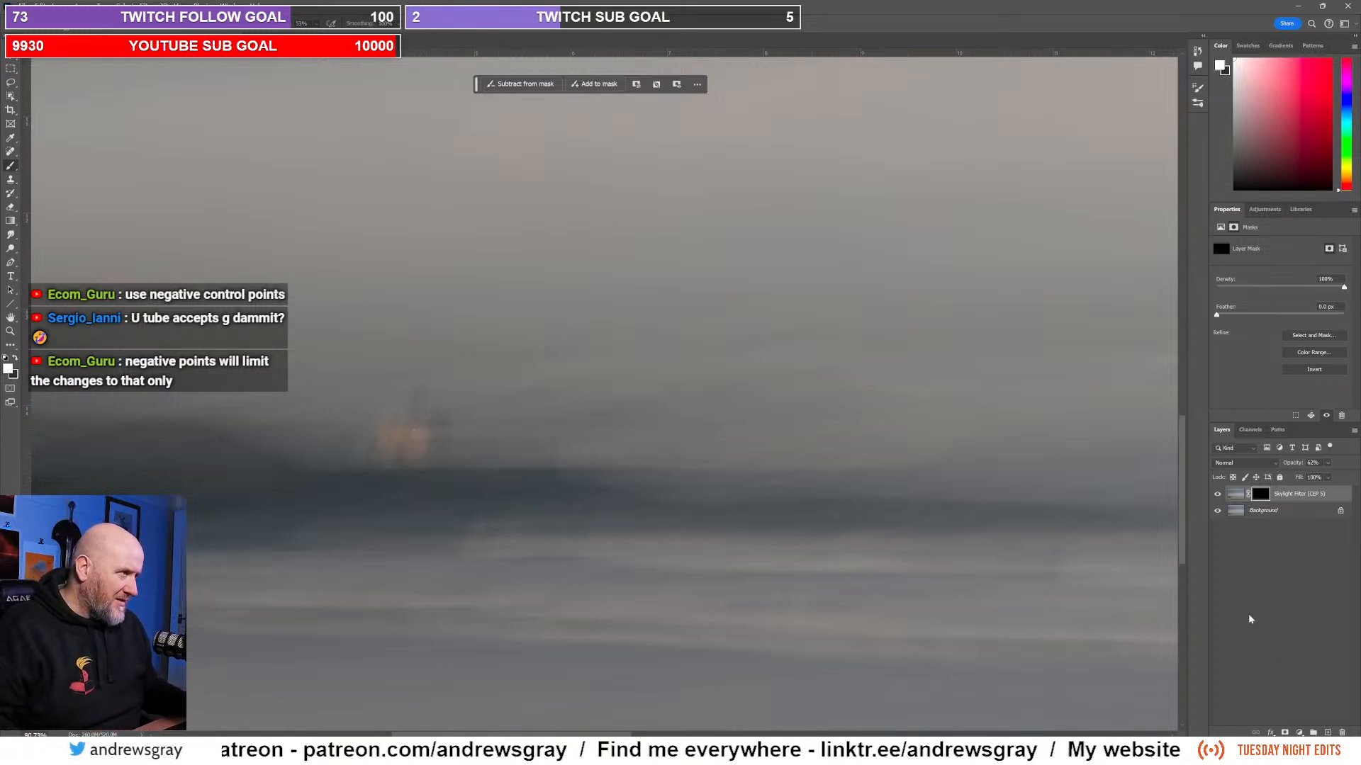
Step: Add a Hue/Saturation adjustment layer above the Skylight Filter layer with hue +7 and saturation +25
left_click(1267, 210)
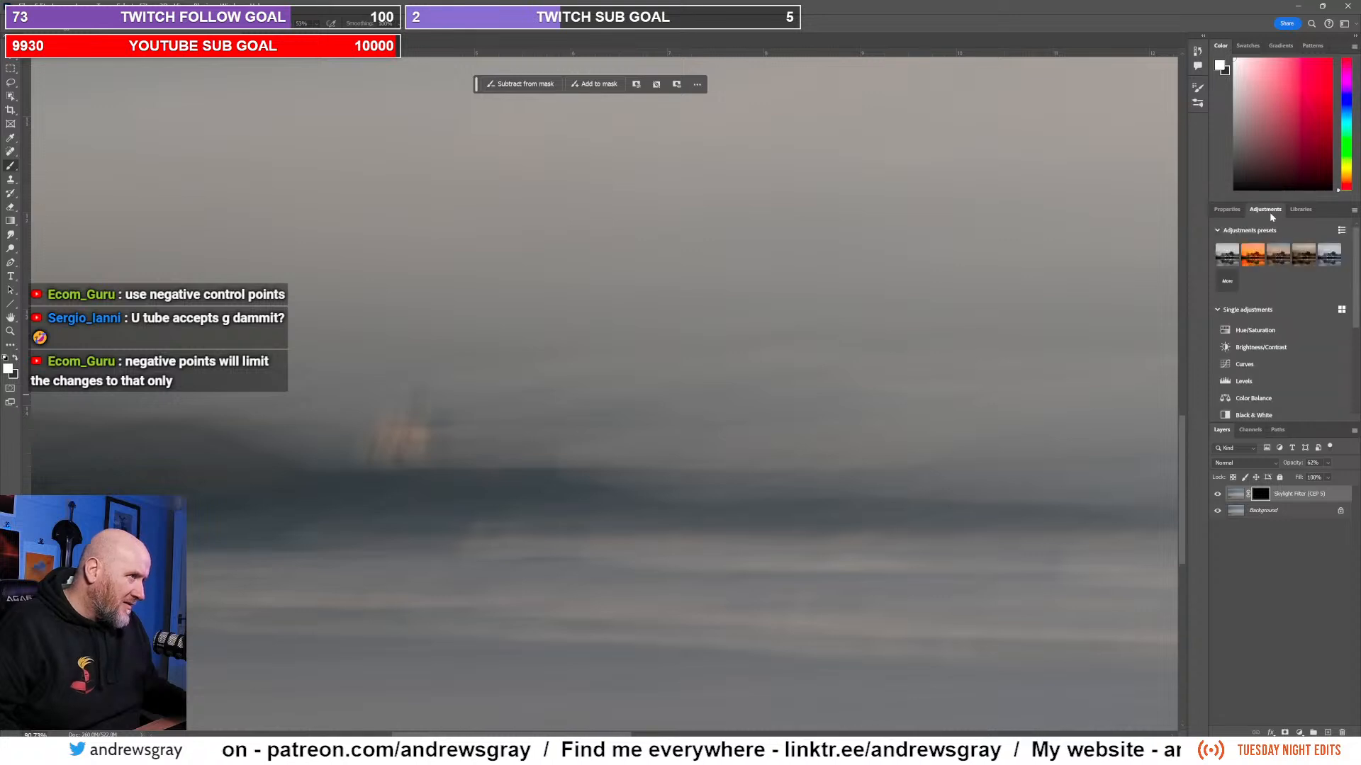
left_click(1264, 332)
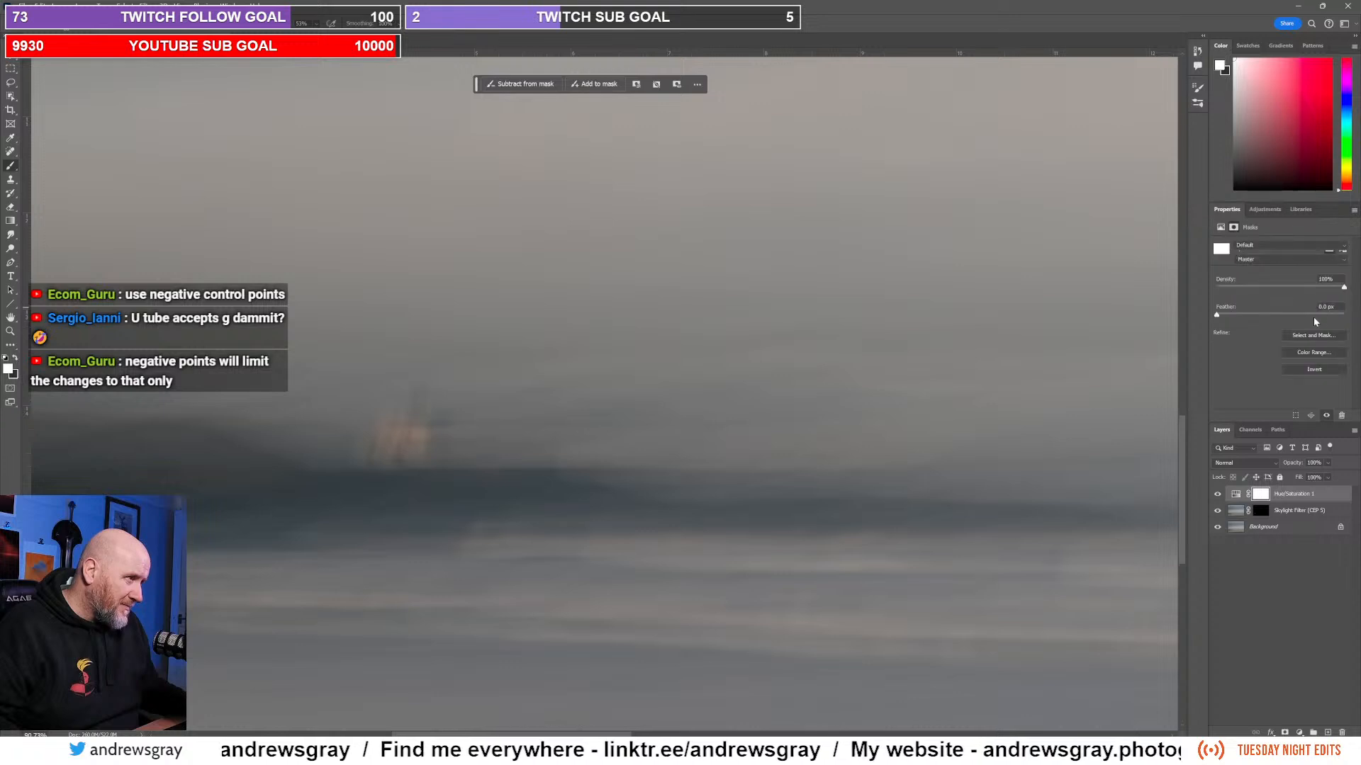
left_click_drag(1281, 287, 1262, 286)
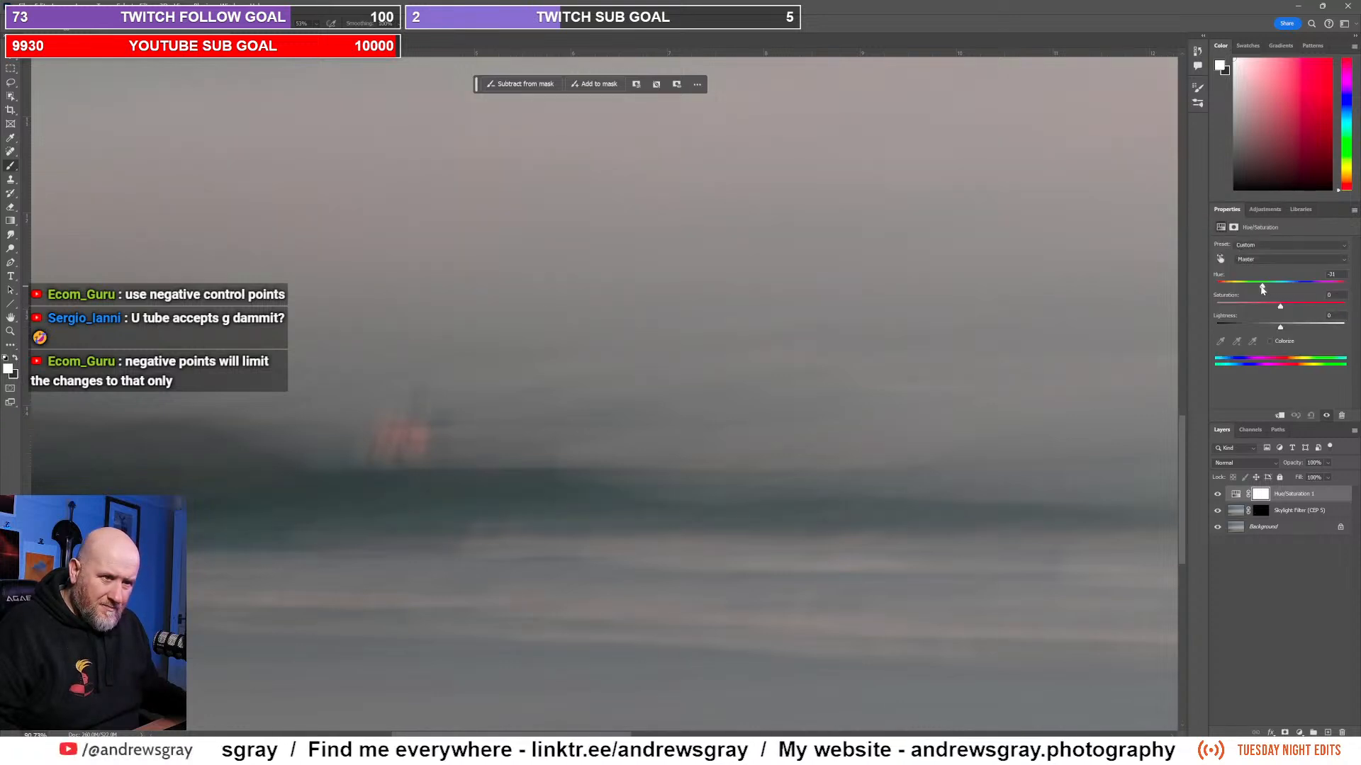
left_click(1284, 284)
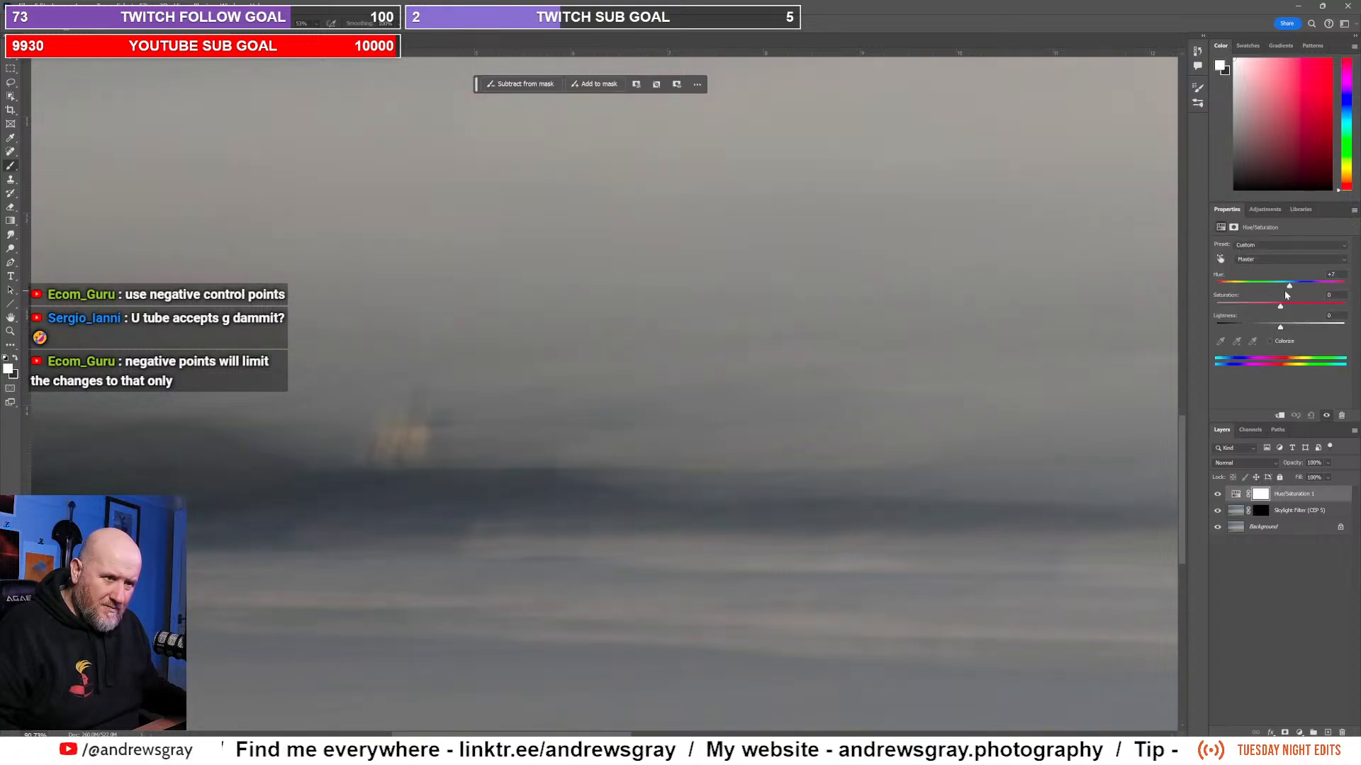
left_click_drag(1282, 295, 1279, 294)
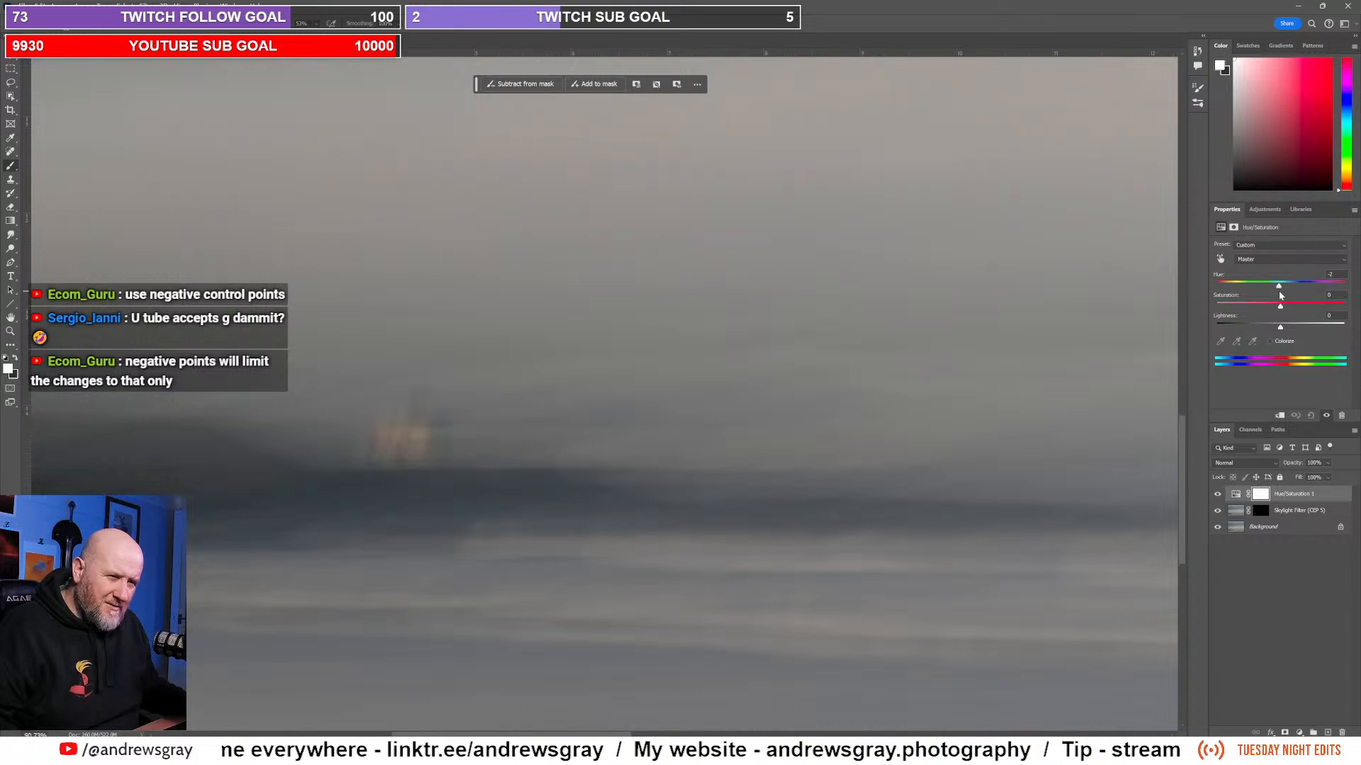
left_click_drag(1279, 294, 1301, 312)
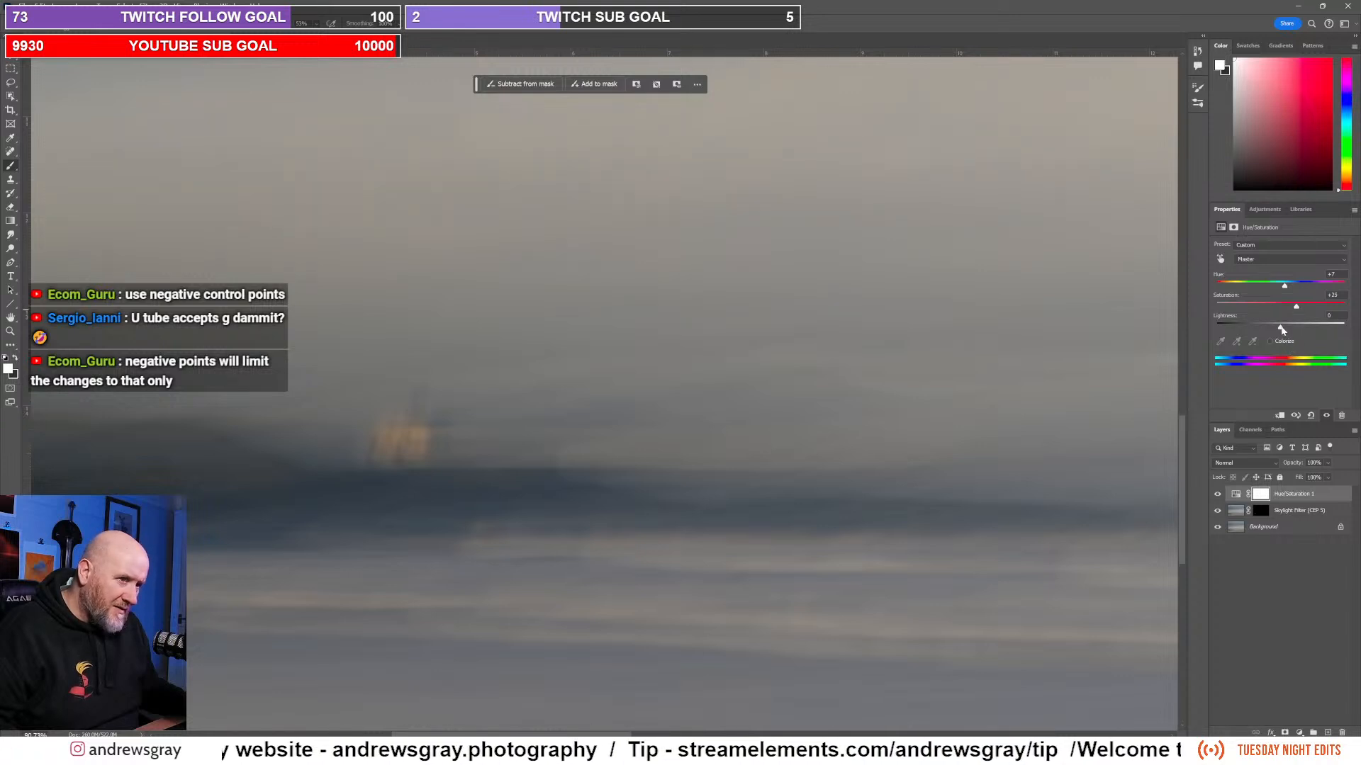
left_click_drag(1281, 328, 1284, 330)
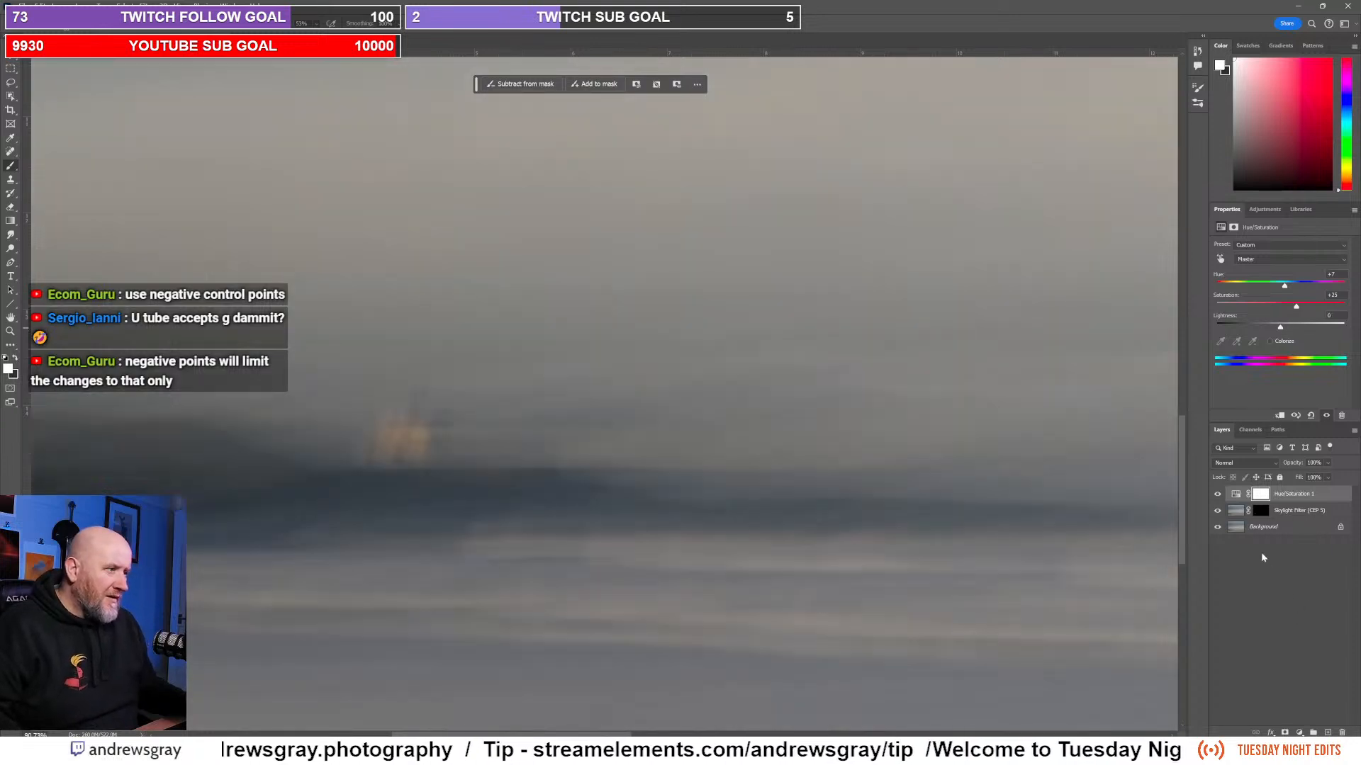
Step: Replace the Hue/Saturation layer's mask with a copy of the Skylight Filter layer's mask and select the adjustment layer
left_click(1263, 512)
left_click_drag(1263, 512, 1261, 494)
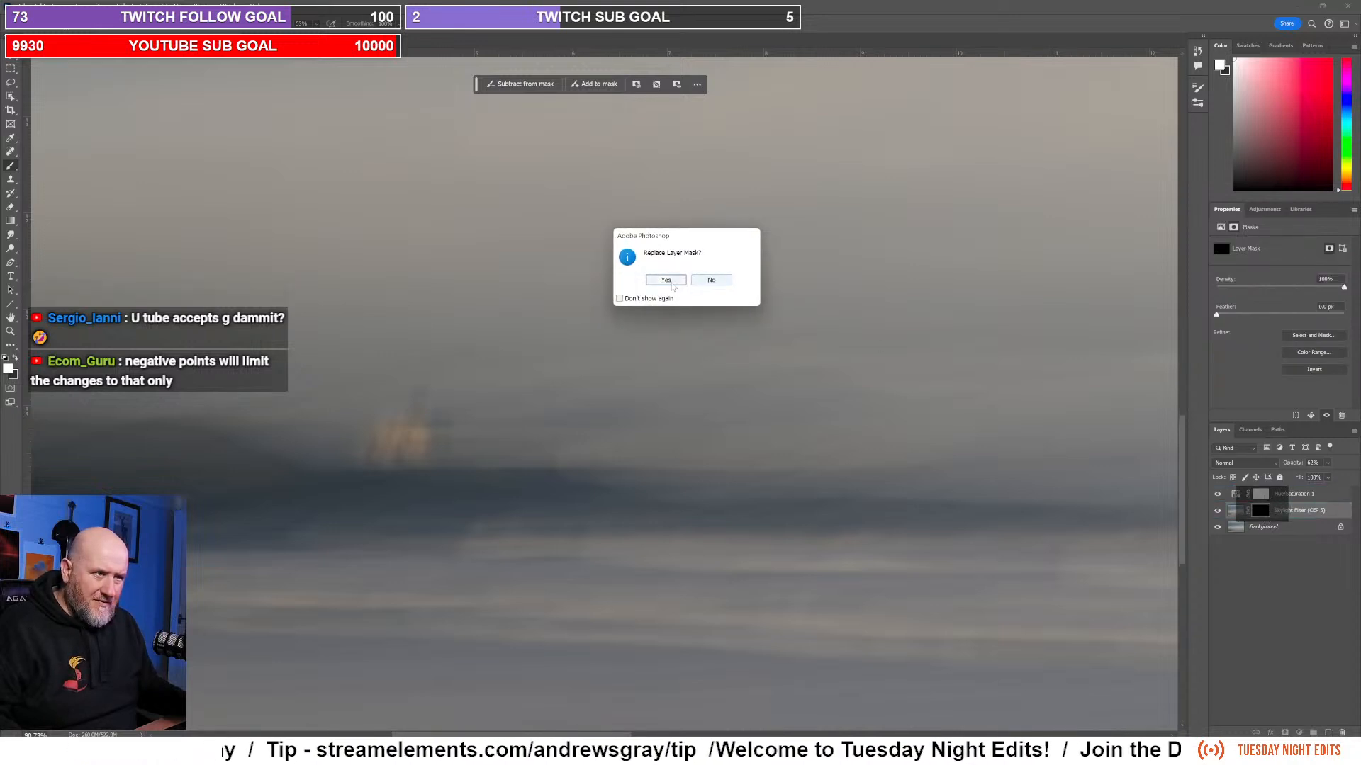
left_click(668, 280)
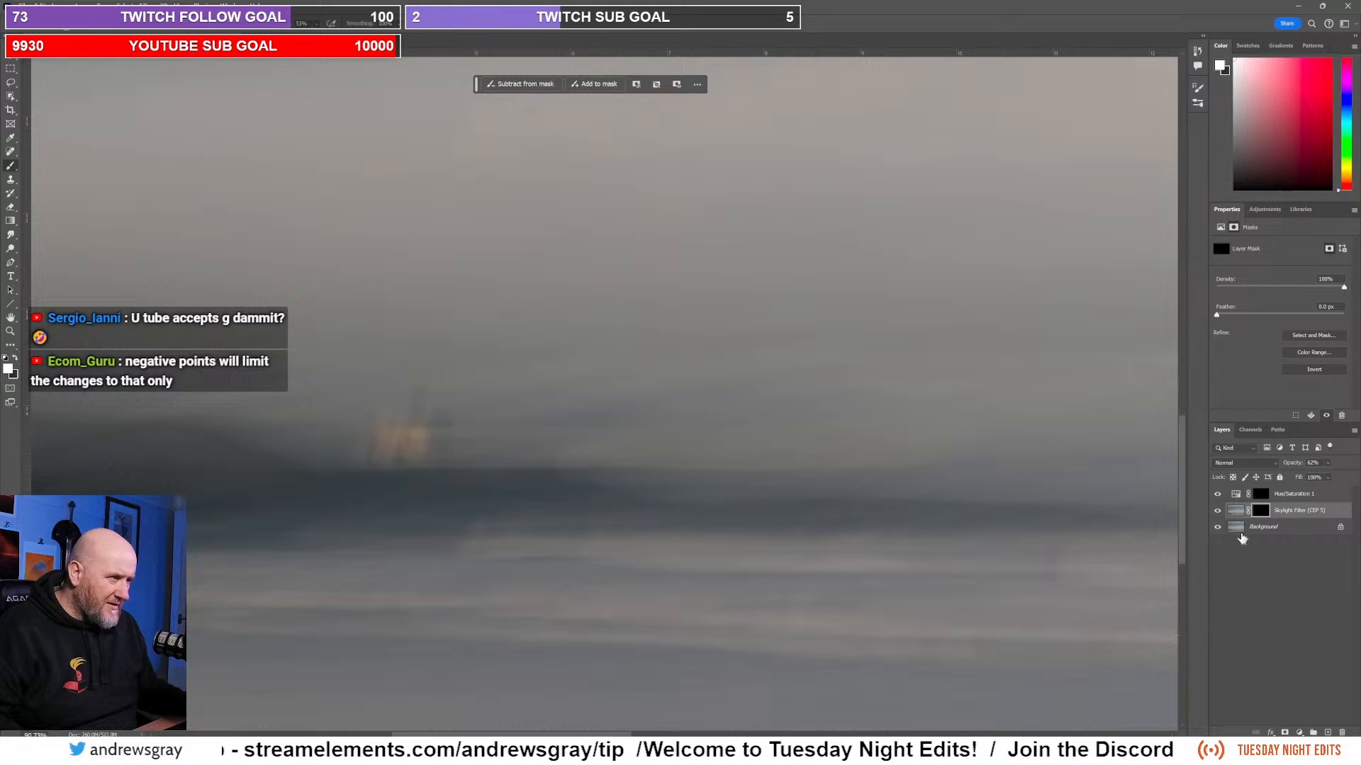
left_click(1269, 496)
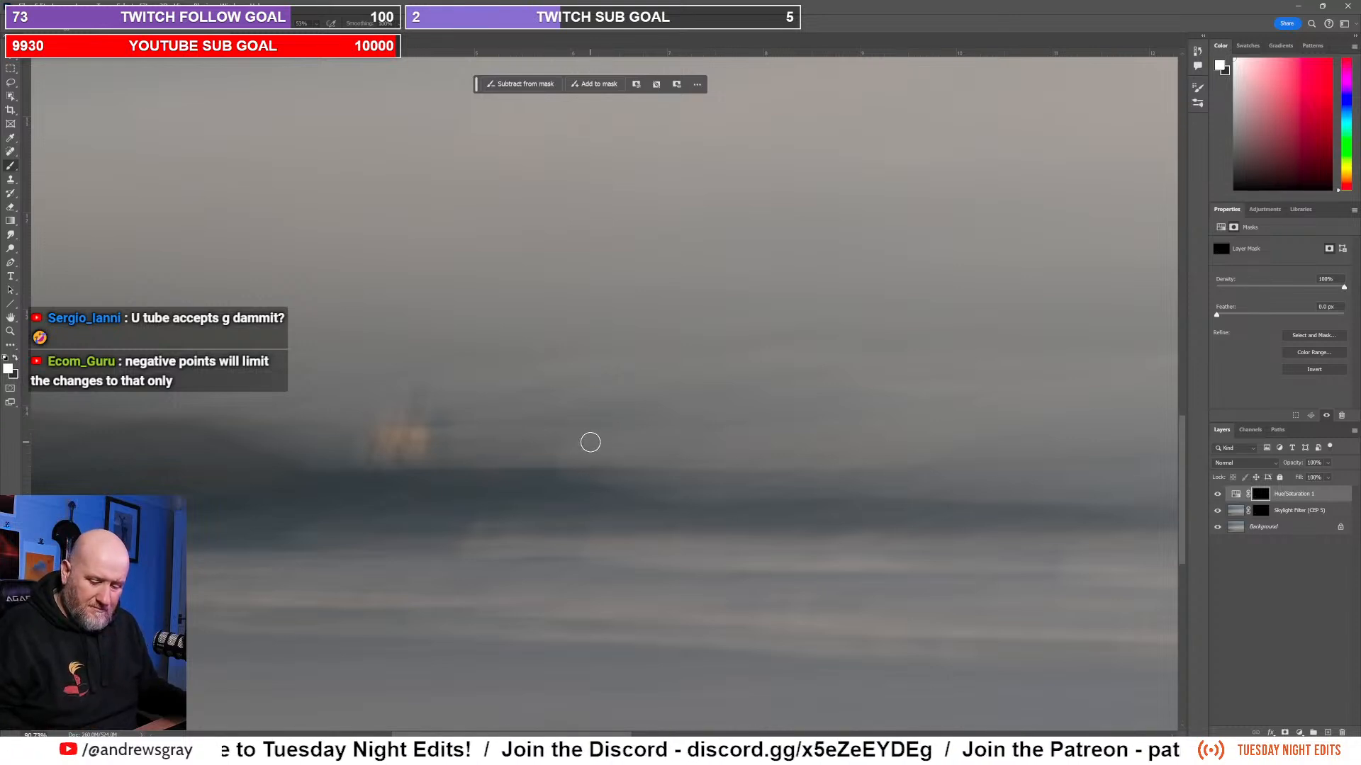
scroll(555, 423, "down", 3)
scroll(560, 420, "down", 3)
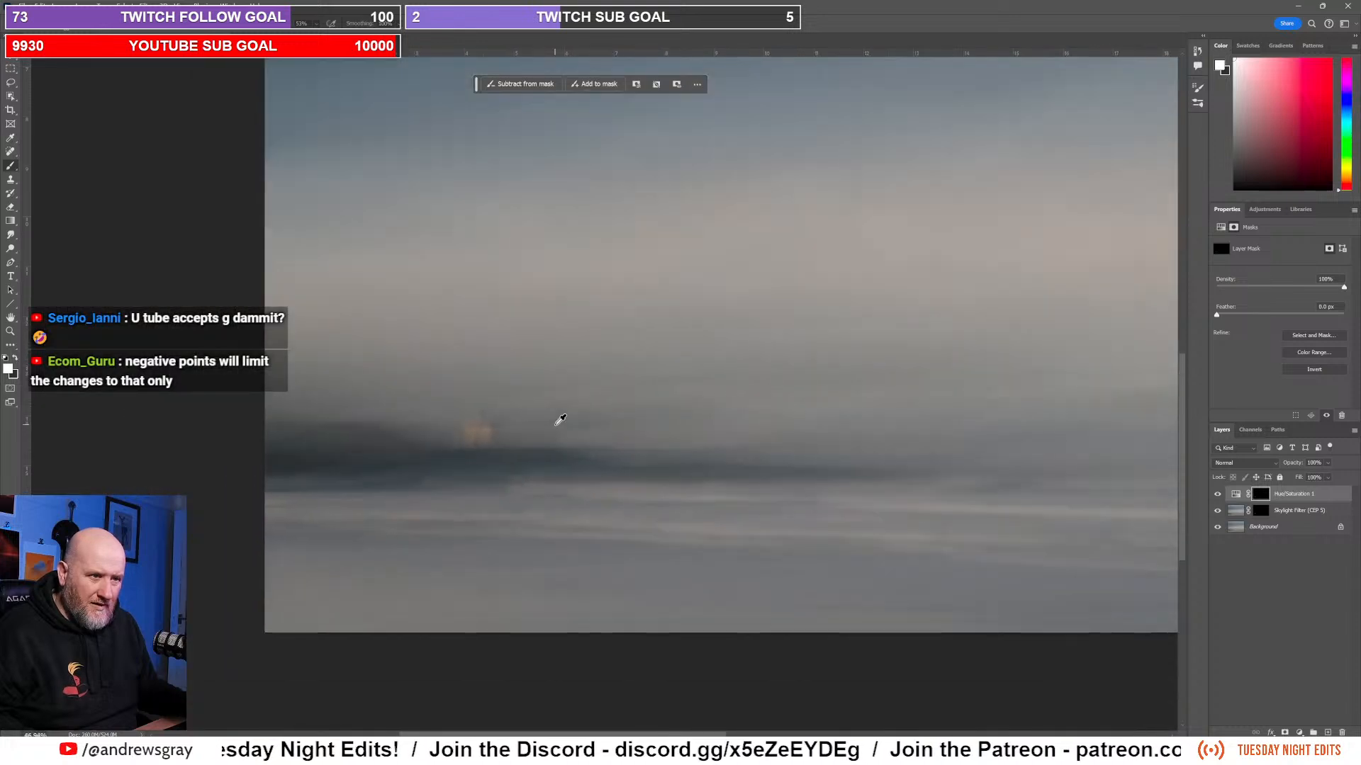
scroll(560, 420, "down", 2)
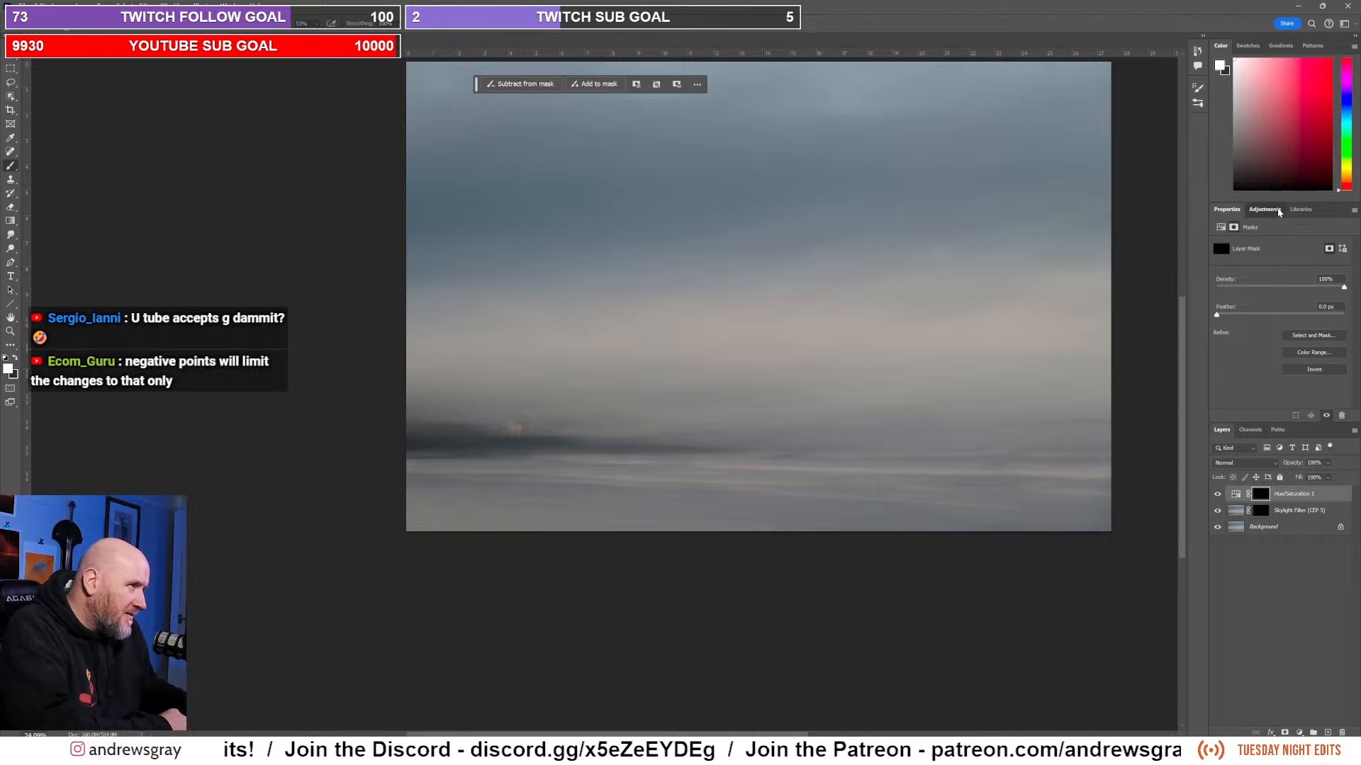
Step: Add a Curves adjustment layer above the Hue/Saturation layer and shape a gentle RGB contrast curve with raised highlights and slightly lowered shadows
left_click(1264, 210)
left_click(1257, 364)
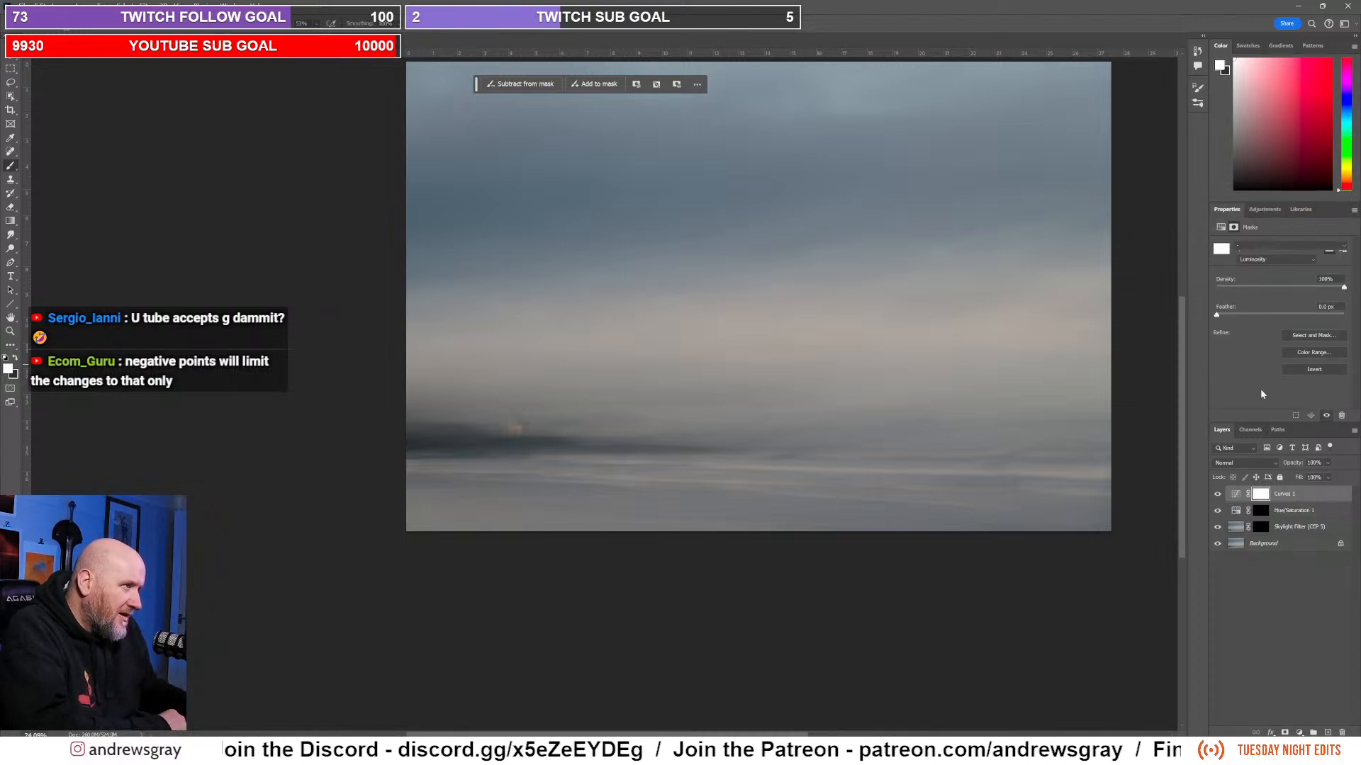
left_click_drag(1309, 302, 1272, 343)
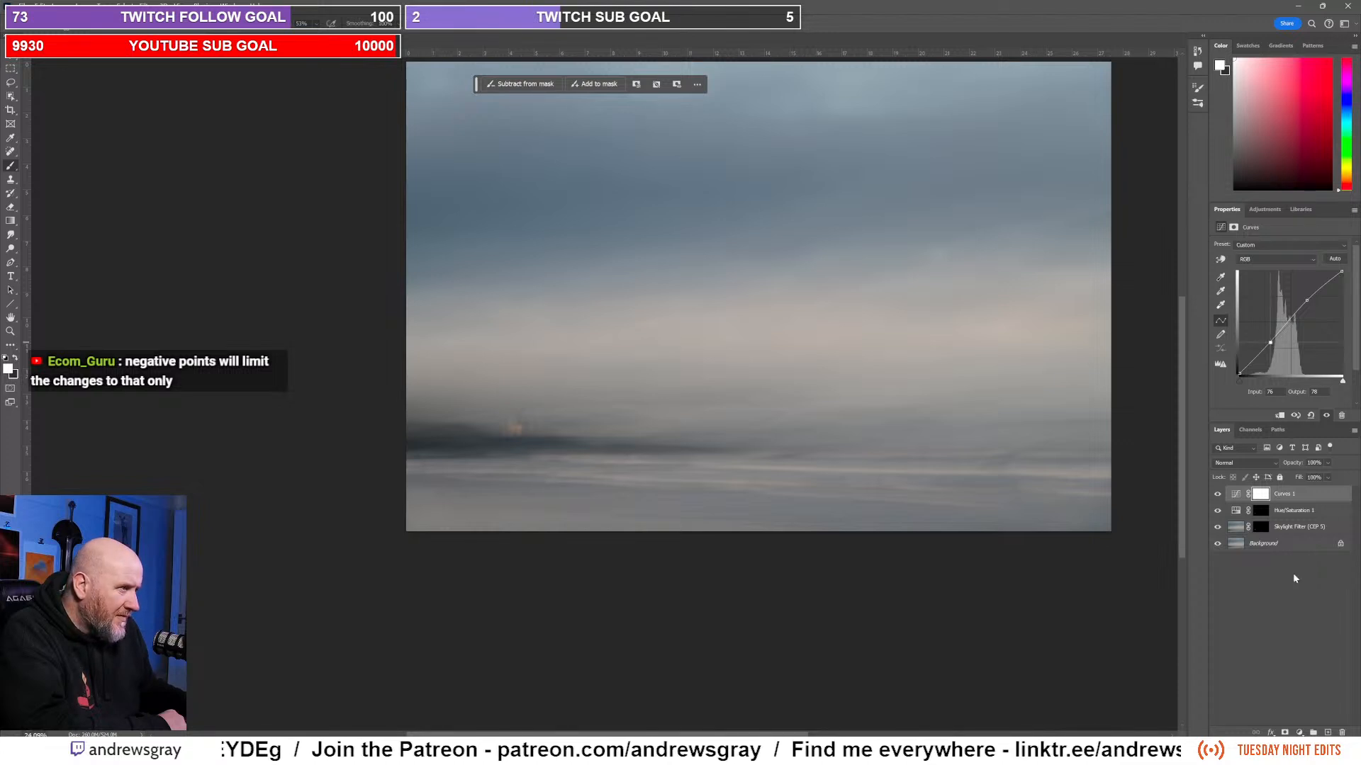
Step: Add a second Curves layer and raise the Blue channel's midtones from input 109 to output about 118, cooling the whole image
left_click(1266, 210)
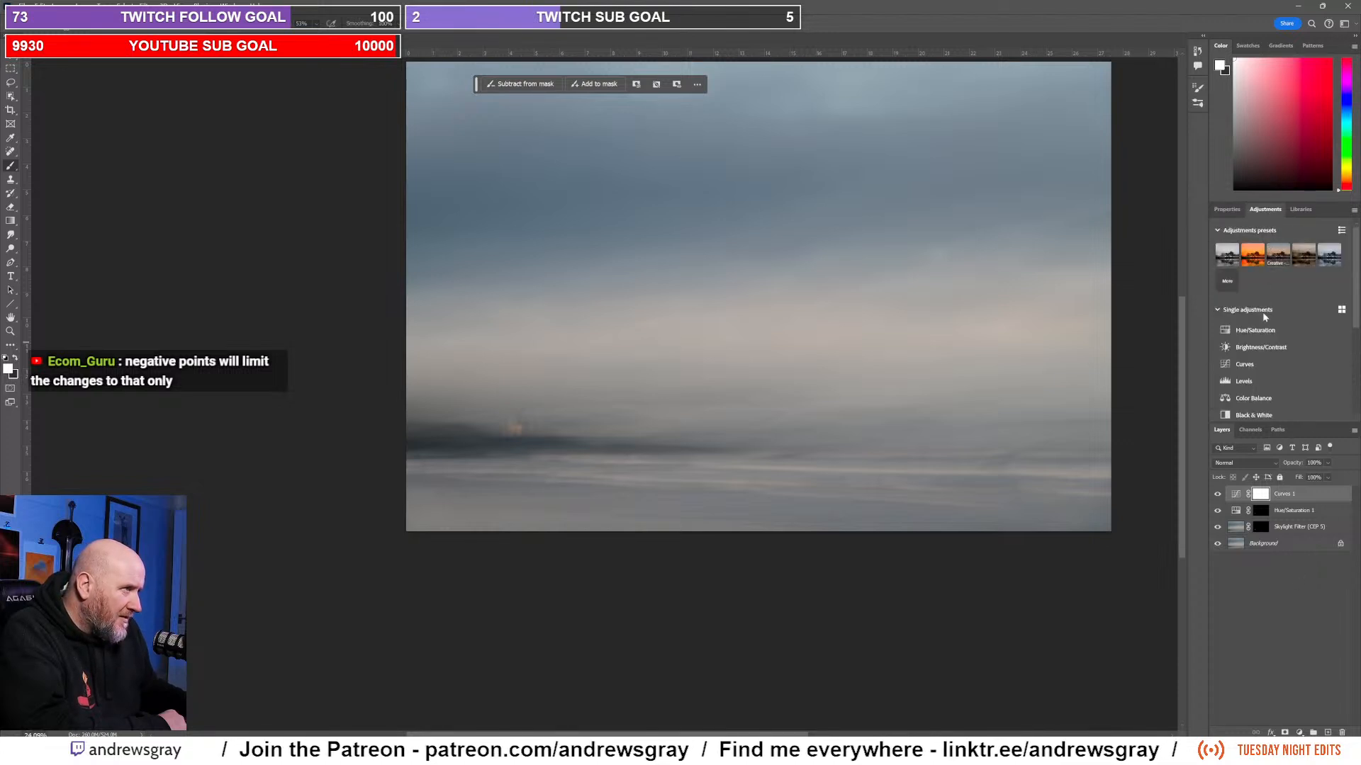
left_click(1256, 364)
left_click(1276, 259)
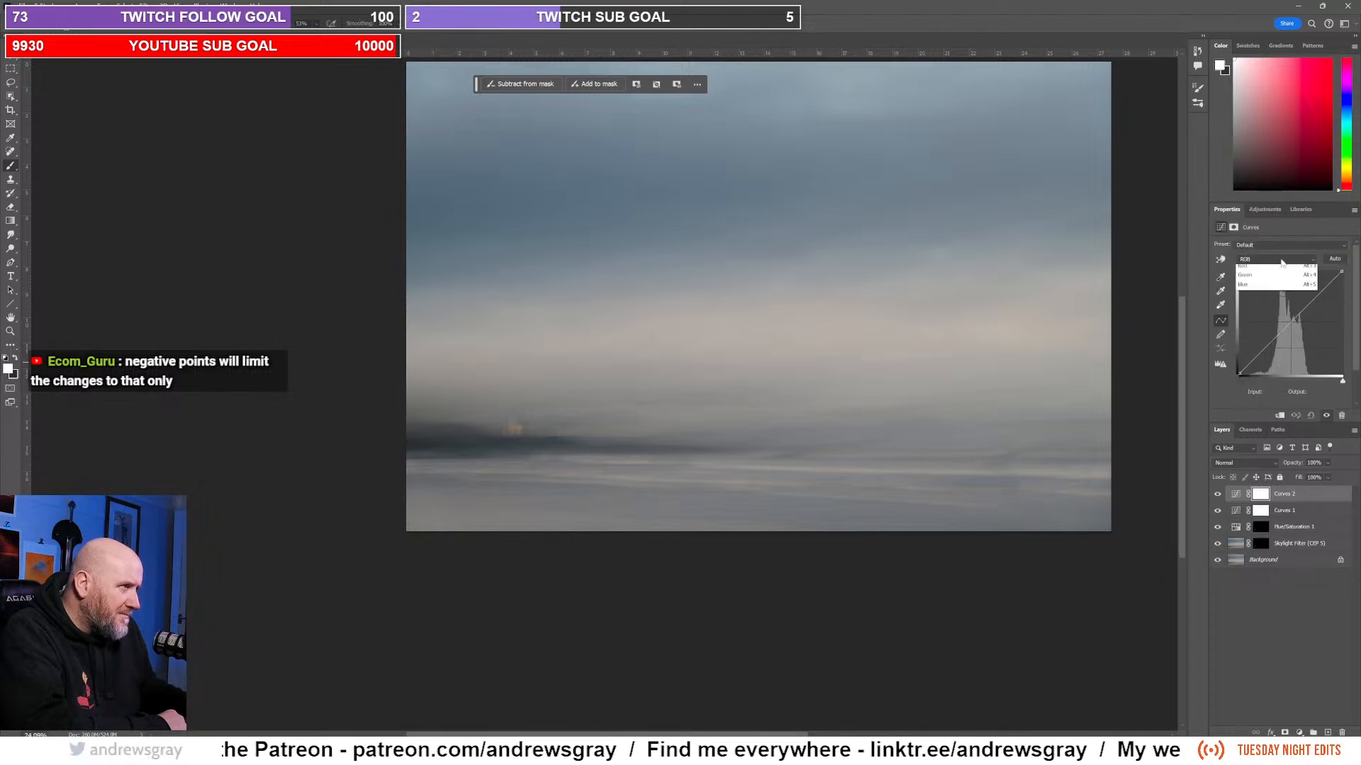
left_click(1272, 297)
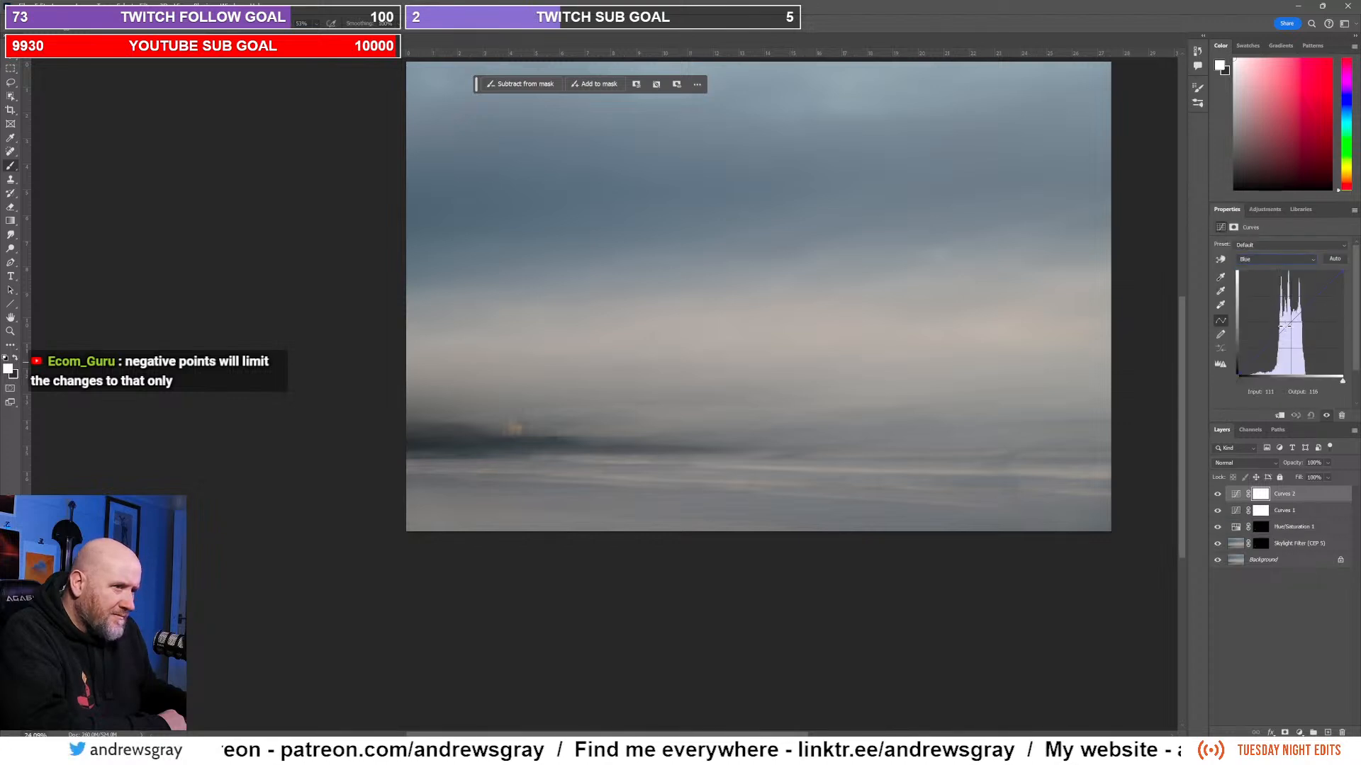
mouse_move(1283, 327)
left_mouse_down()
mouse_move(1292, 333)
mouse_move(1283, 327)
left_mouse_up()
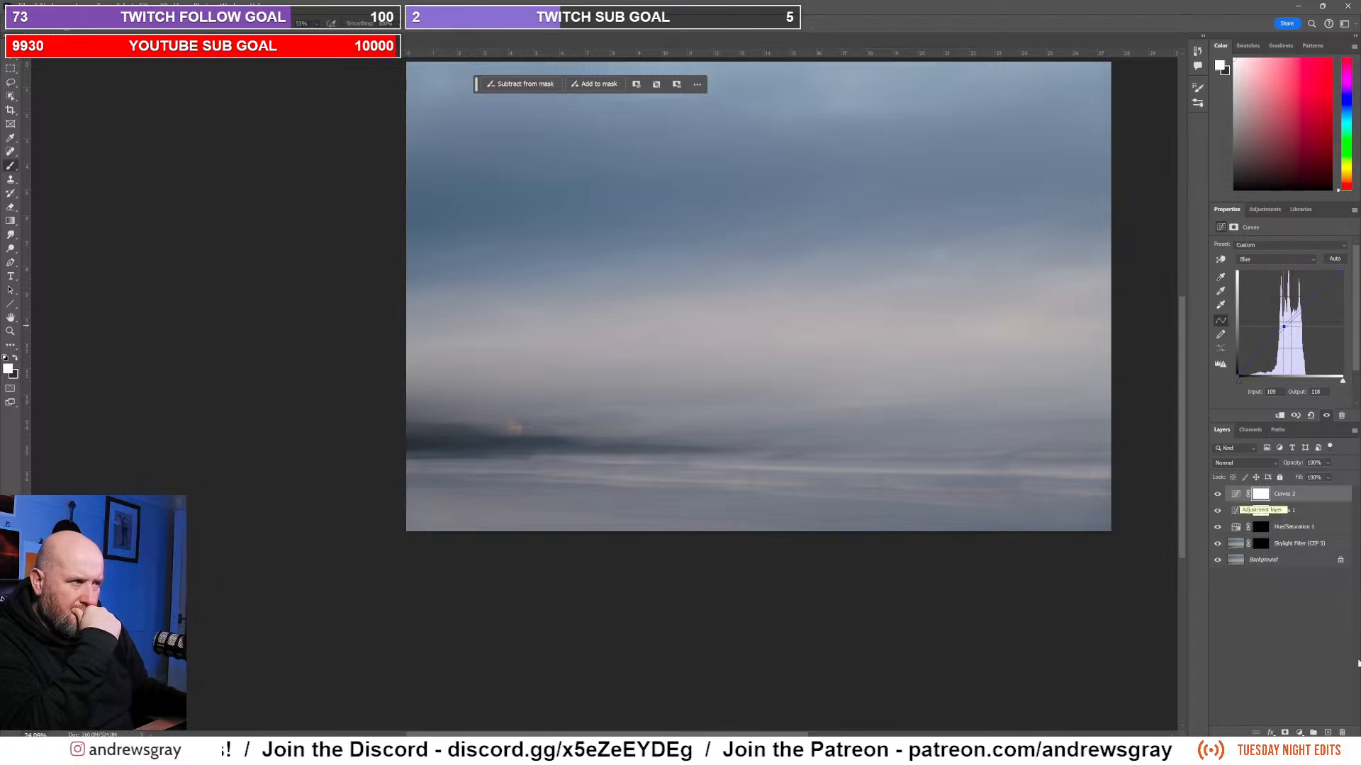
Step: Add a third Curves layer and lower the Blue channel's midtones from input 112 to output 93 for a warm tint
left_click(1259, 210)
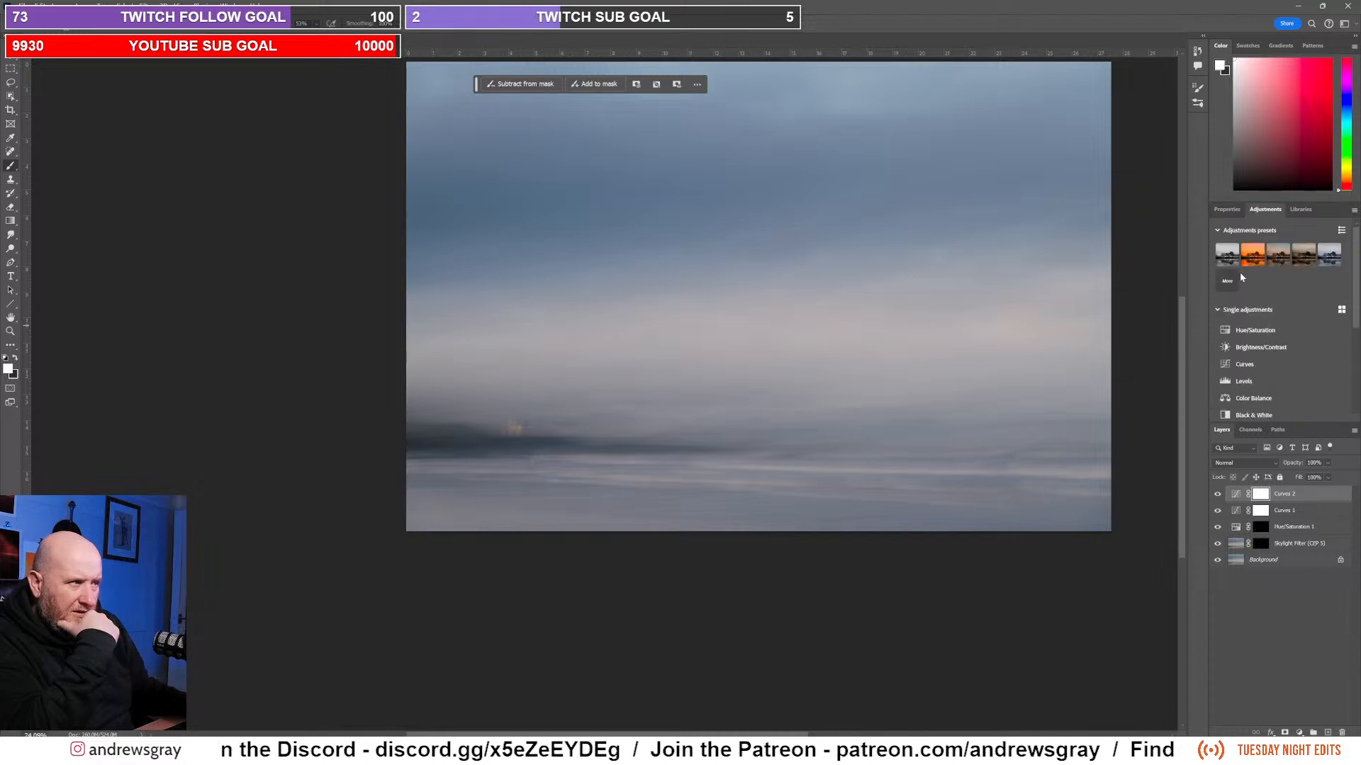
left_click(1245, 365)
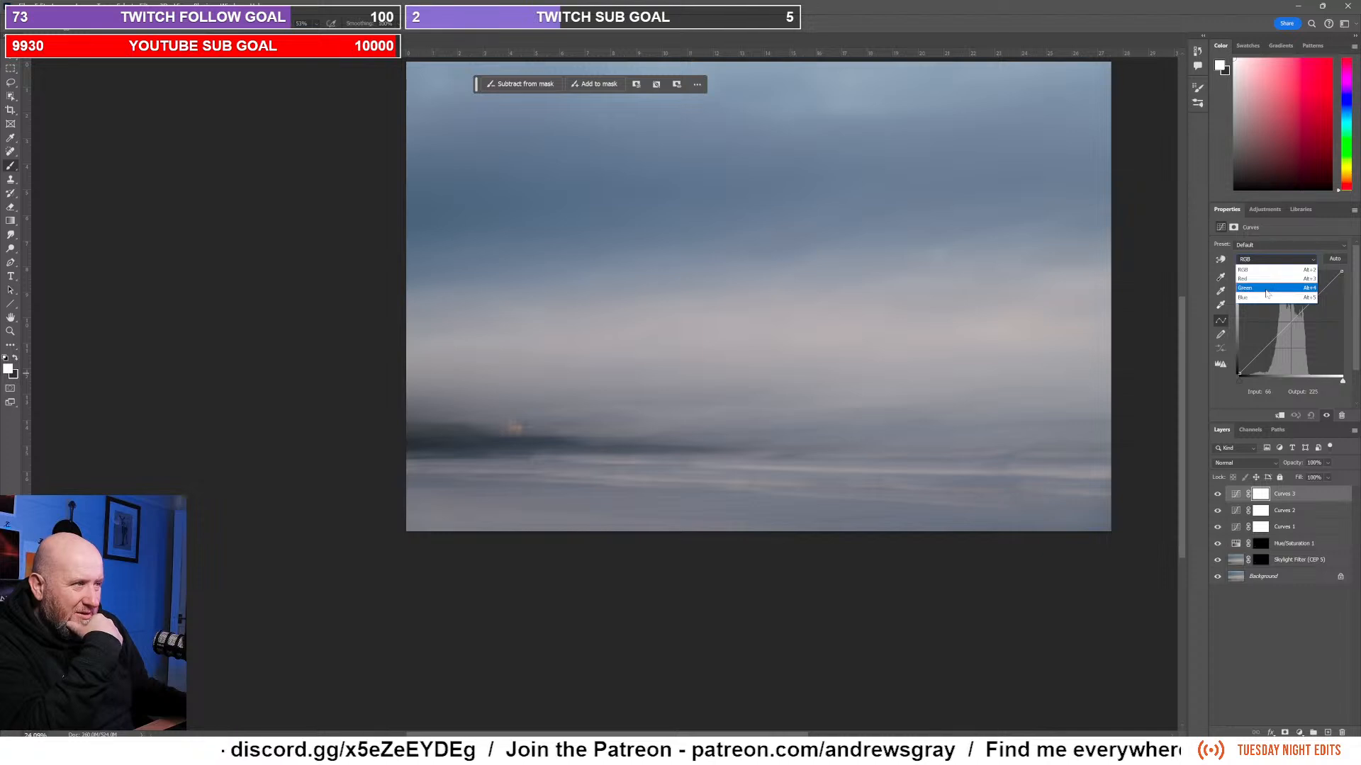
left_click(1275, 299)
left_click_drag(1284, 330, 1282, 338)
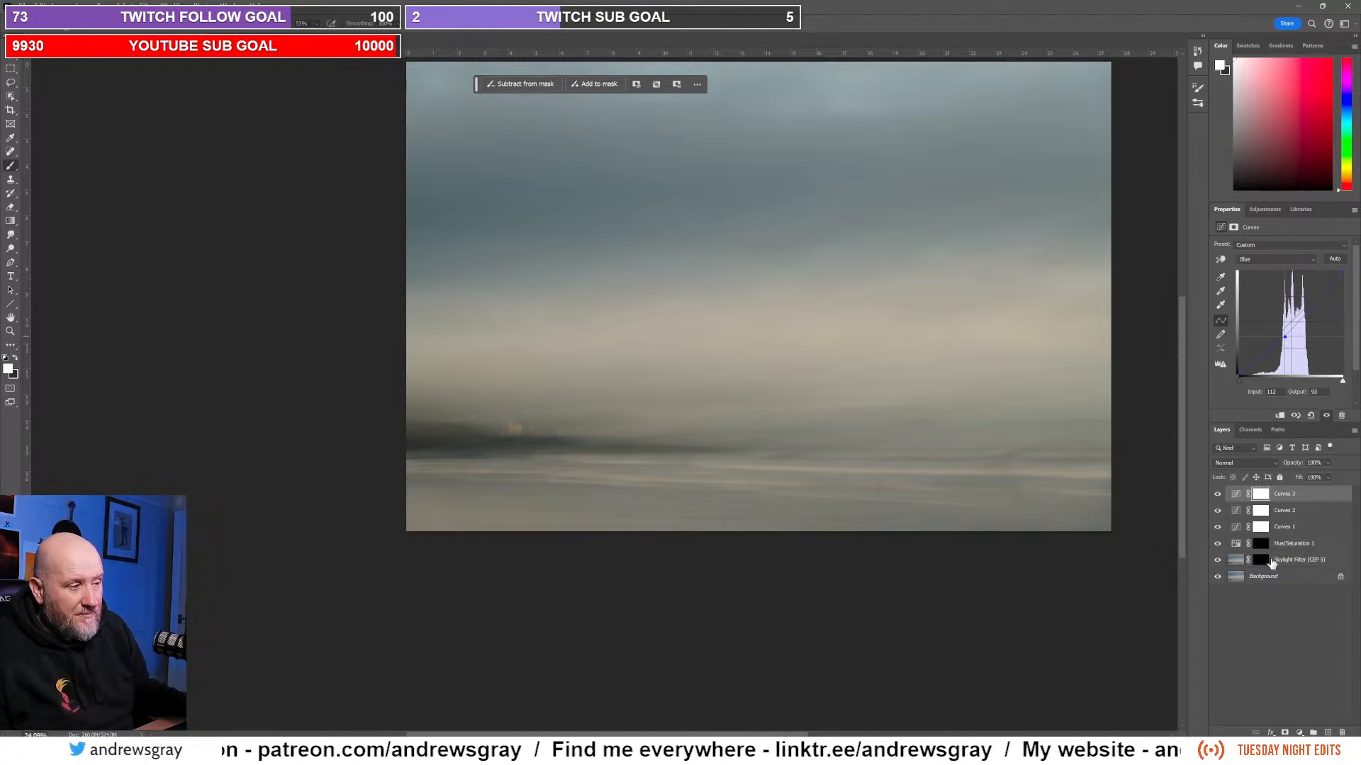
Step: Replace the third Curves layer's mask with a copy of the Skylight Filter layer's mask and compare the image with that layer hidden and shown
left_click_drag(1261, 551, 1263, 495)
left_click(666, 280)
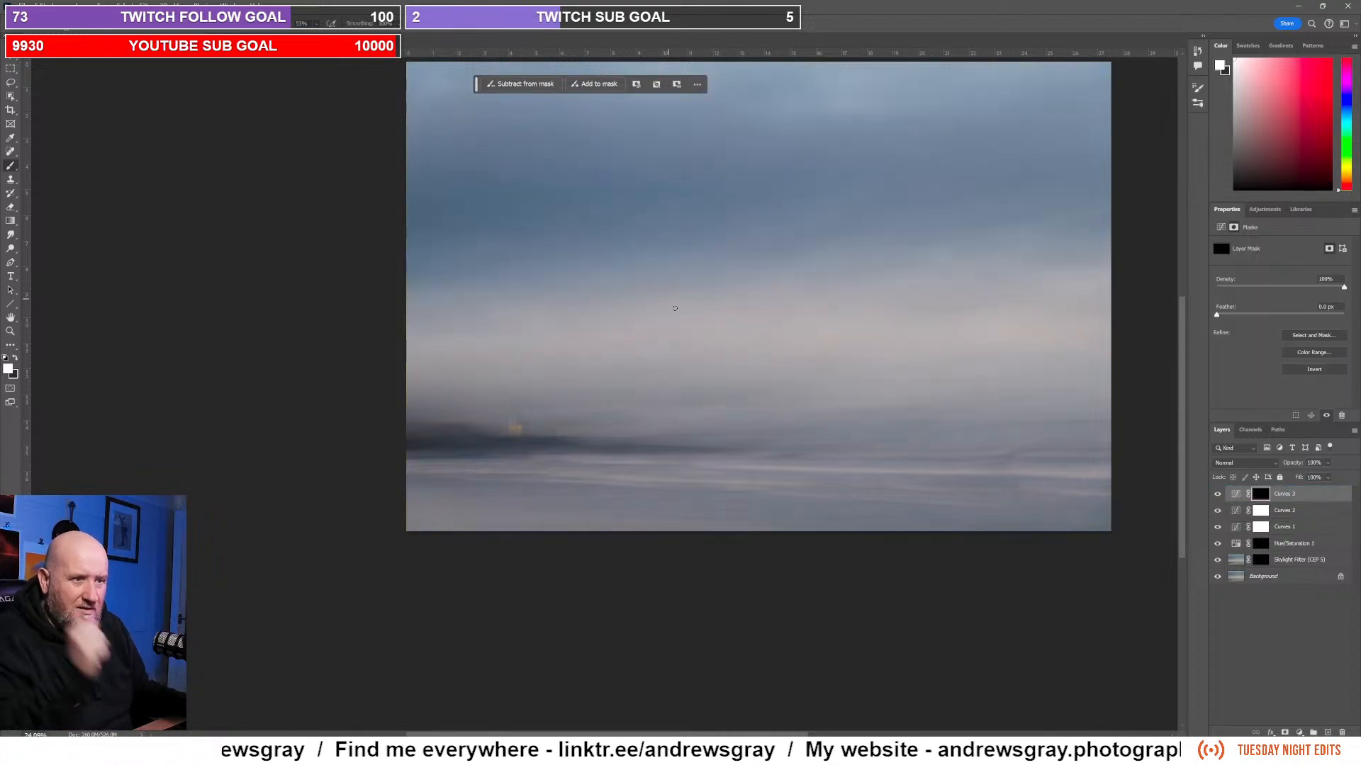
left_click(1217, 495)
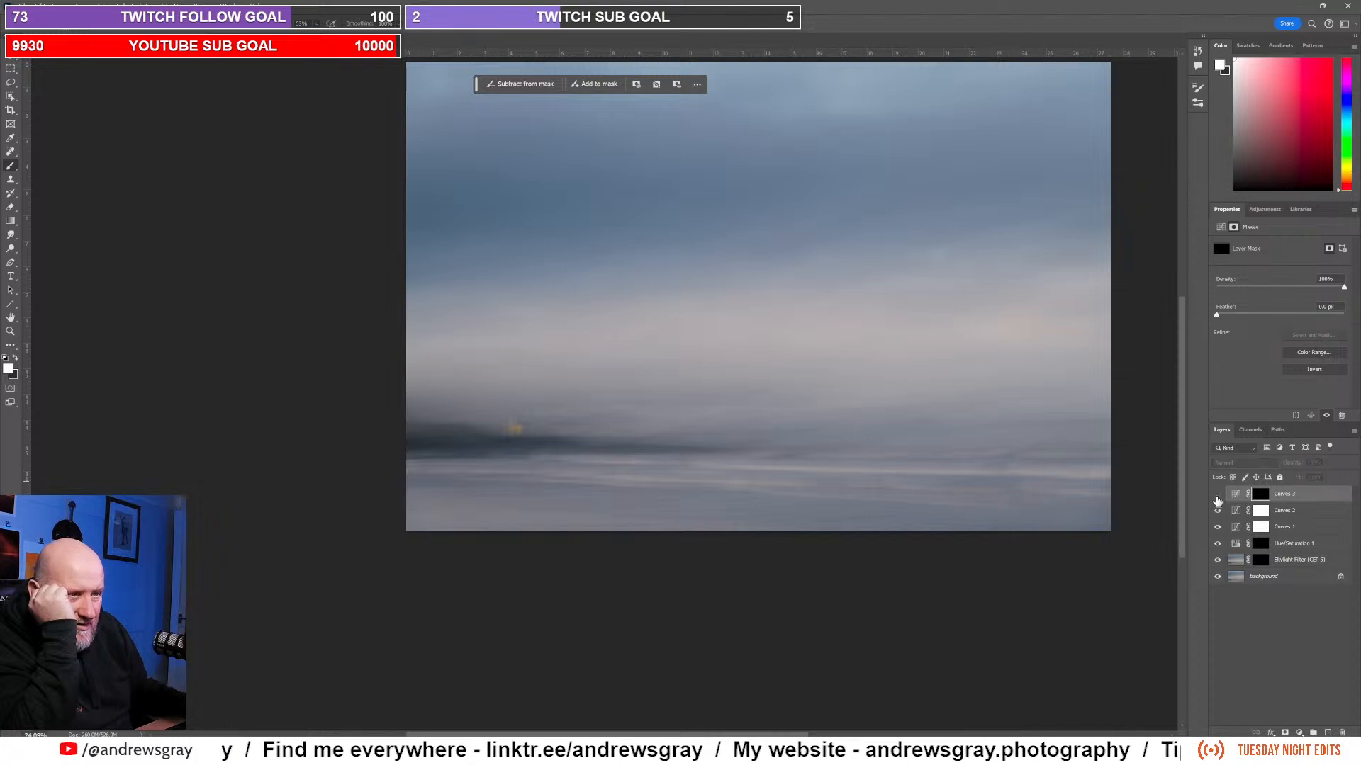
left_click(1217, 494)
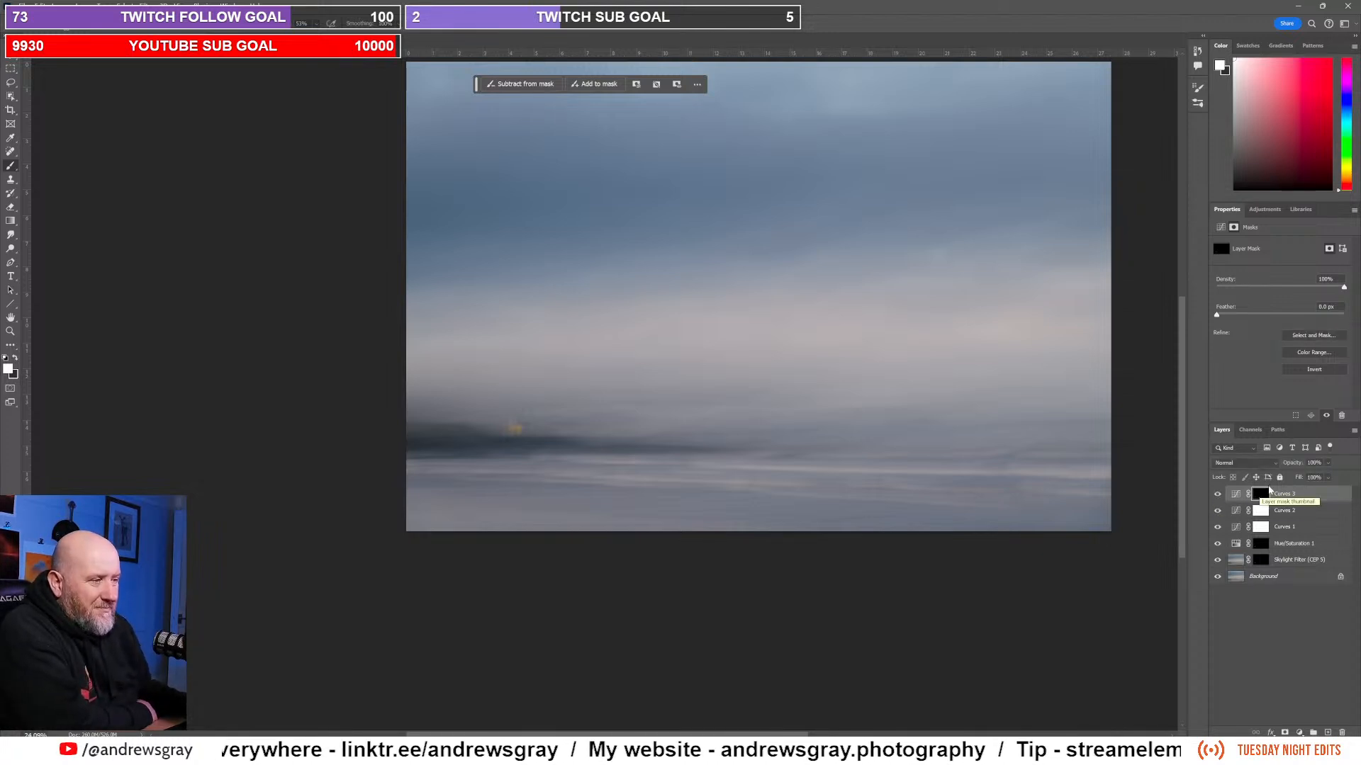
Step: Reduce the third Curves layer's opacity to about 60% and compare the headland spot with the layer hidden and shown
left_click(1328, 478)
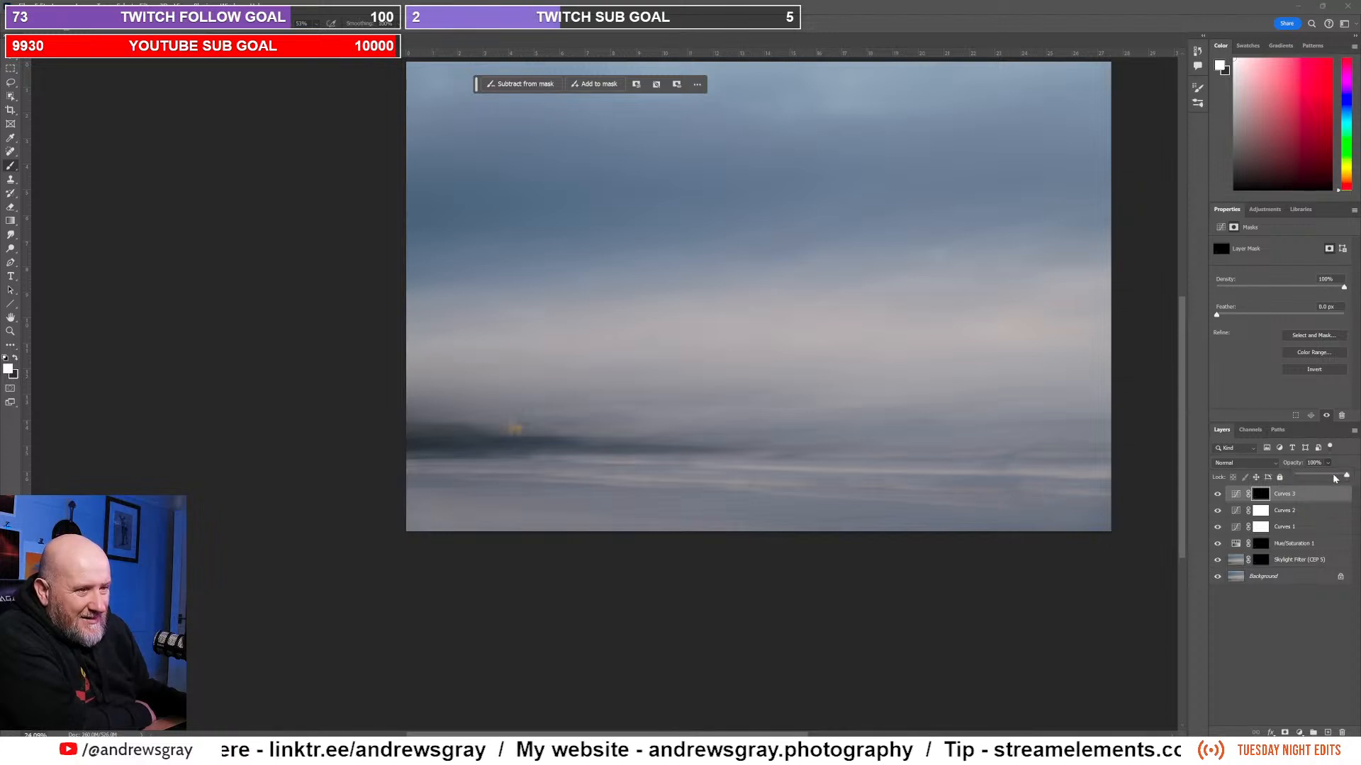
left_click_drag(1334, 478, 1314, 478)
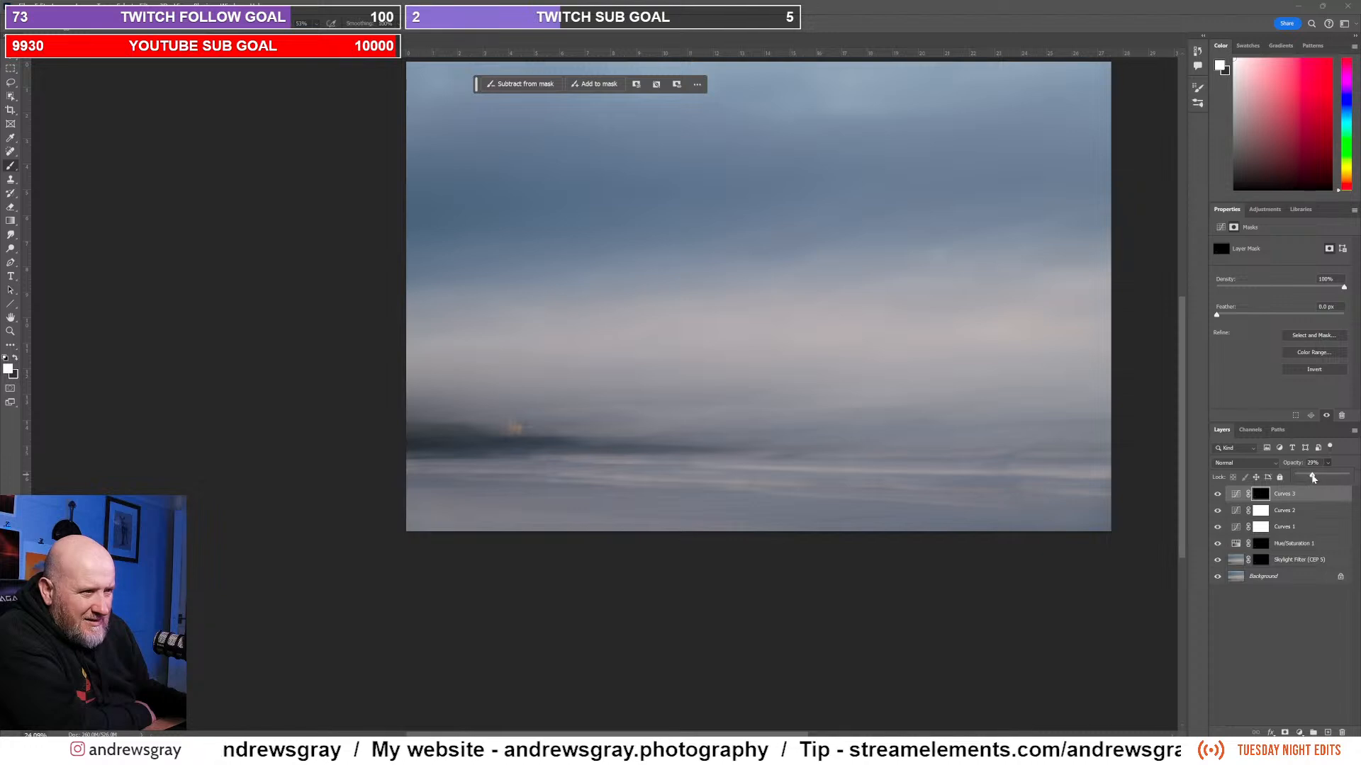
left_click(1217, 495)
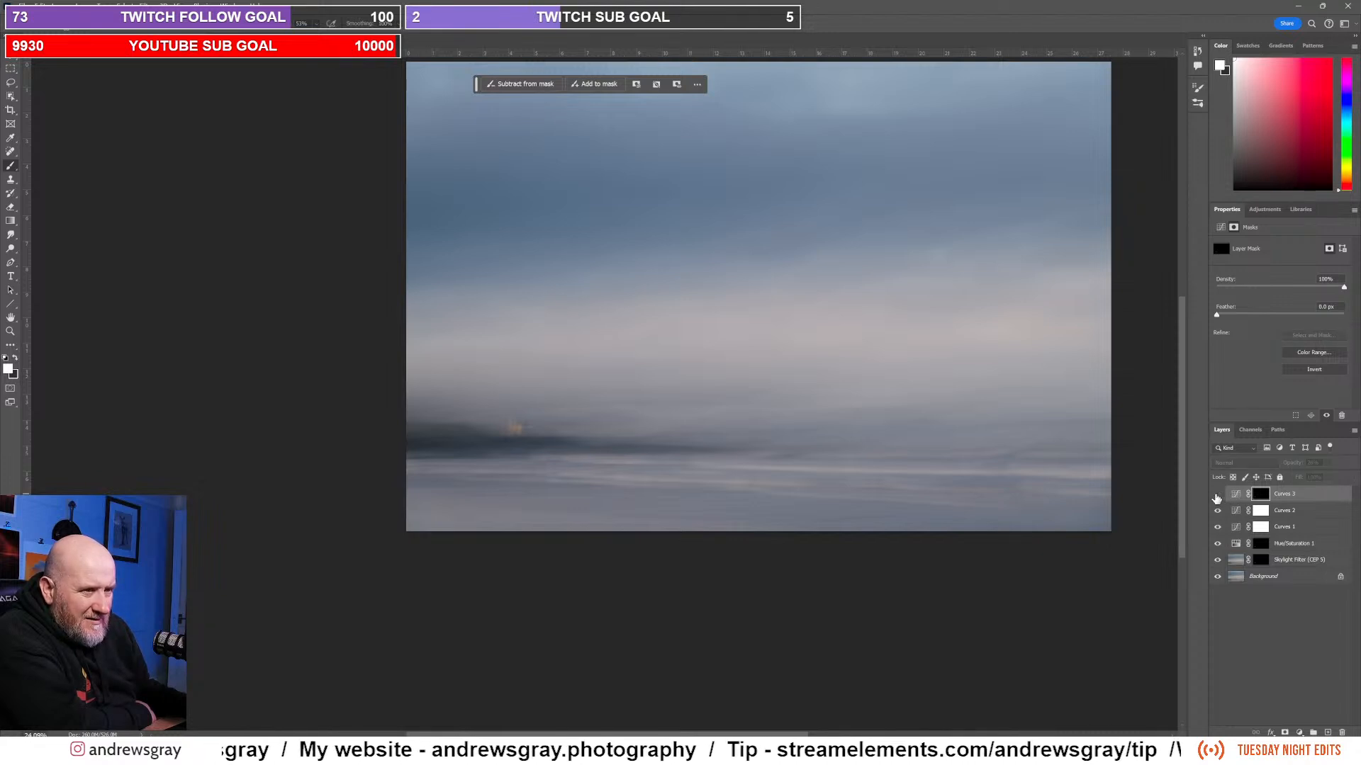
left_click(1216, 496)
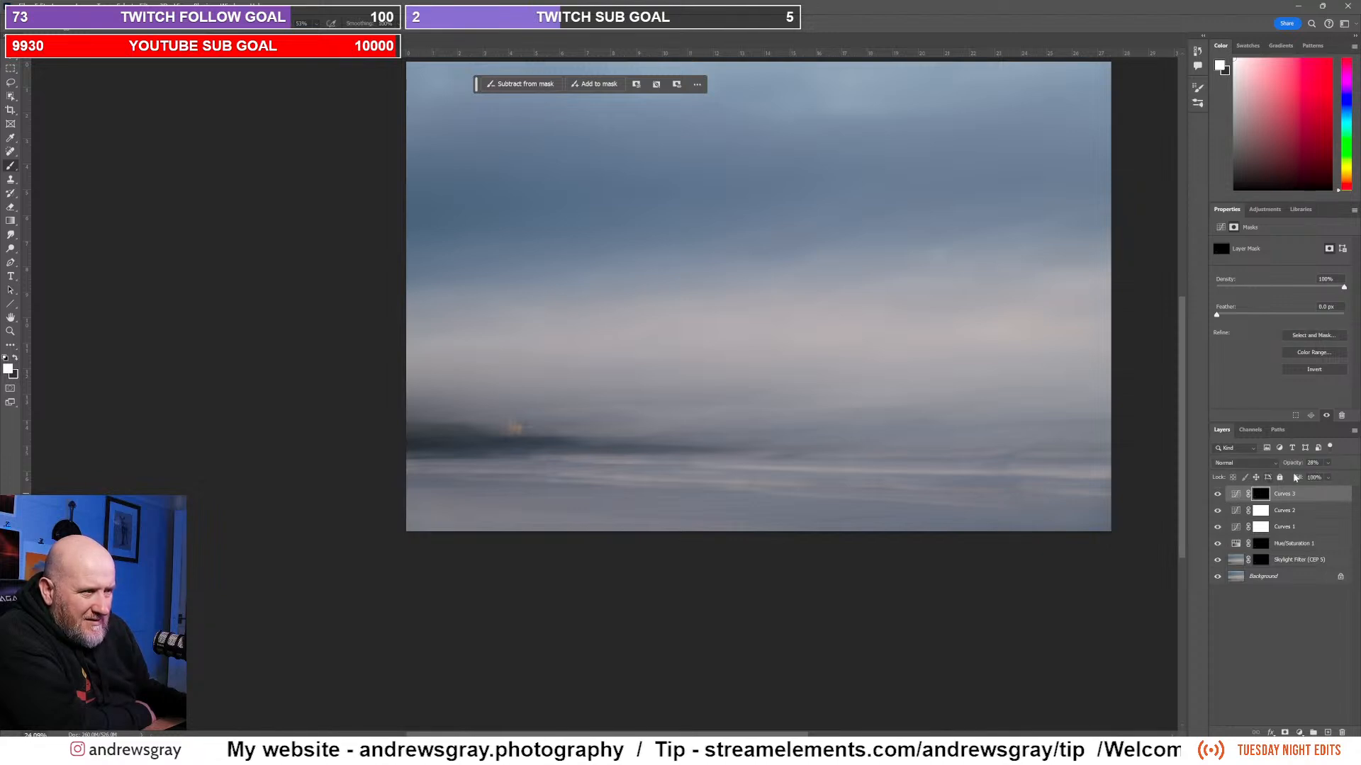
left_click(1328, 463)
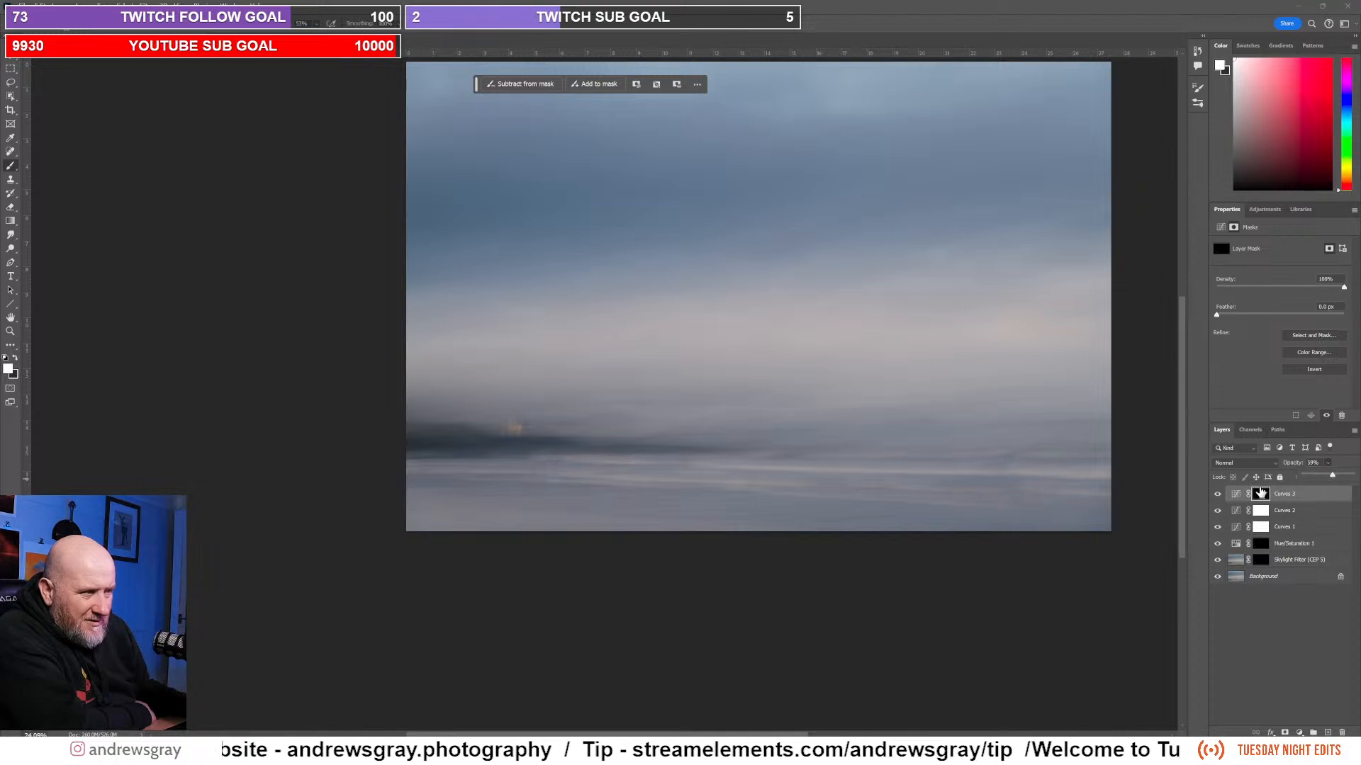
left_click(1218, 495)
left_click(1218, 495)
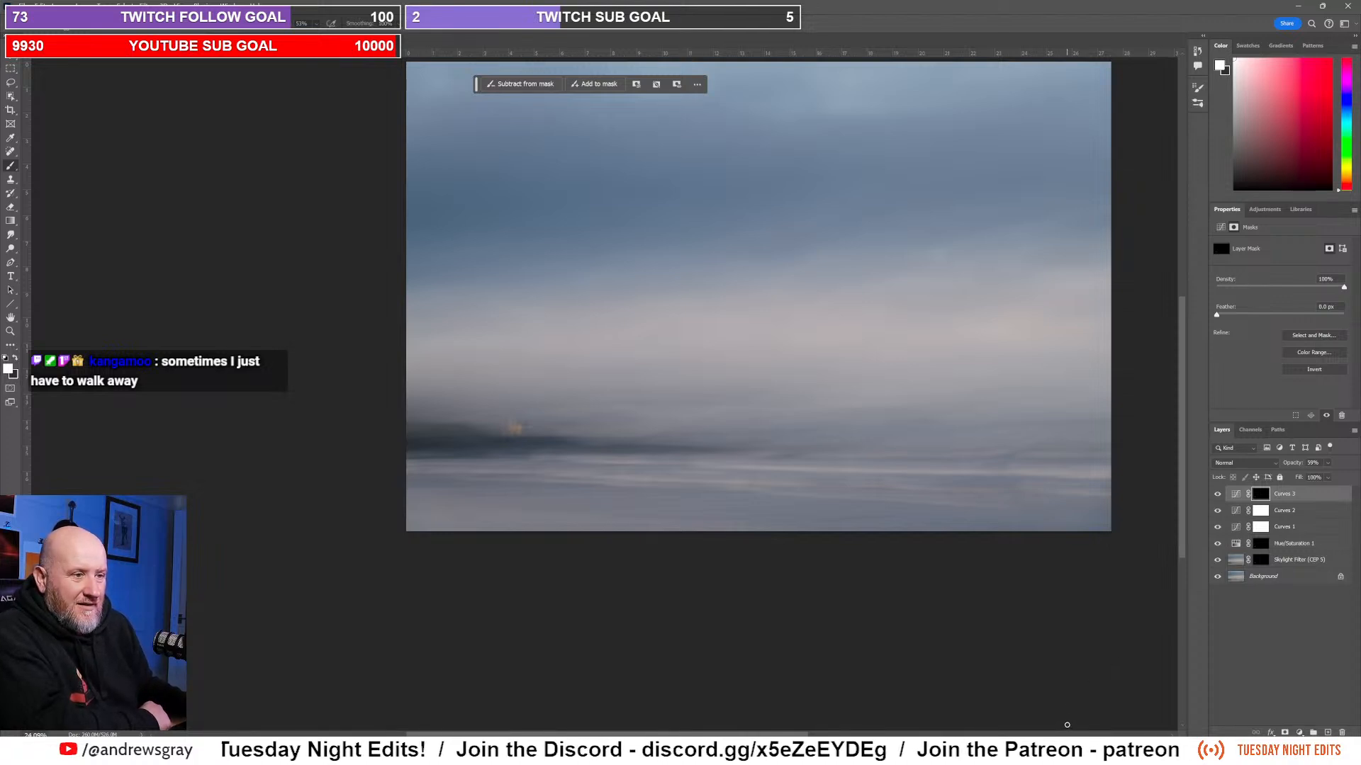
left_click(23, 5)
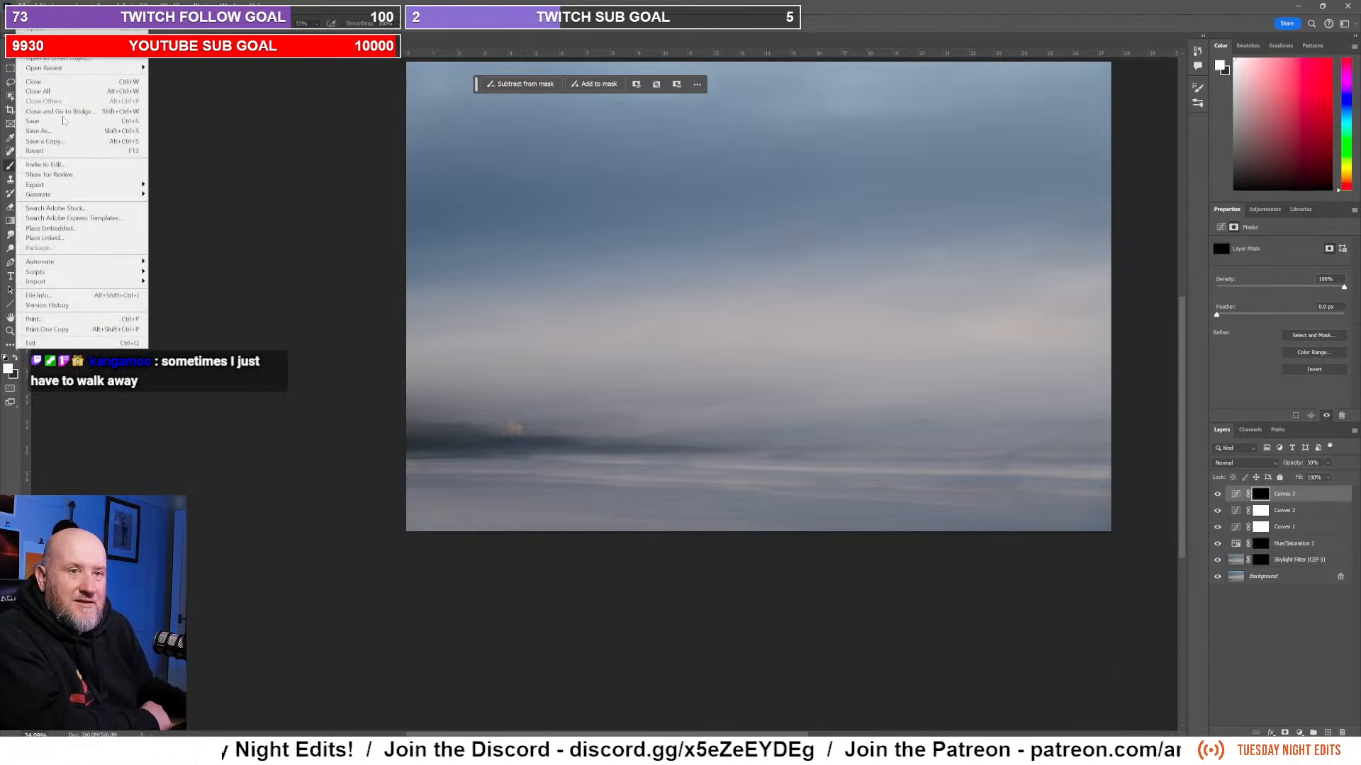
left_click(63, 124)
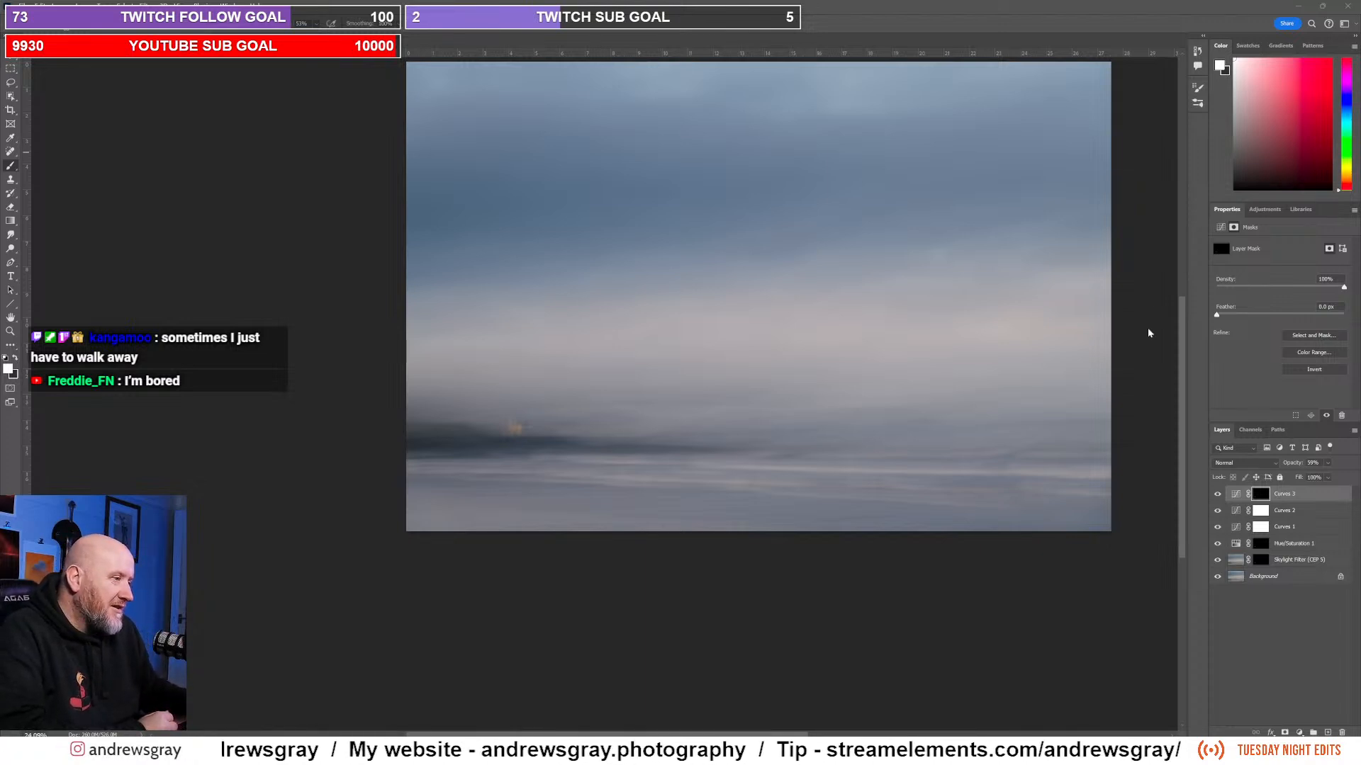
left_click(1216, 494)
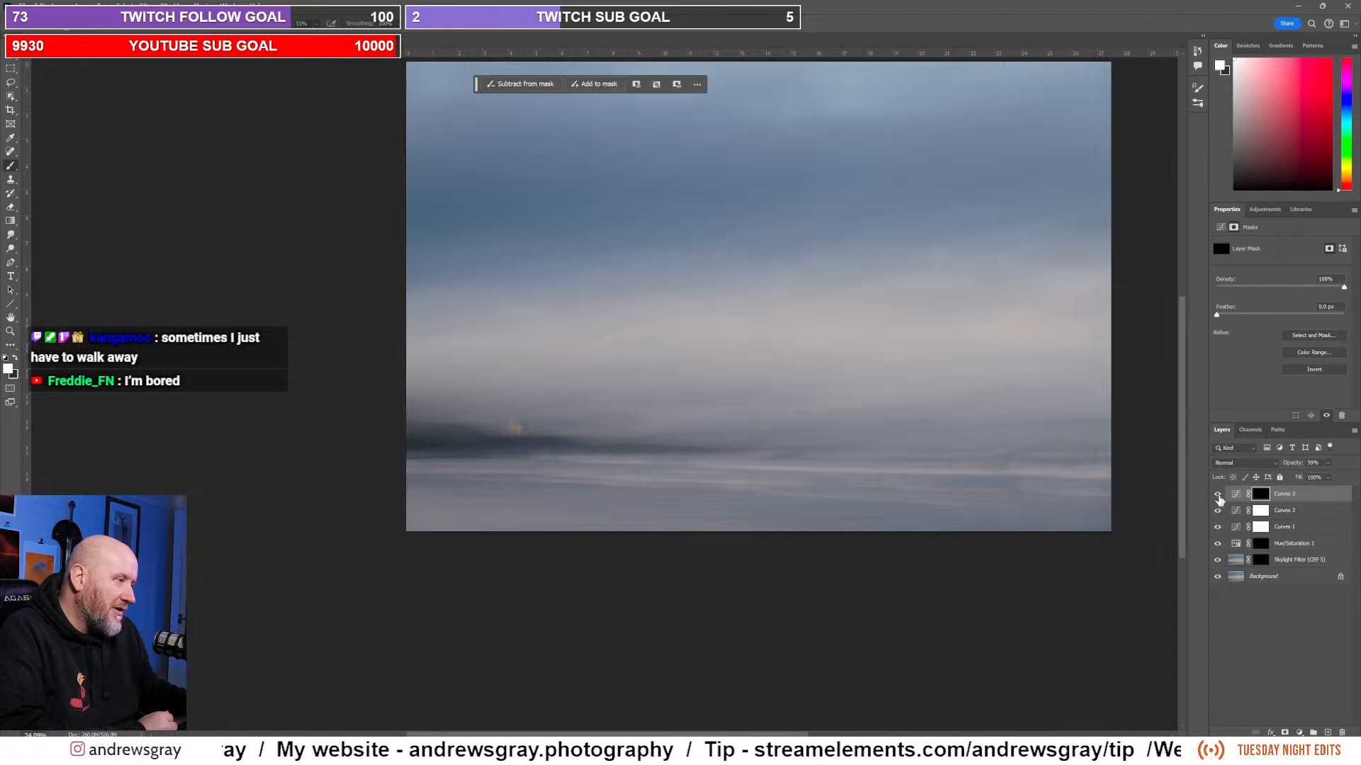
left_click(1218, 494)
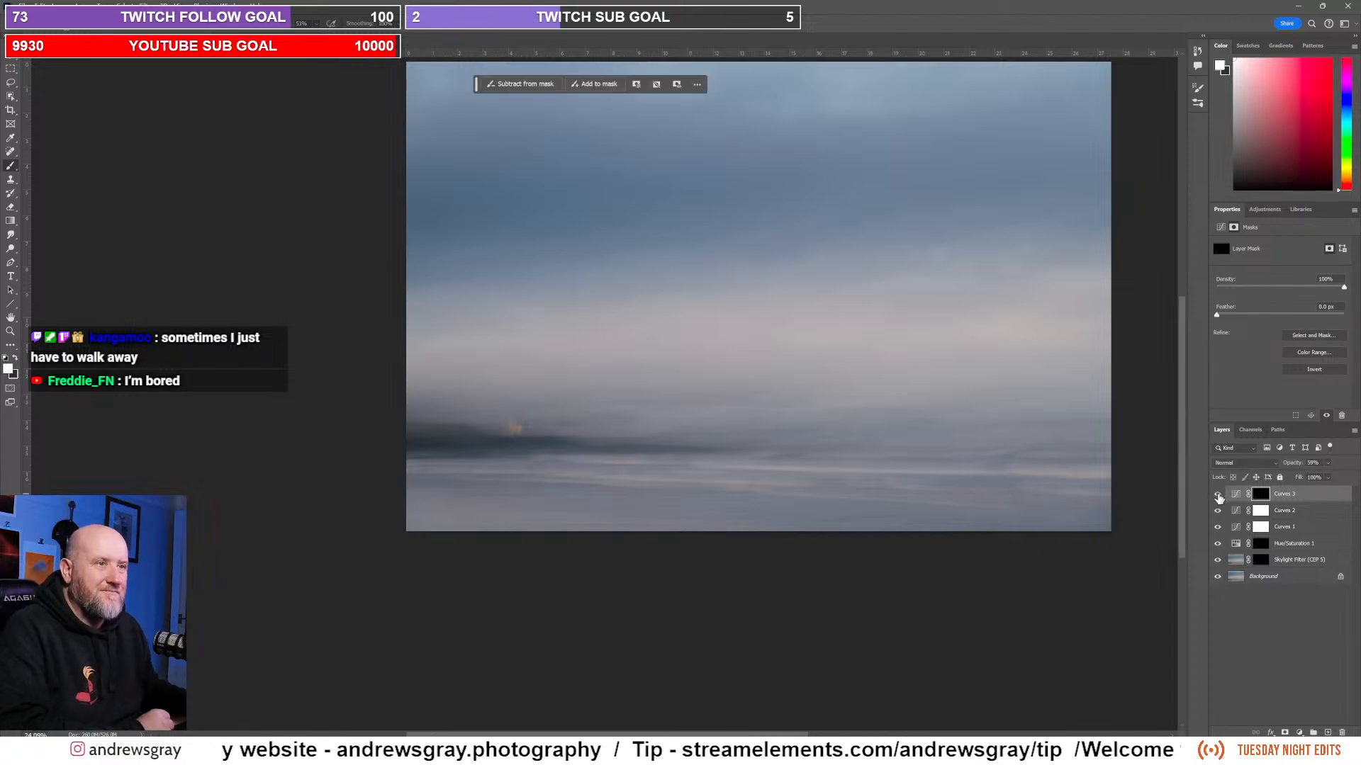
left_click(1276, 609)
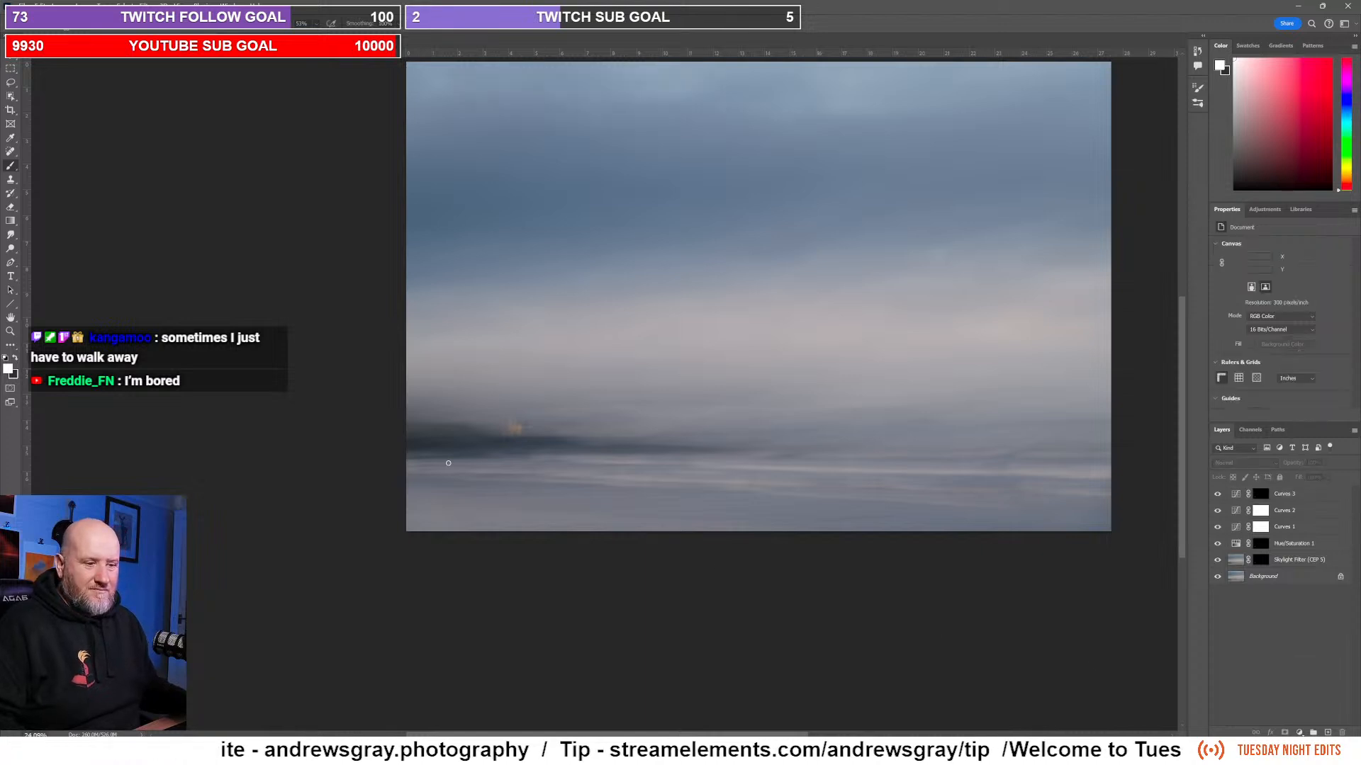
key("ctrl+w")
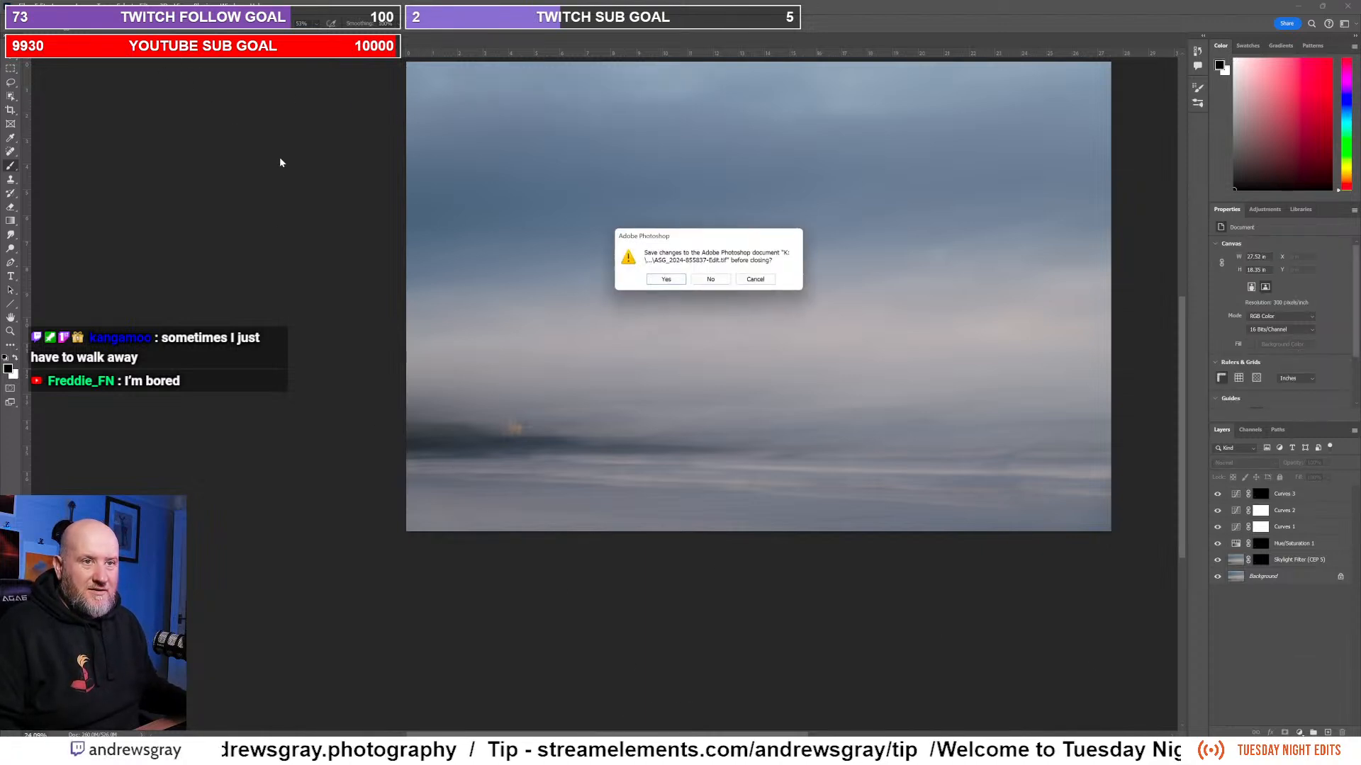
left_click(711, 280)
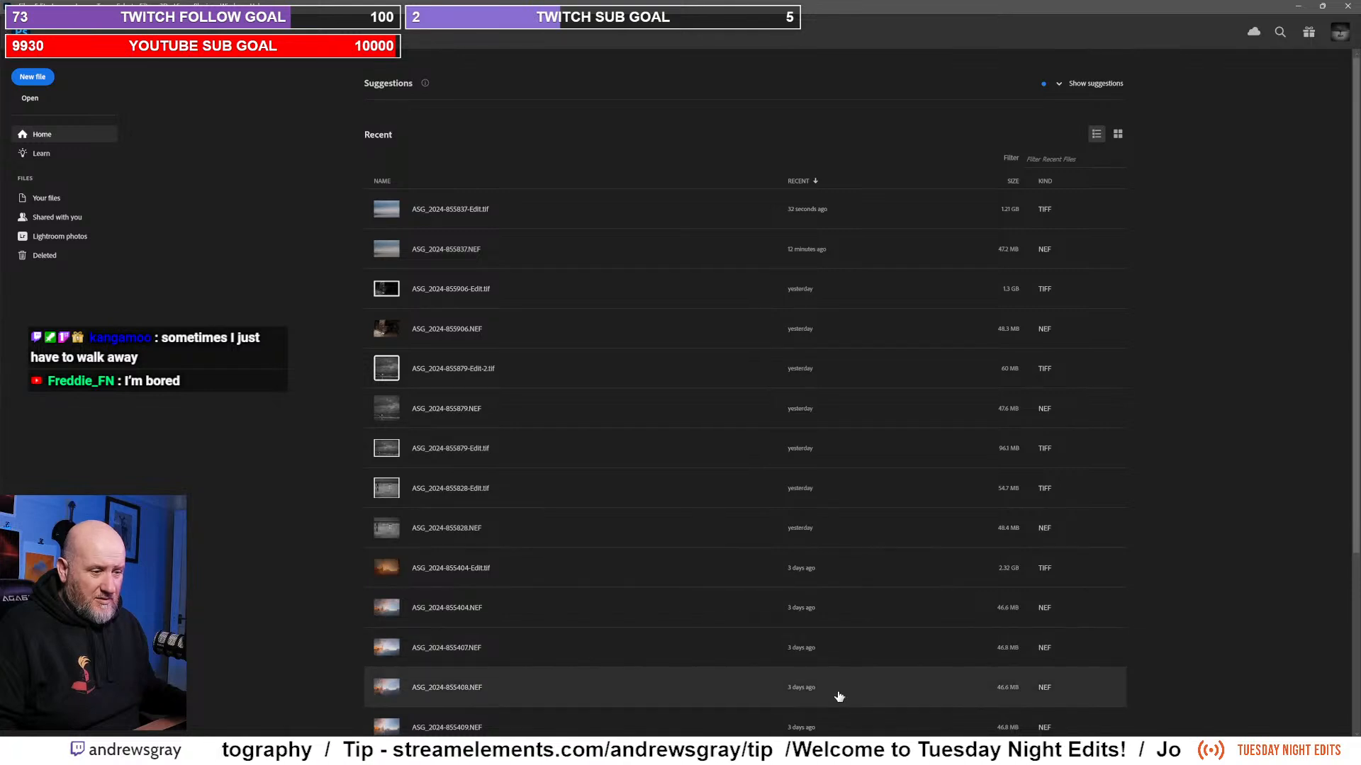
Step: Switch to Lightroom Classic and rate the edited seascape 3 stars
key("alt+Tab")
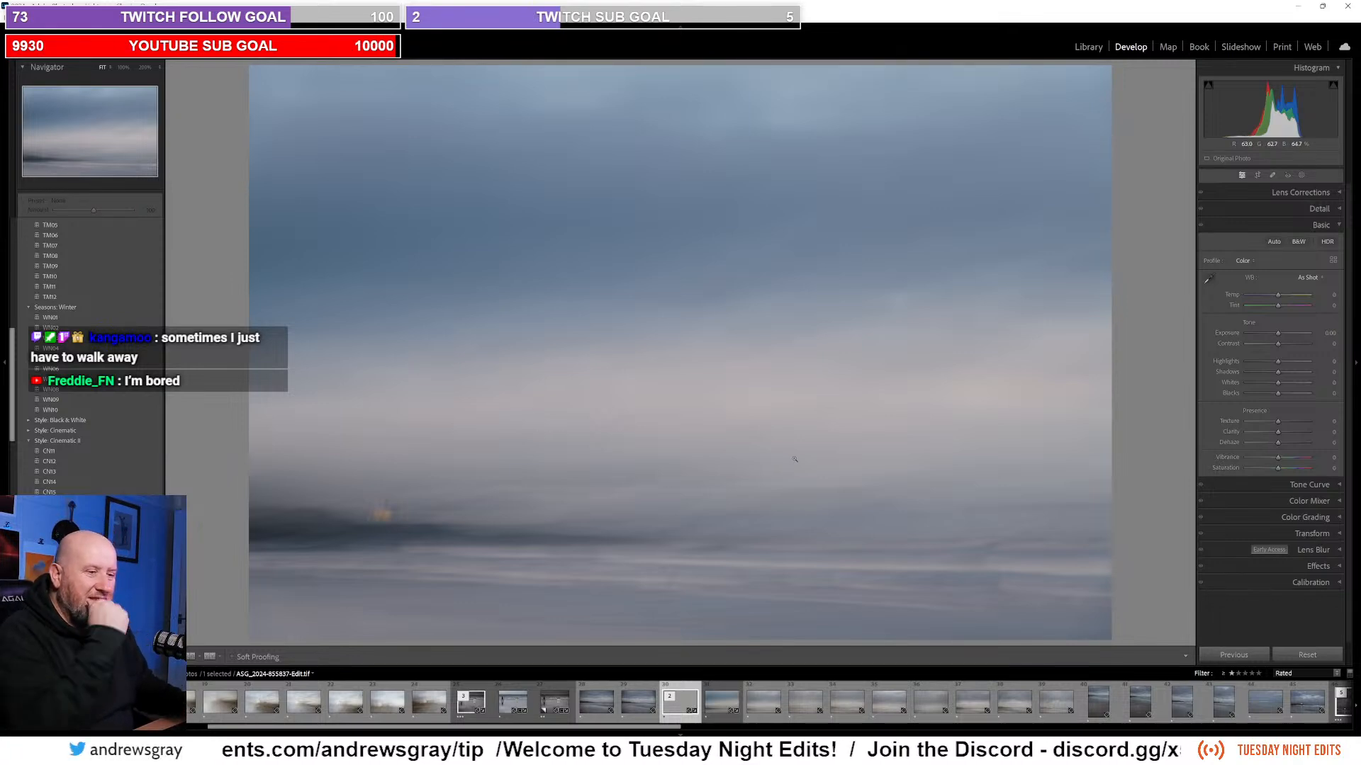
key("3")
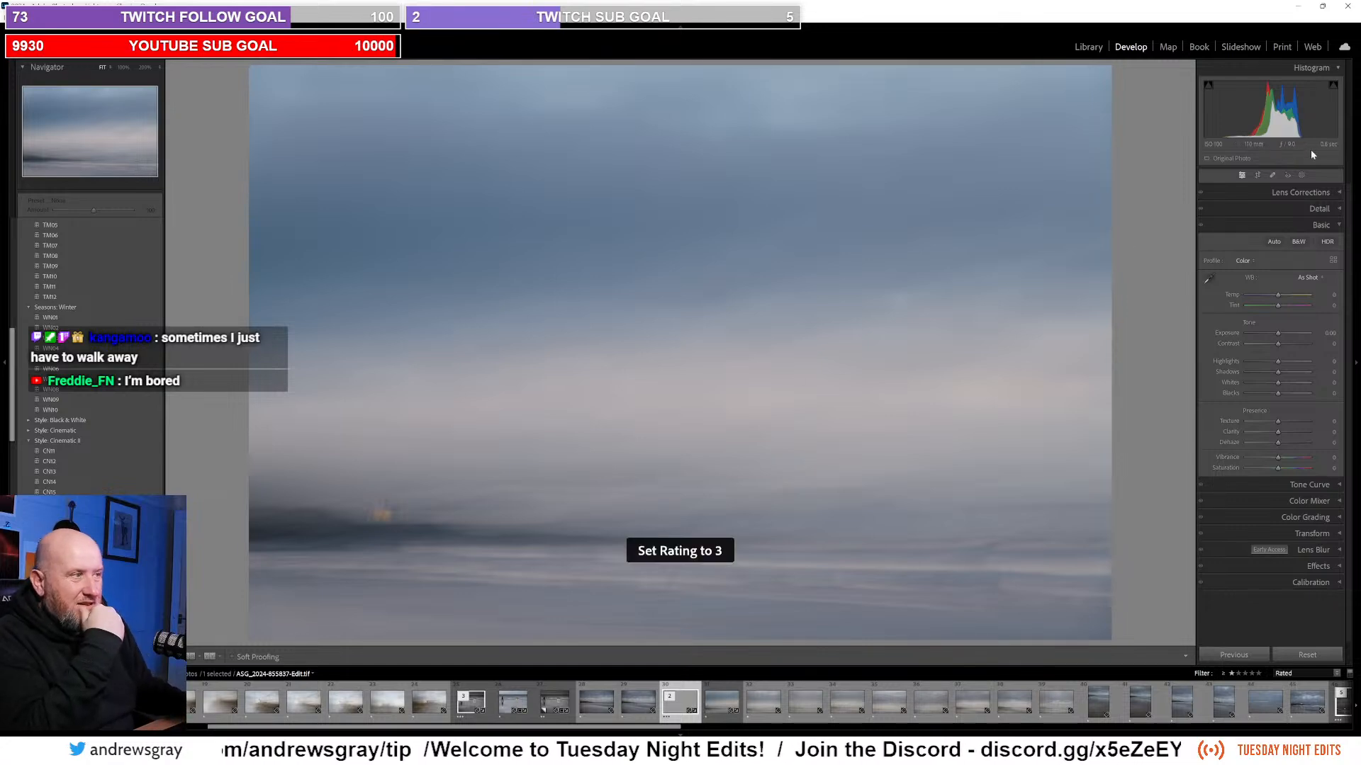
Step: Apply a 1 x 1 crop to the edited seascape, framing a smaller square around the headland and its warm spot at the photo's lower-left corner
left_click(1259, 175)
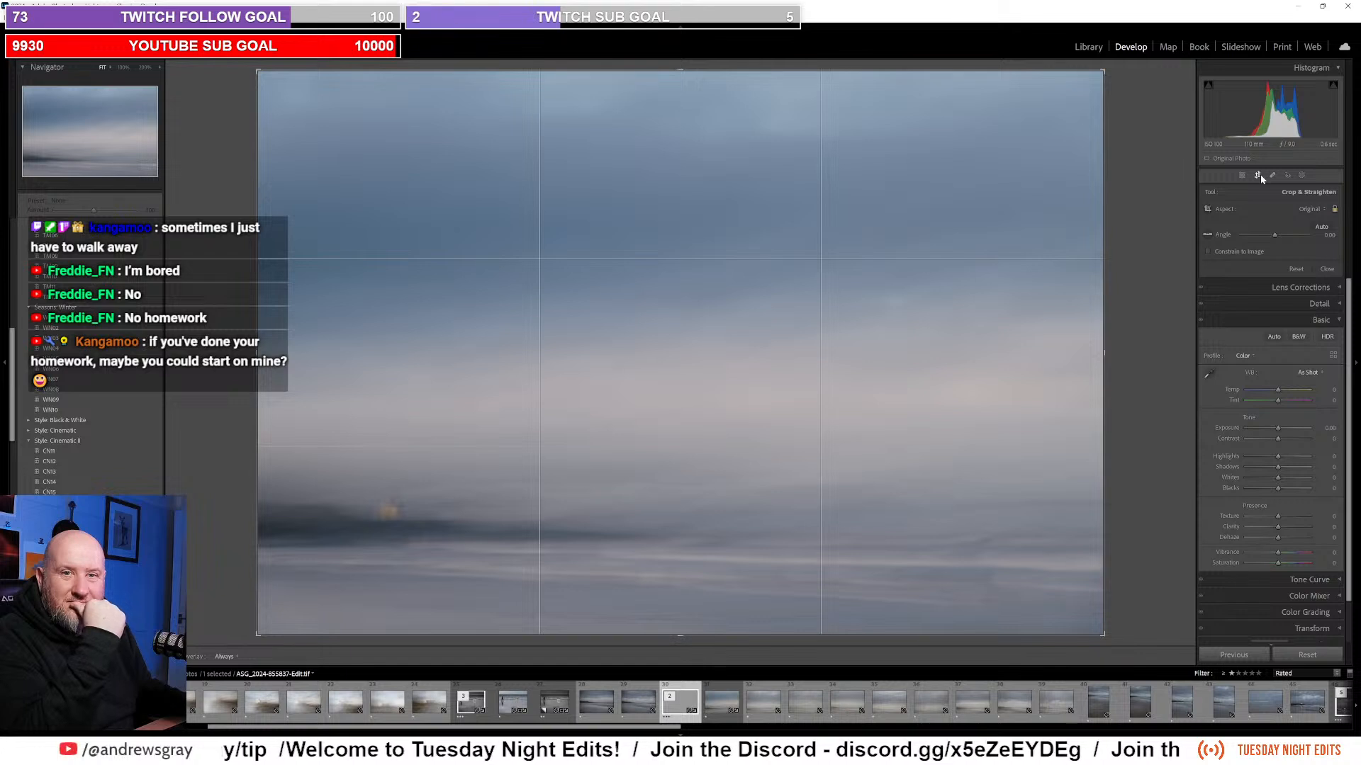
left_click(1311, 210)
left_click(1264, 266)
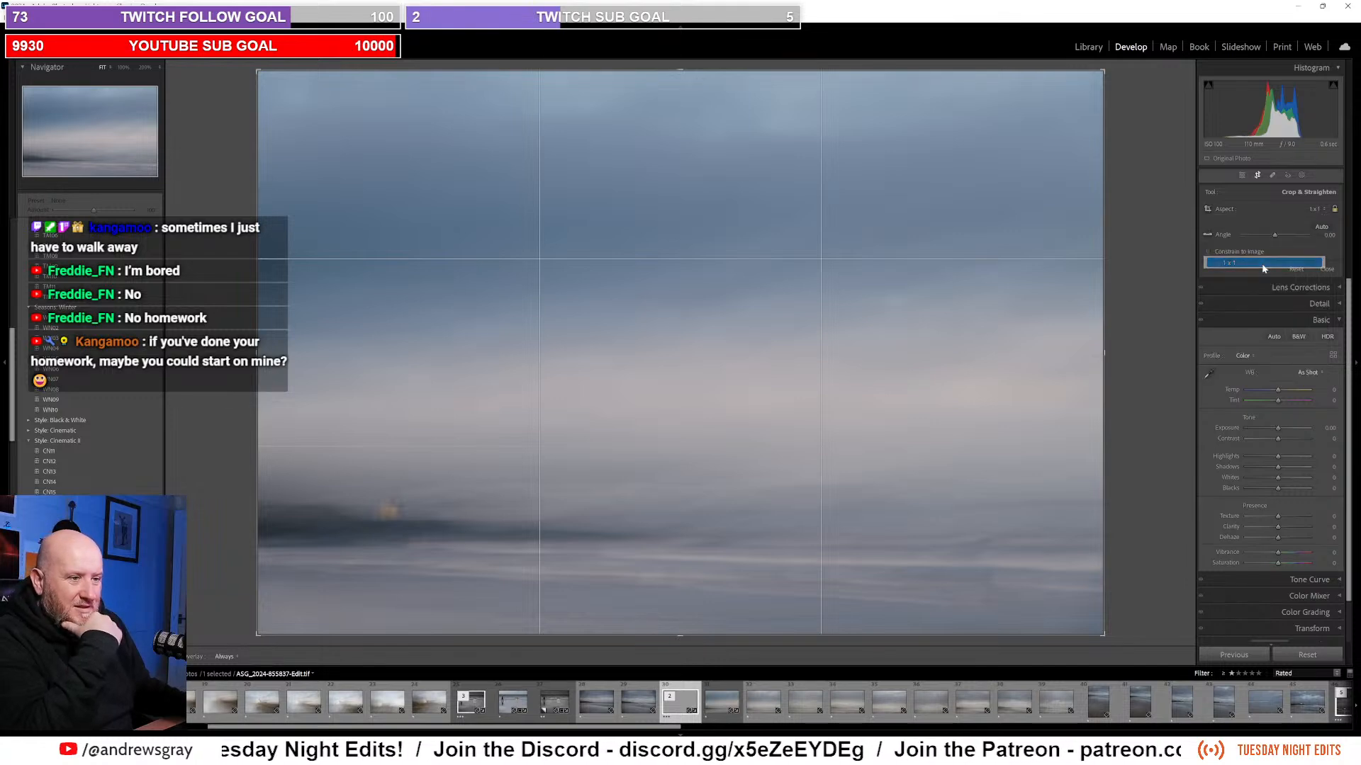
left_click_drag(920, 319, 999, 300)
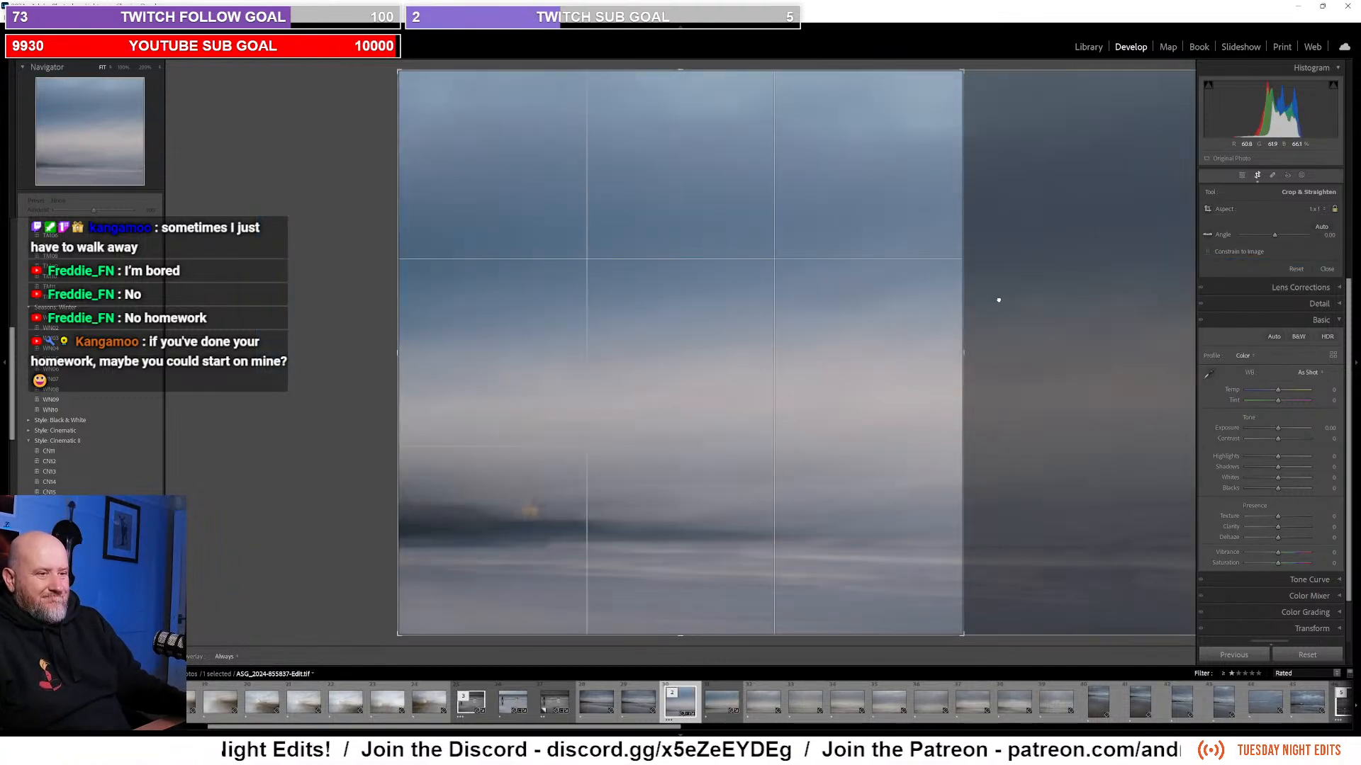
left_click_drag(963, 70, 938, 111)
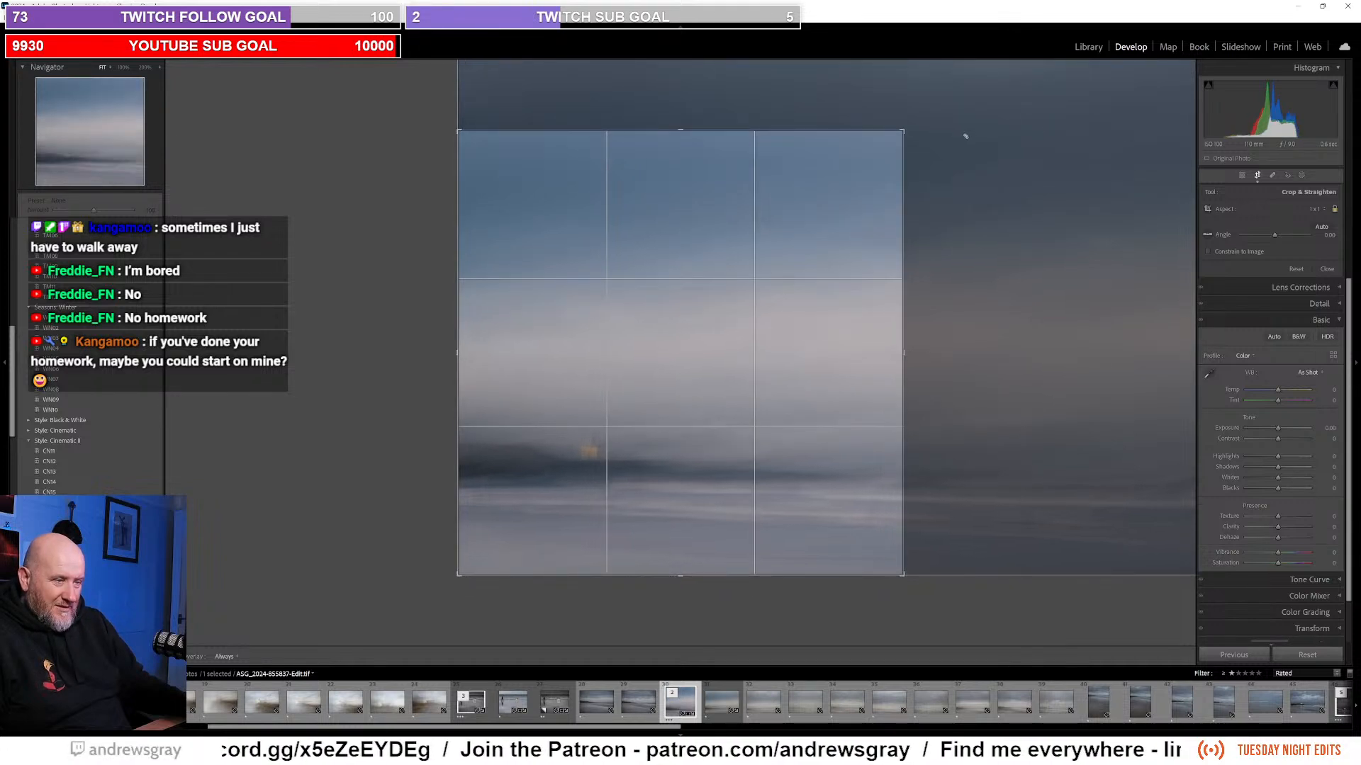
Step: Straighten the square crop to an angle of -0.94, then try shifting the framing away from the photo's left edge and undo that shift
left_click_drag(963, 136, 958, 127)
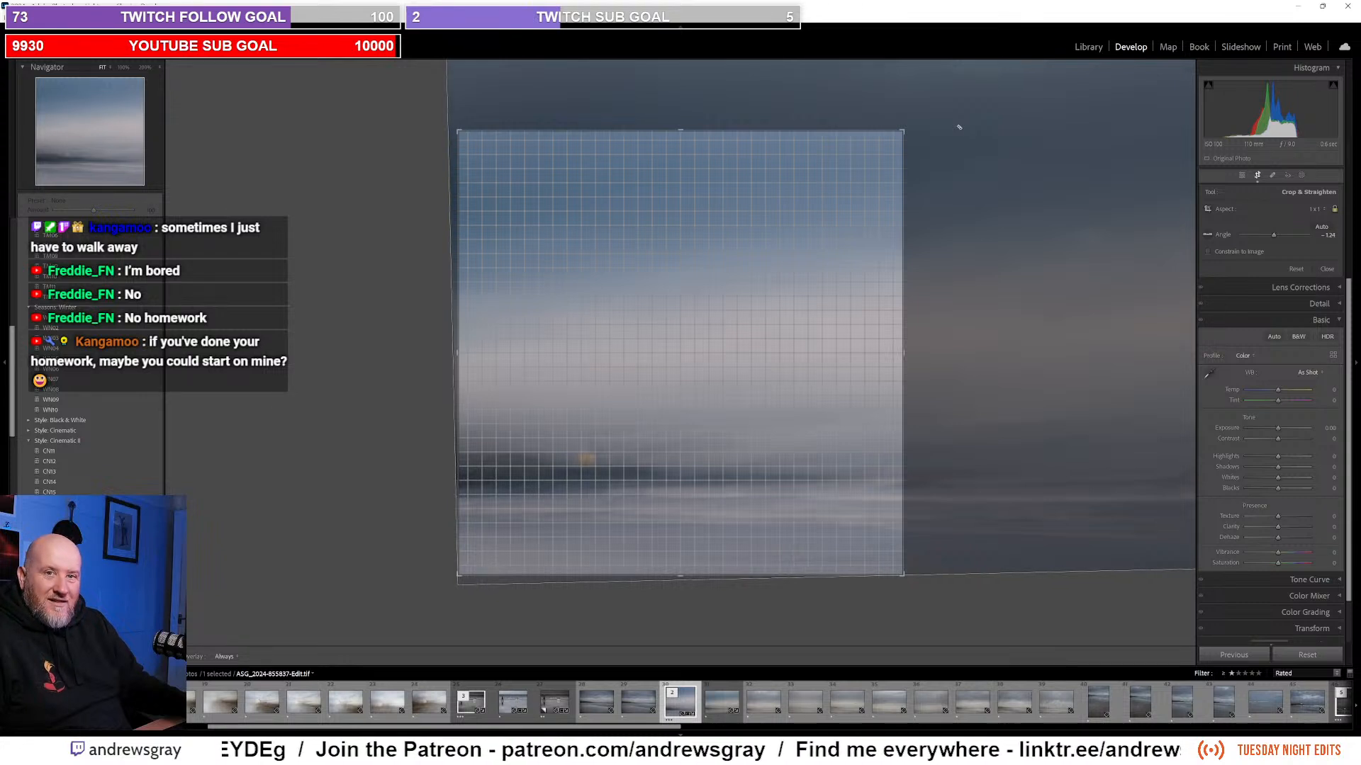
left_click_drag(959, 128, 961, 131)
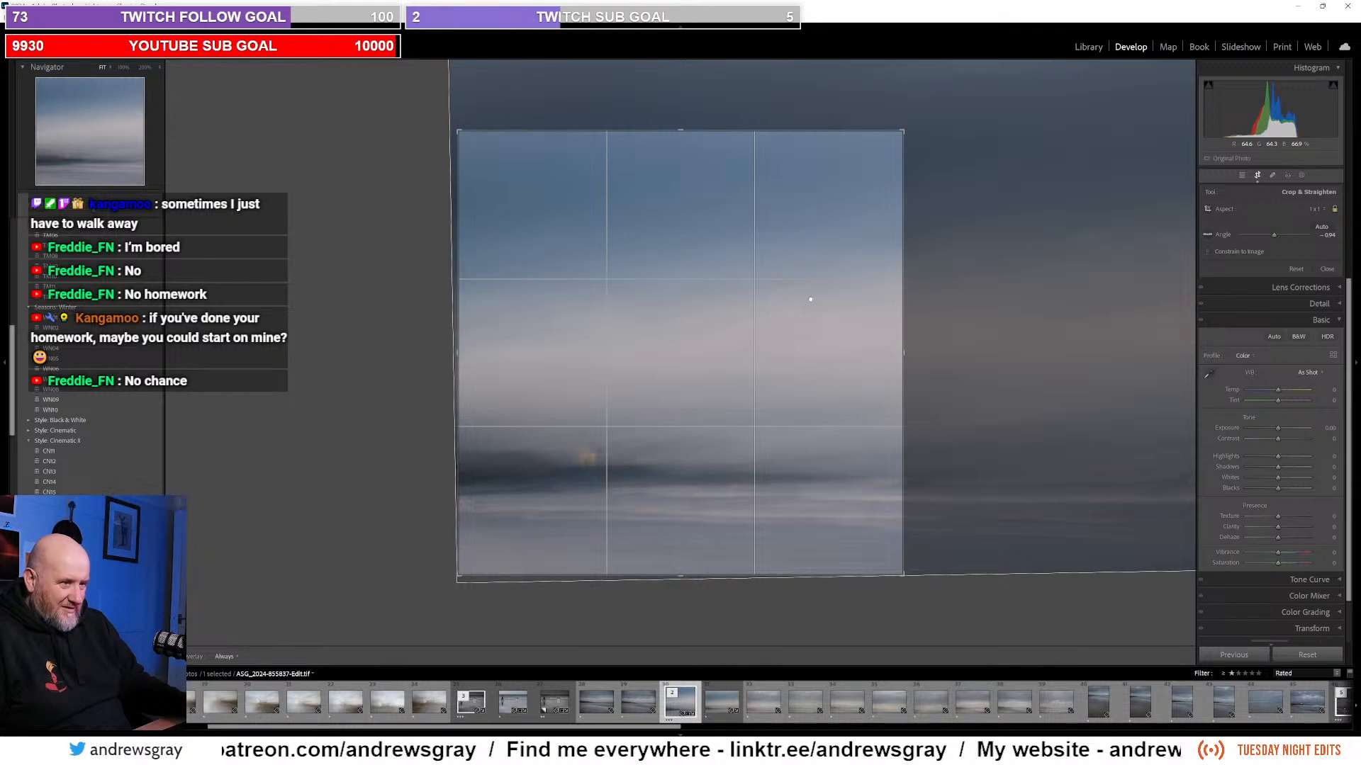
left_click_drag(814, 297, 726, 295)
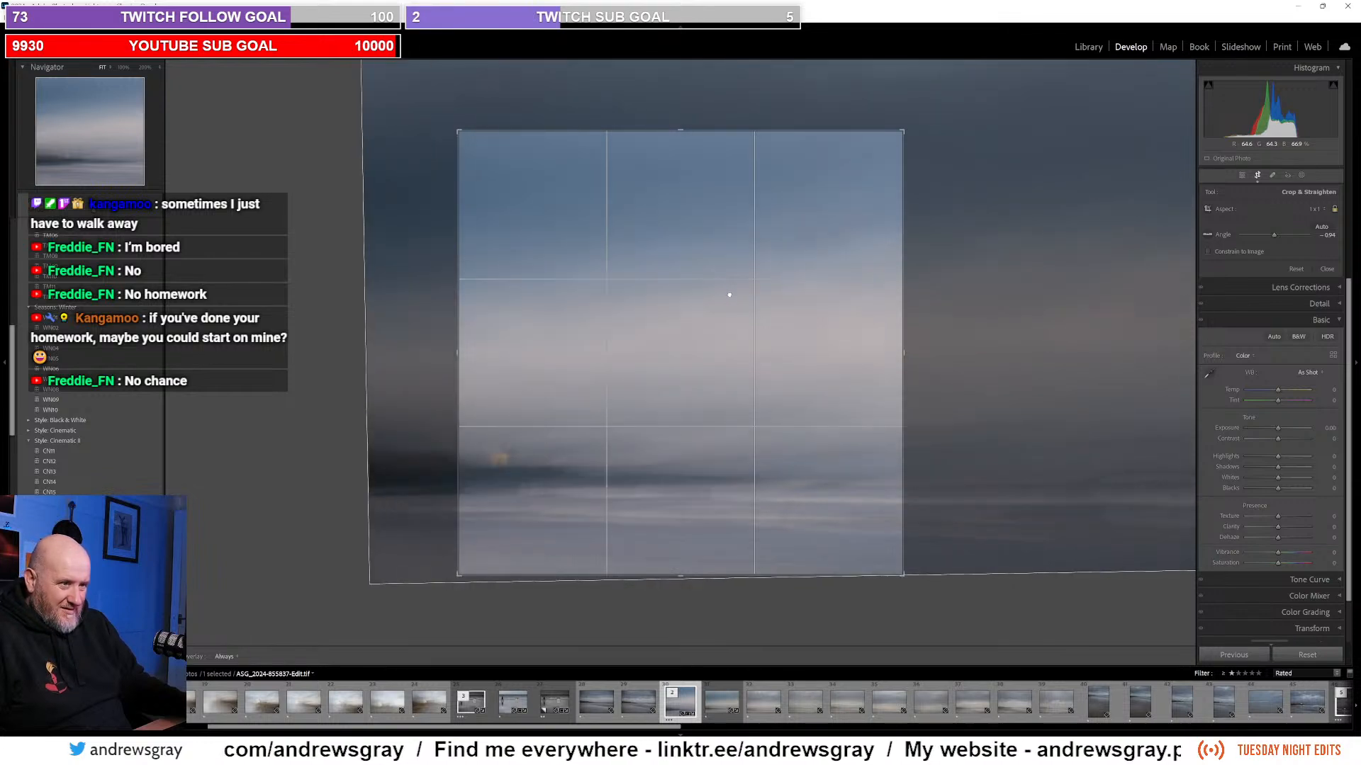
key("ctrl+z")
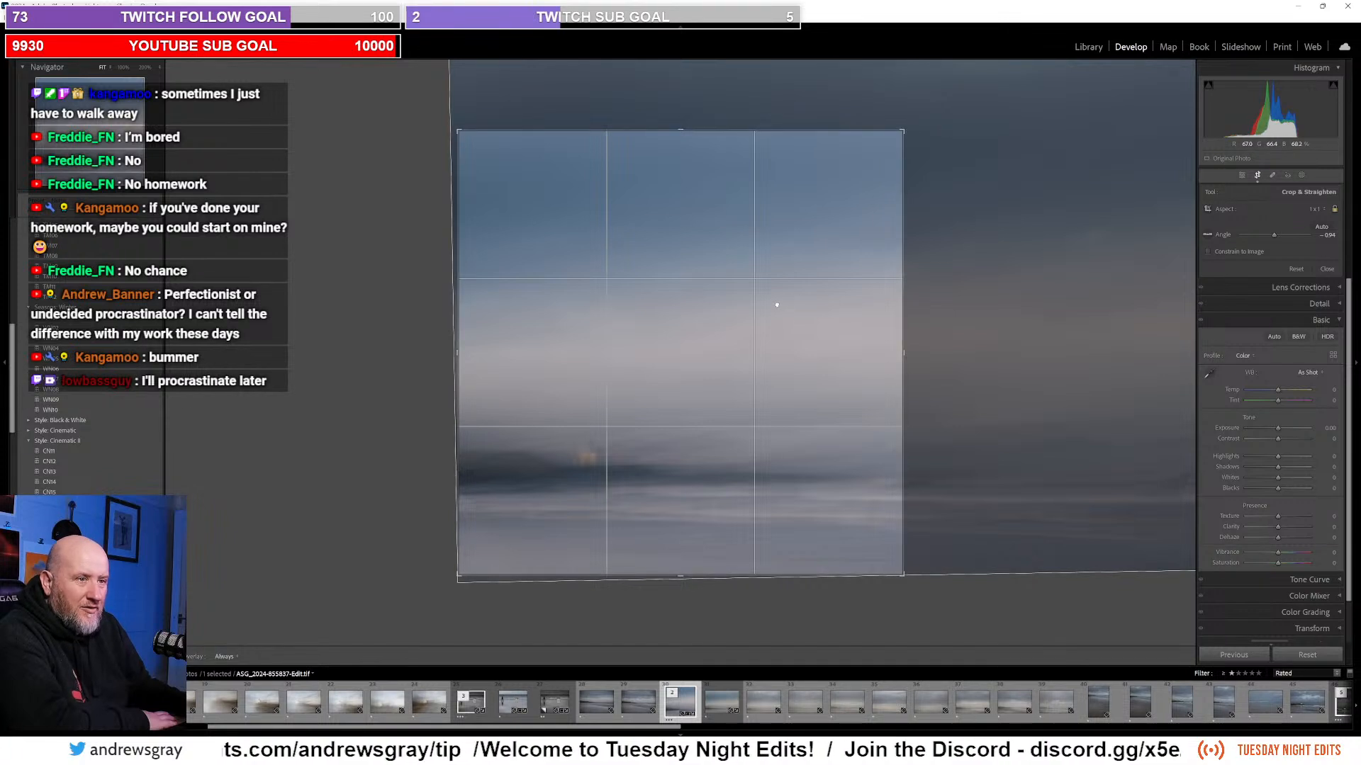
Step: Enlarge the square crop of the seascape slightly, fine-tune its vertical framing so the sea stays at the bottom, and apply the crop
left_click_drag(777, 305, 784, 312)
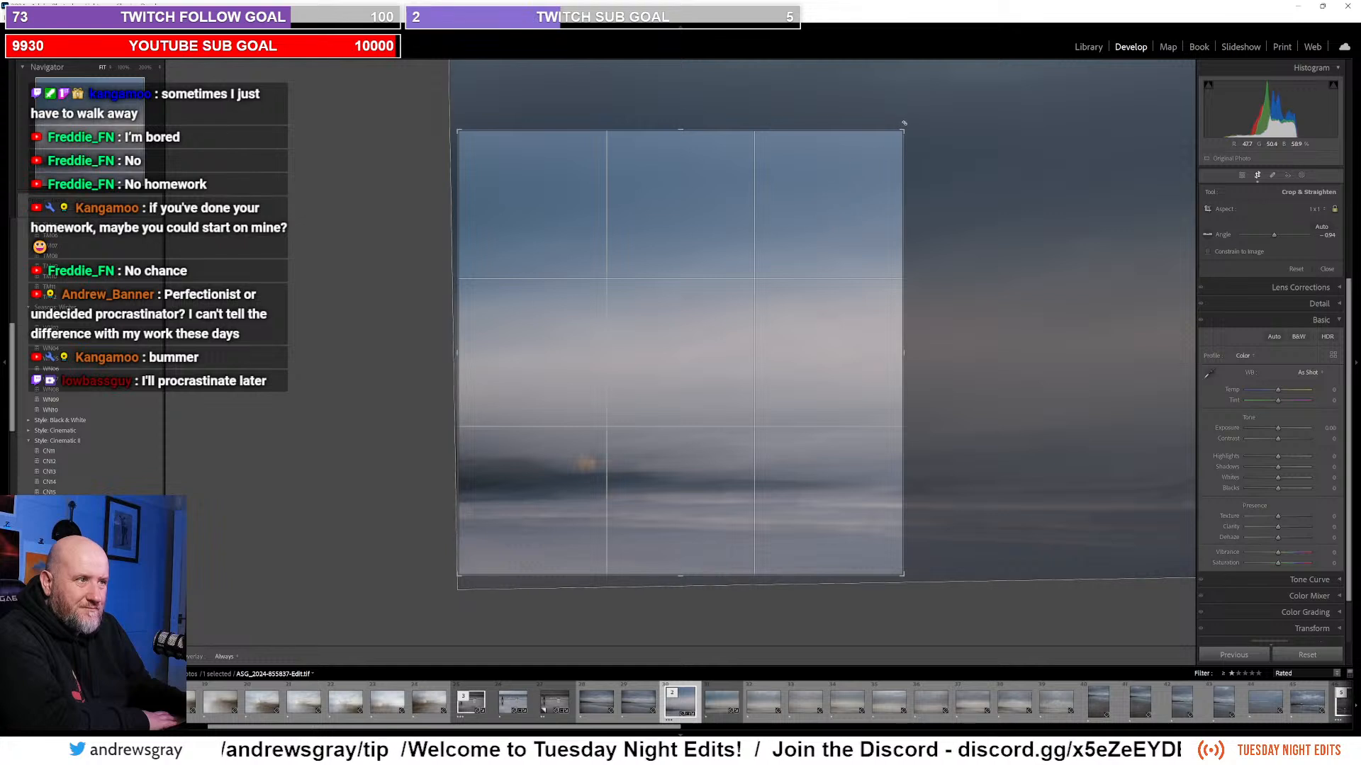
left_click_drag(910, 128, 924, 112)
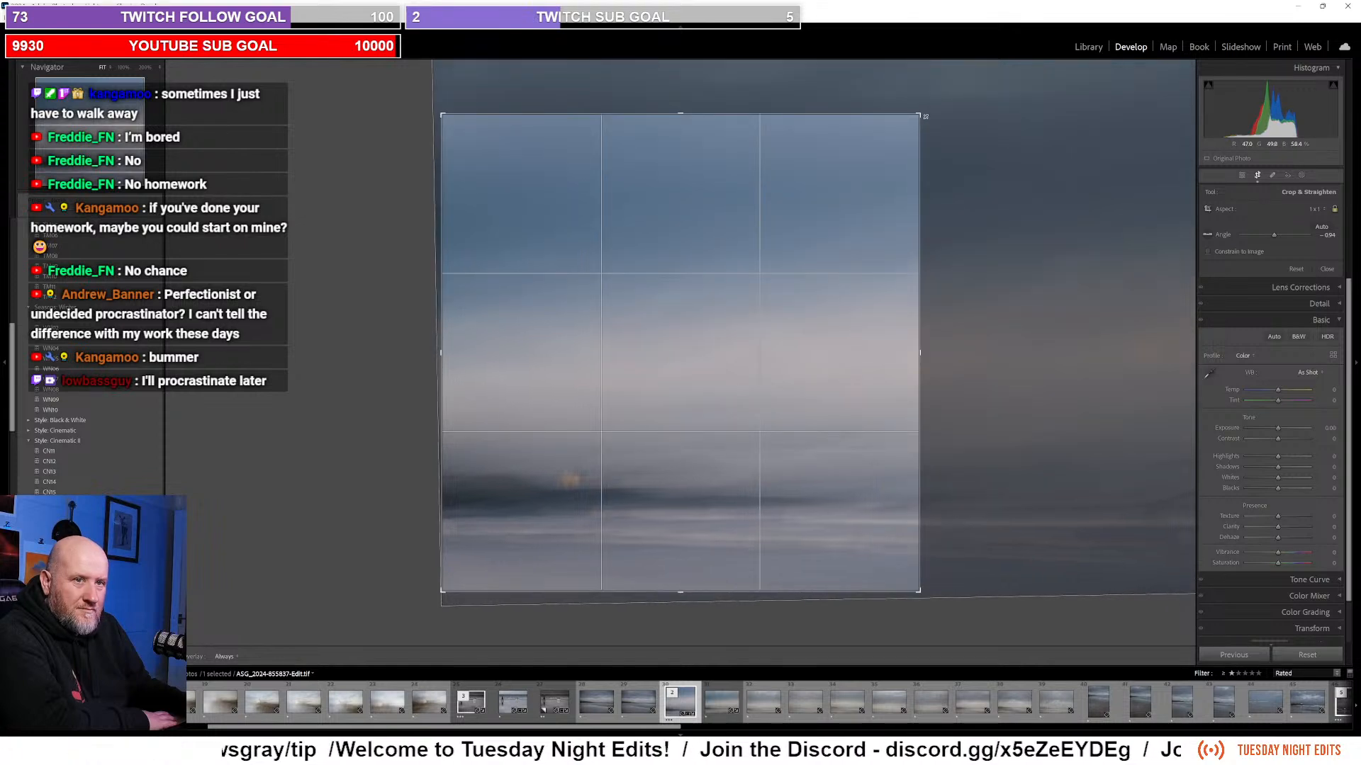
left_click_drag(820, 234, 823, 215)
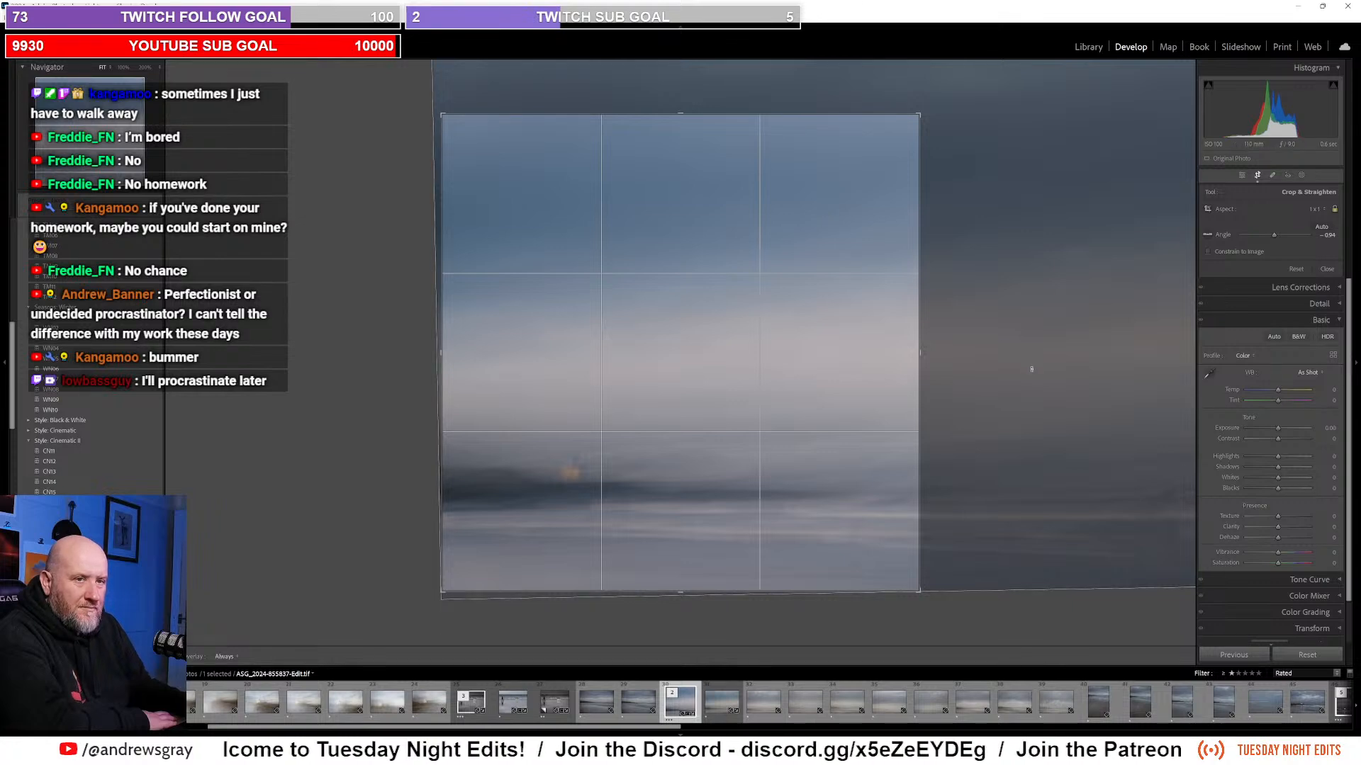
key("Return")
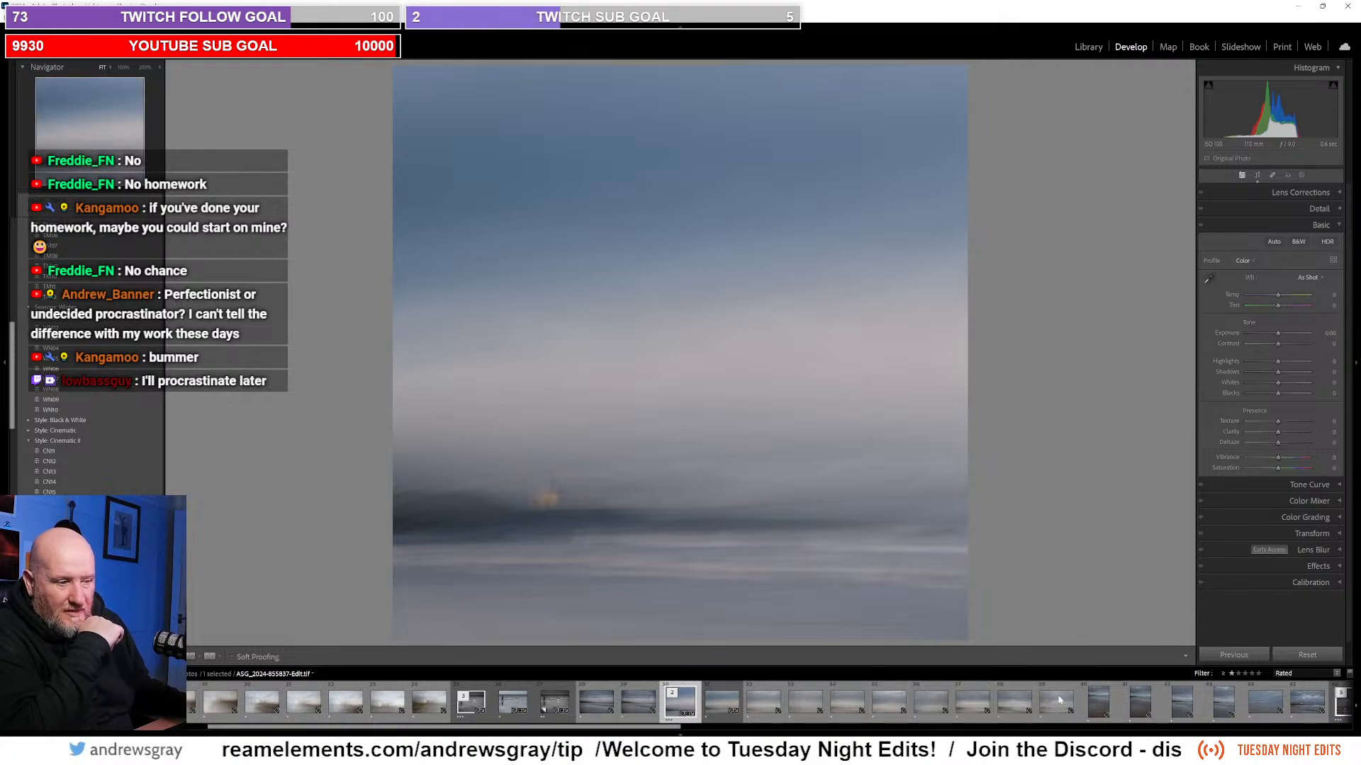
Step: Select the blurred stone-building photo ASG_2024-855981.NEF near the end of the shoot and show it enlarged in the Library
scroll(1095, 715, "down", 3)
scroll(1095, 716, "down", 15)
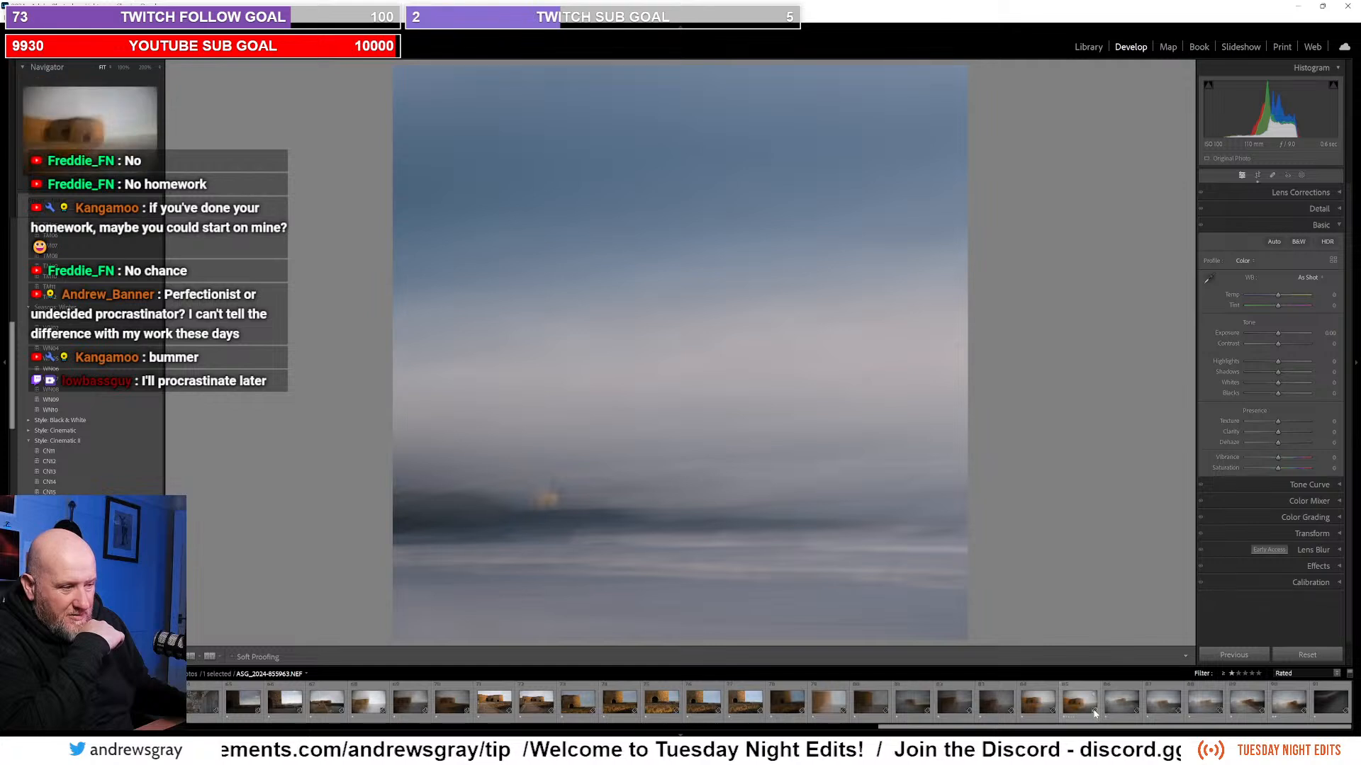
left_click(1290, 706)
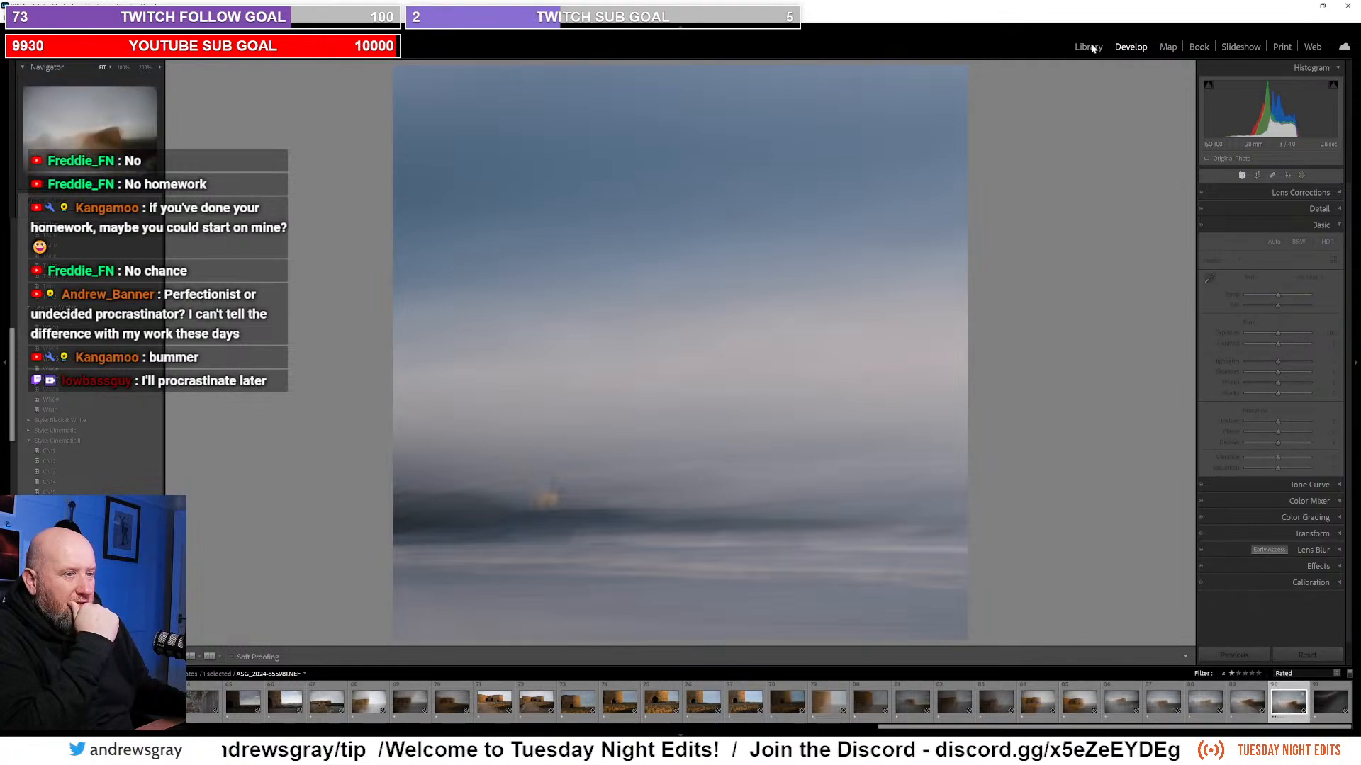
key("e")
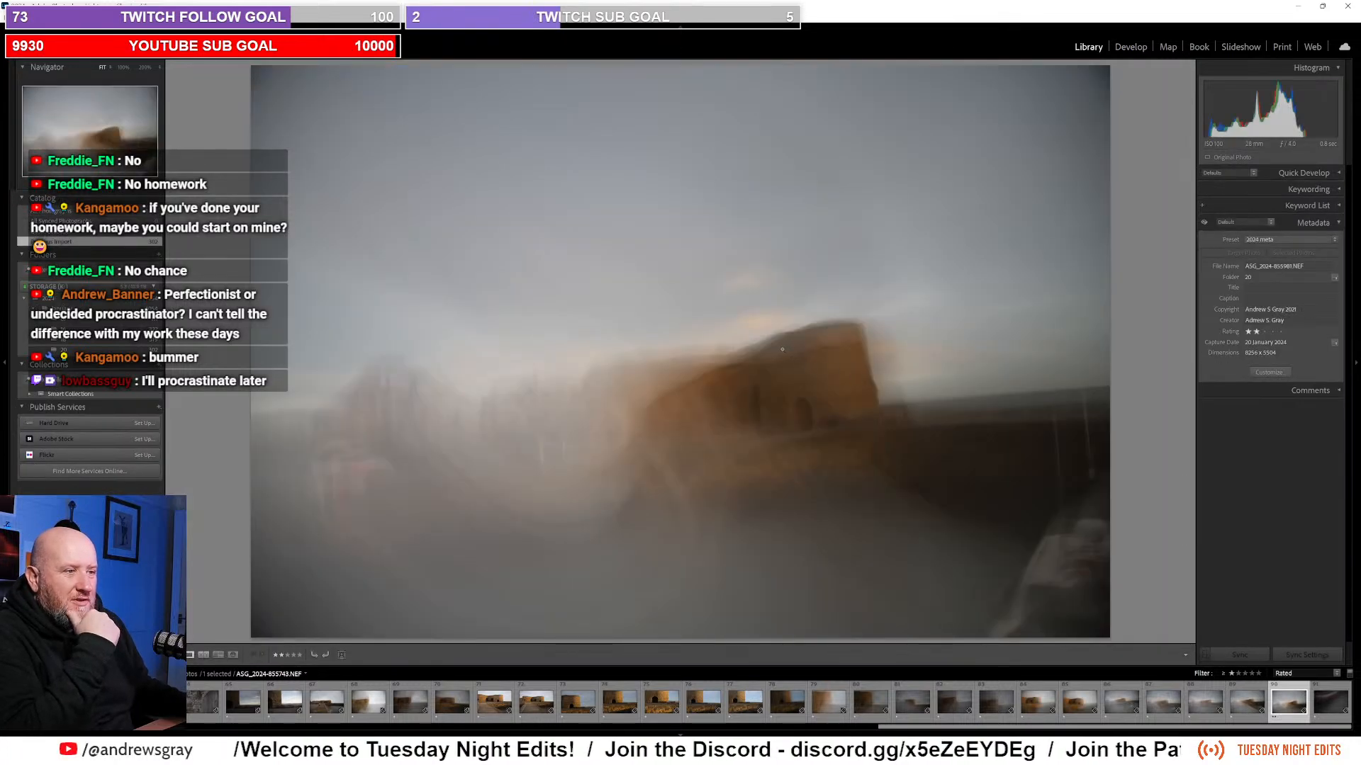
Step: Compare the neighbouring blurred and sharp frames of the stone building with ASG_2024-855981.NEF to judge which suit blending
key("Left")
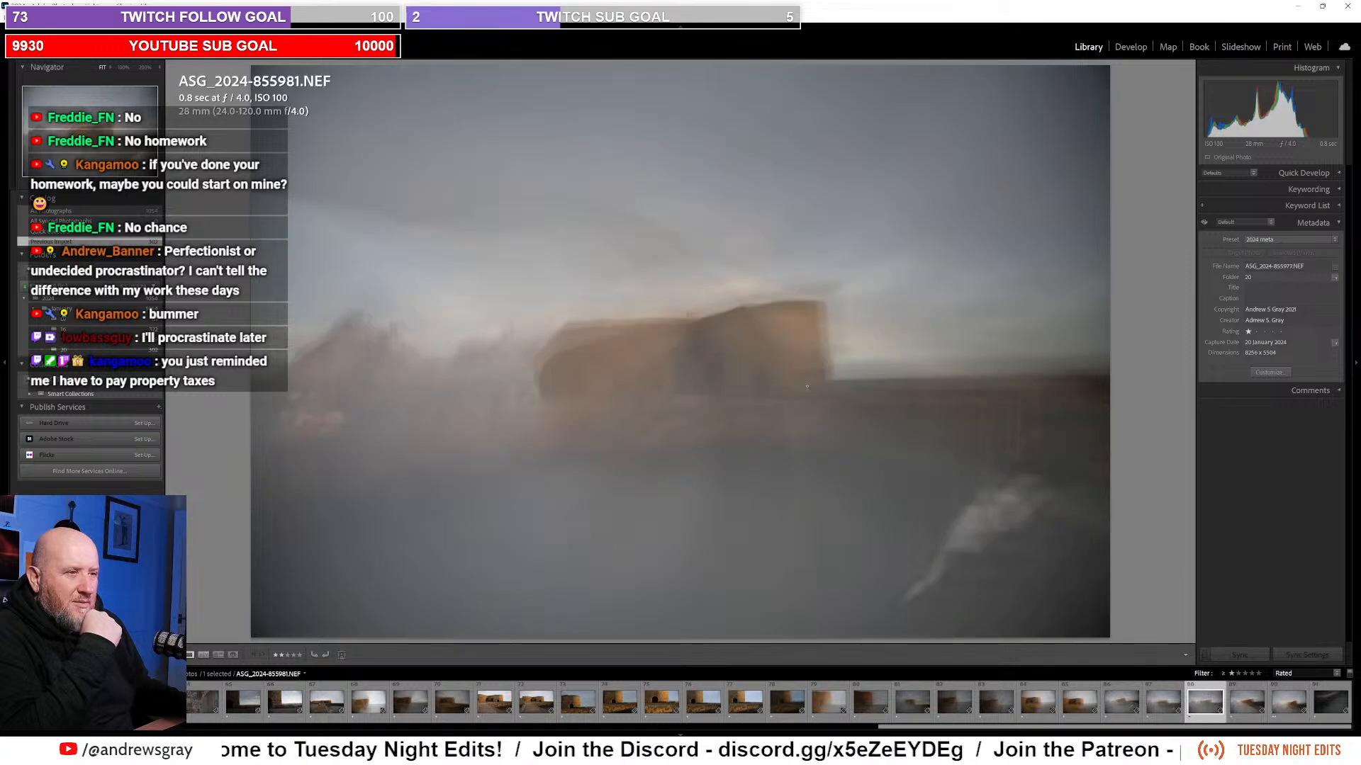
key("Left")
key("Left")
key("Left")
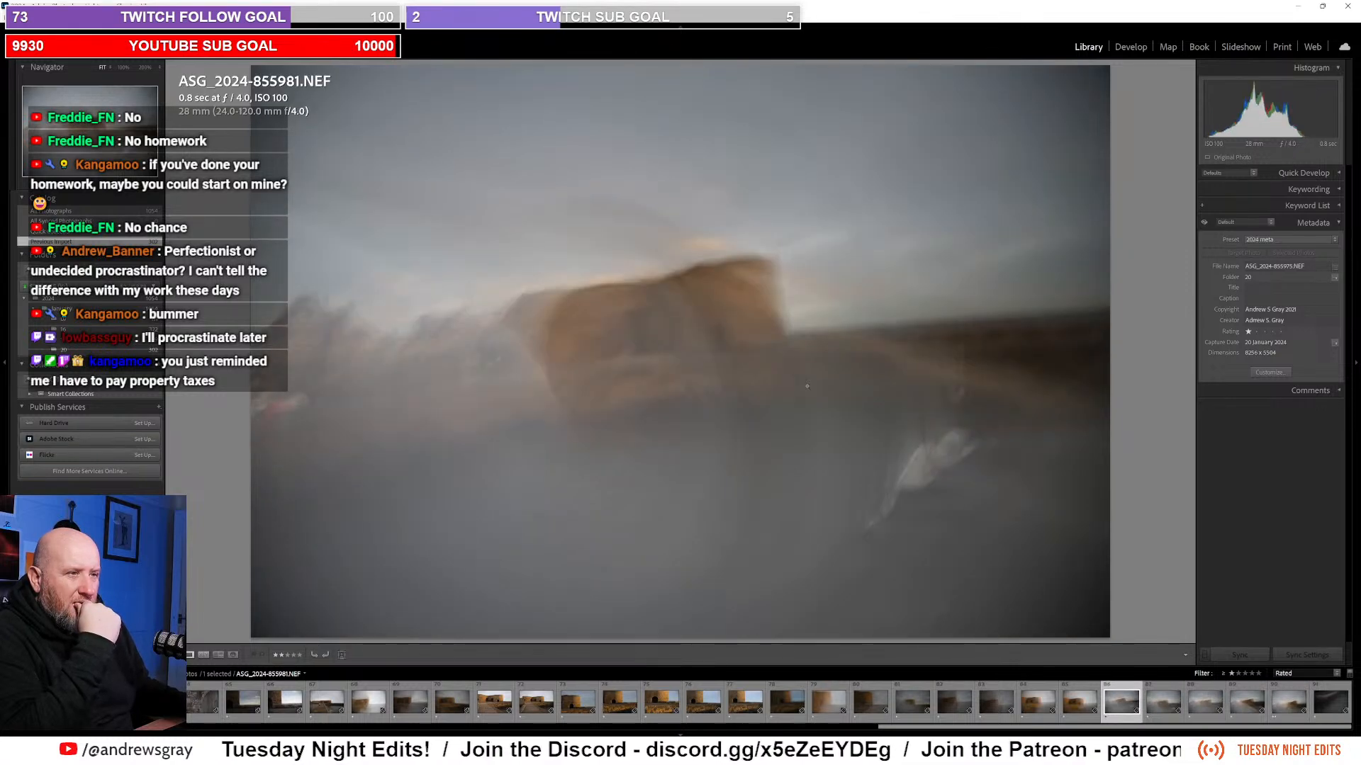
key("Left")
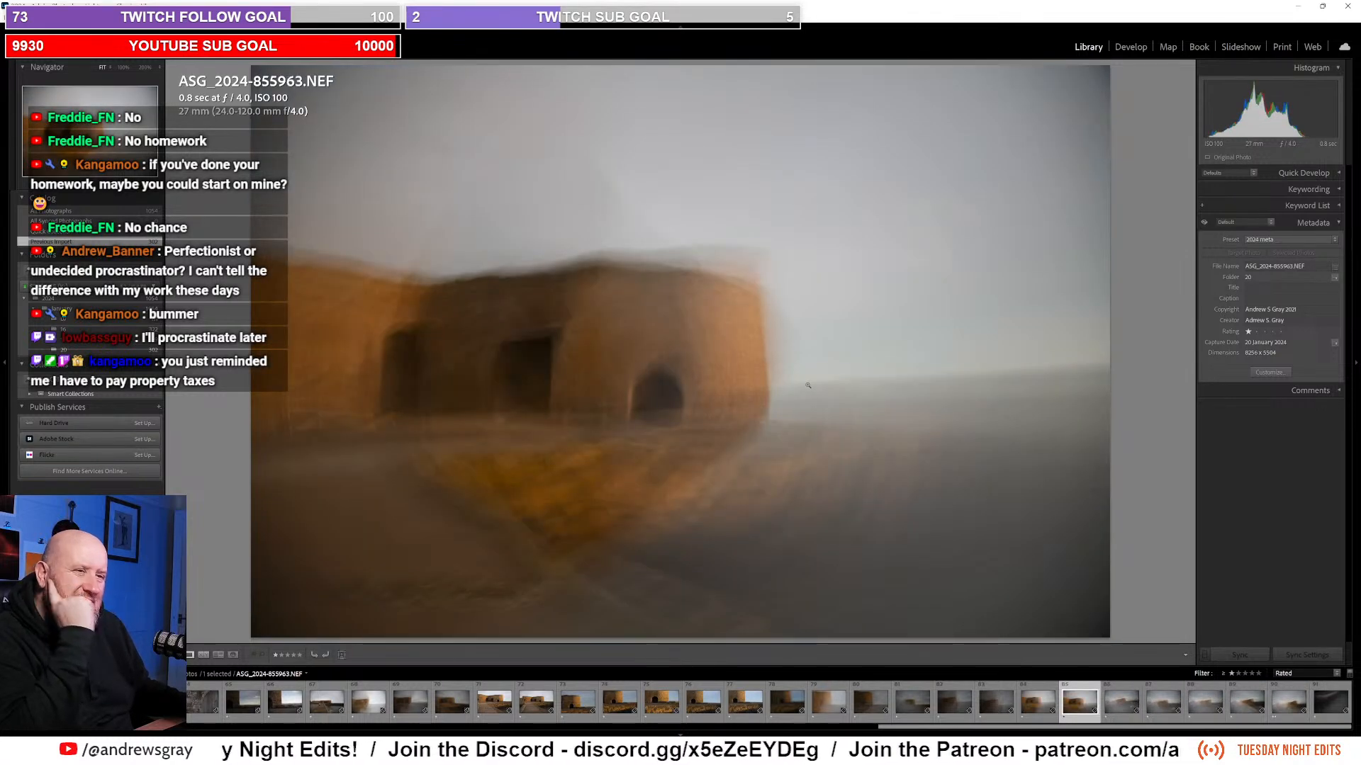
key("Left")
key("Left")
key("Left")
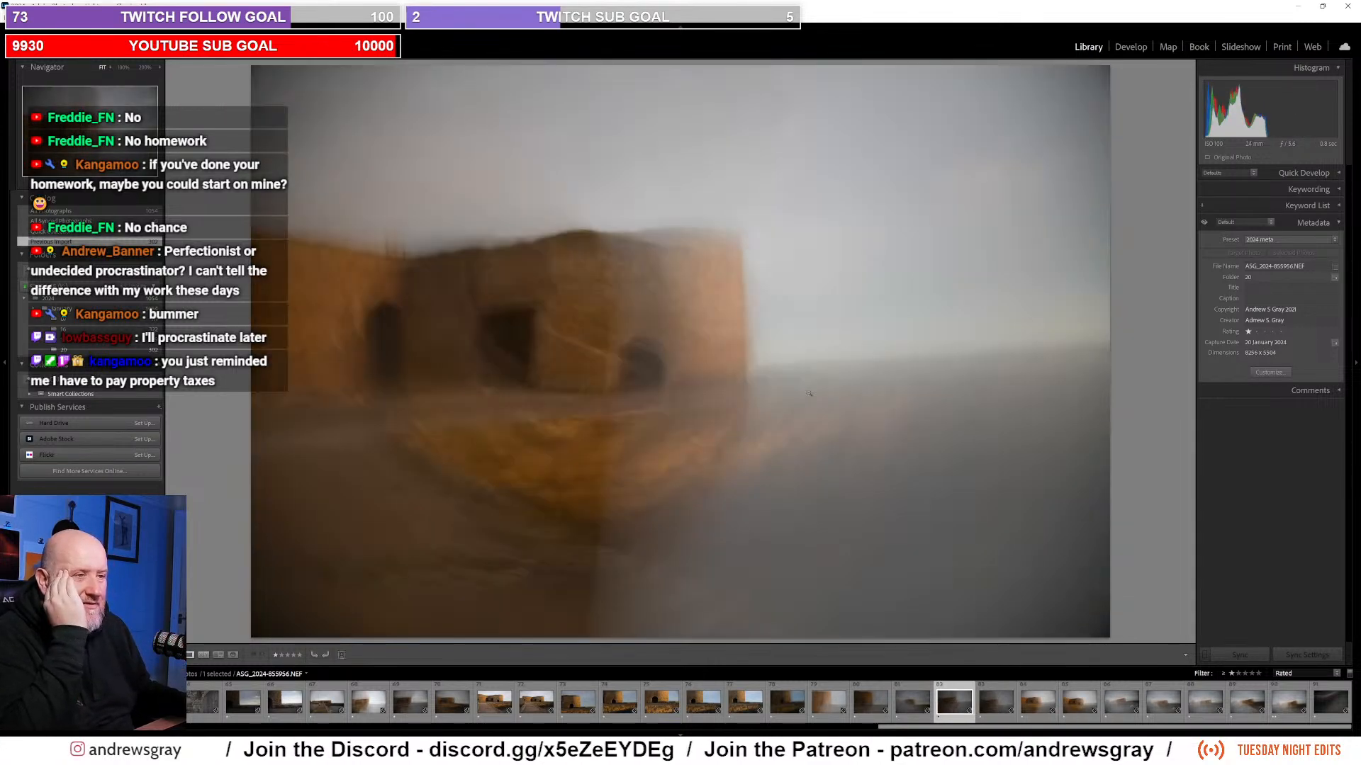
key("Right")
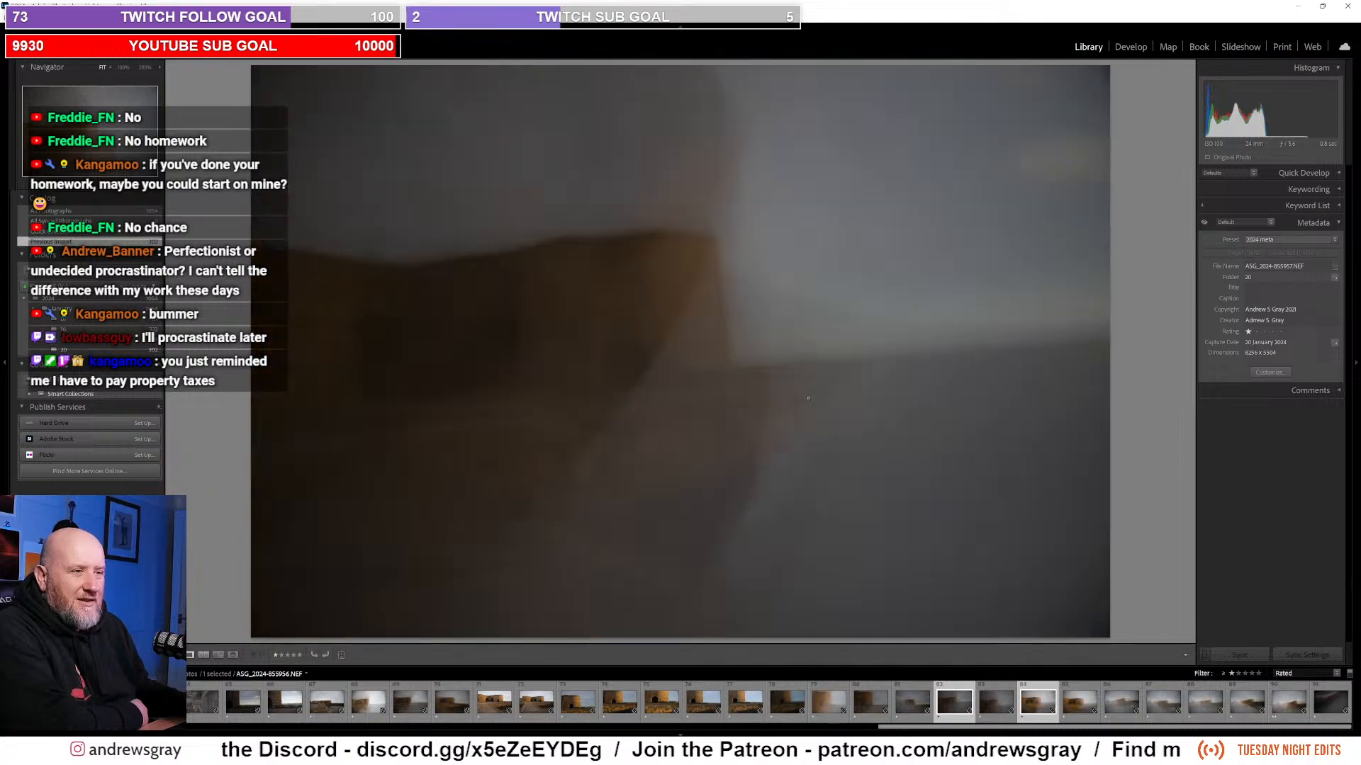
key("Left")
key("Left")
key("Left")
key("Left")
key("Left")
key("Left")
key("Left")
key("Left")
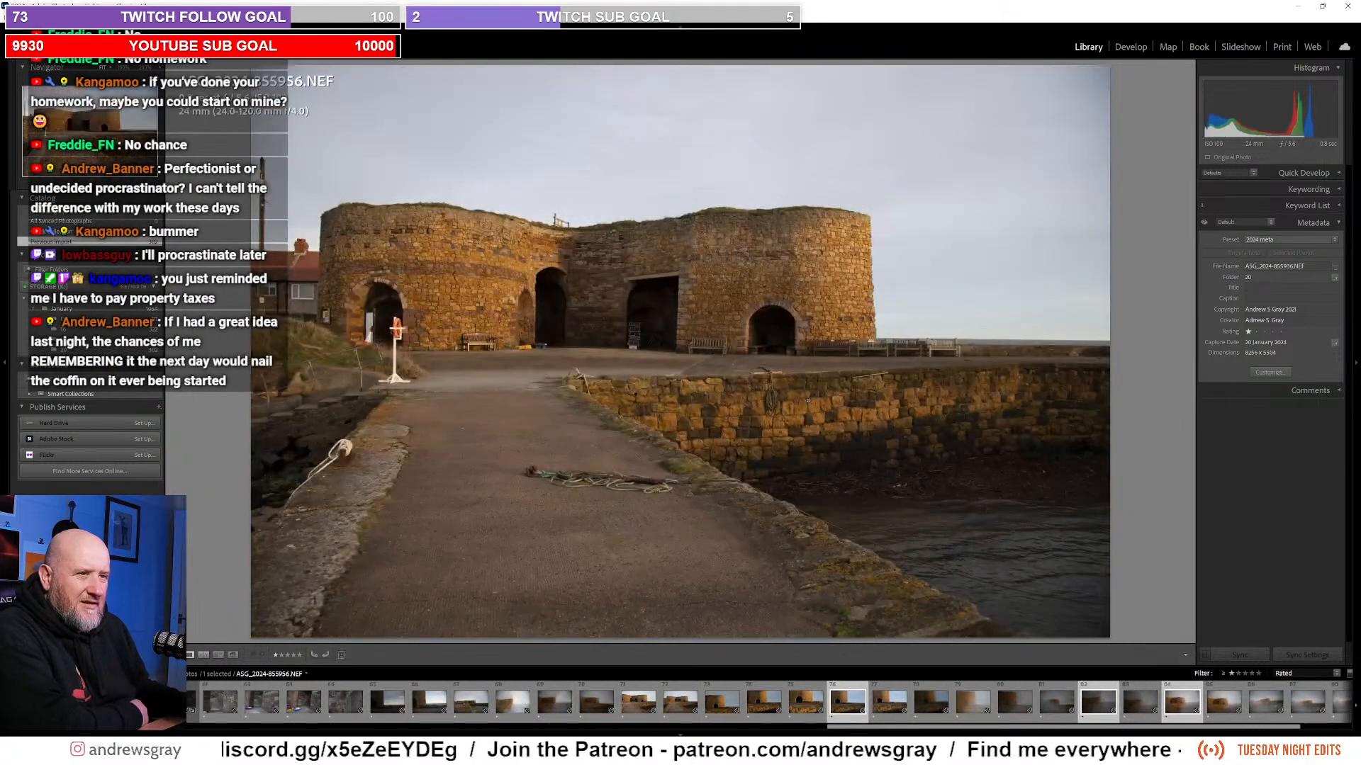
key("Right")
key("Right")
key("Right")
key("Right")
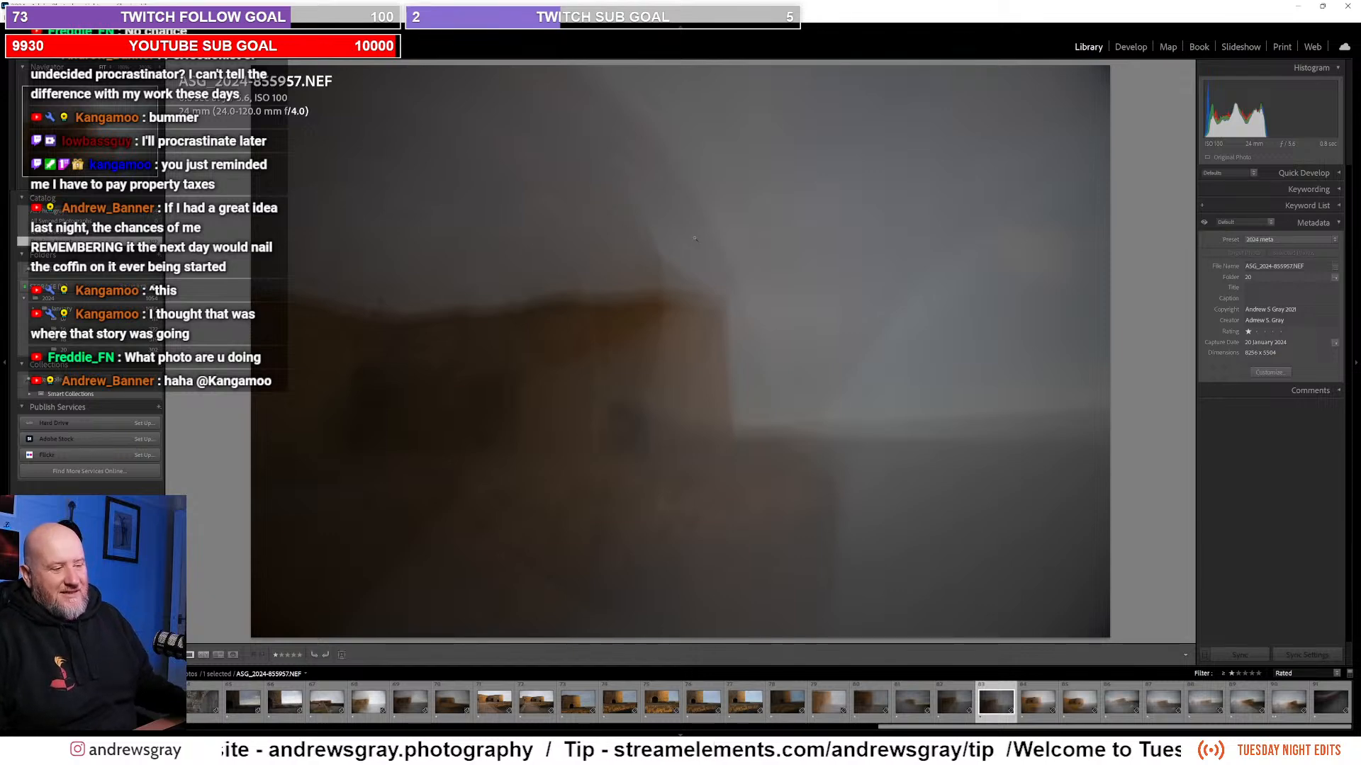
left_click(1042, 698)
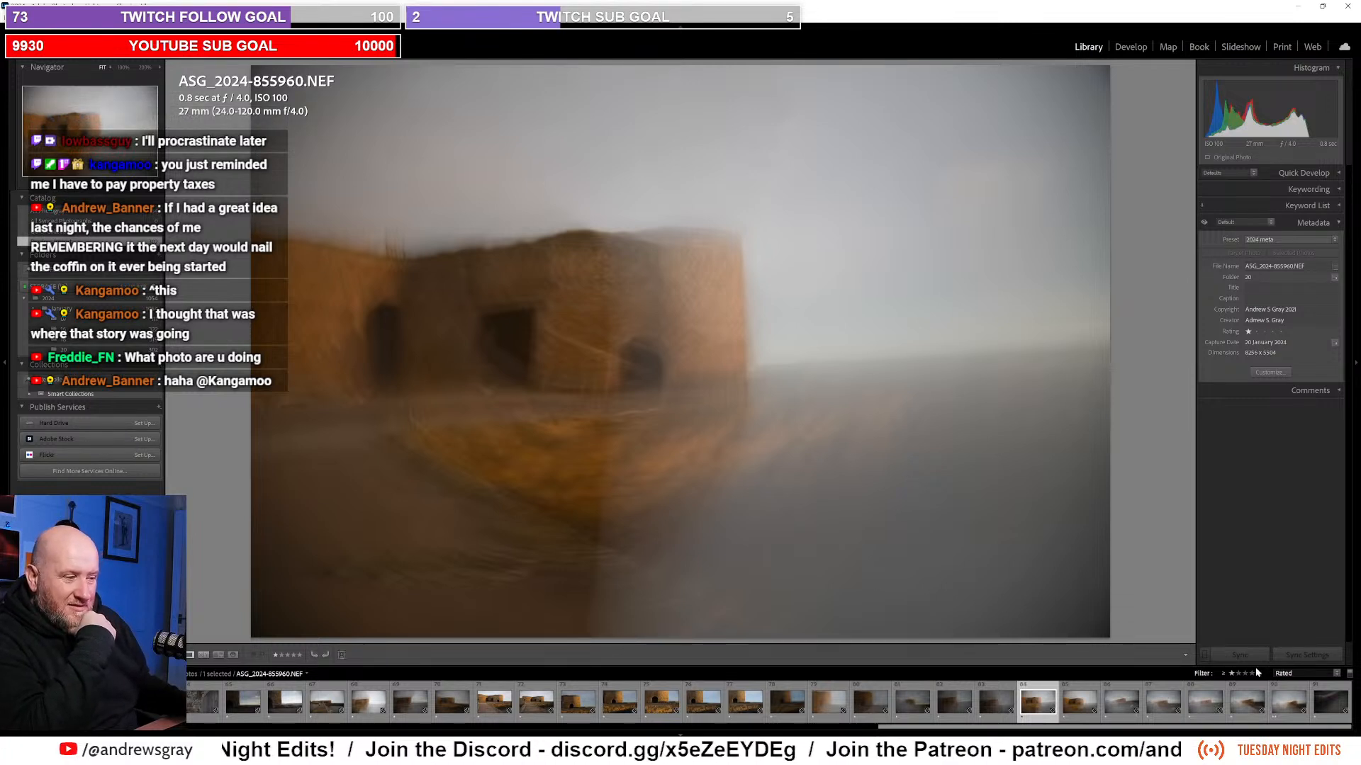
left_click(1288, 701)
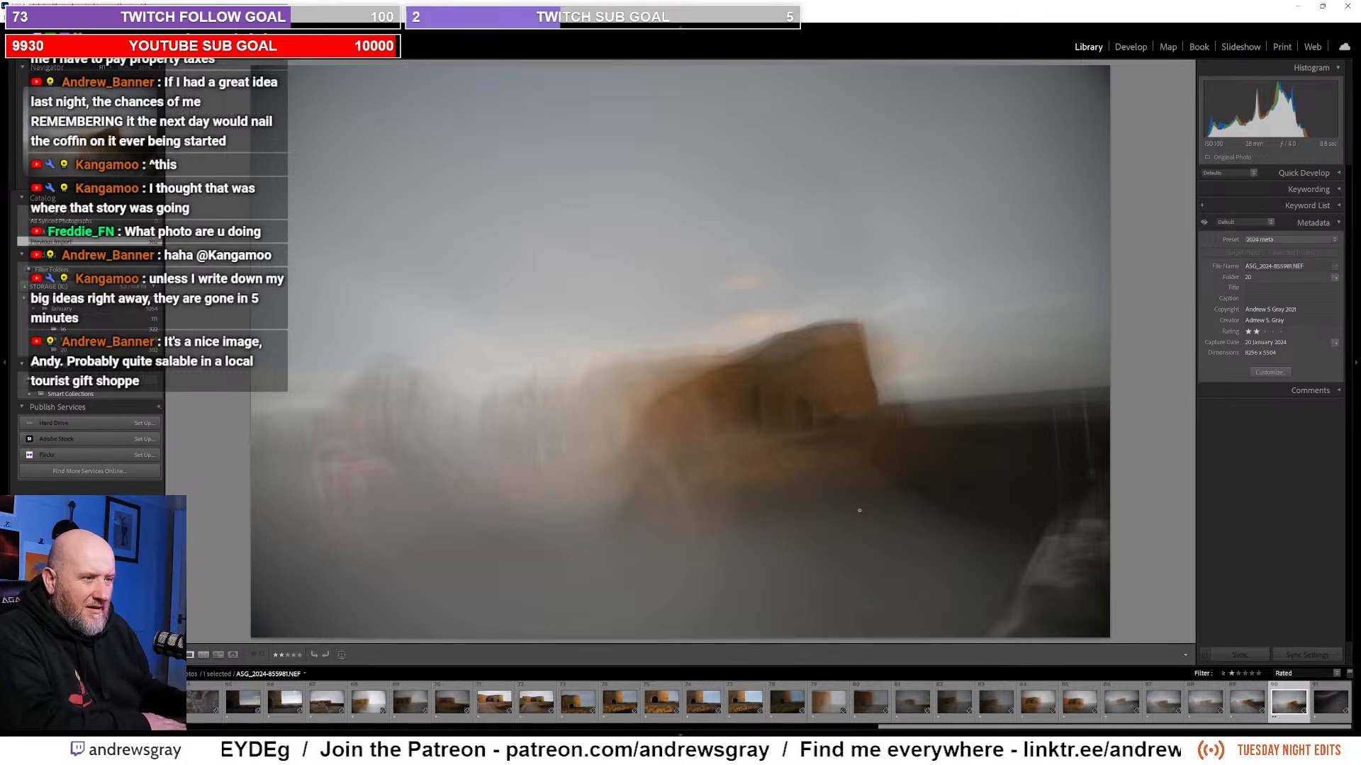
Step: Select the five consecutive blurred building frames ending with ASG_2024-855981.NEF and open that last photo for developing
key("Left")
key("Right")
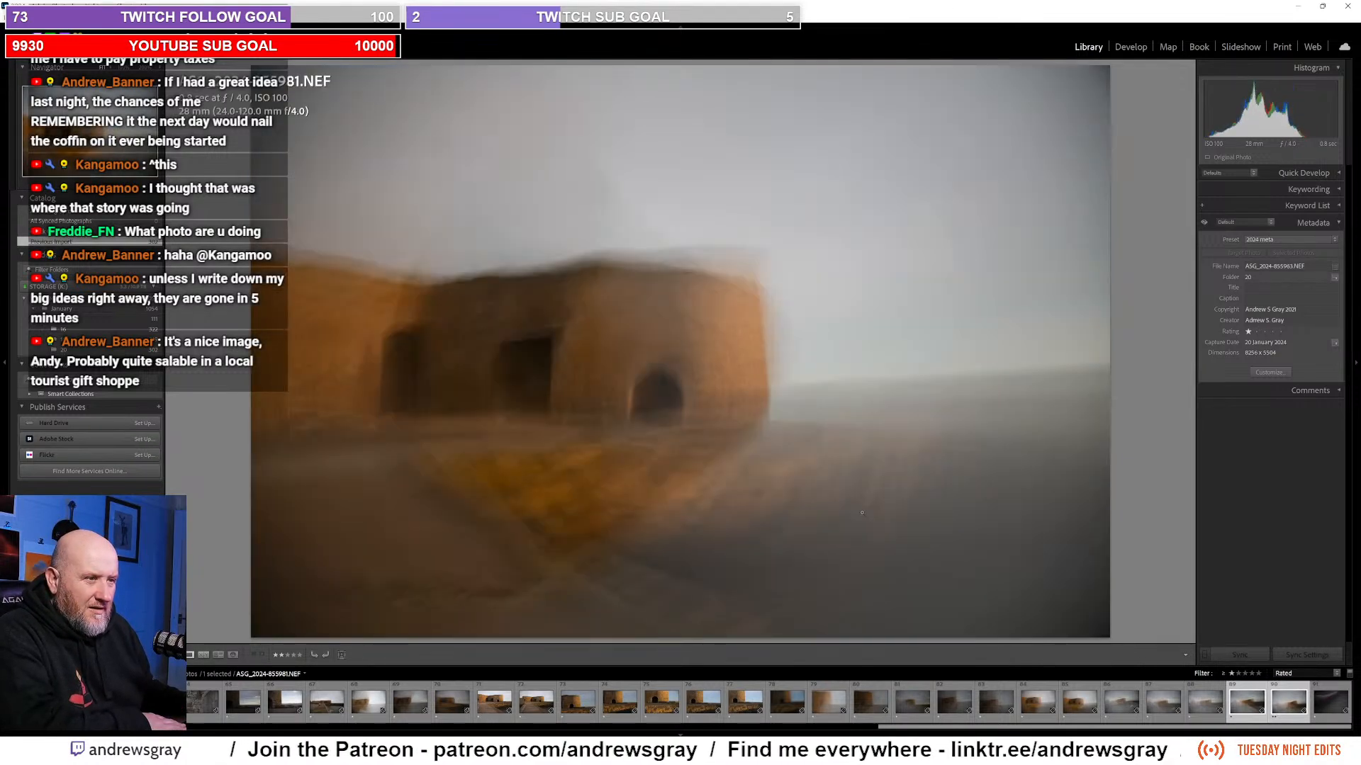
key("Left")
key("Right")
key("Left")
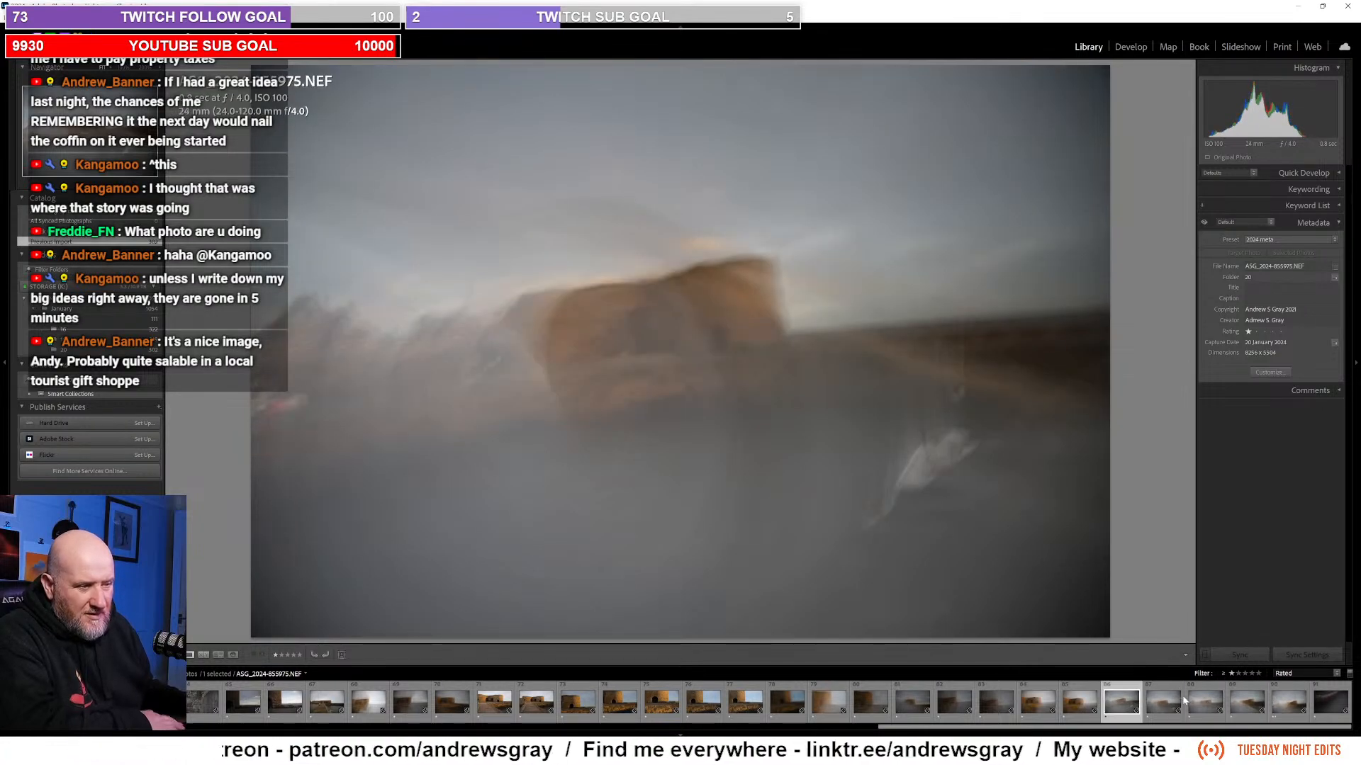
left_click(1290, 704, "shift")
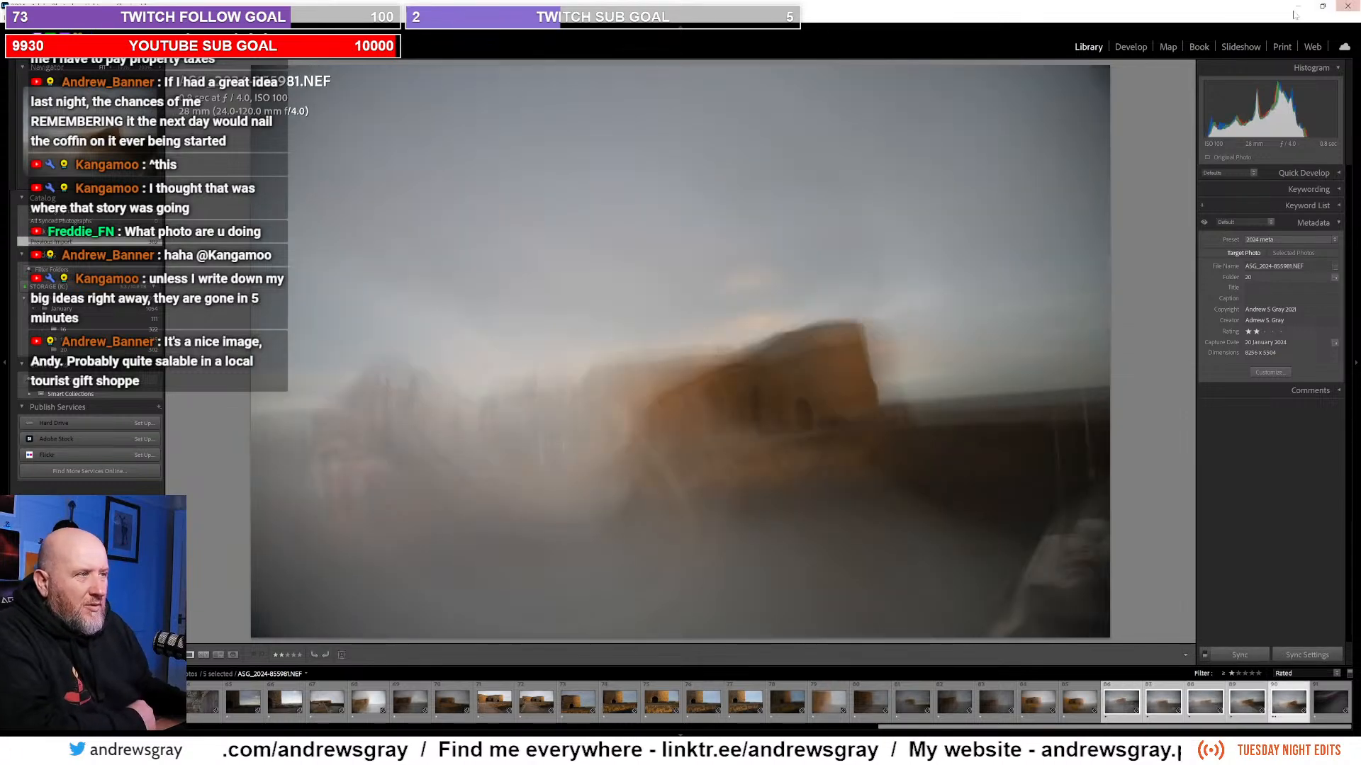
key("d")
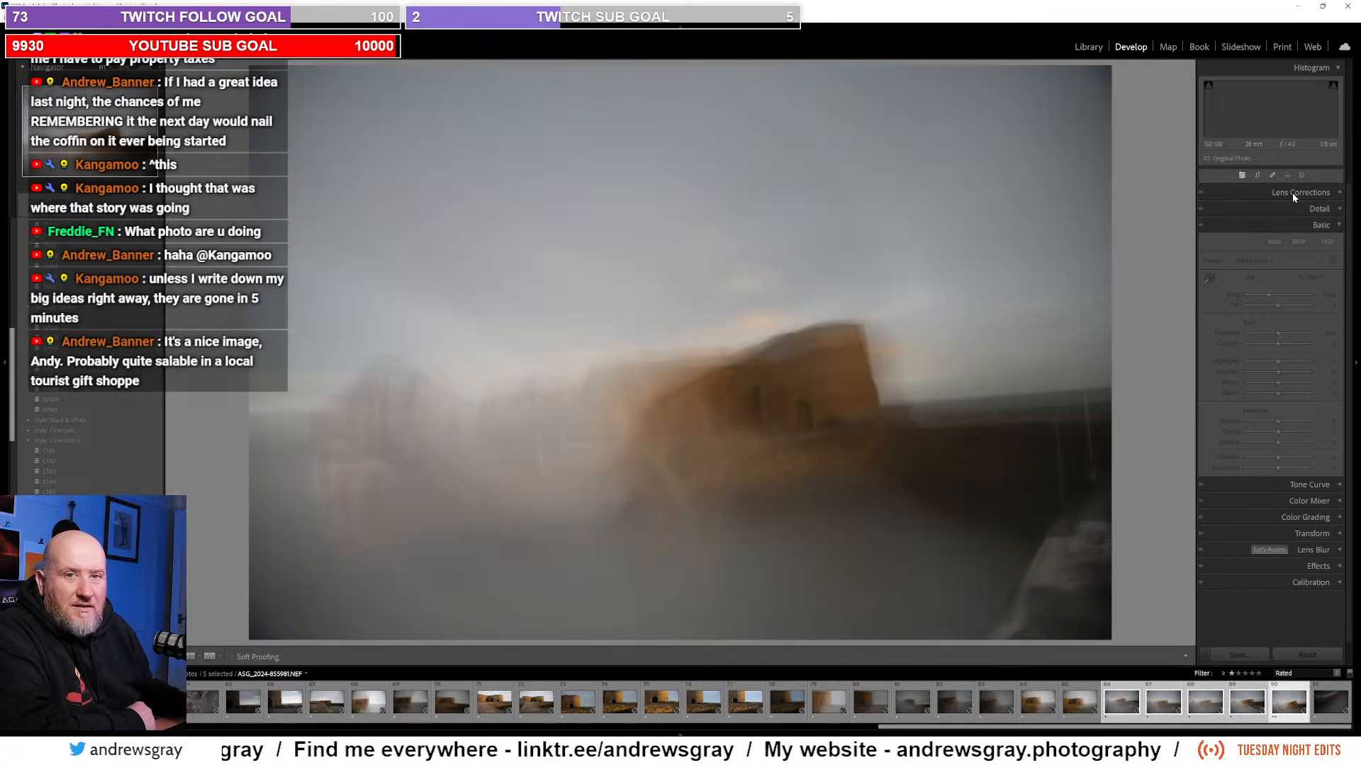
Step: Remove chromatic aberration, enable the Nikon lens profile corrections, and set the profile's vignetting amount to 138
left_click(1291, 193)
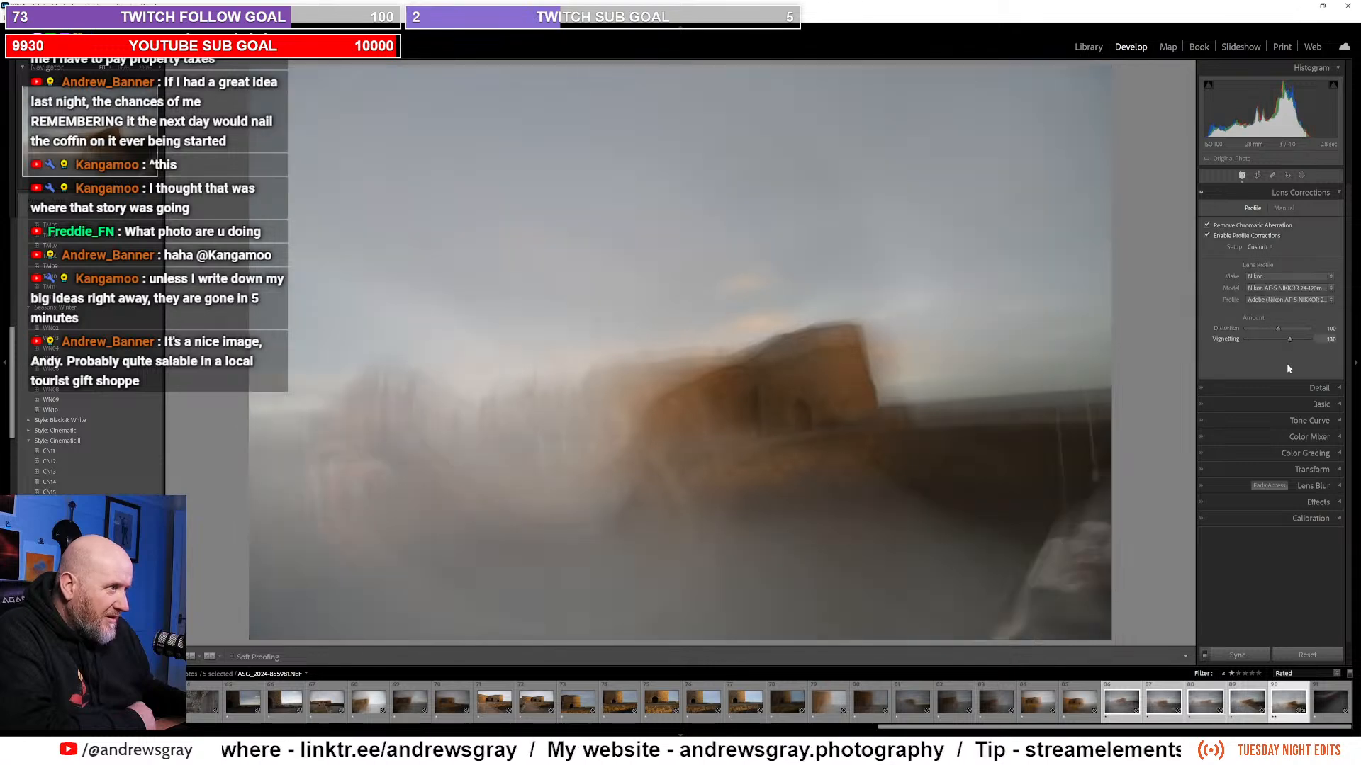
key("Return")
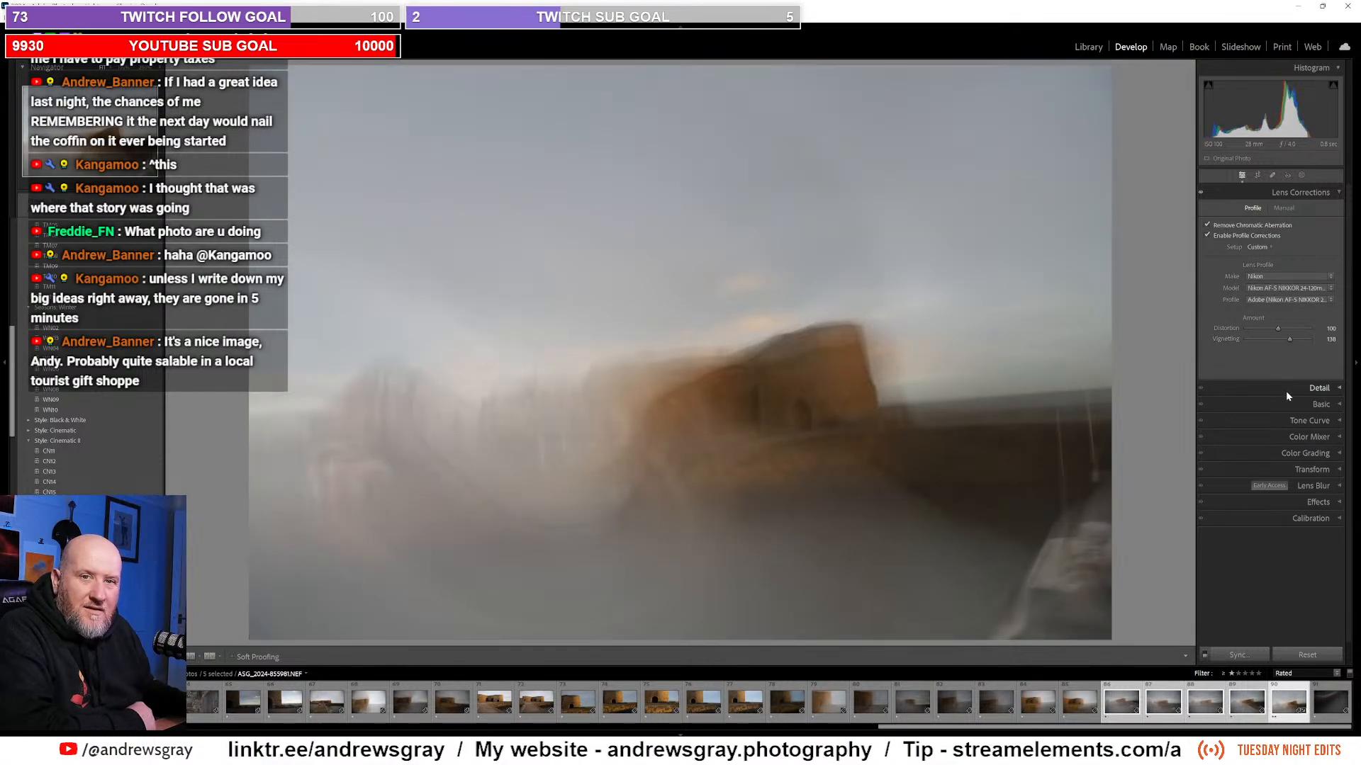
left_click(1288, 196)
Step: Raise the luminance noise reduction on the blurred building photo
left_click(1311, 211)
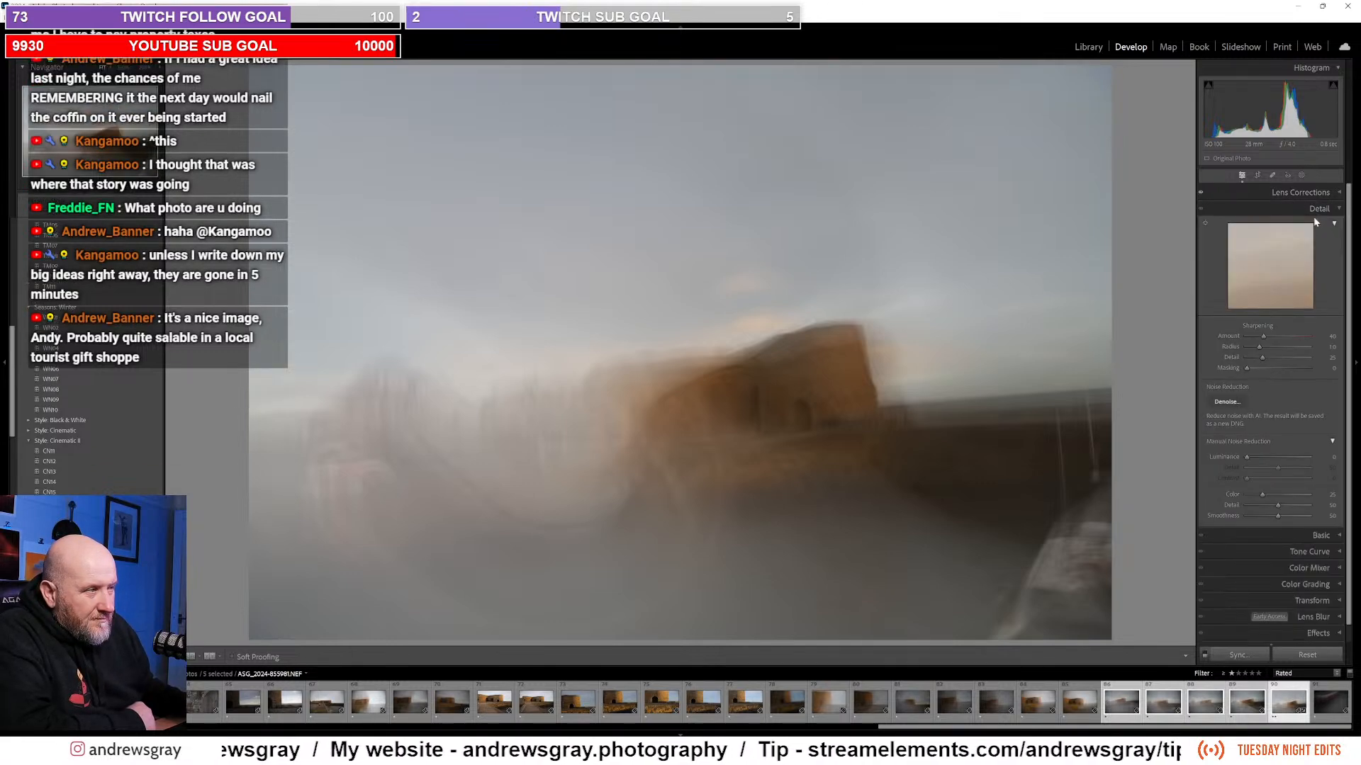
left_click_drag(1247, 456, 1274, 457)
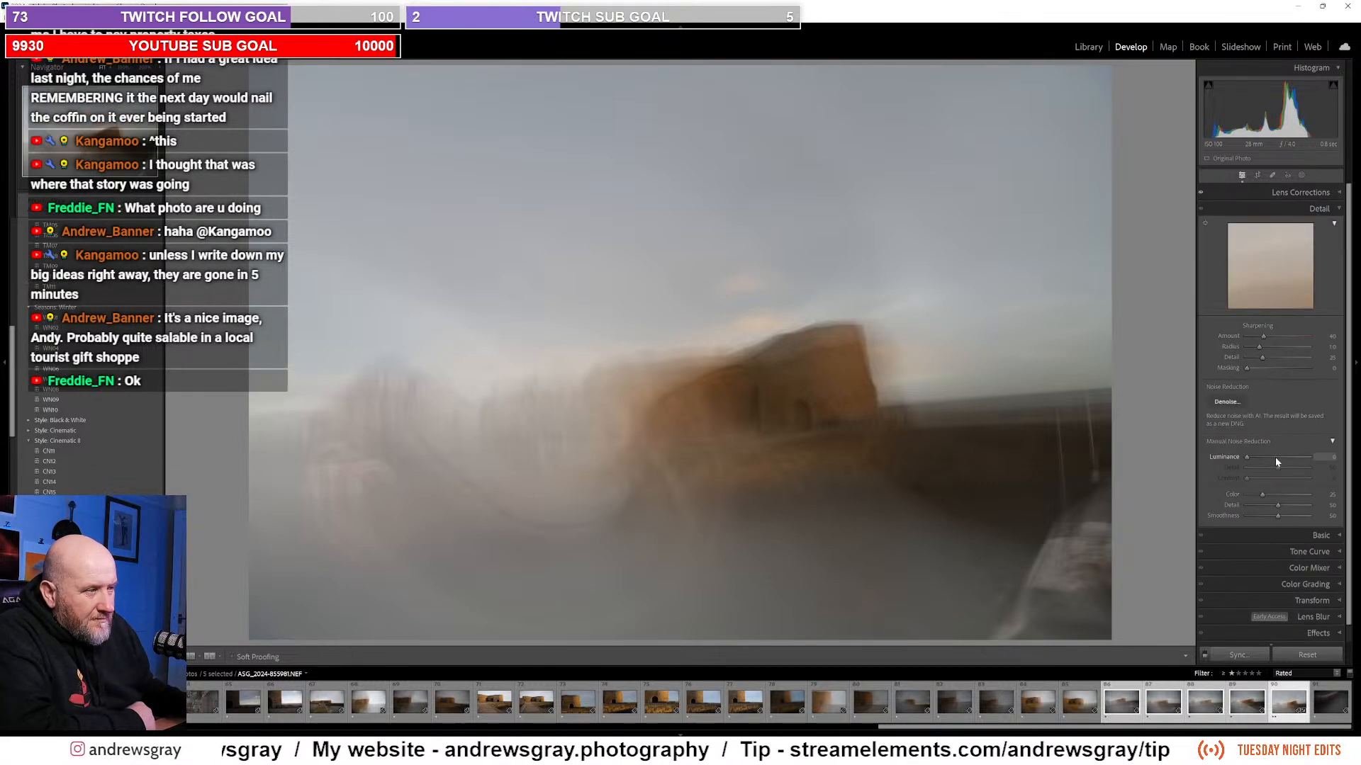
left_click(1317, 210)
Step: Visualize sensor spots and heal one spot in the sky near the photo's upper-left corner with a size 77 brush
left_click(1272, 175)
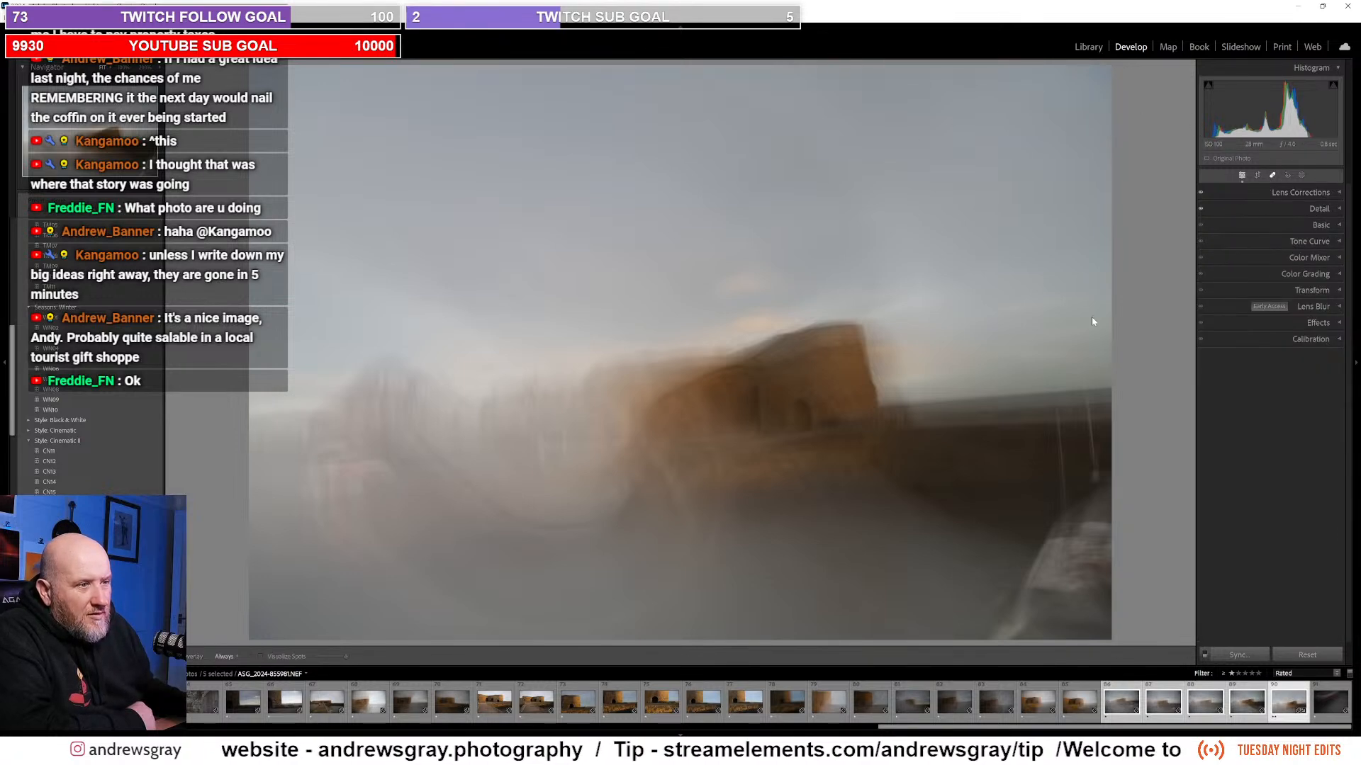
key("a")
scroll(382, 121, "up", 5)
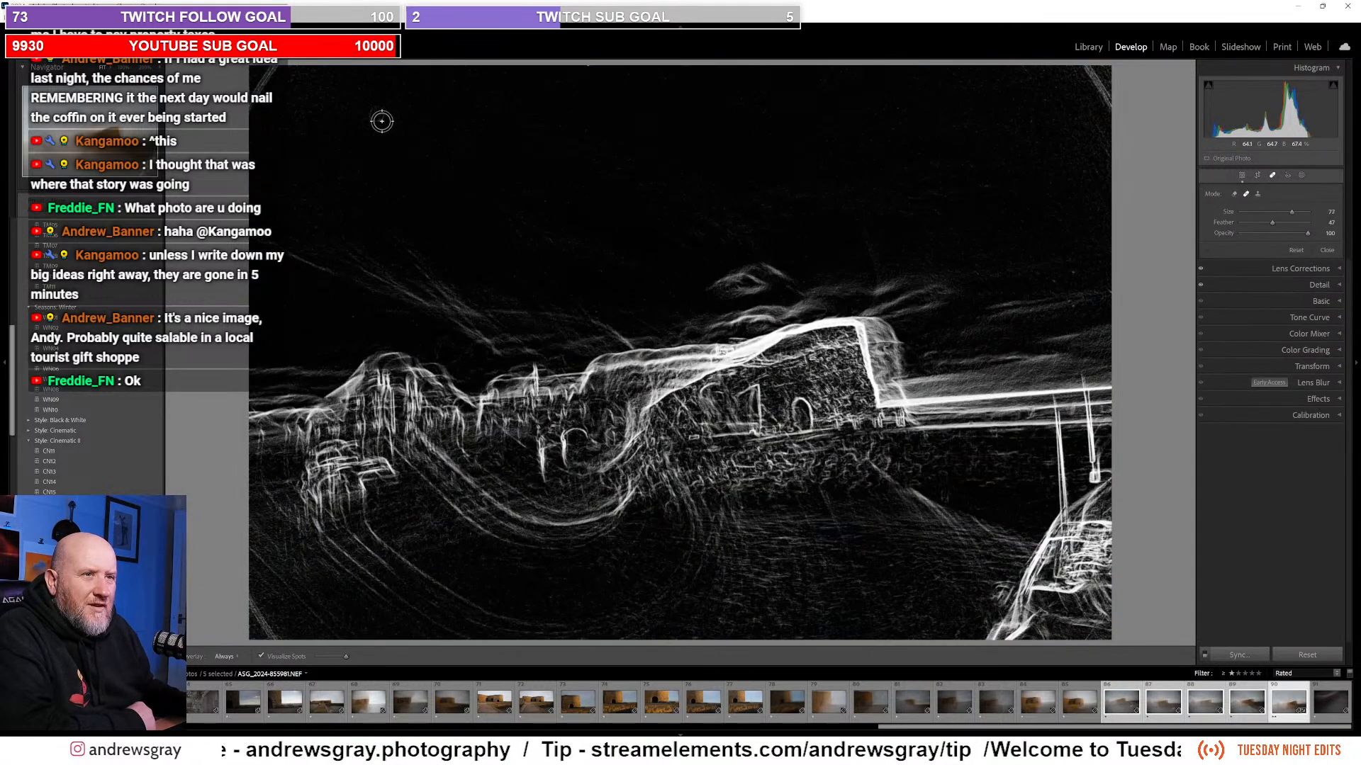
left_click(376, 114)
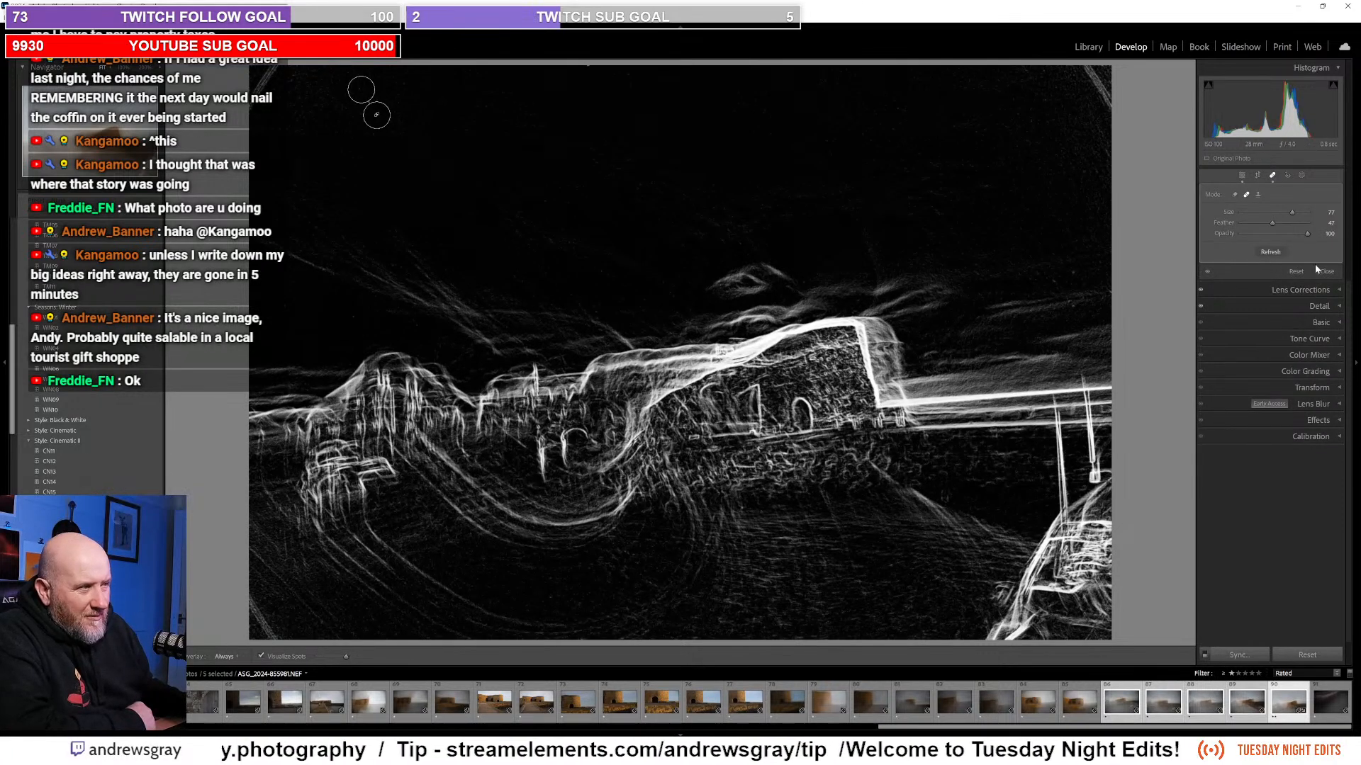
left_click(1240, 176)
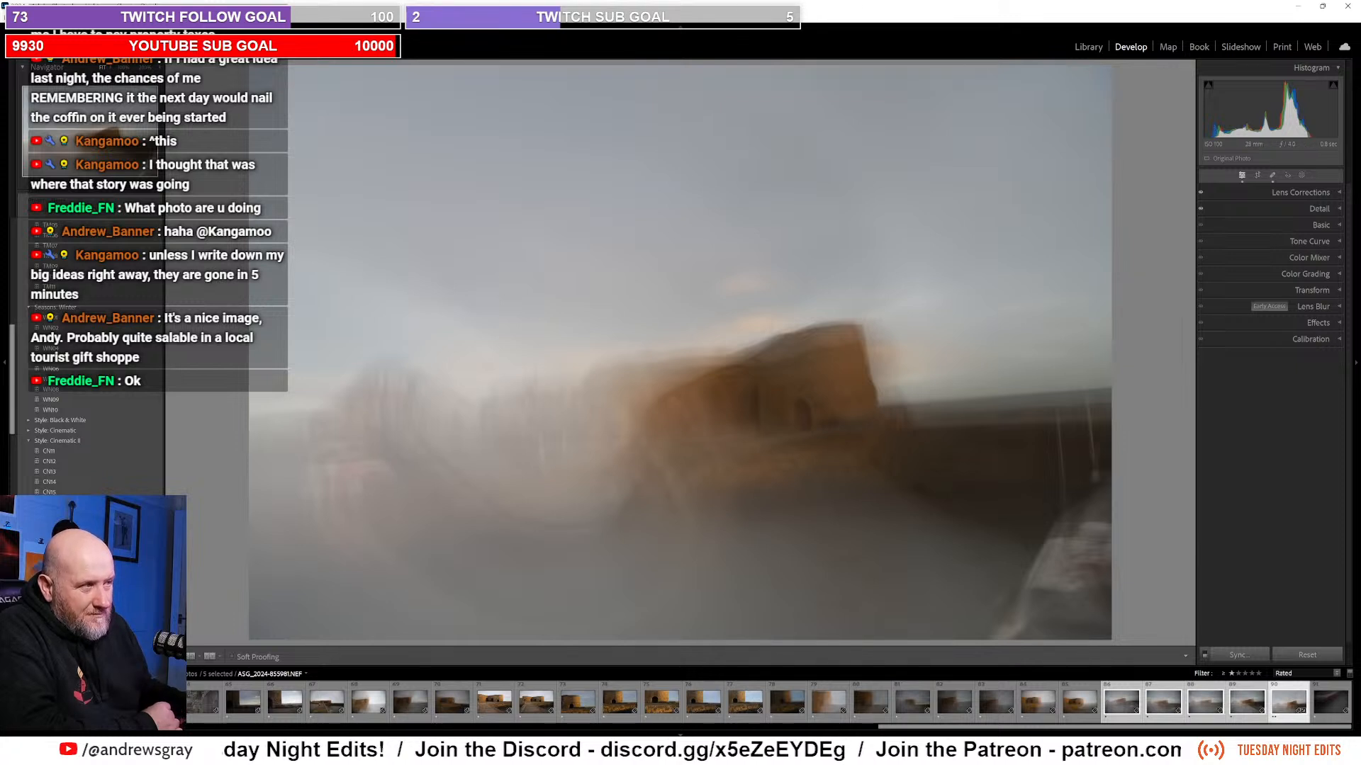
Step: Set the photo's white balance to Auto, contrast +22, highlights +9, shadows +5, blacks -6, texture +2 and clarity +4
left_click(1316, 226)
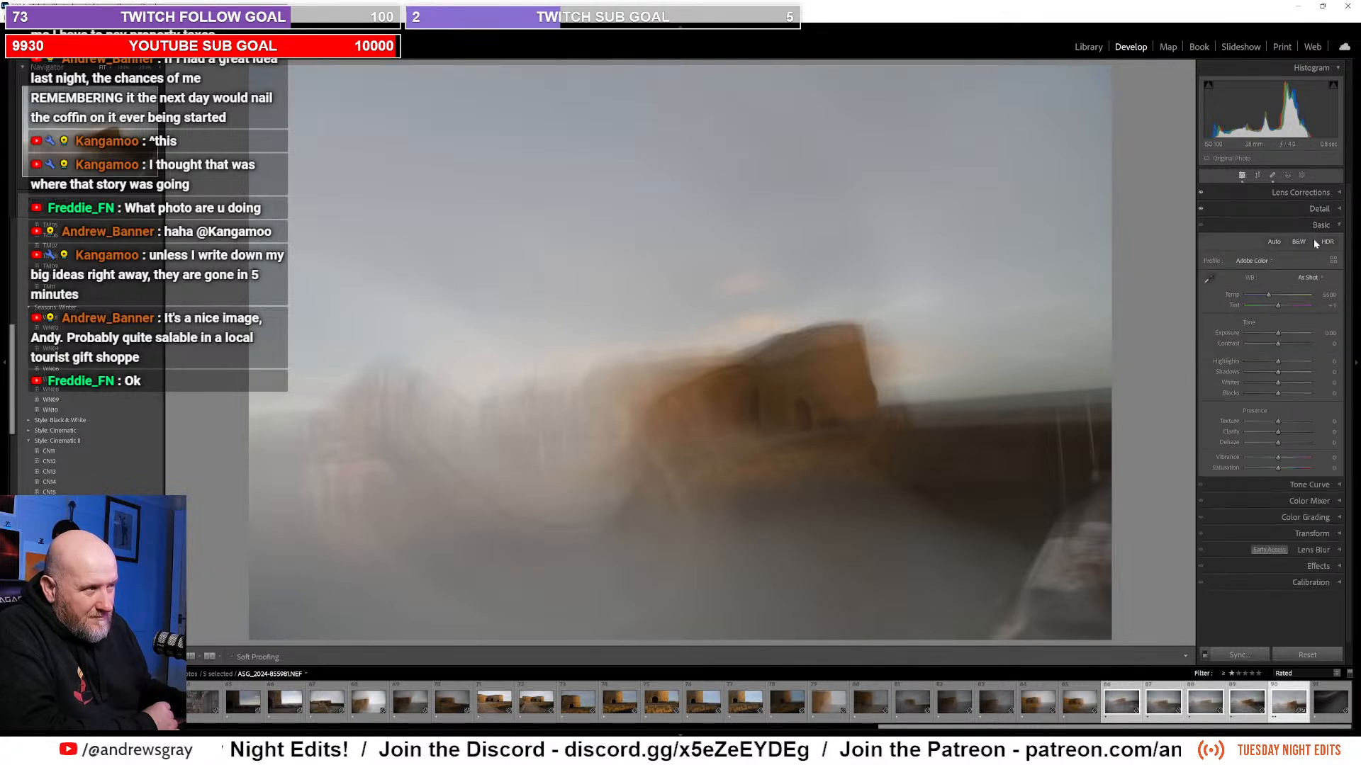
left_click(1307, 280)
left_click(1291, 304)
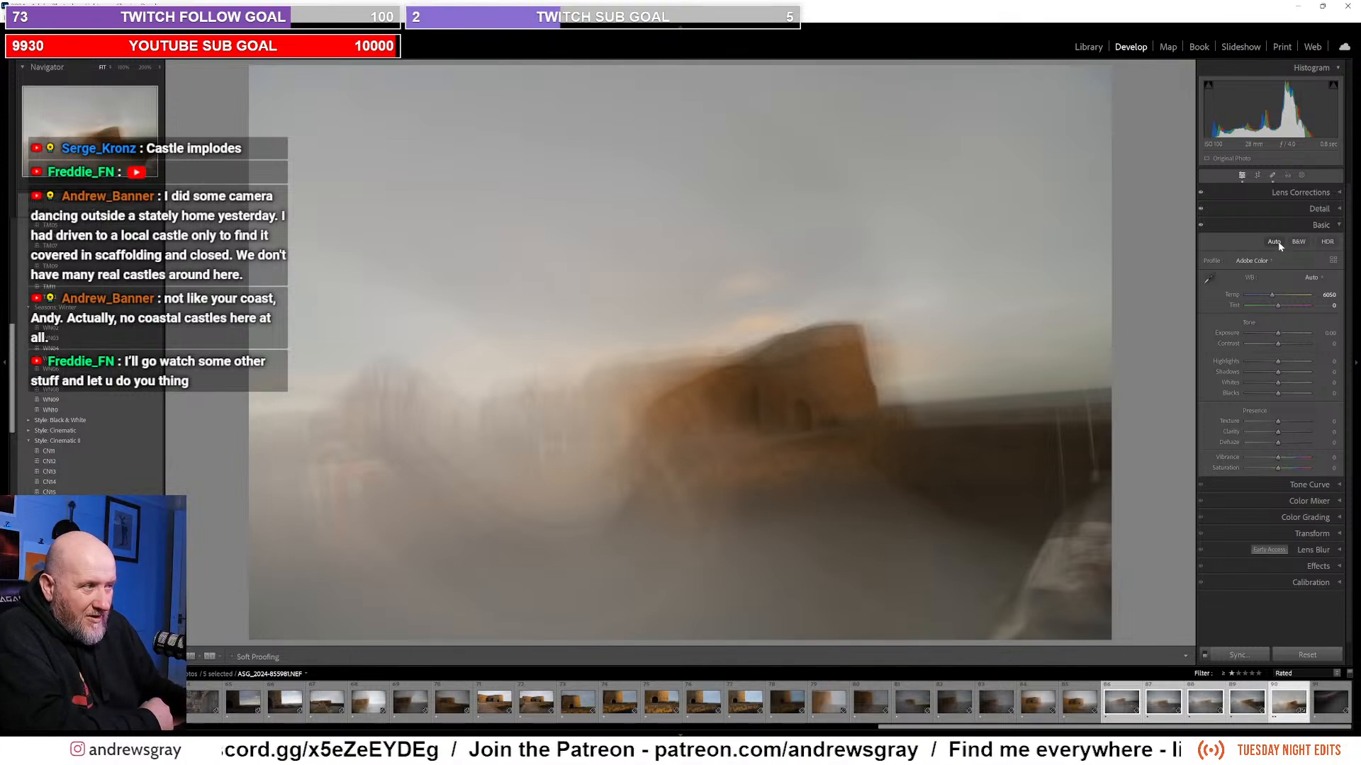
left_click_drag(1277, 343, 1292, 424)
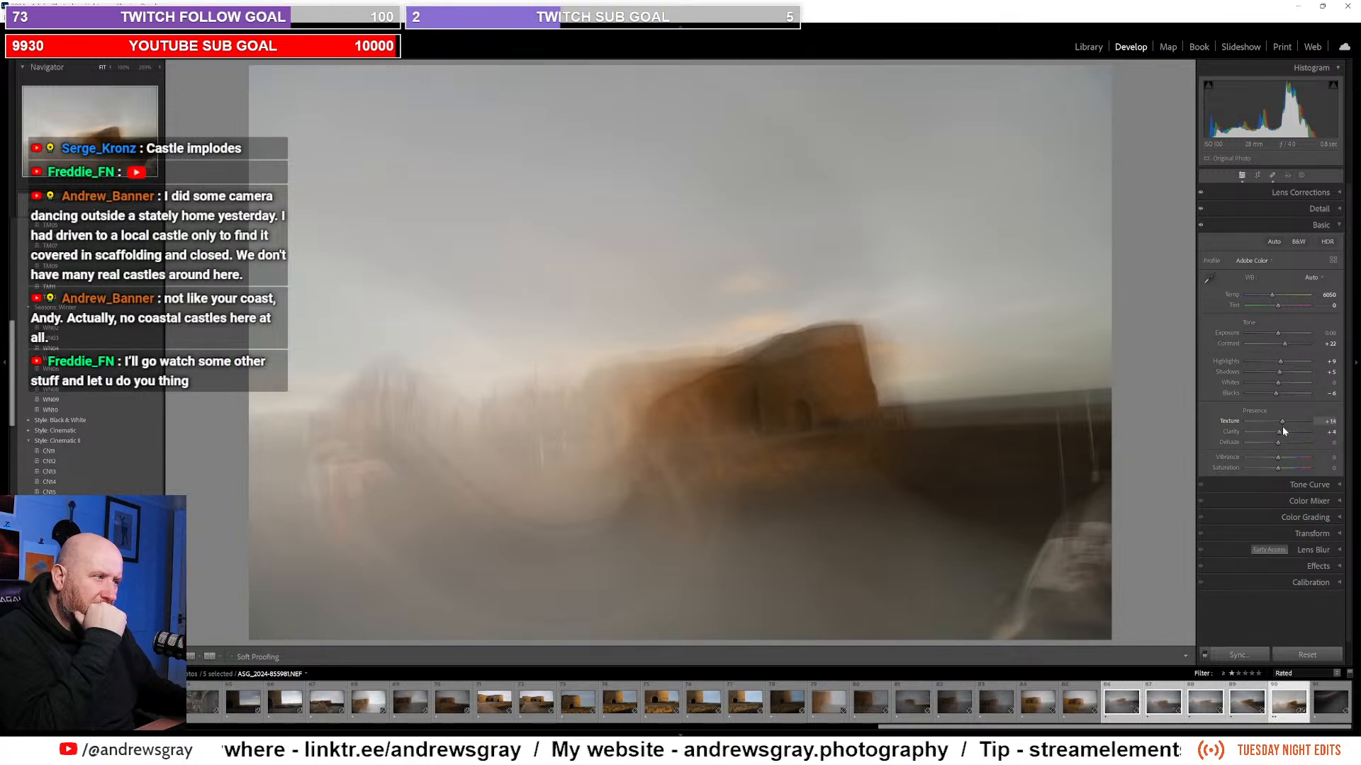
Step: Try the Daylight and Cloudy white balances on the building photo, then return it to As Shot
left_click(1312, 278)
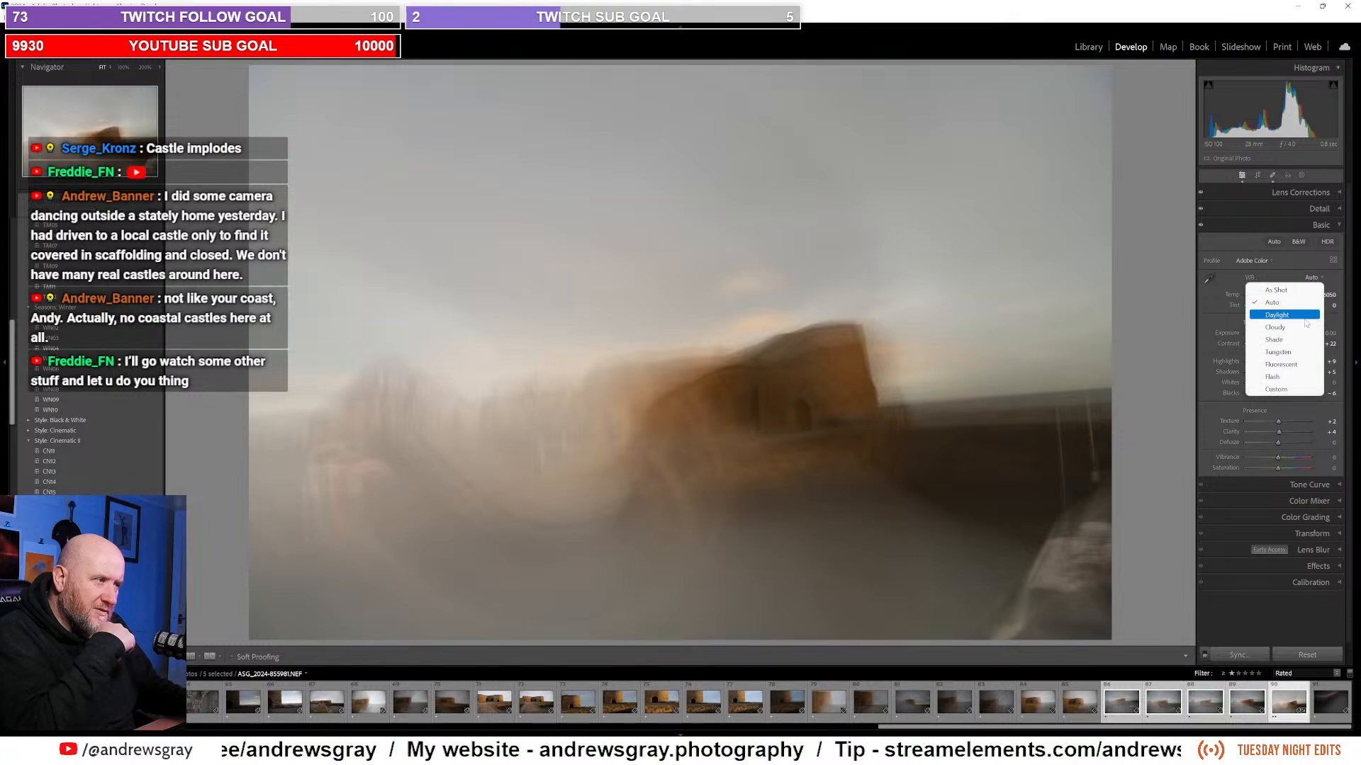
left_click(1304, 316)
left_click(1306, 277)
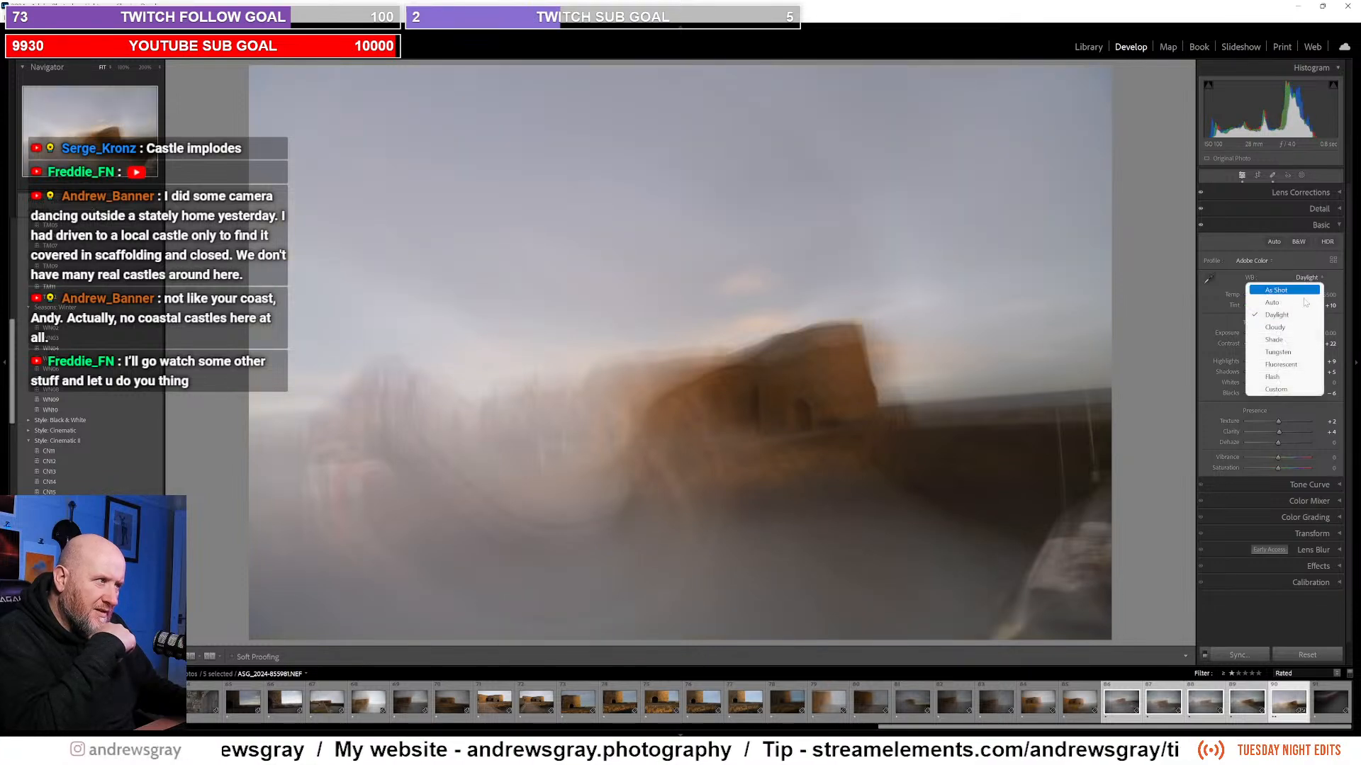
left_click(1295, 326)
left_click(1308, 277)
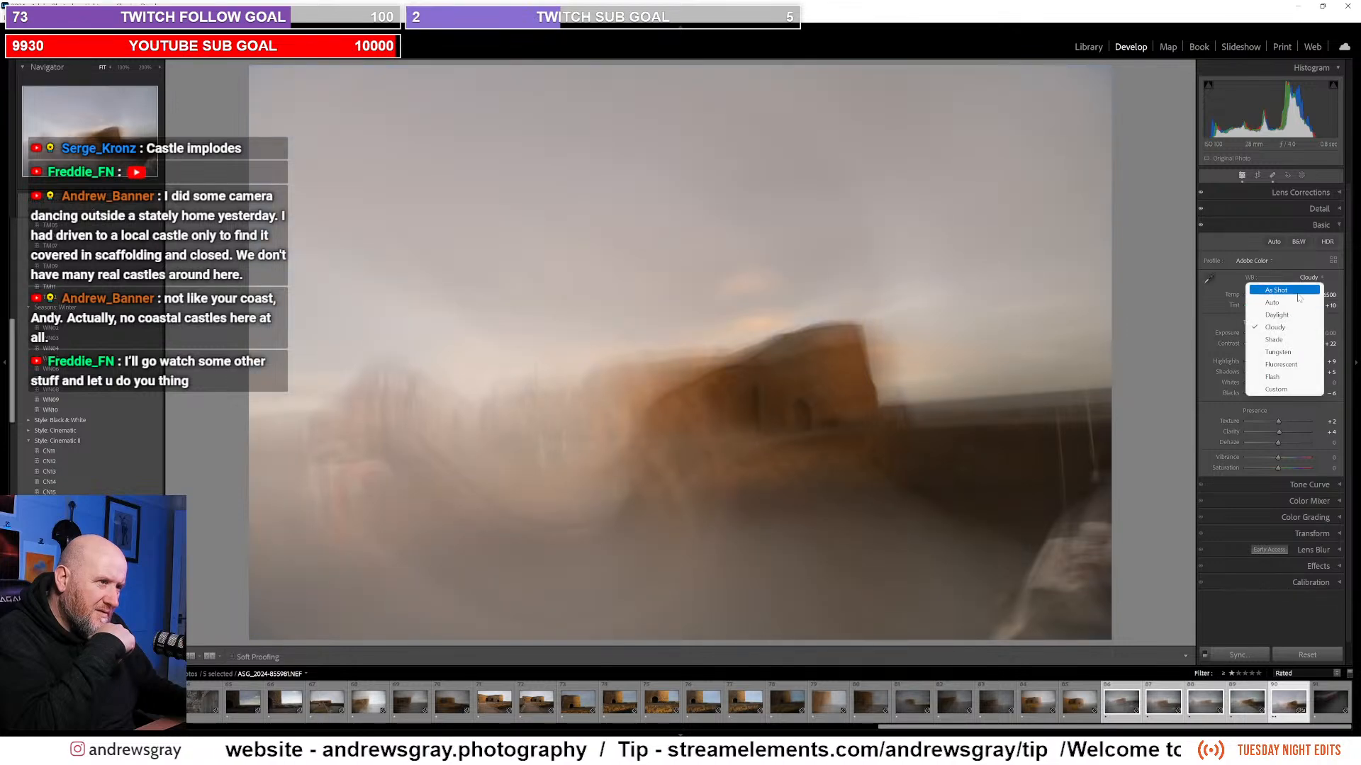
left_click(1299, 291)
Step: Apply the Aged Turner's Preparation preset to the building photo and set the colour temperature to 7029
scroll(84, 280, "up", 5)
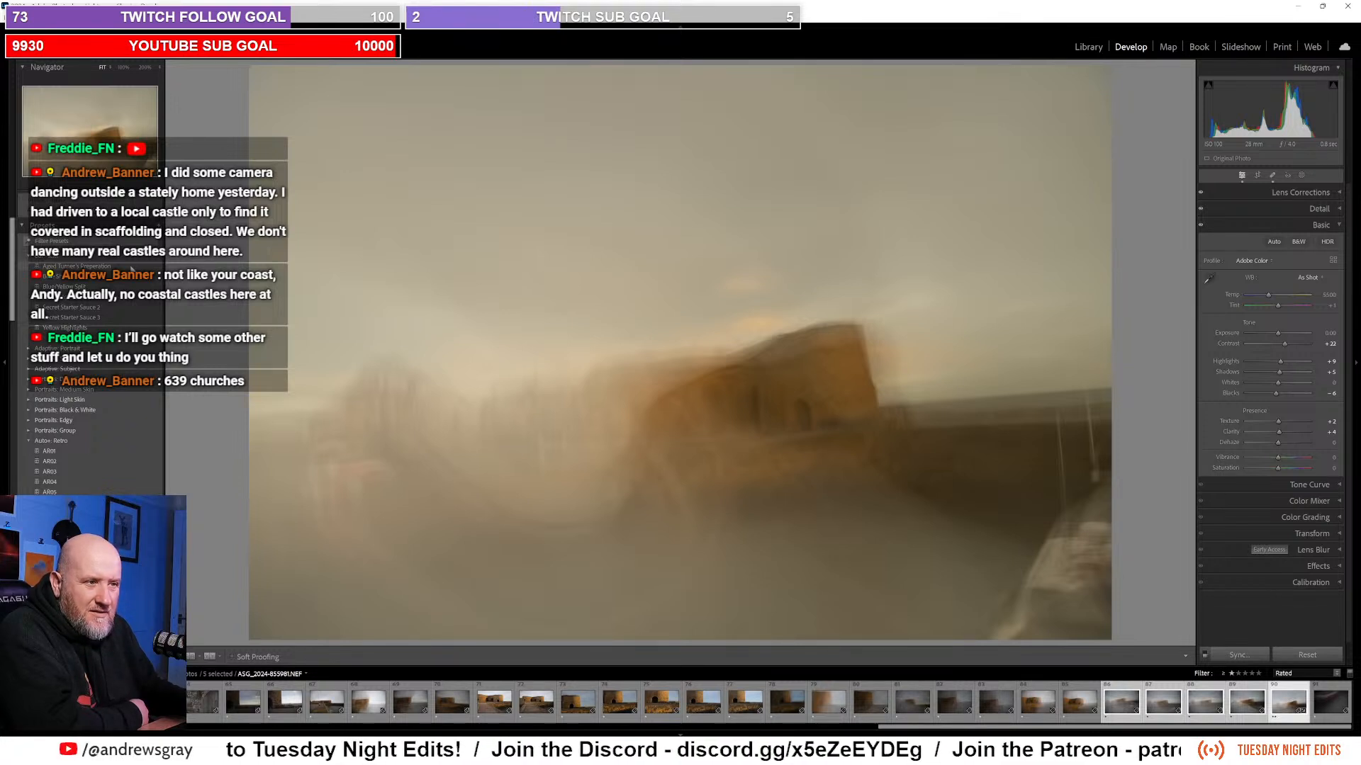
left_click(132, 268)
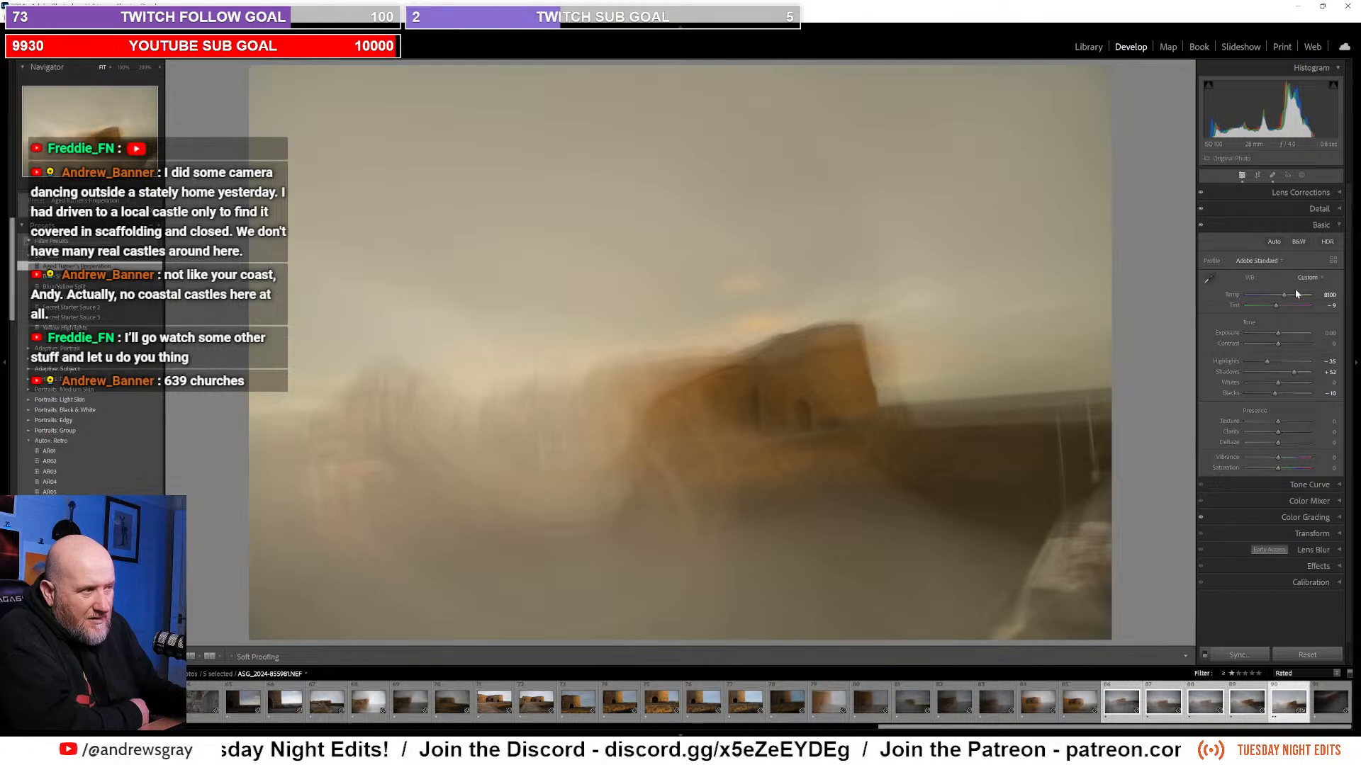
left_click_drag(1284, 292, 1278, 292)
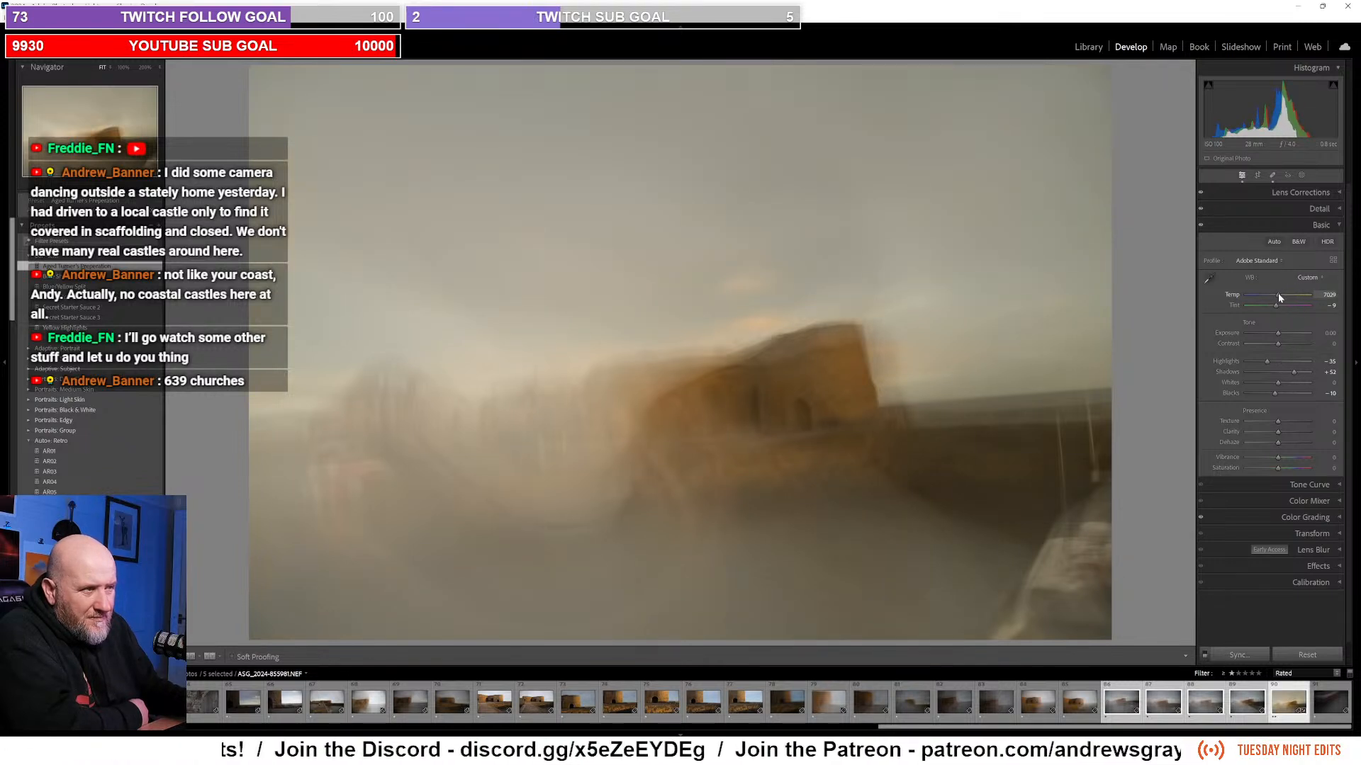
Step: Set the photo's contrast to +7, highlights to -7, shadows to 0, texture to +6 and clarity to +7
left_click_drag(1278, 343, 1274, 360)
double_click(1291, 372)
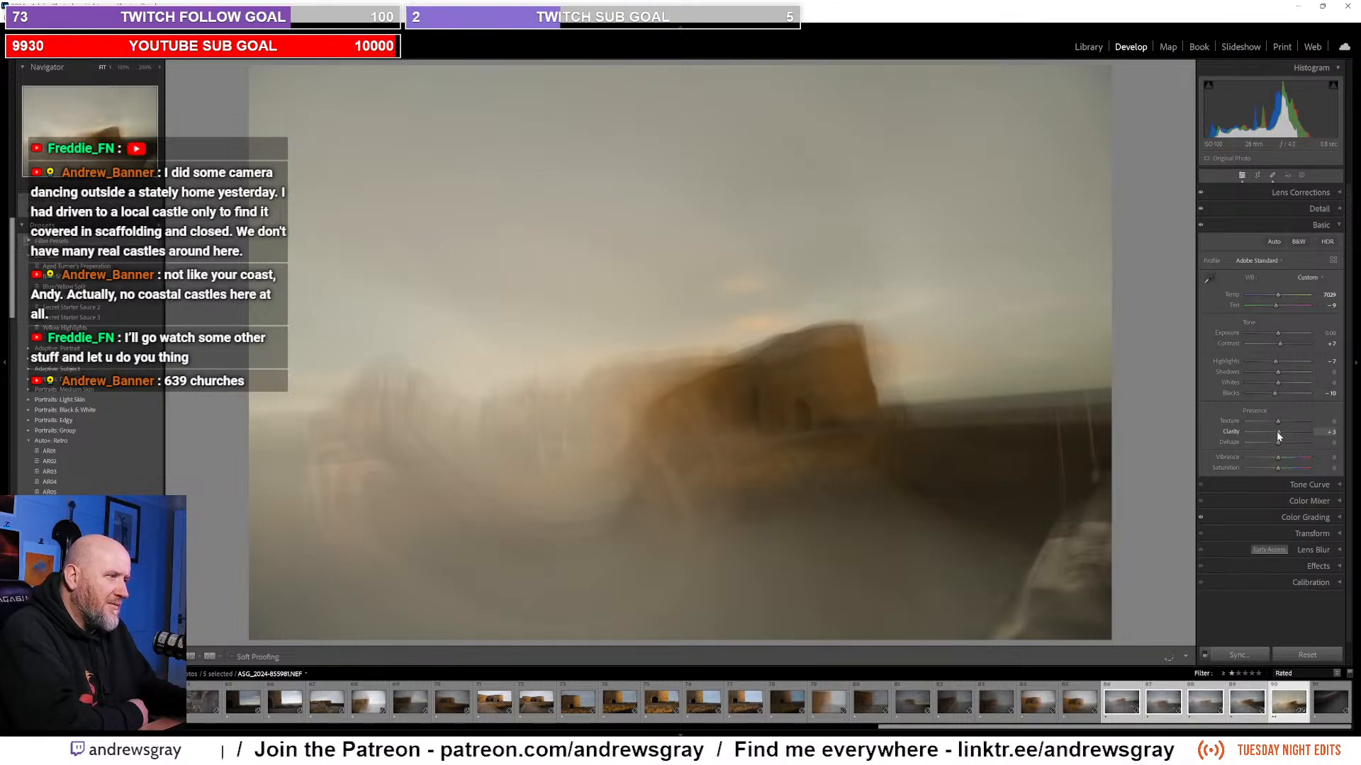
left_click_drag(1278, 432, 1280, 422)
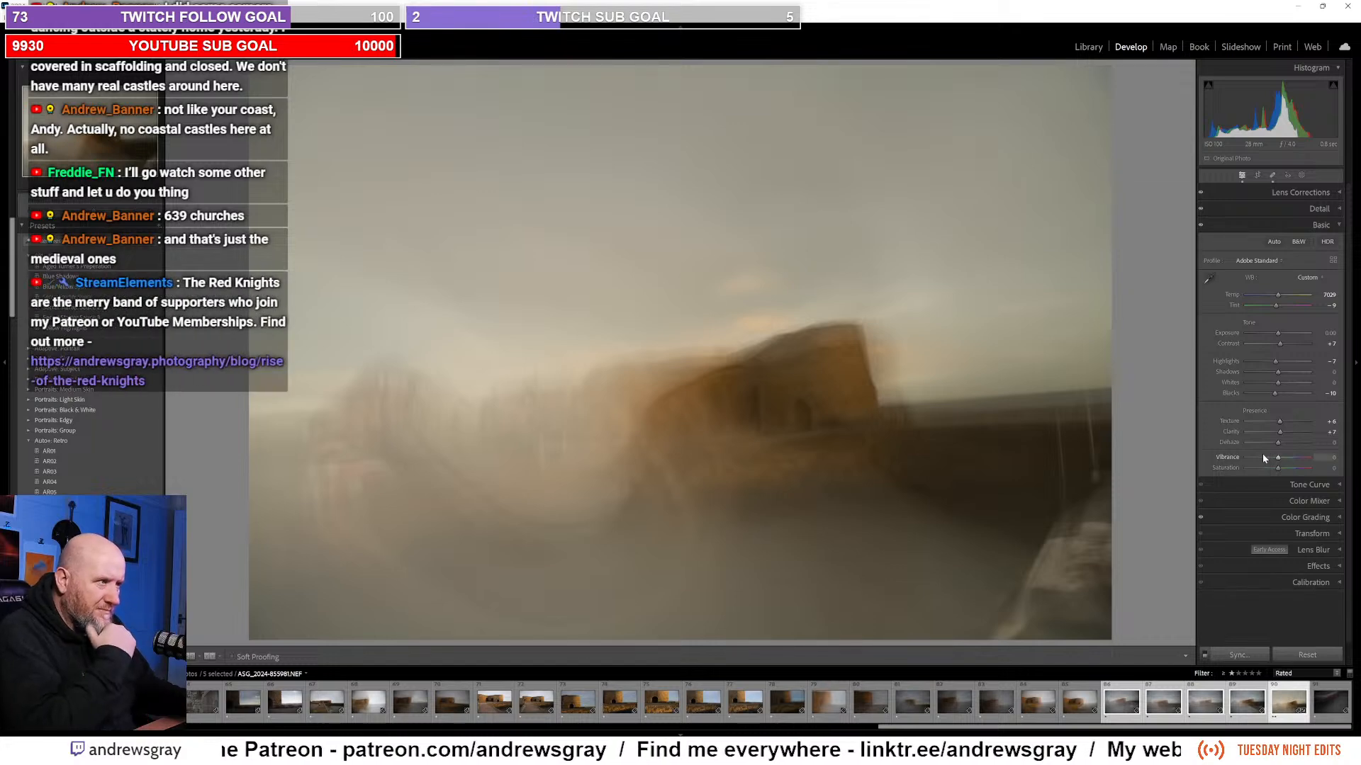
Step: Switch the photo's profile to Adobe Color and sync its develop settings to the other selected building frames
left_click(1260, 261)
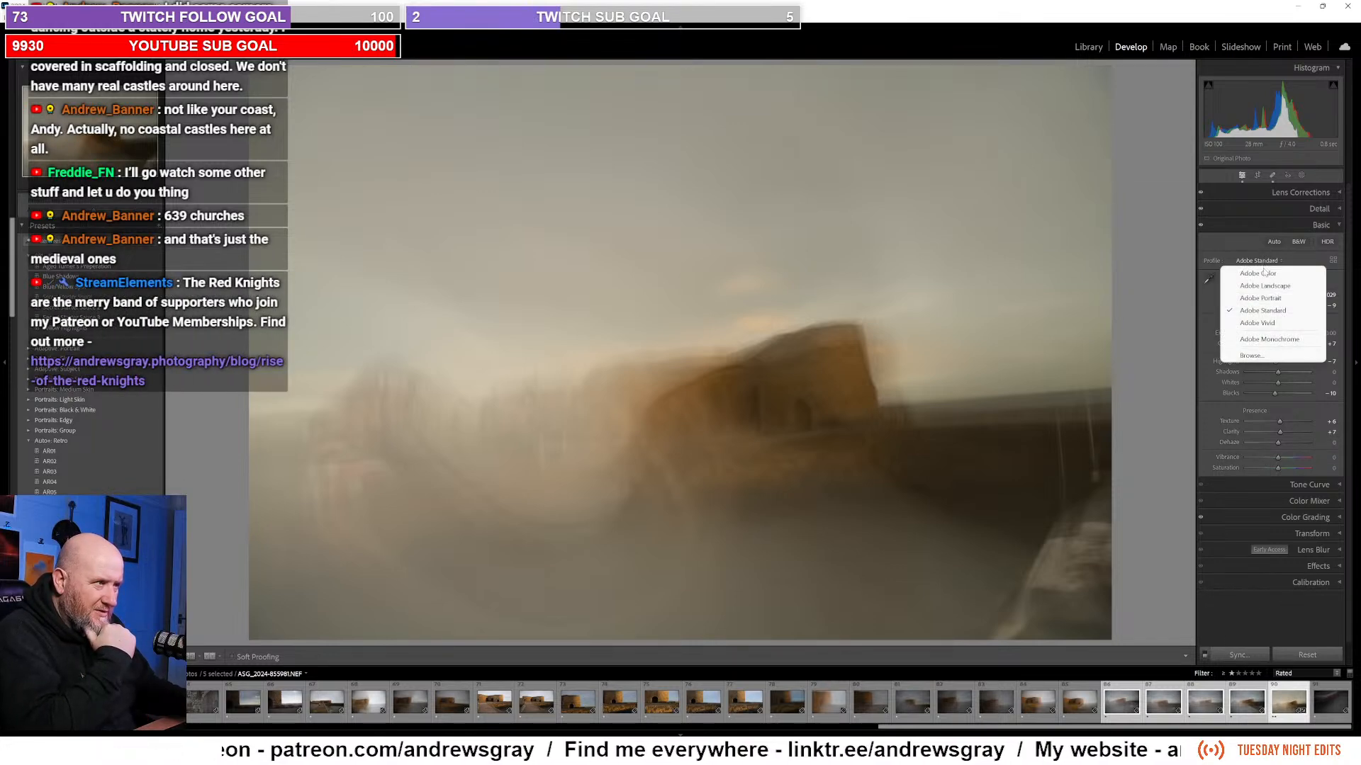
left_click(1263, 273)
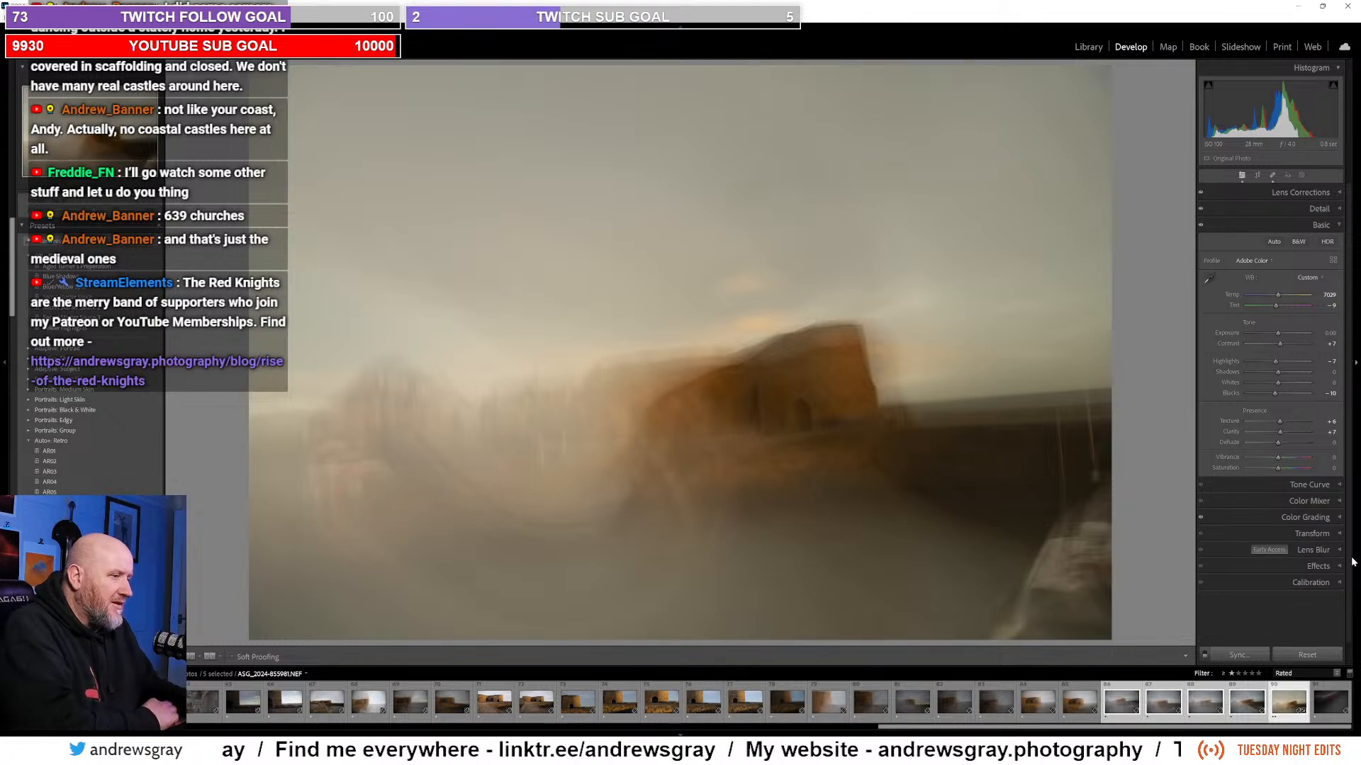
left_click(1240, 655)
left_click(879, 475)
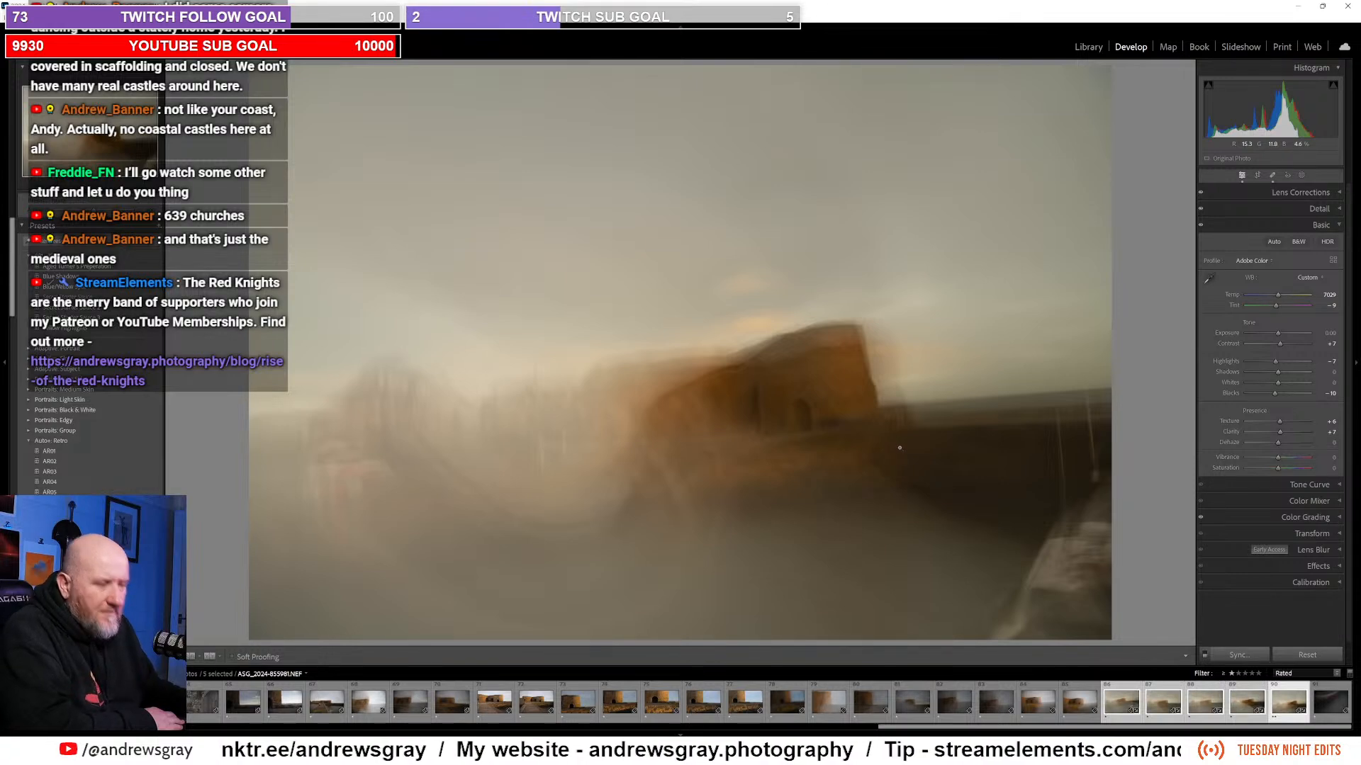
Step: Open the five selected building frames as layers of one document in Photoshop
right_click(674, 331)
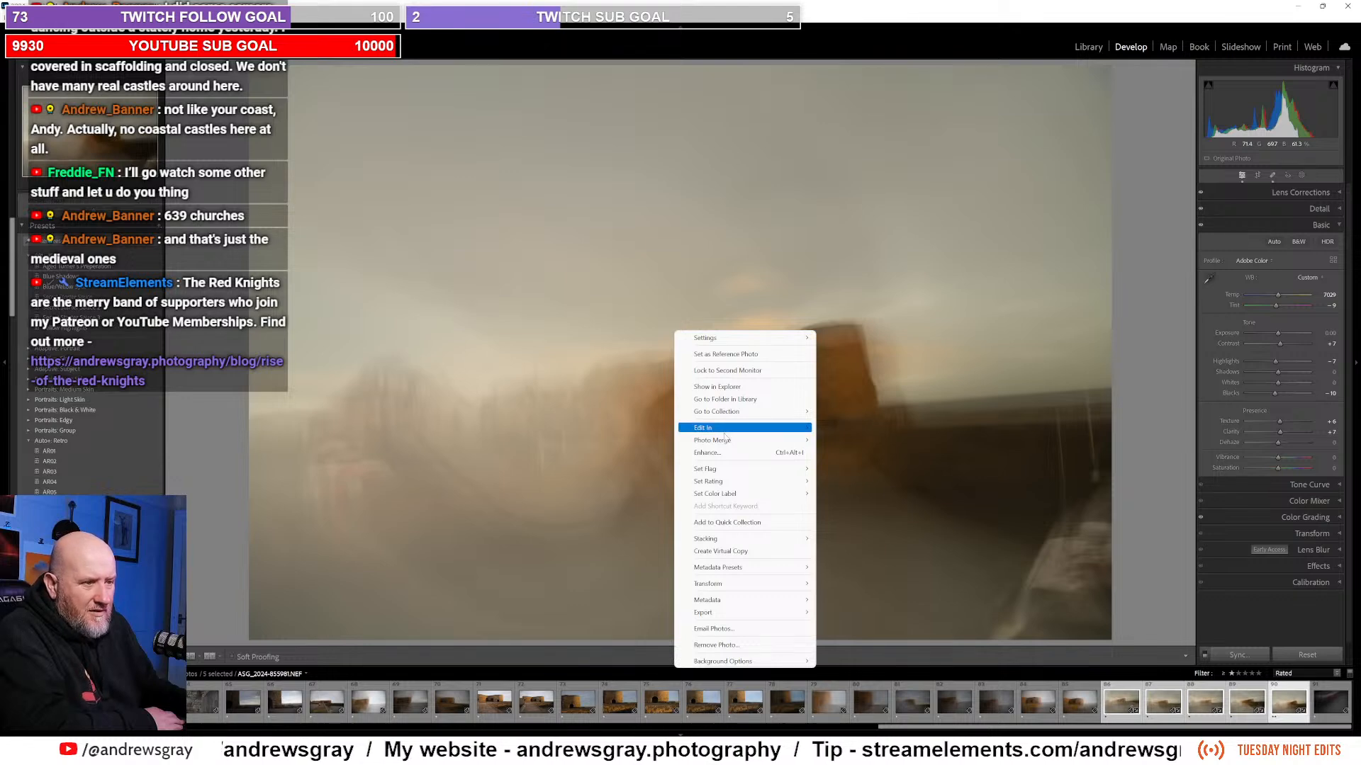
mouse_move(744, 427)
left_click(900, 613)
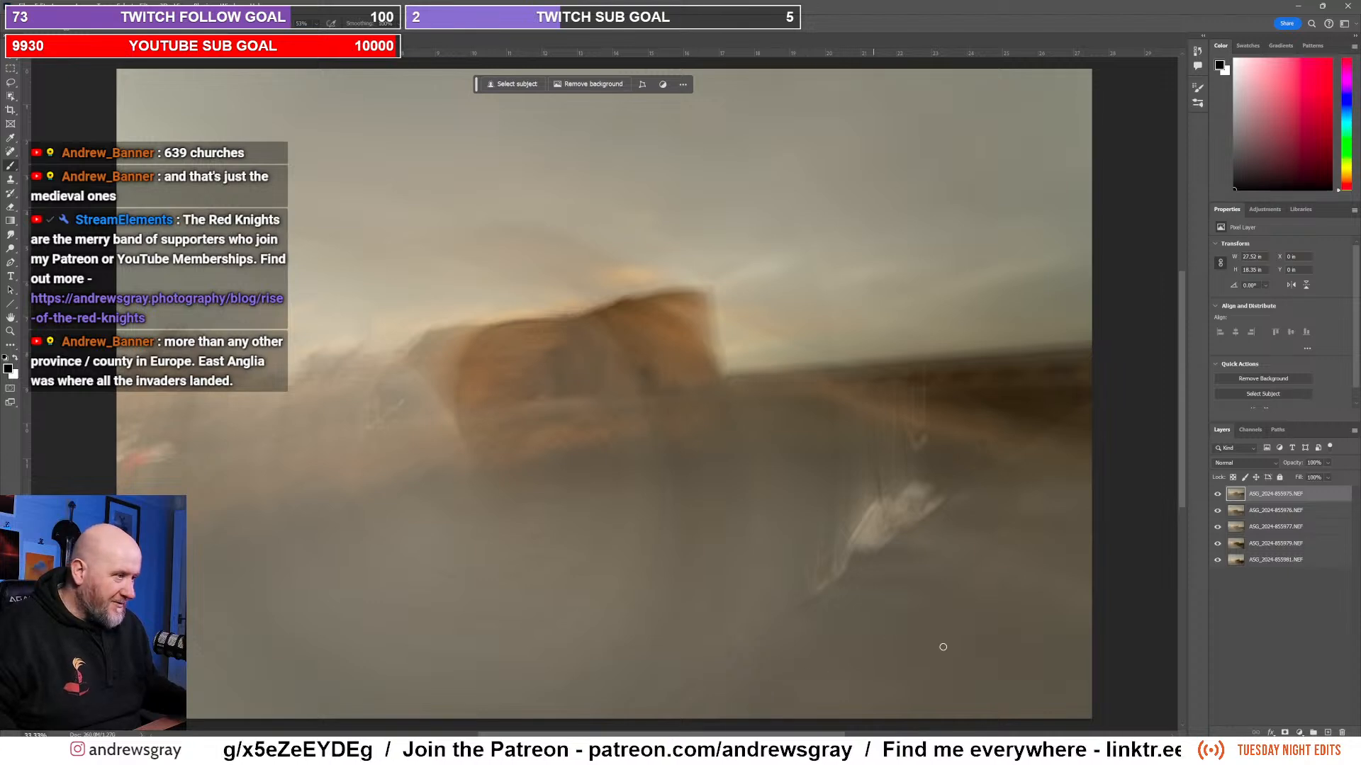
Step: Set the blend mode of all five building layers to Soft Light
left_click(1281, 560, "shift")
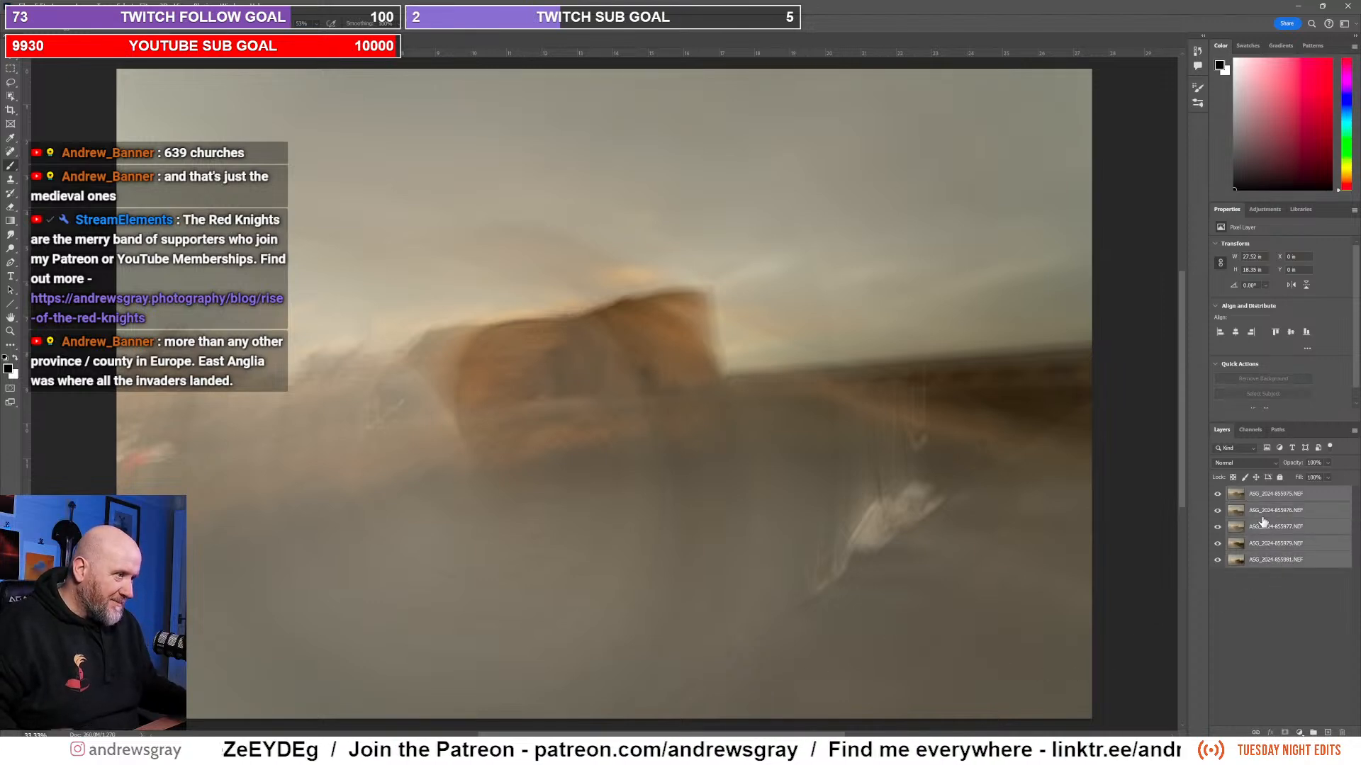
left_click(1247, 463)
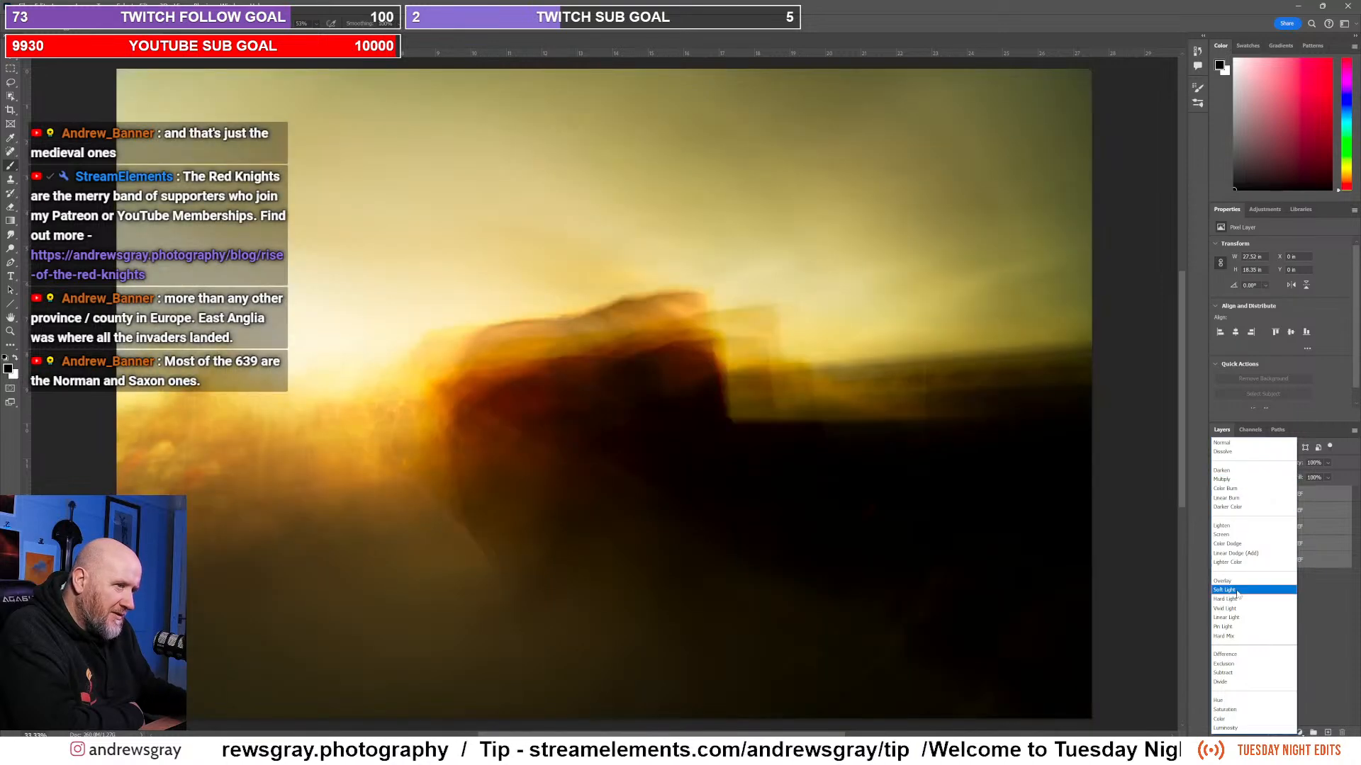
left_click(1236, 590)
left_click(1218, 494)
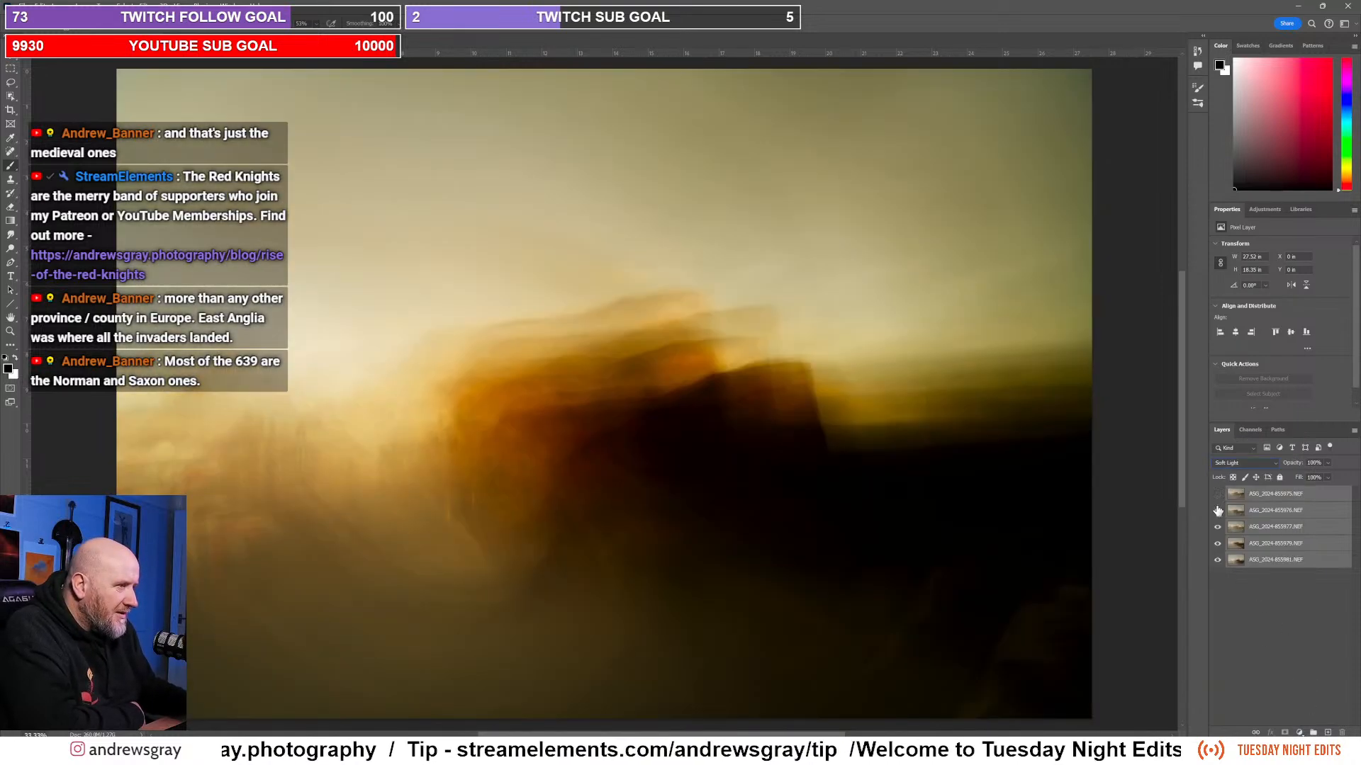
left_click(1217, 510)
left_click(1218, 545)
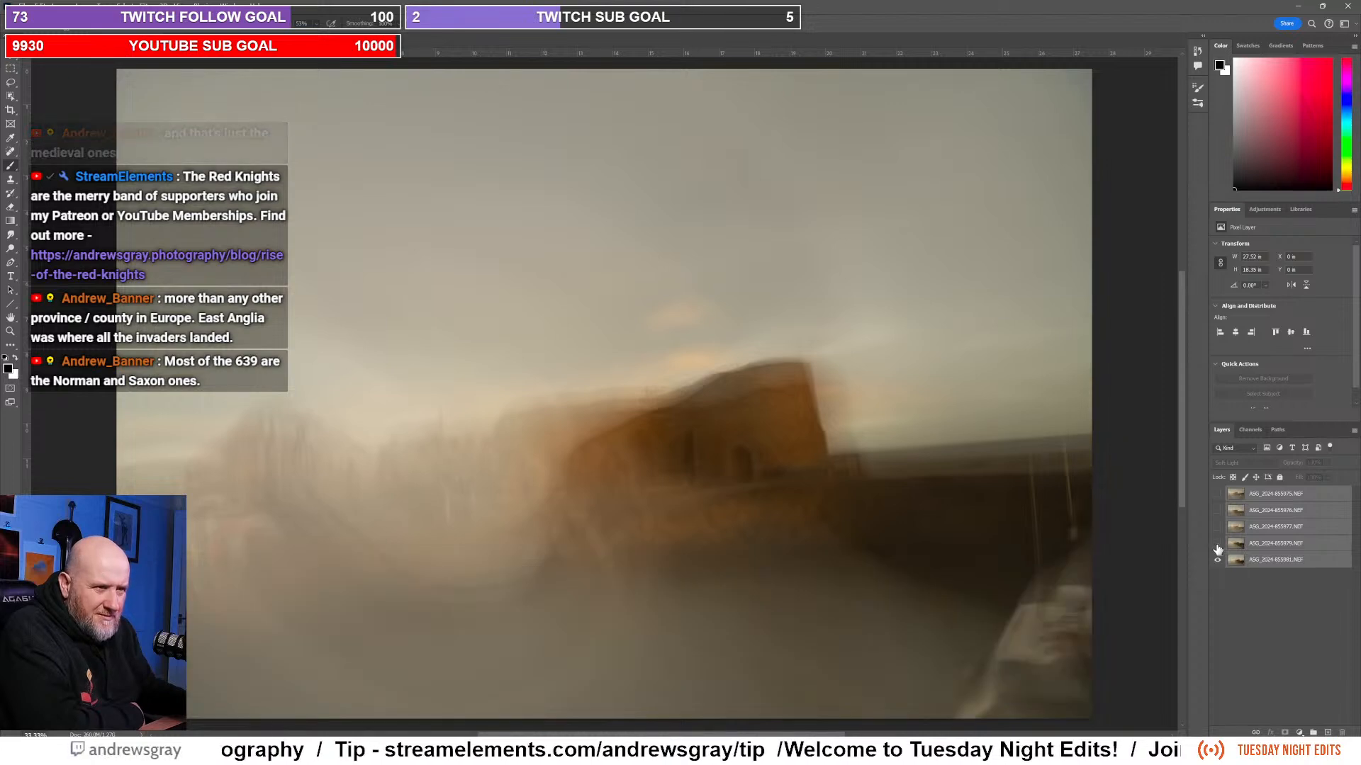
left_click(1217, 545)
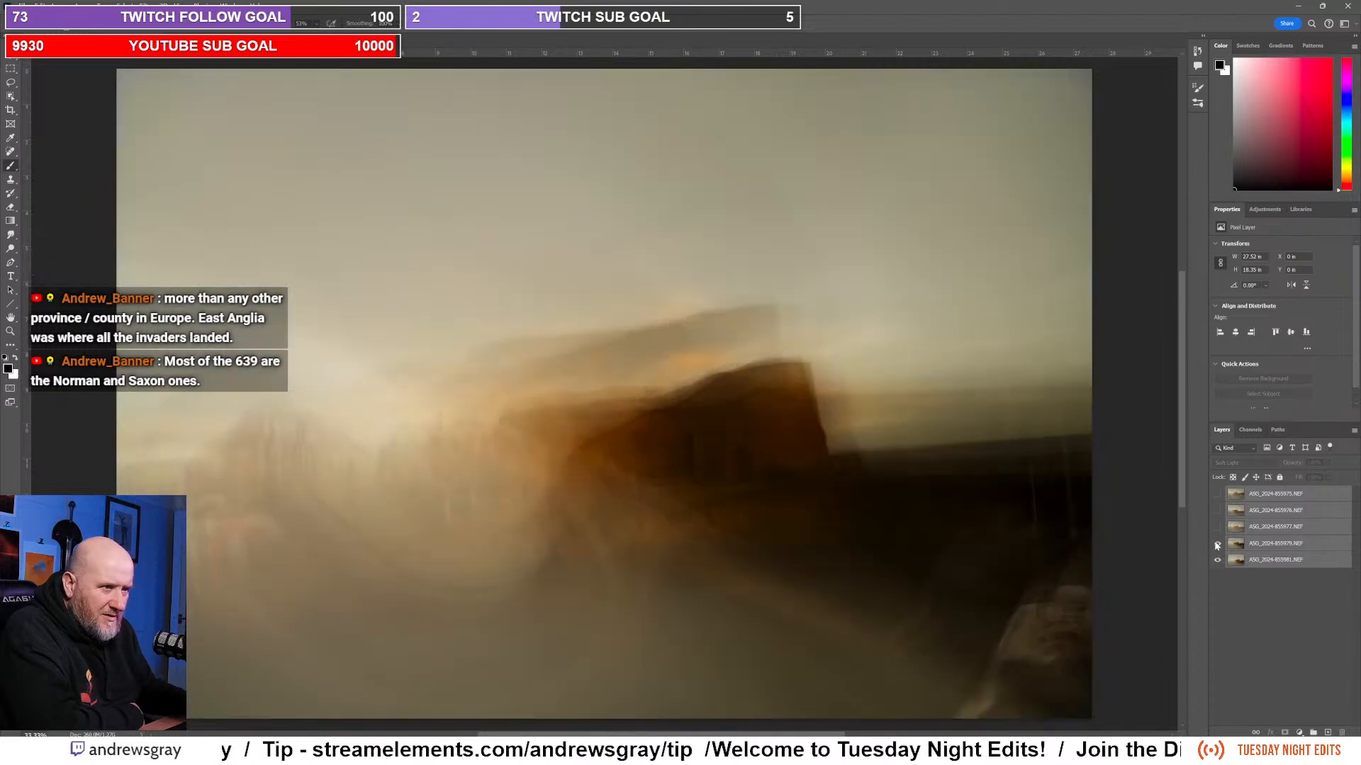
left_click(1217, 562)
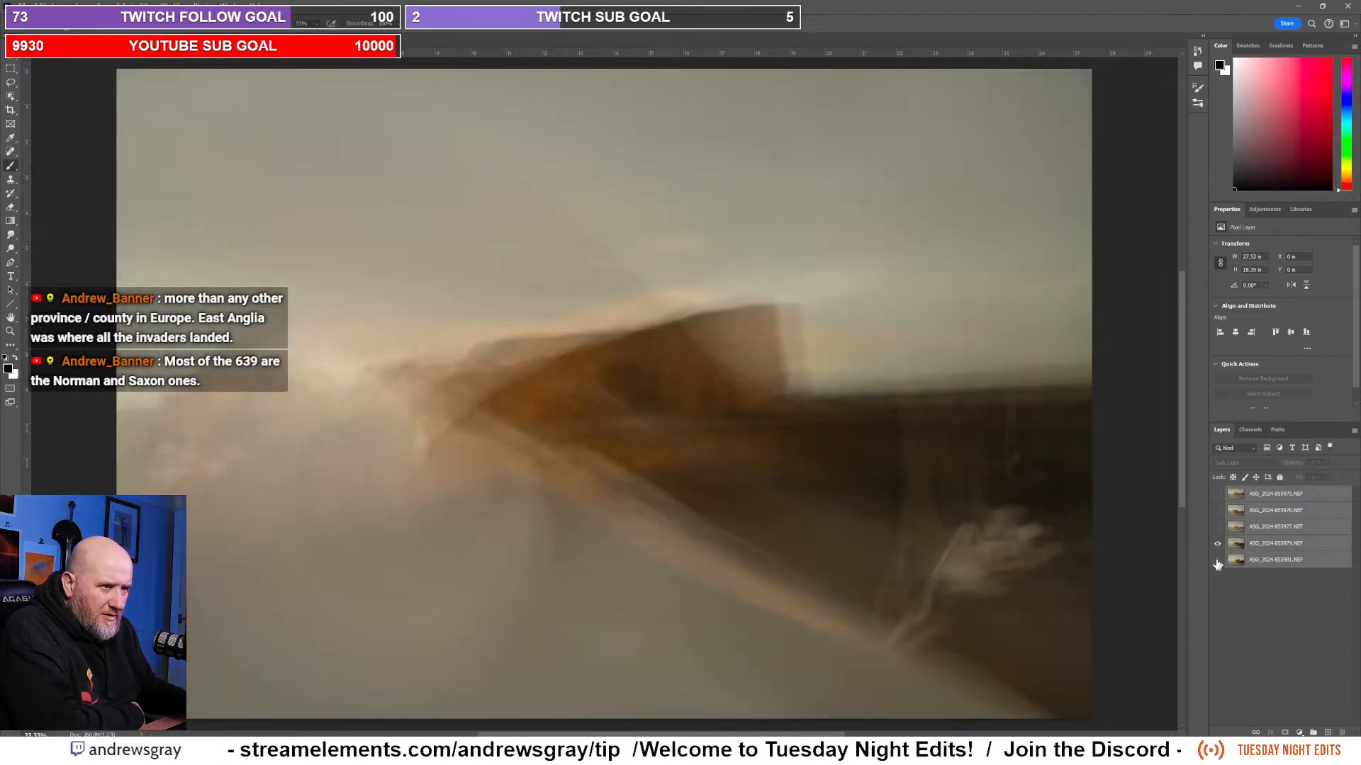
left_click(1217, 561)
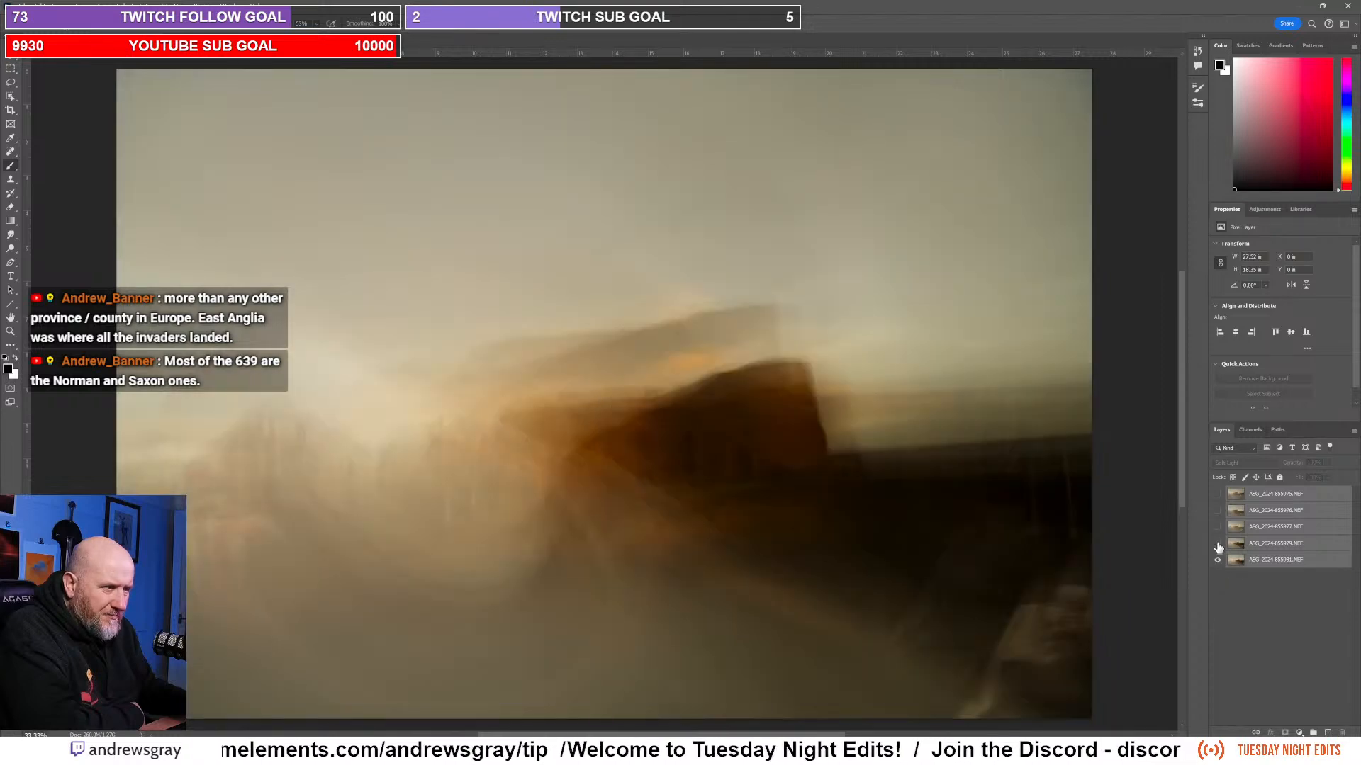
left_click(1217, 543)
left_click(1217, 528)
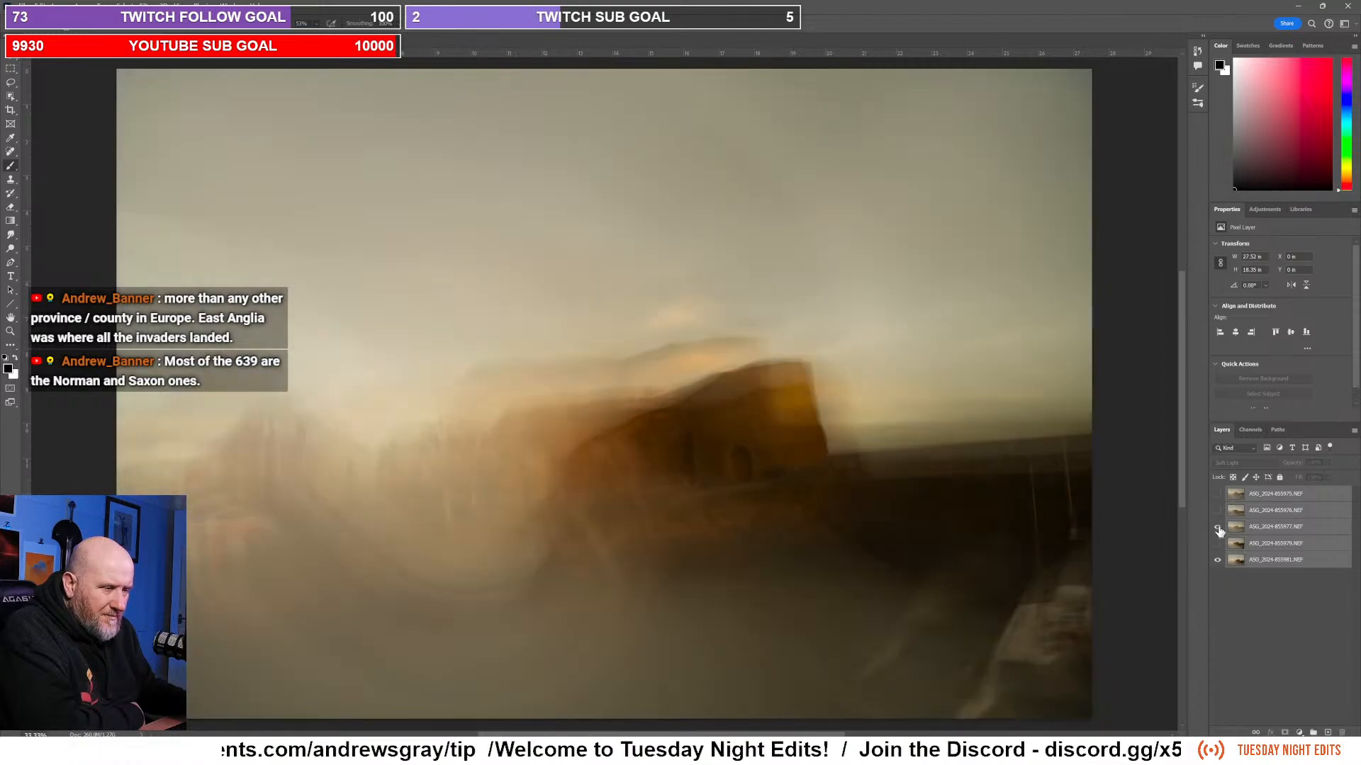
left_click(1269, 527)
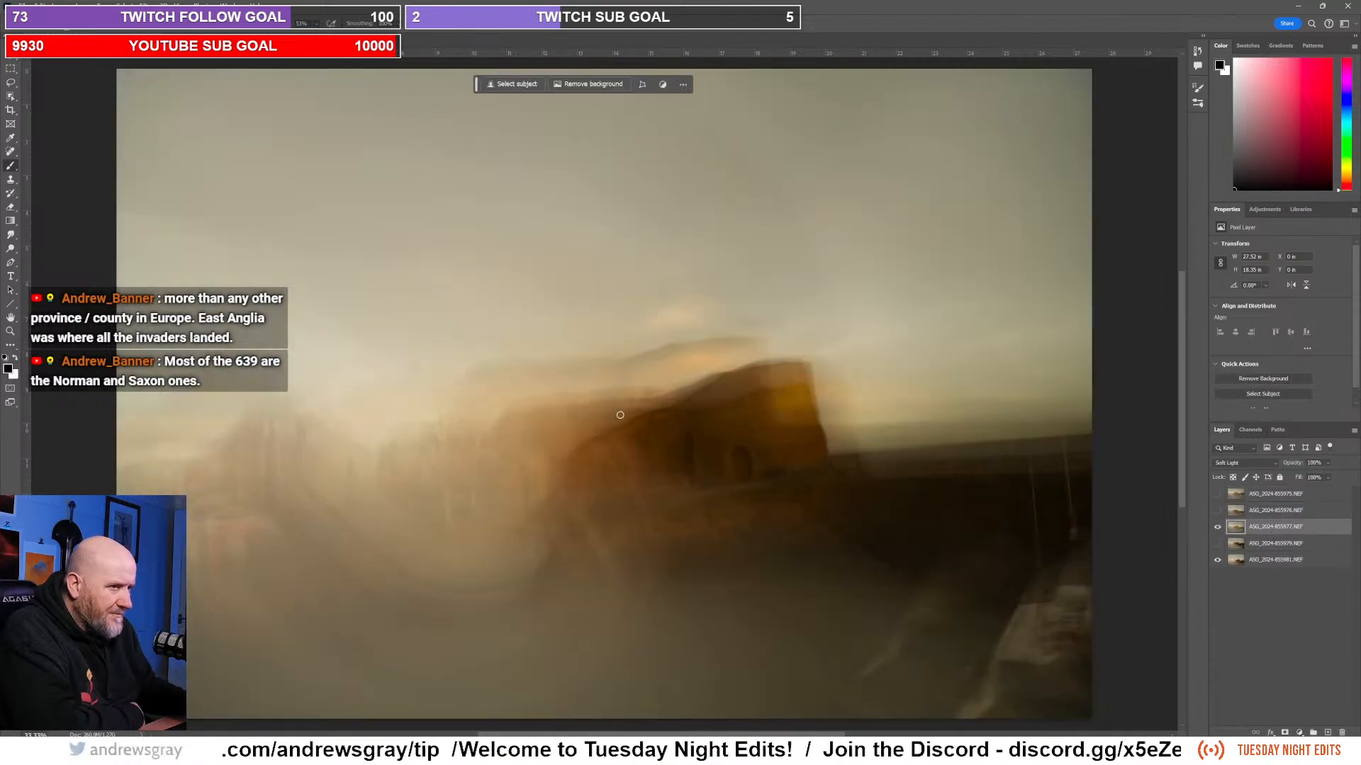
left_click(10, 64)
mouse_move(390, 388)
left_mouse_down()
mouse_move(460, 405)
mouse_move(441, 415)
left_mouse_up()
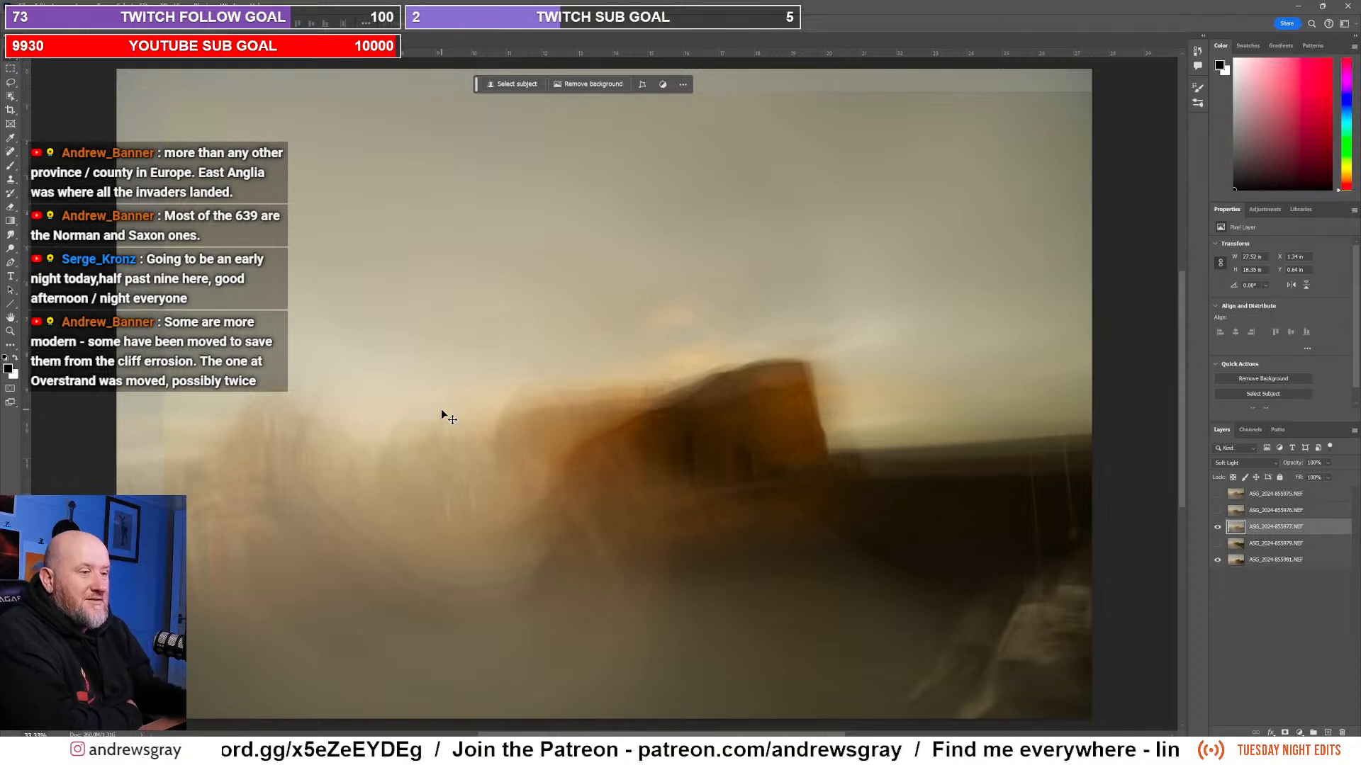
left_click(1217, 510)
left_click(1243, 510)
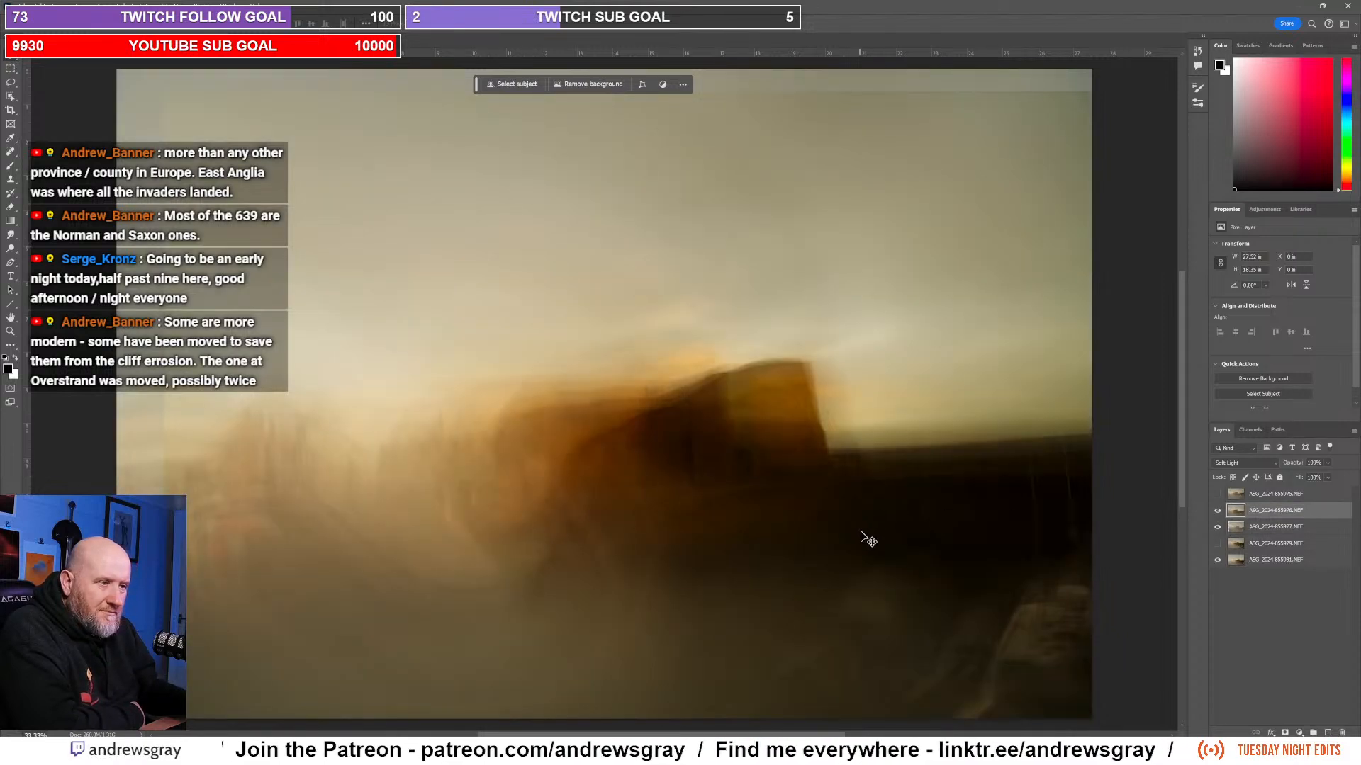
left_click_drag(884, 538, 971, 551)
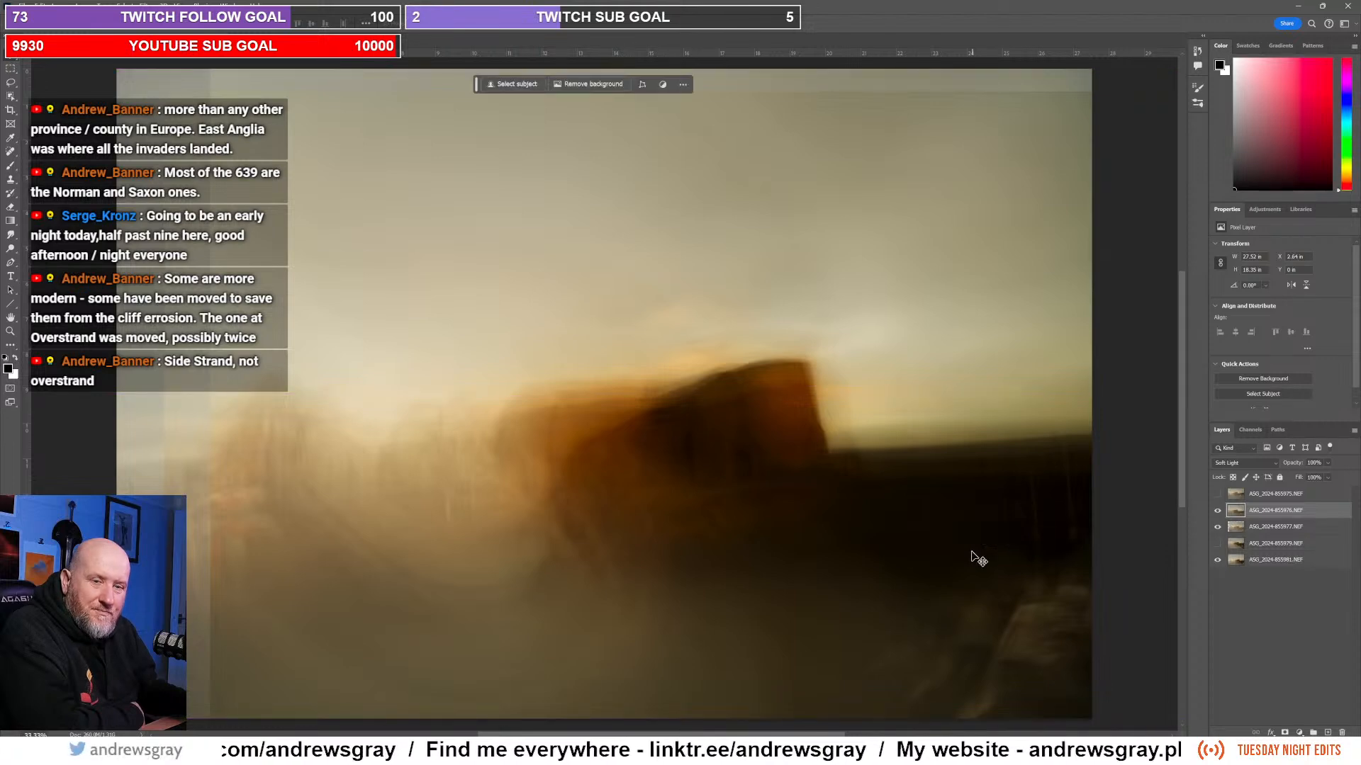
left_click(1218, 494)
left_click(1311, 497)
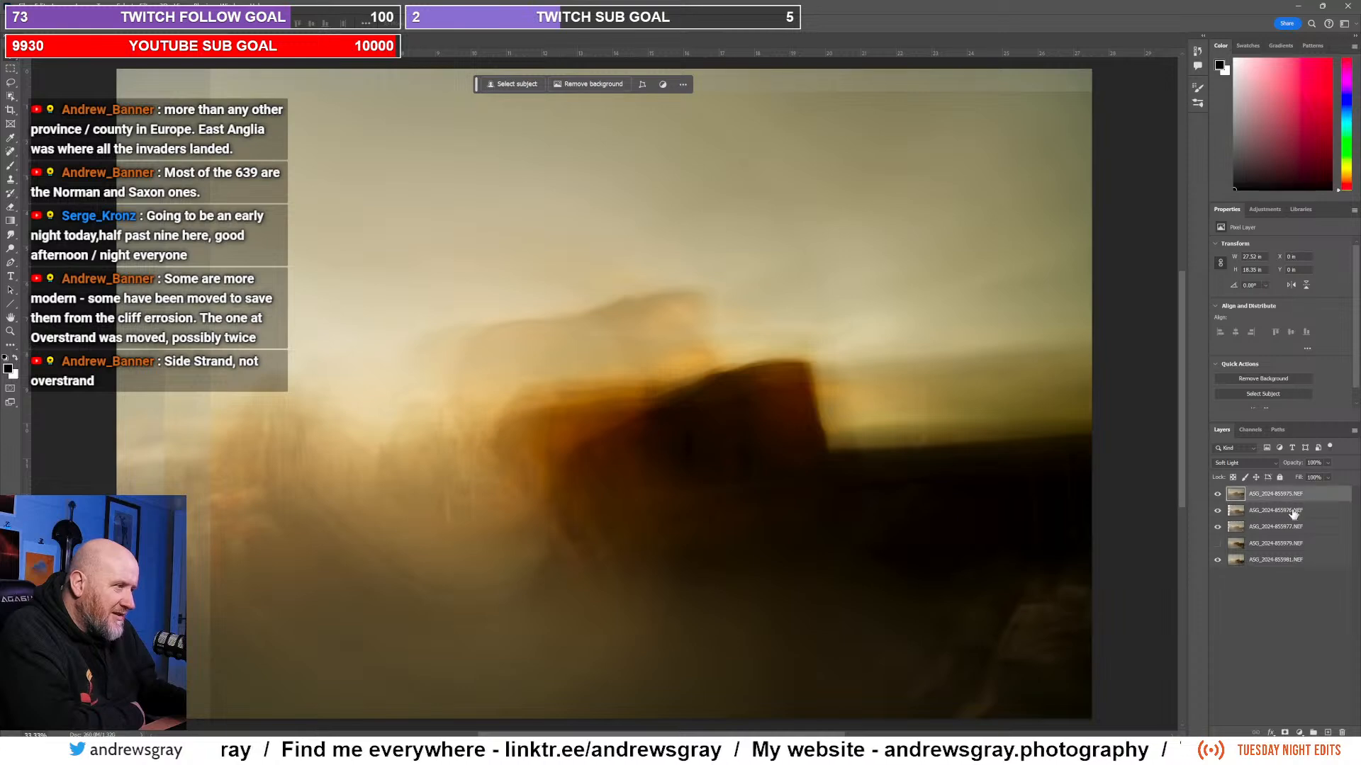
left_click_drag(1011, 507, 1114, 568)
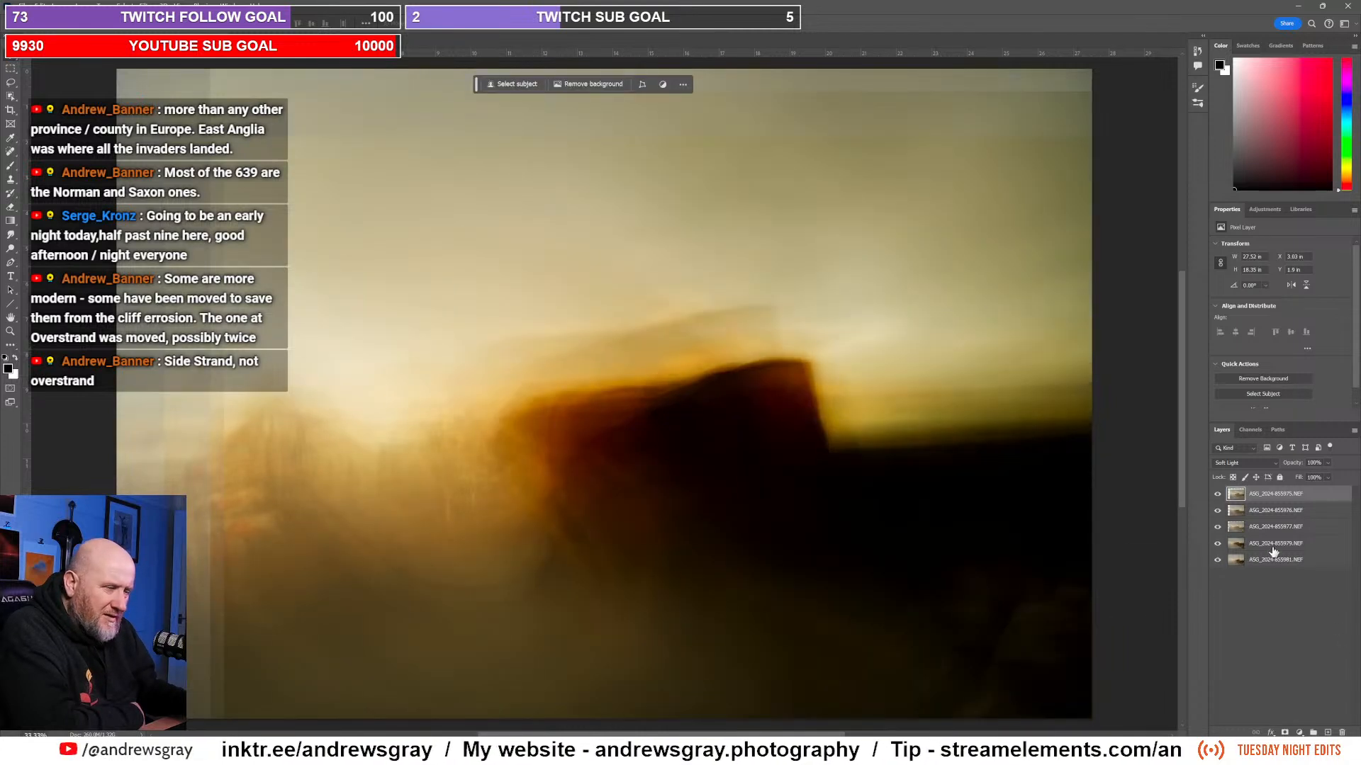
left_click(1279, 552)
left_click_drag(932, 576, 952, 615)
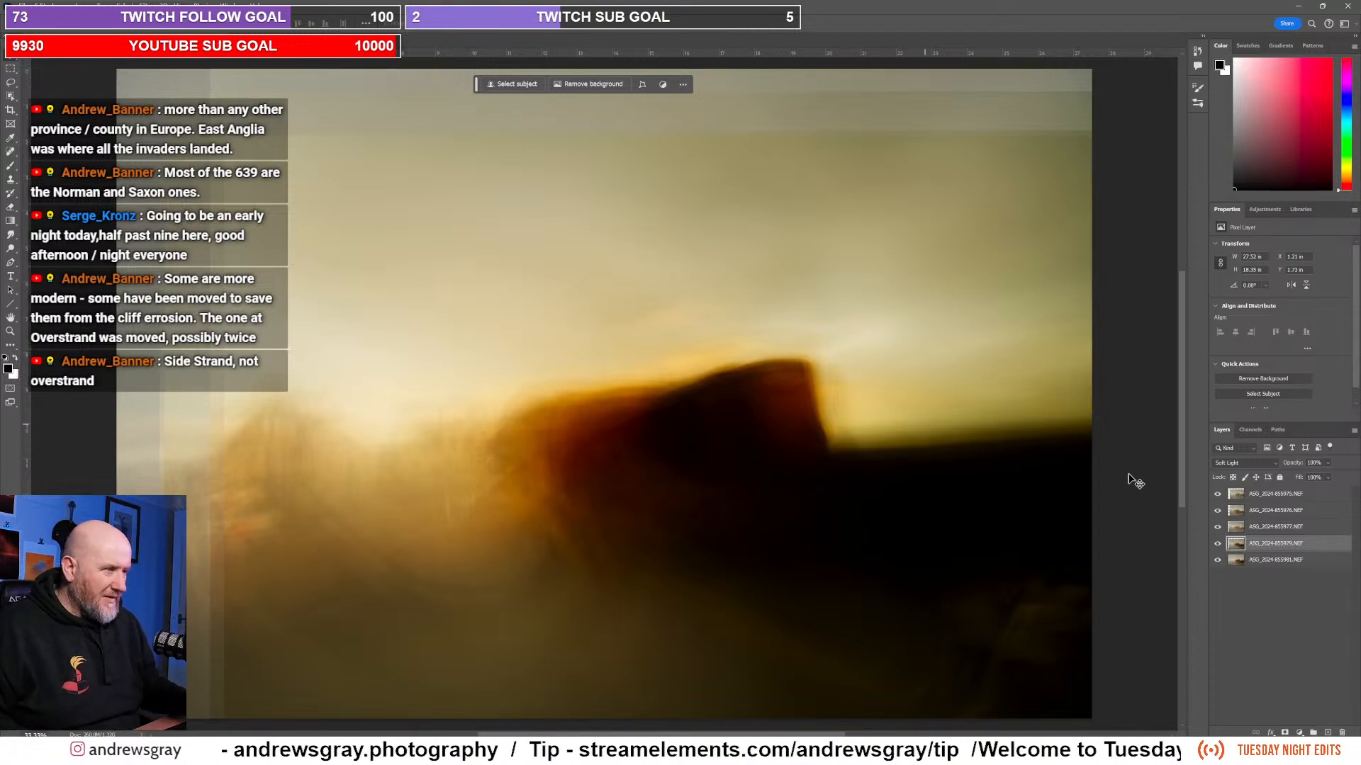
Step: Shift all five layers together to about X -2.06 in, Y -0.81 in and set their blend mode to Lighten
left_click(1259, 494)
left_click(1274, 561, "shift")
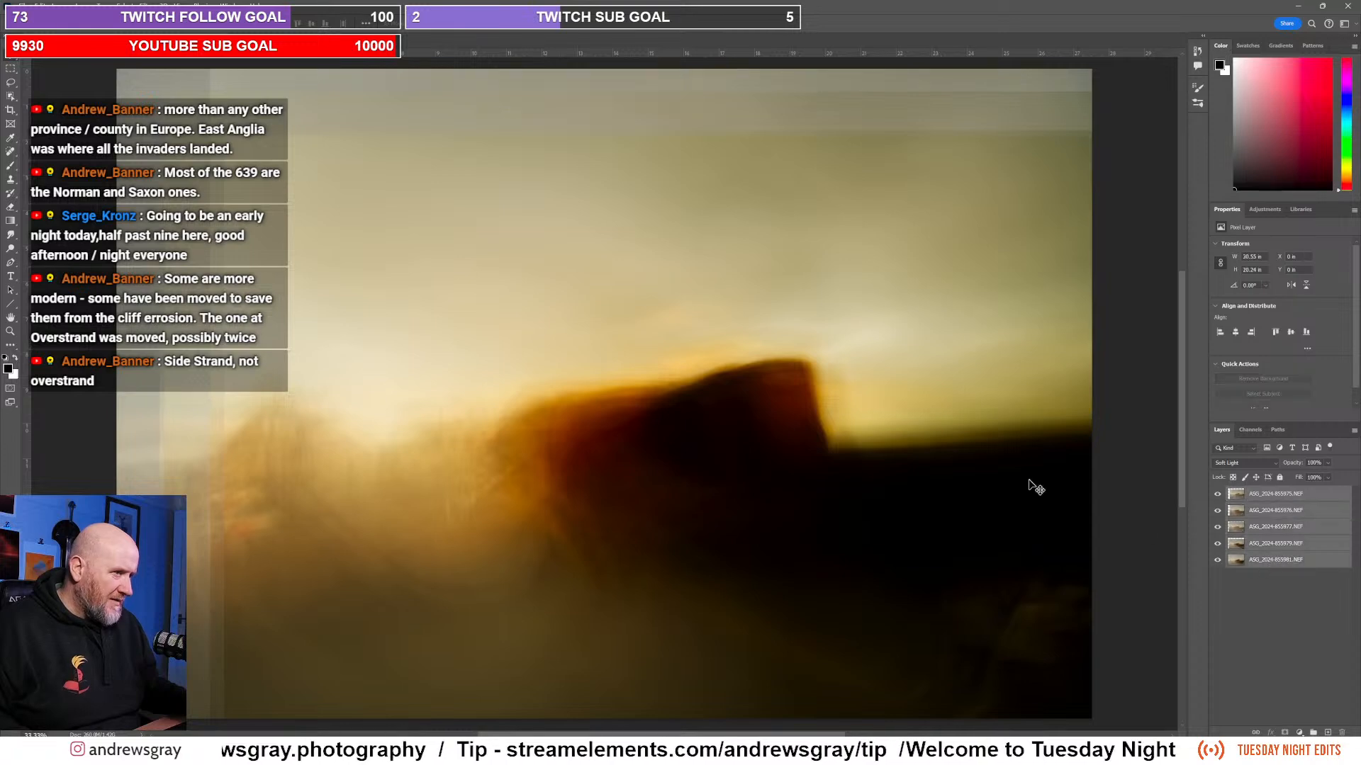
left_click_drag(761, 374, 686, 353)
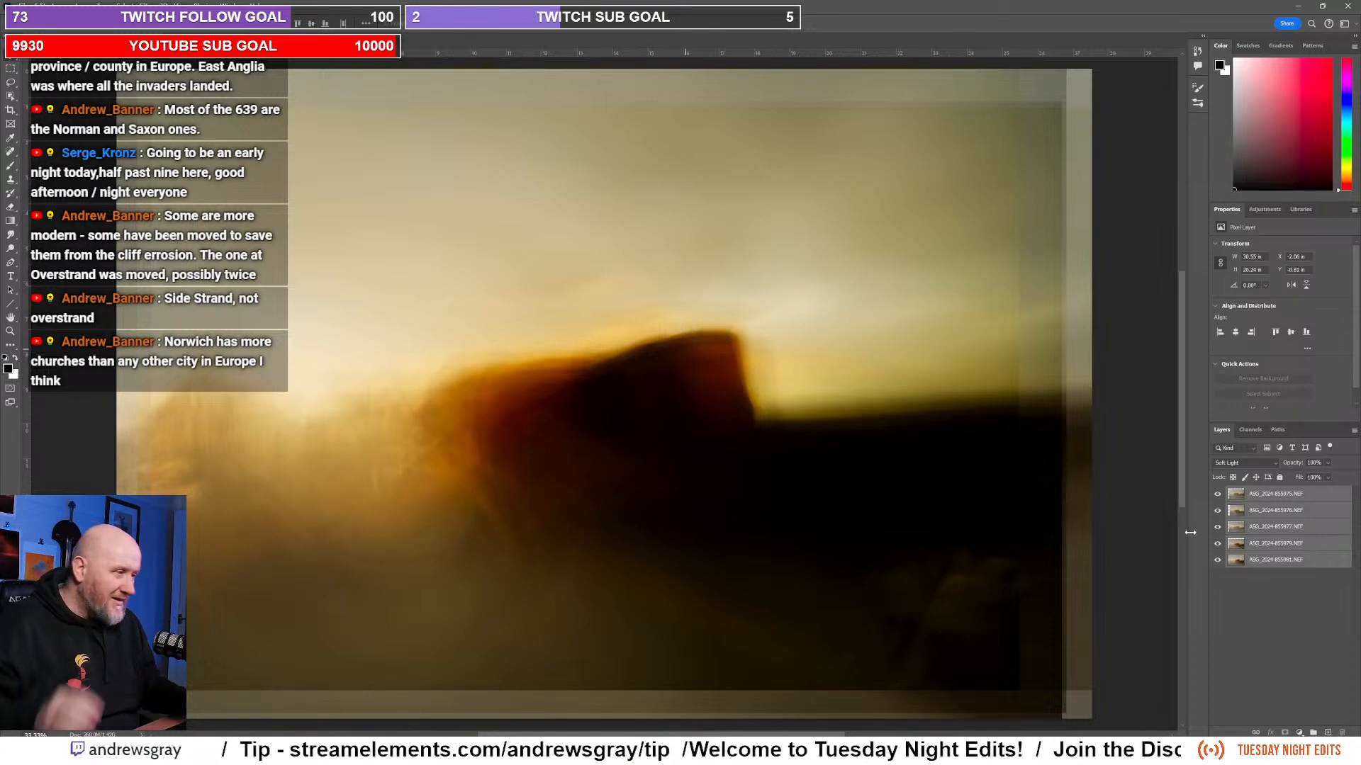
left_click(1246, 463)
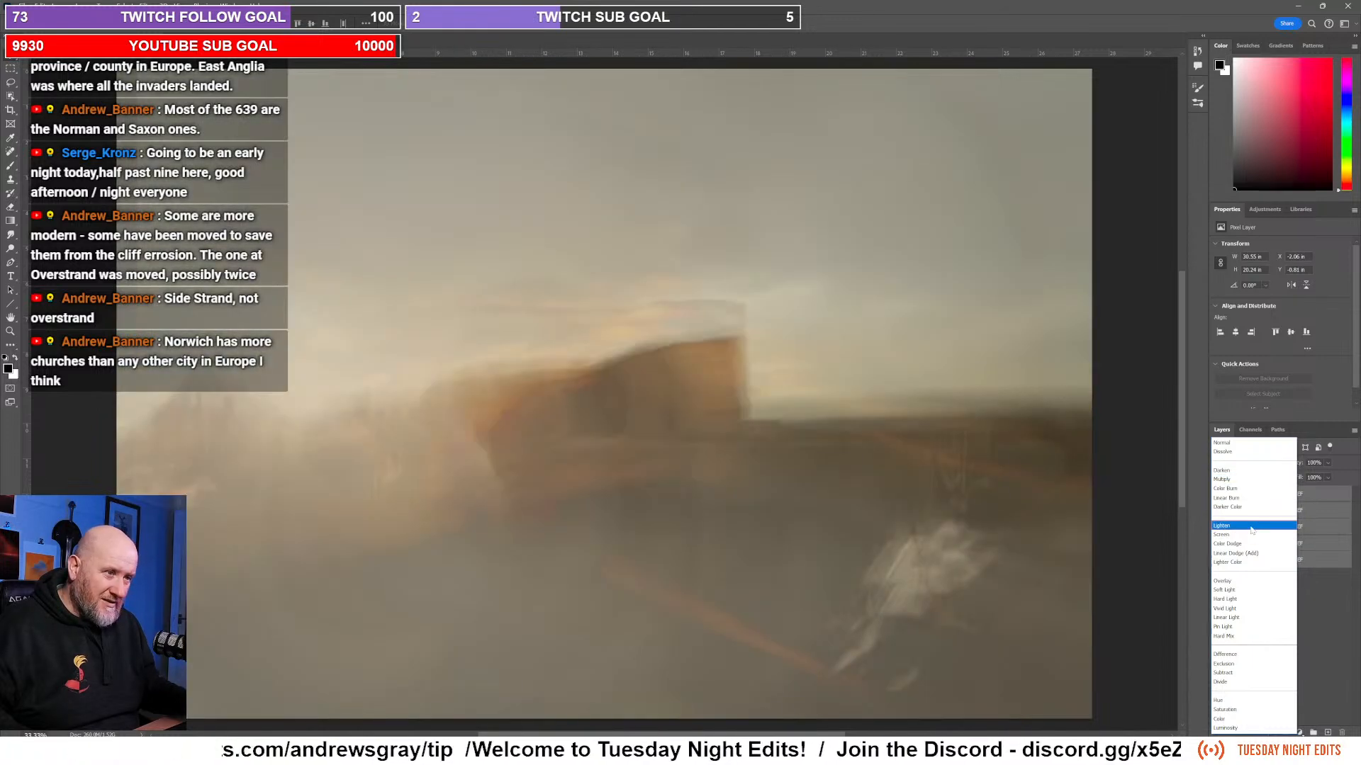
left_click(1251, 527)
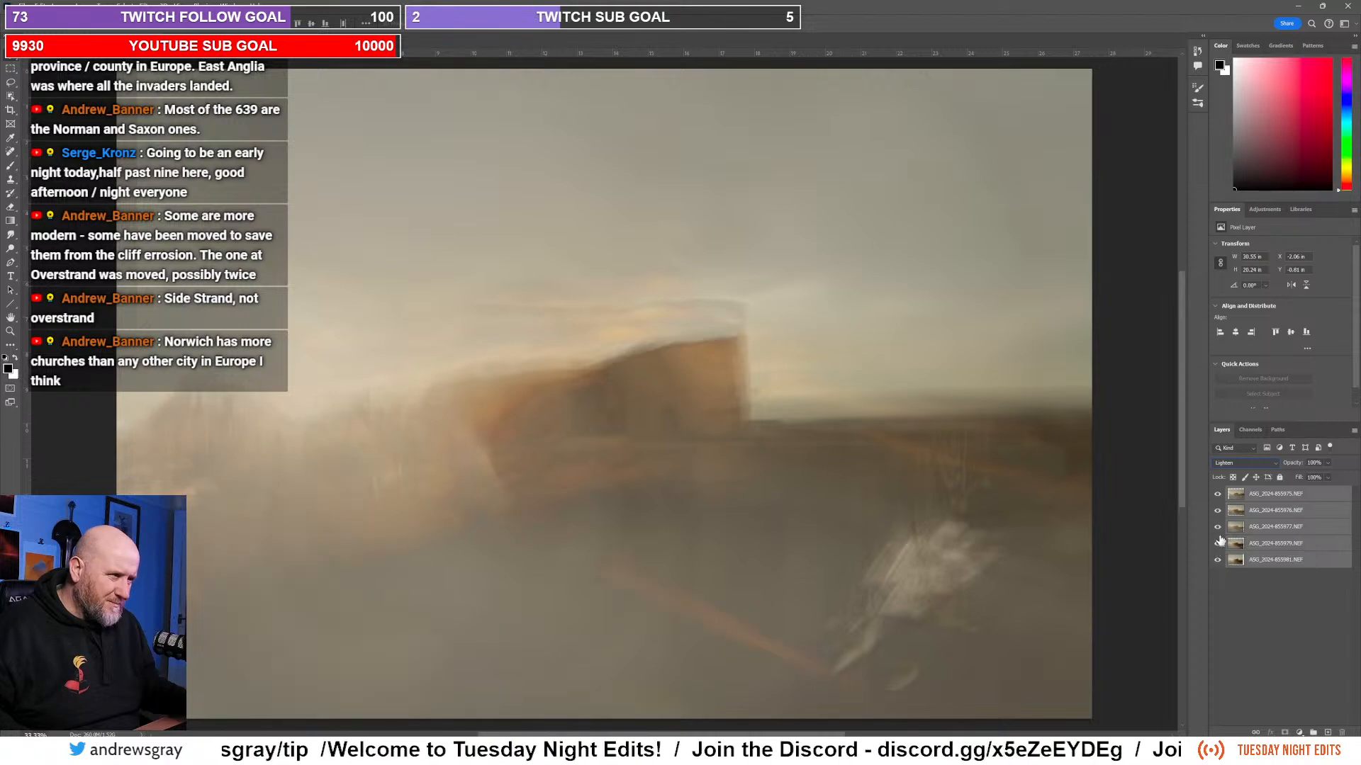
Step: Toggle individual layers off and on to examine what each frame contributes to the Lighten blend
left_click(1217, 528)
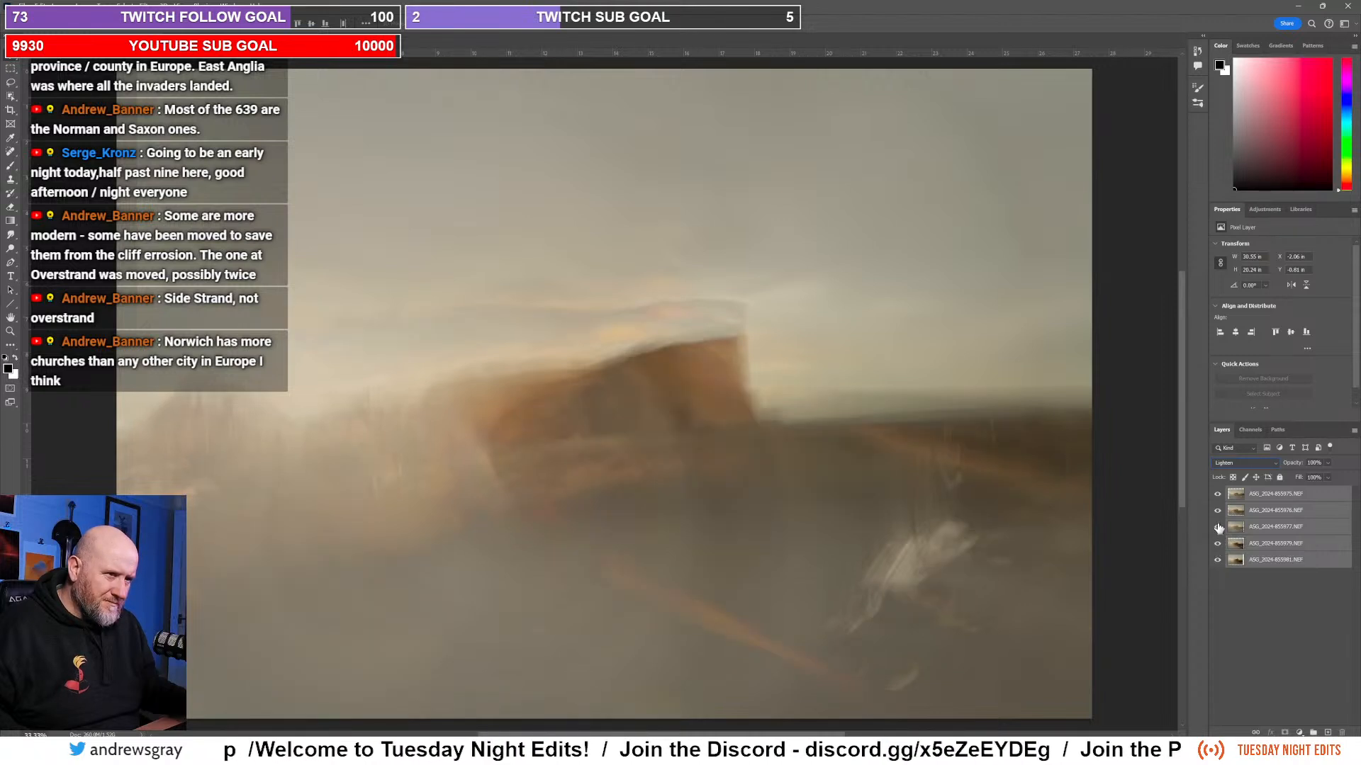
left_click(1217, 512)
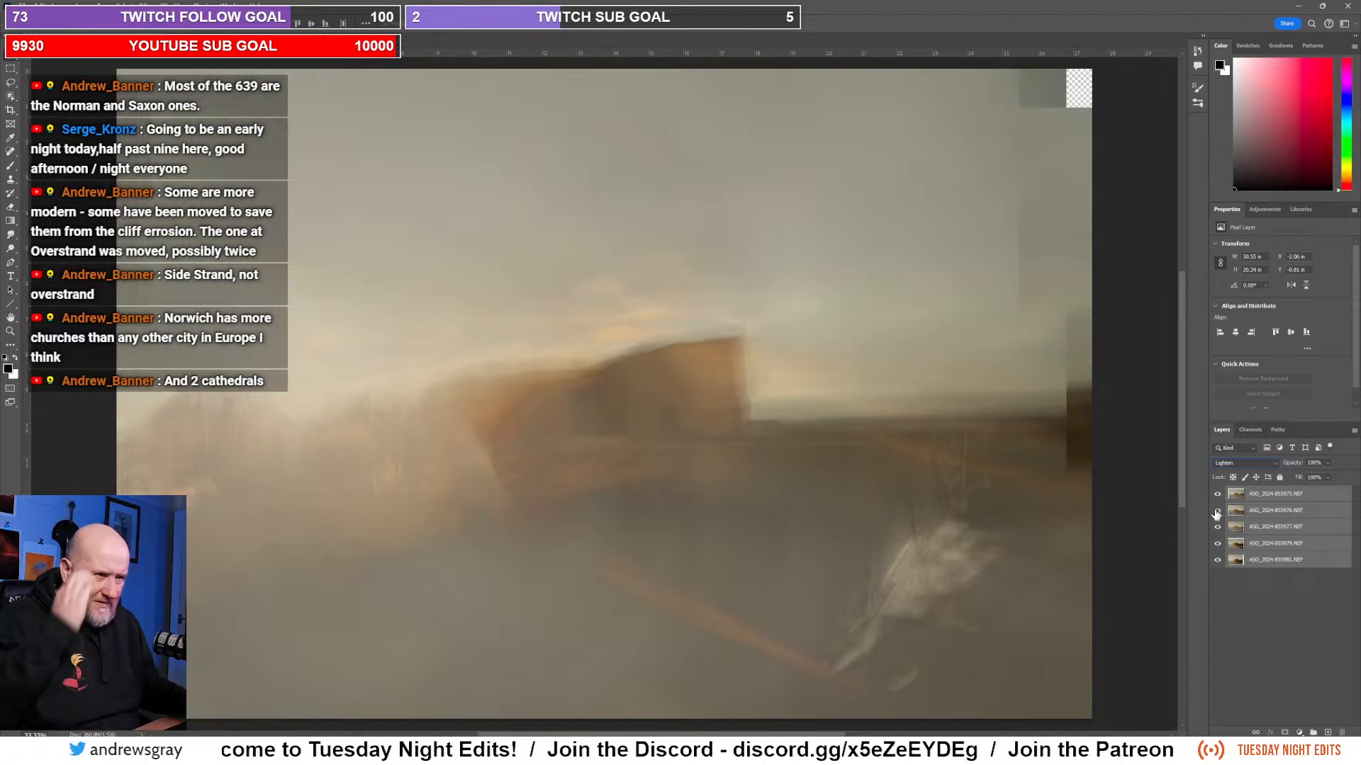
left_click(1217, 512)
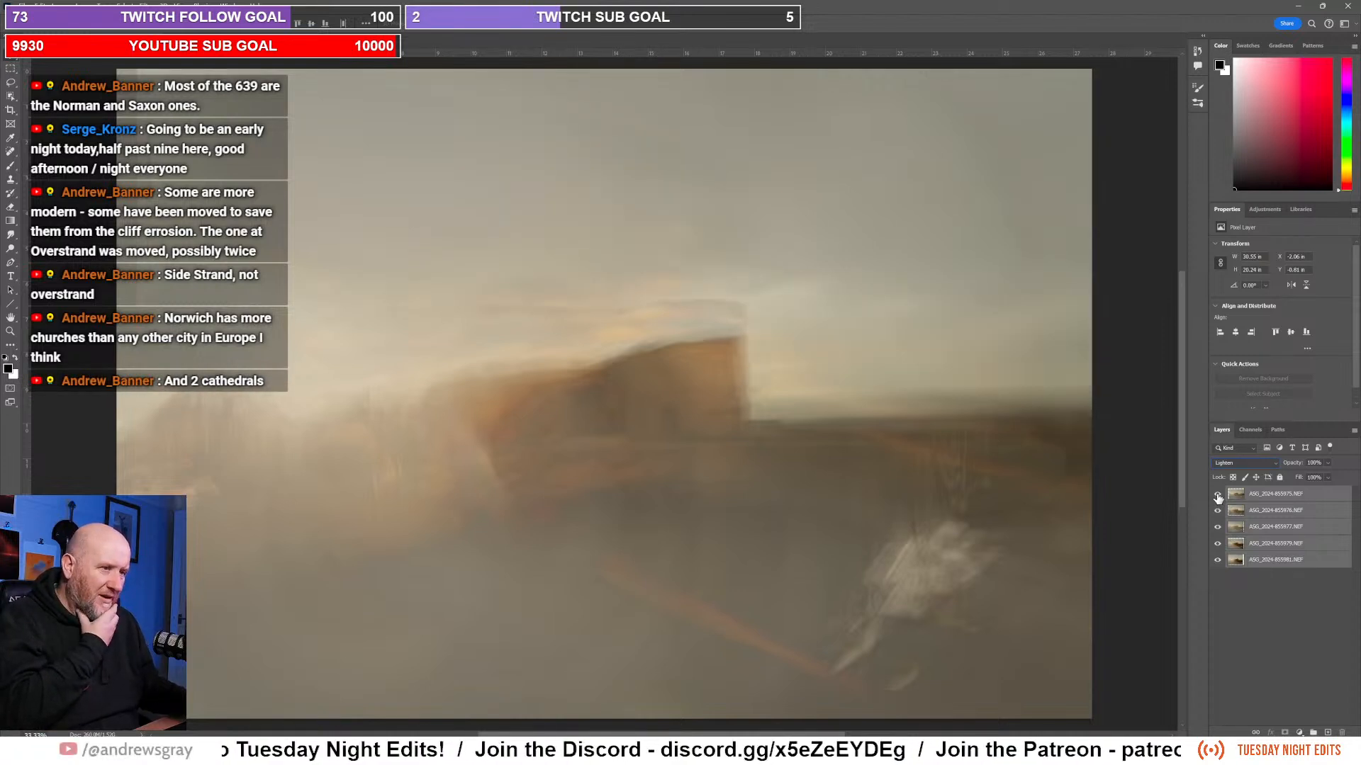
left_click(1217, 512)
left_click(1216, 495)
left_click(1217, 496)
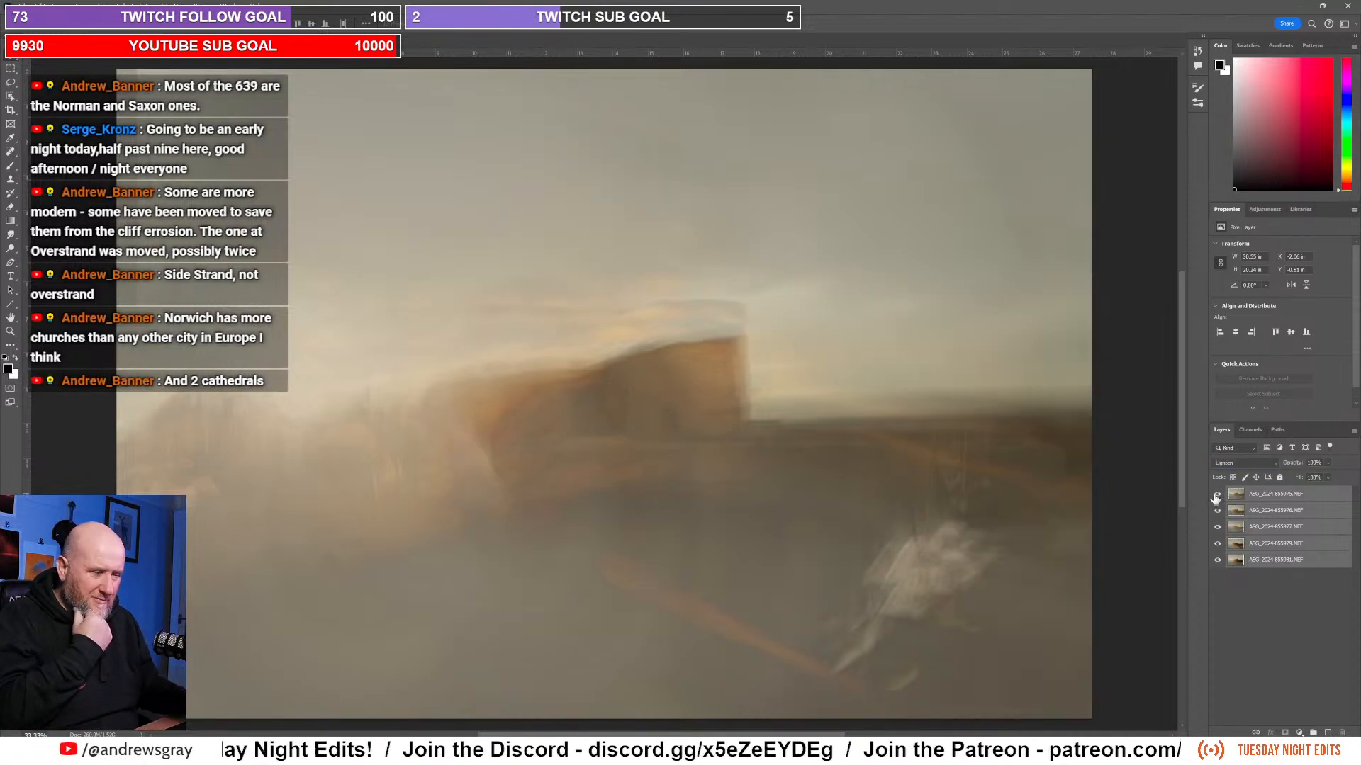
left_click(1219, 562)
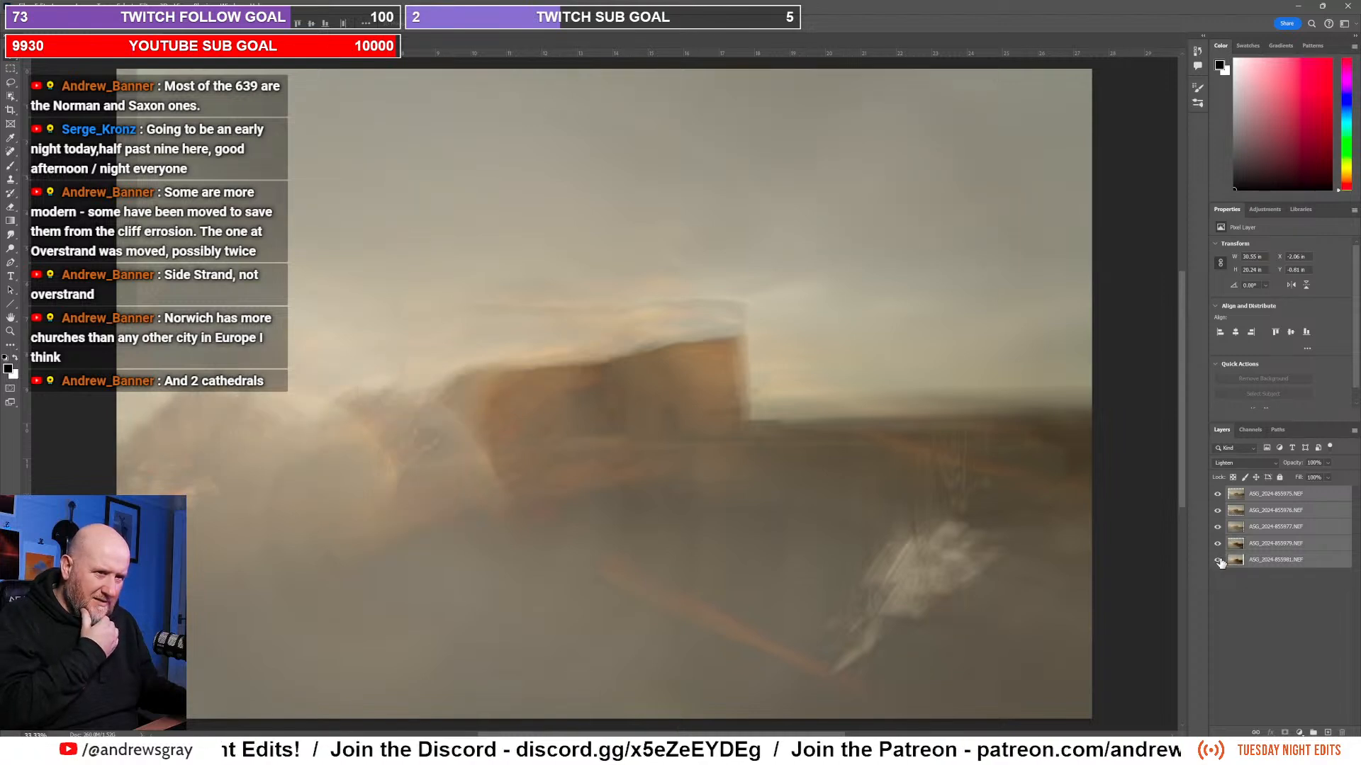
left_click(1219, 560)
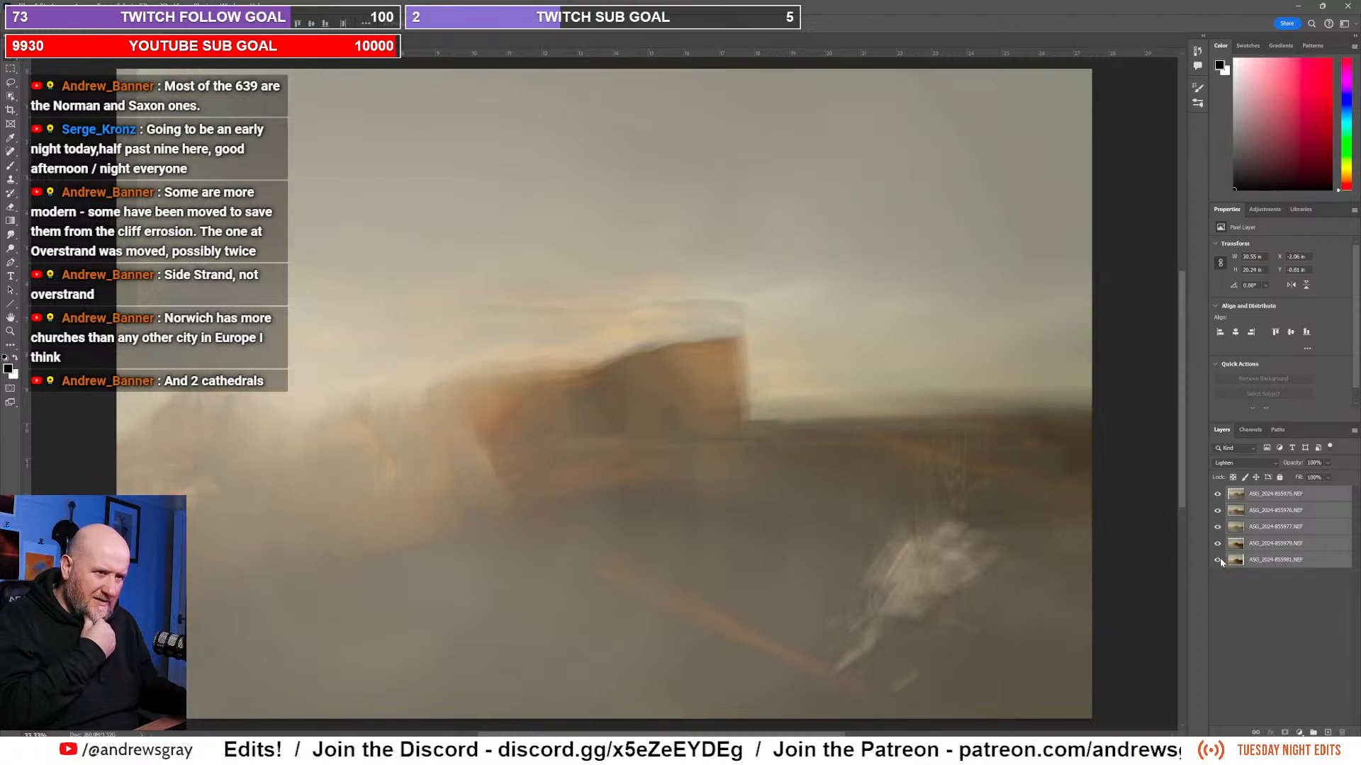
Step: Set the blend mode of all five layers to Soft Light and deselect them
left_click(1245, 465)
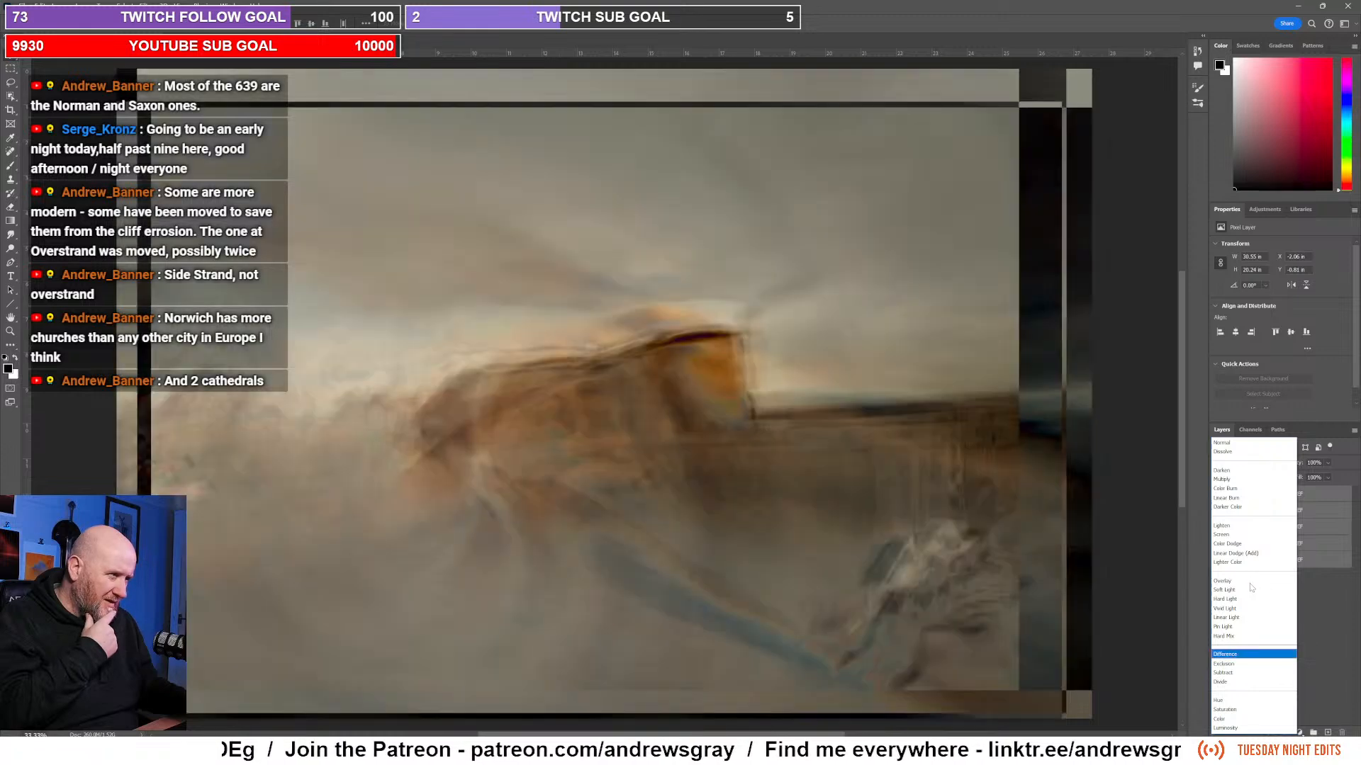
left_click(1249, 590)
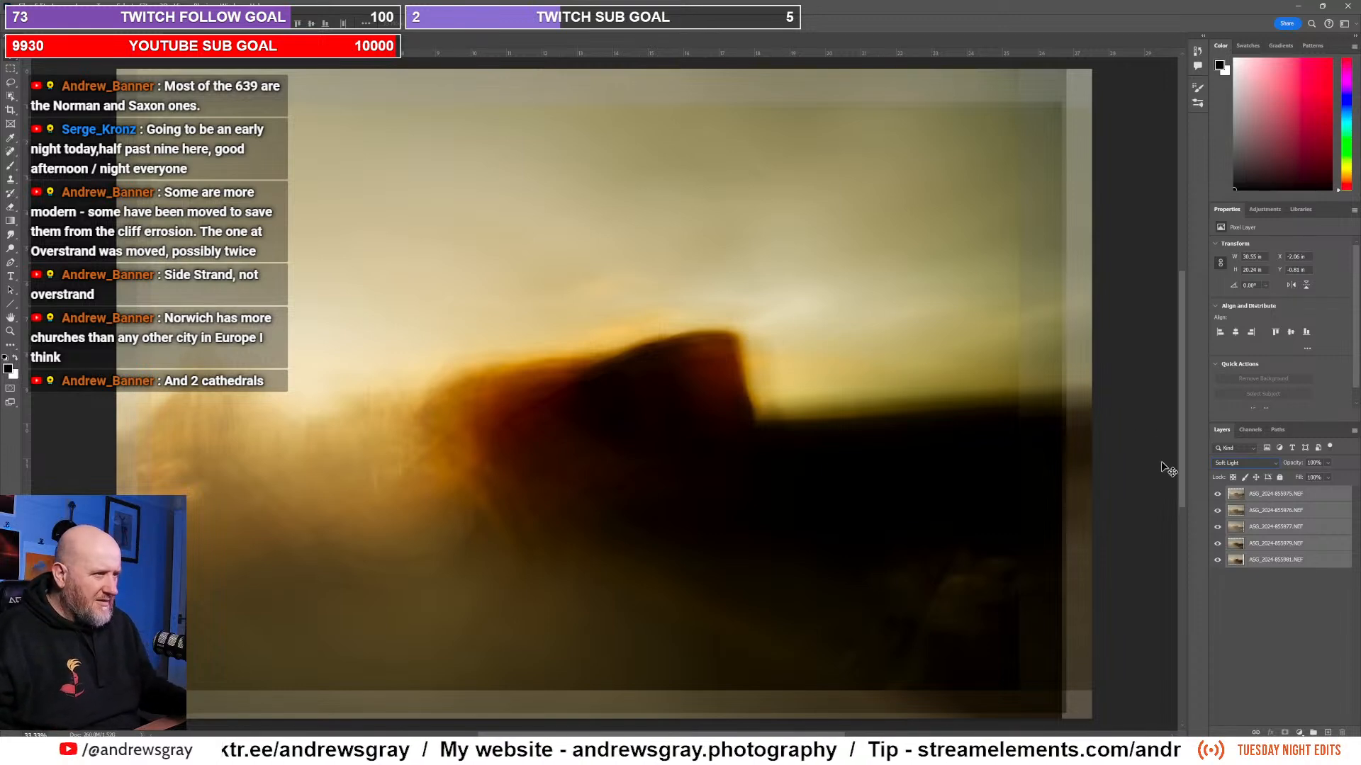
left_click(1268, 591)
left_click(1216, 560)
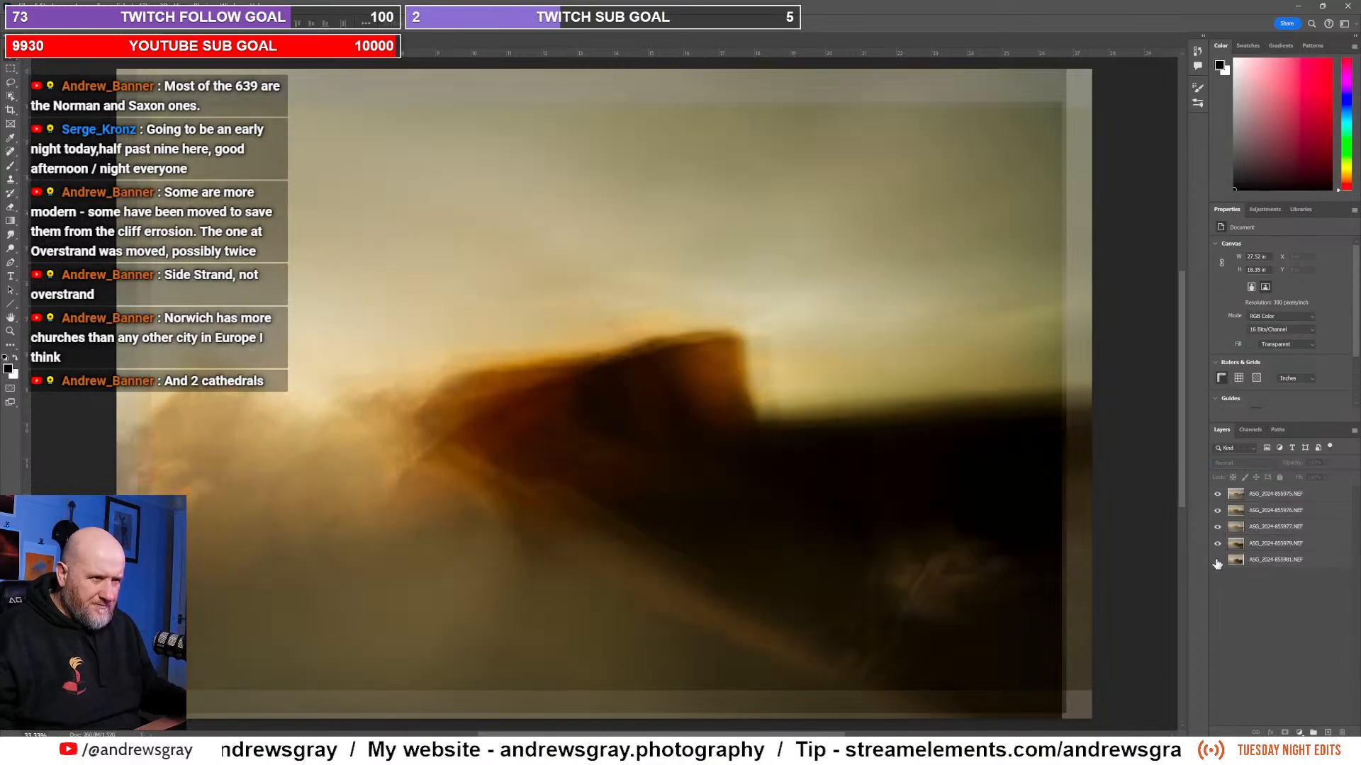
left_click(1217, 560)
left_click(1217, 544)
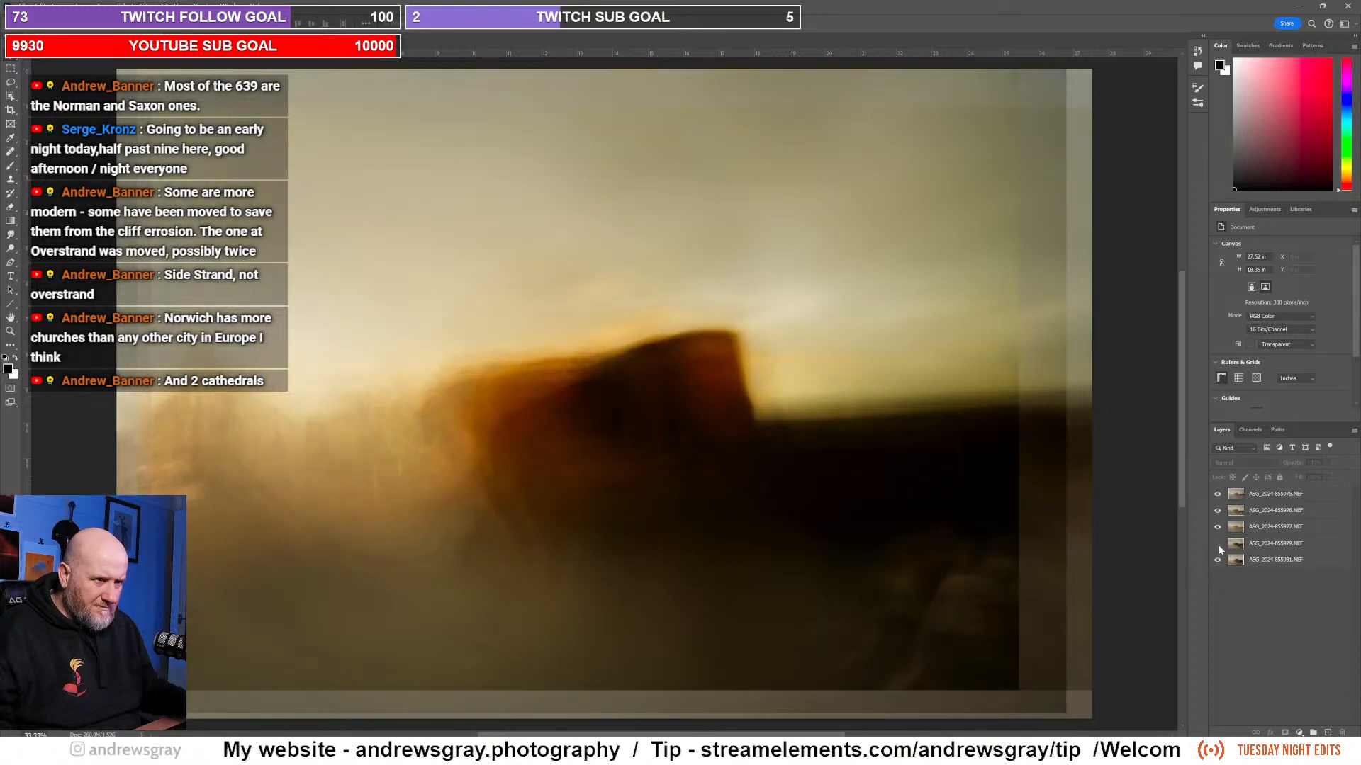
left_click(1218, 543)
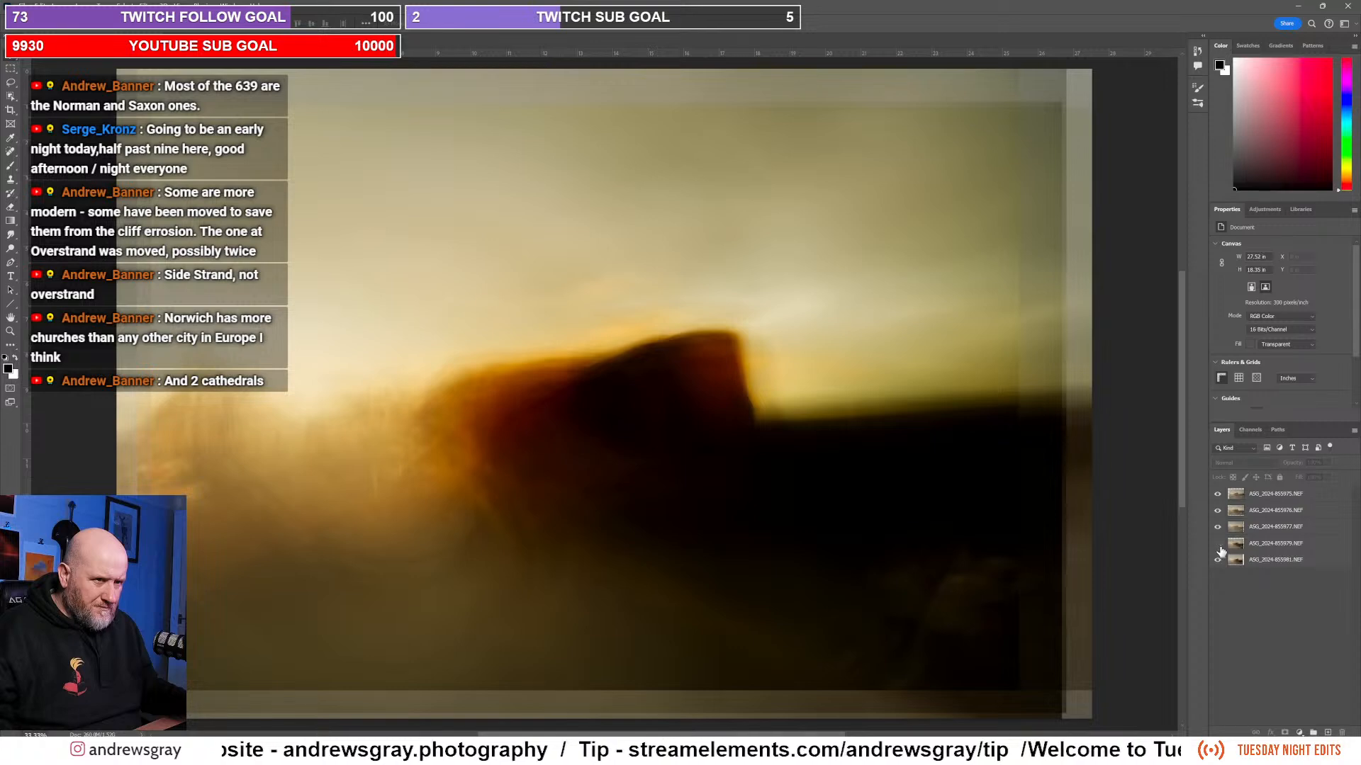
left_click(1218, 543)
left_click(1219, 560)
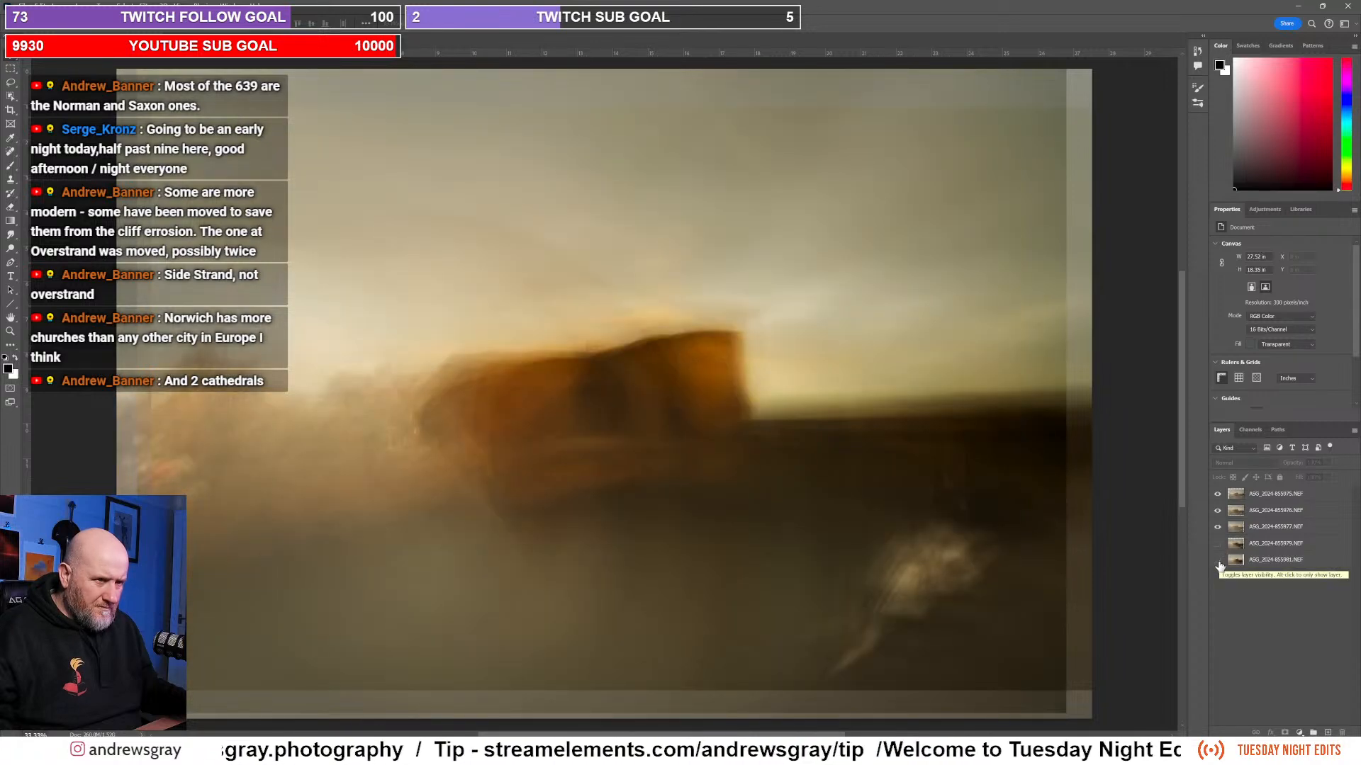
left_click(1219, 561)
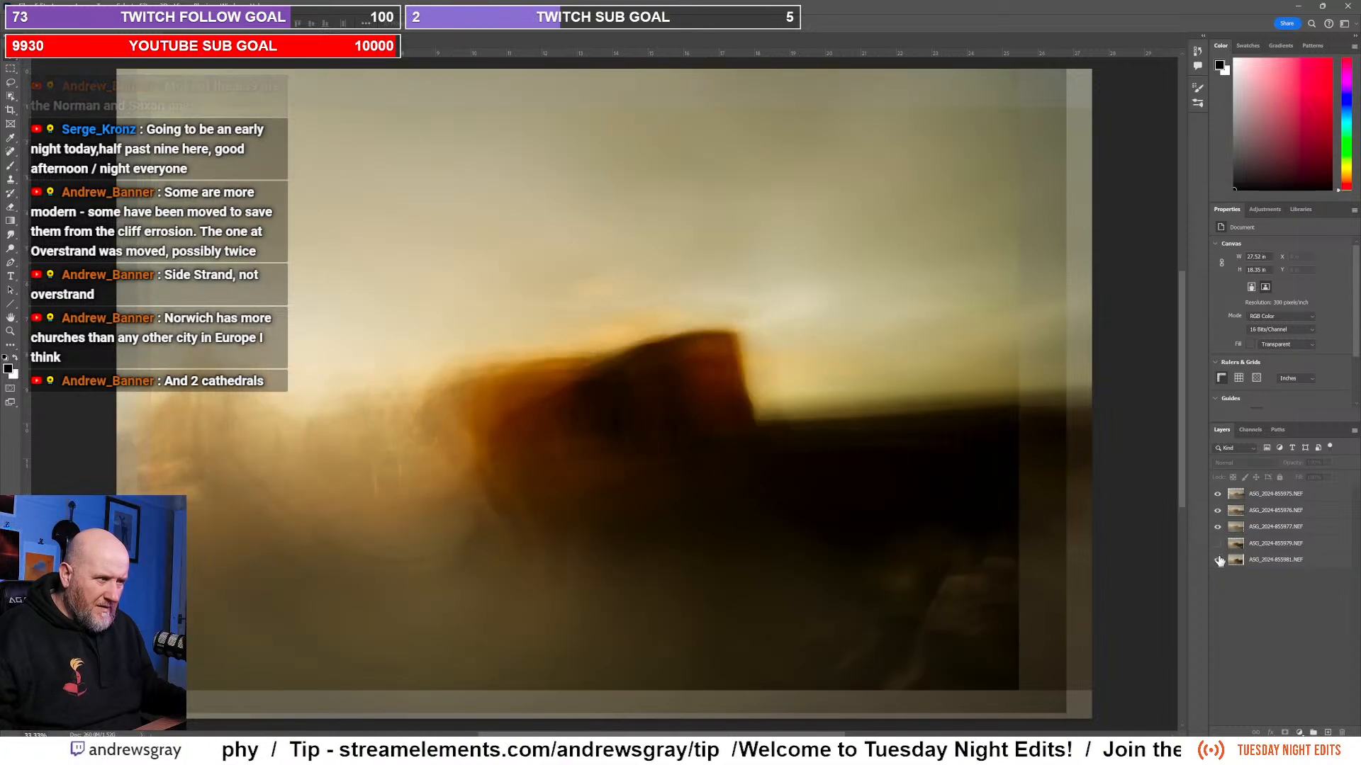
left_click(1218, 526)
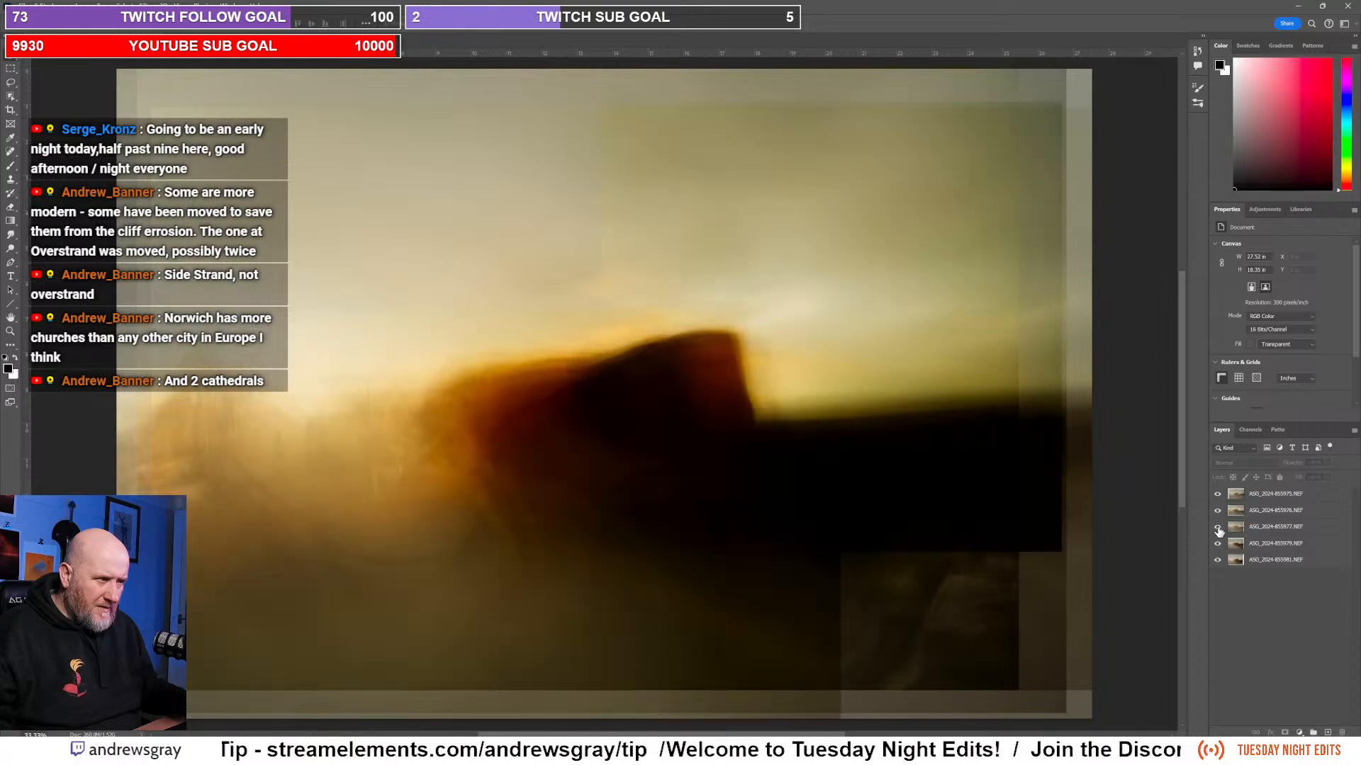
left_click(1219, 510)
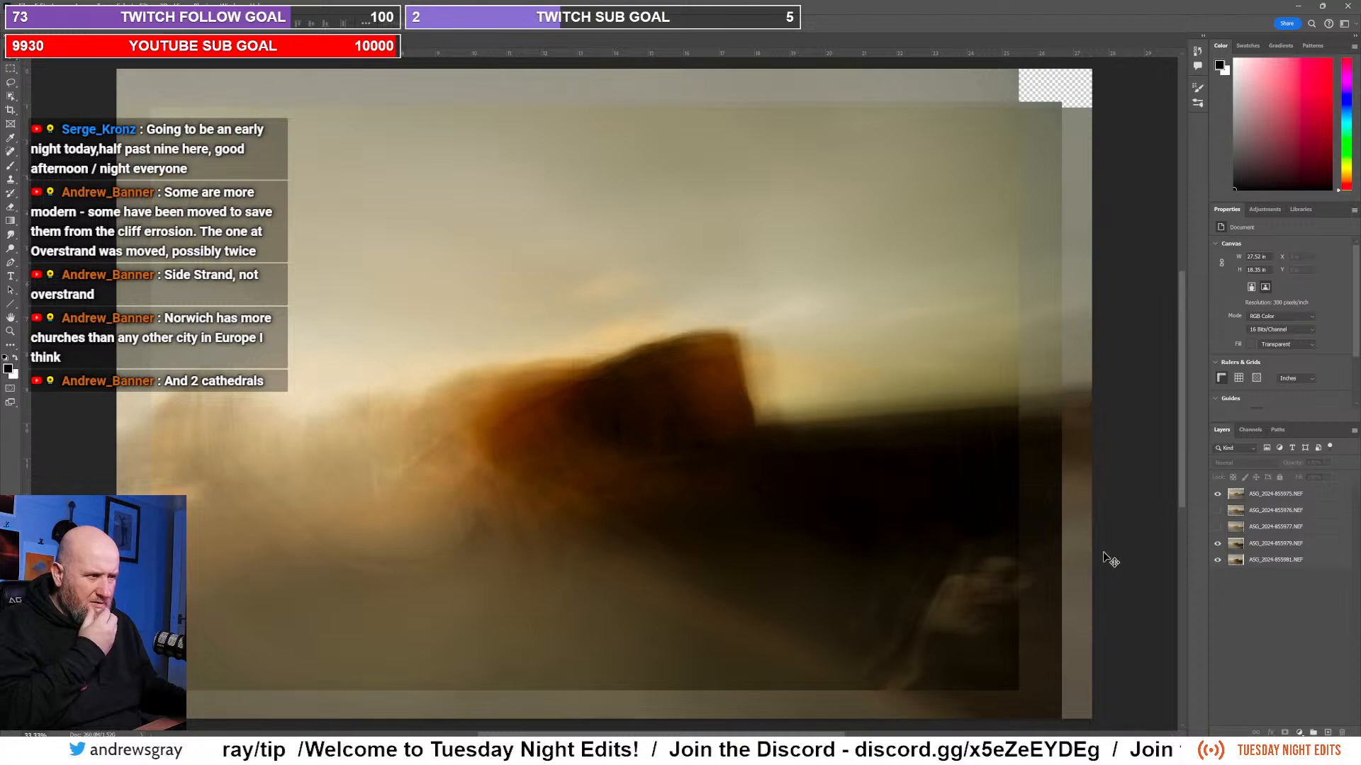
left_click(1218, 543)
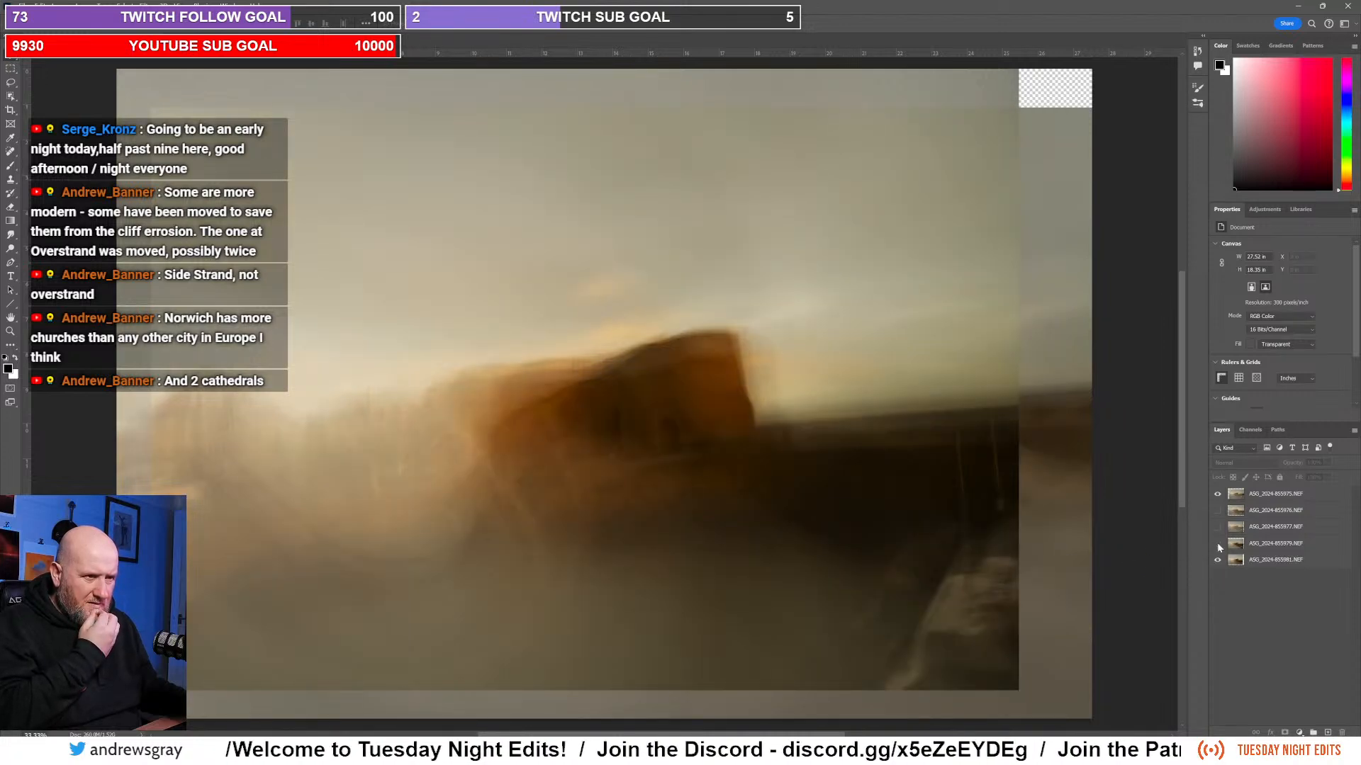
left_click(1217, 544)
left_click(1218, 543)
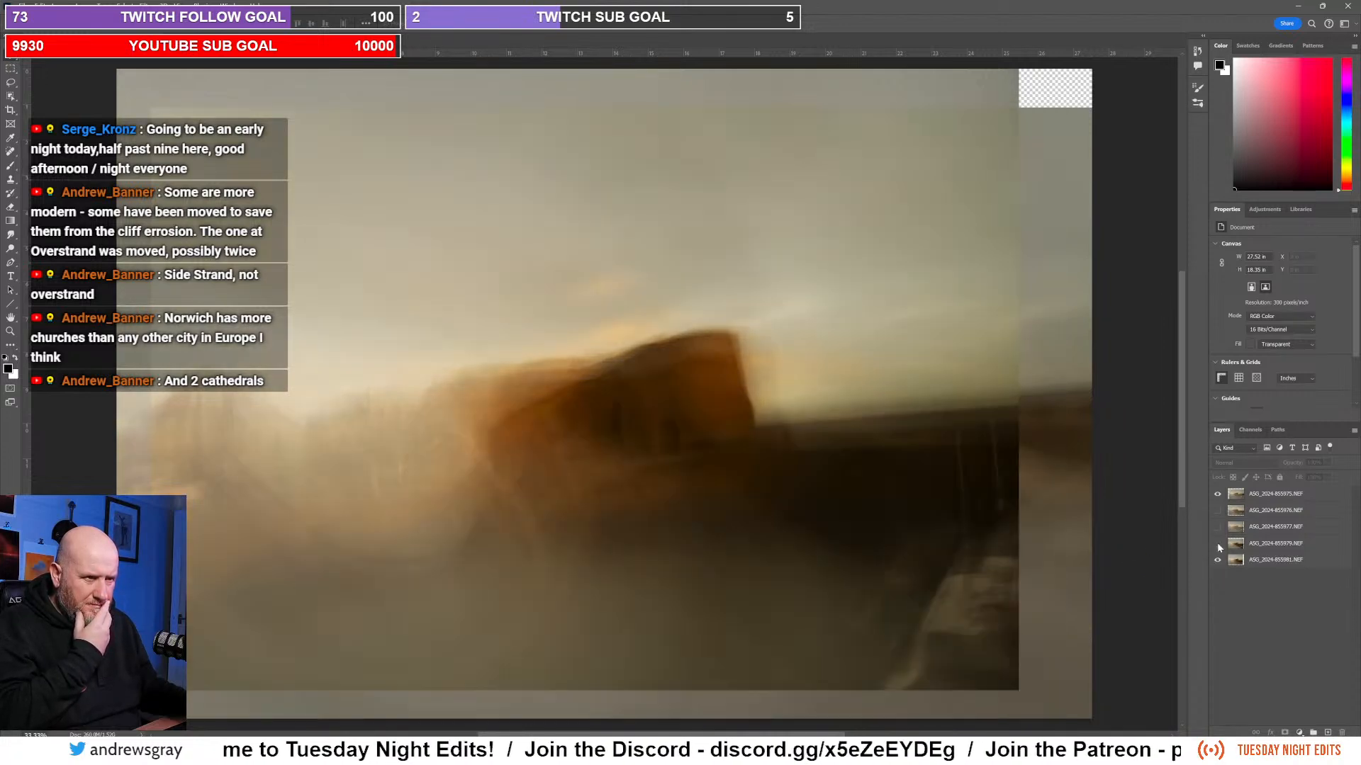
left_click(1218, 559)
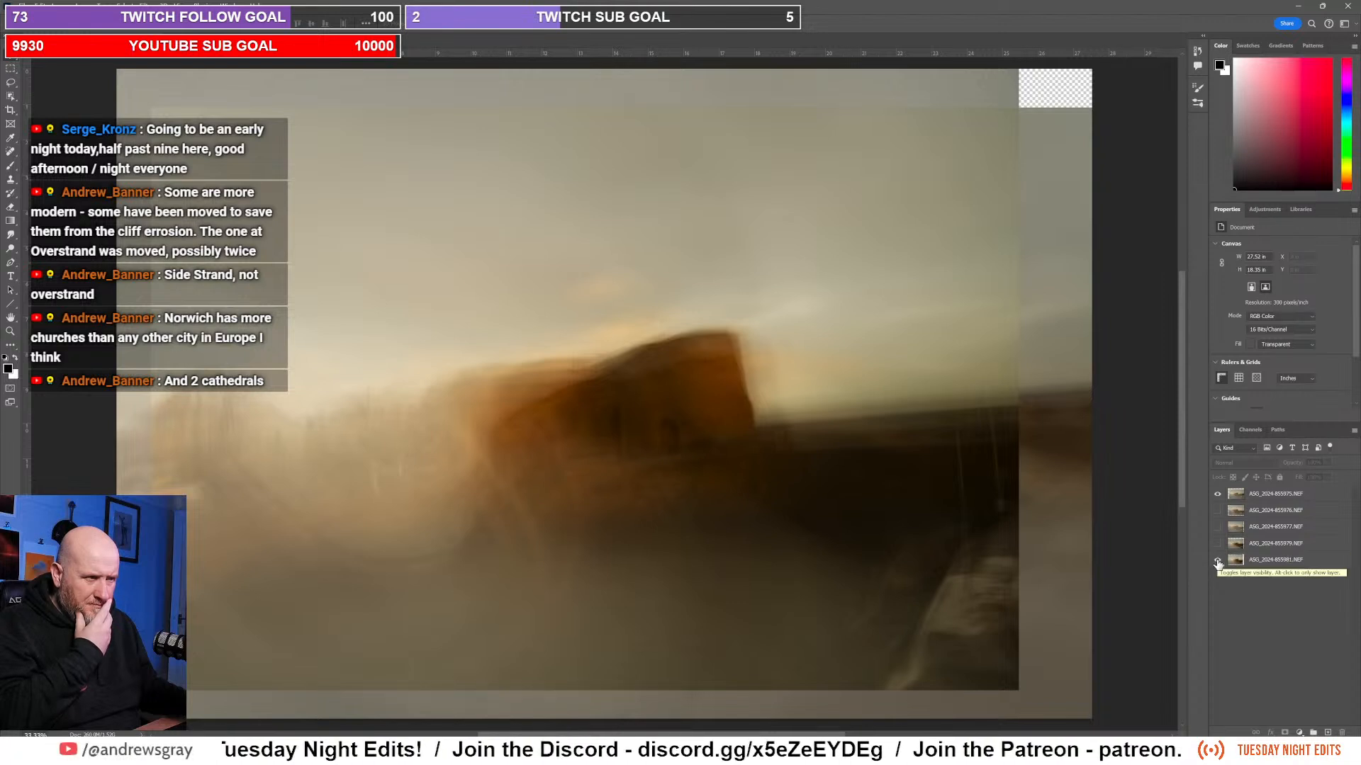
left_click(1218, 544)
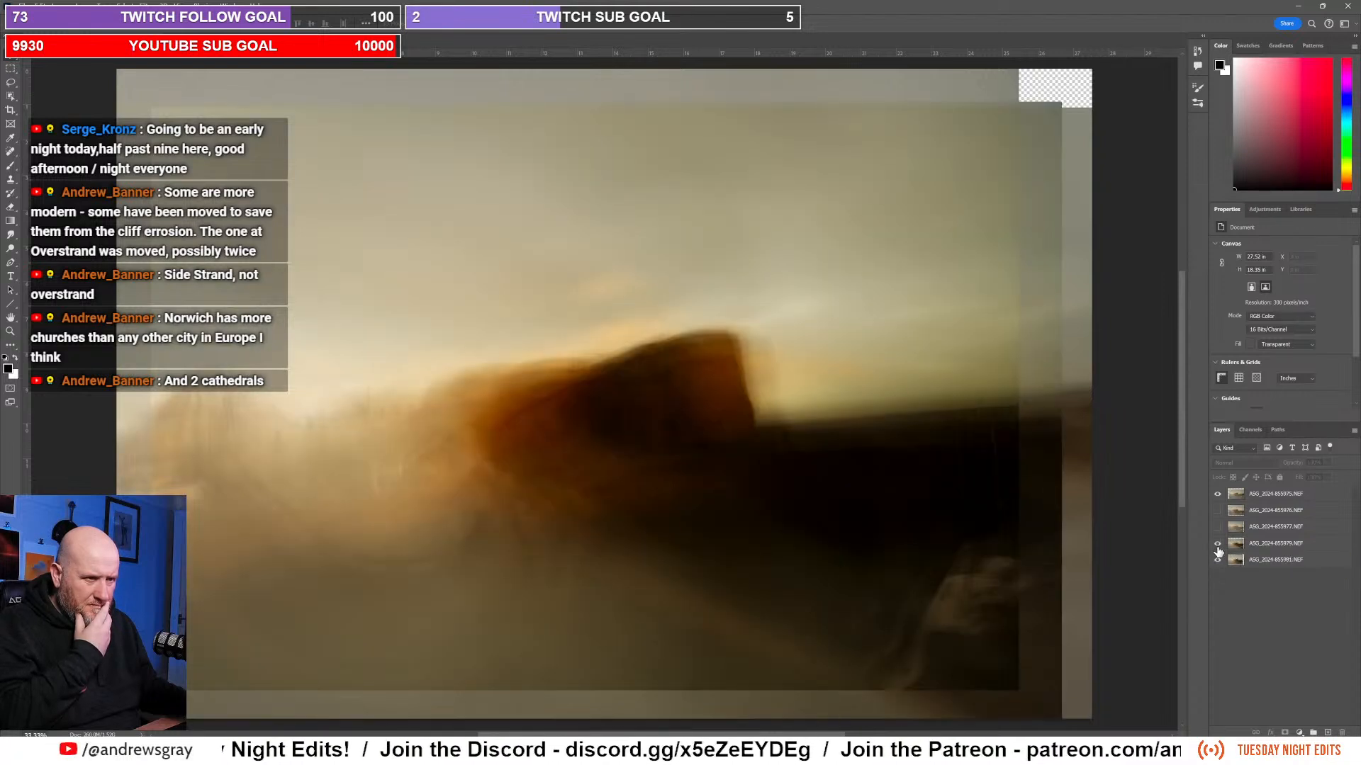
left_click(1280, 551)
left_click(1283, 732)
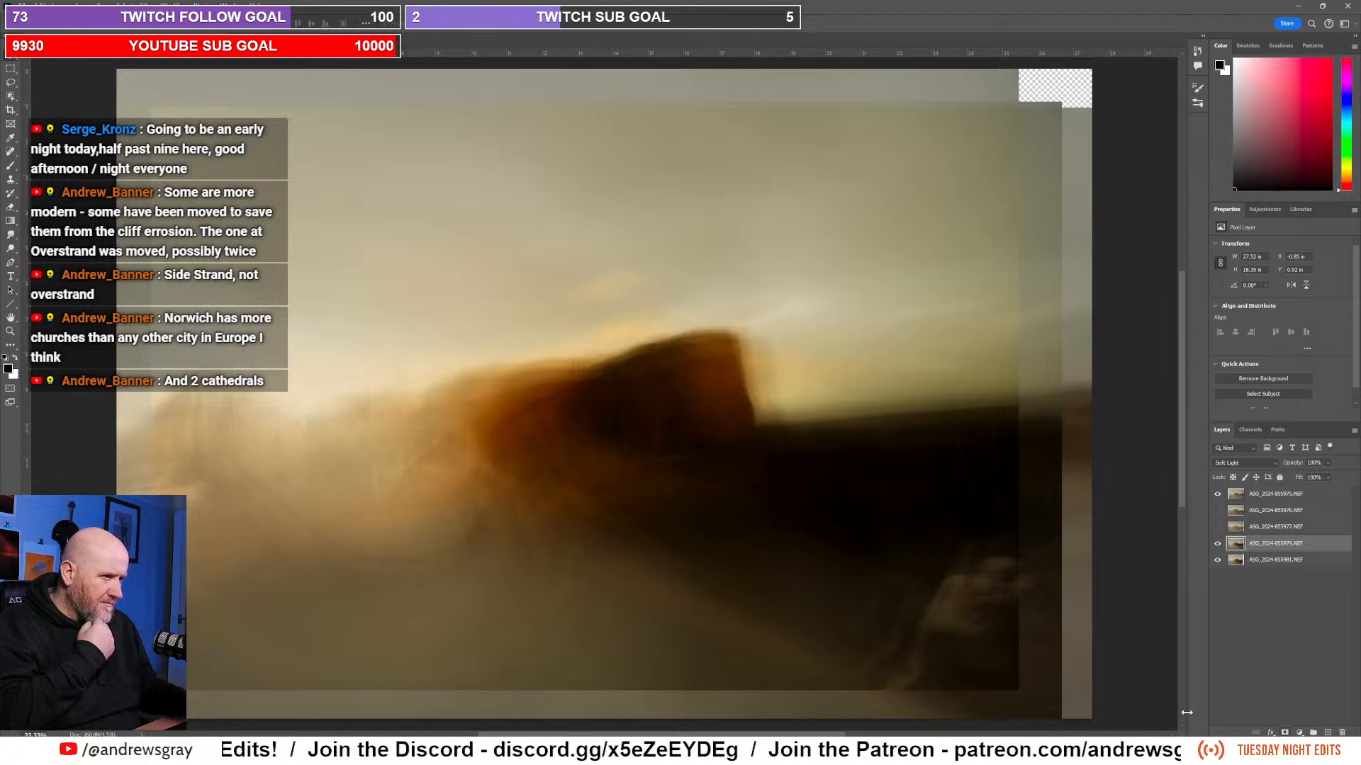
left_click(11, 222)
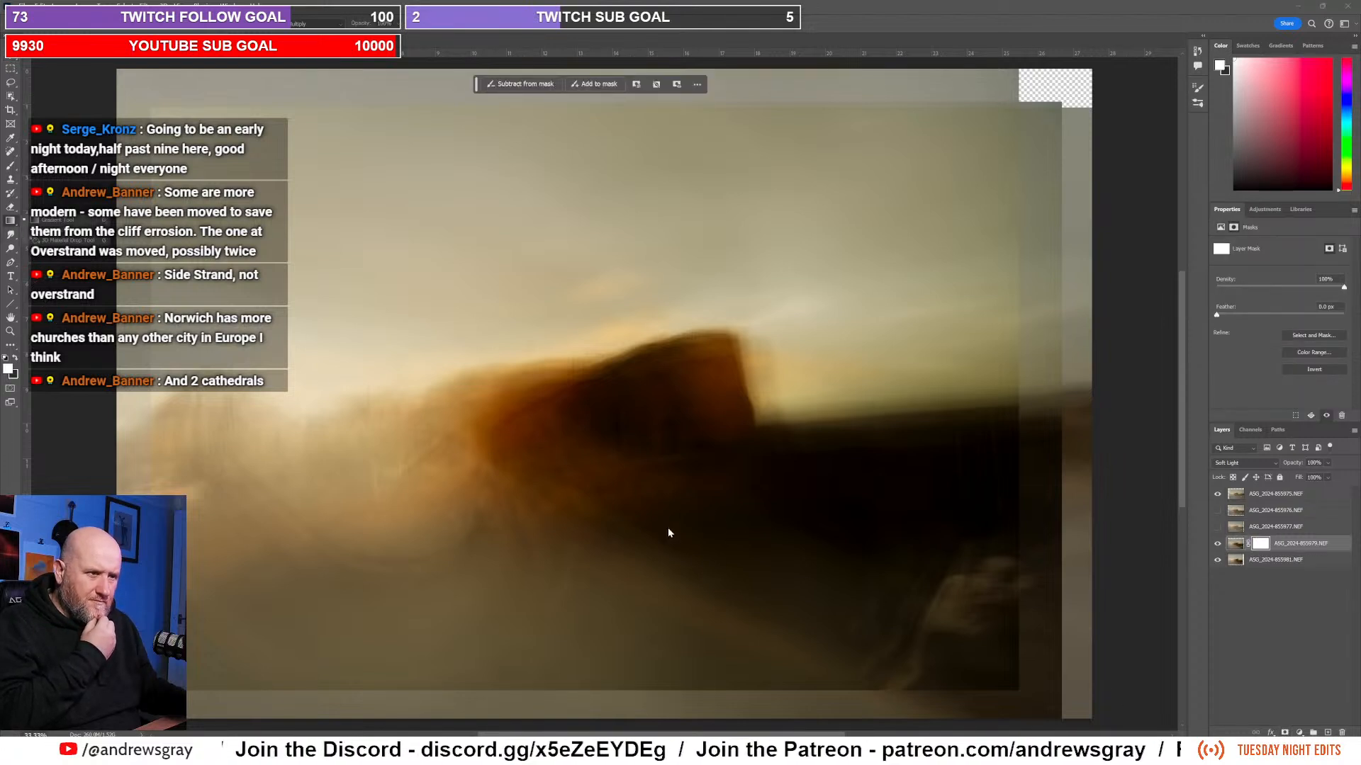
left_click_drag(656, 461, 677, 551)
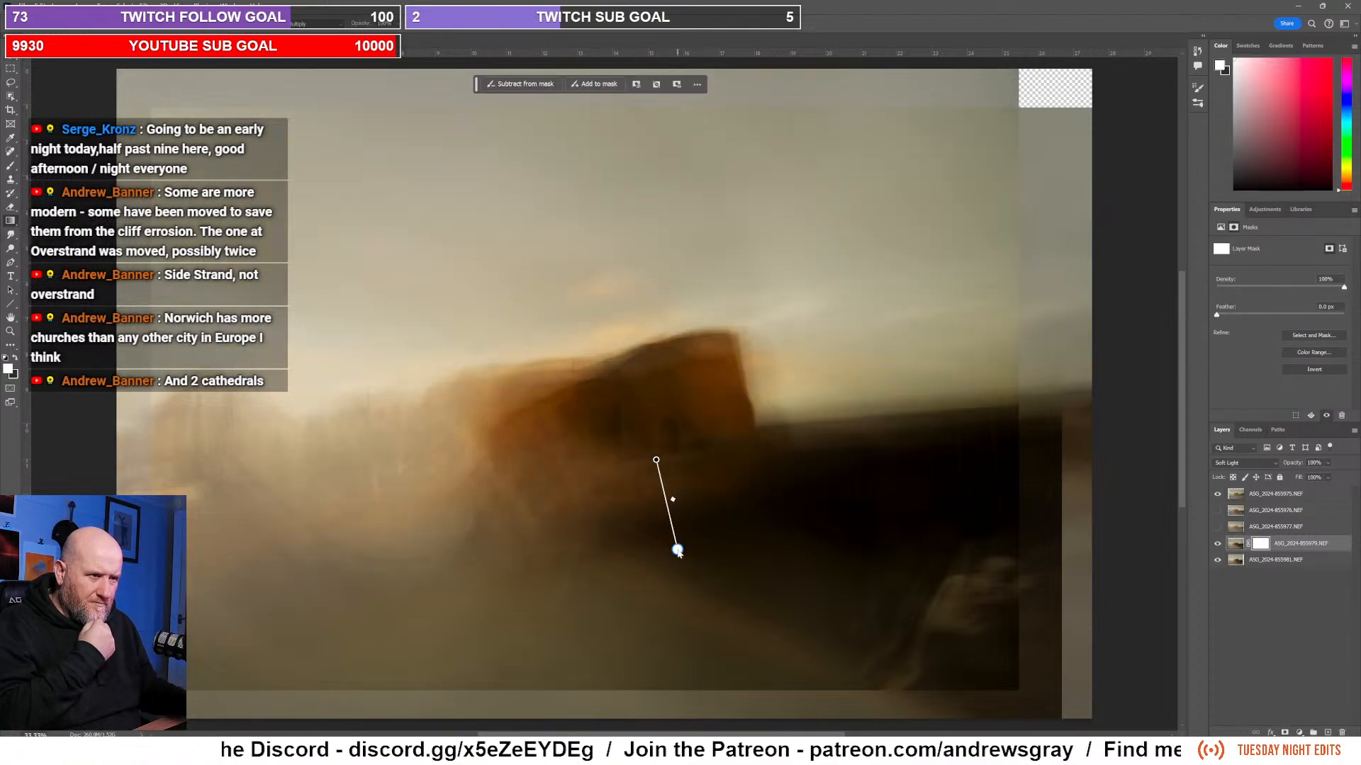
left_click_drag(687, 386, 638, 366)
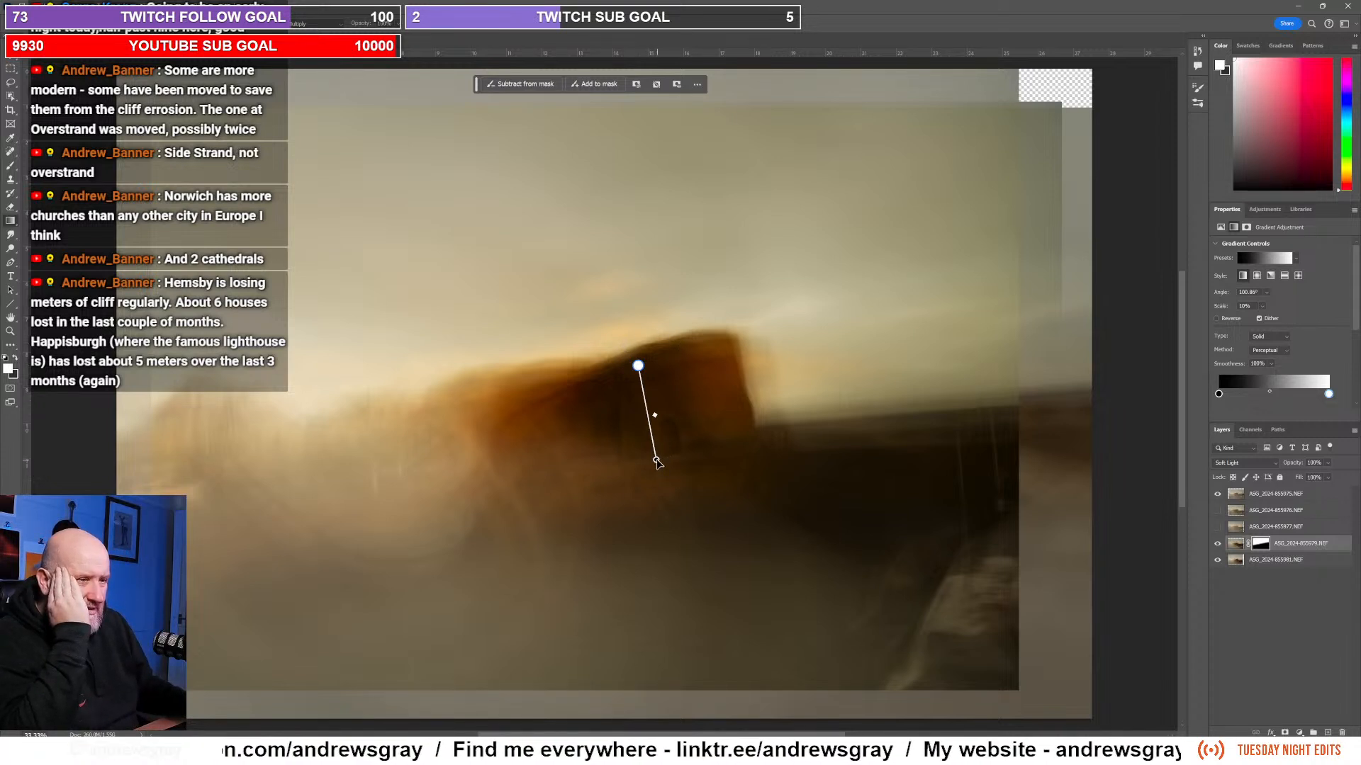
left_click_drag(654, 468, 654, 529)
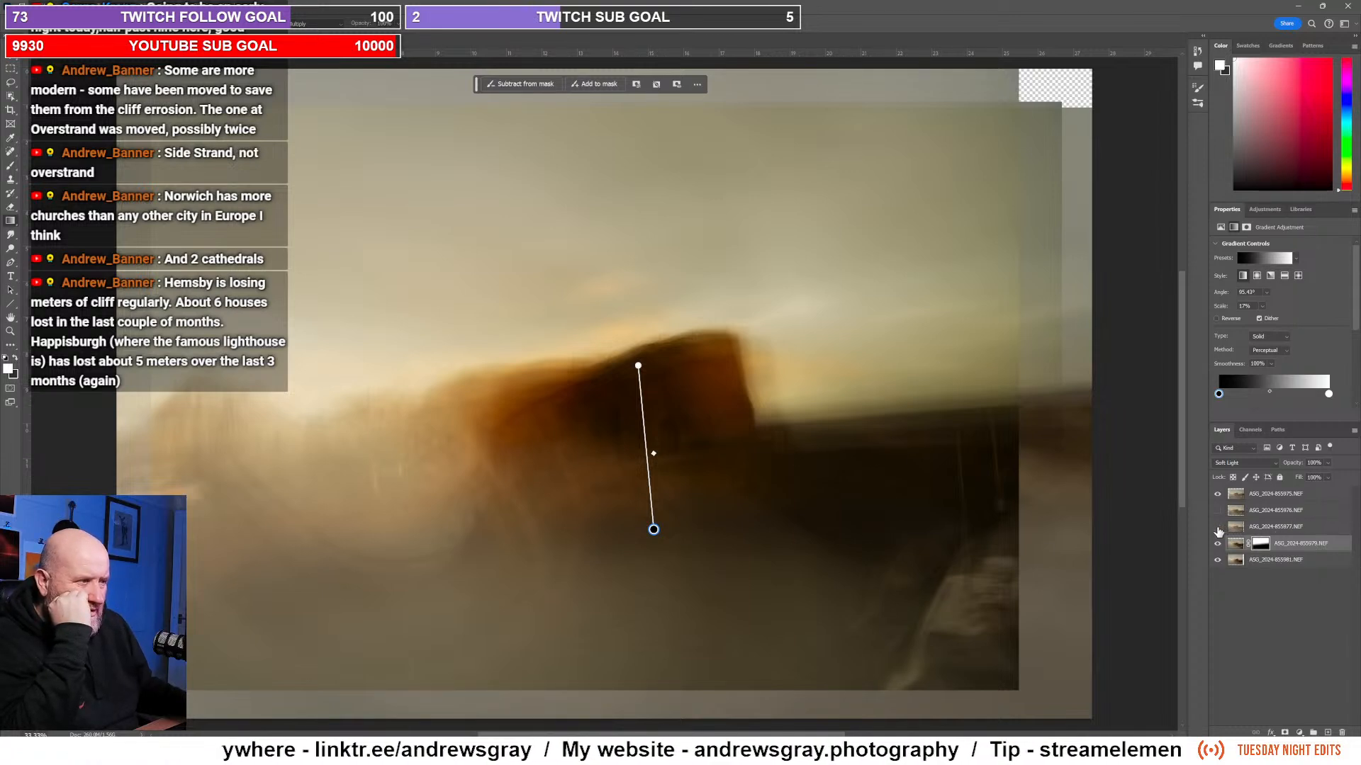
left_click(1218, 528)
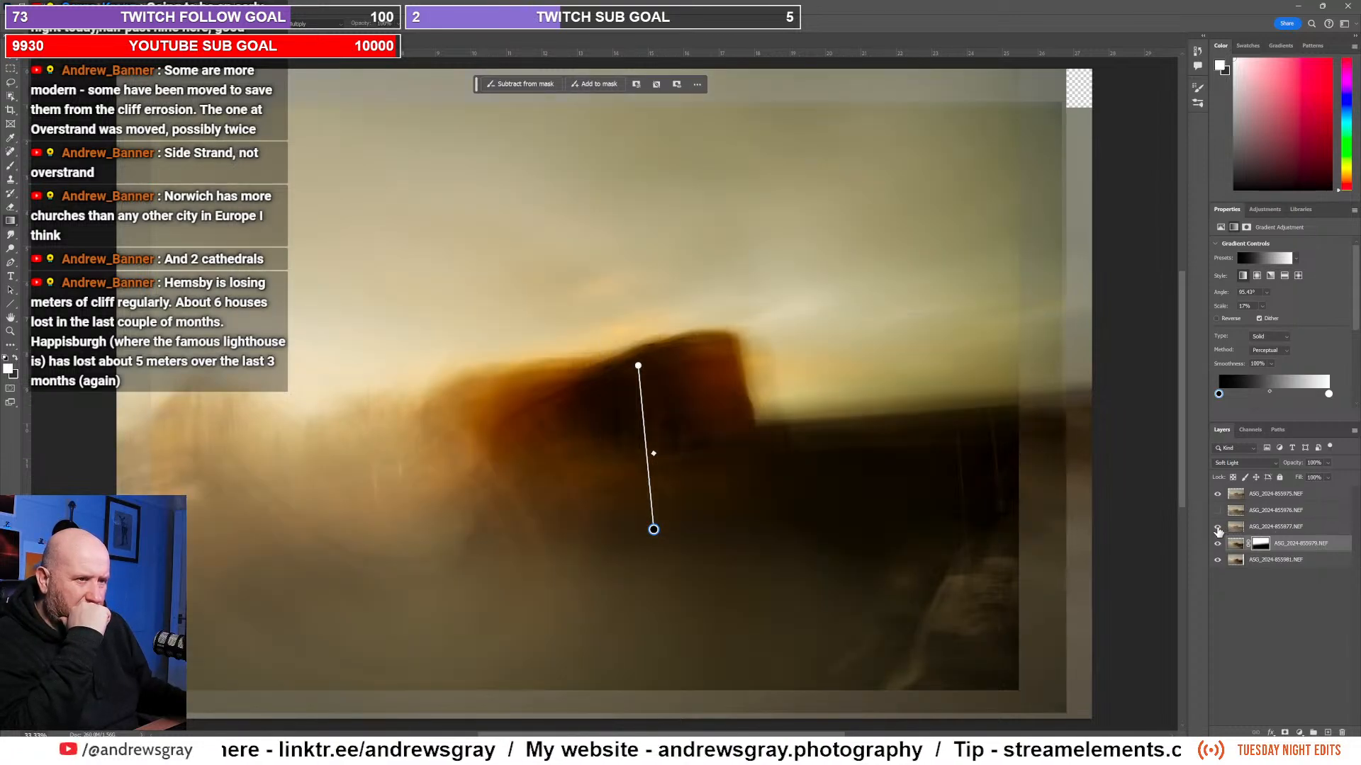
left_click(1218, 530)
left_click(1218, 530)
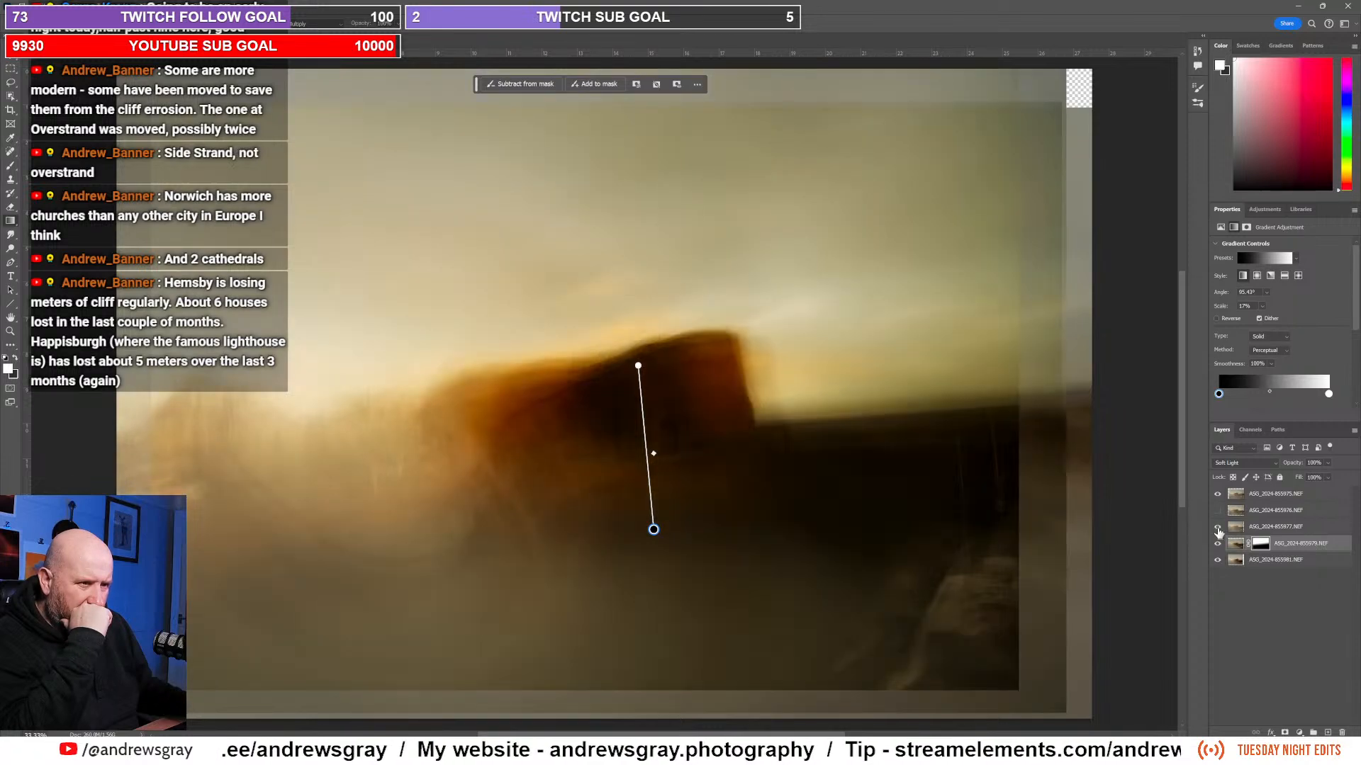
left_click(1217, 530)
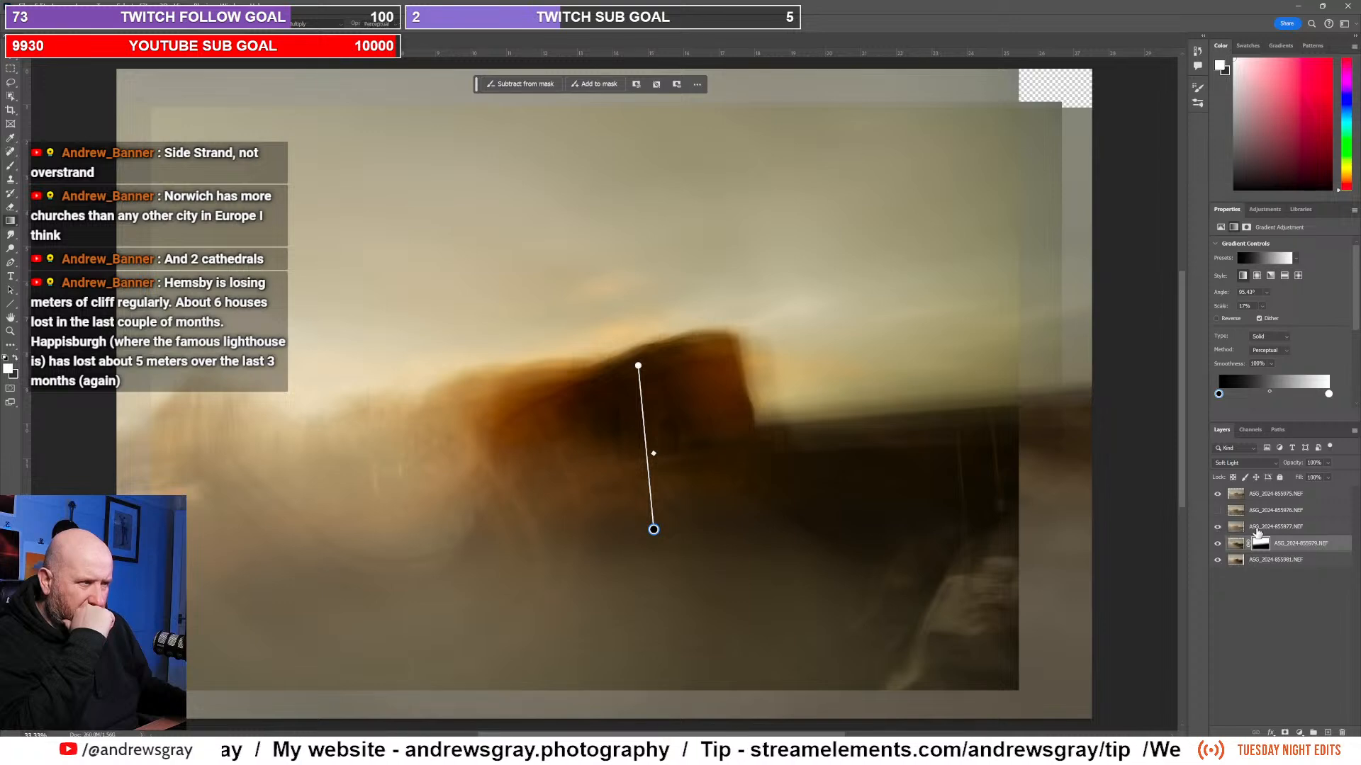
left_click(1255, 528)
left_click(1218, 527)
left_click(1284, 733)
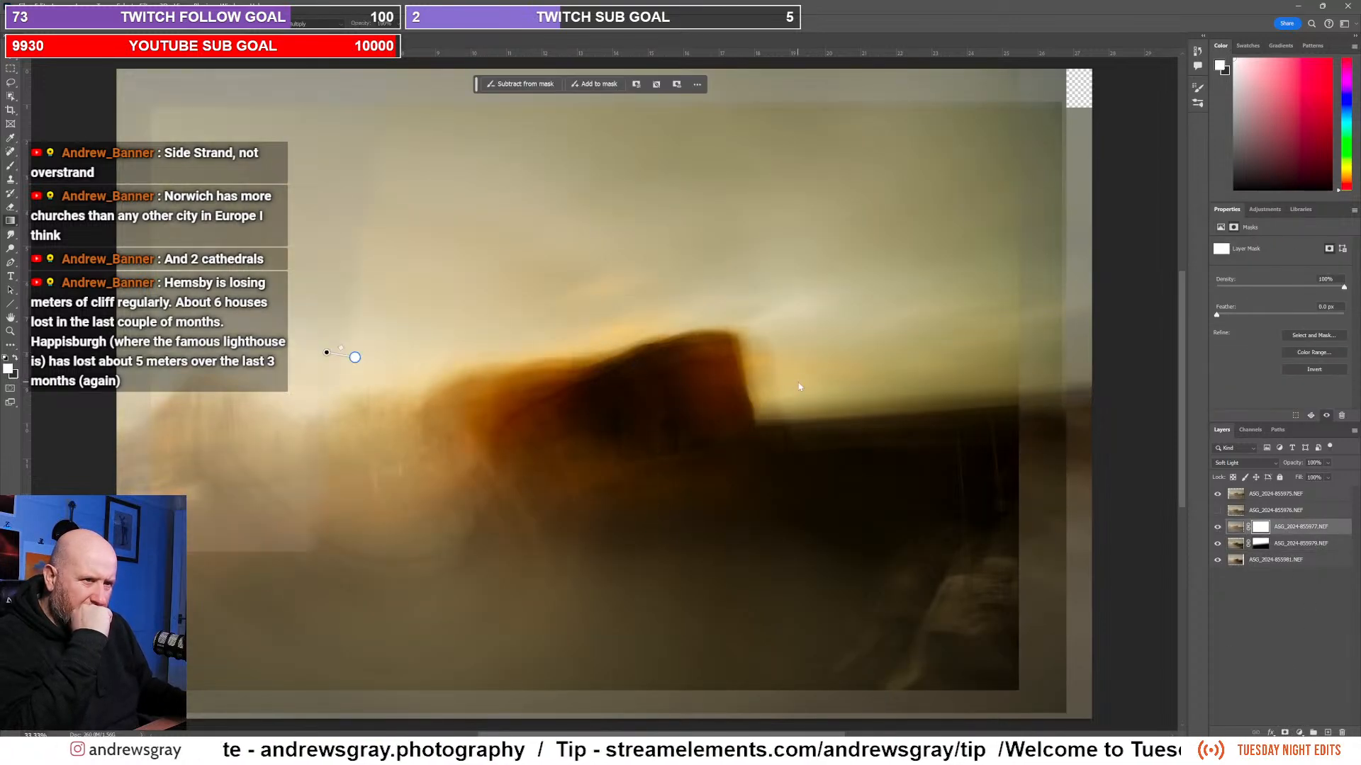
left_click_drag(326, 352, 871, 394)
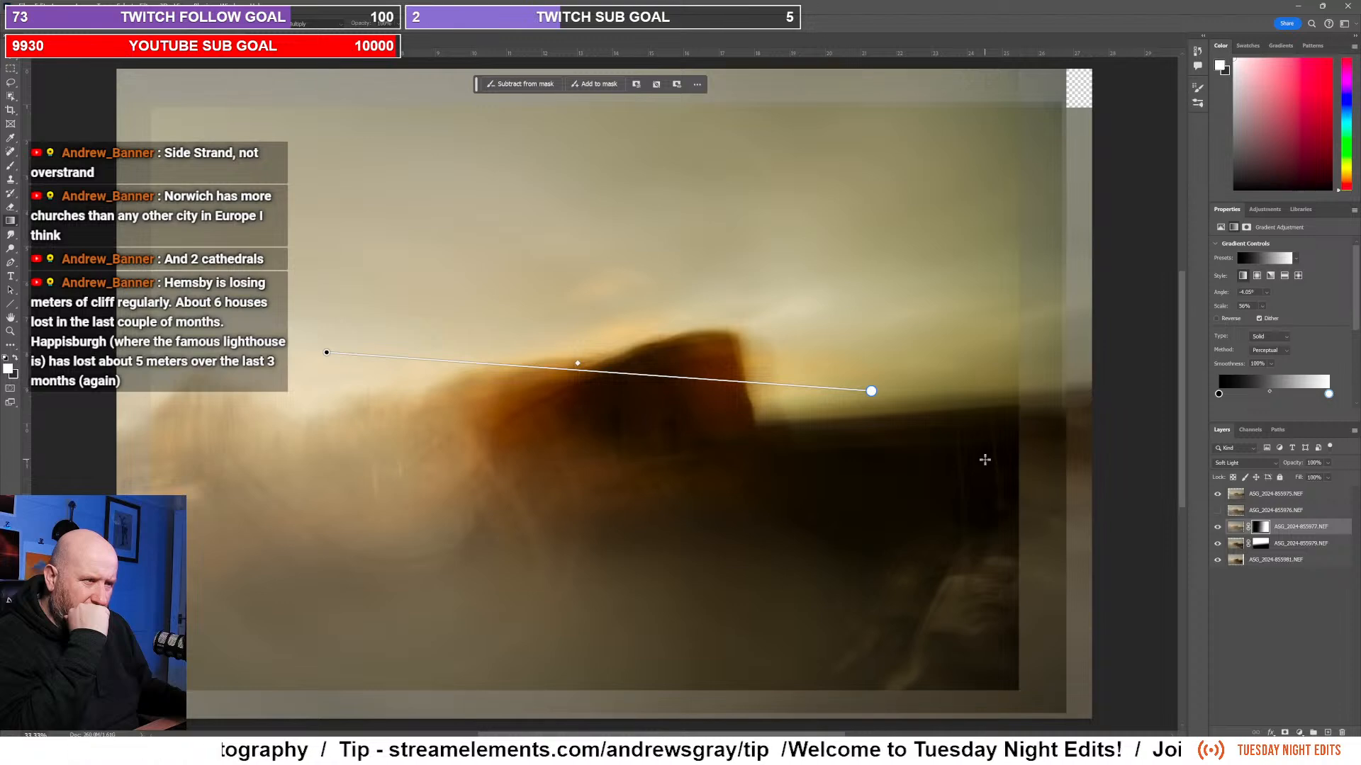
key("Escape")
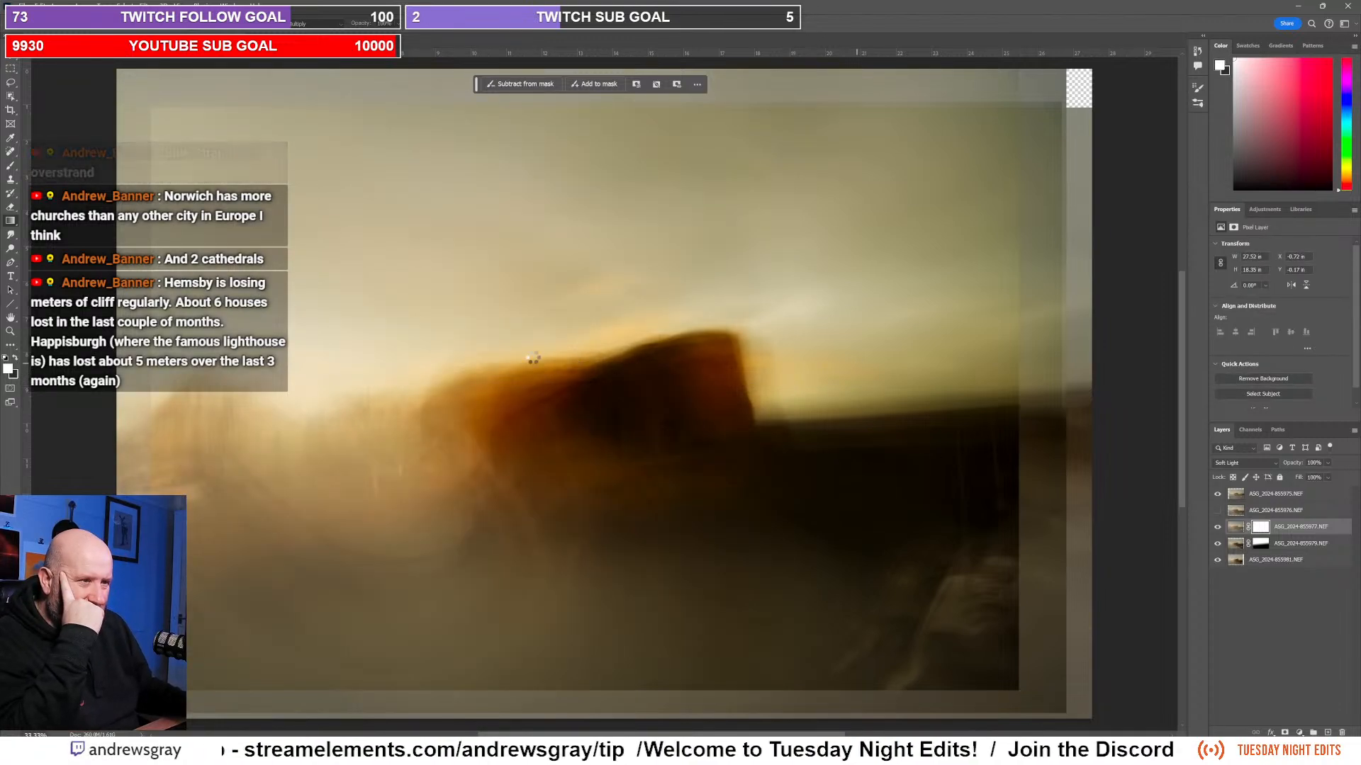
left_click_drag(857, 363, 331, 340)
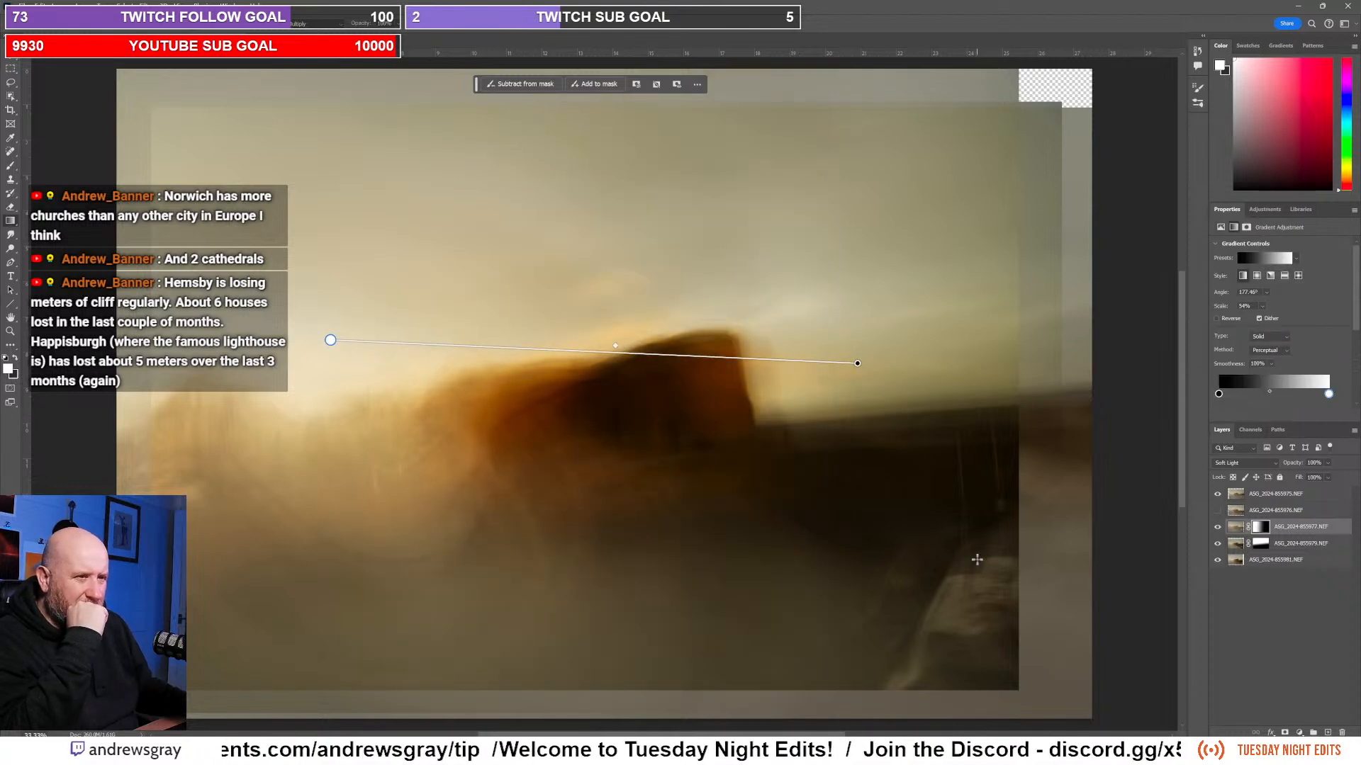
Step: Compare how the individual photo layers contribute to the blend by toggling their visibility
left_click(1218, 528)
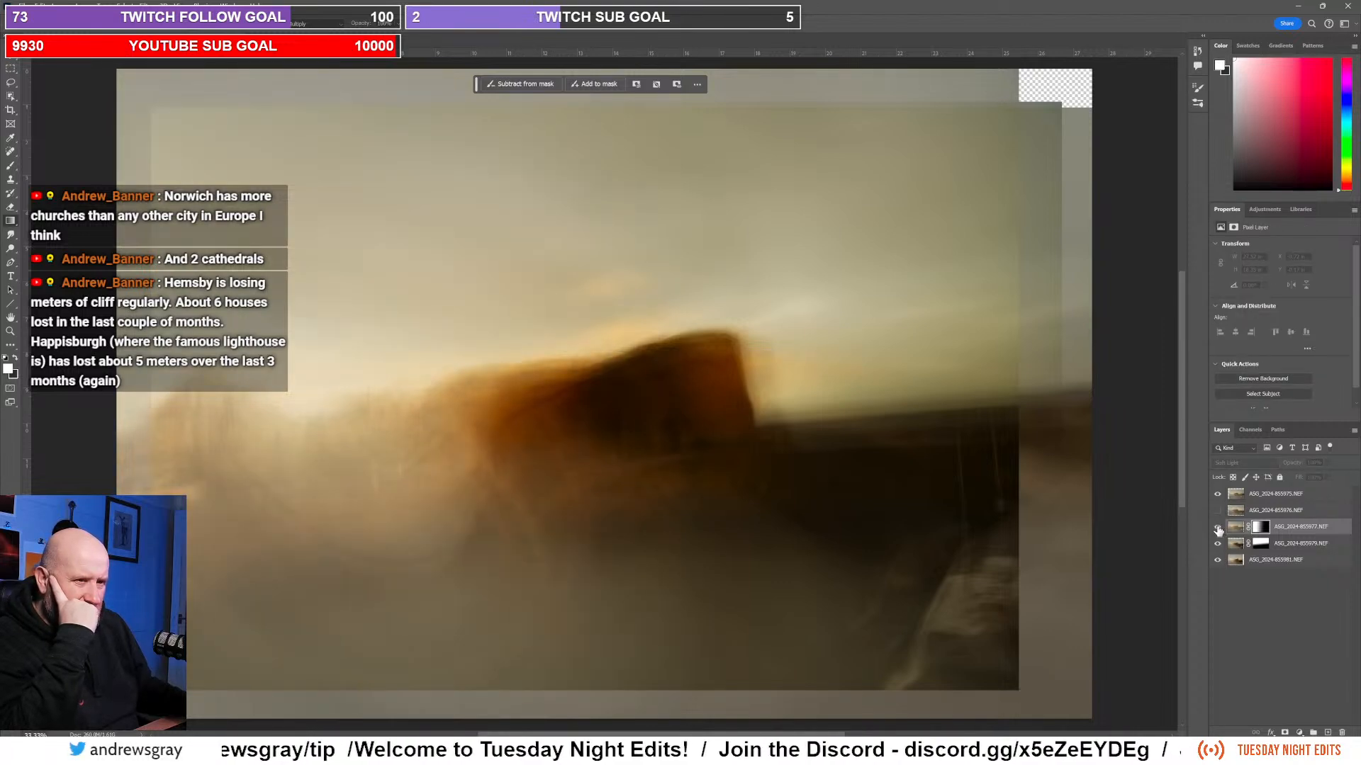
left_click(1218, 528)
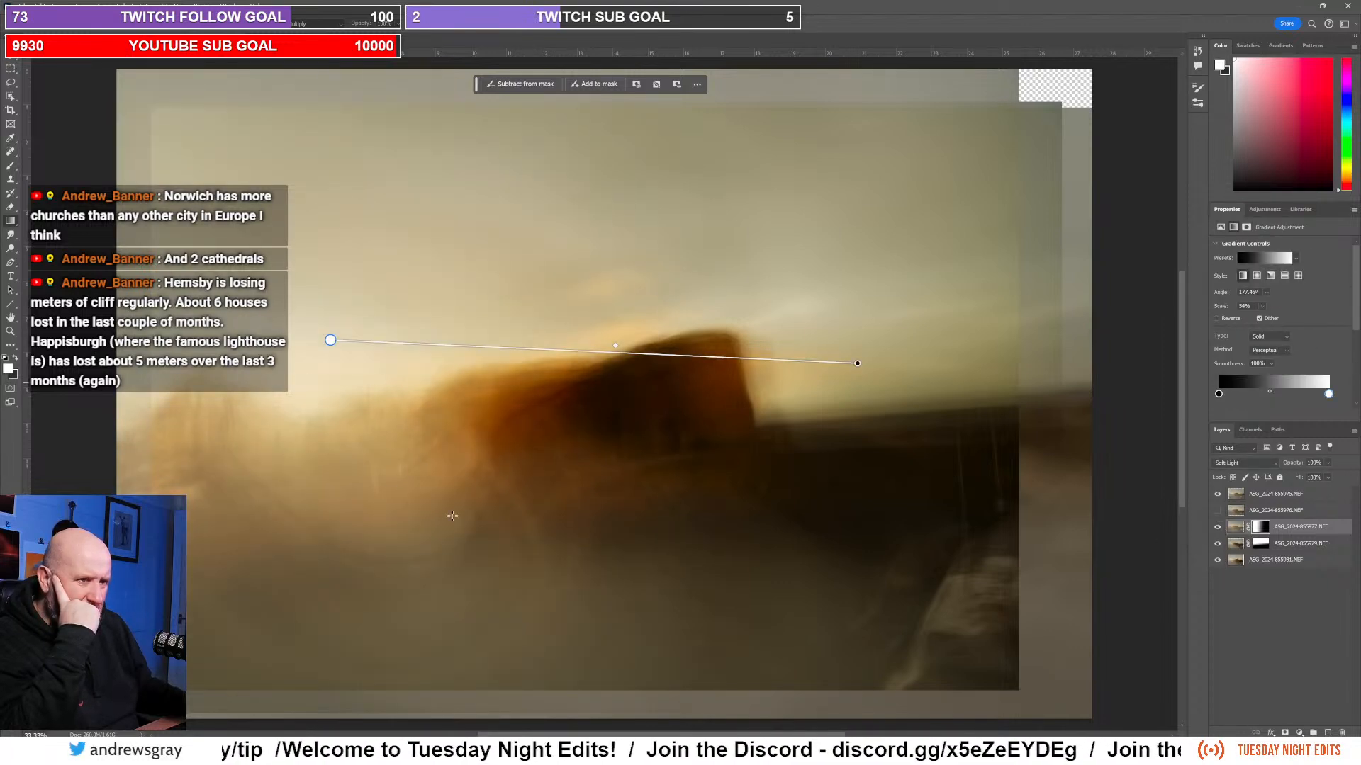
left_click(1217, 512)
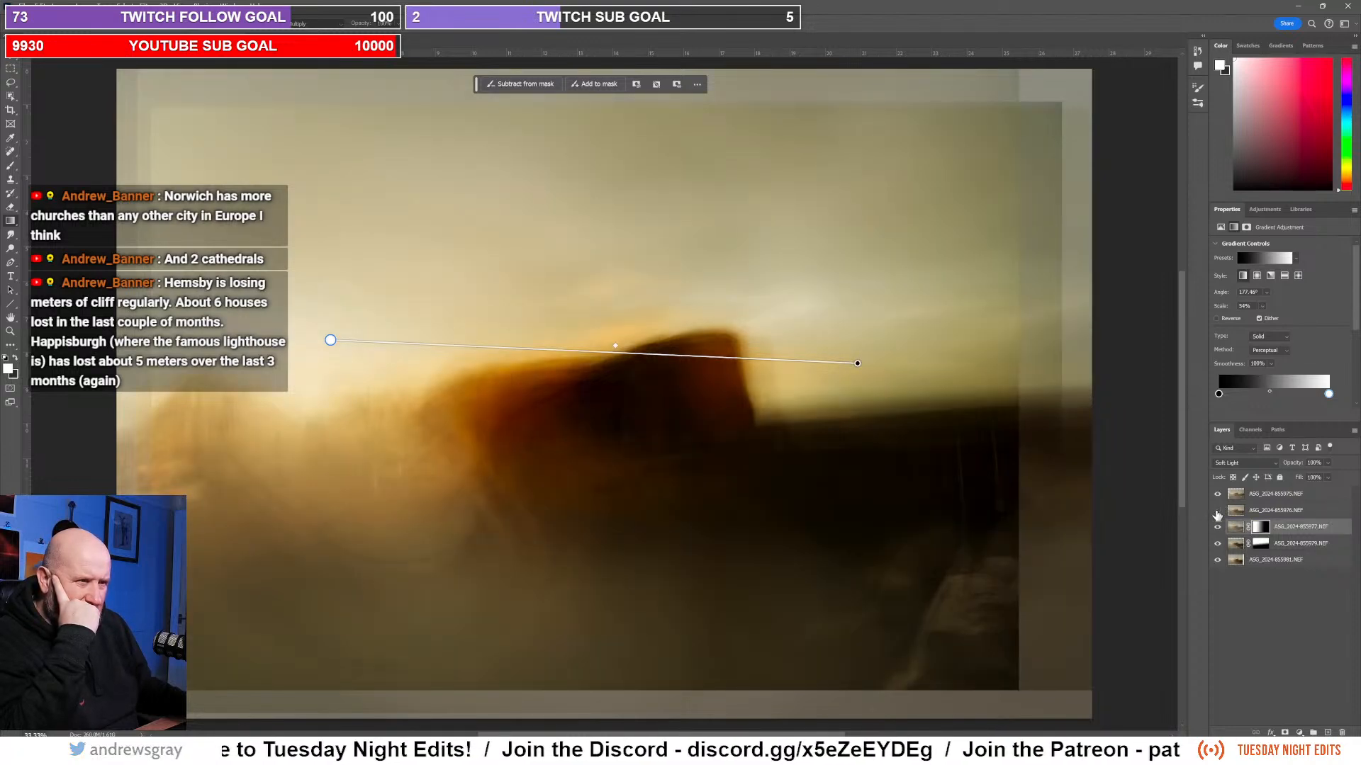
left_click(1218, 512)
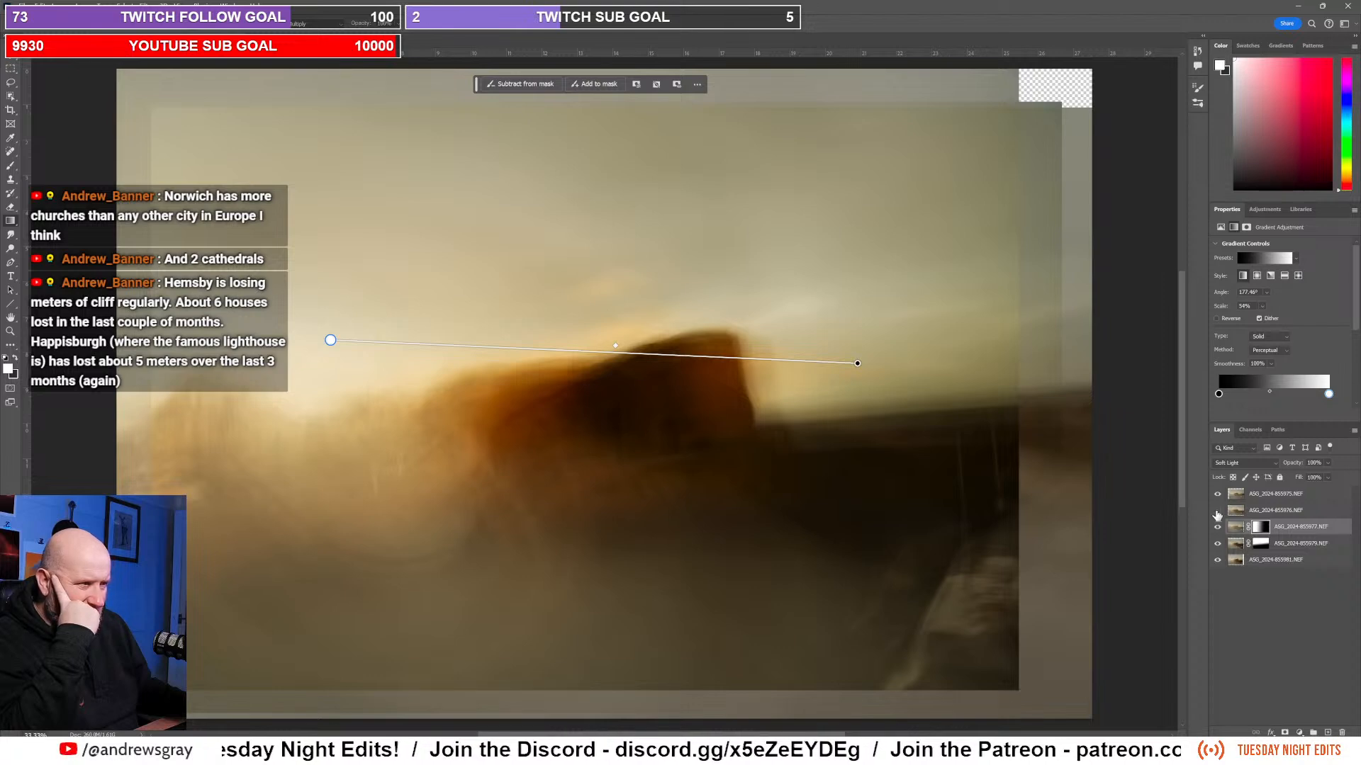
left_click(1220, 496)
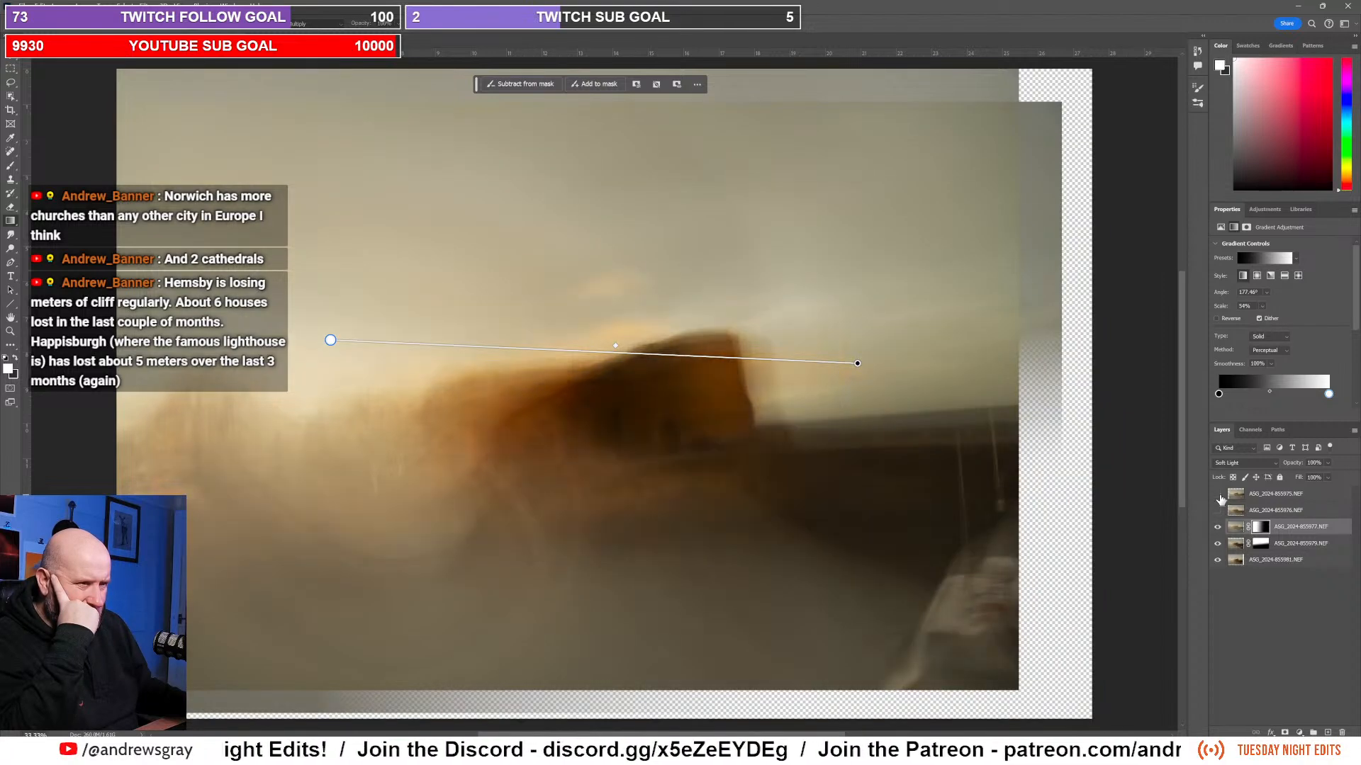
left_click(1219, 496)
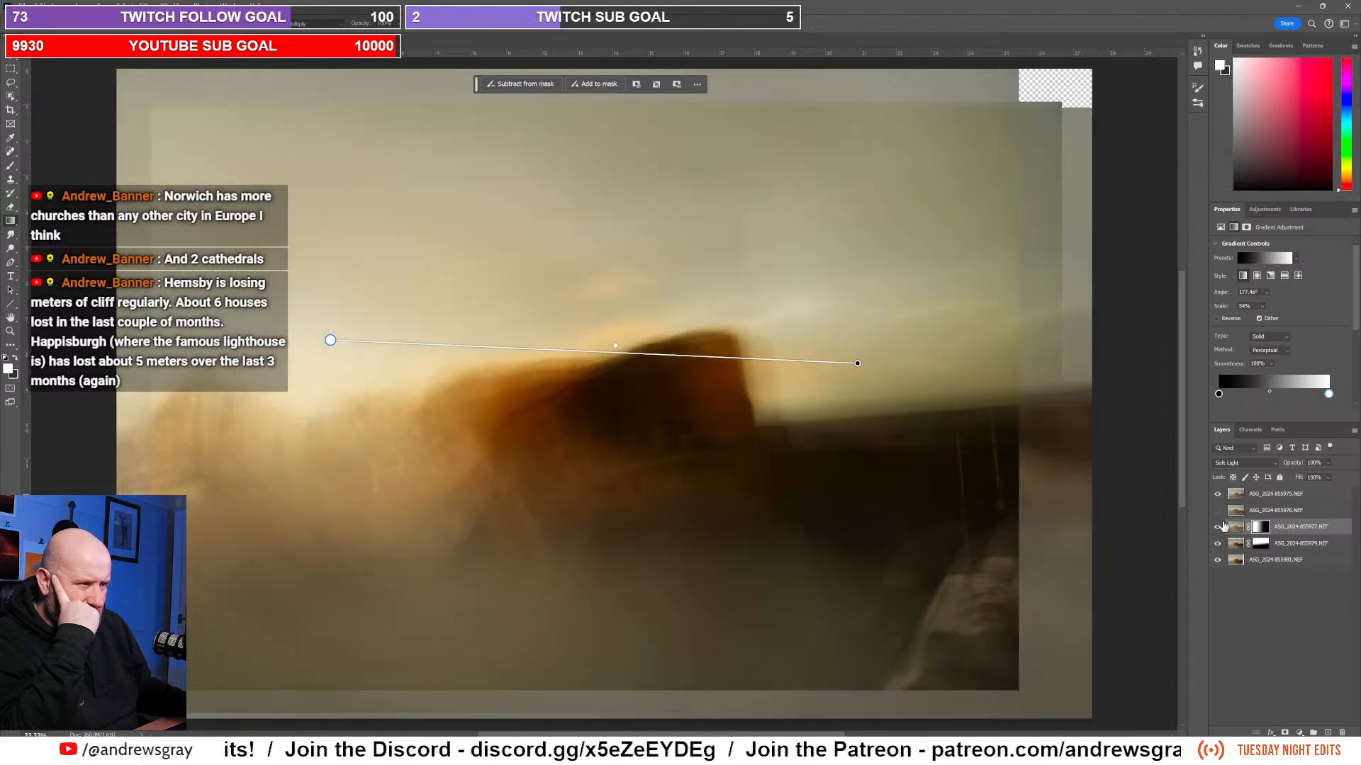
left_click(1217, 566)
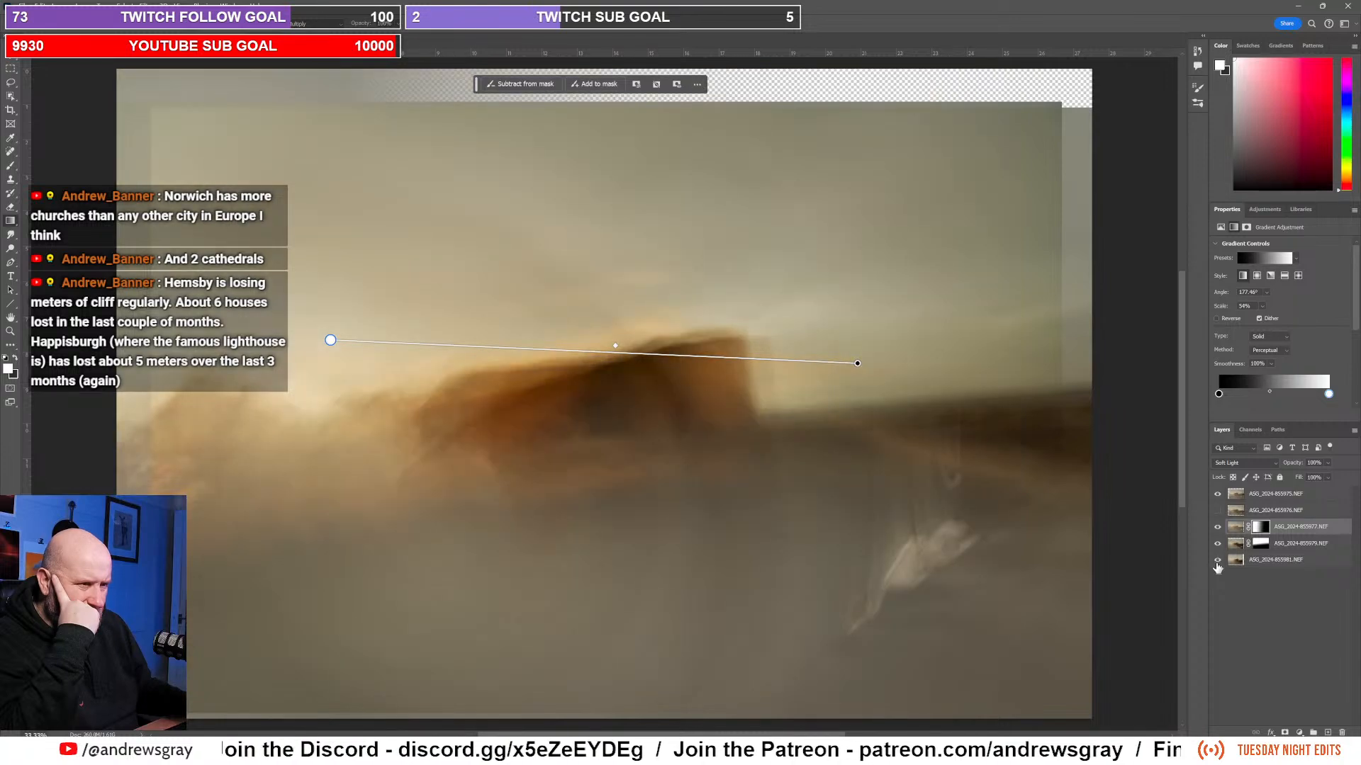
left_click(1218, 566)
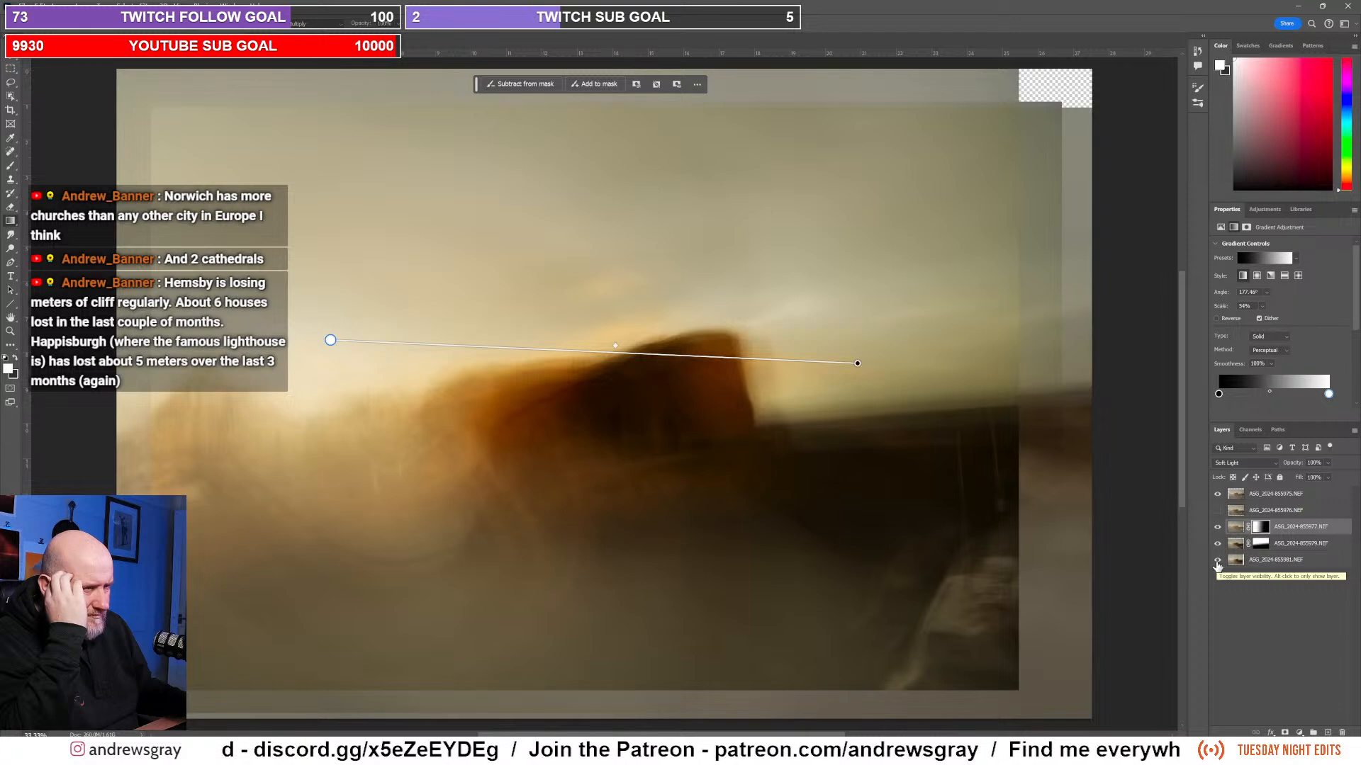
left_click(1218, 511)
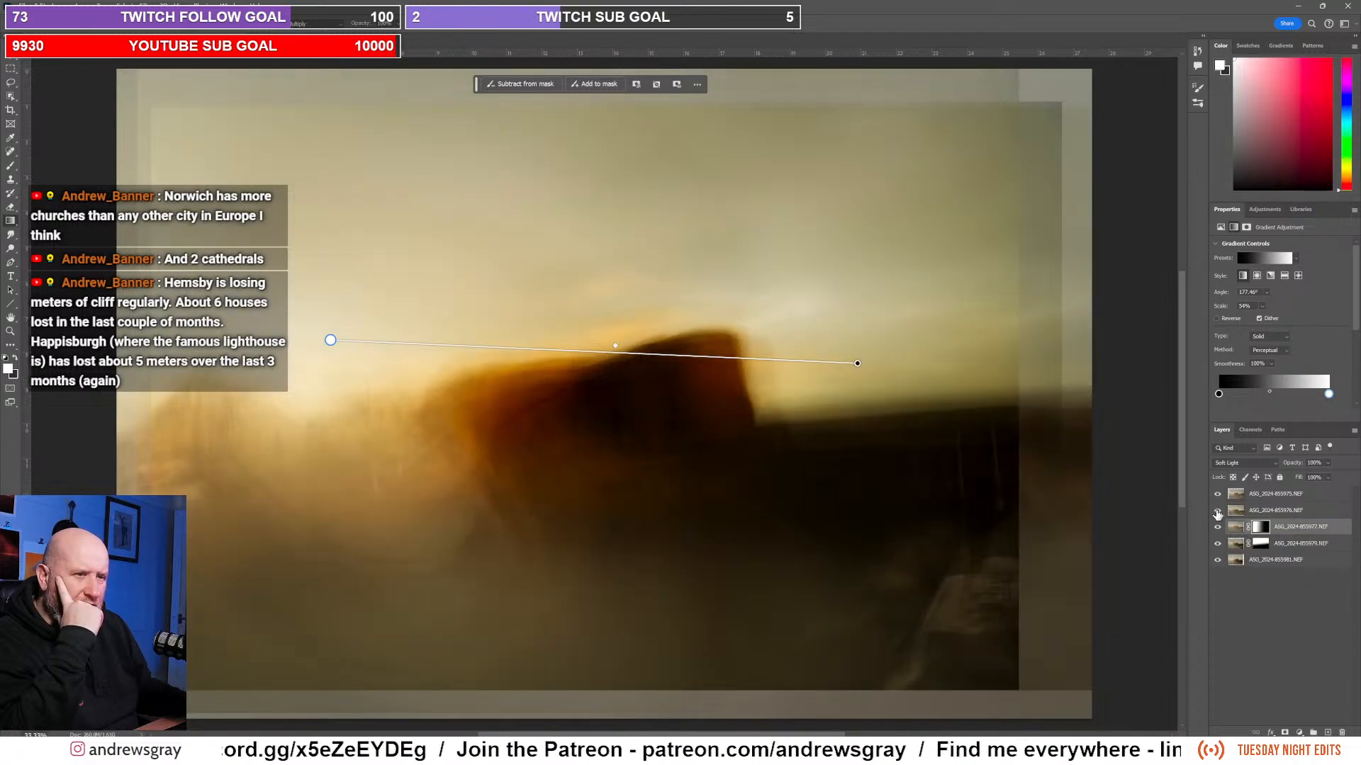
left_click(1218, 513)
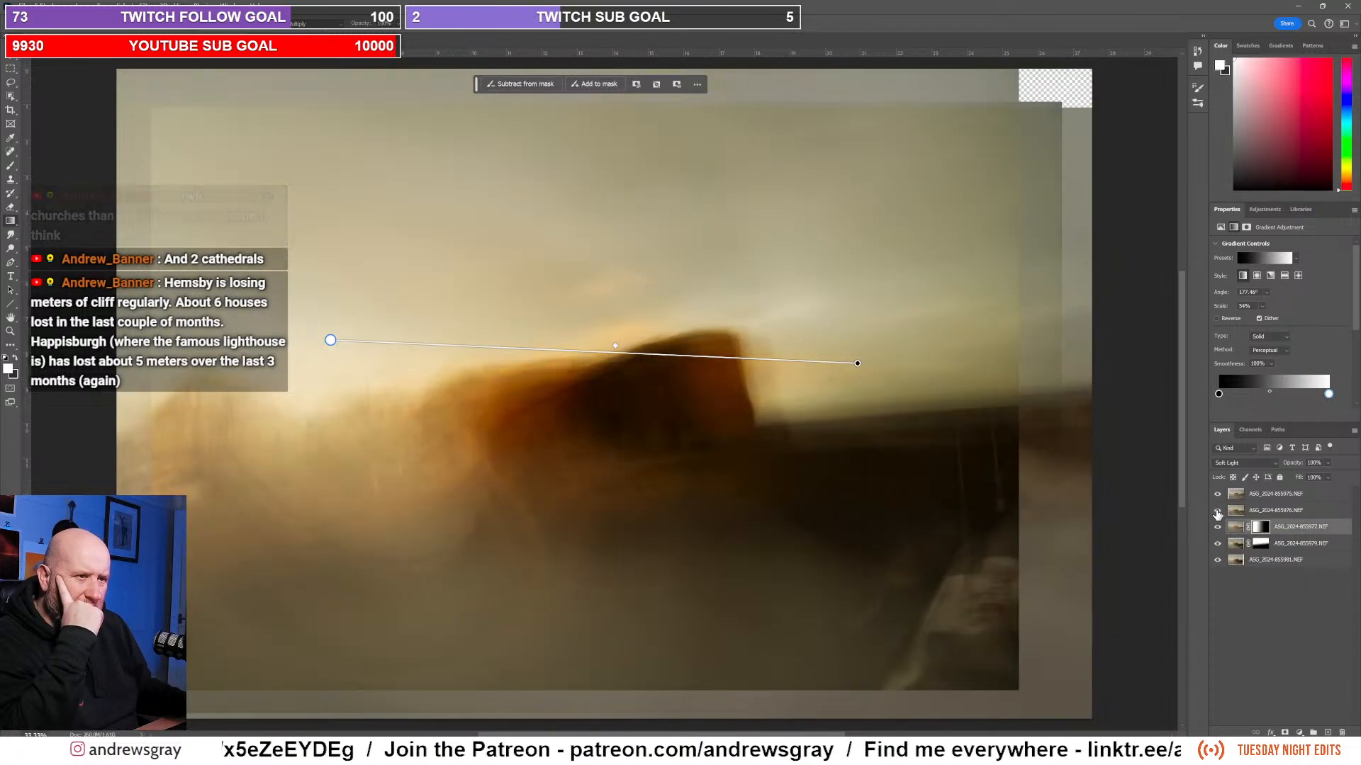
left_click(1217, 513)
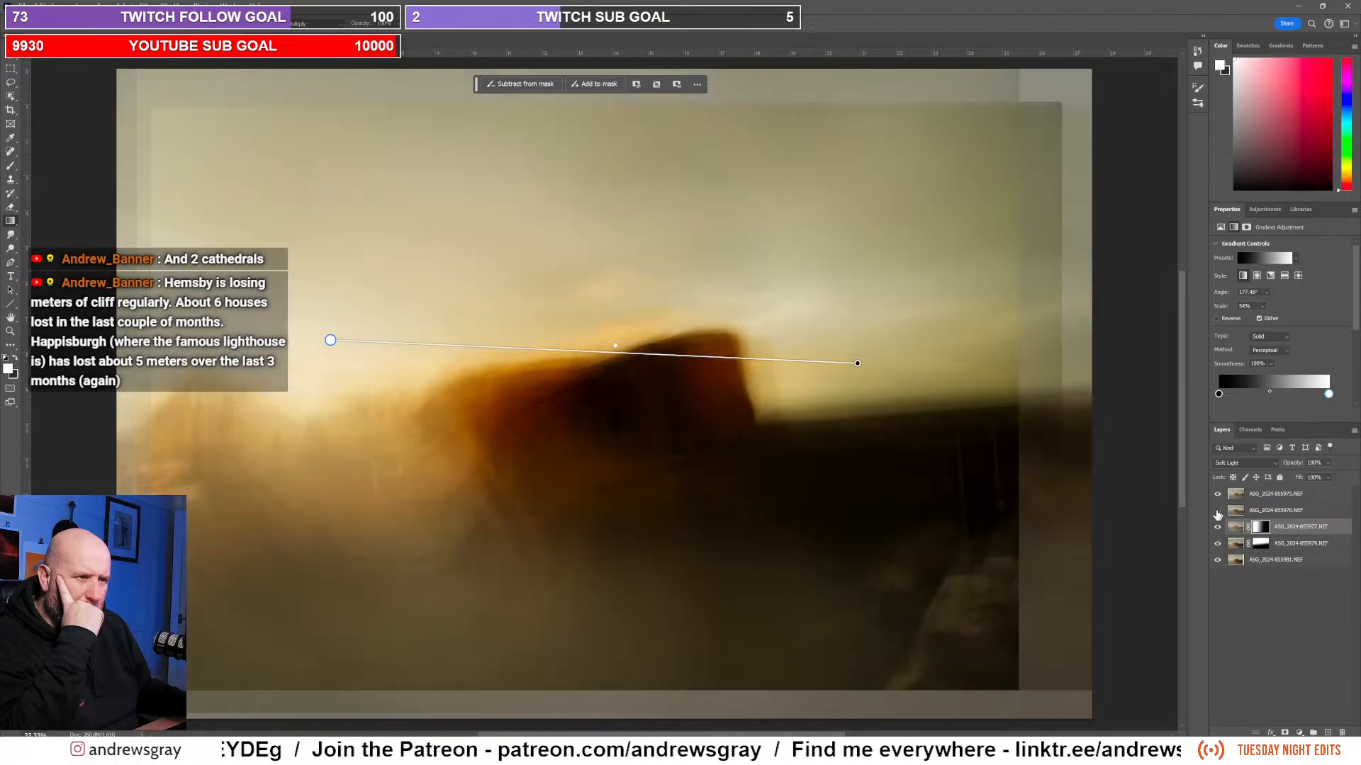
left_click(1217, 513)
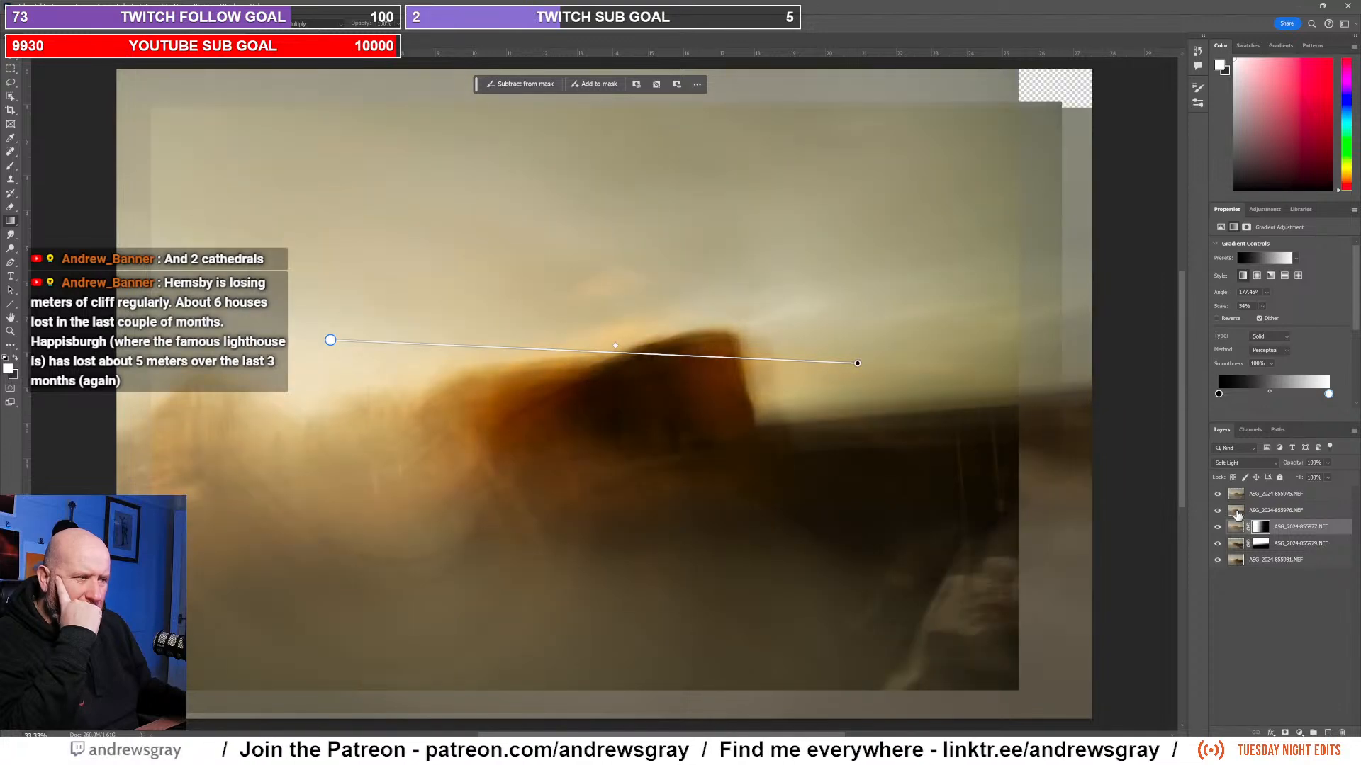
Step: Show the ASG_2024-855976.NEF layer and add a layer mask to it
left_click(1218, 510)
left_click(1272, 510)
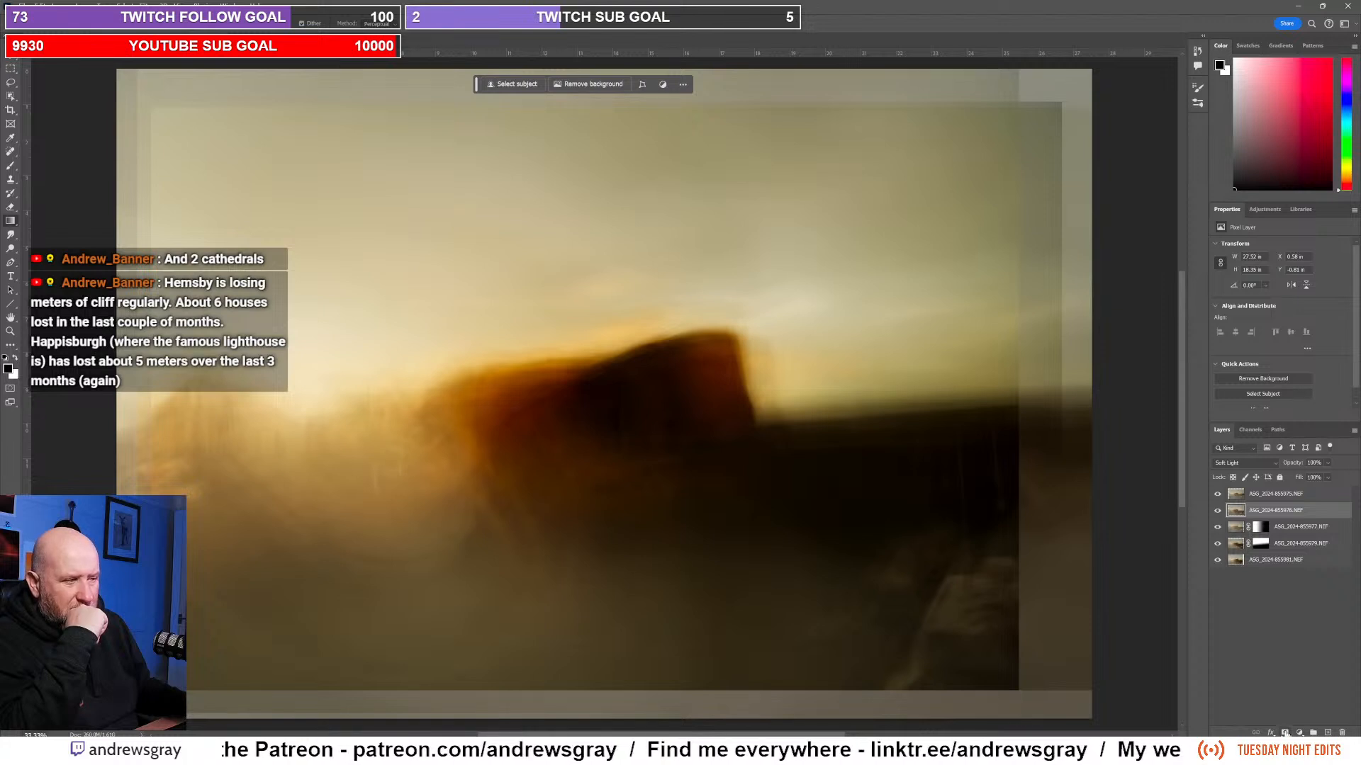
left_click(1285, 733)
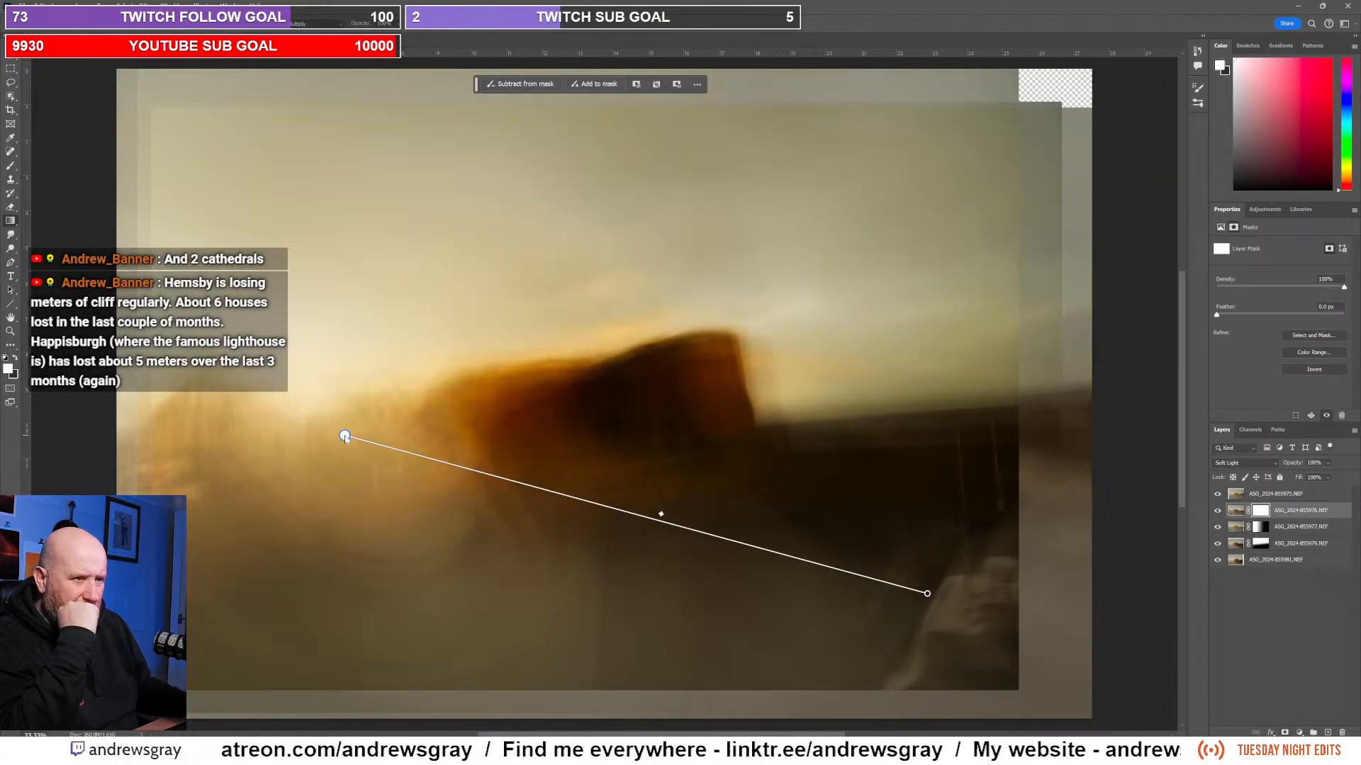
Step: Draw a white-to-black linear gradient on that mask from the bright horizon towards the dark rocks, at about 170.5° and 67% scale
left_click_drag(345, 435, 289, 425)
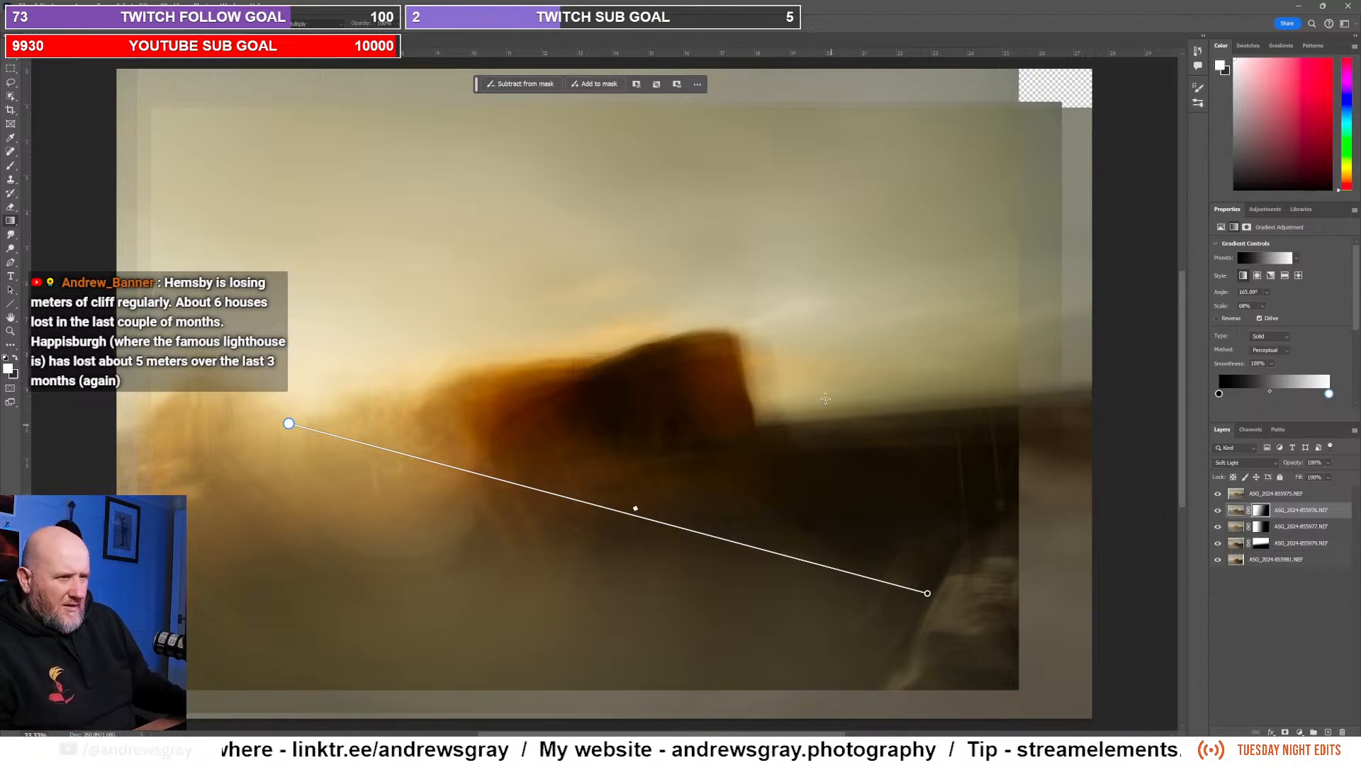
left_click_drag(928, 597, 887, 479)
left_click_drag(737, 466, 740, 466)
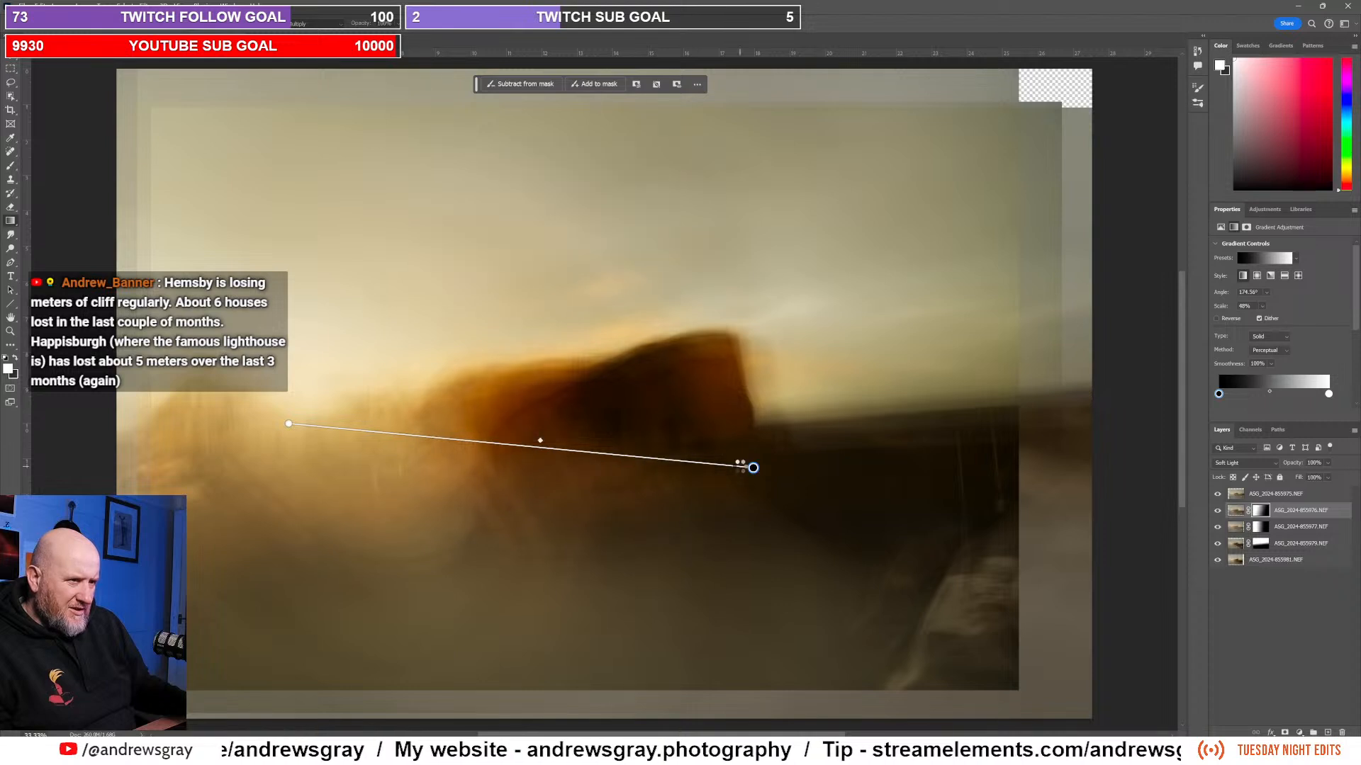
left_click_drag(915, 525, 936, 532)
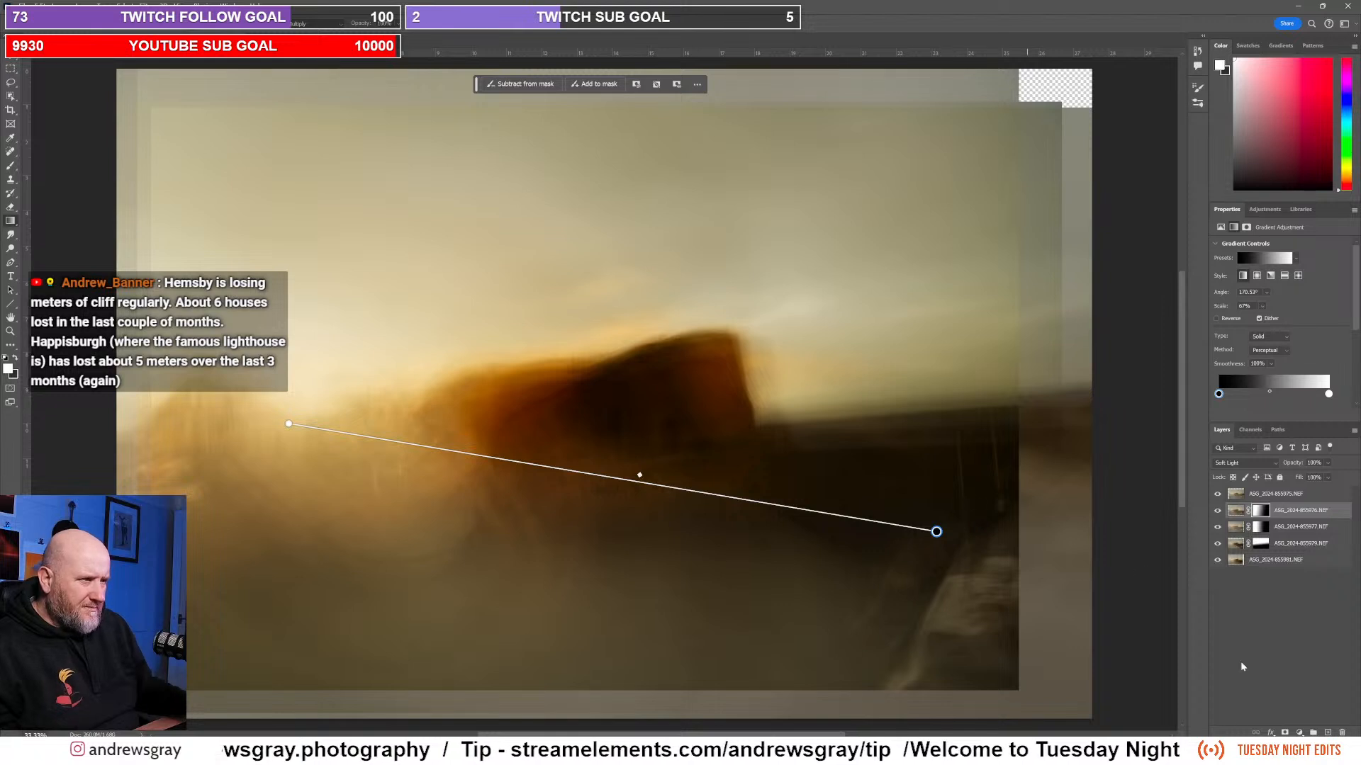
Step: Check the masked ASG_2024-855976.NEF layer and the two lowest layers by switching each off and on
left_click(1217, 511)
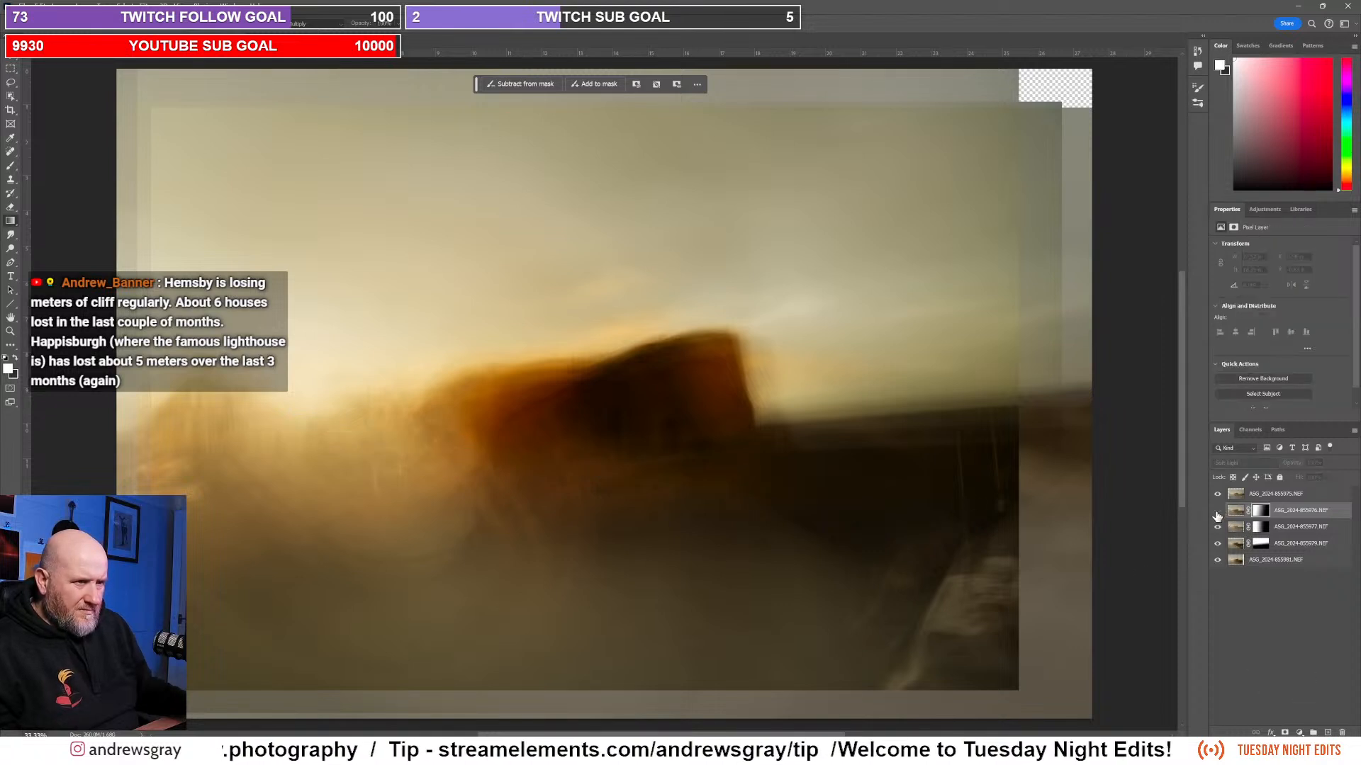
left_click(1217, 513)
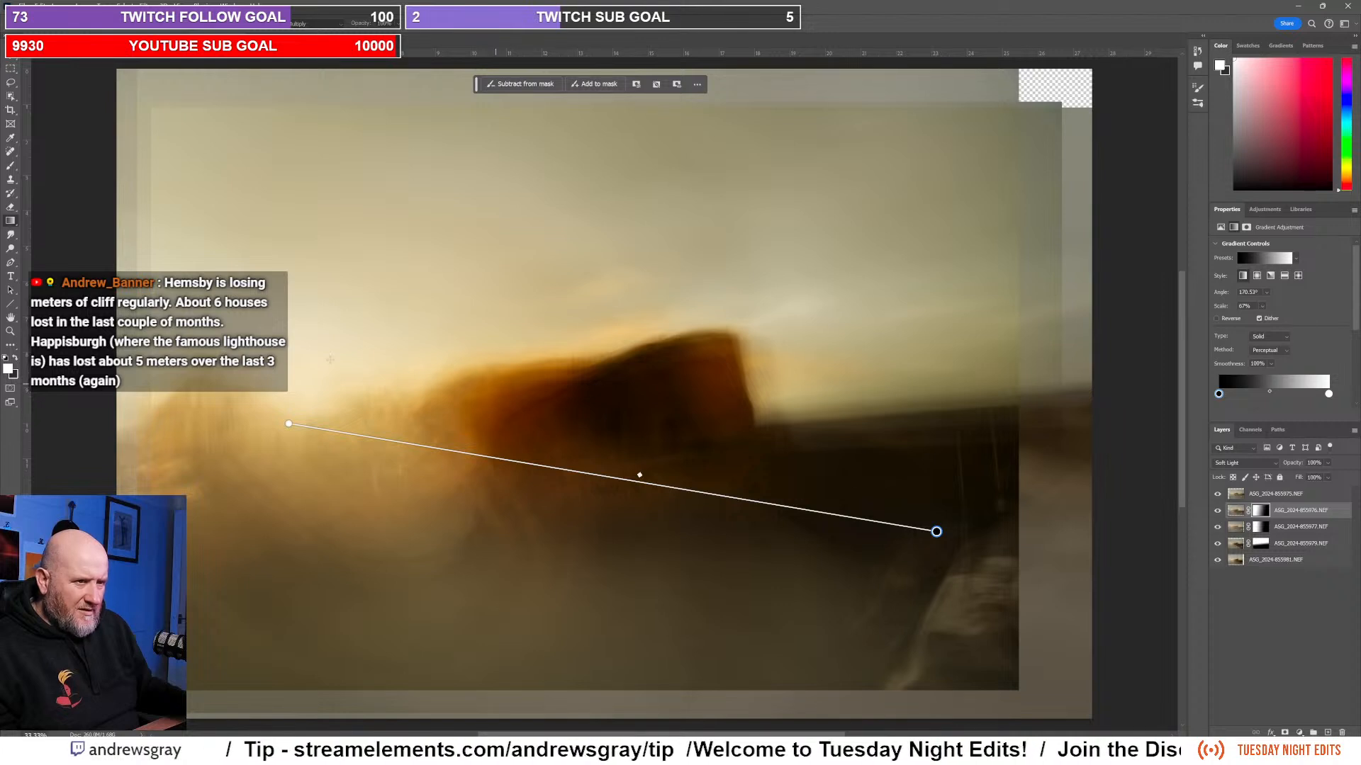
left_click(1218, 543)
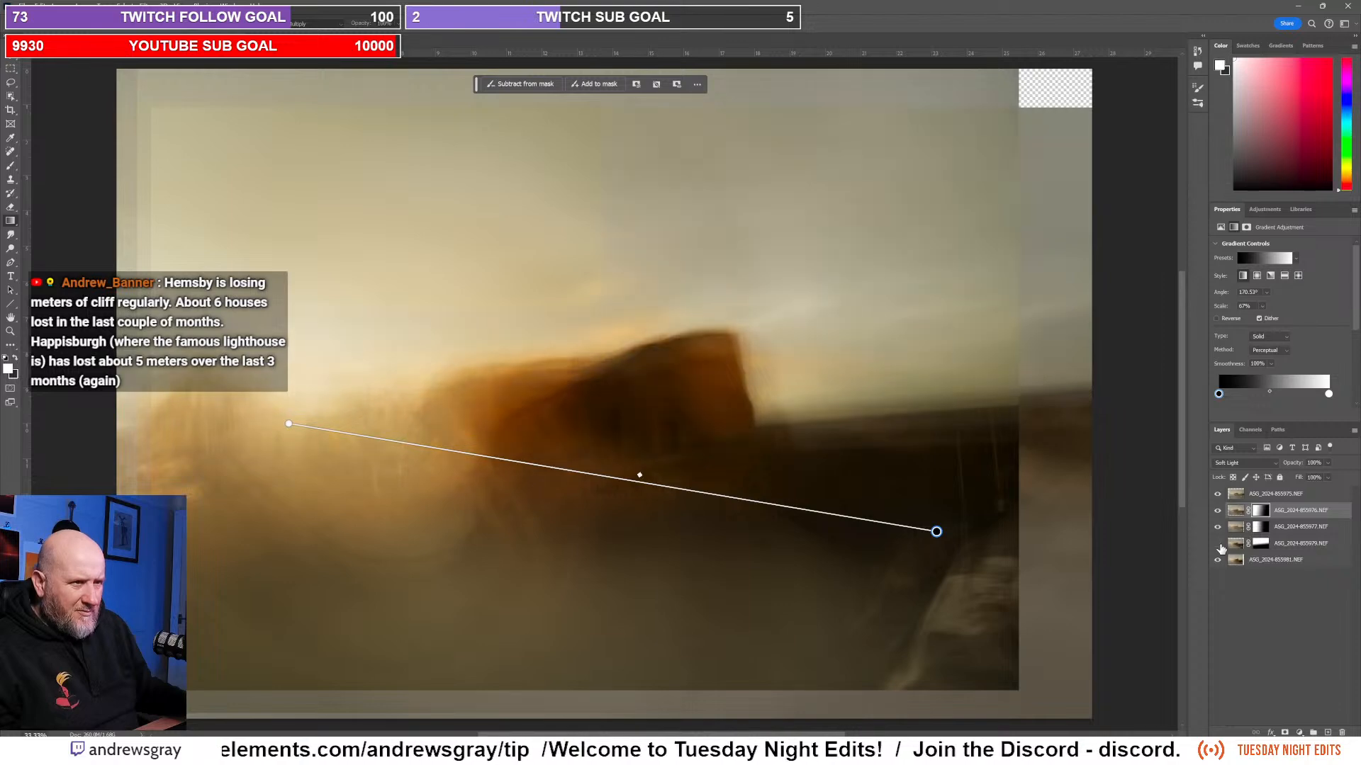
left_click(1218, 543)
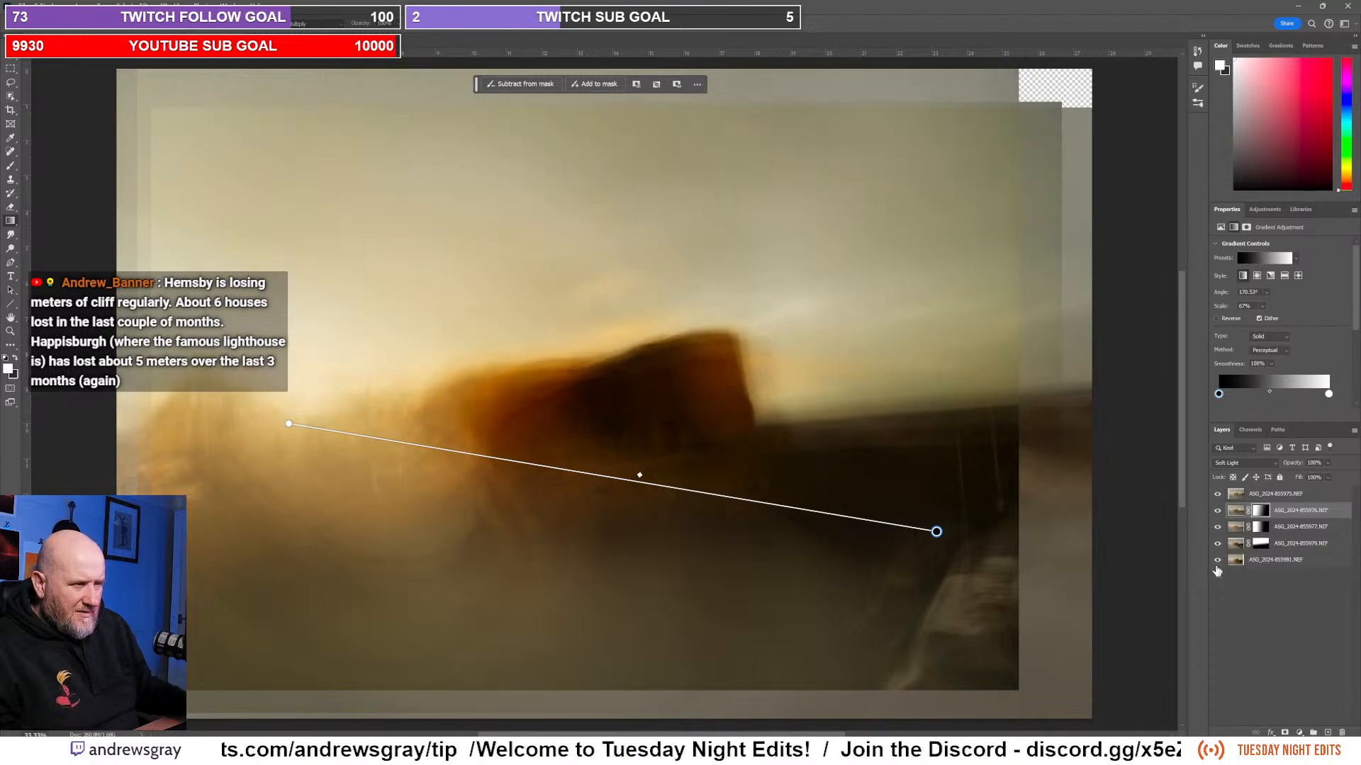
left_click(1218, 561)
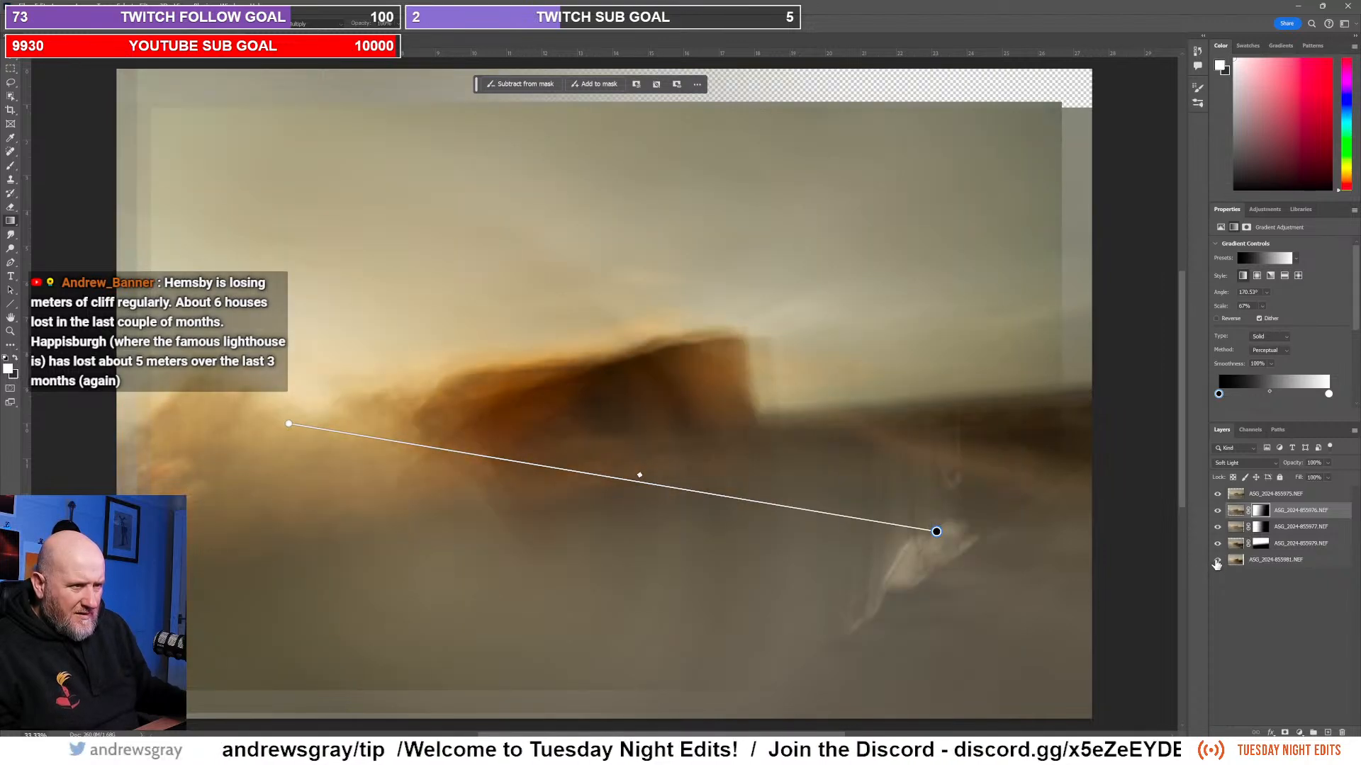
left_click(1217, 561)
Step: Duplicate the bottom photo layer and set the copy to Soft Light blending
left_click(1294, 564)
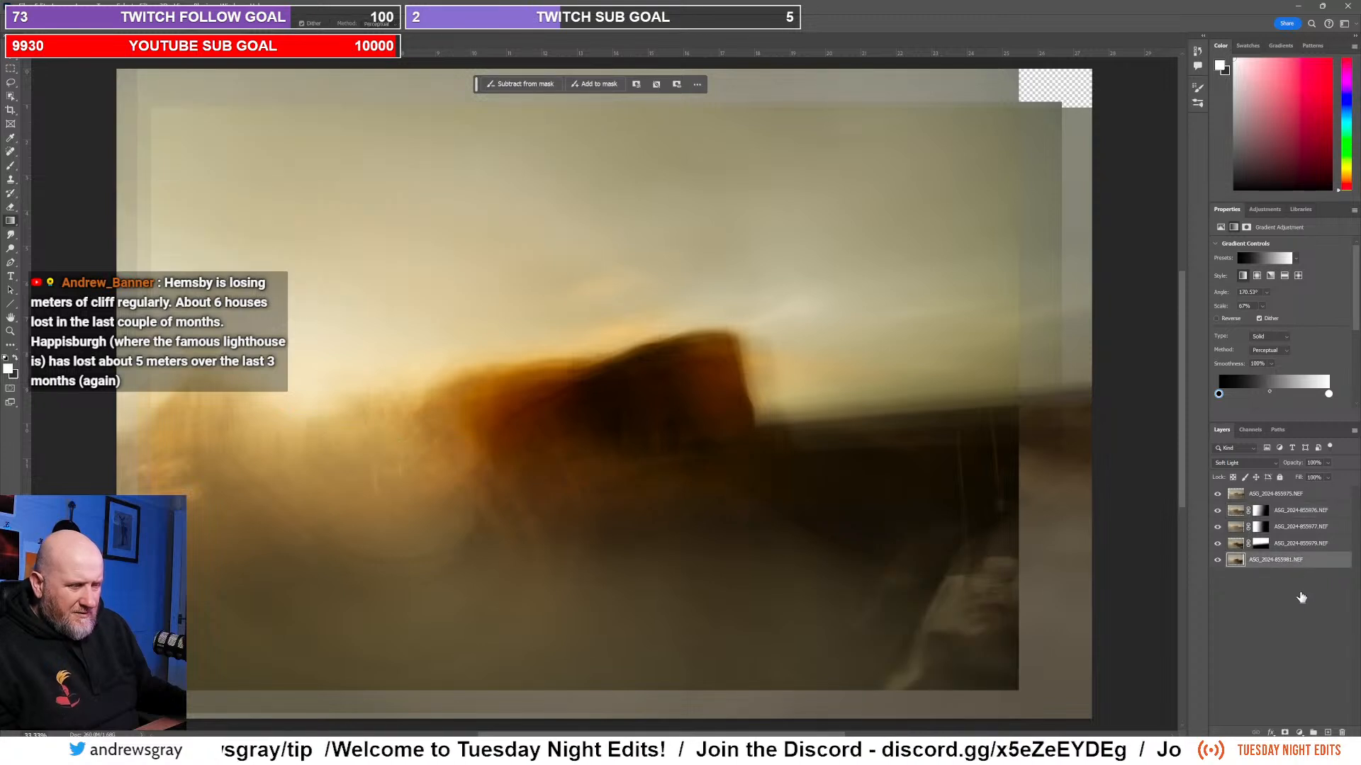
key("ctrl+j")
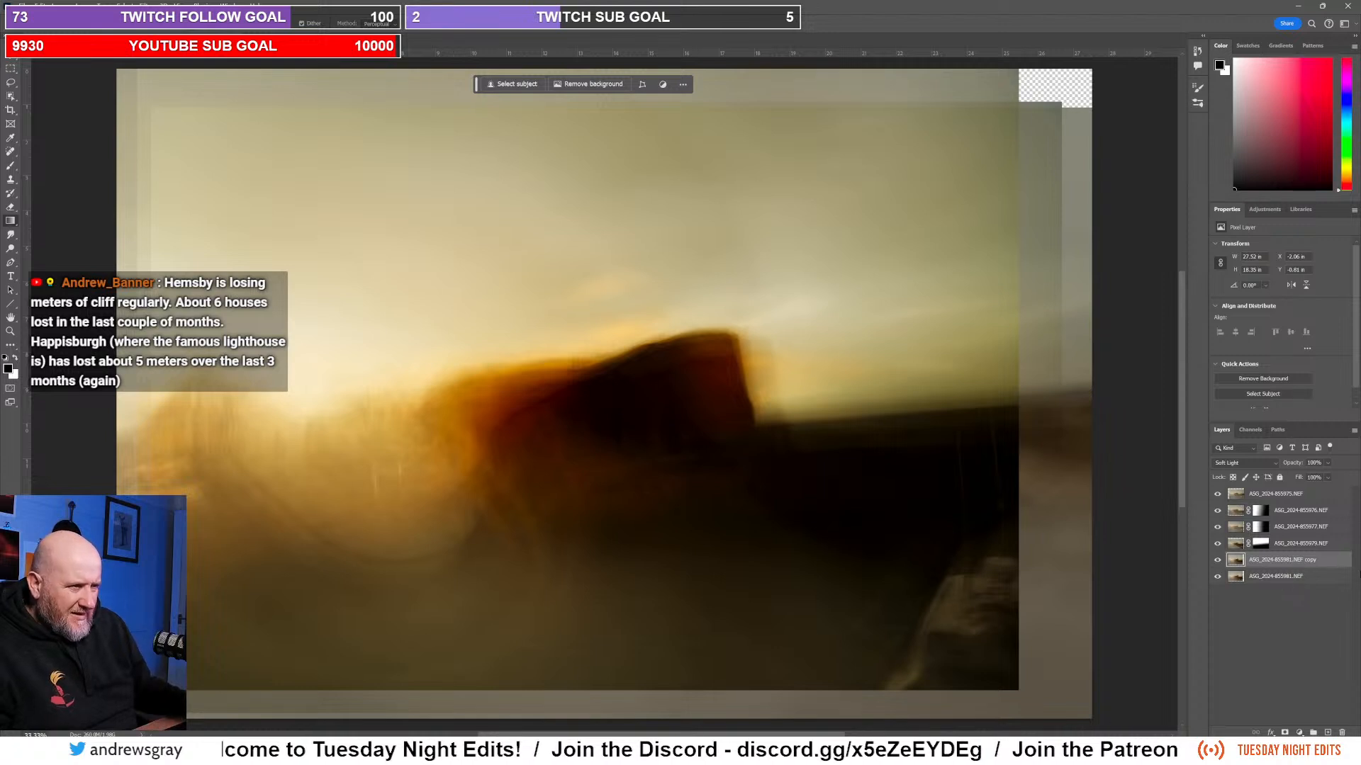
Step: Try different opacities on the duplicated layer, going down to 0% and back to 100%
left_click_drag(1328, 462, 1311, 478)
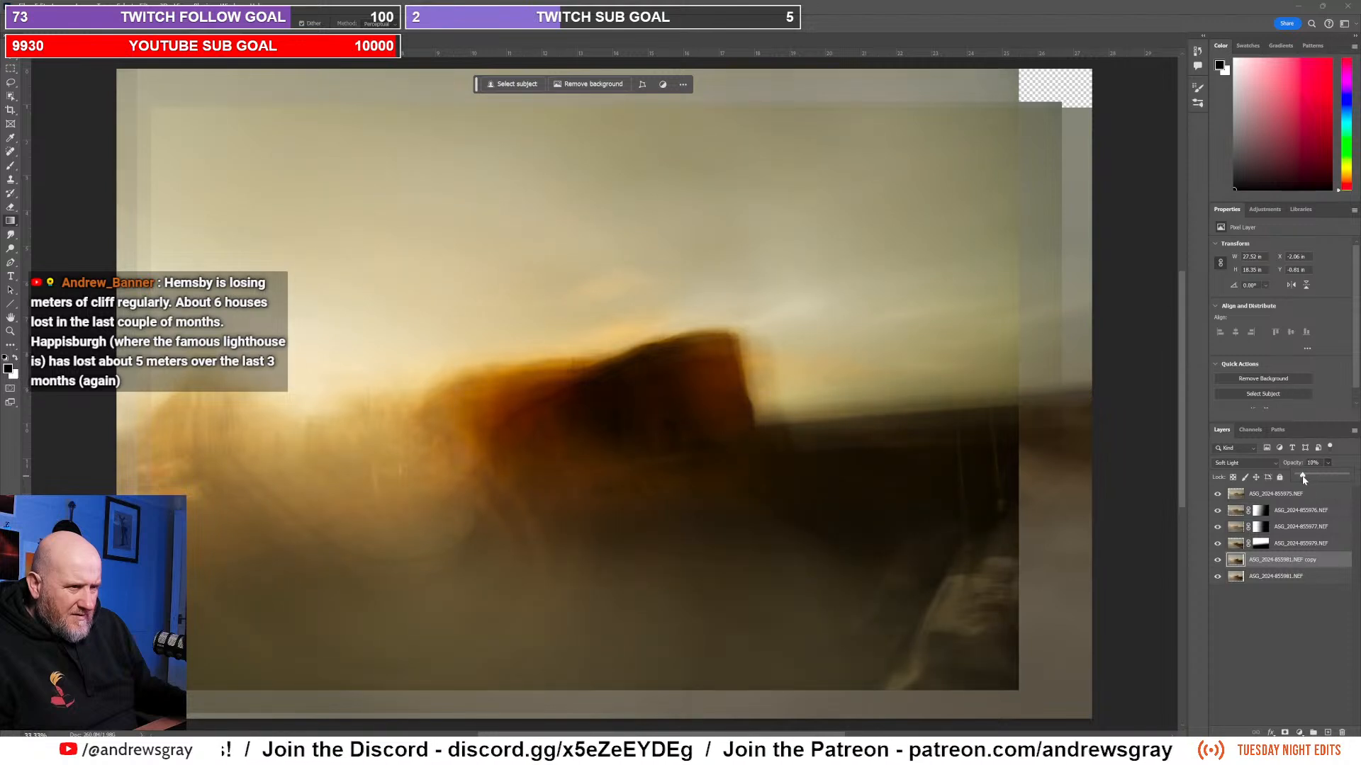
left_click_drag(1302, 479, 1289, 480)
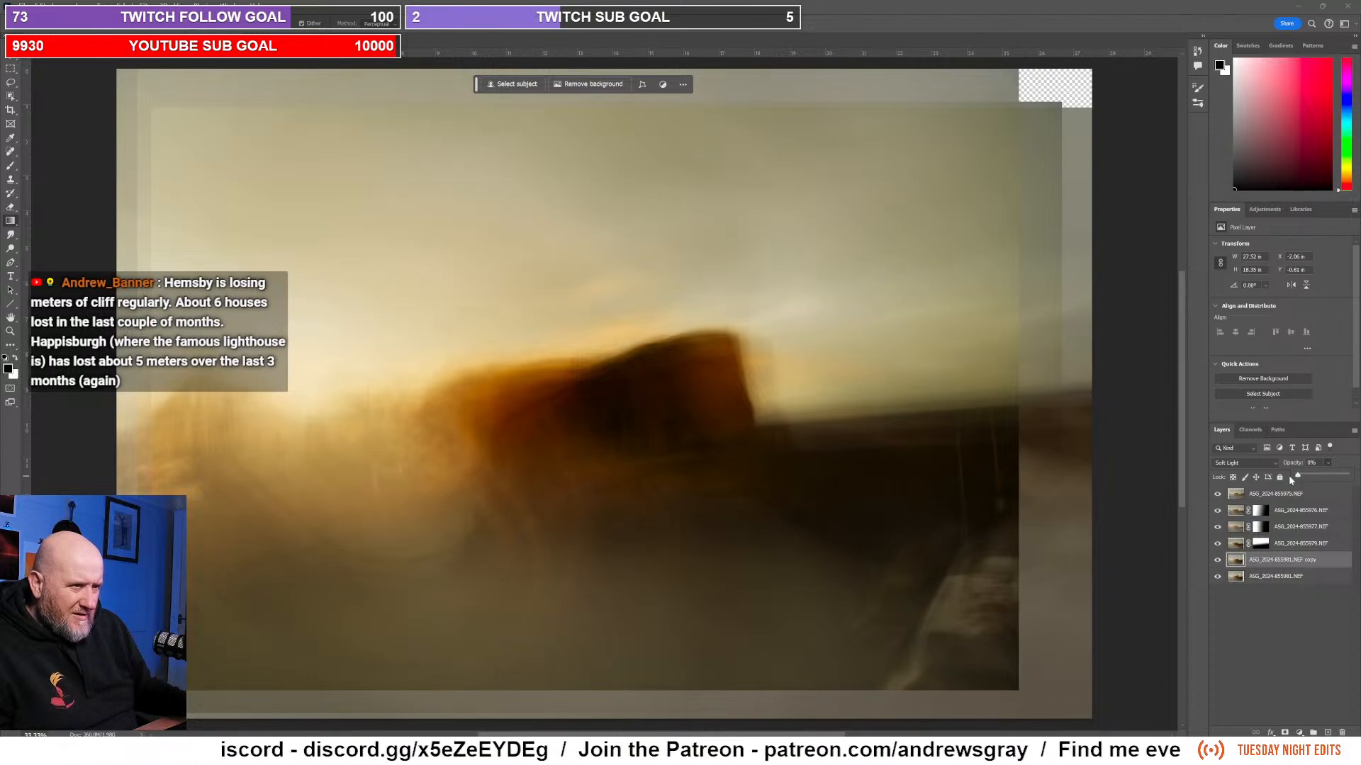
left_click_drag(1290, 475, 1258, 481)
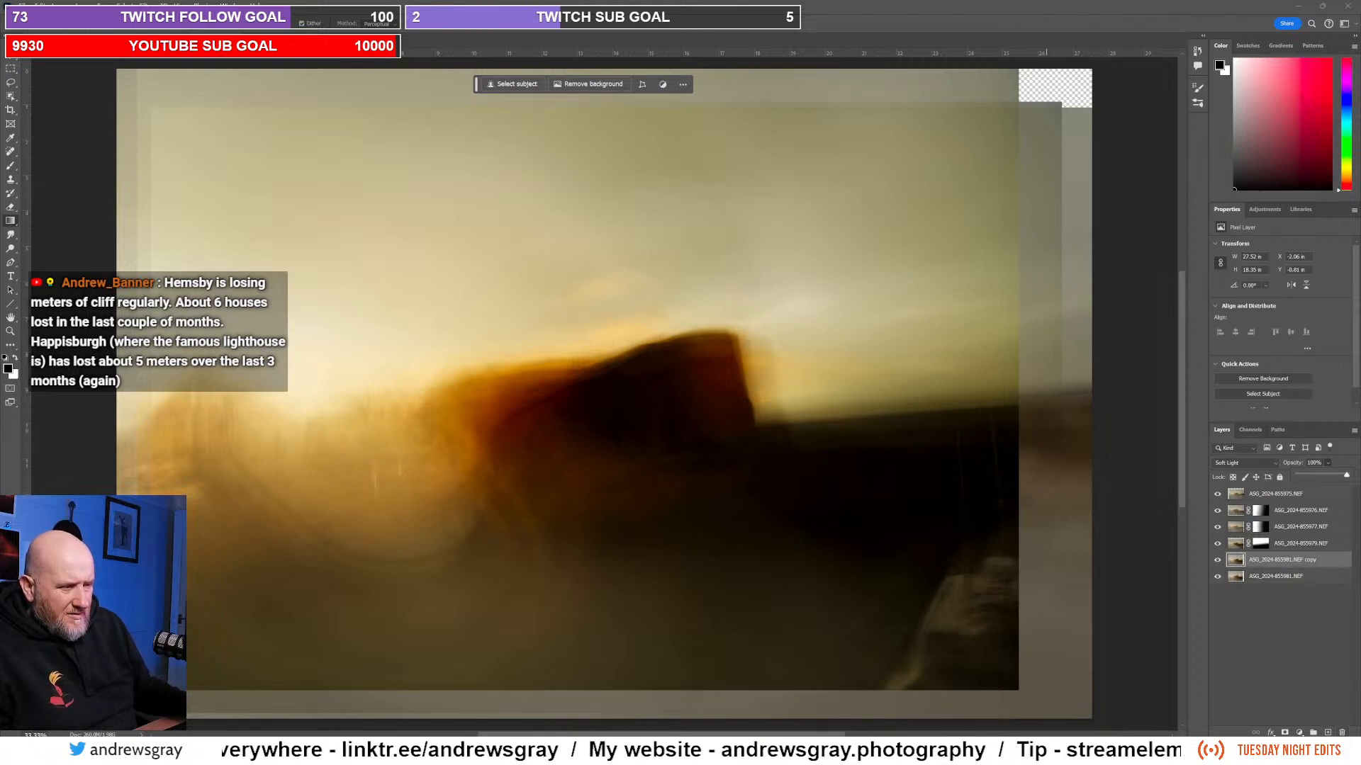
Step: Mask the duplicated layer with a white-to-black linear gradient across the orange shape, at about 170° and 24% scale, and deselect it
left_click(1285, 733)
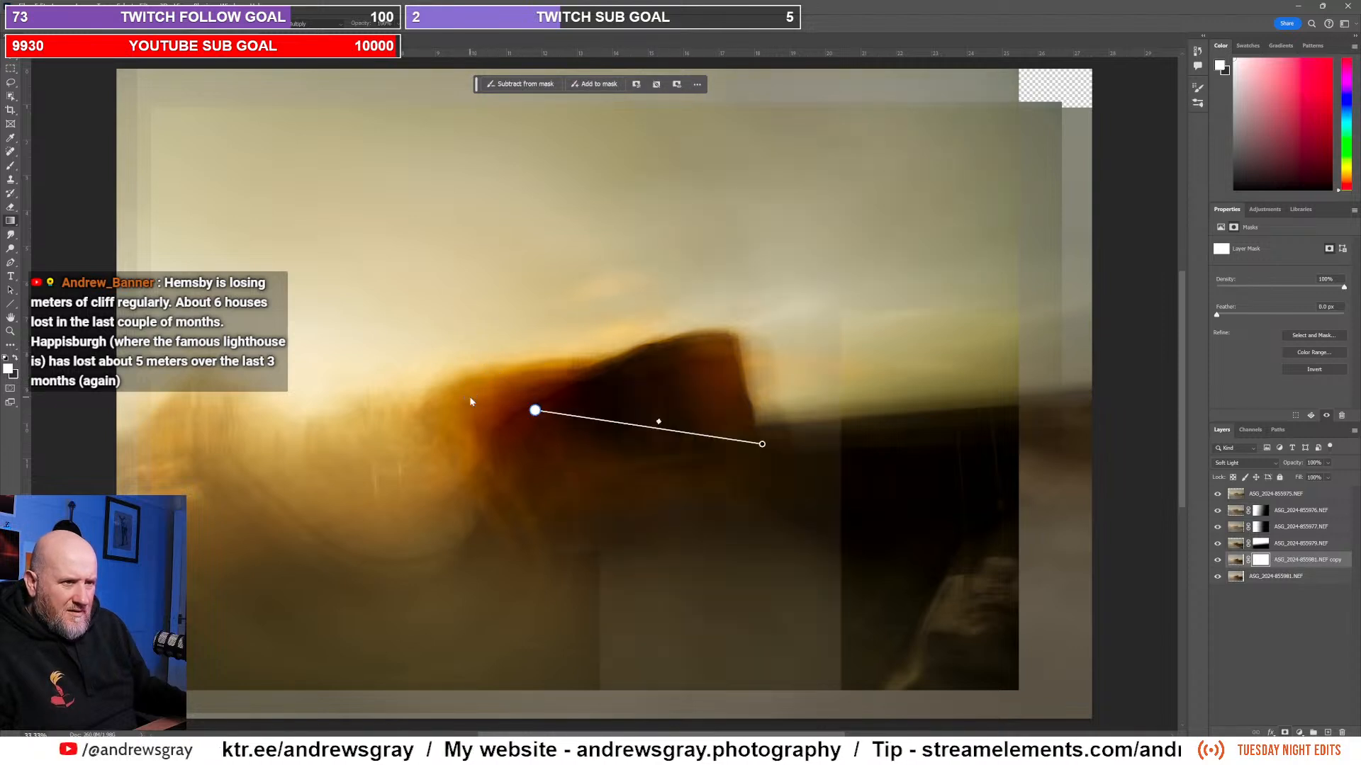
left_click_drag(440, 395, 429, 398)
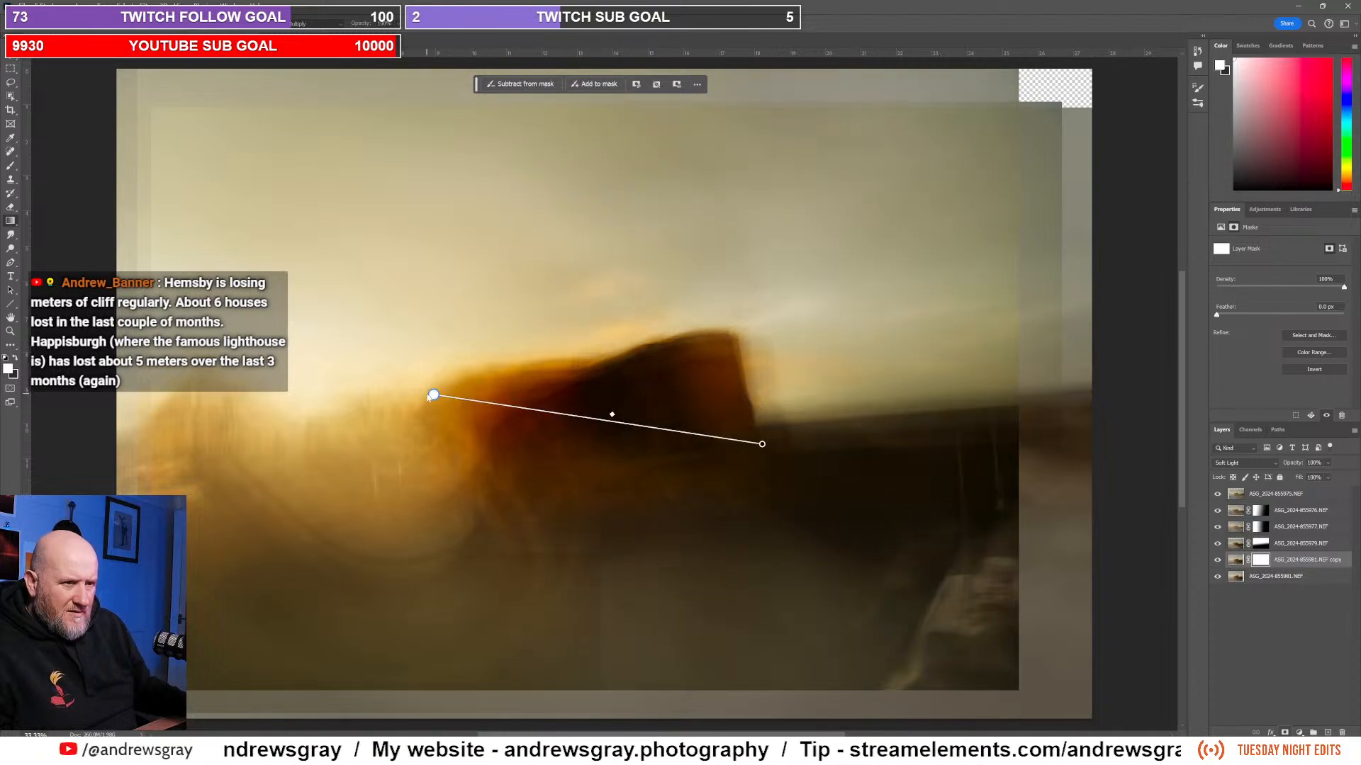
left_click(762, 445)
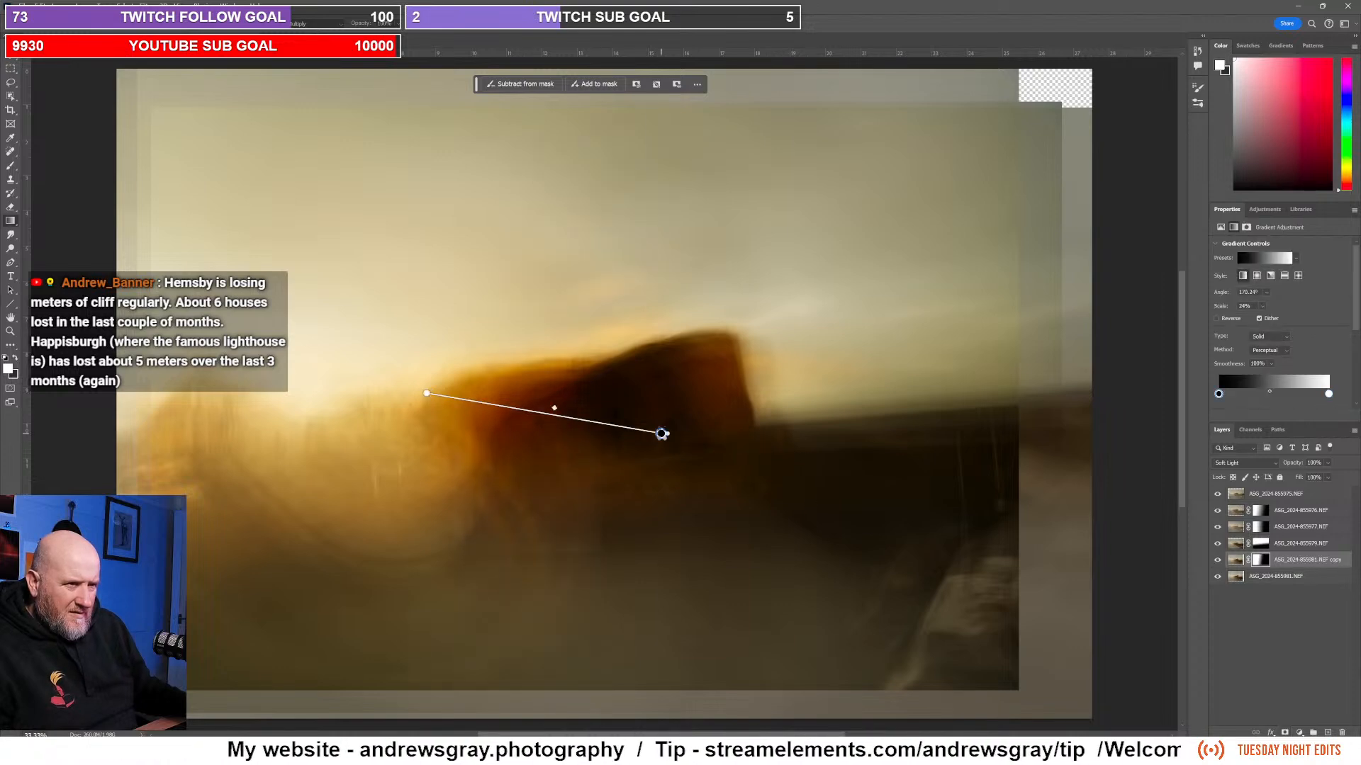
left_click_drag(661, 434, 662, 434)
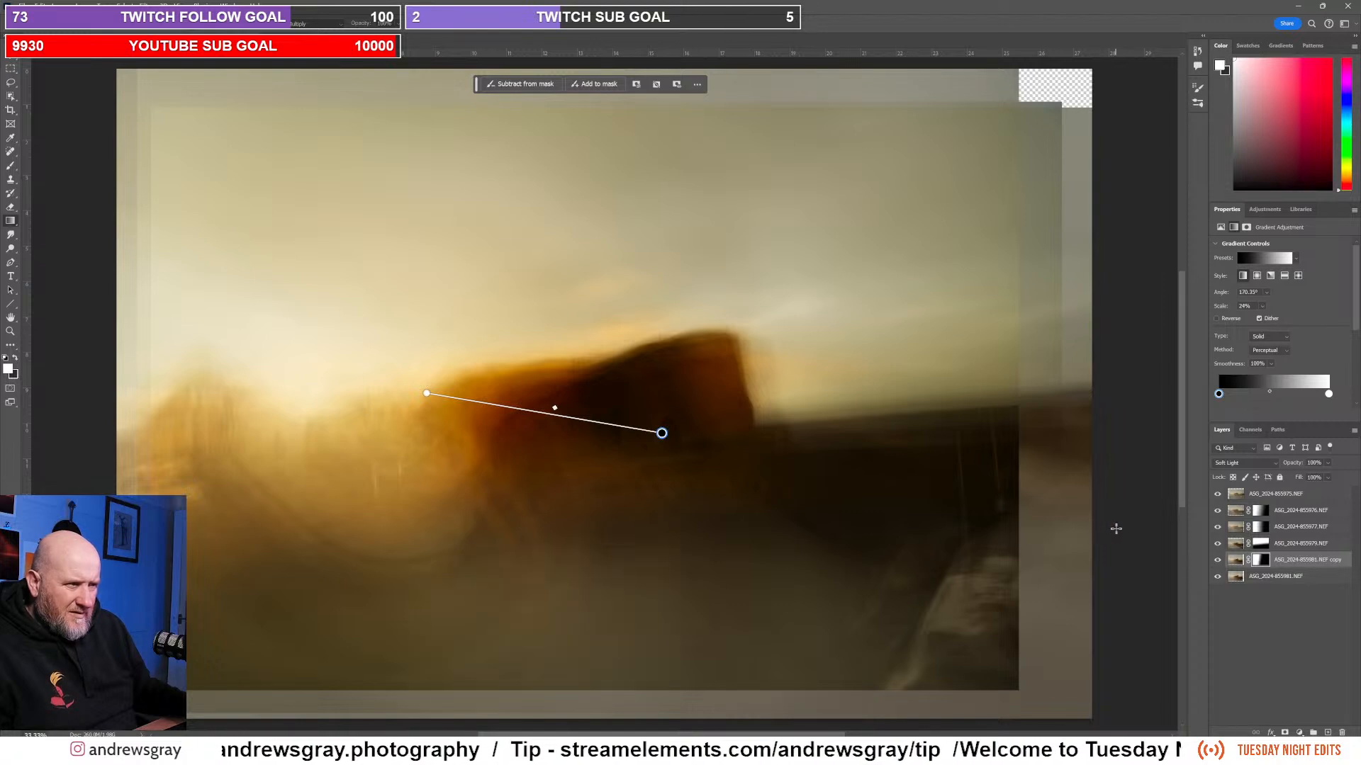
left_click(1278, 597)
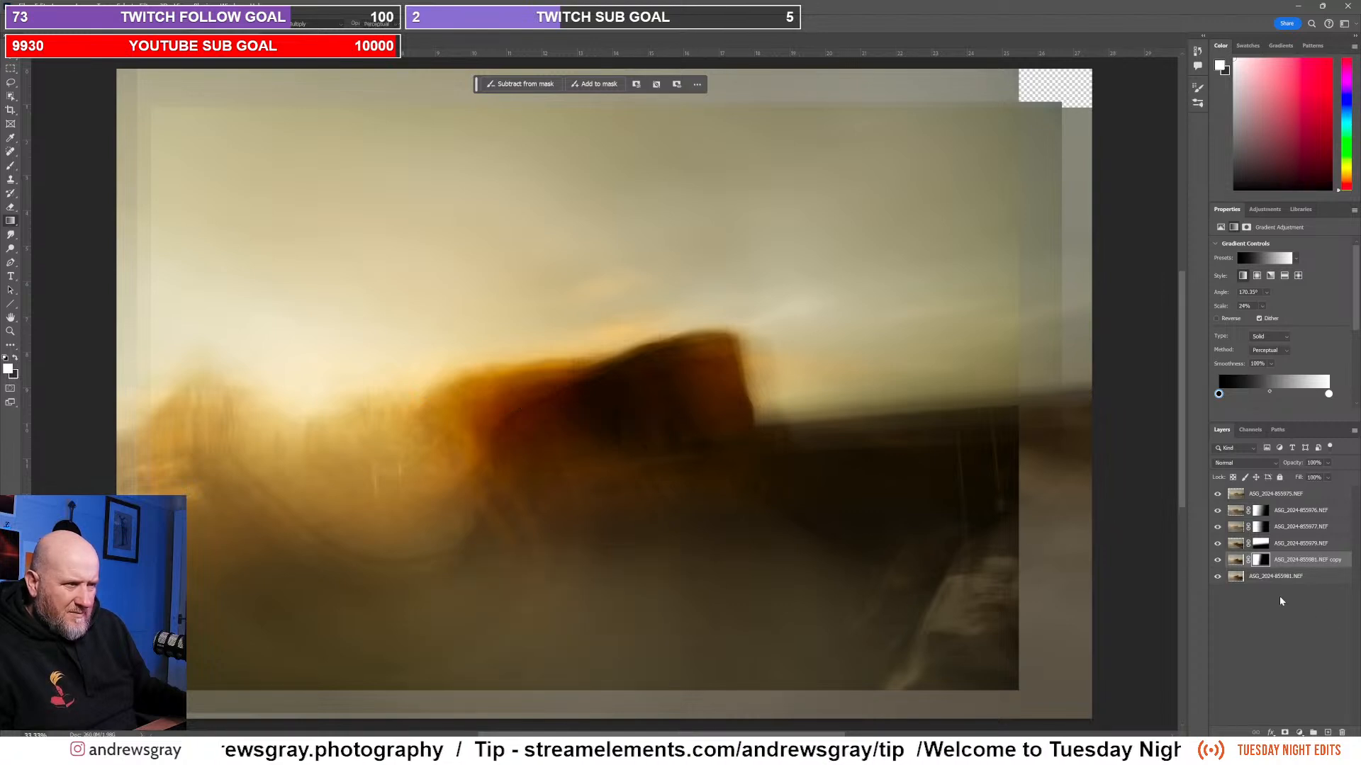
Step: Compare the image with and without the masked Soft Light copy by switching that layer off and on
left_click(1218, 563)
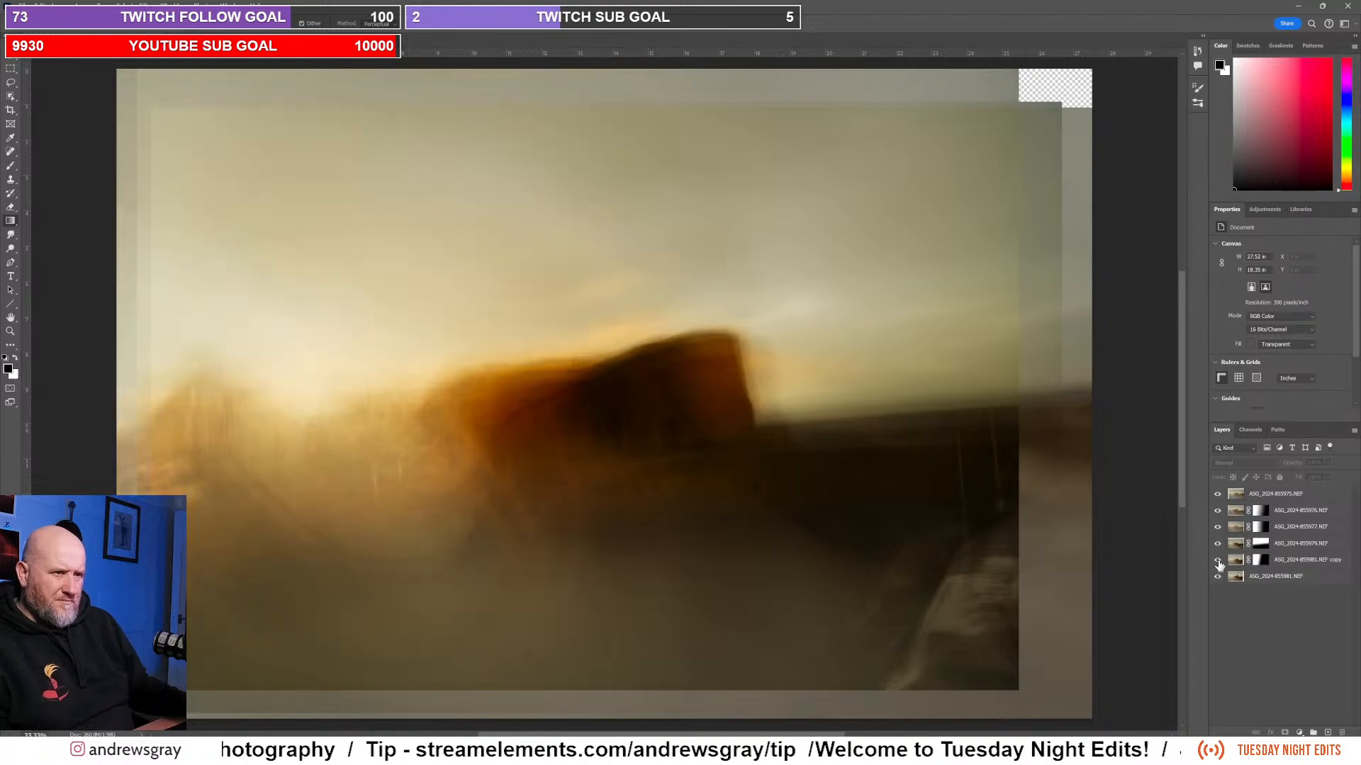
left_click(1217, 563)
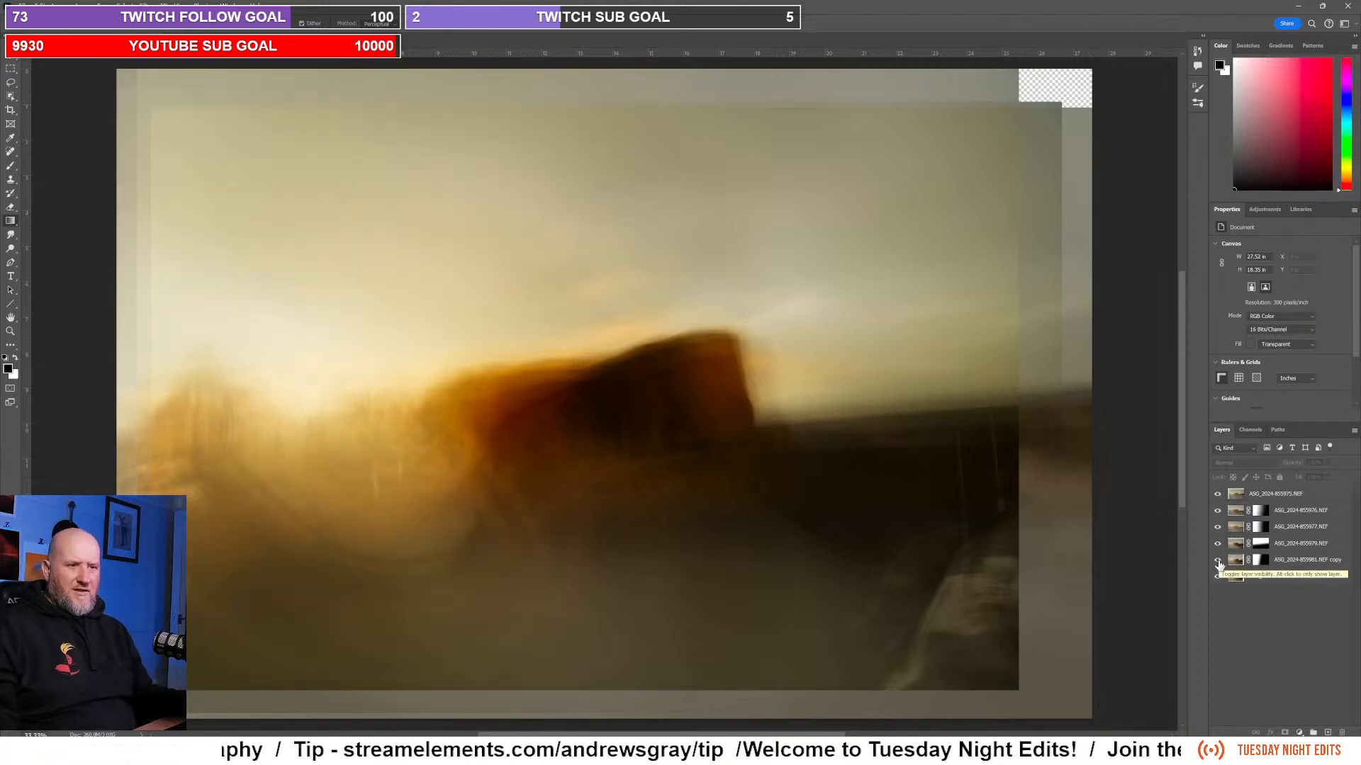
left_click(1218, 563)
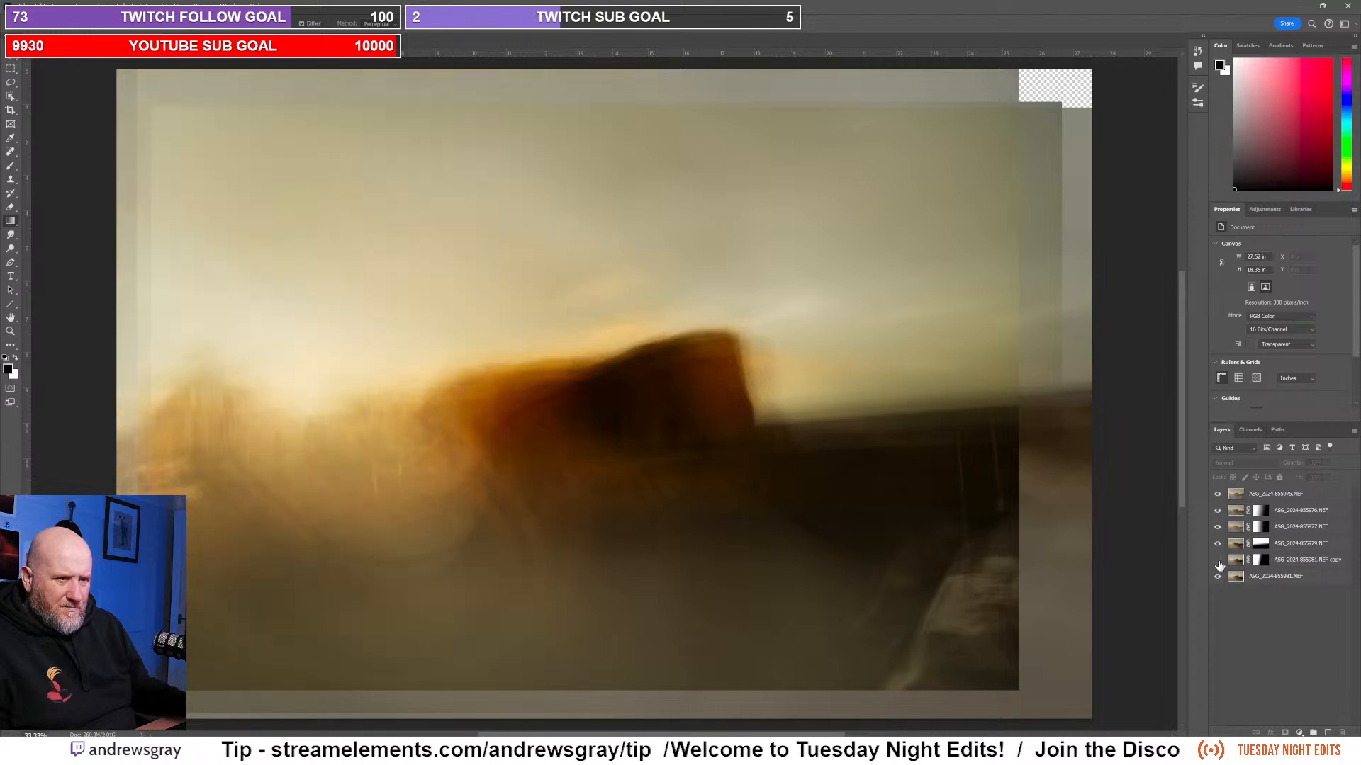
left_click(1217, 562)
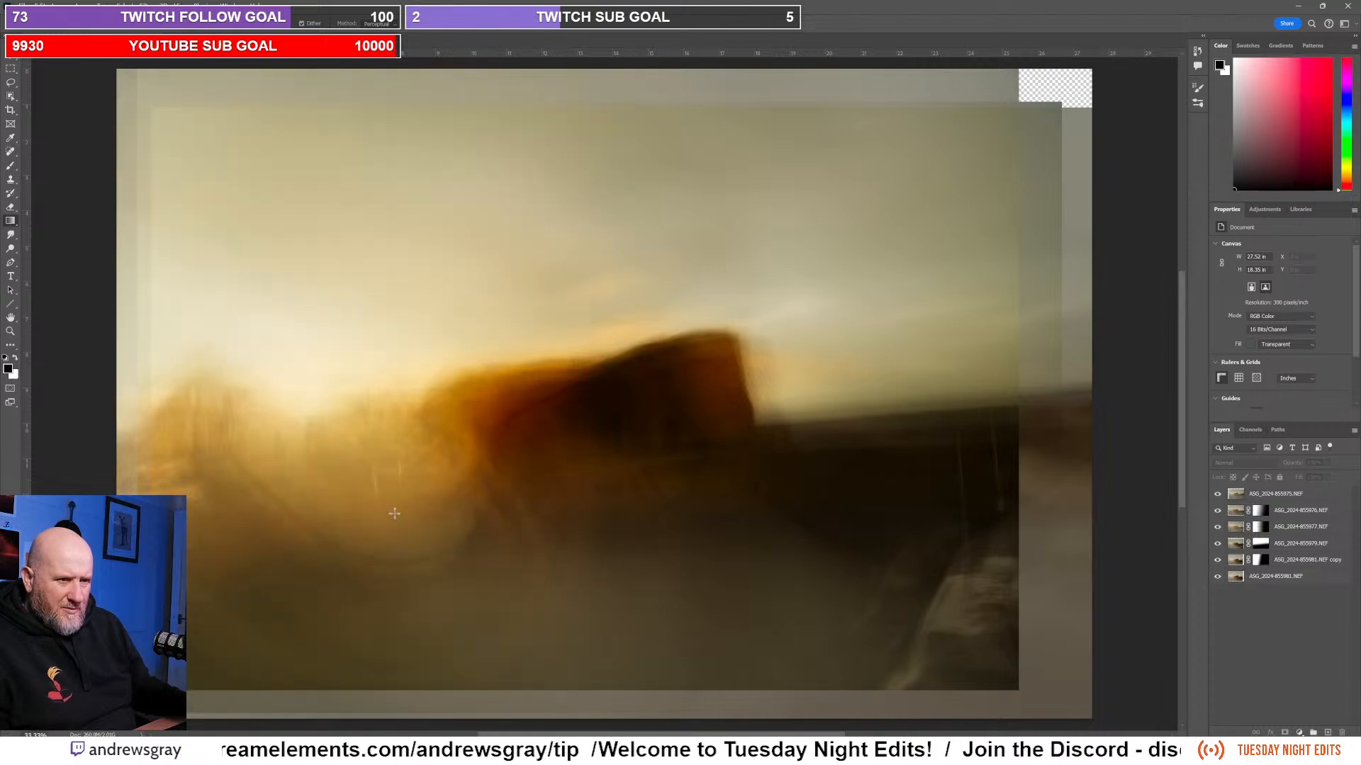
Step: Replace the Soft Light copy's mask gradient with a near-vertical one below the trees, white above to black below, at about 11% scale, and deselect the layer
left_click(1261, 560)
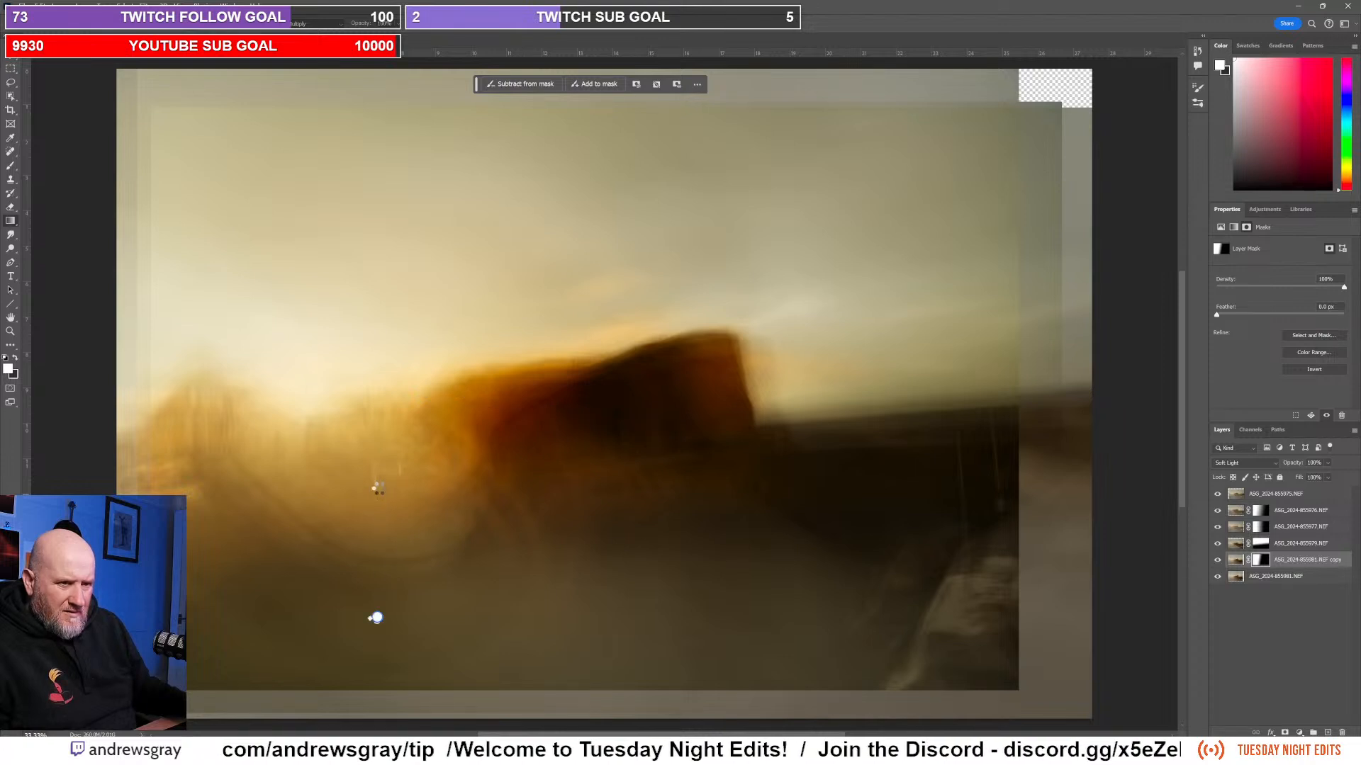
left_click_drag(376, 621, 365, 449)
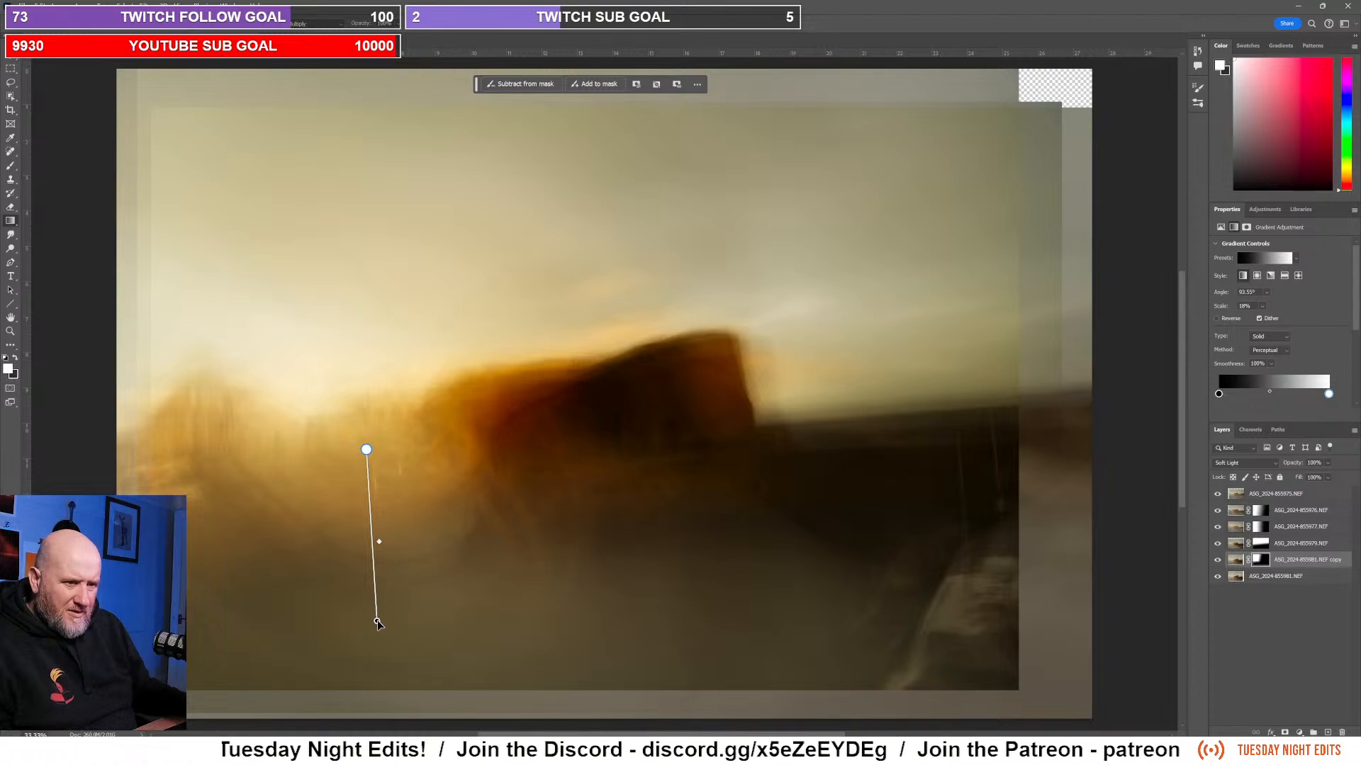
left_click_drag(378, 623, 370, 555)
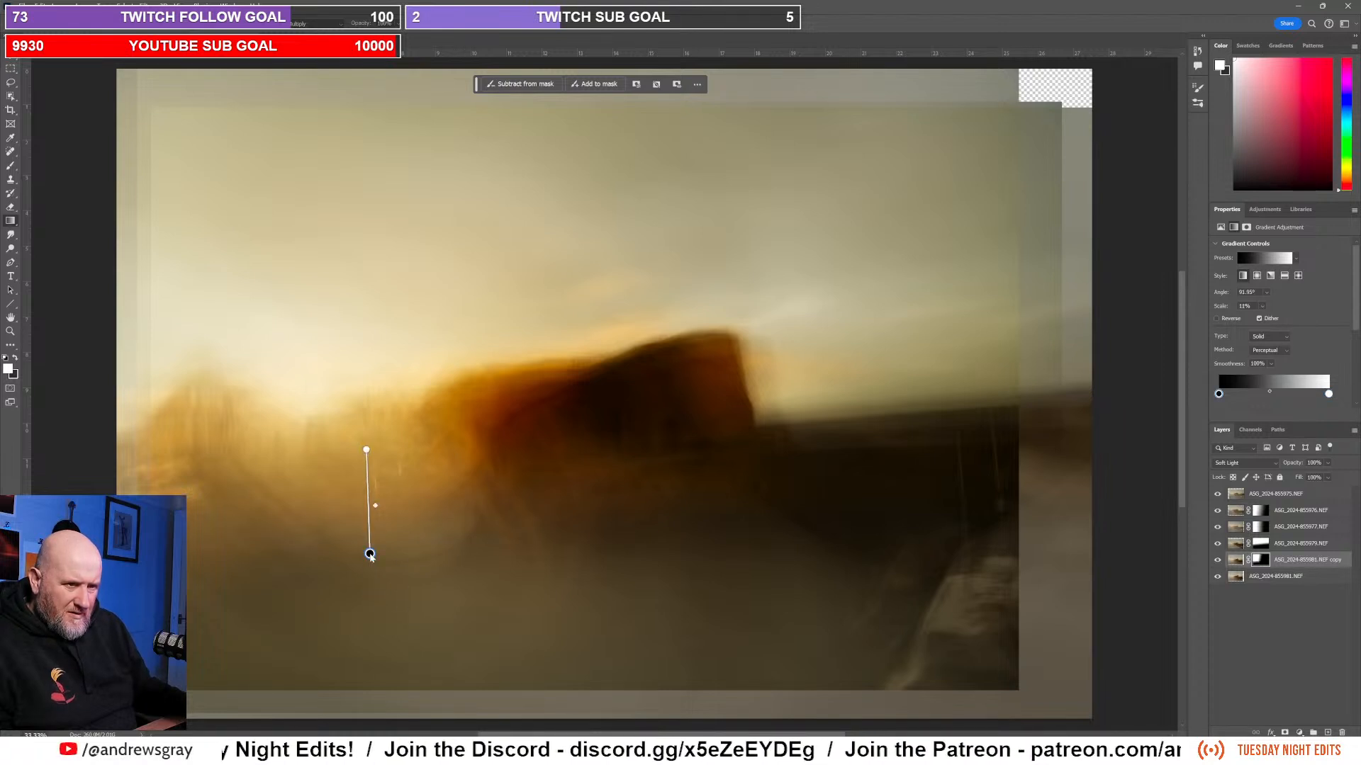
left_click_drag(370, 553, 373, 556)
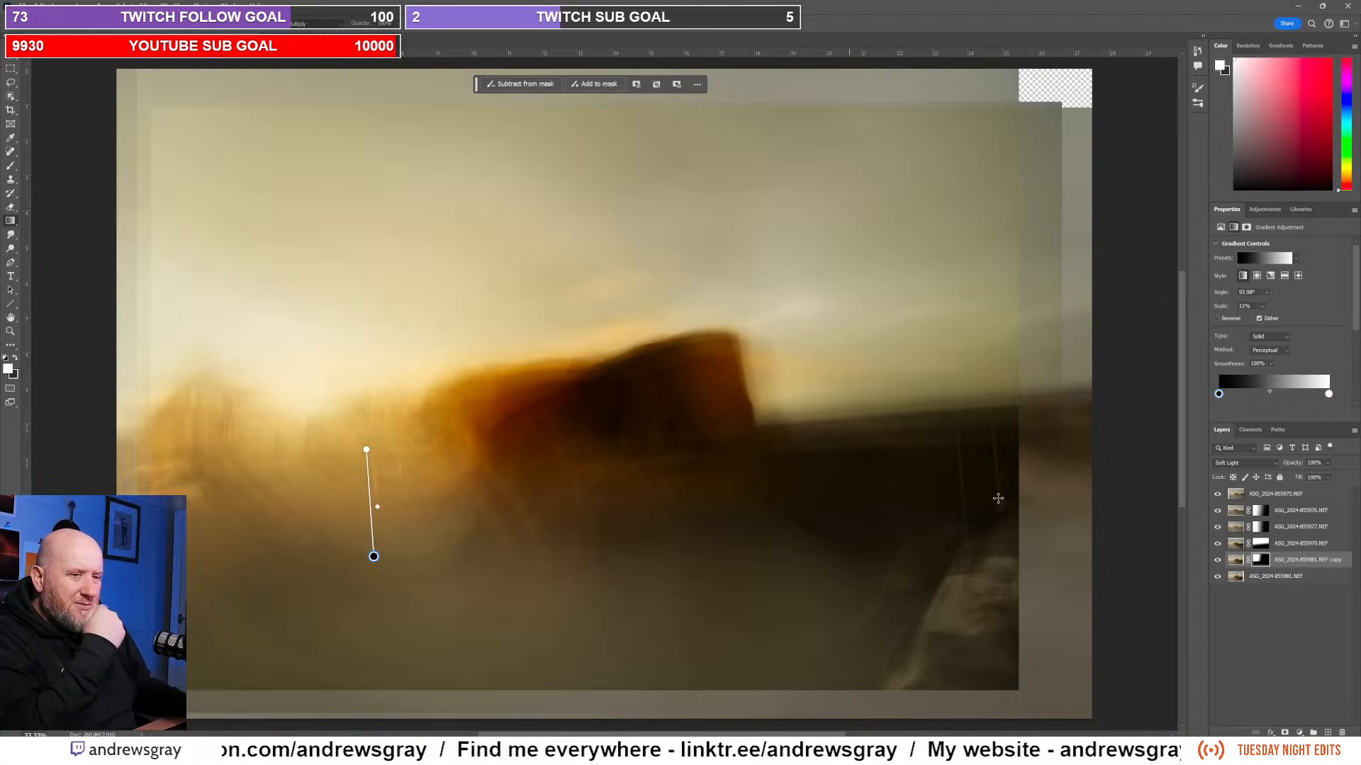
left_click(1255, 632)
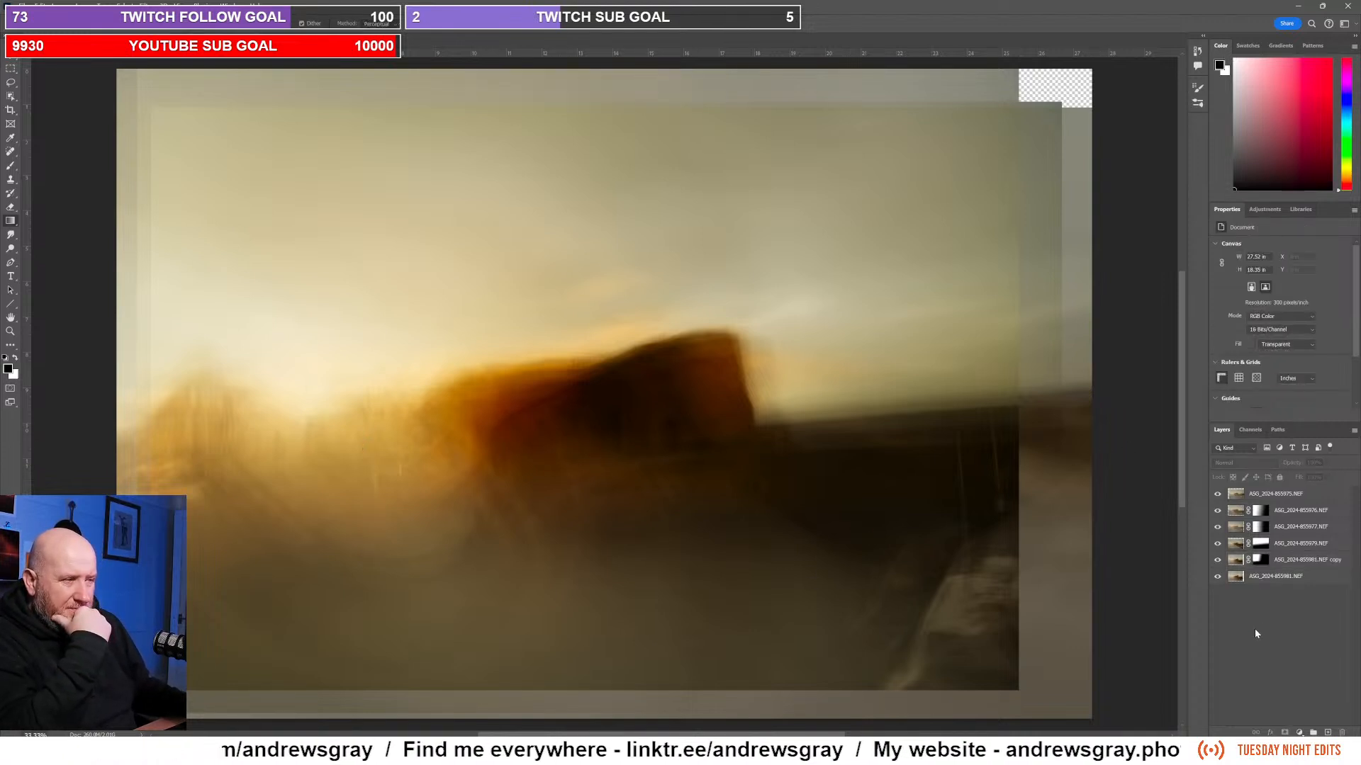
Step: Check the topmost photo layer's effect by switching it off and on several times
left_click(1218, 496)
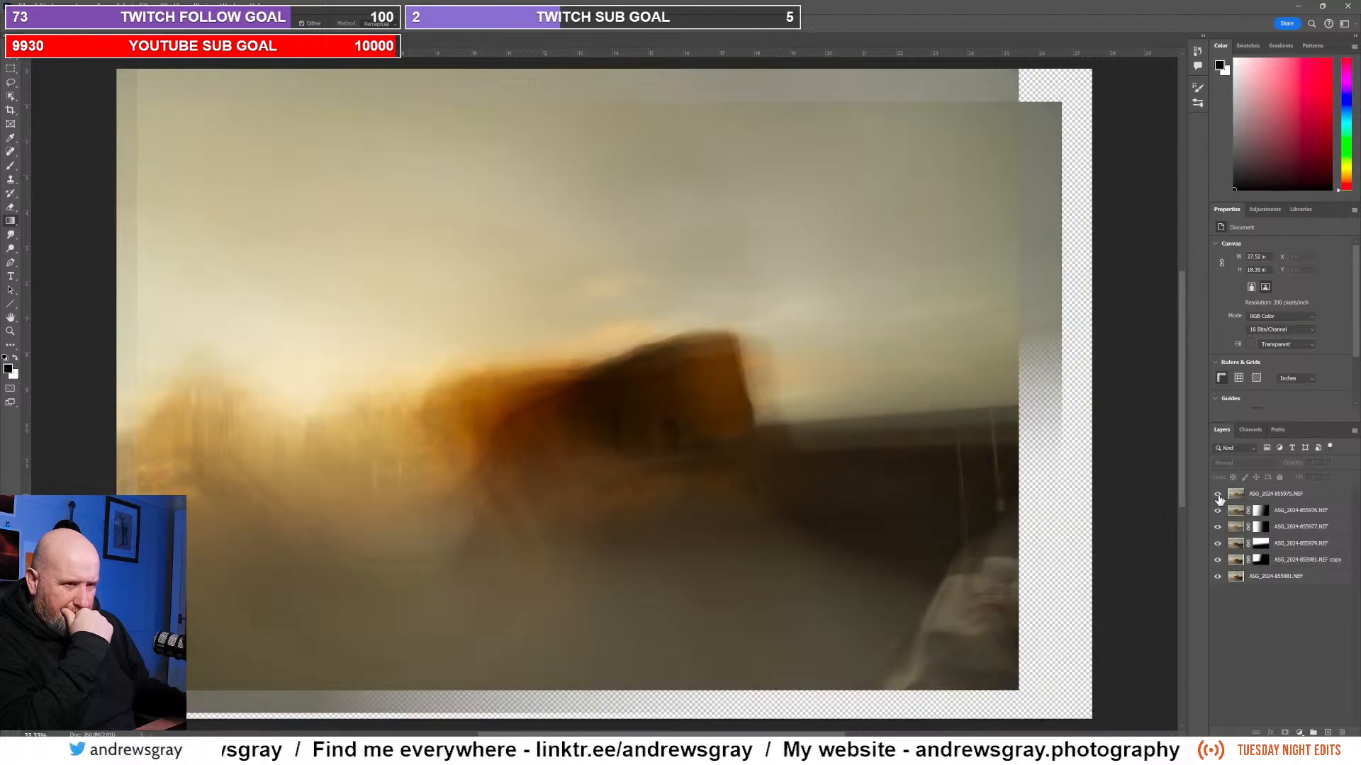
left_click(1218, 495)
left_click(1219, 495)
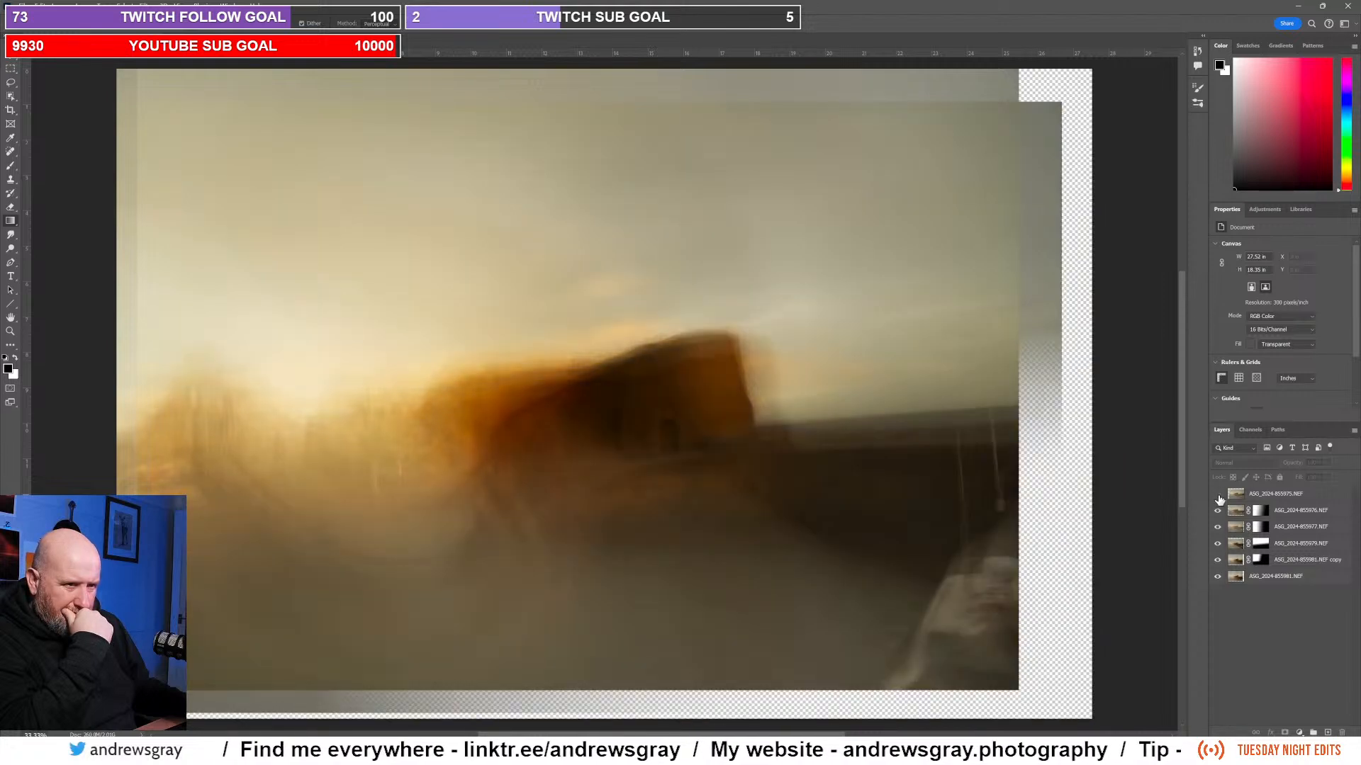
left_click(1218, 496)
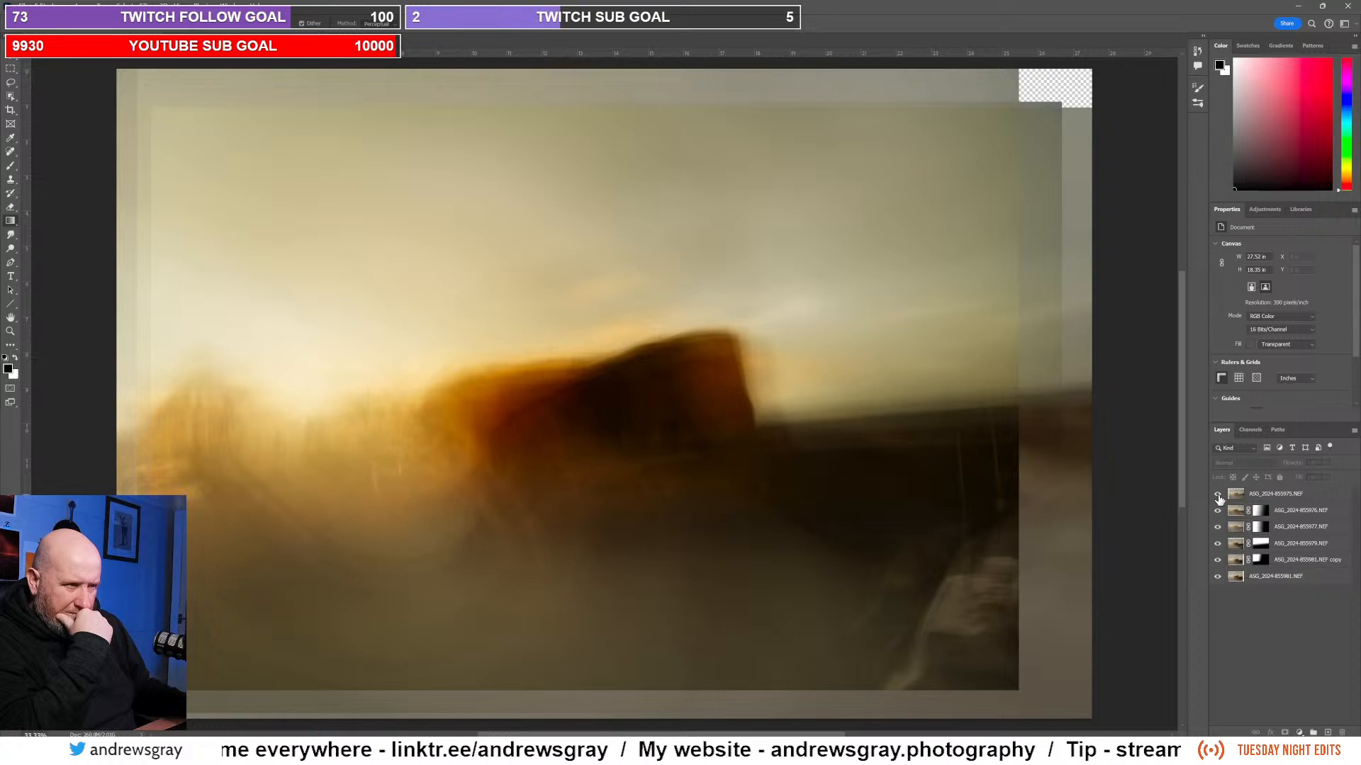
left_click(1218, 496)
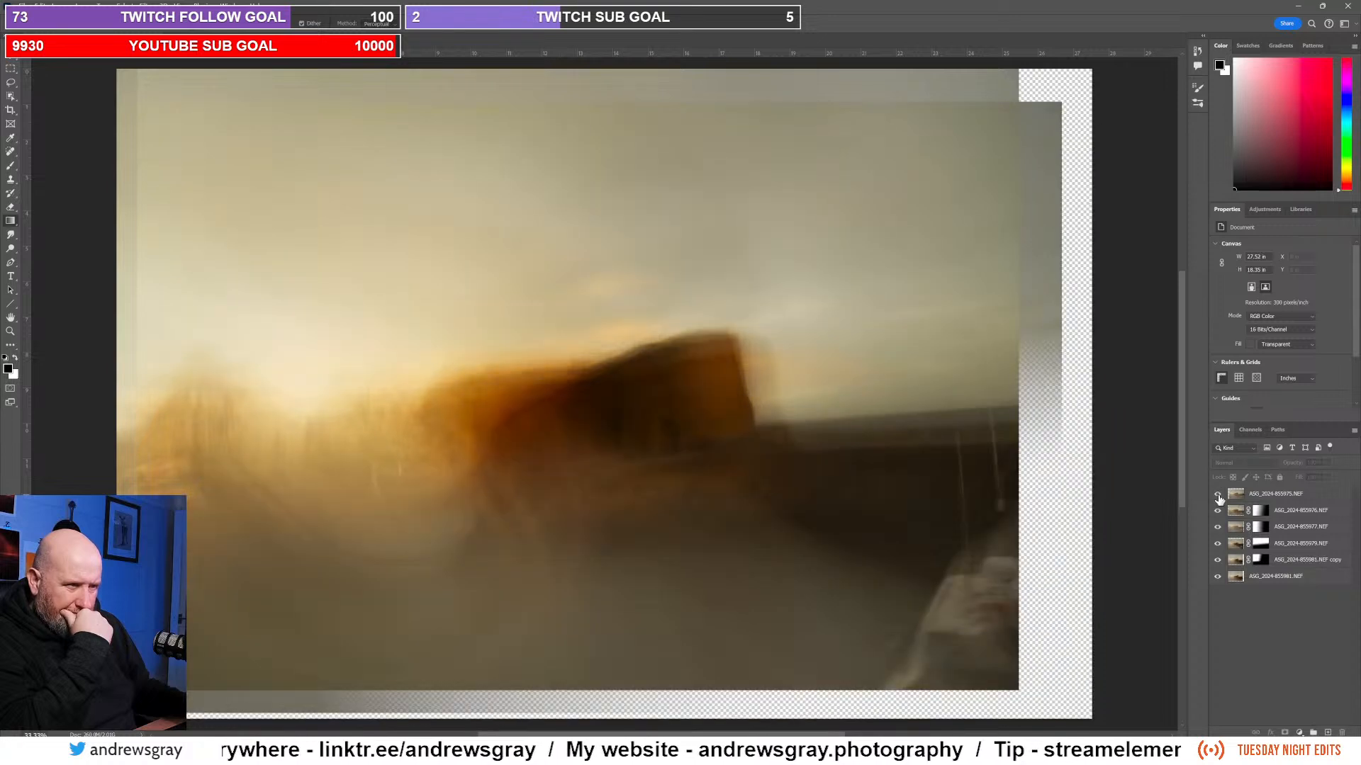
left_click(1218, 496)
left_click(1218, 496)
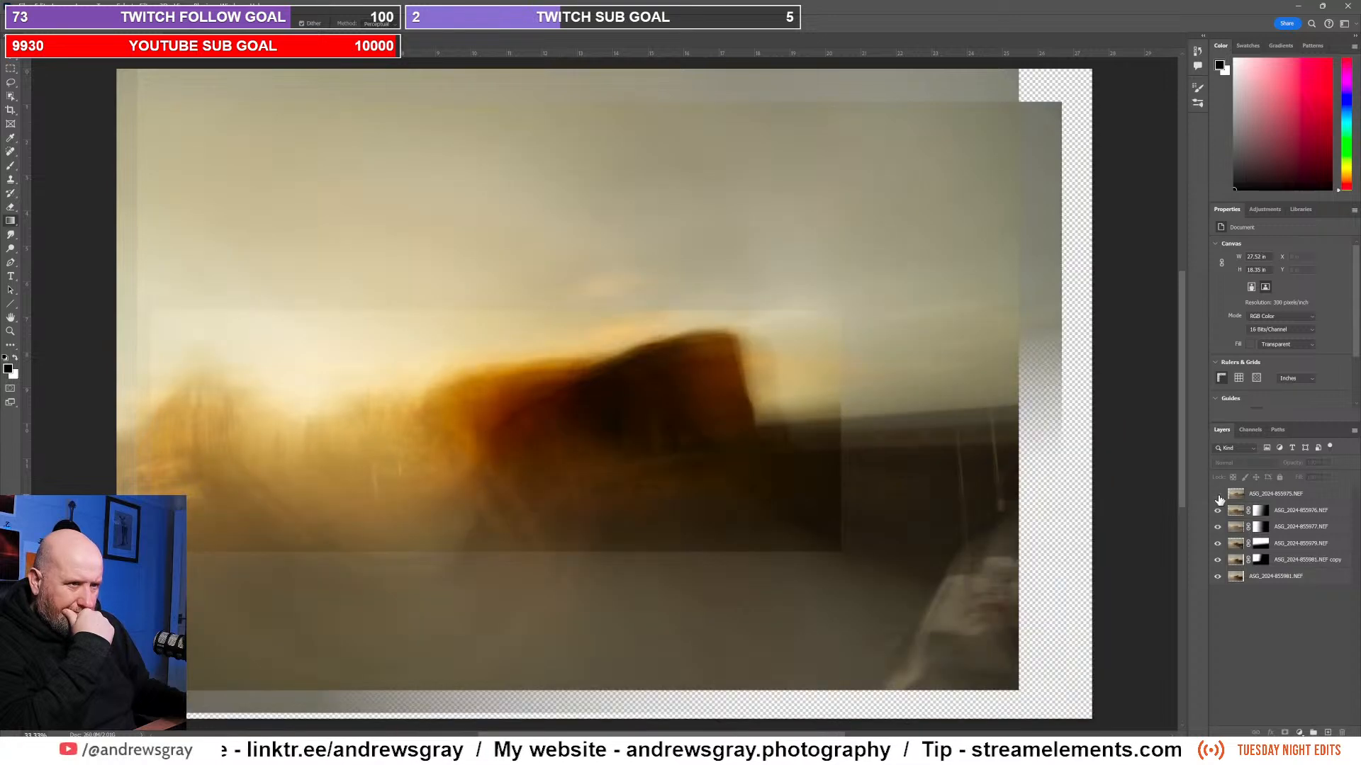
left_click(1219, 495)
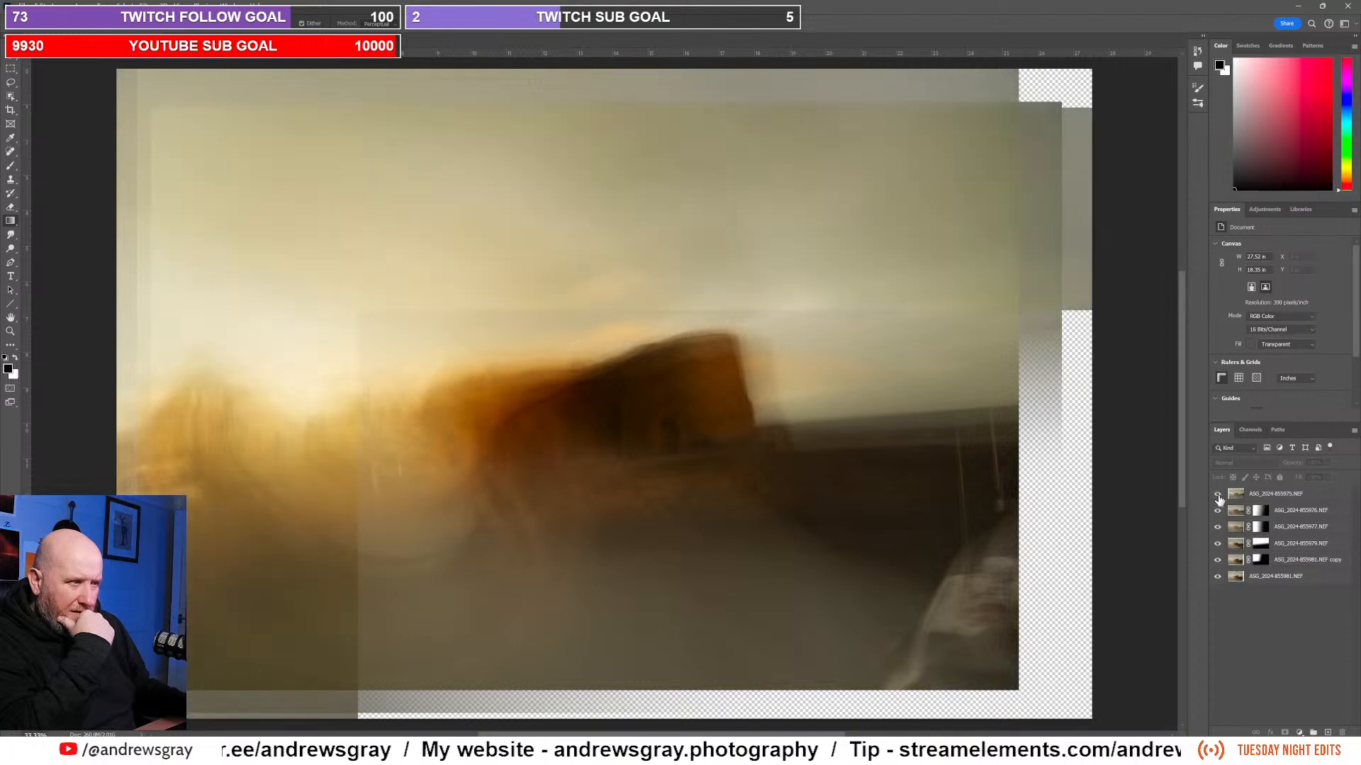
Step: Reduce the topmost photo layer's opacity to about 70%
left_click(1321, 498)
left_click(1328, 463)
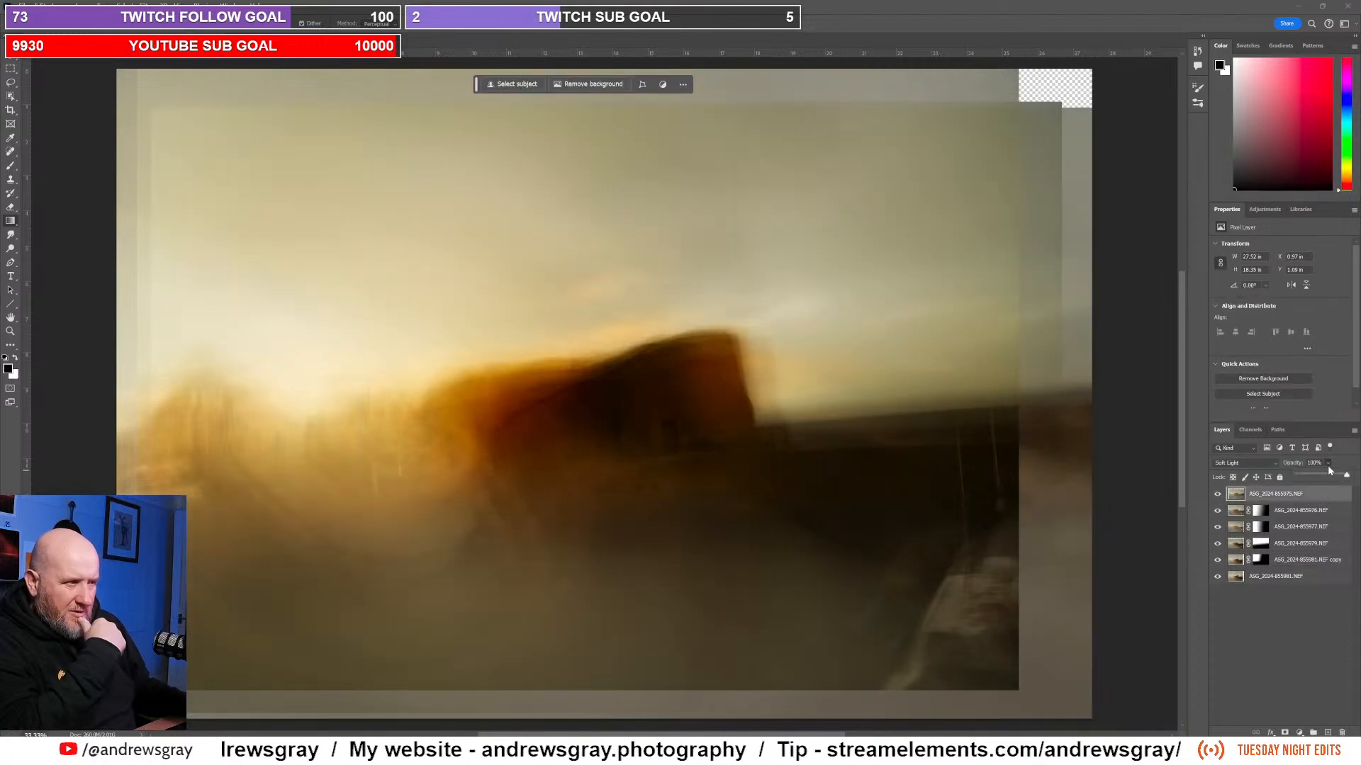
left_click(1327, 476)
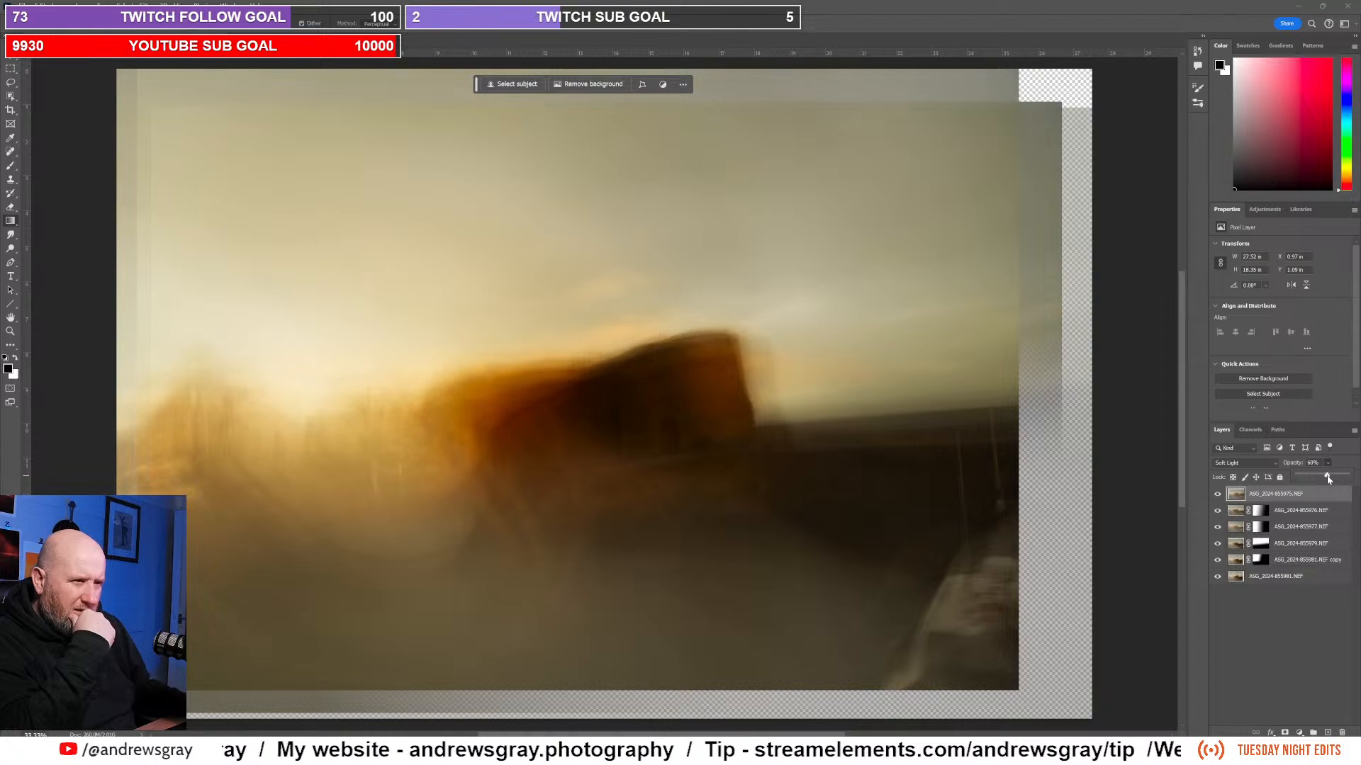
left_click_drag(1327, 480, 1331, 477)
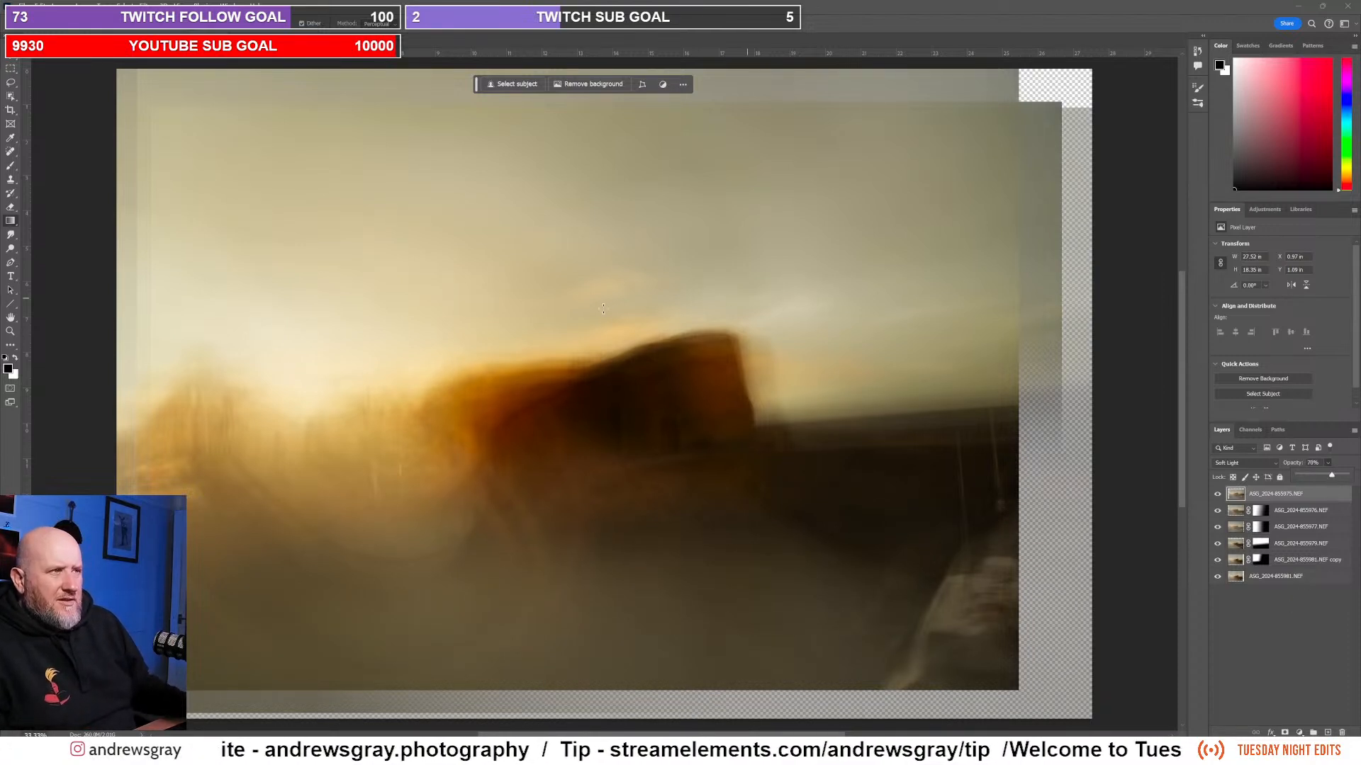
Step: Crop the composite with a free ratio to cut off the transparent margins and misaligned layer edges, and apply the crop
left_click(8, 111)
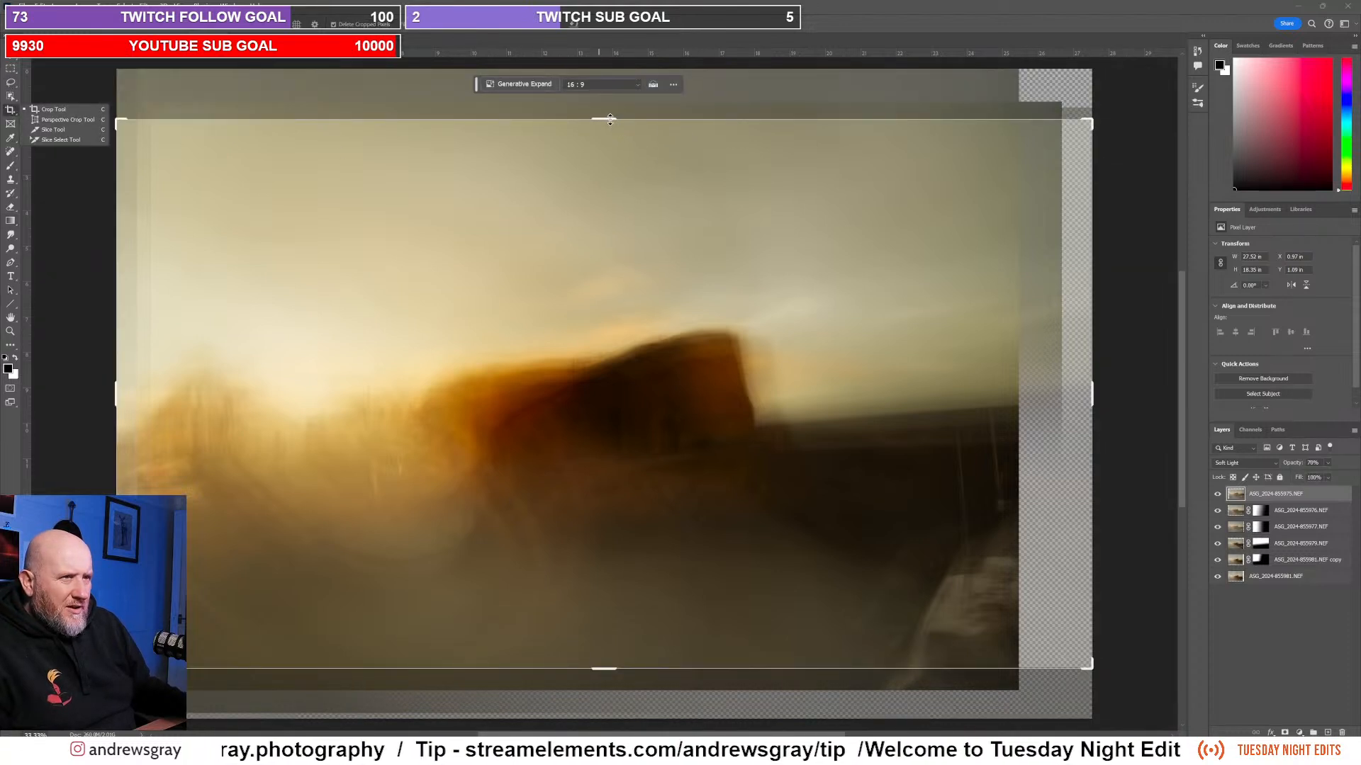
mouse_move(610, 119)
left_mouse_down()
mouse_move(611, 101)
mouse_move(612, 115)
left_mouse_up()
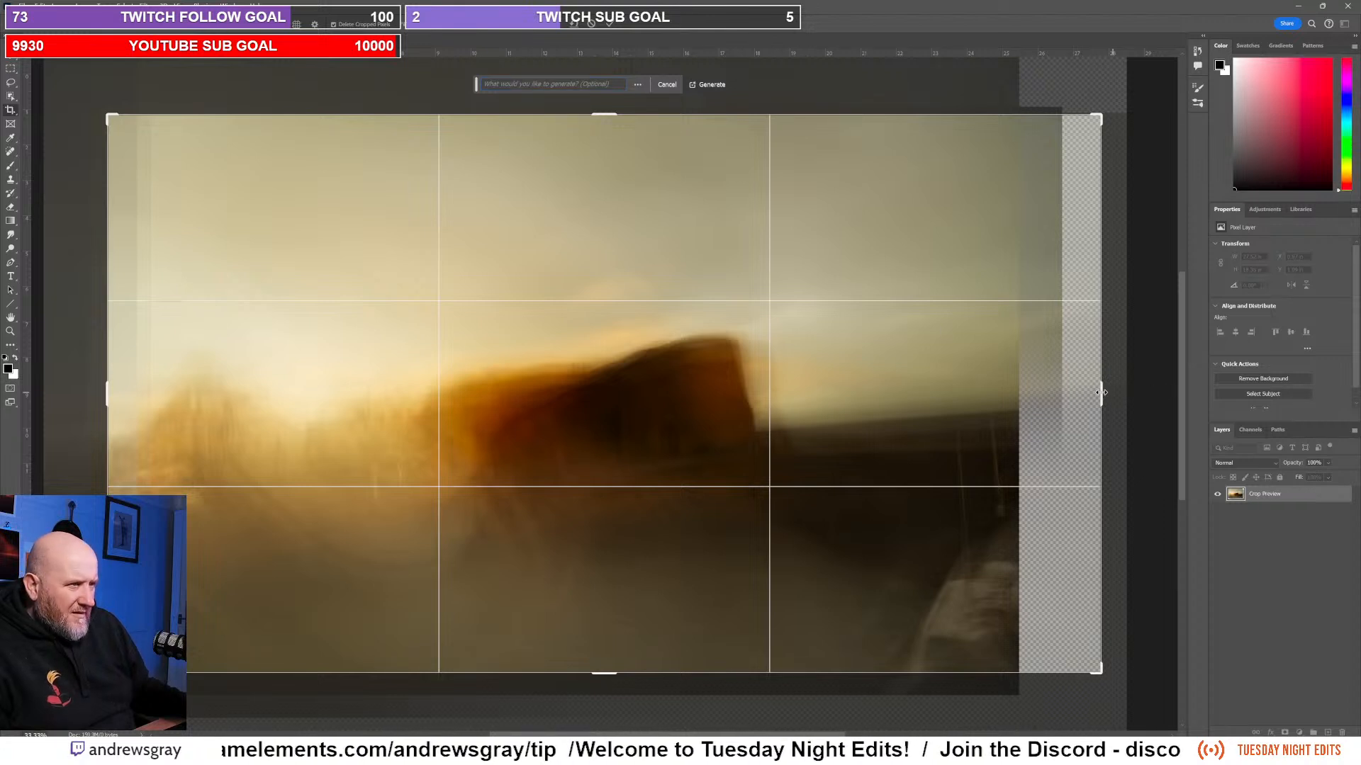
left_click_drag(1101, 392, 1061, 389)
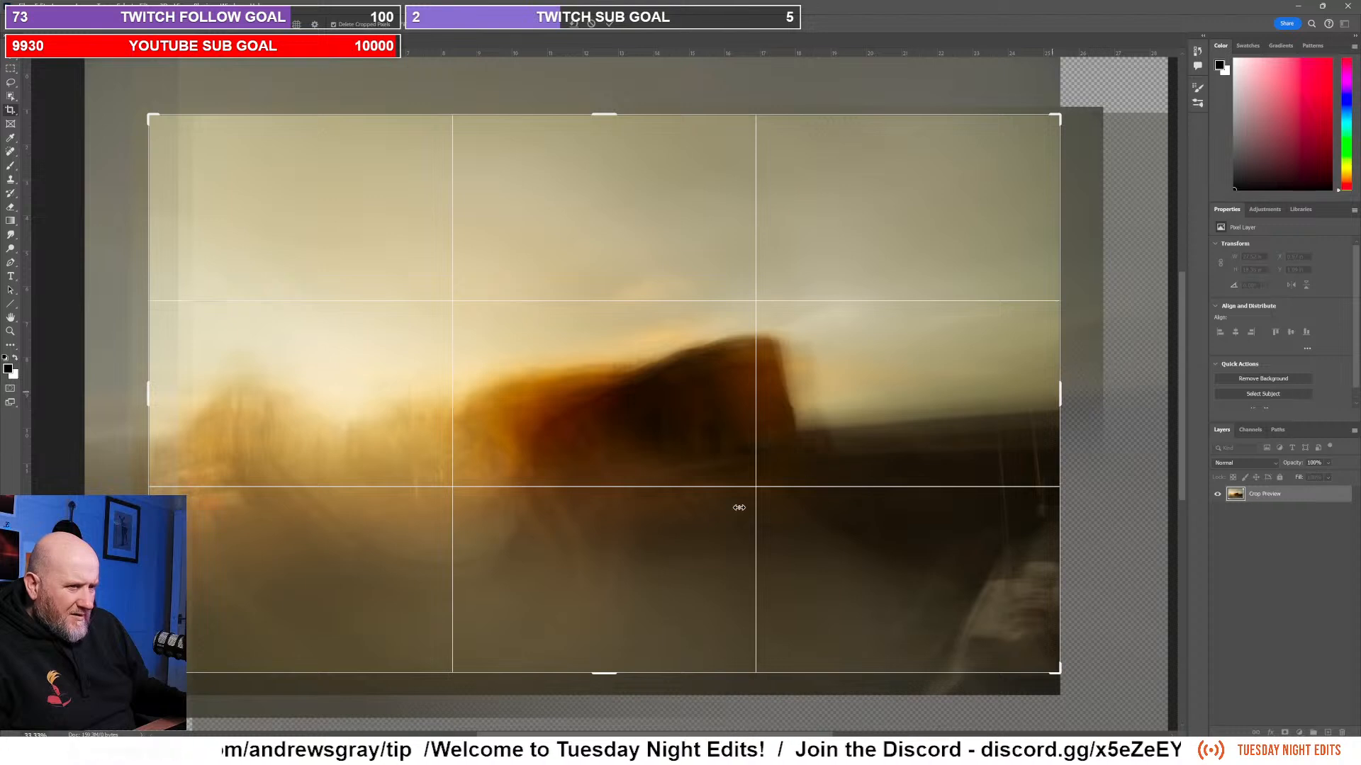
left_click_drag(598, 672, 608, 685)
left_click_drag(146, 391, 171, 392)
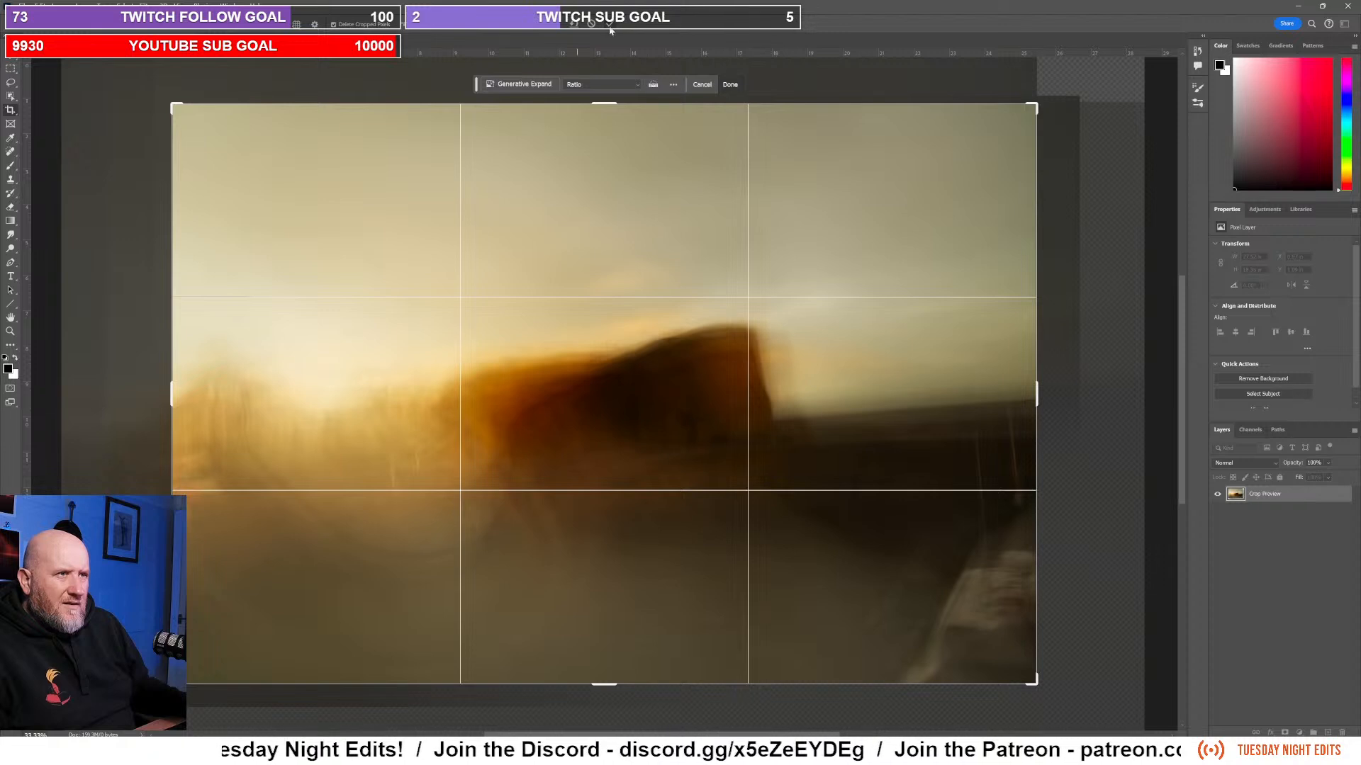
left_click(608, 24)
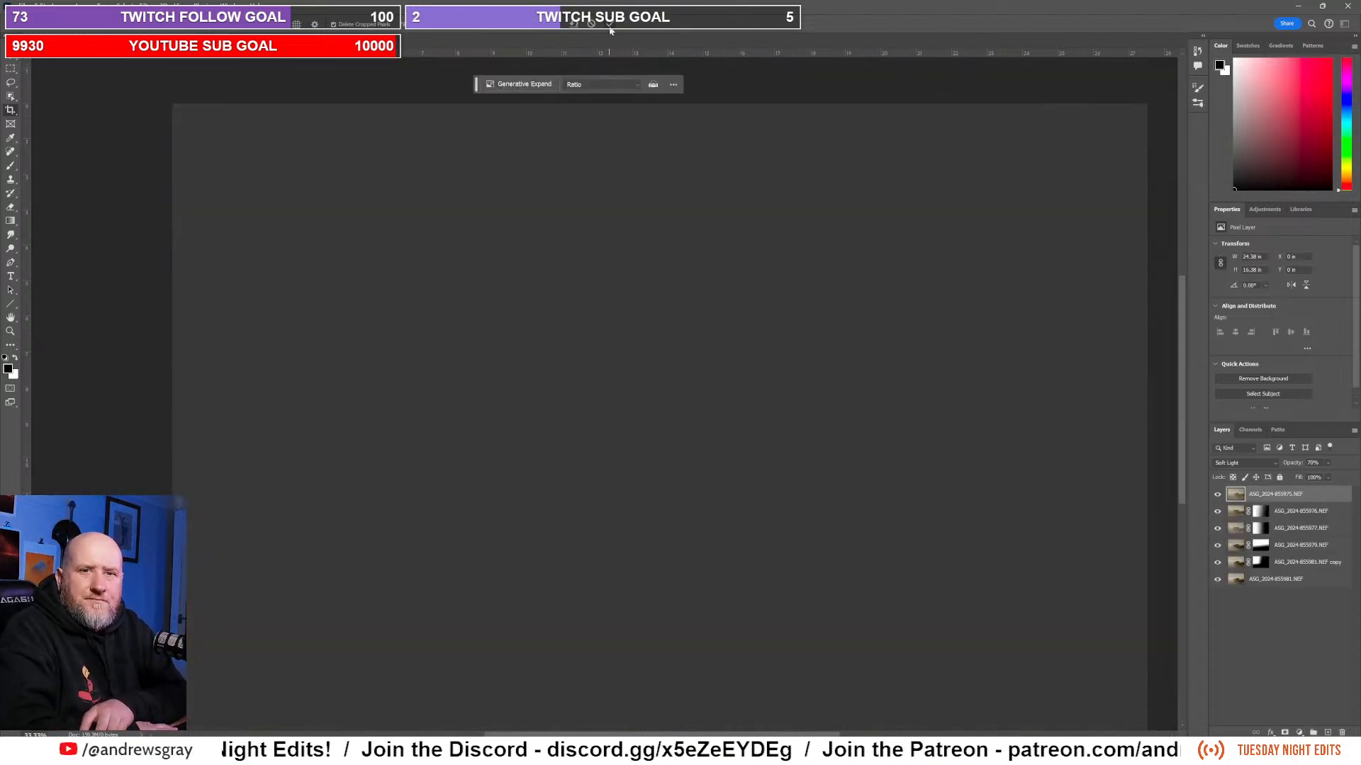
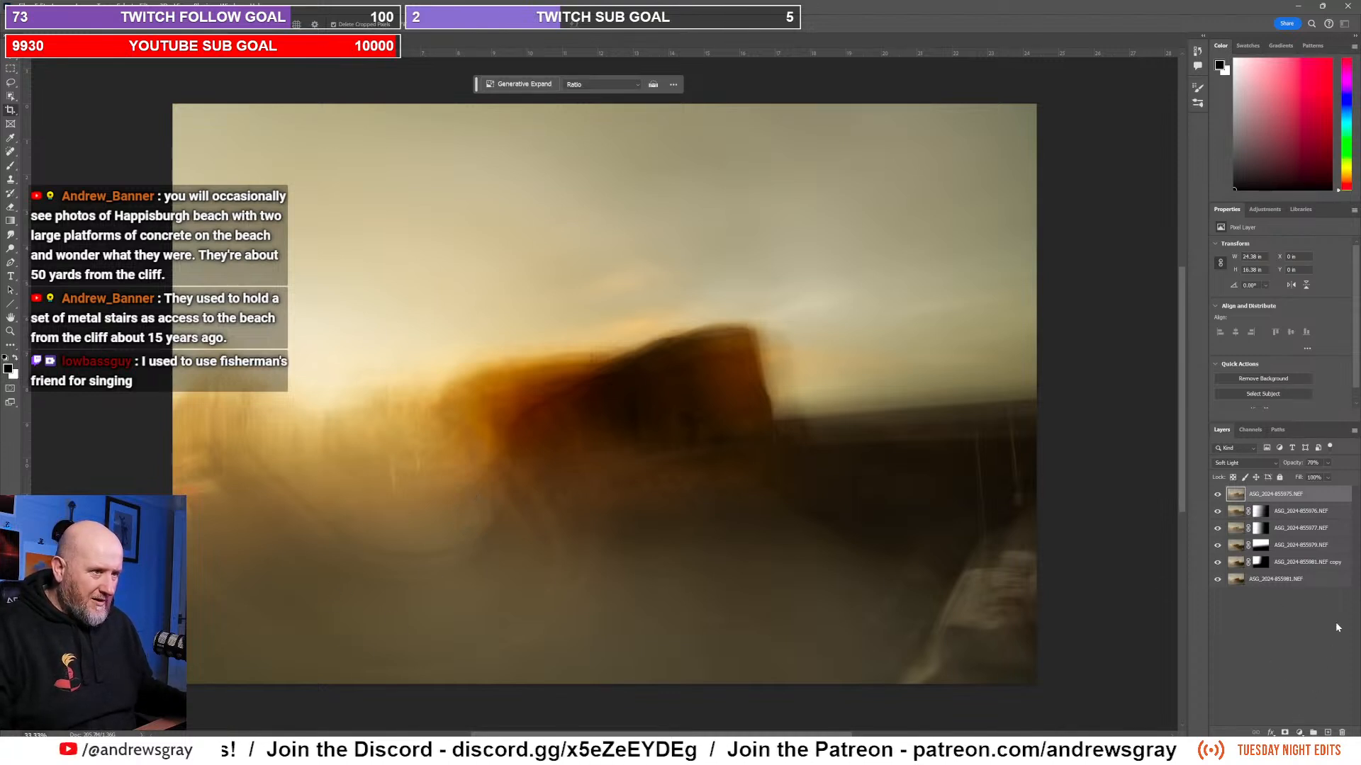
Step: Add a Curves adjustment layer above all photo layers, raising the midtones and slightly lifting the black point
left_click(1266, 210)
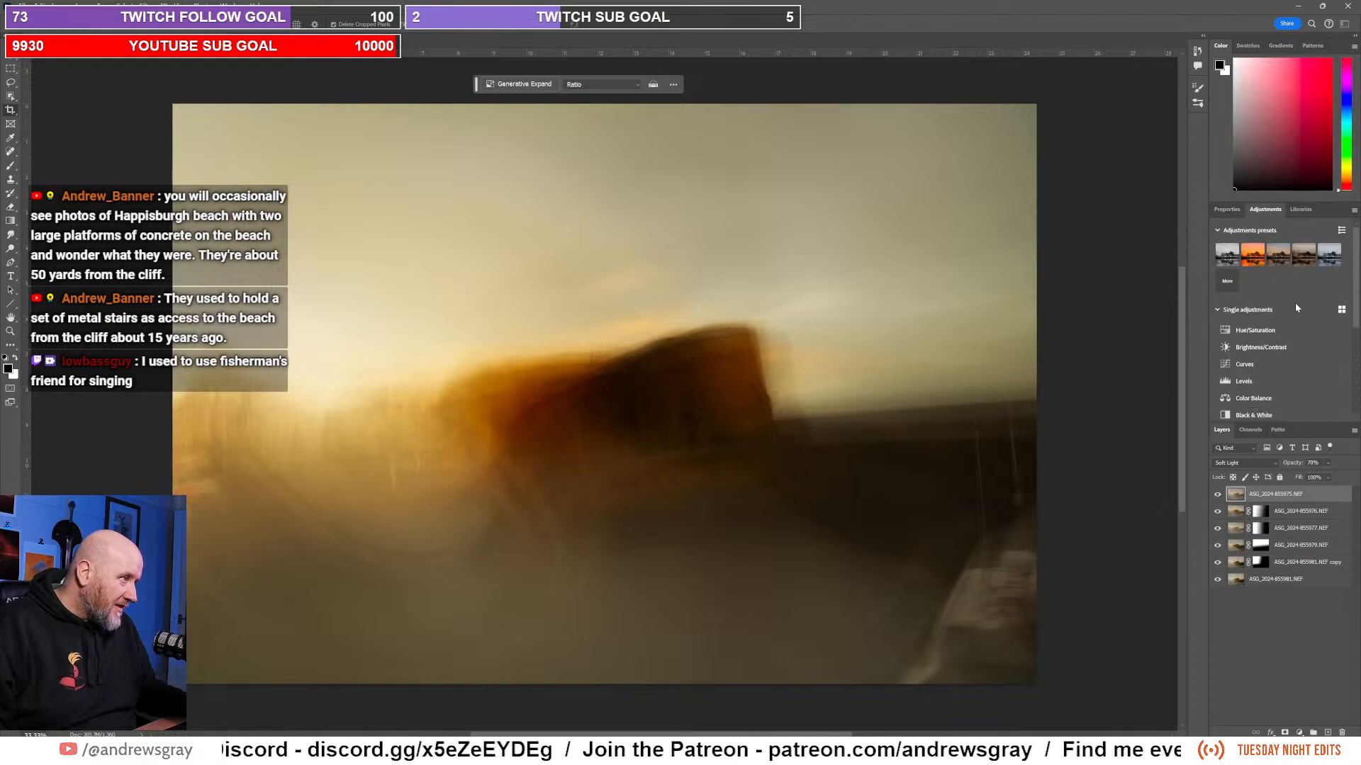
left_click(1245, 365)
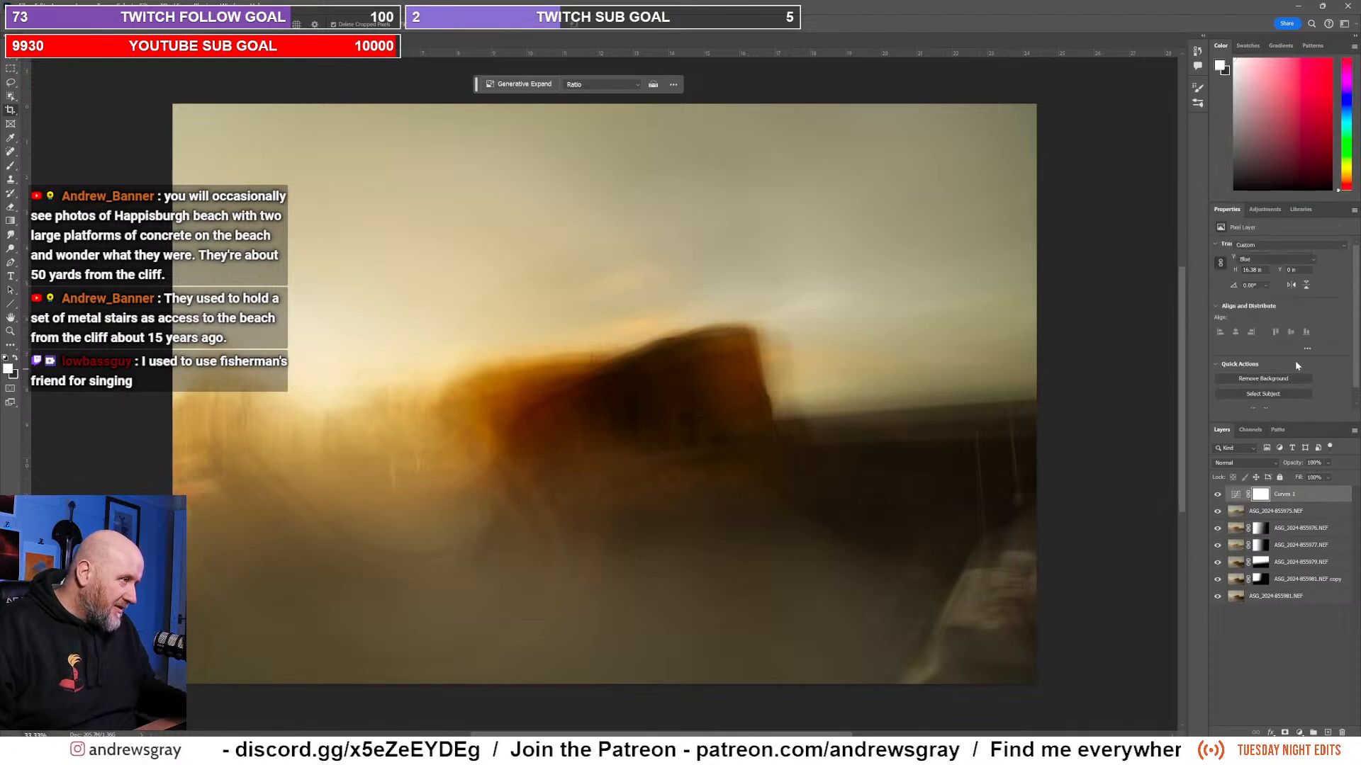
left_click_drag(1285, 321, 1283, 318)
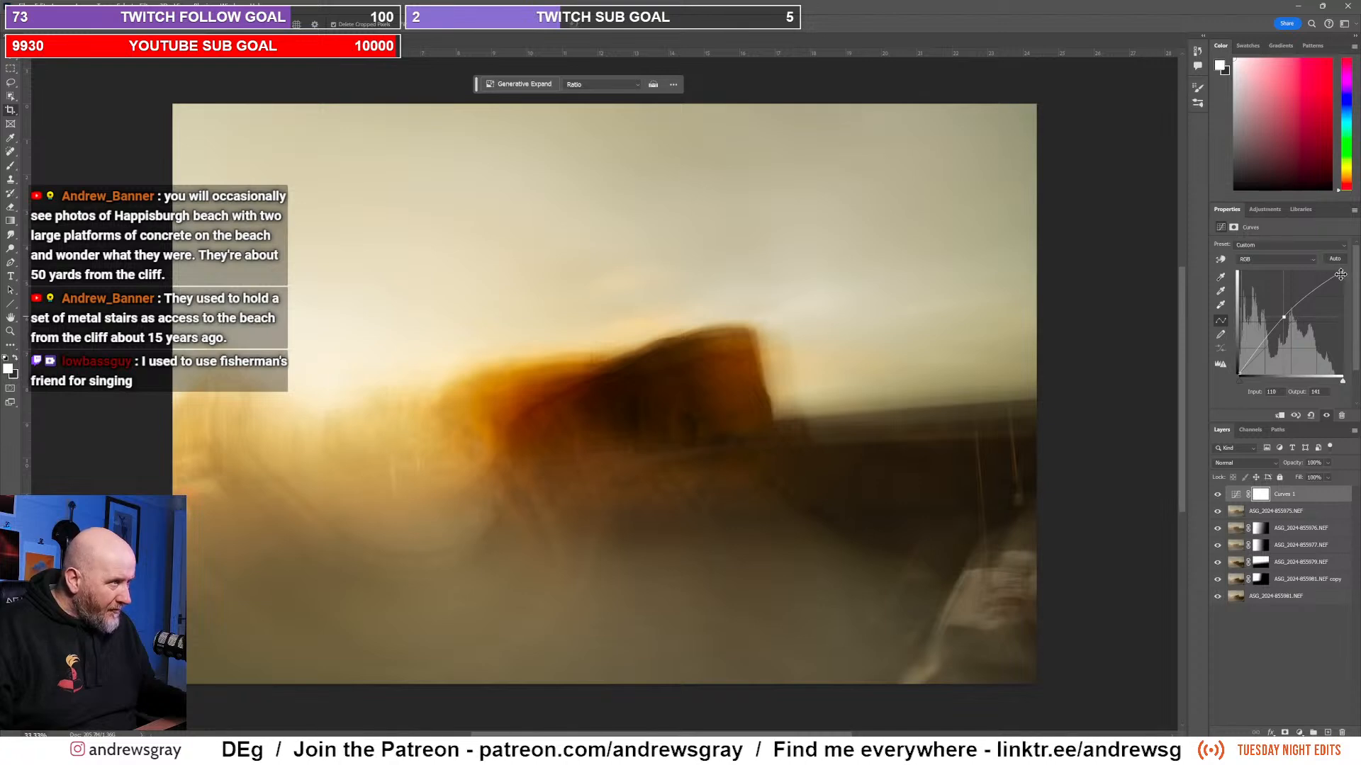
mouse_move(1341, 272)
left_mouse_down()
mouse_move(1349, 284)
mouse_move(1349, 259)
left_mouse_up()
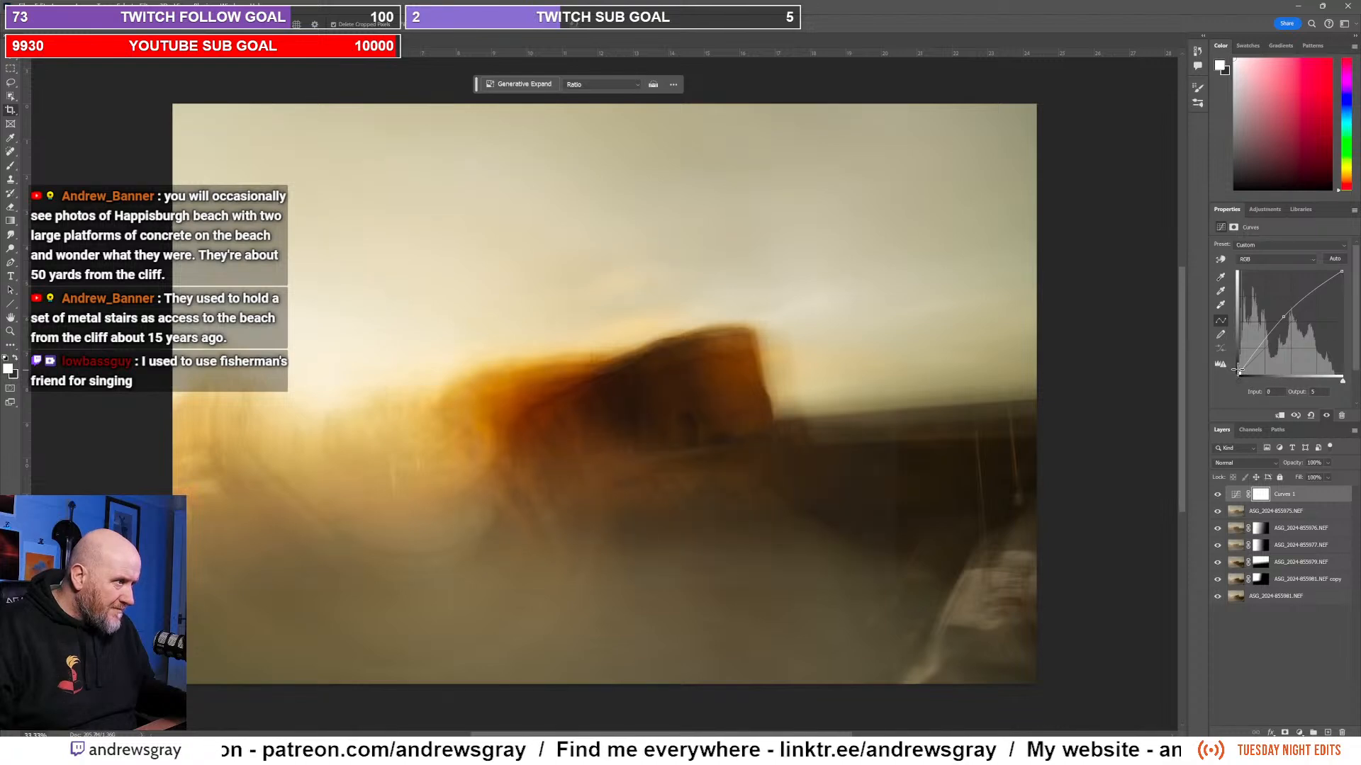
left_click_drag(1240, 374, 1225, 371)
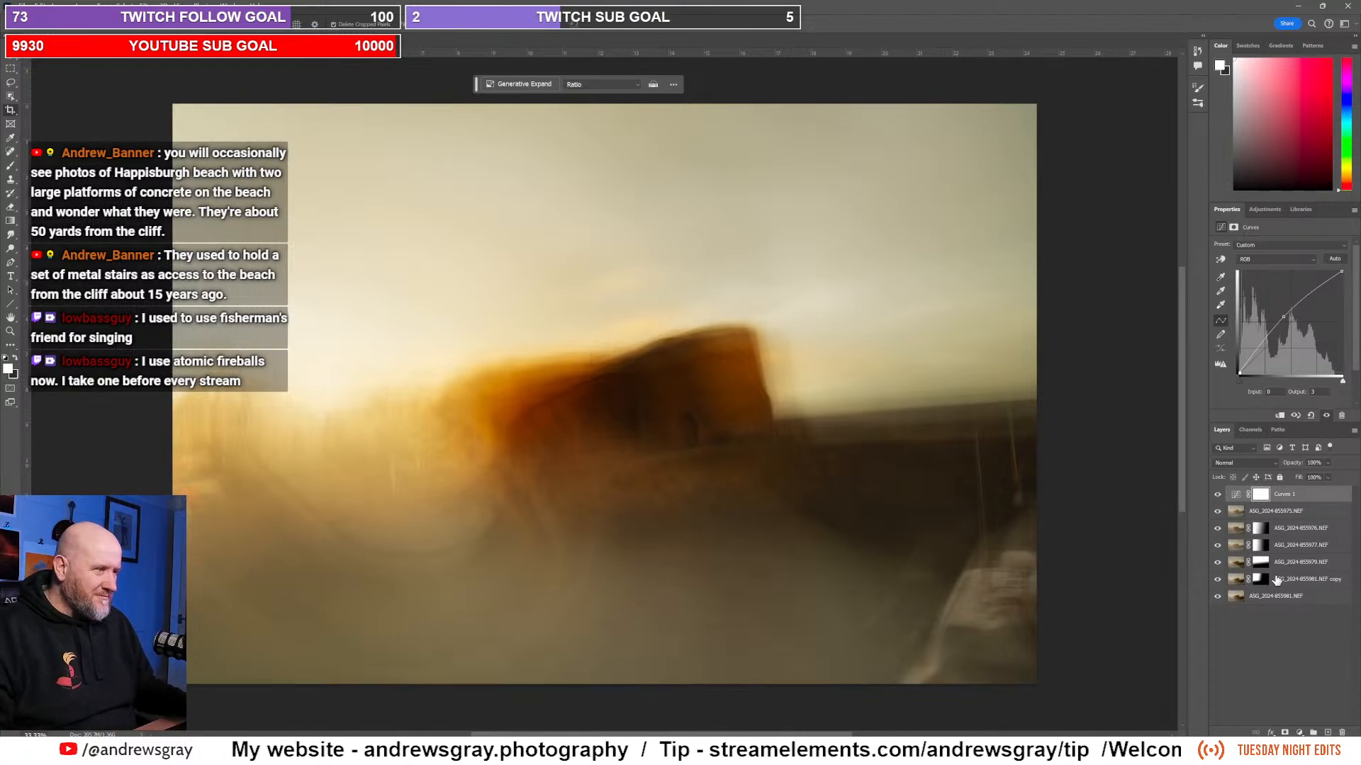
Step: Compare the image with and without the Curves adjustment by switching its layer off and on
left_click(1217, 496)
left_click(1217, 496)
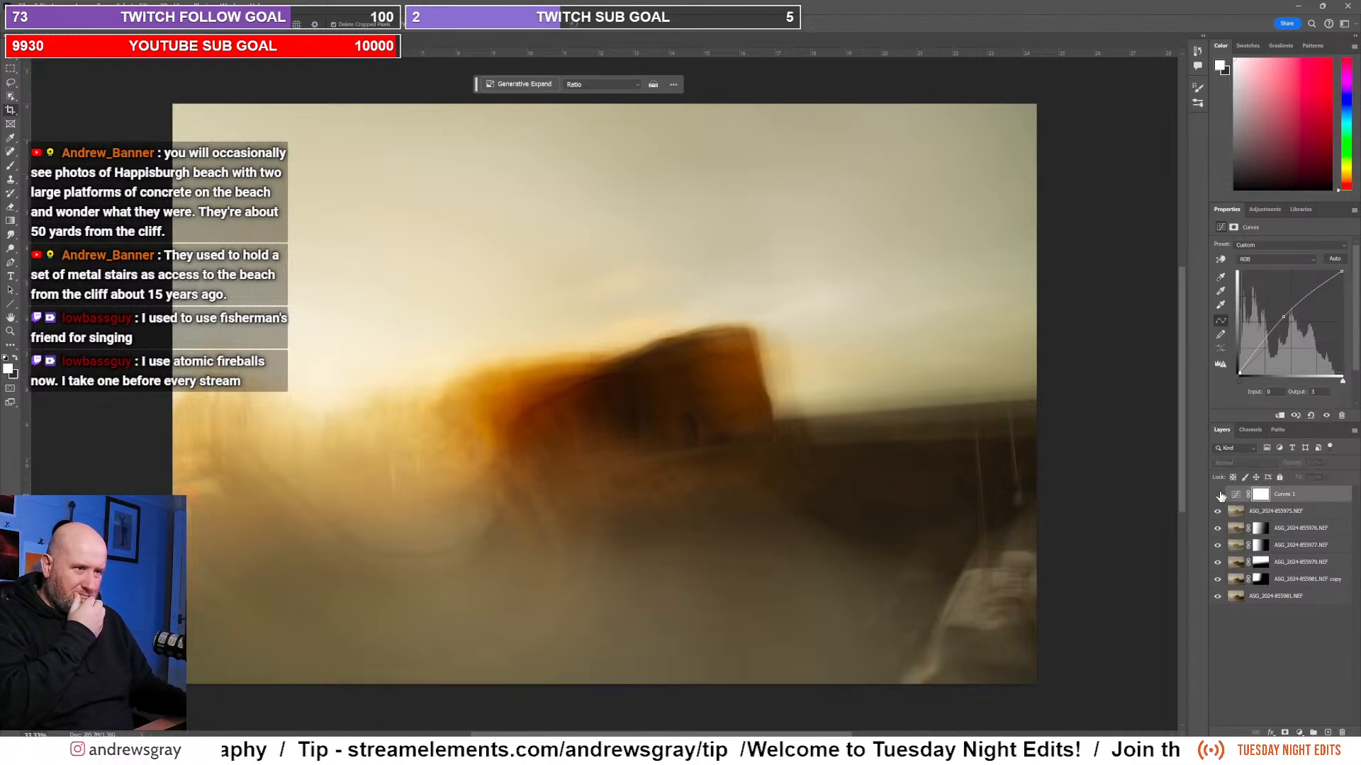
left_click(1218, 496)
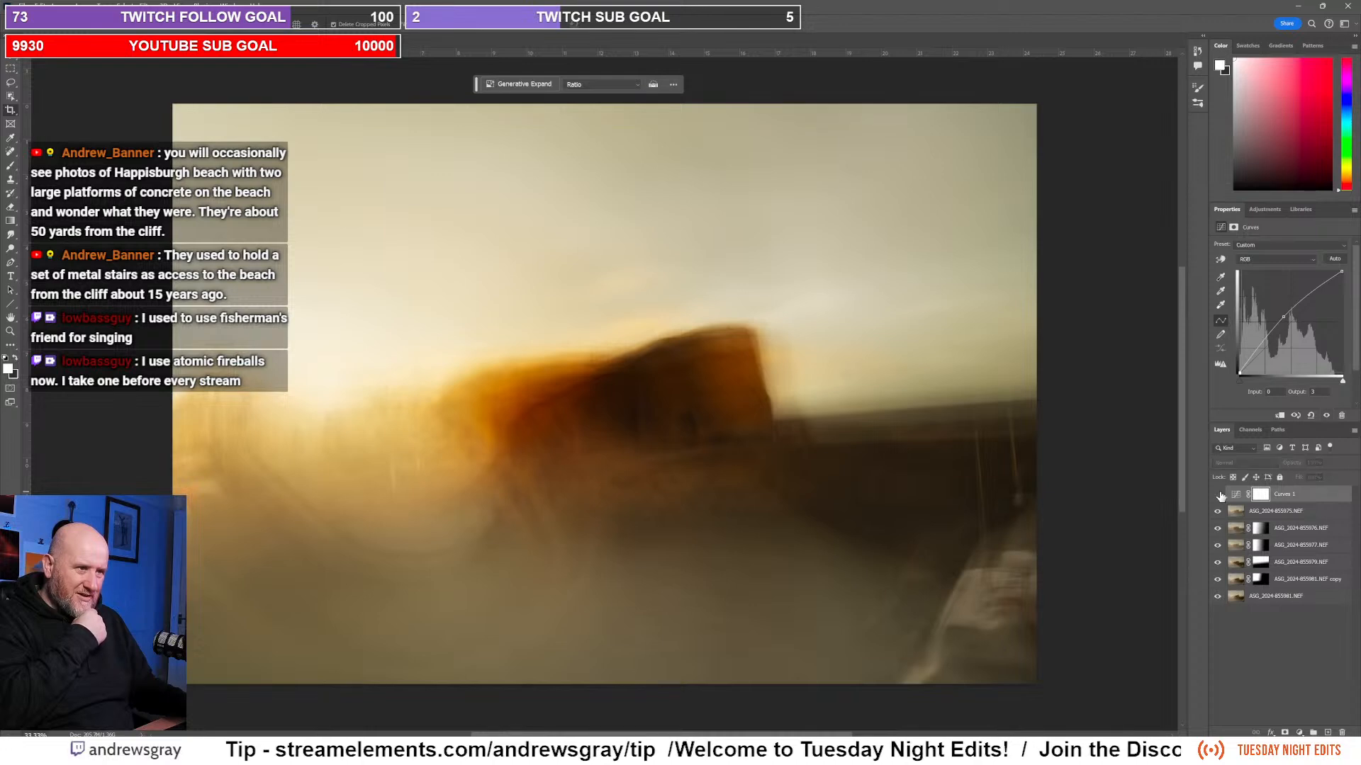
left_click(1218, 495)
left_click(1218, 495)
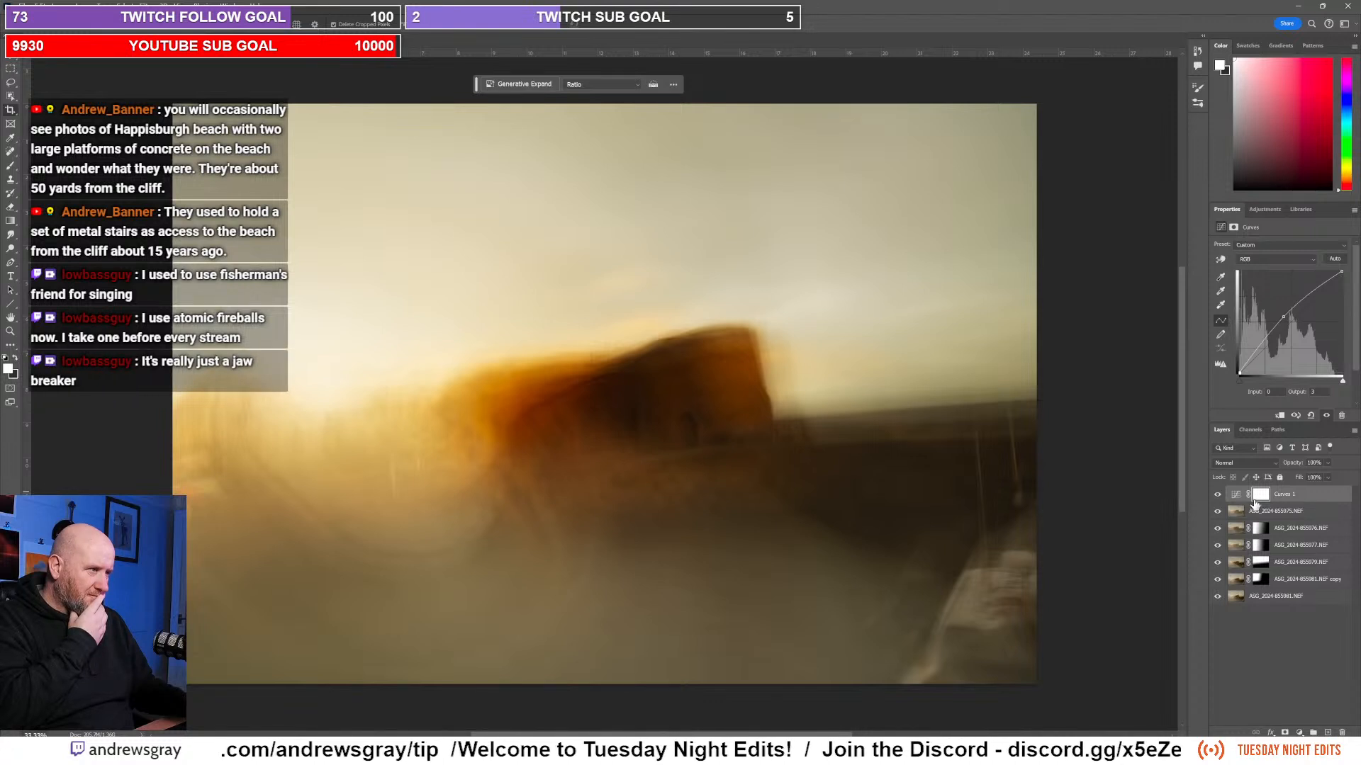
Step: Invert the Curves layer's mask to black, and paint white over the dark central structure with a greatly enlarged brush to reveal the brightening
left_click(1234, 228)
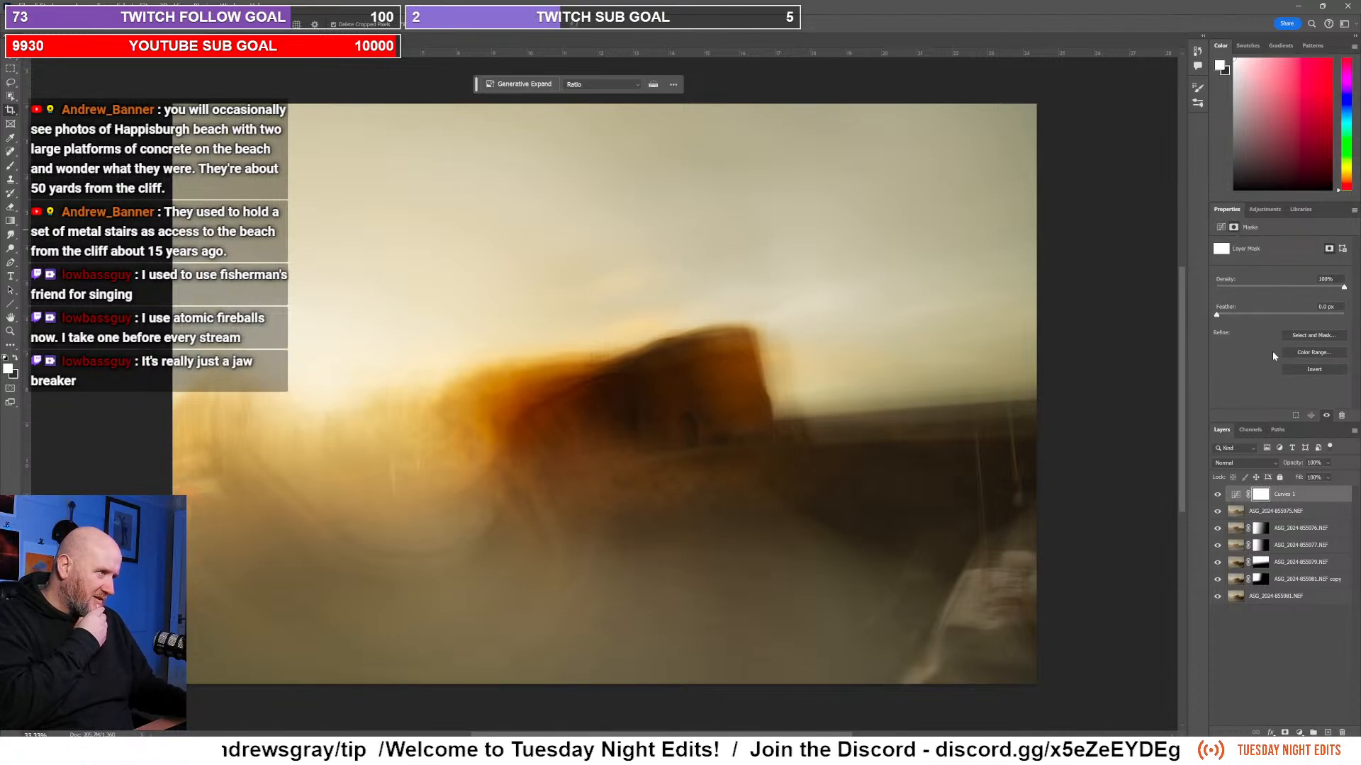
left_click(1301, 368)
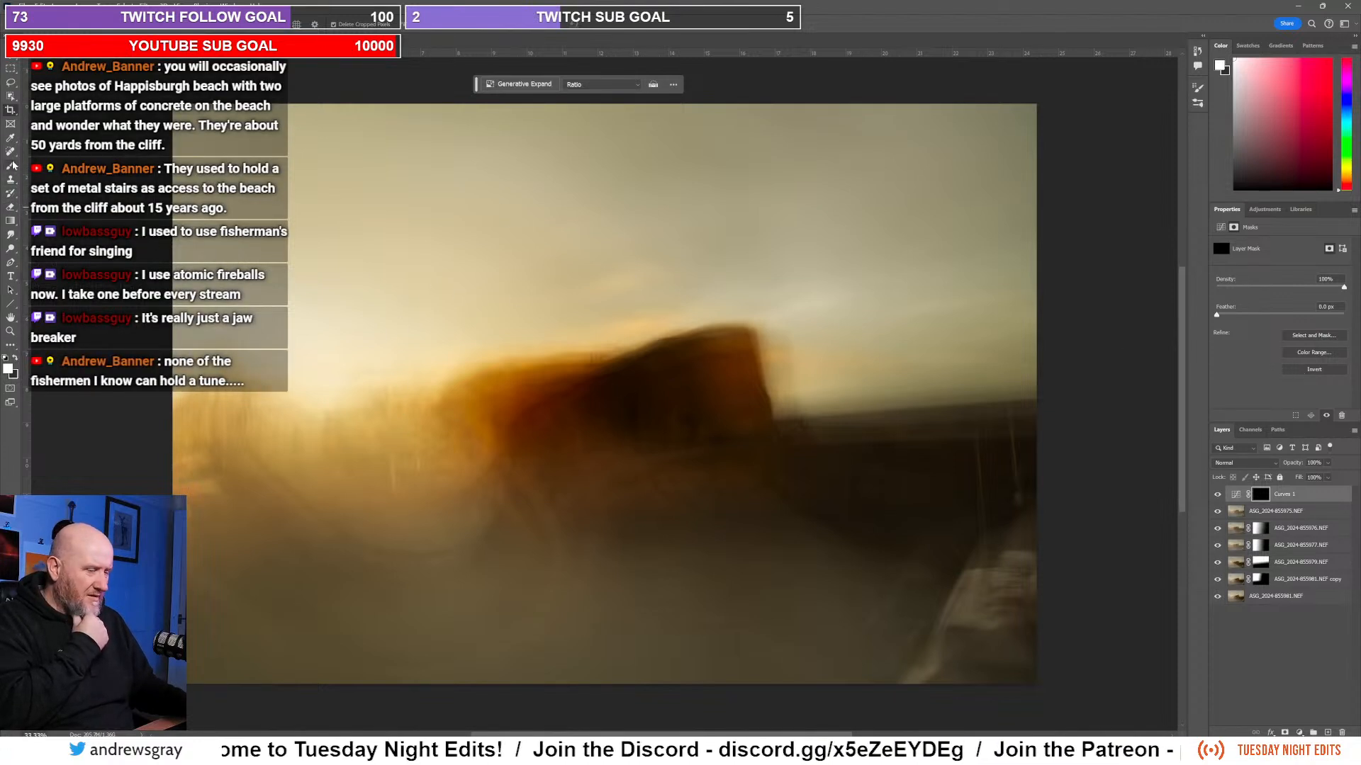
left_click(11, 165)
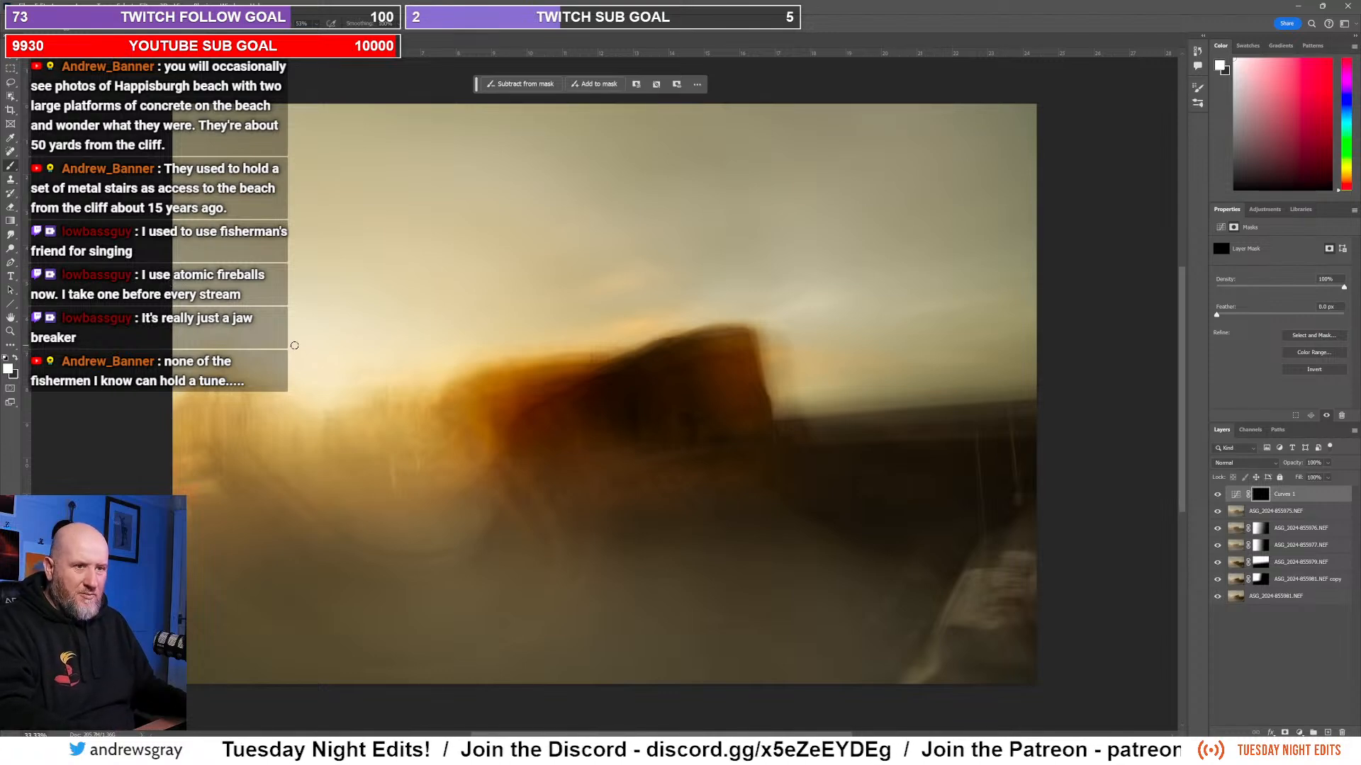
key("bracketright")
key("bracketright")
key("bracketright")
key("bracketright")
key("bracketright")
key("bracketright")
key("bracketright")
key("bracketright")
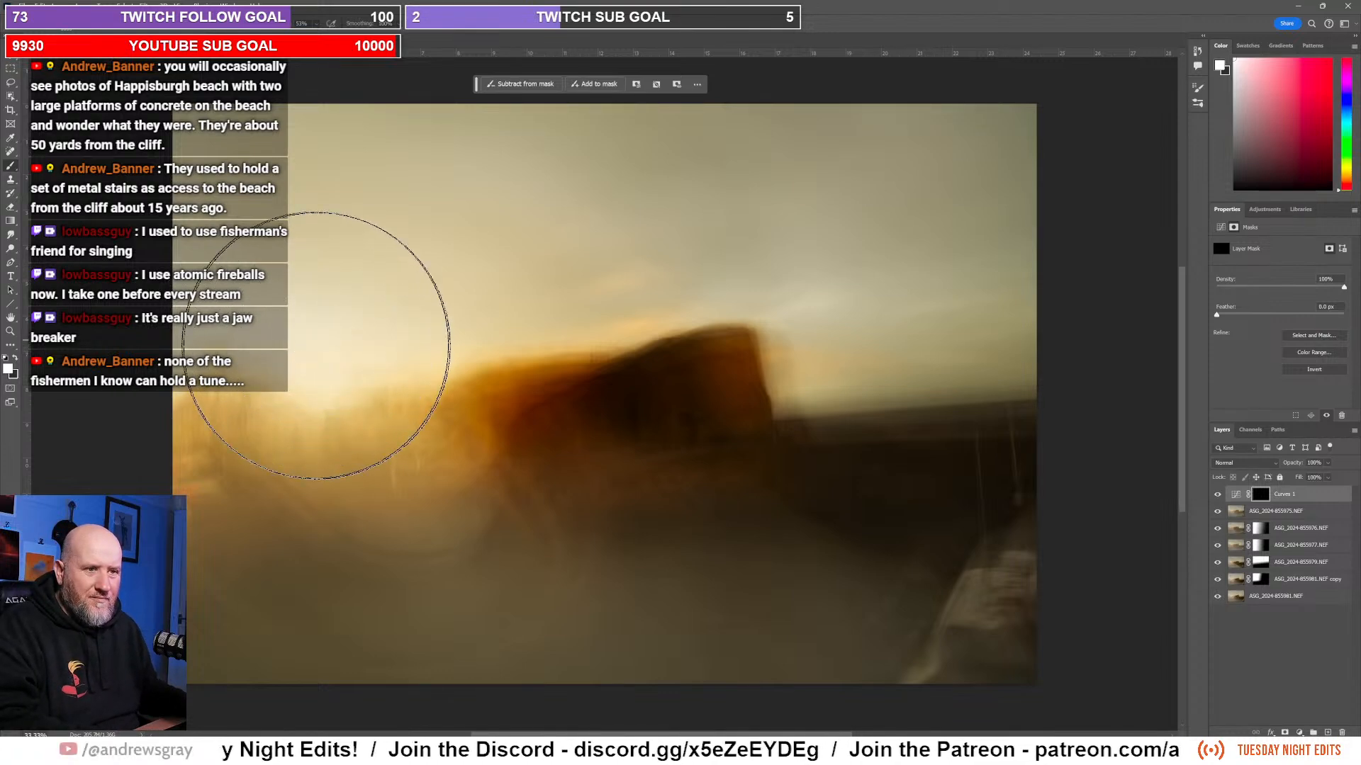
key("bracketright")
key("bracketright")
key("bracketright")
key("bracketright")
key("bracketright")
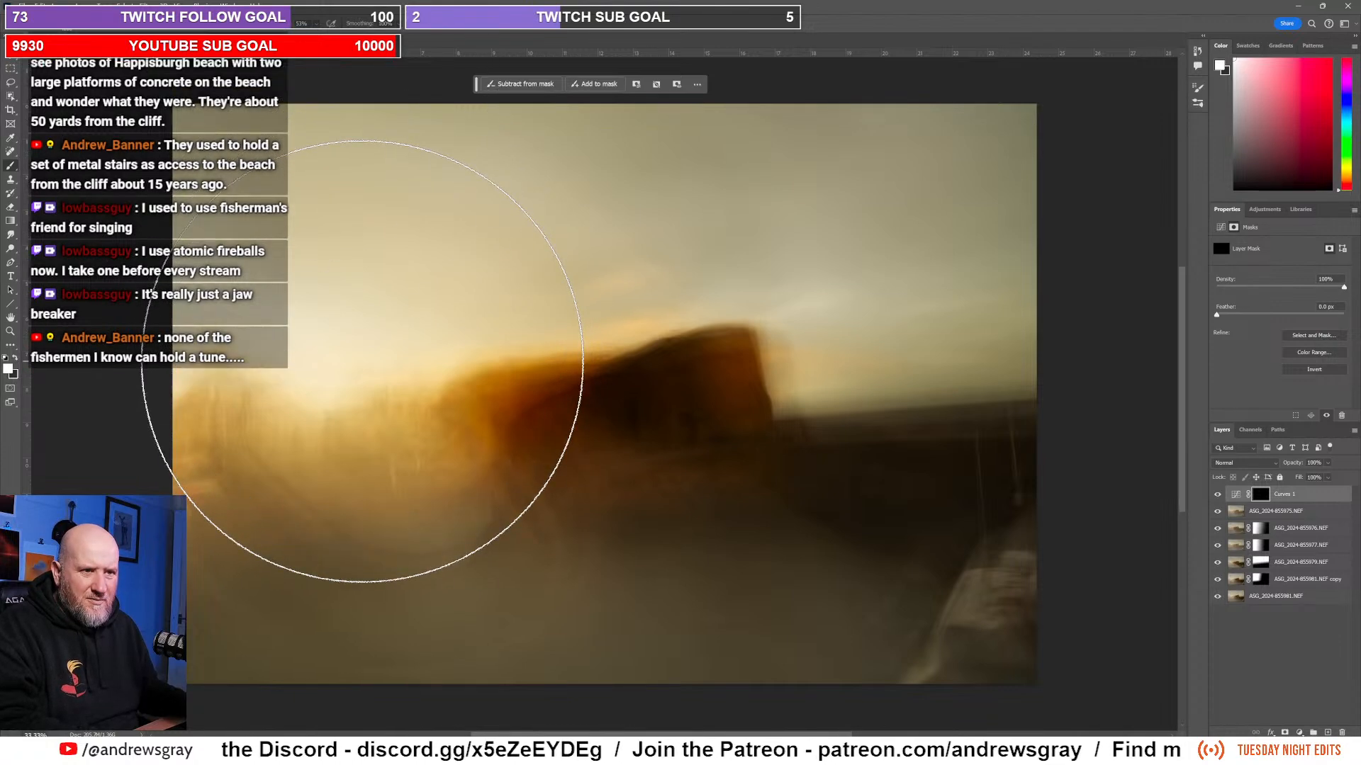
mouse_move(622, 402)
left_mouse_down()
mouse_move(699, 340)
mouse_move(699, 381)
left_mouse_up()
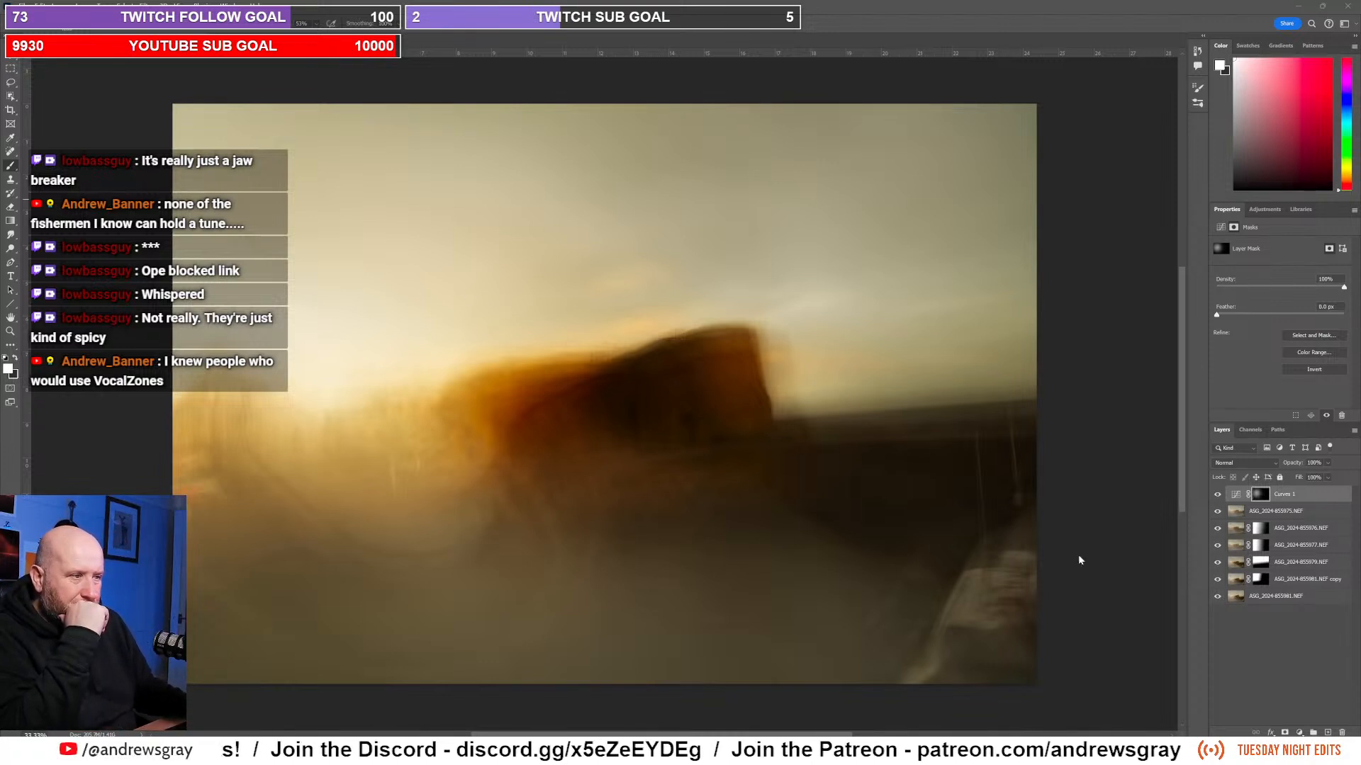
Step: Compare the composite with and without the masked Curves brightening by toggling that layer's visibility
left_click(1218, 494)
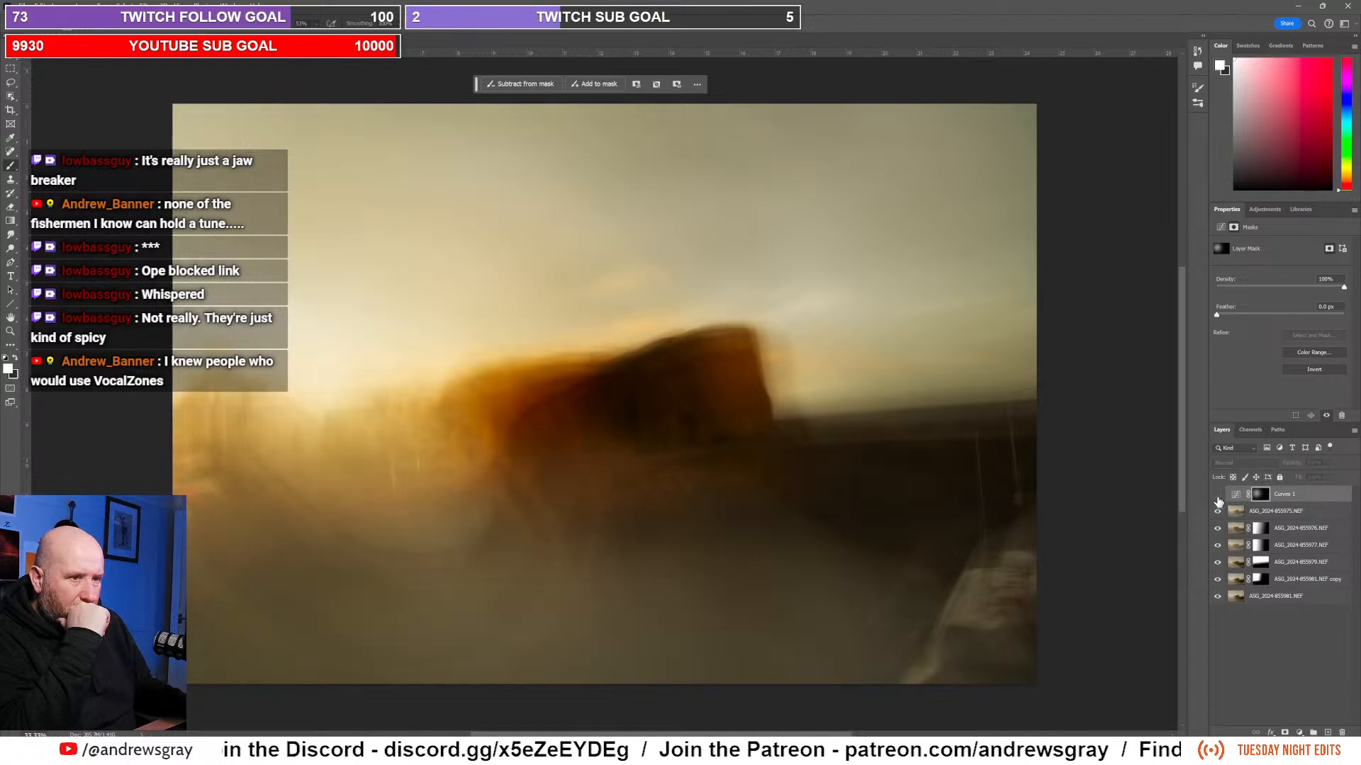
left_click(1217, 496)
left_click(1217, 496)
left_click(1218, 496)
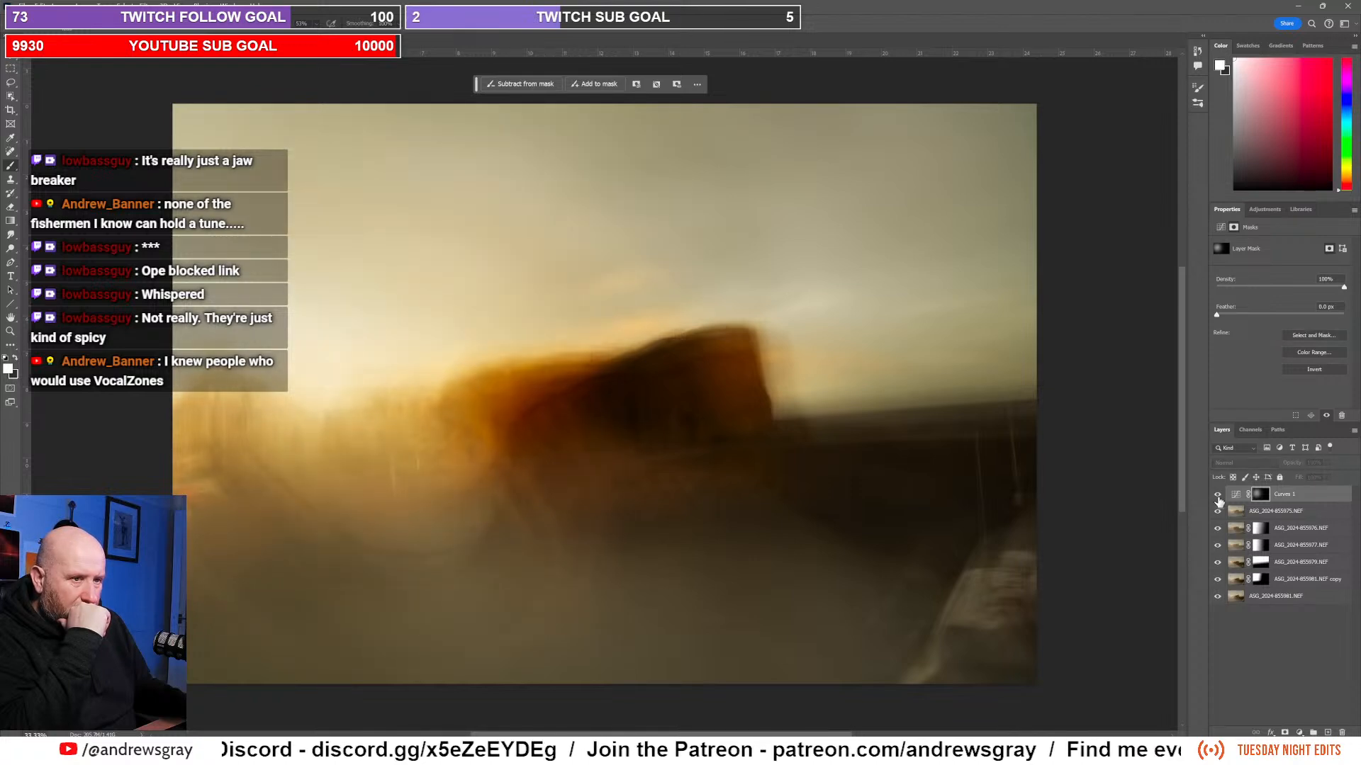
left_click(1217, 496)
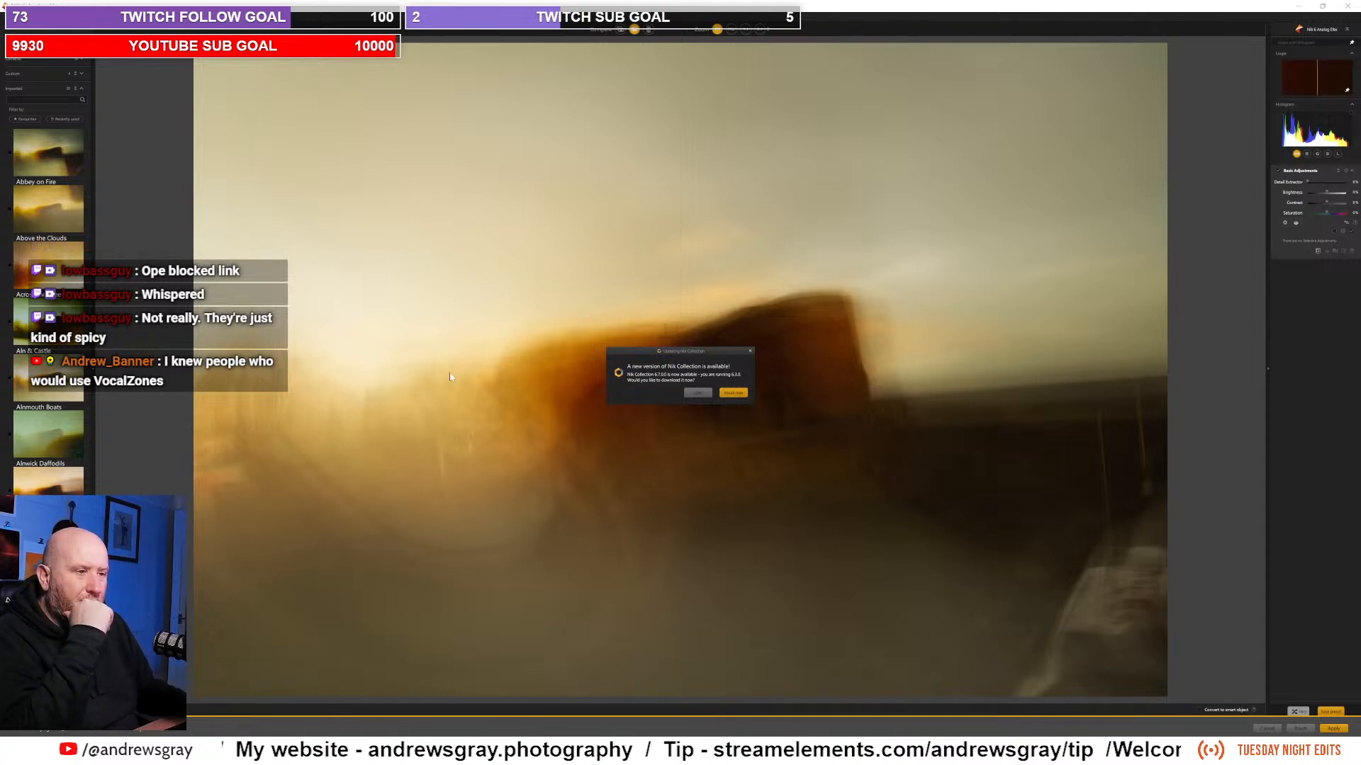
Step: Dismiss the update offer in Nik Analog Efex and look through the imported presets for a warm, textured look
left_click(699, 394)
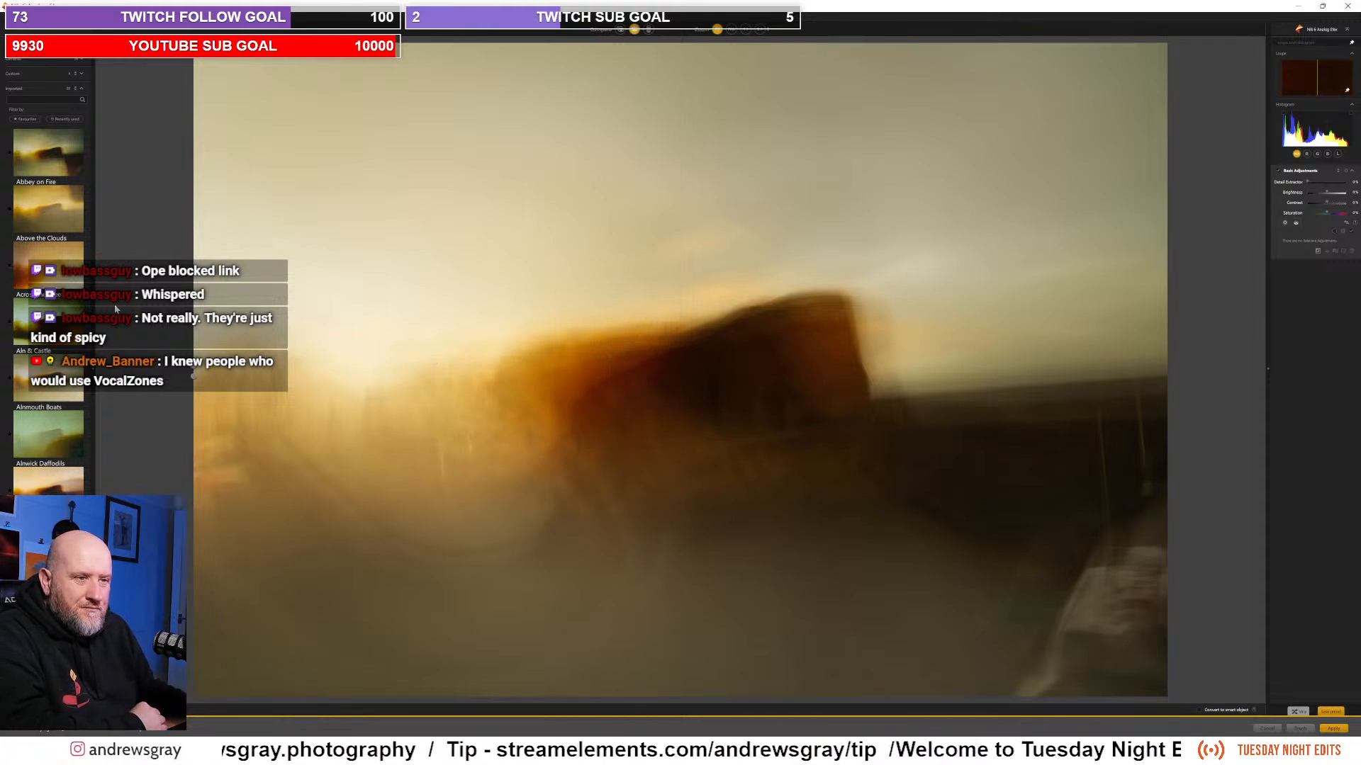
scroll(67, 195, "down", 10)
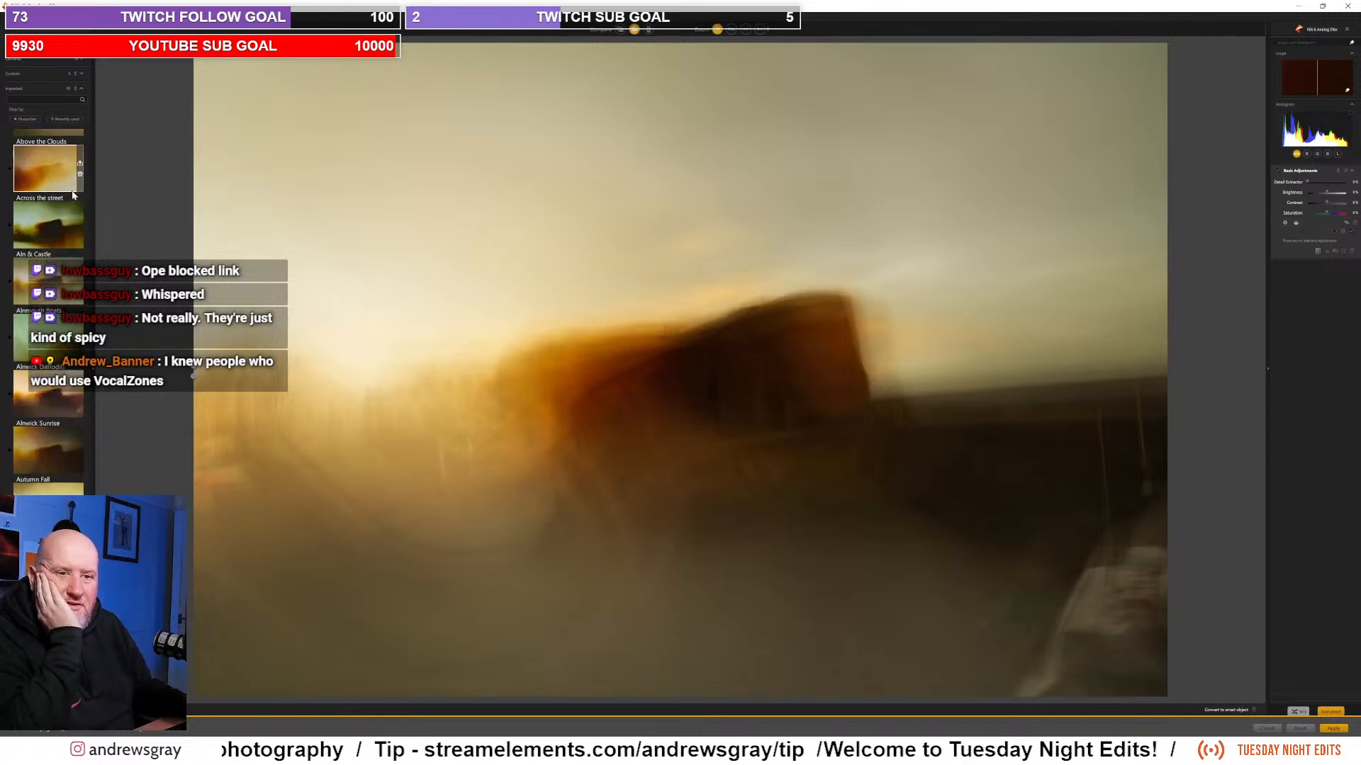
scroll(73, 195, "down", 4)
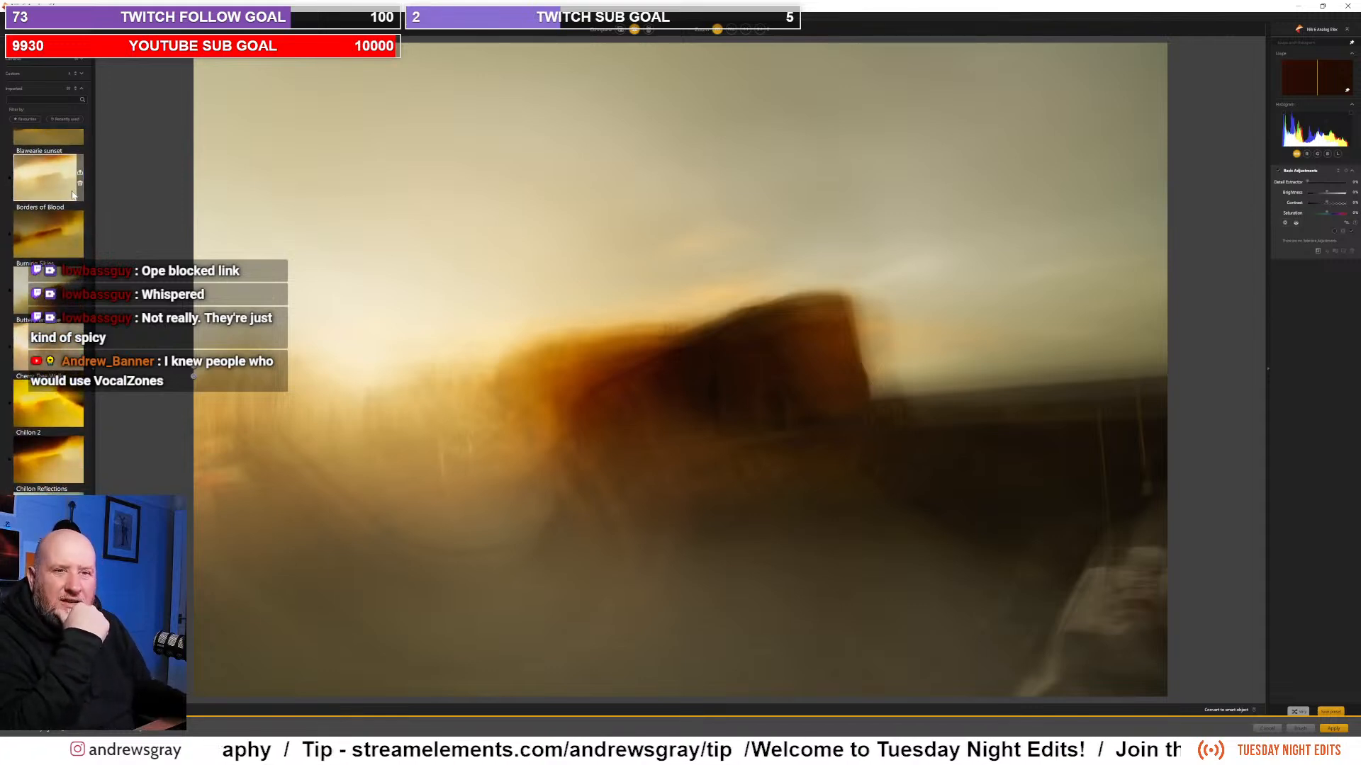
scroll(73, 195, "down", 6)
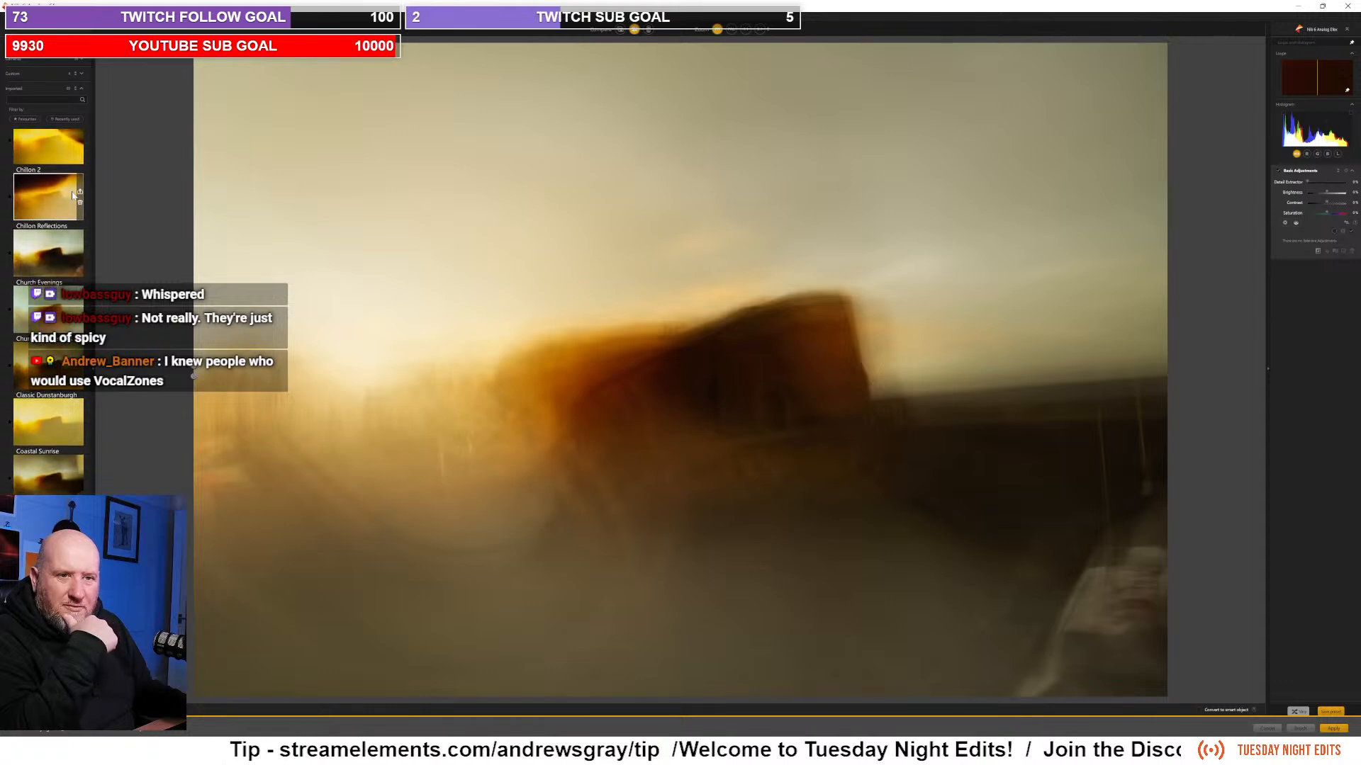
scroll(73, 197, "down", 8)
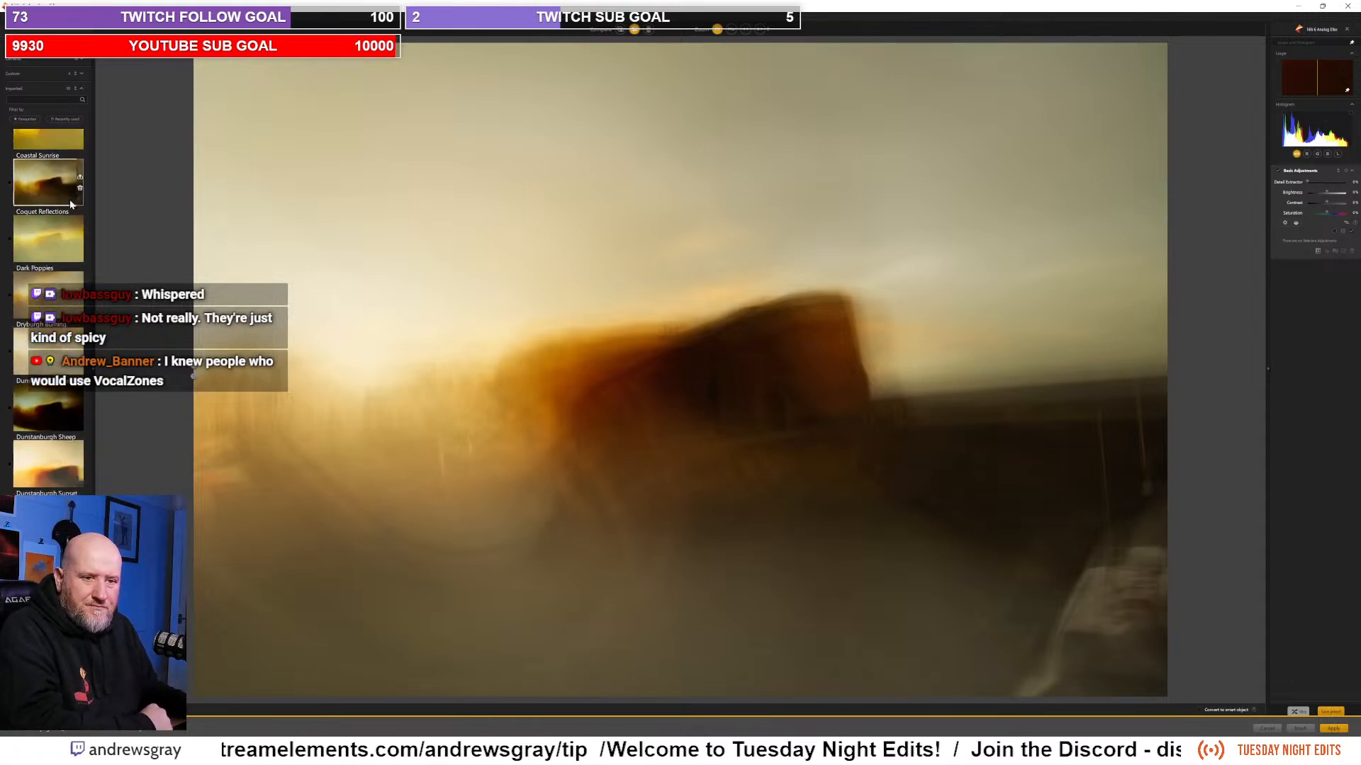
scroll(70, 204, "down", 5)
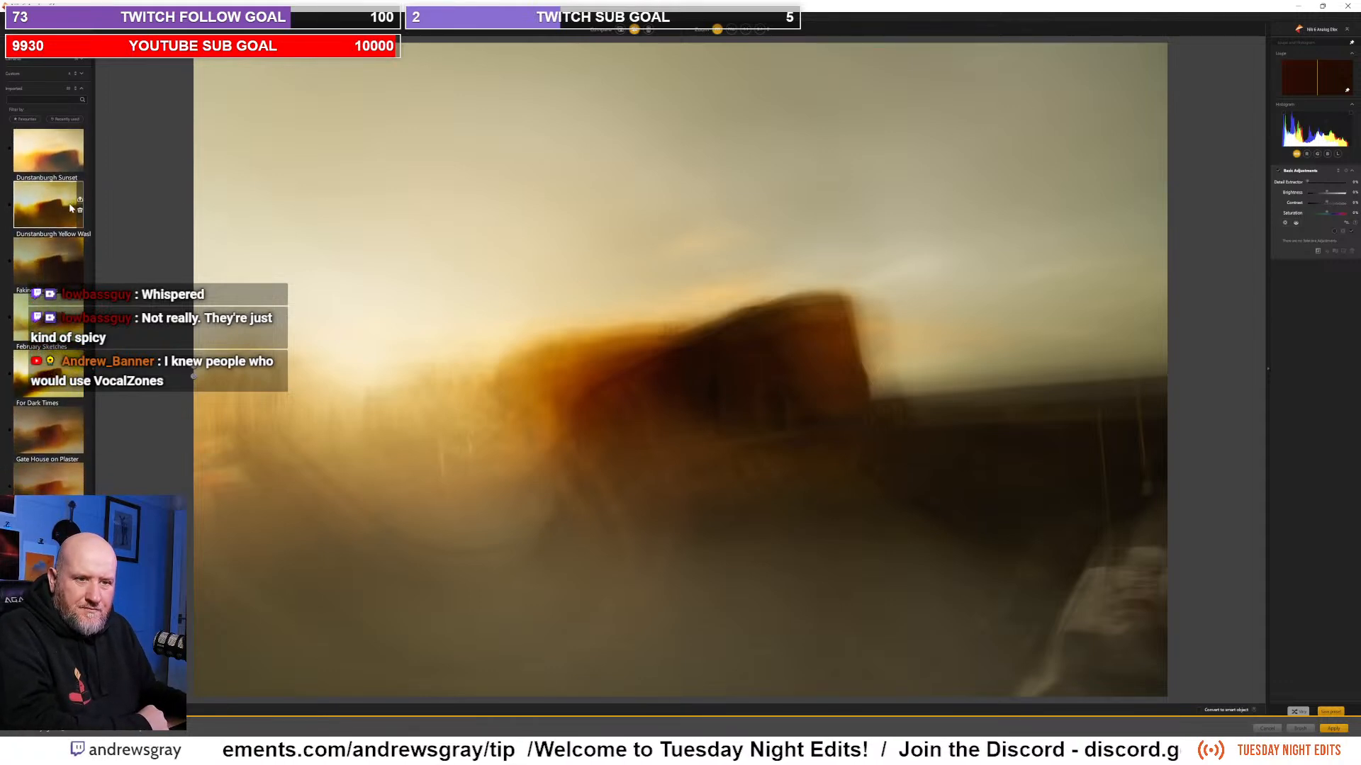
scroll(71, 208, "down", 1)
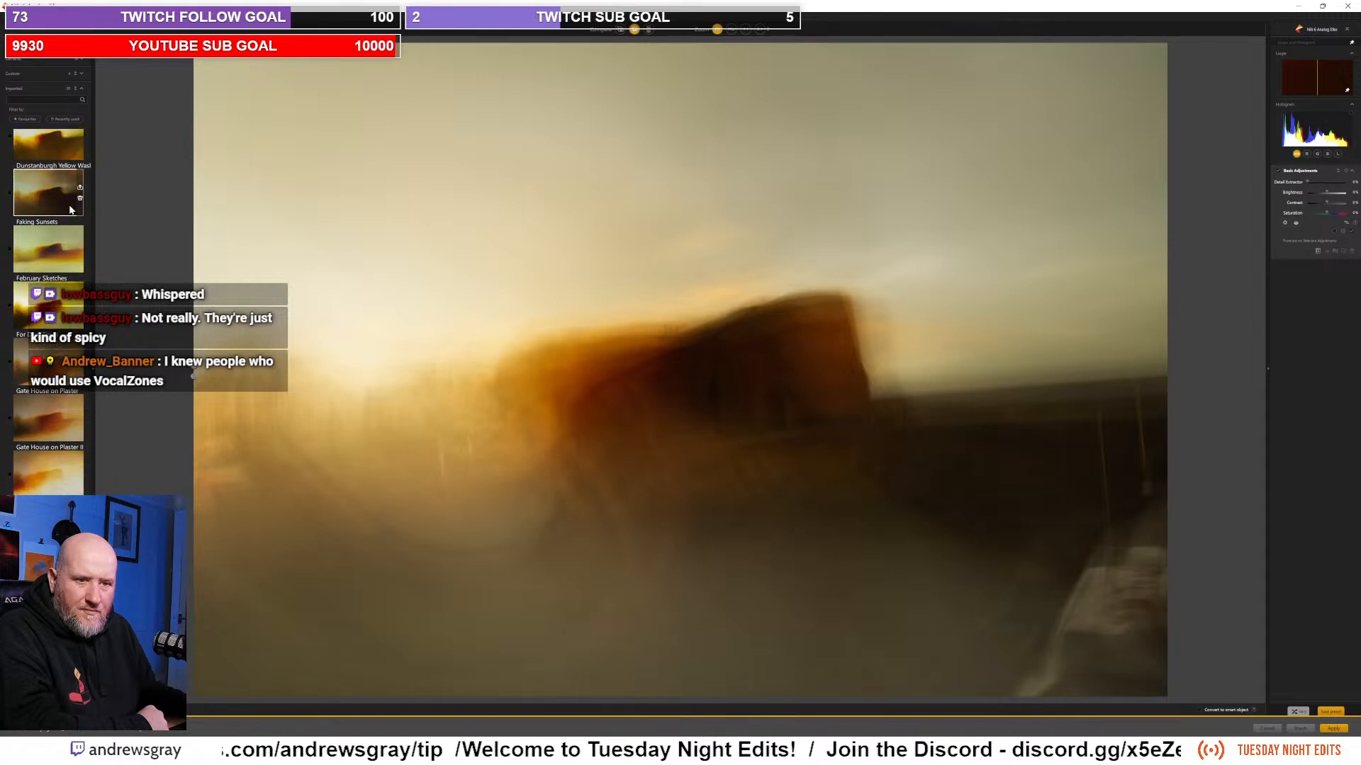
scroll(70, 209, "down", 1)
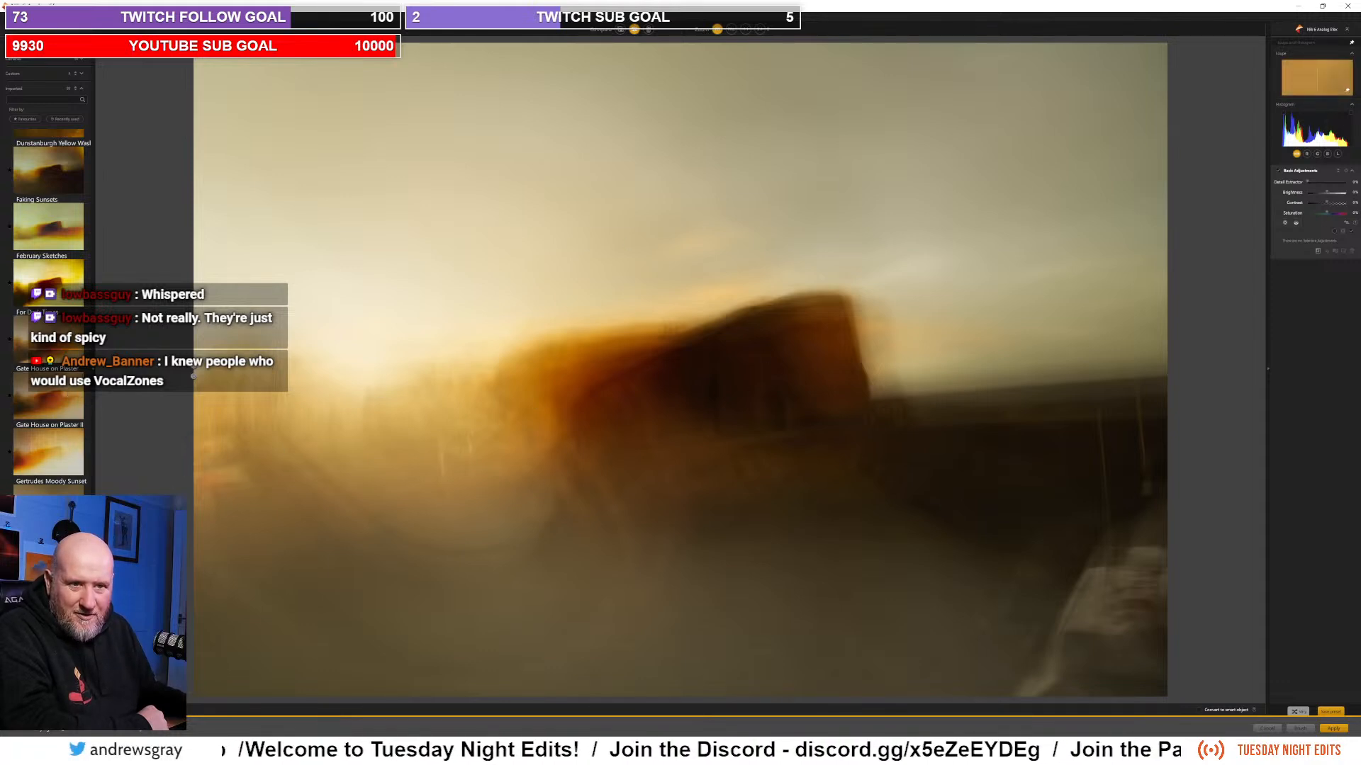
scroll(55, 402, "down", 3)
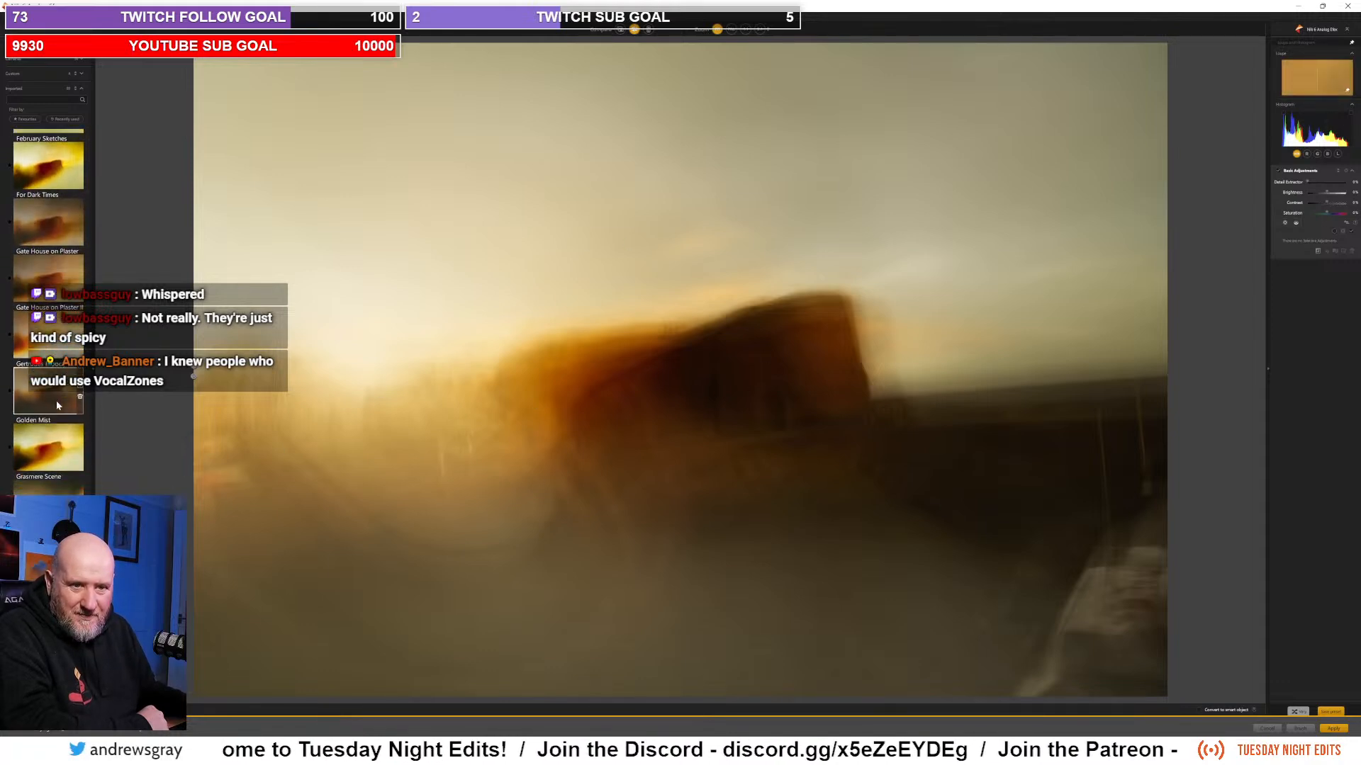
scroll(56, 402, "down", 10)
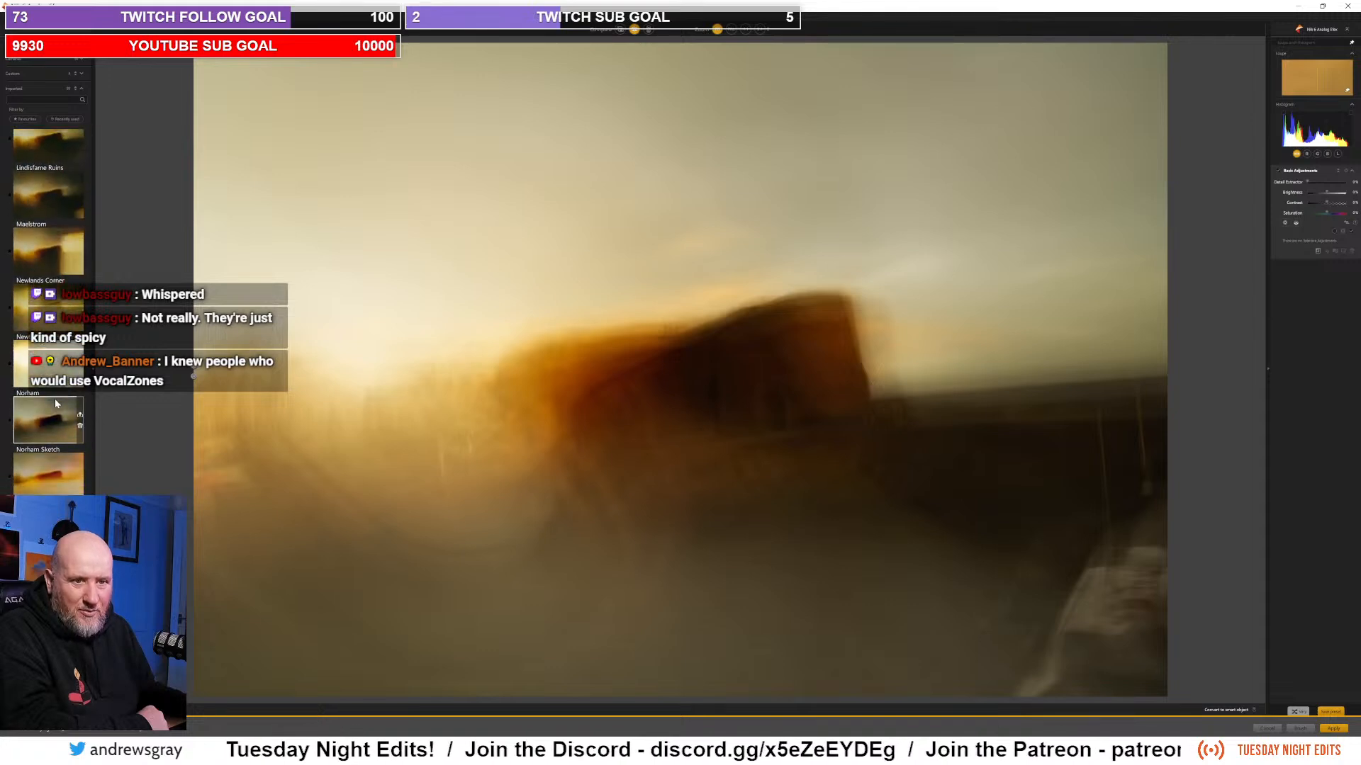
scroll(53, 398, "down", 4)
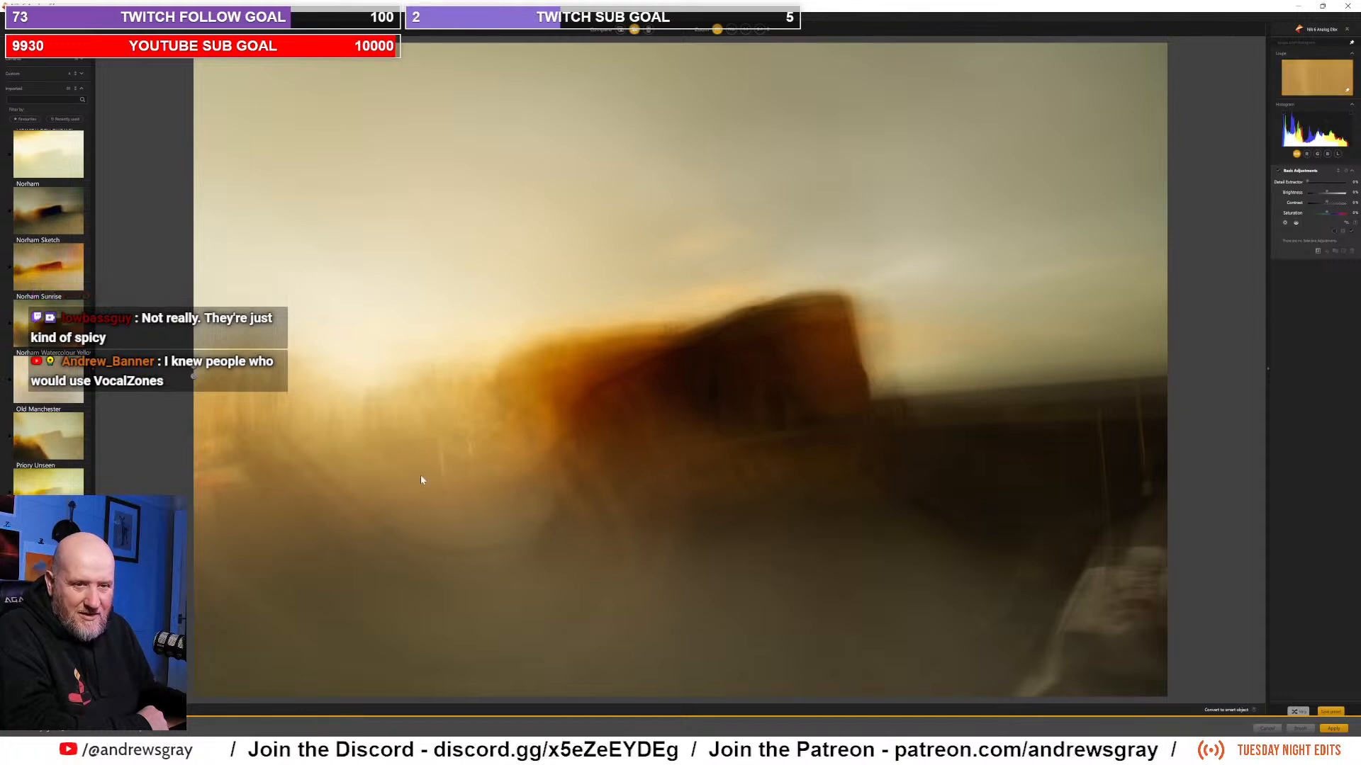
scroll(62, 329, "down", 3)
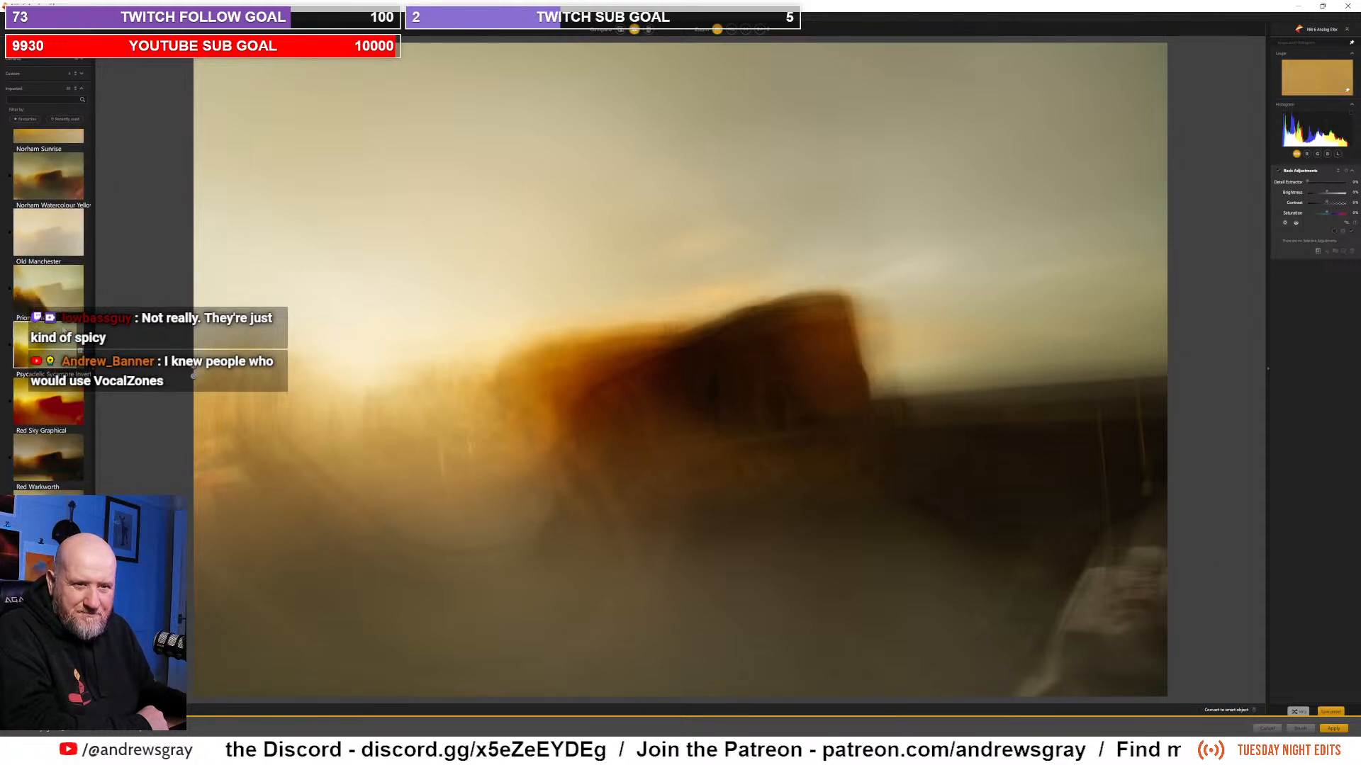
scroll(62, 330, "down", 2)
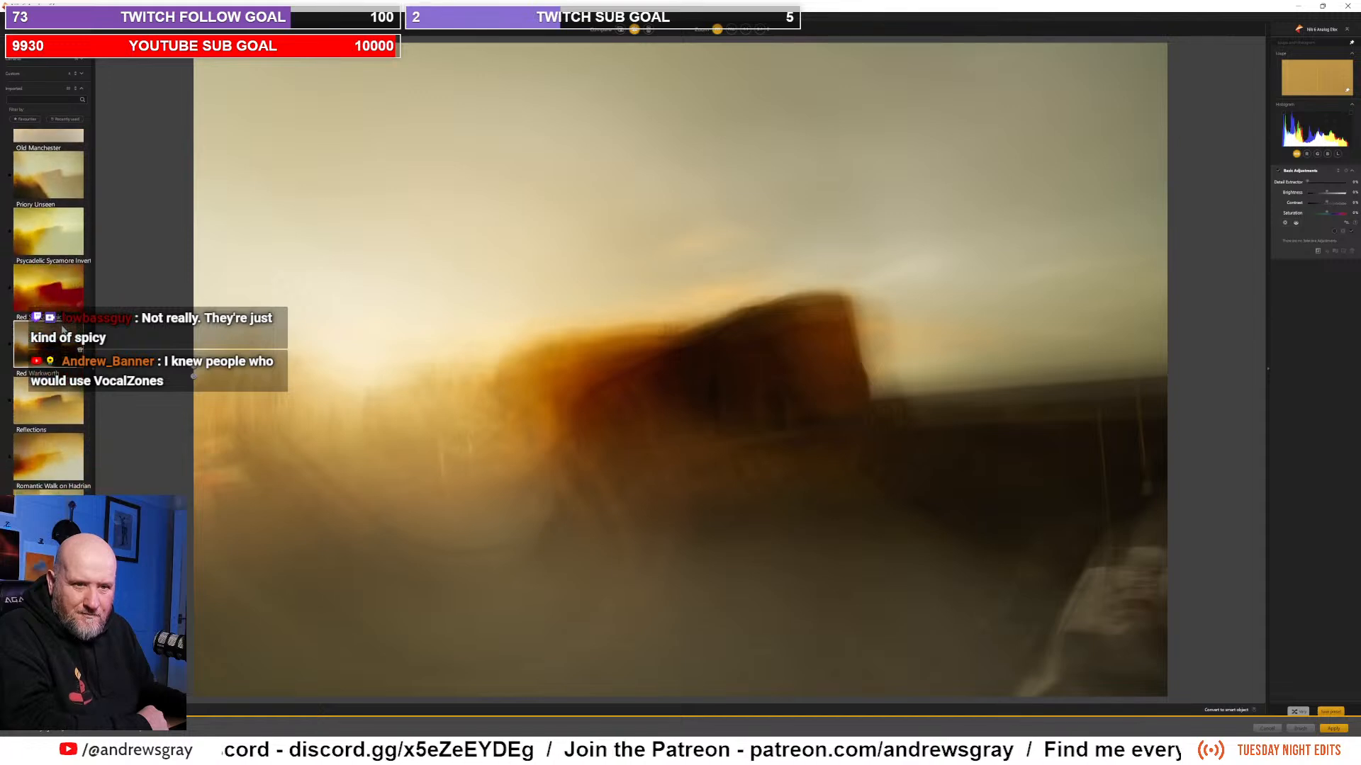
scroll(62, 328, "down", 4)
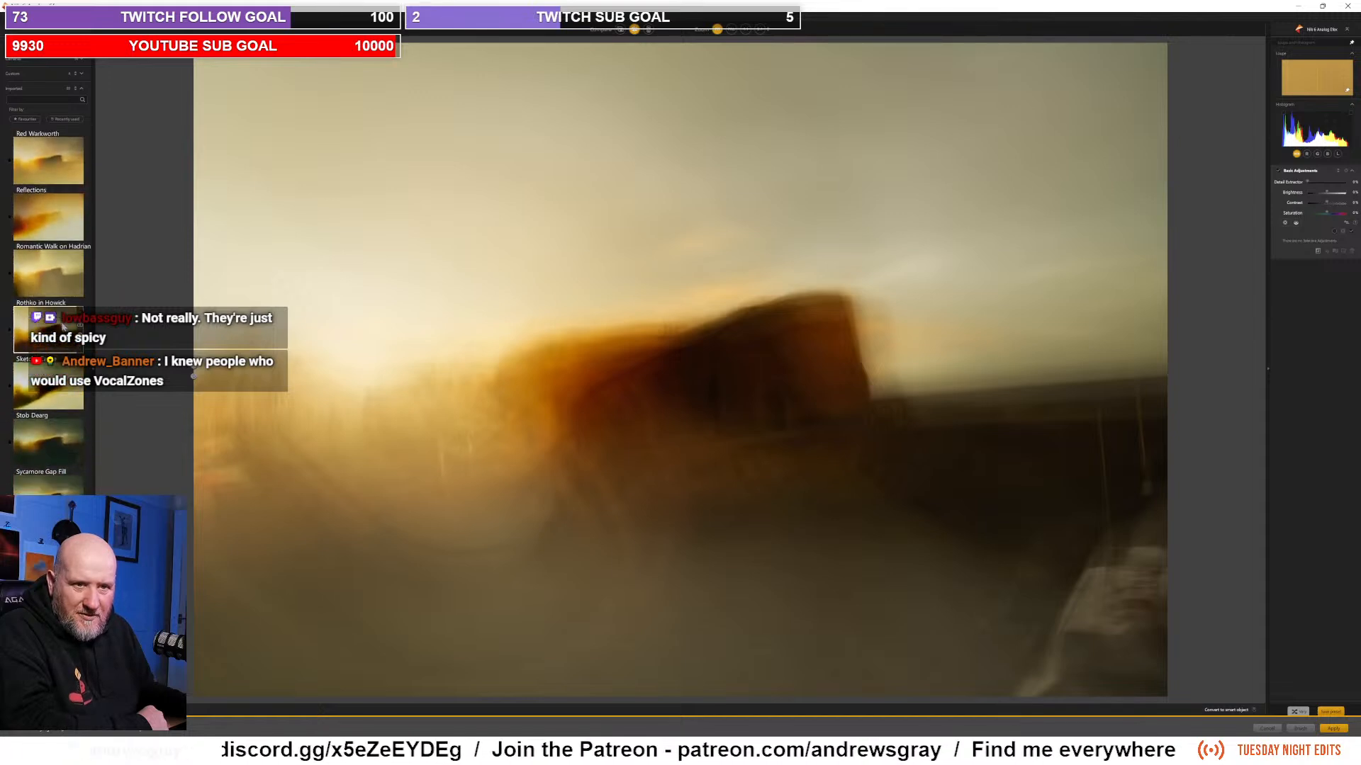
scroll(62, 326, "down", 8)
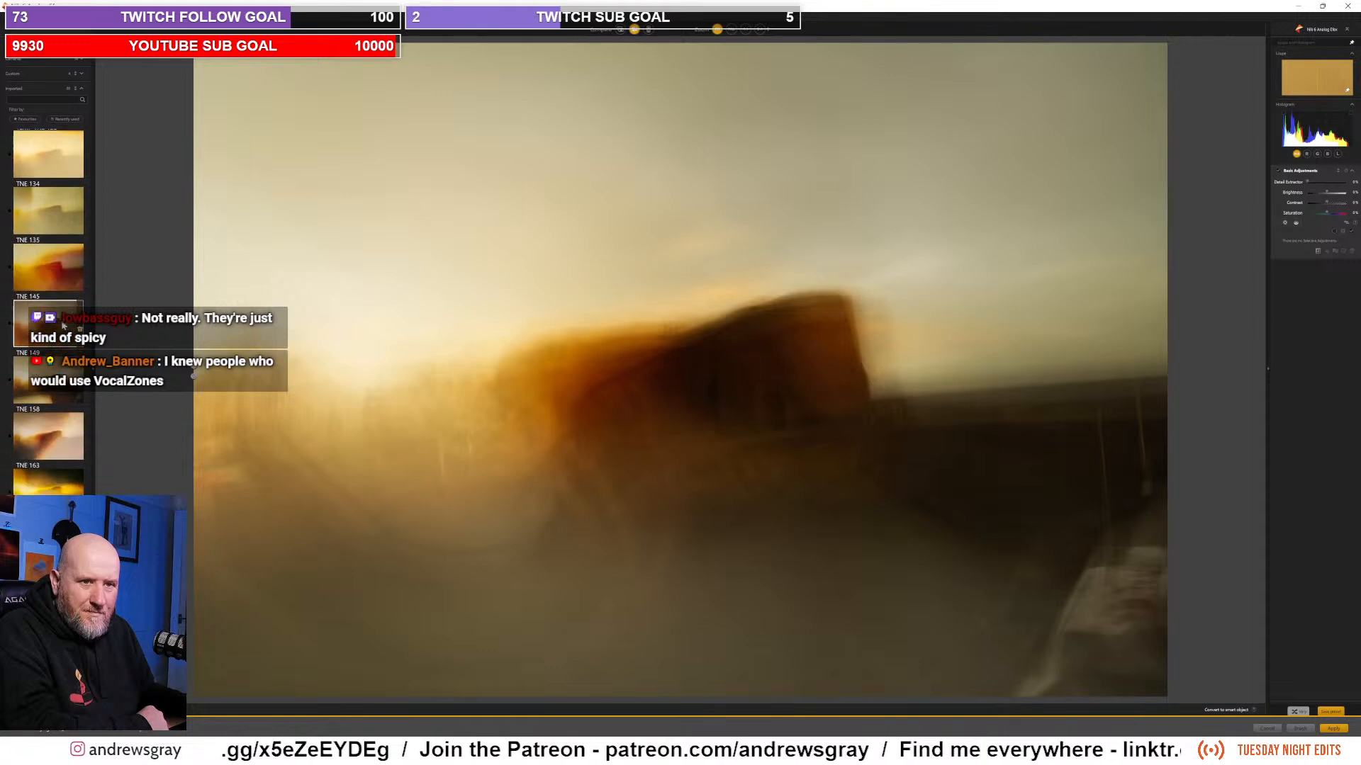
scroll(63, 324, "down", 8)
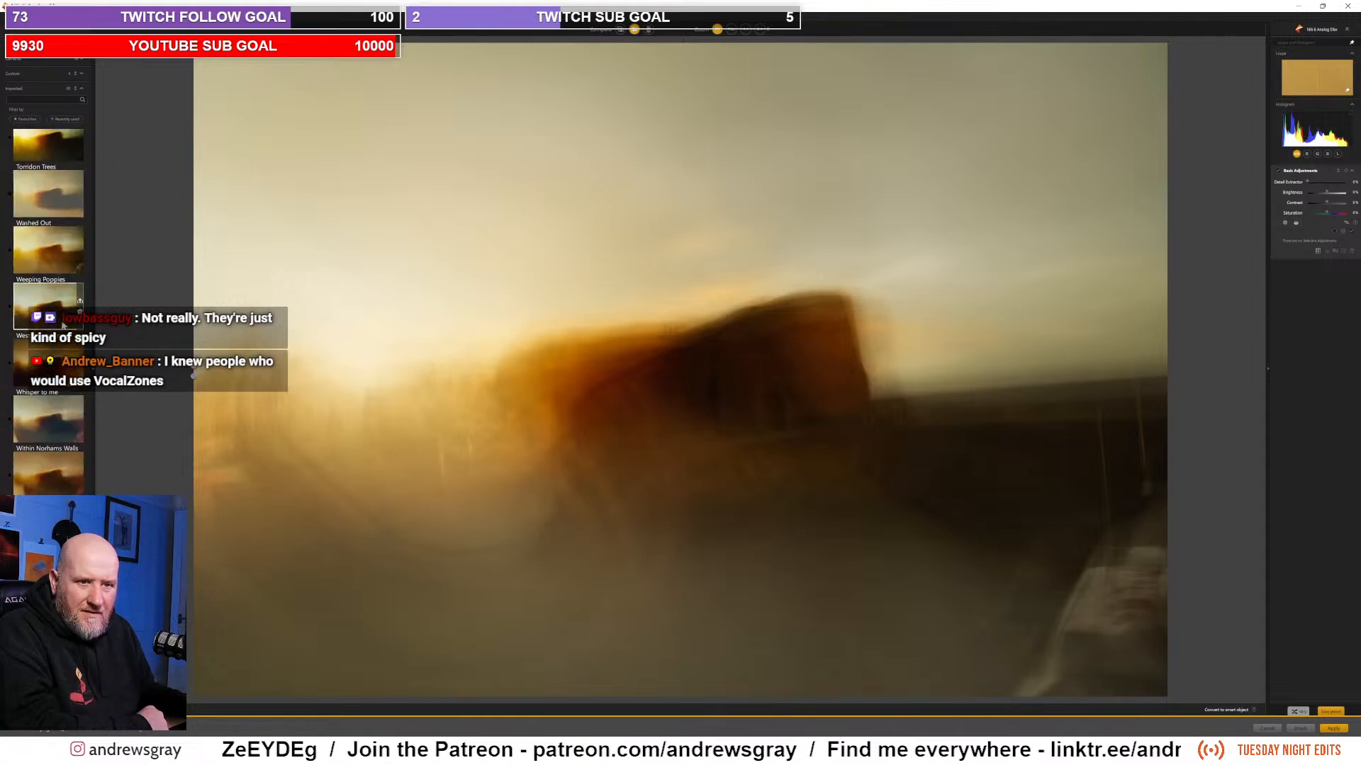
scroll(63, 325, "up", 1)
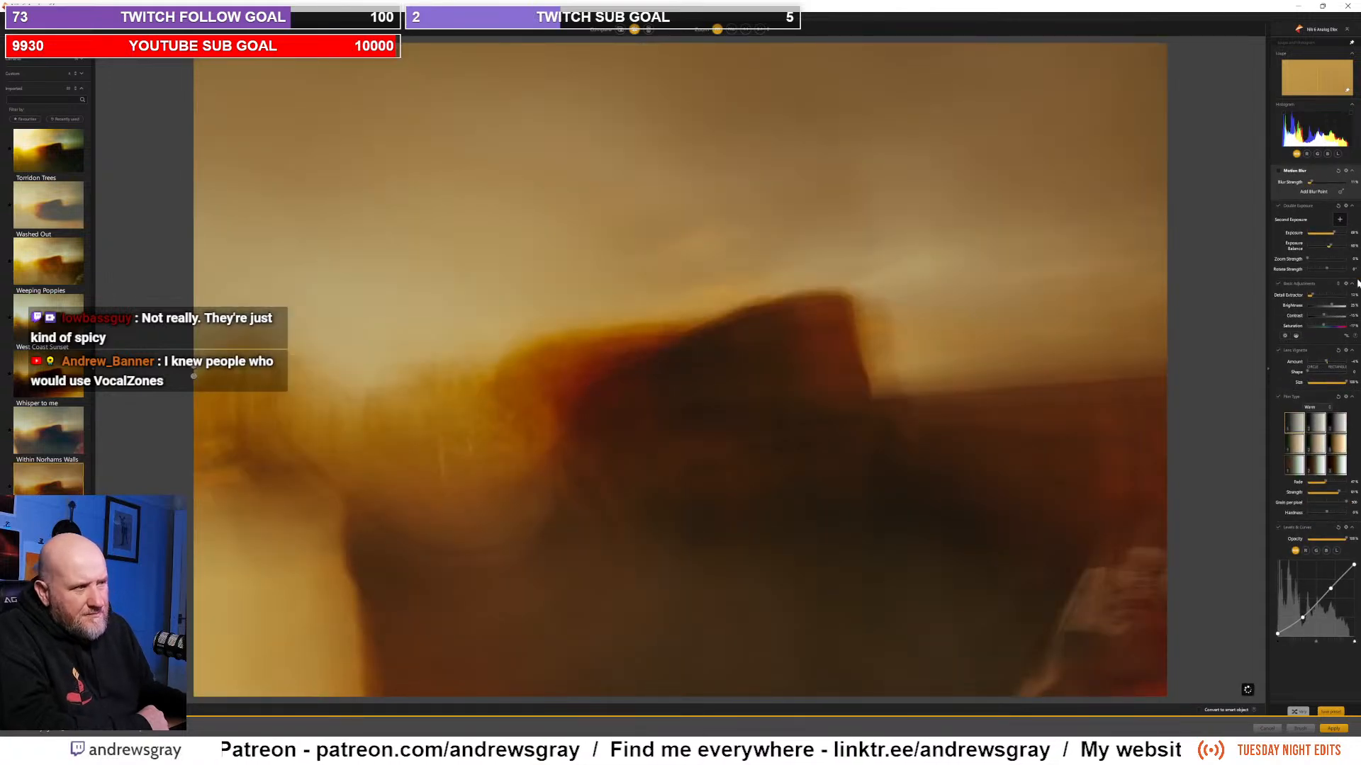
Step: Try repositioning and levelling the preset's second exposure over the dark central structure, and undo the last change
left_click(1295, 236)
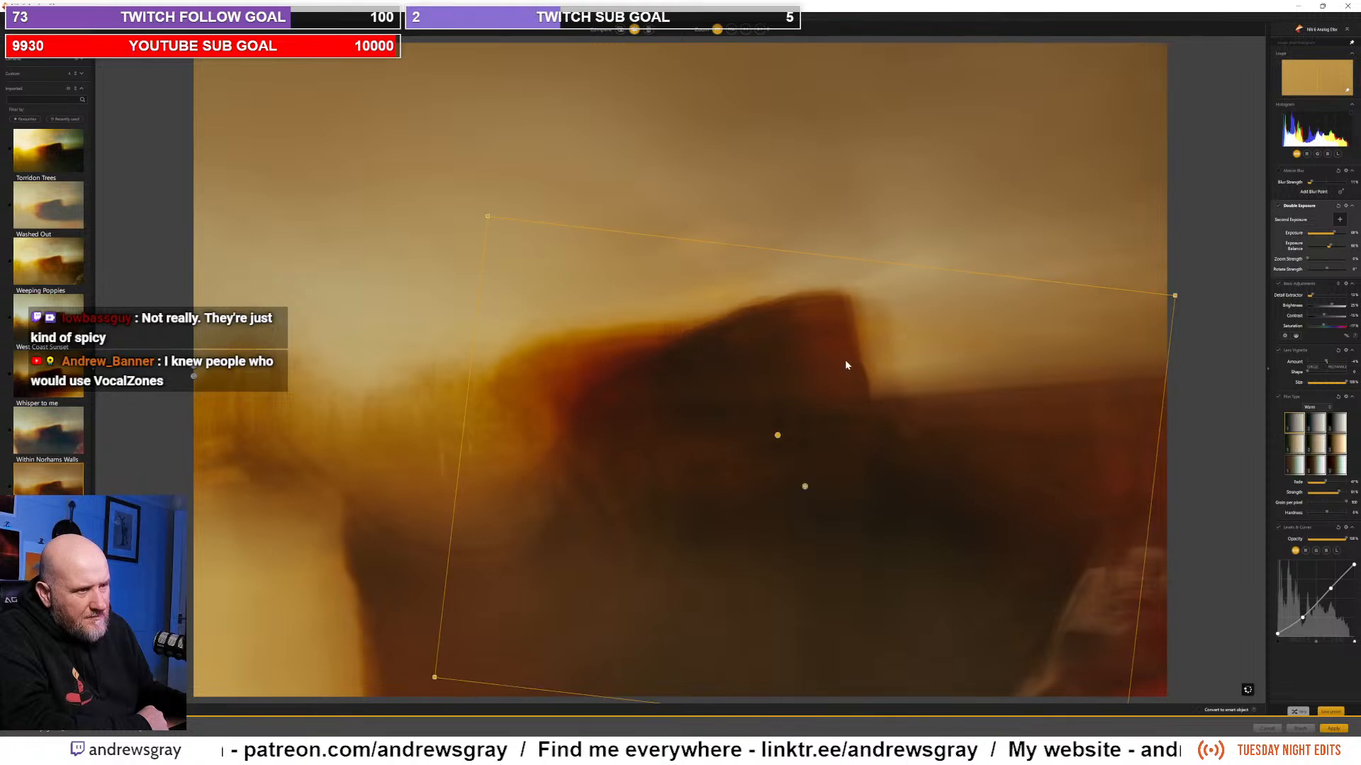
left_click_drag(806, 482, 620, 378)
left_click_drag(503, 349, 394, 325)
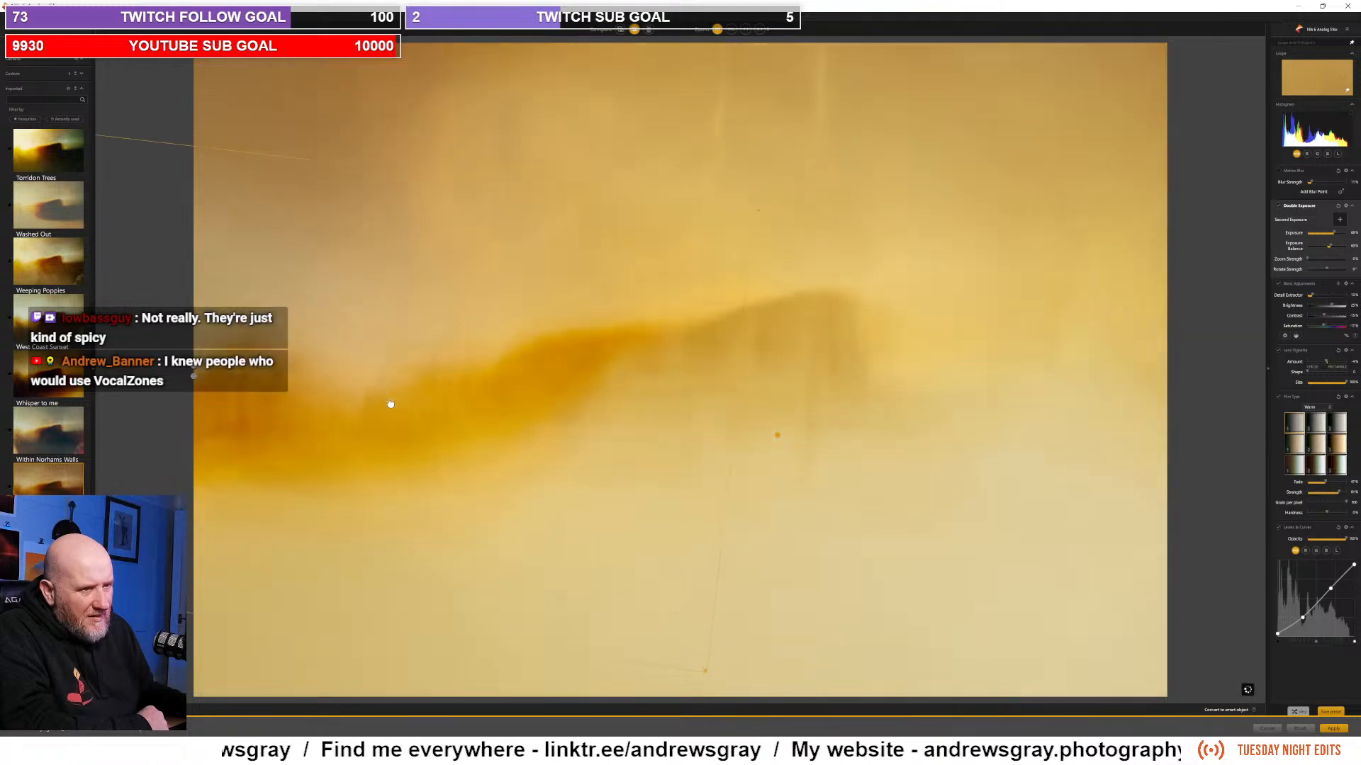
left_click_drag(392, 406, 420, 412)
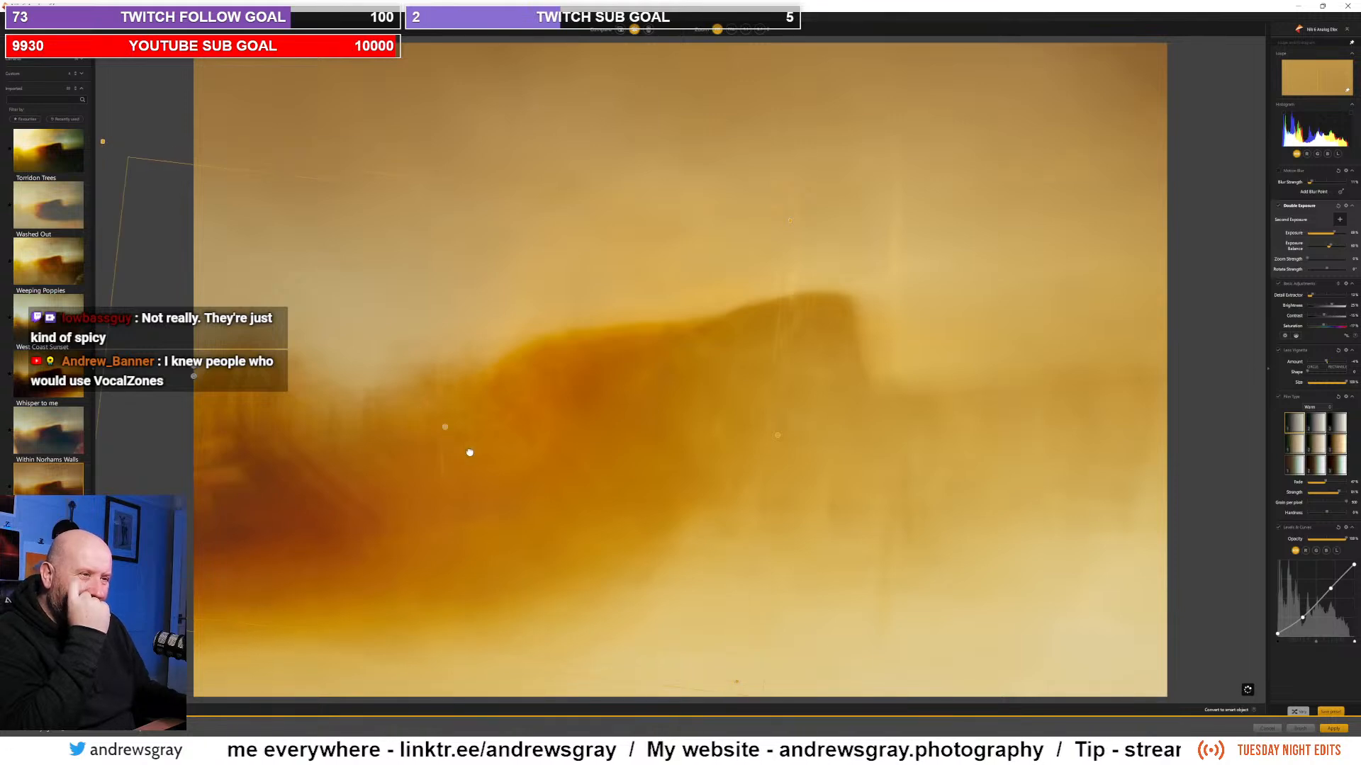
left_click_drag(727, 482, 659, 399)
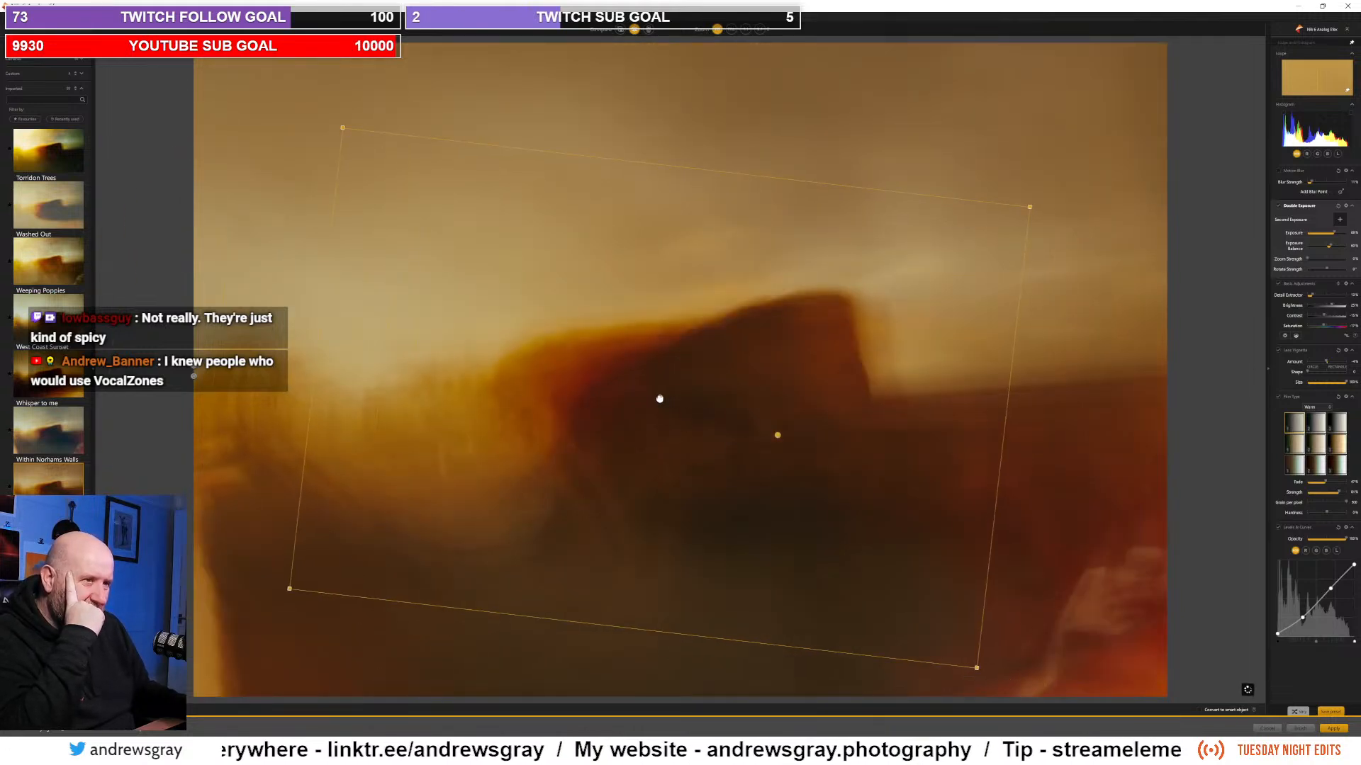
left_click_drag(1071, 182, 1072, 457)
left_click_drag(656, 174, 501, 504)
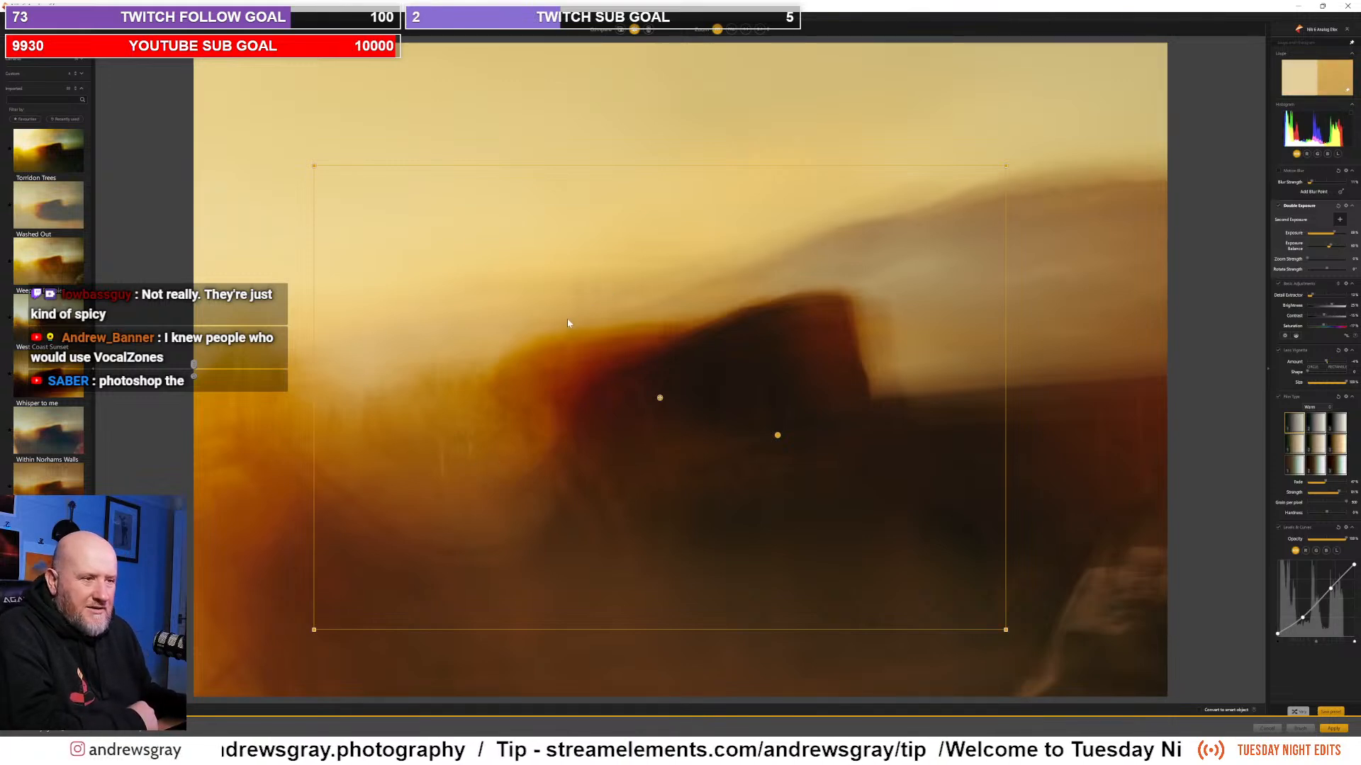
left_click_drag(660, 399, 754, 399)
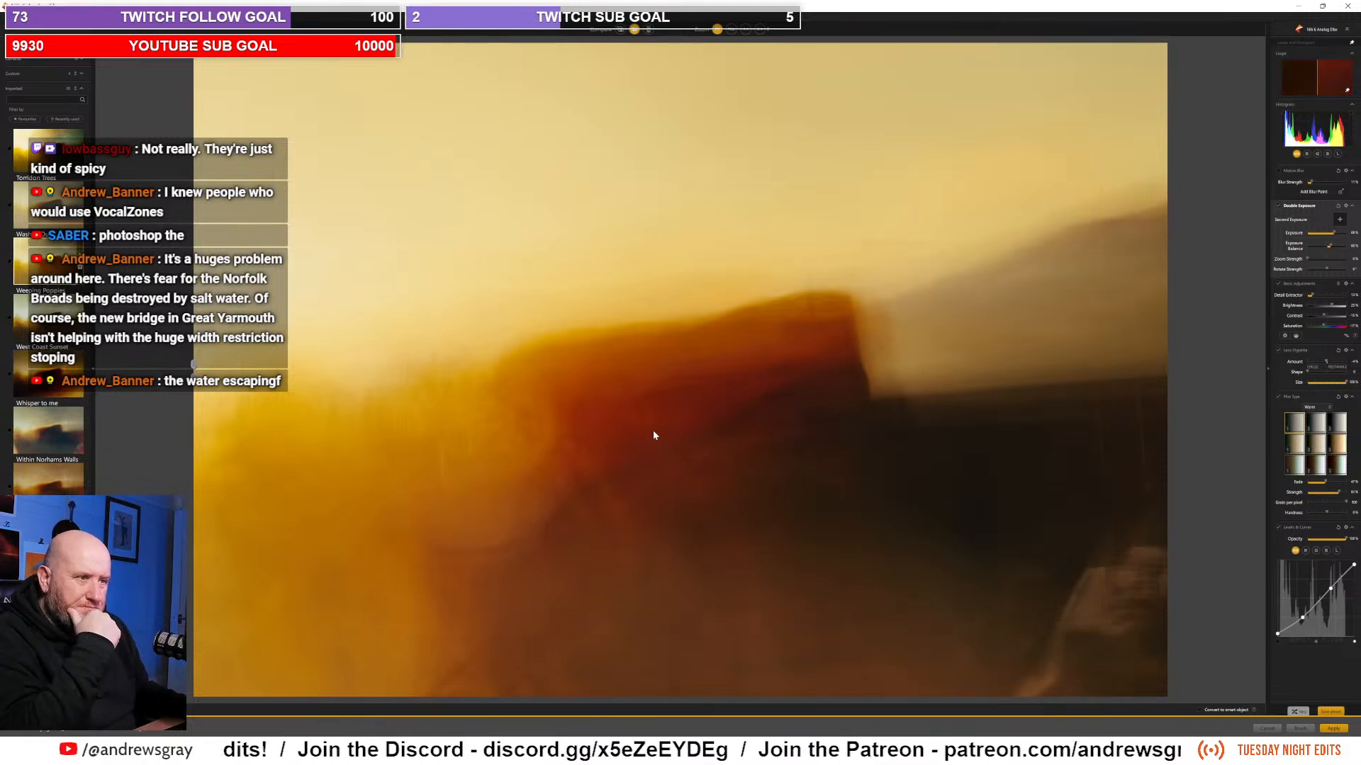
key("ctrl+z")
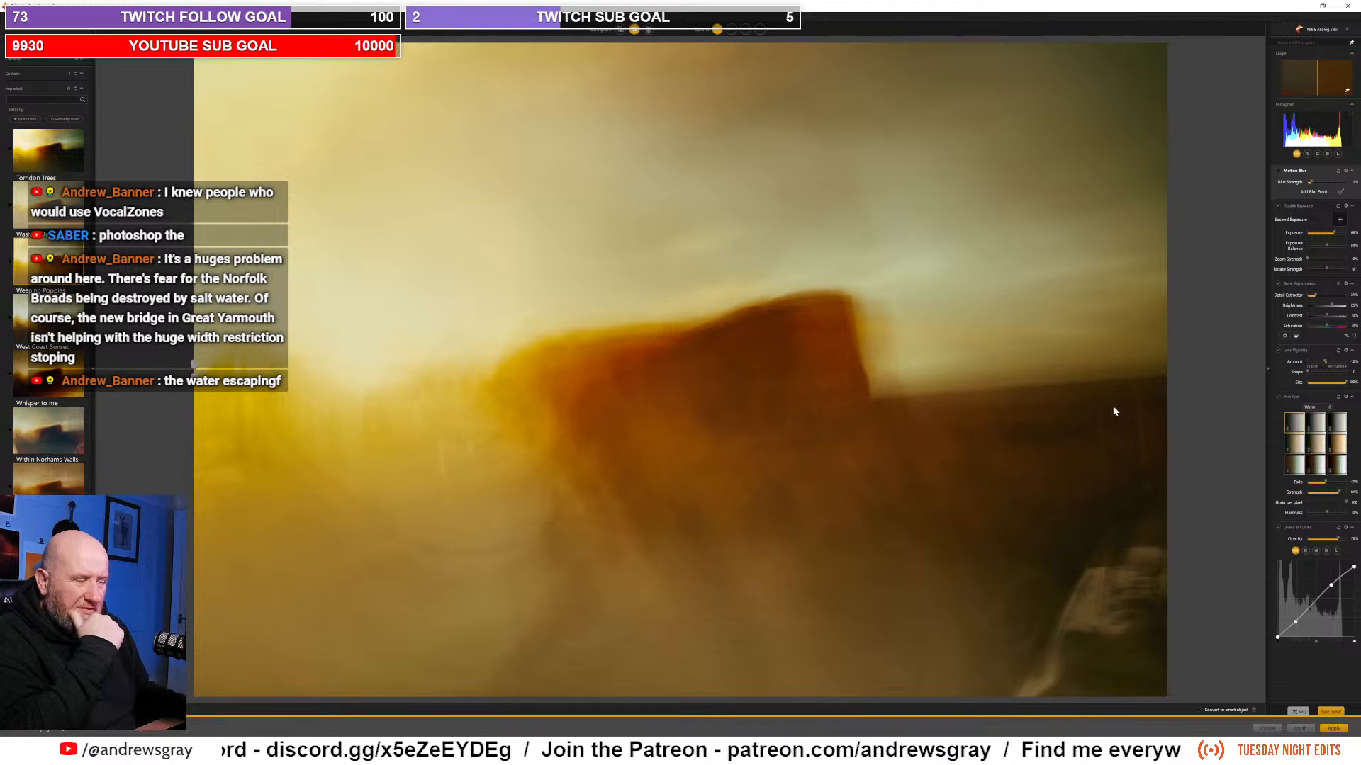
Step: Move the Double Exposure's second image down to the middle of the photo and enlarge its frame
left_click(1298, 205)
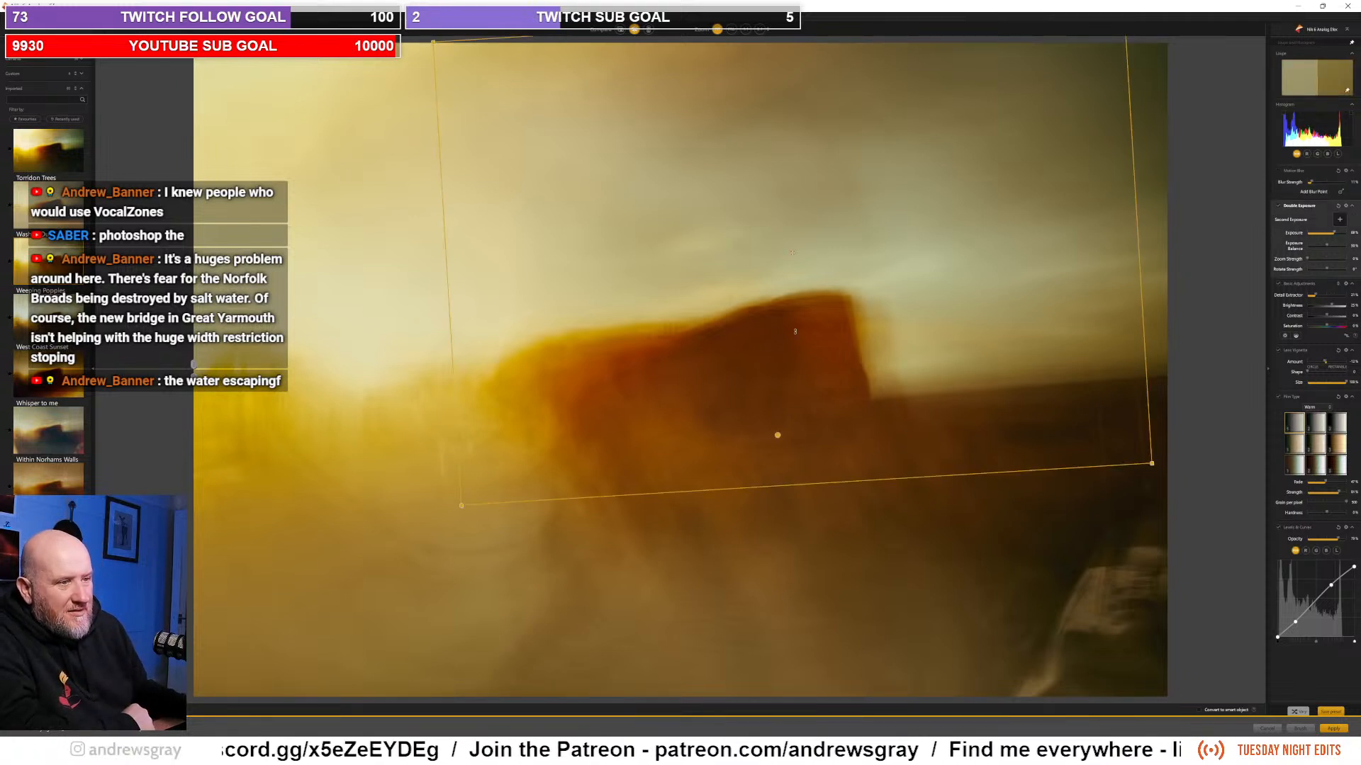
left_click_drag(790, 252, 663, 411)
left_click_drag(987, 165, 1030, 128)
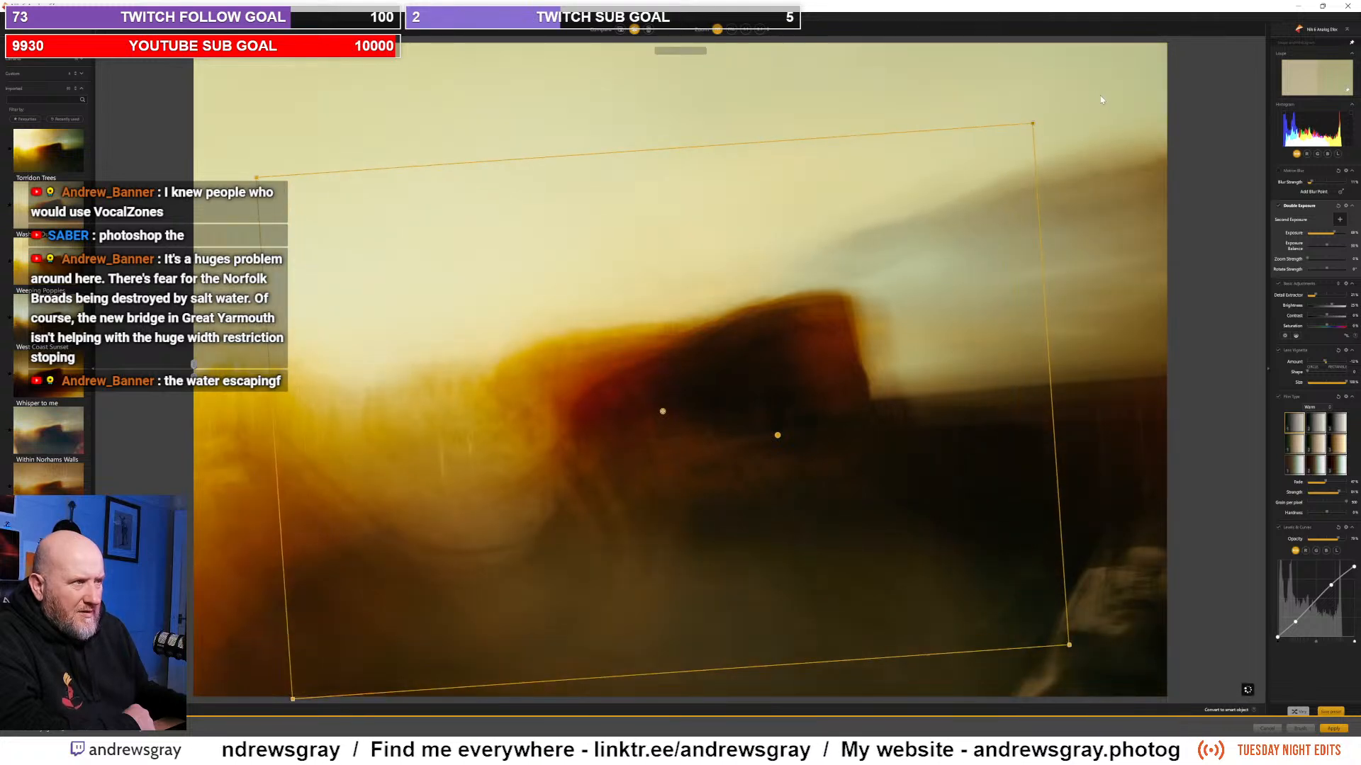
Step: Try several rotation angles and positions for the Double Exposure's second image around the dark central structure
left_click_drag(1054, 113, 1127, 327)
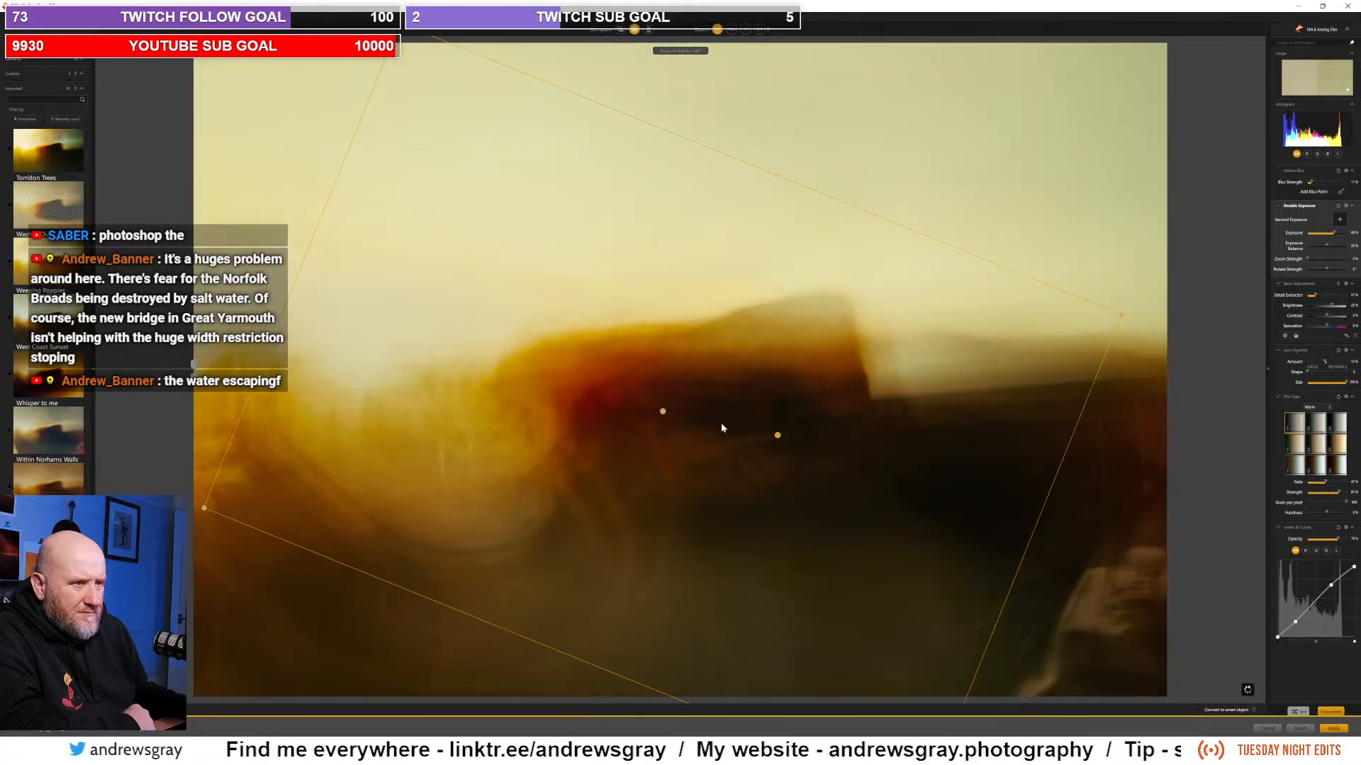
left_click_drag(661, 414, 879, 480)
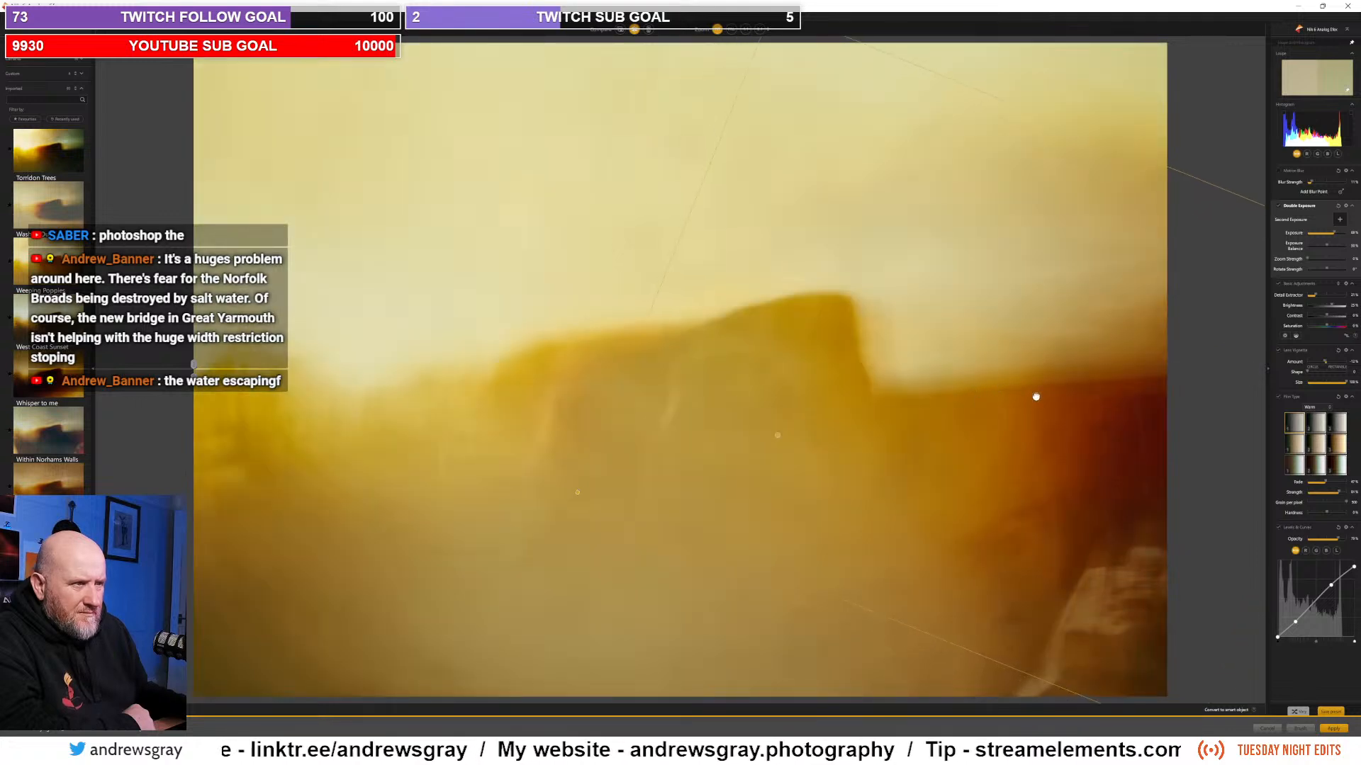
left_click_drag(1036, 397, 1063, 435)
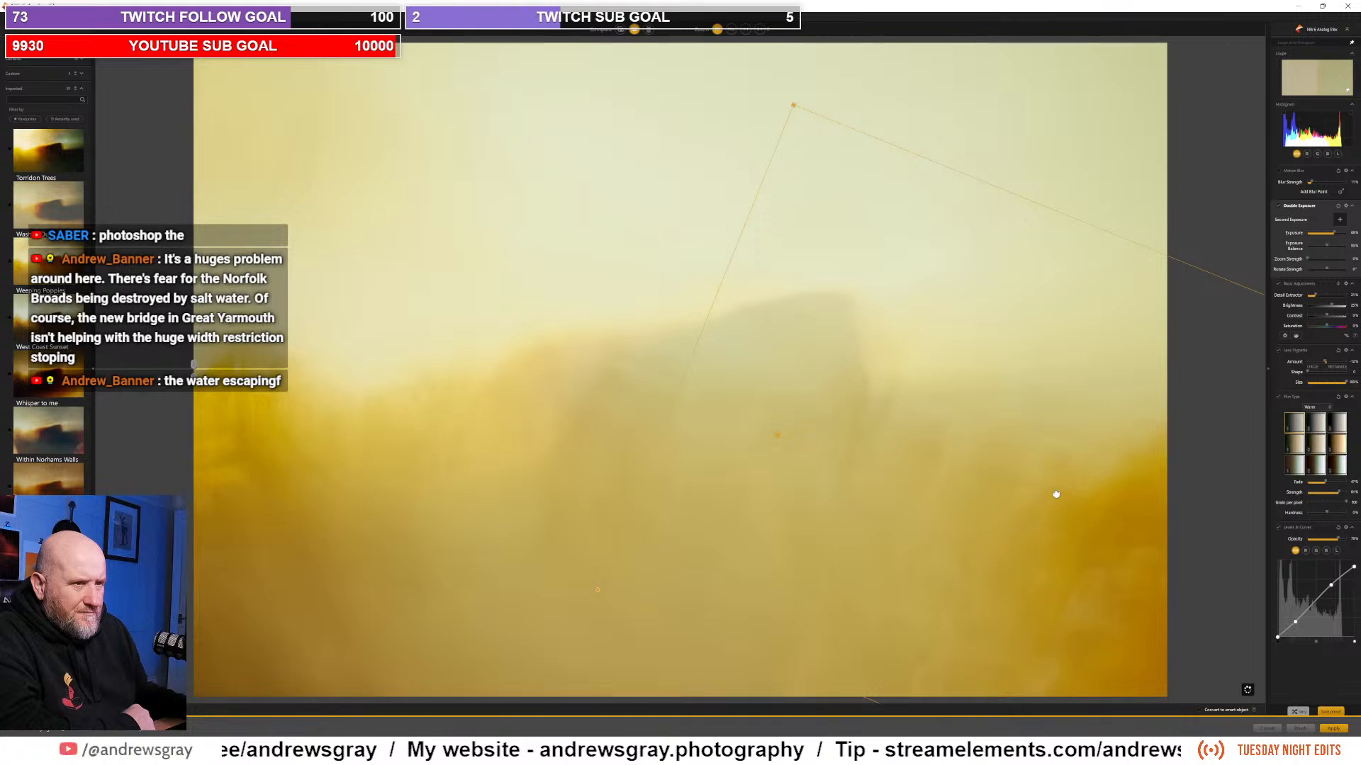
scroll(764, 458, "up", 3)
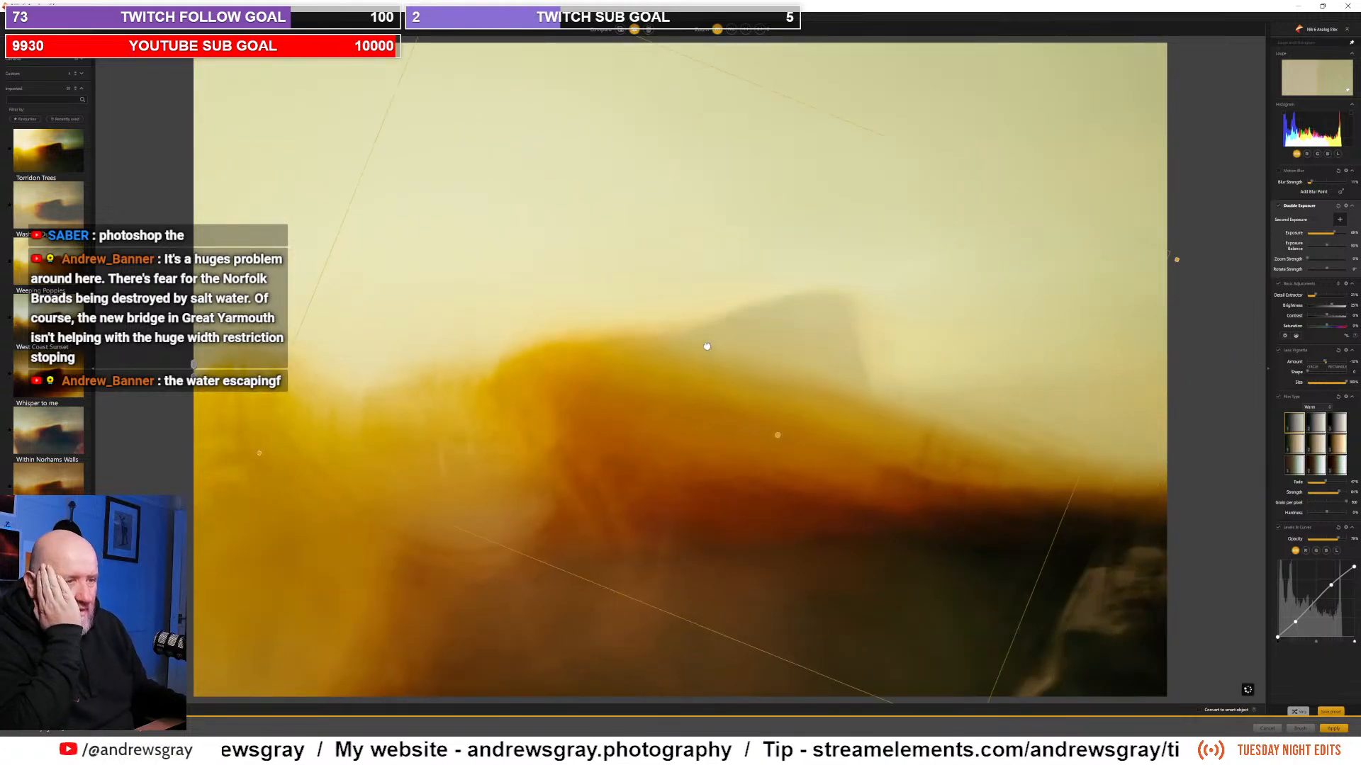
scroll(707, 347, "down", 3)
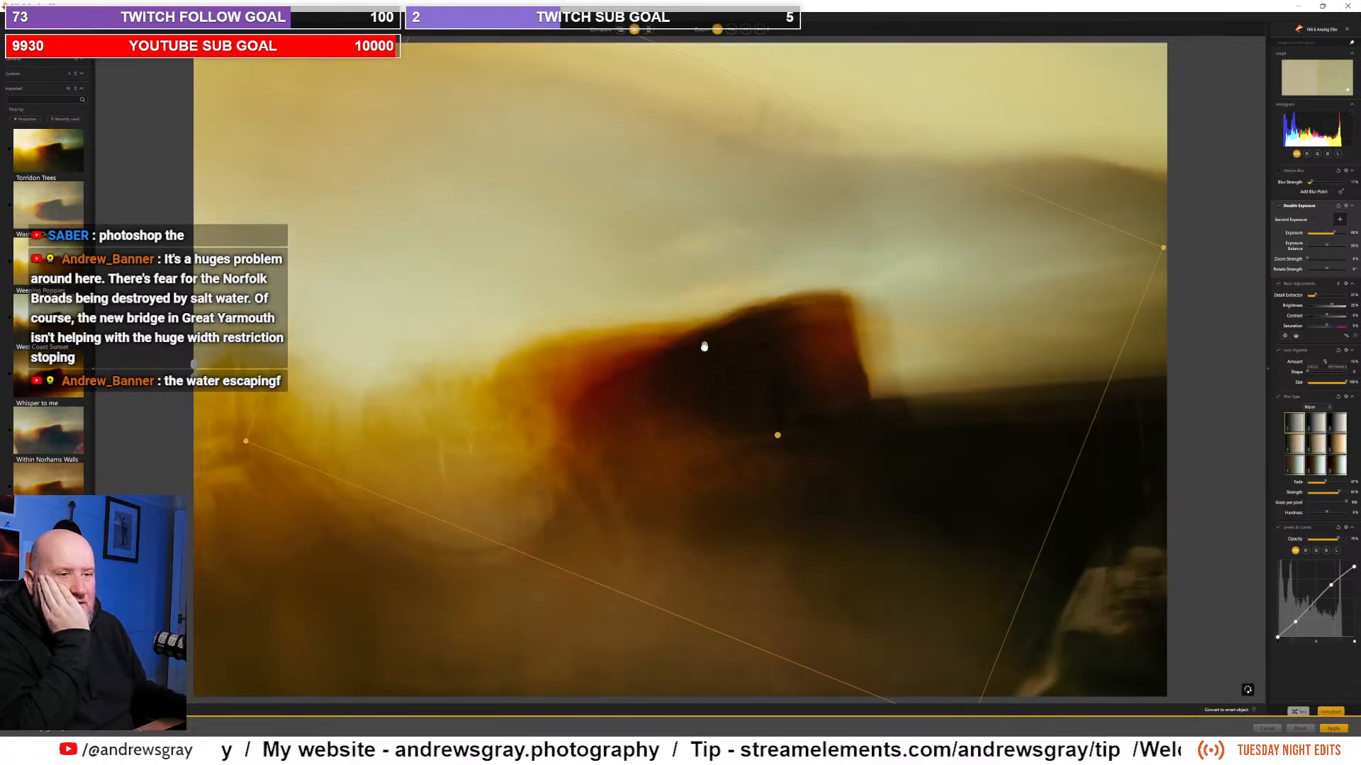
left_click_drag(703, 347, 674, 394)
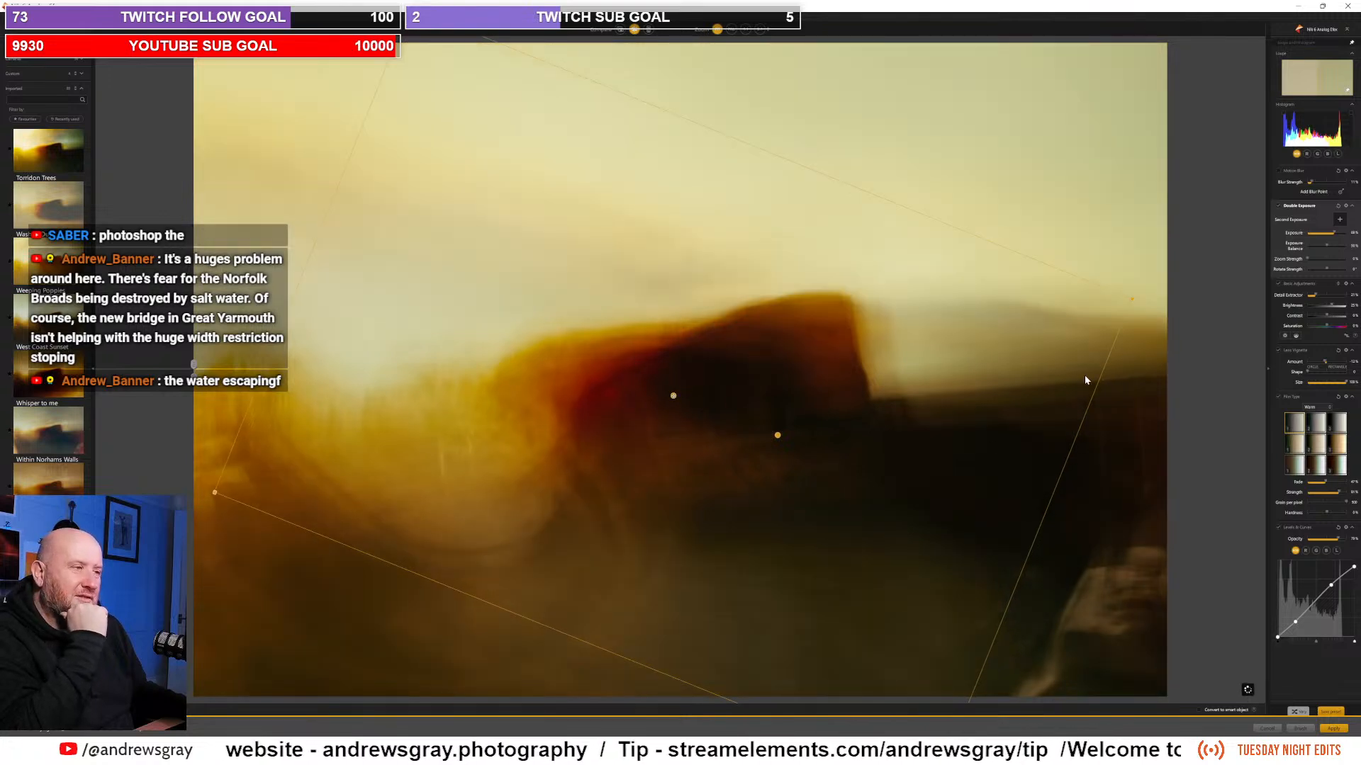
left_click_drag(1028, 524, 570, 231)
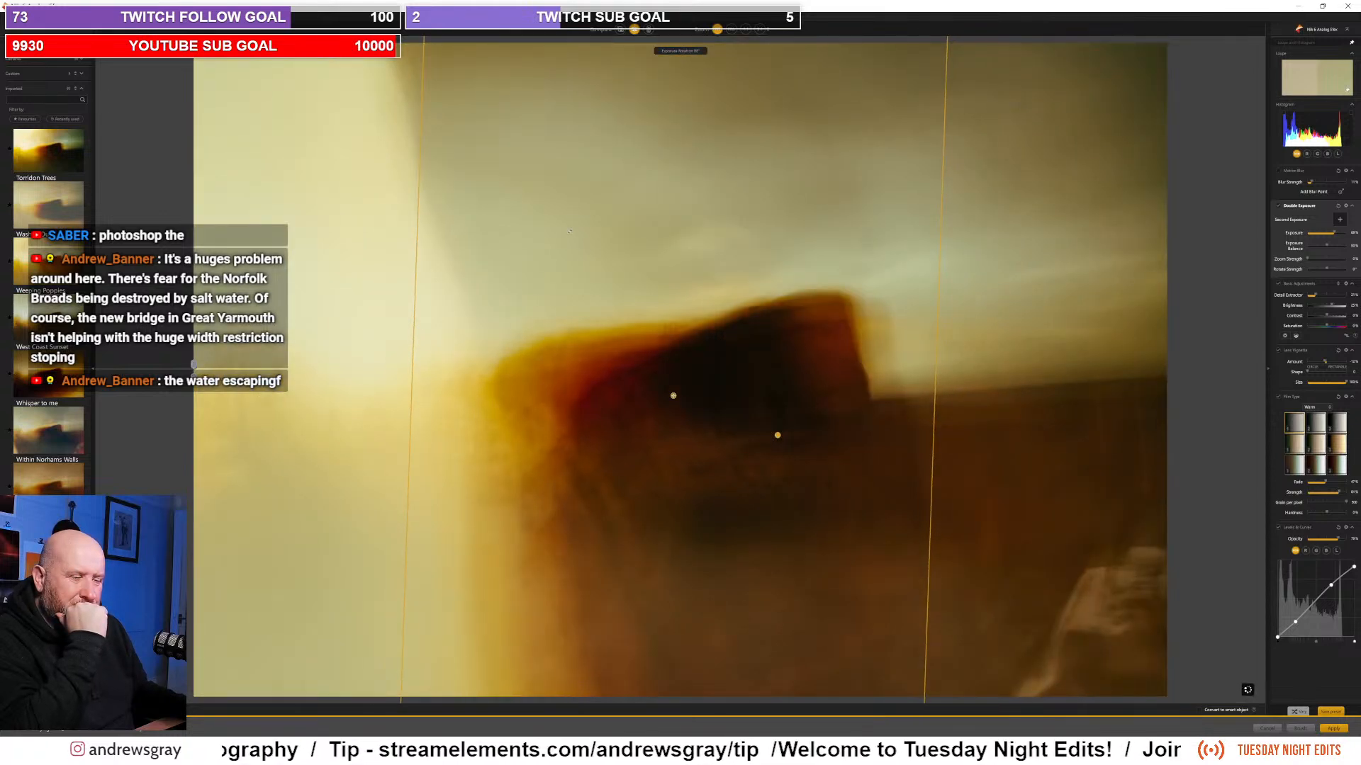
left_click_drag(650, 165, 856, 265)
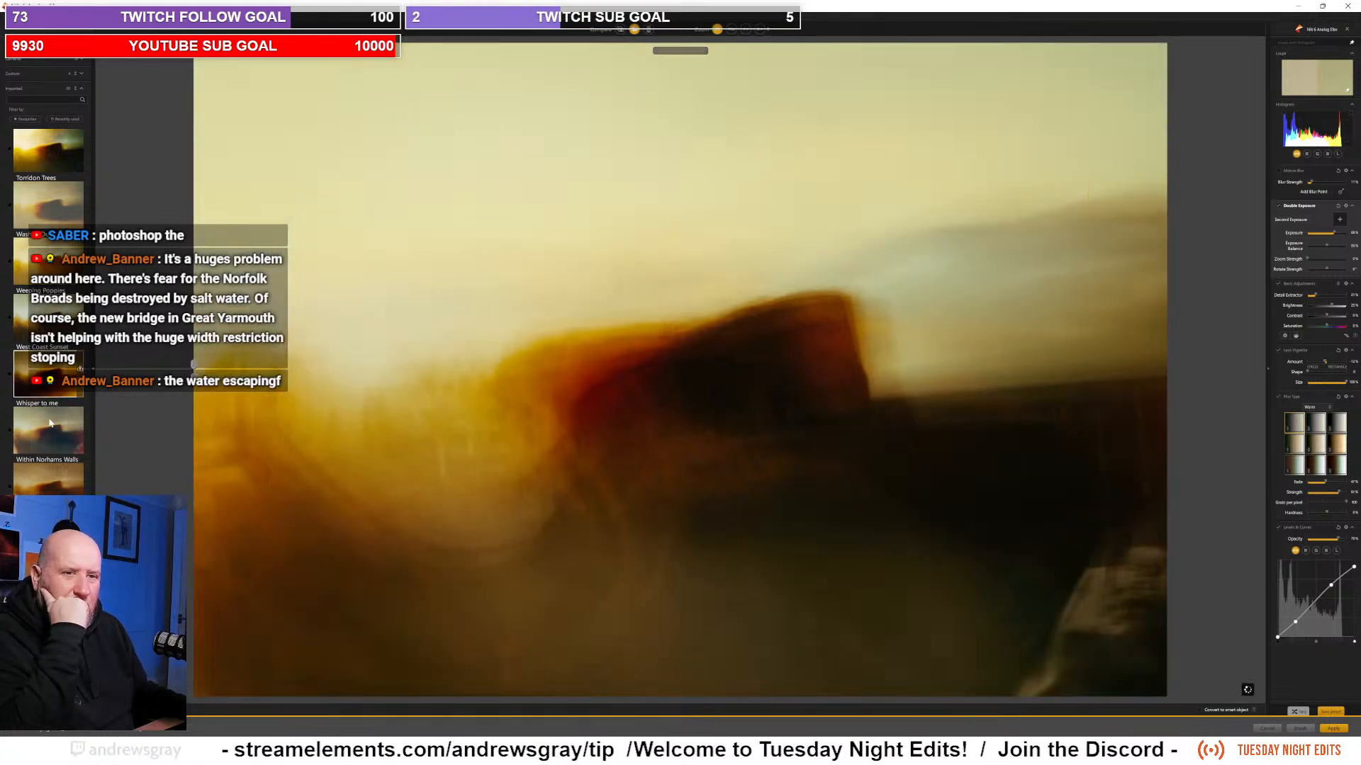
Step: Try the TNE 145 preset, shifting its second exposure to the photo's left half and rotating it slightly clockwise
scroll(70, 326, "up", 10)
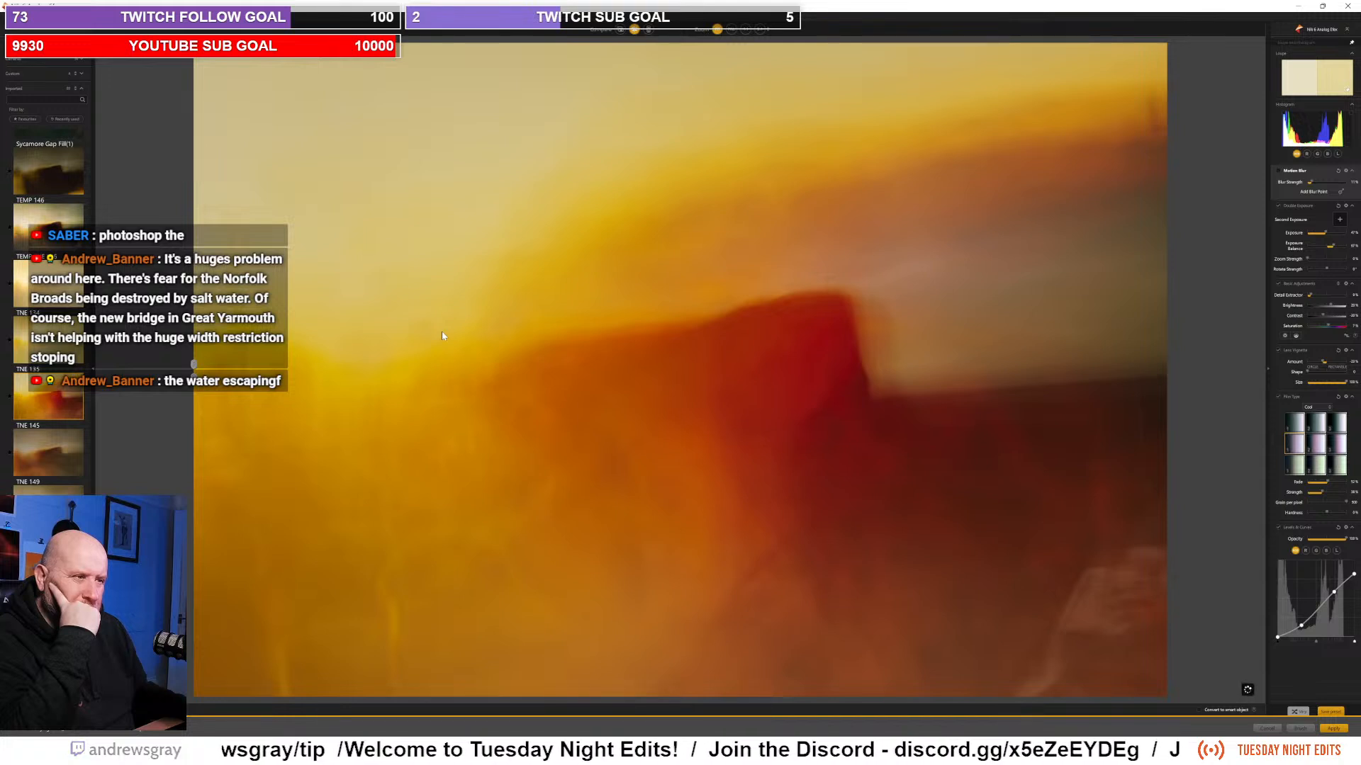
left_click(1287, 232)
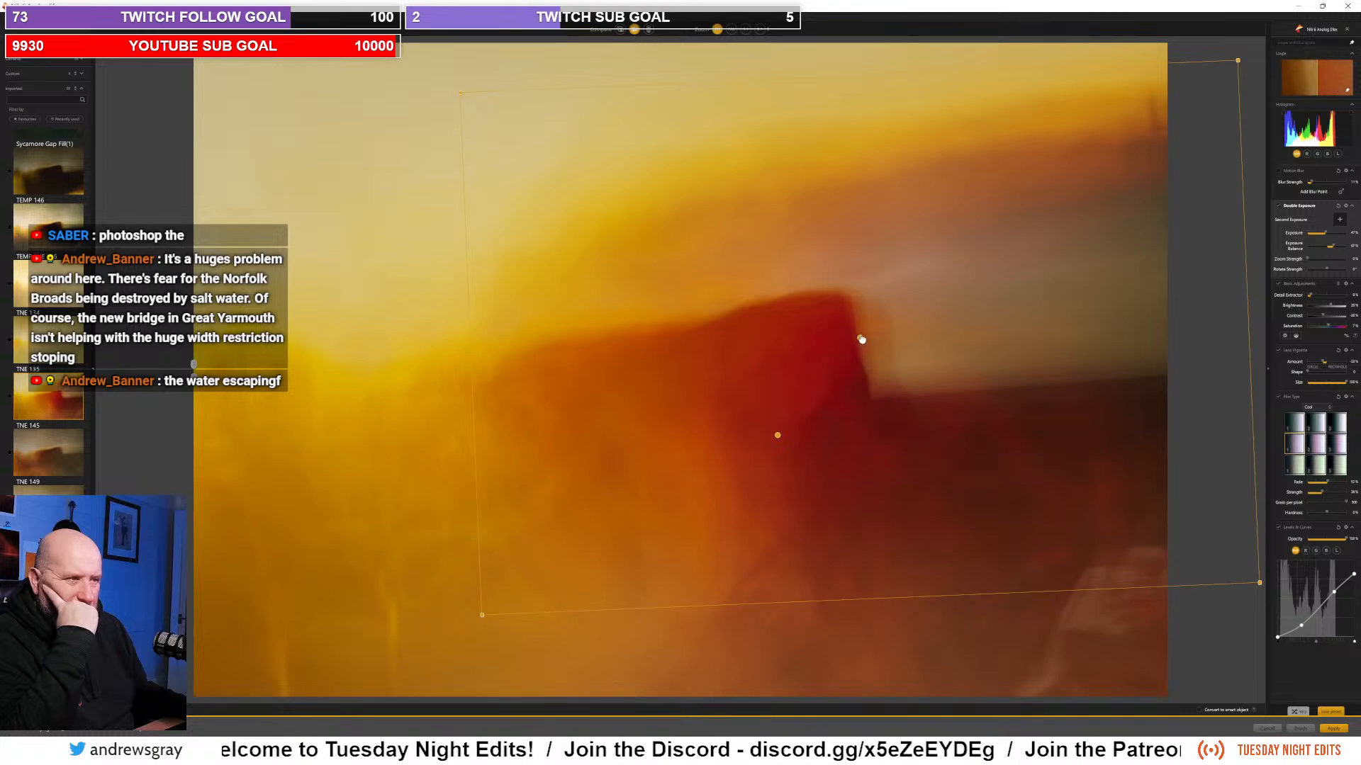
left_click_drag(861, 339, 1002, 338)
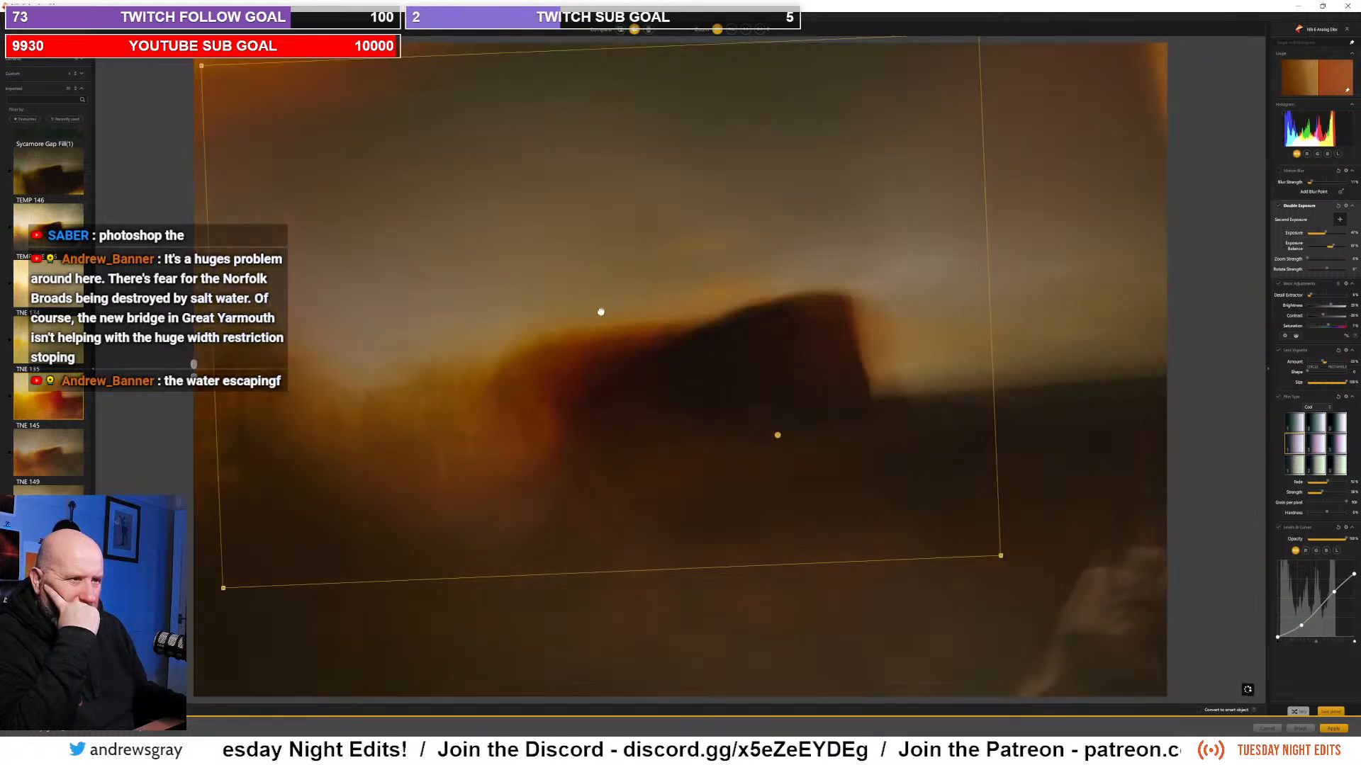
left_click_drag(601, 312, 487, 377)
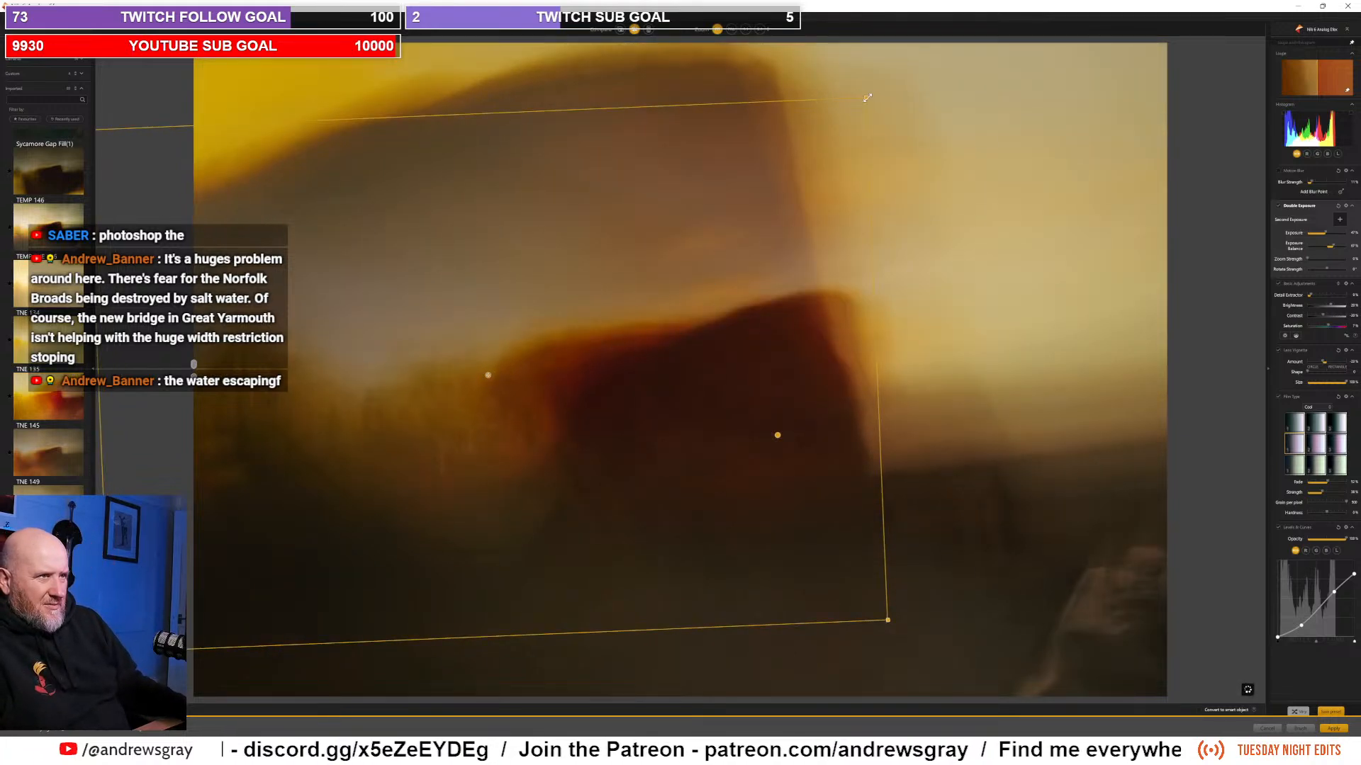
left_click_drag(882, 93, 896, 117)
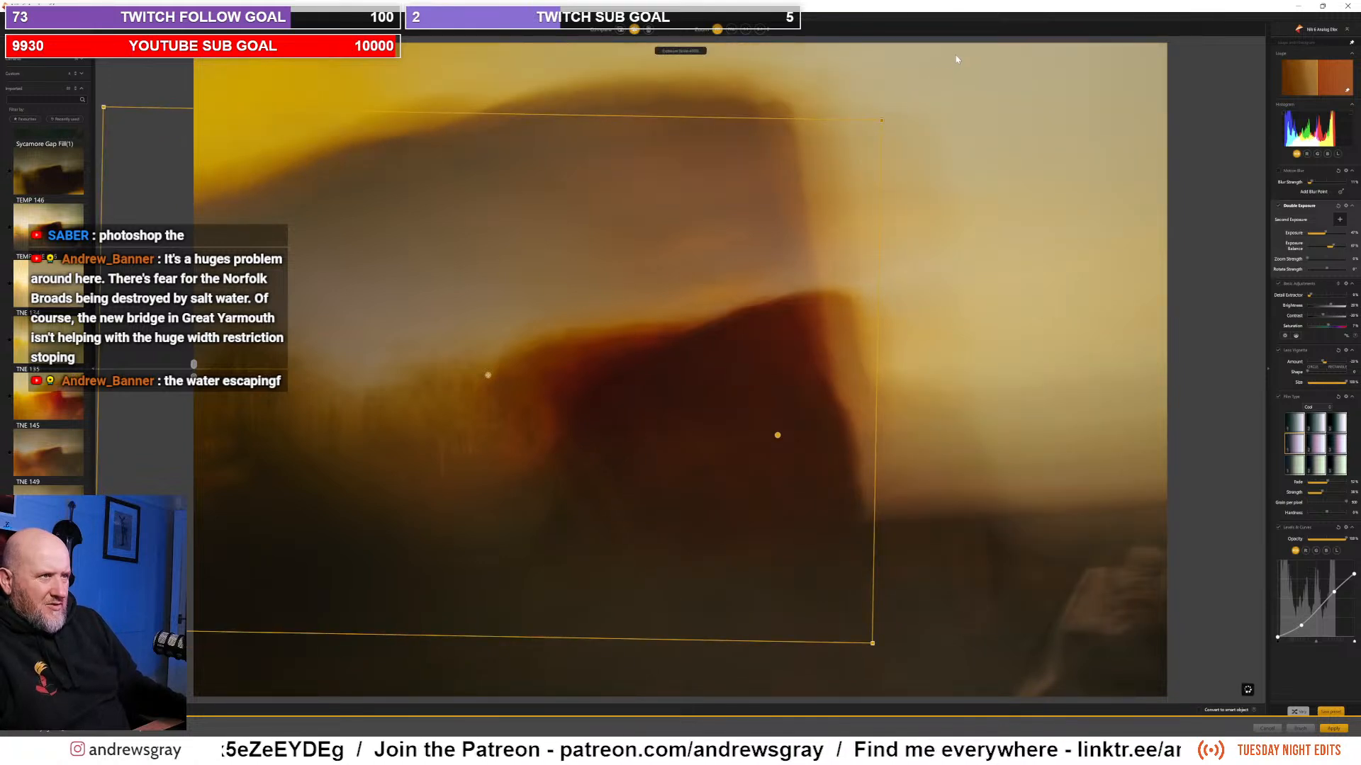
left_click_drag(489, 374, 522, 365)
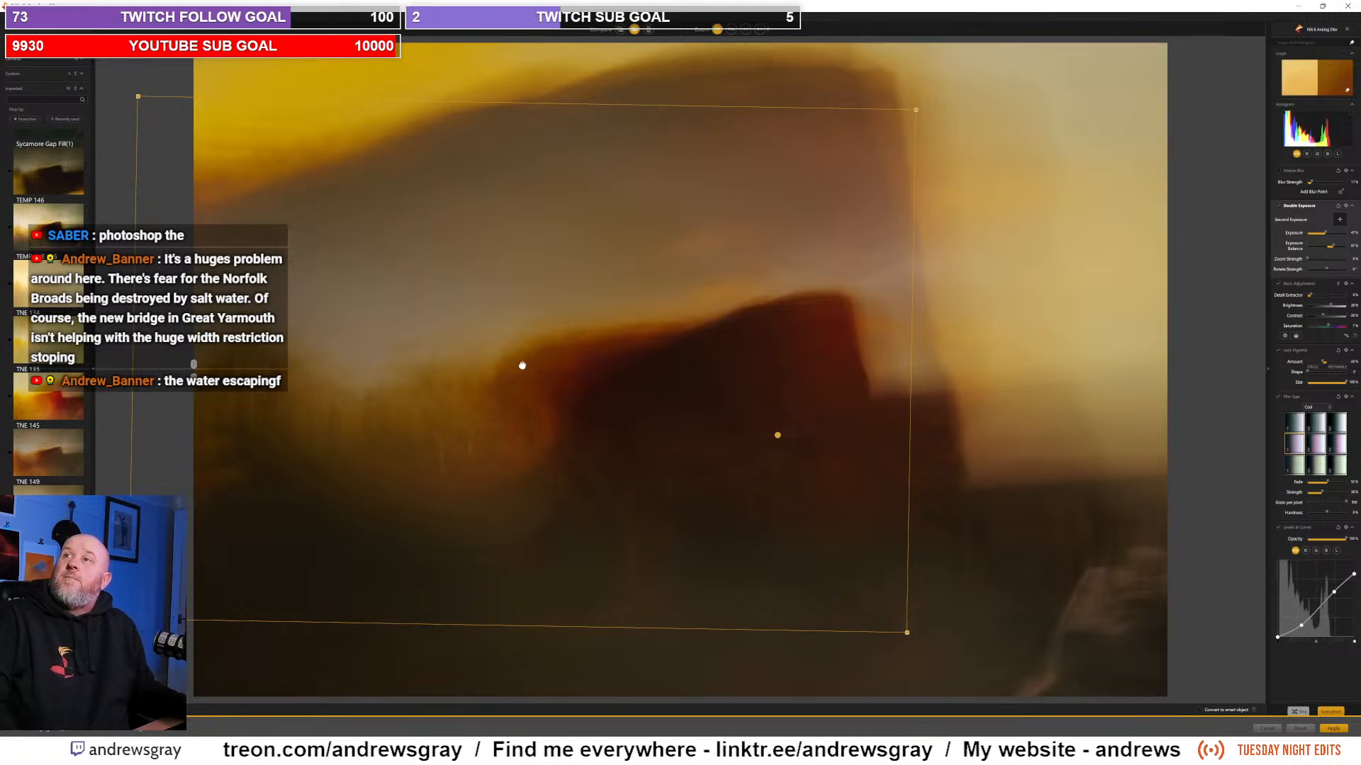
left_click_drag(522, 366, 523, 367)
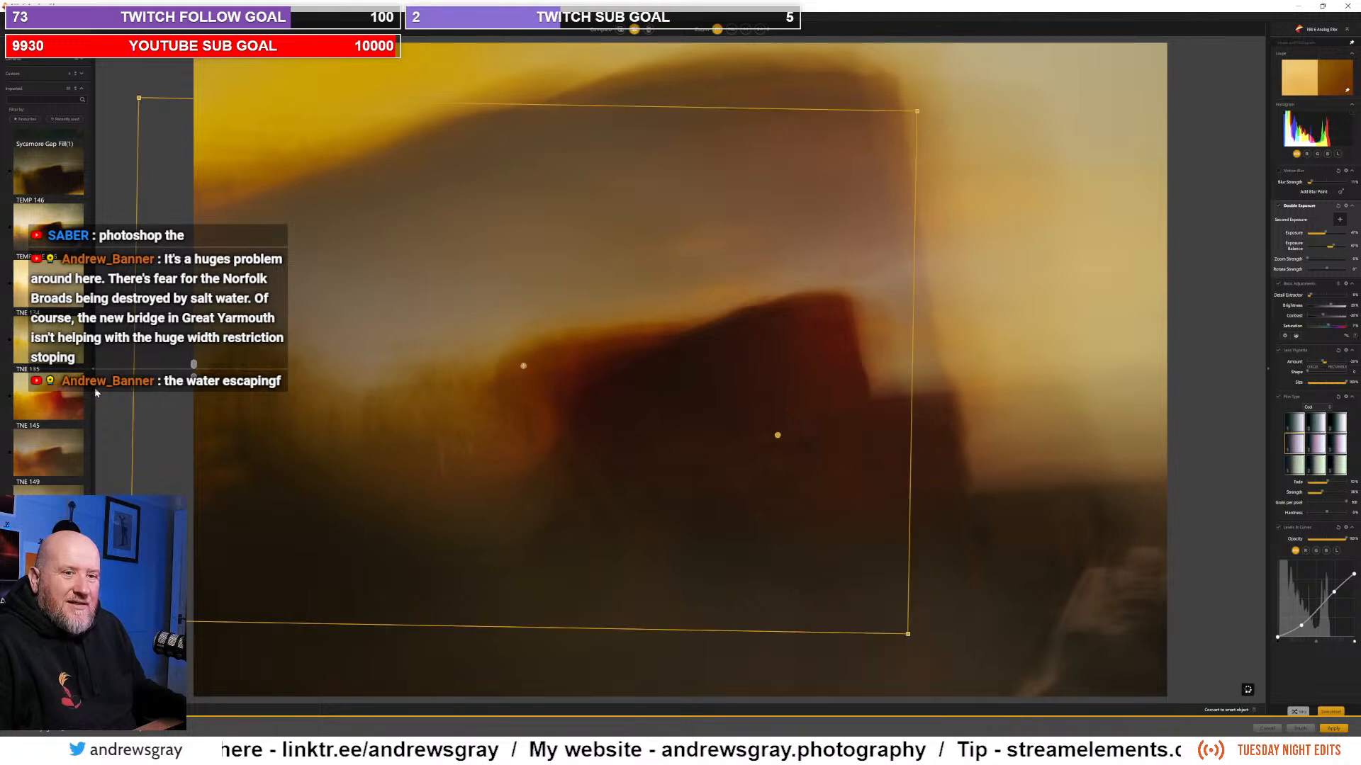
Step: Look through more imported presets and try the second exposure higher and closer to the photo's centre
scroll(71, 340, "up", 4)
scroll(74, 346, "up", 1)
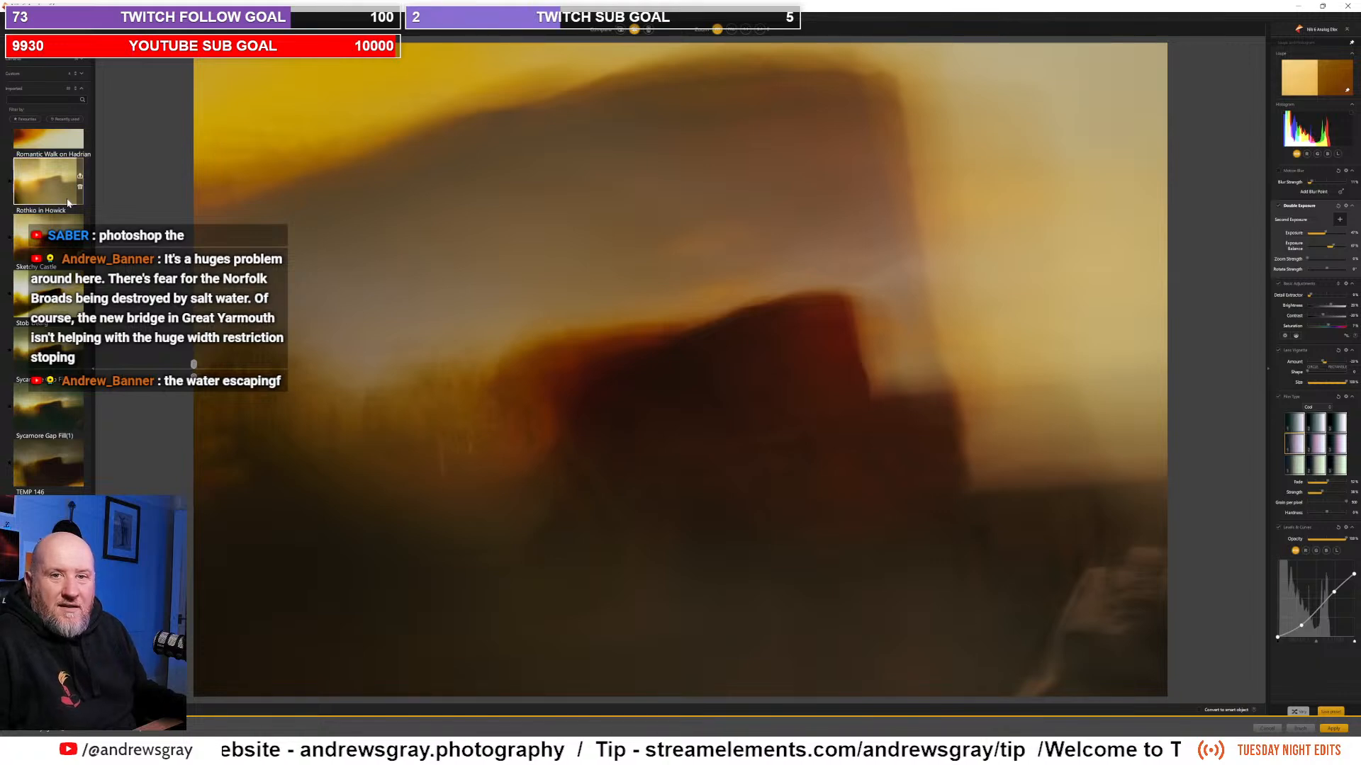
mouse_move(135, 310)
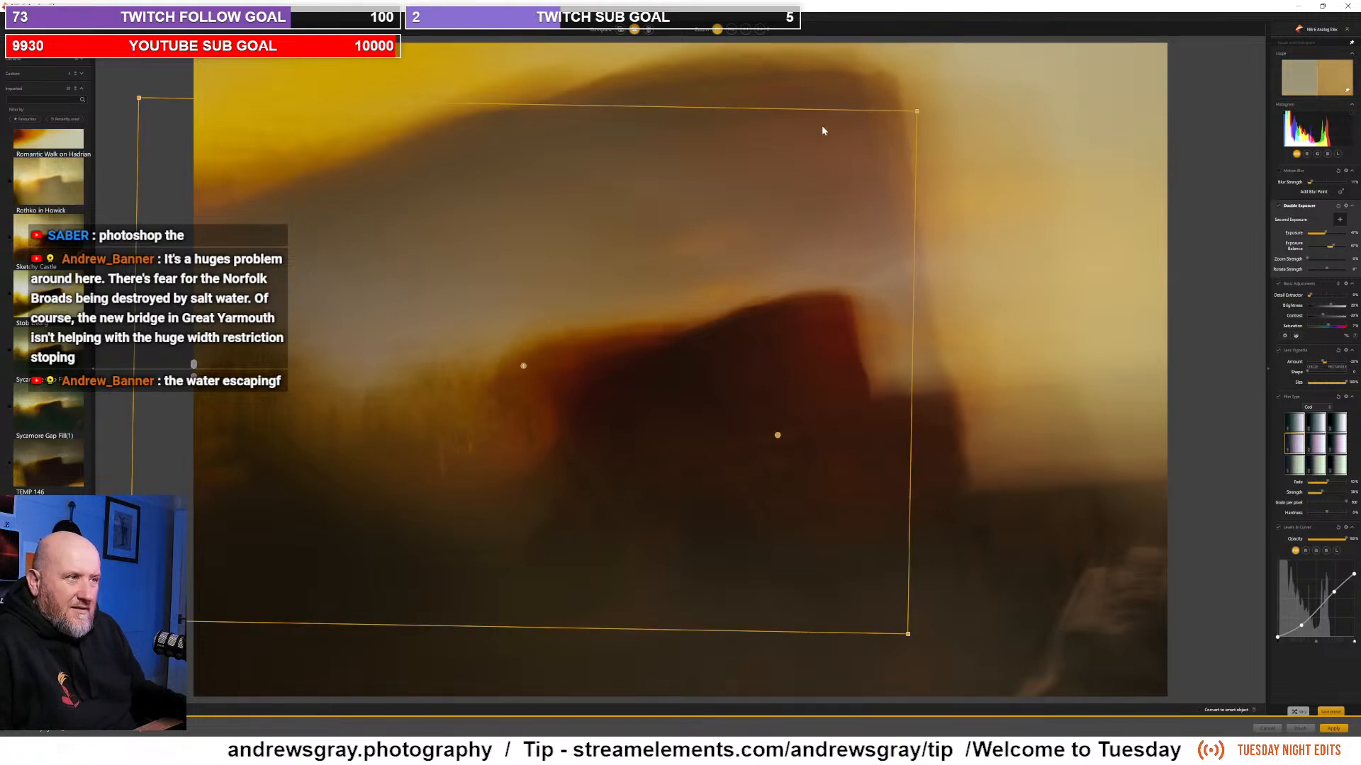
left_click_drag(518, 365, 686, 315)
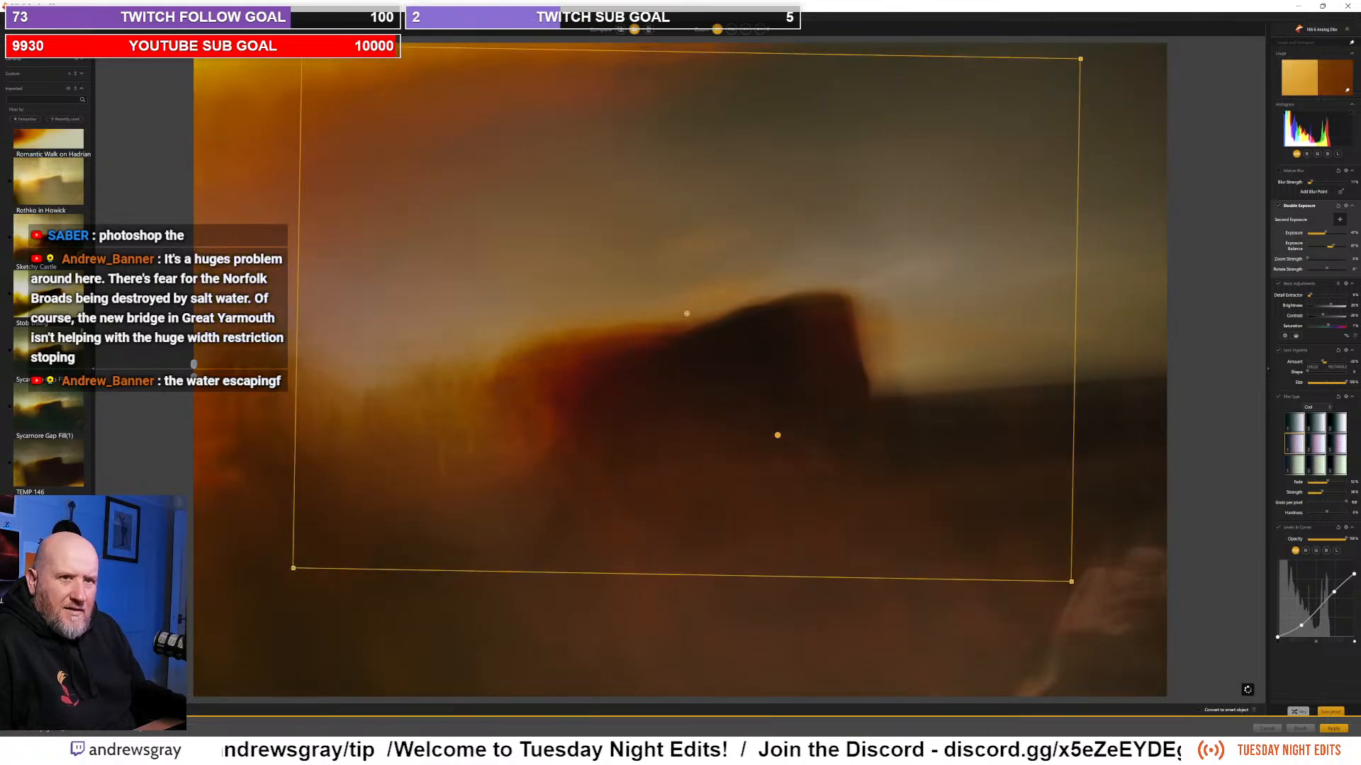
Step: Apply the Romantic Walk on Hadrian preset, move its second exposure right towards the dark structure and level its frame
scroll(66, 324, "up", 5)
scroll(66, 323, "up", 1)
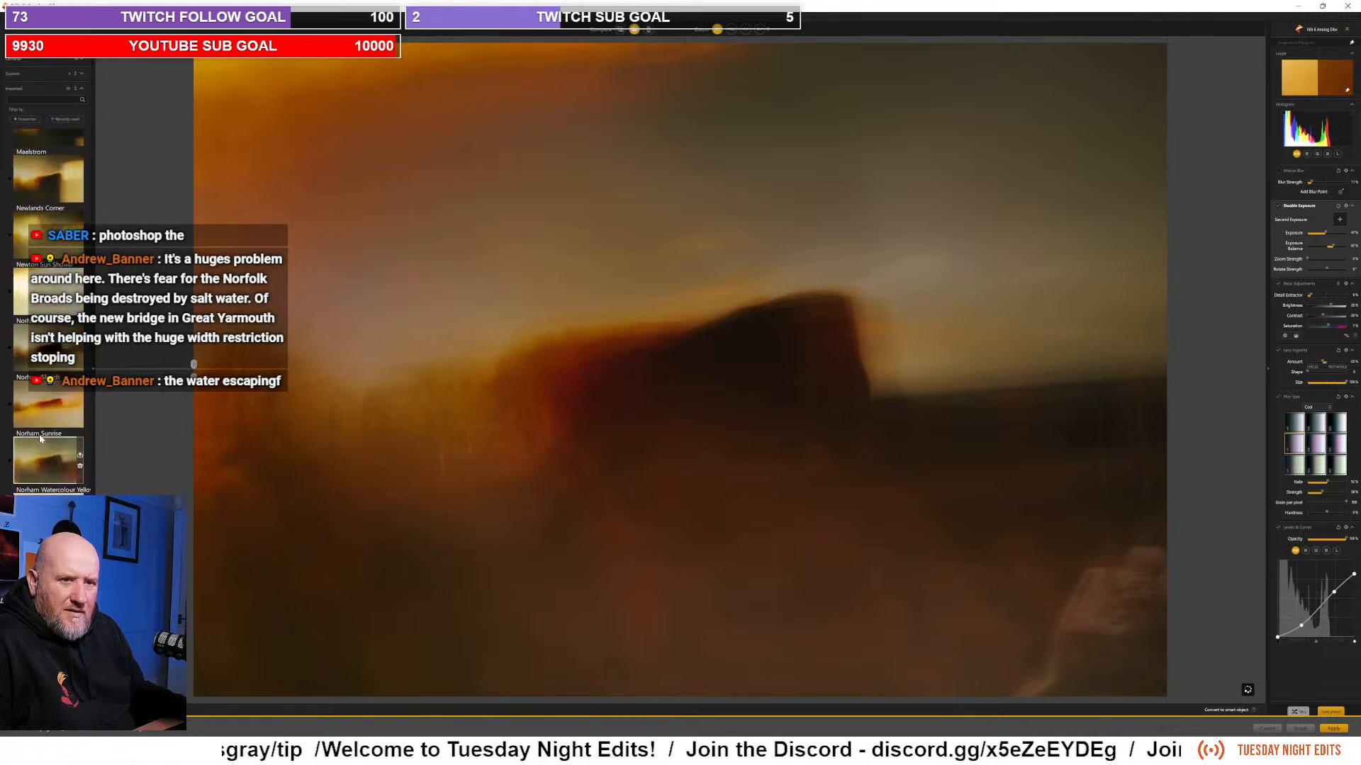
scroll(46, 432, "down", 1)
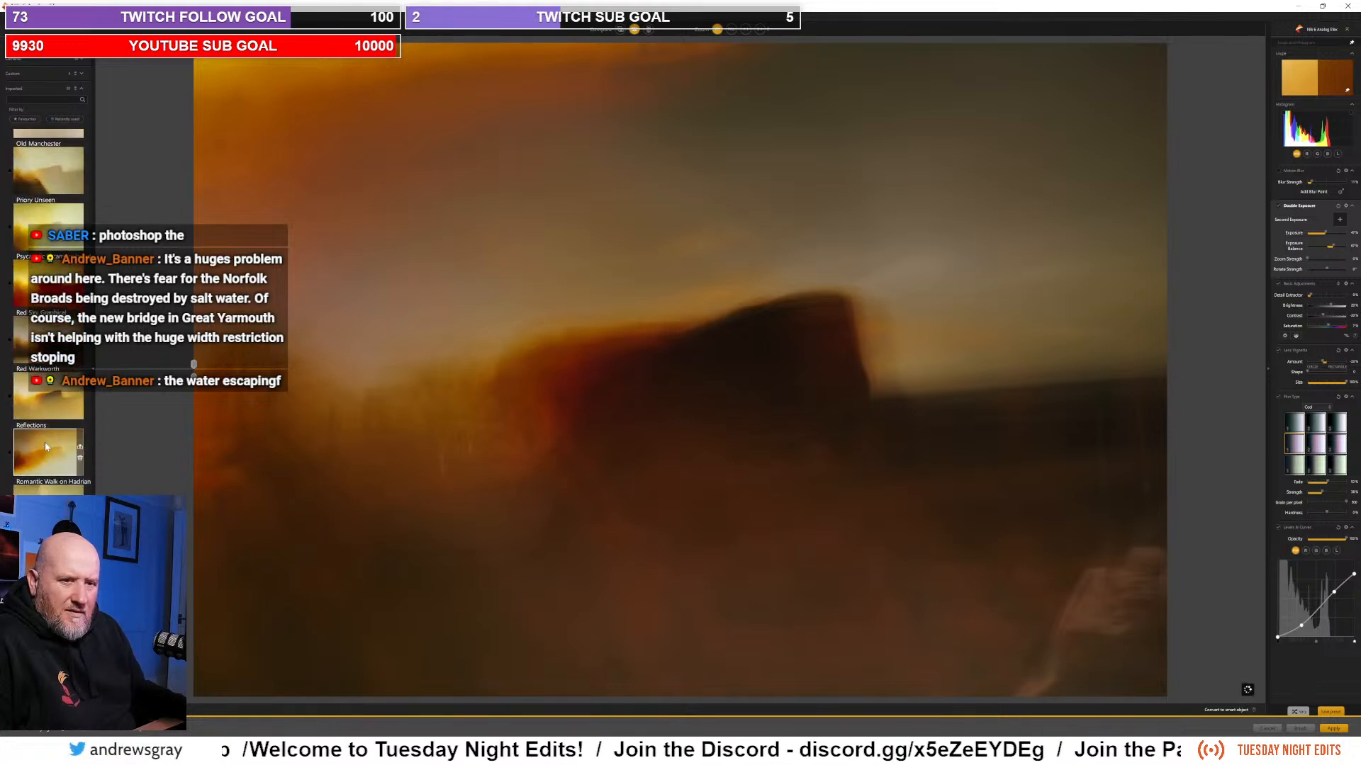
left_click(45, 449)
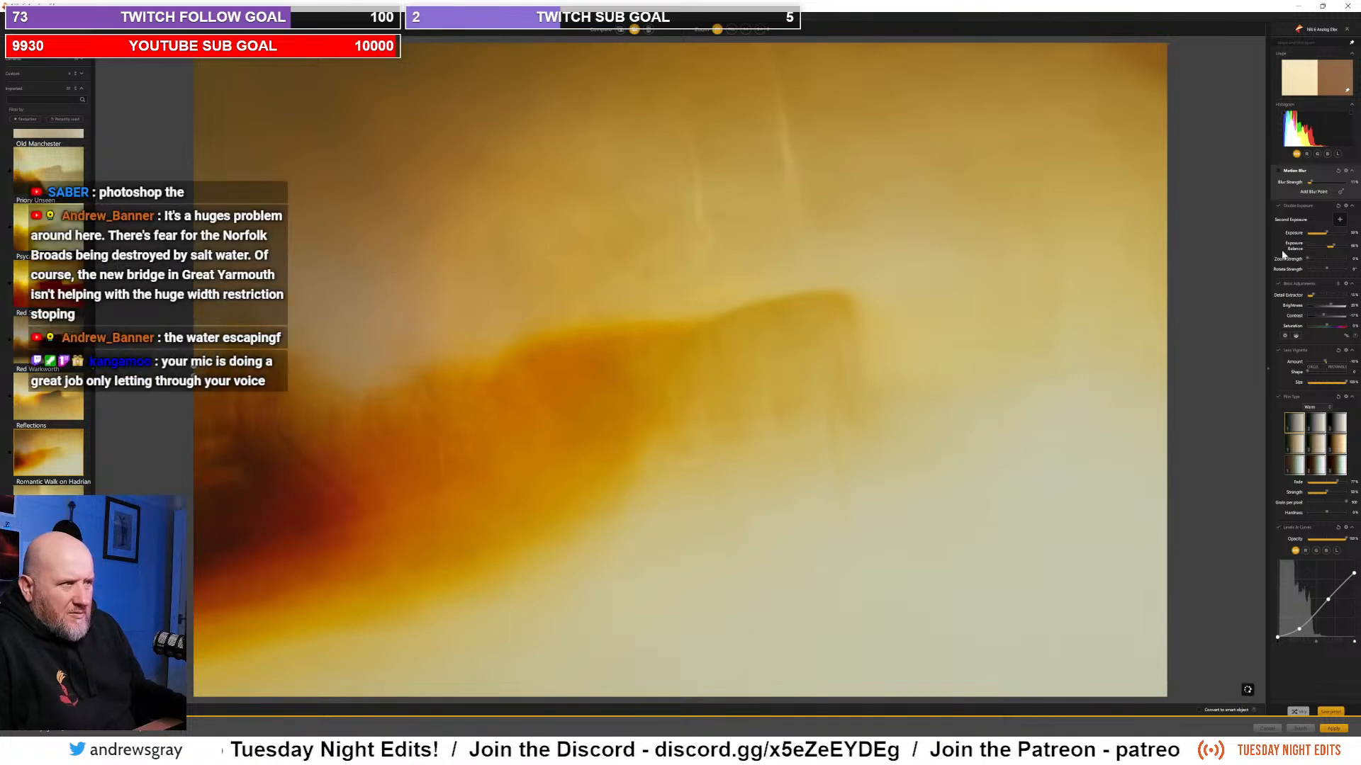
left_click(1283, 225)
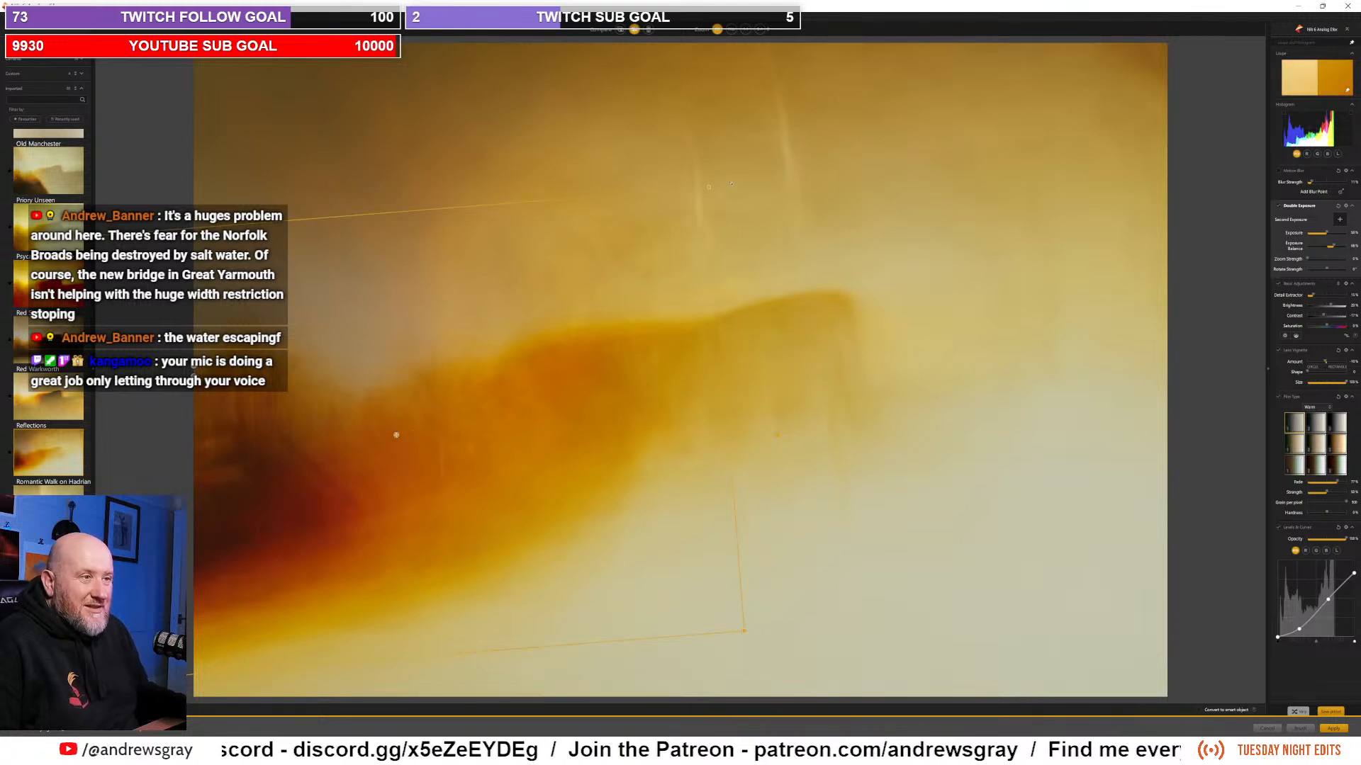
left_click_drag(730, 183, 762, 141)
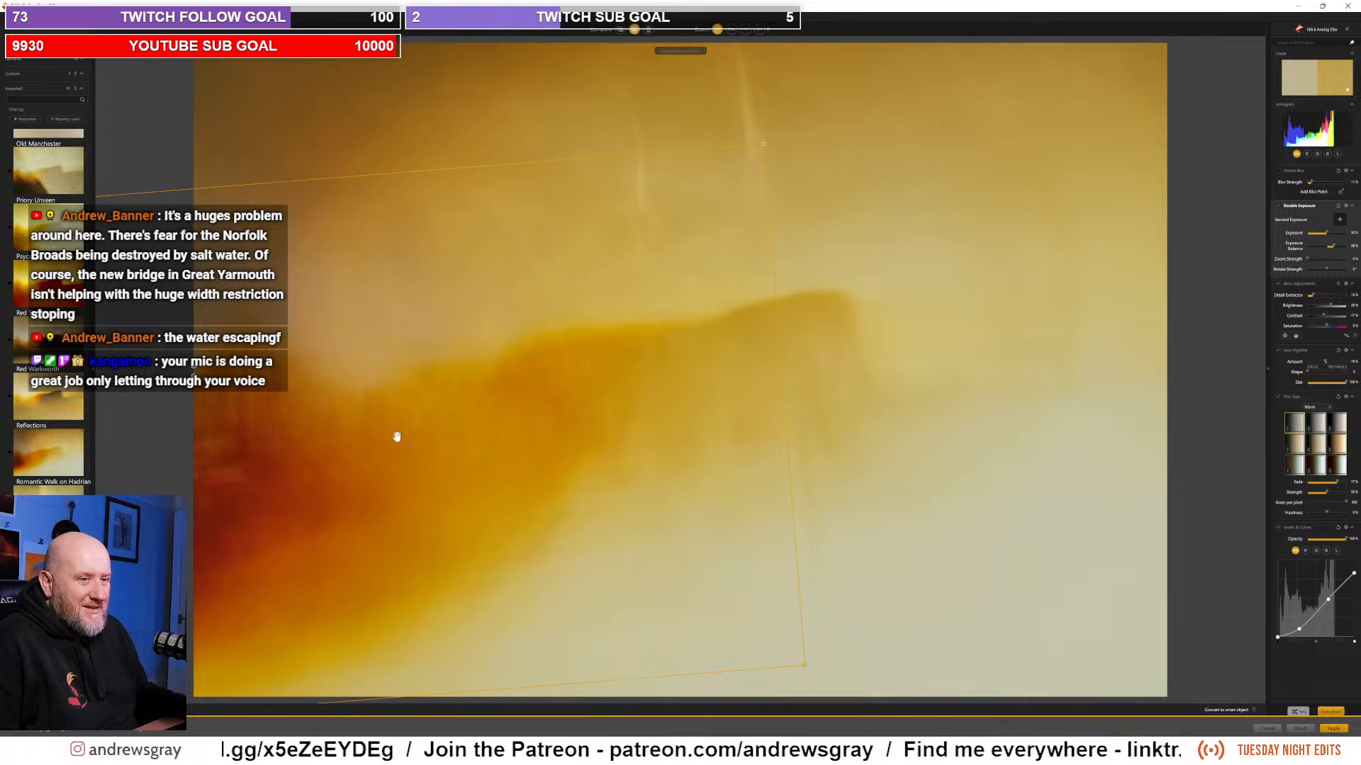
left_click_drag(396, 434, 558, 415)
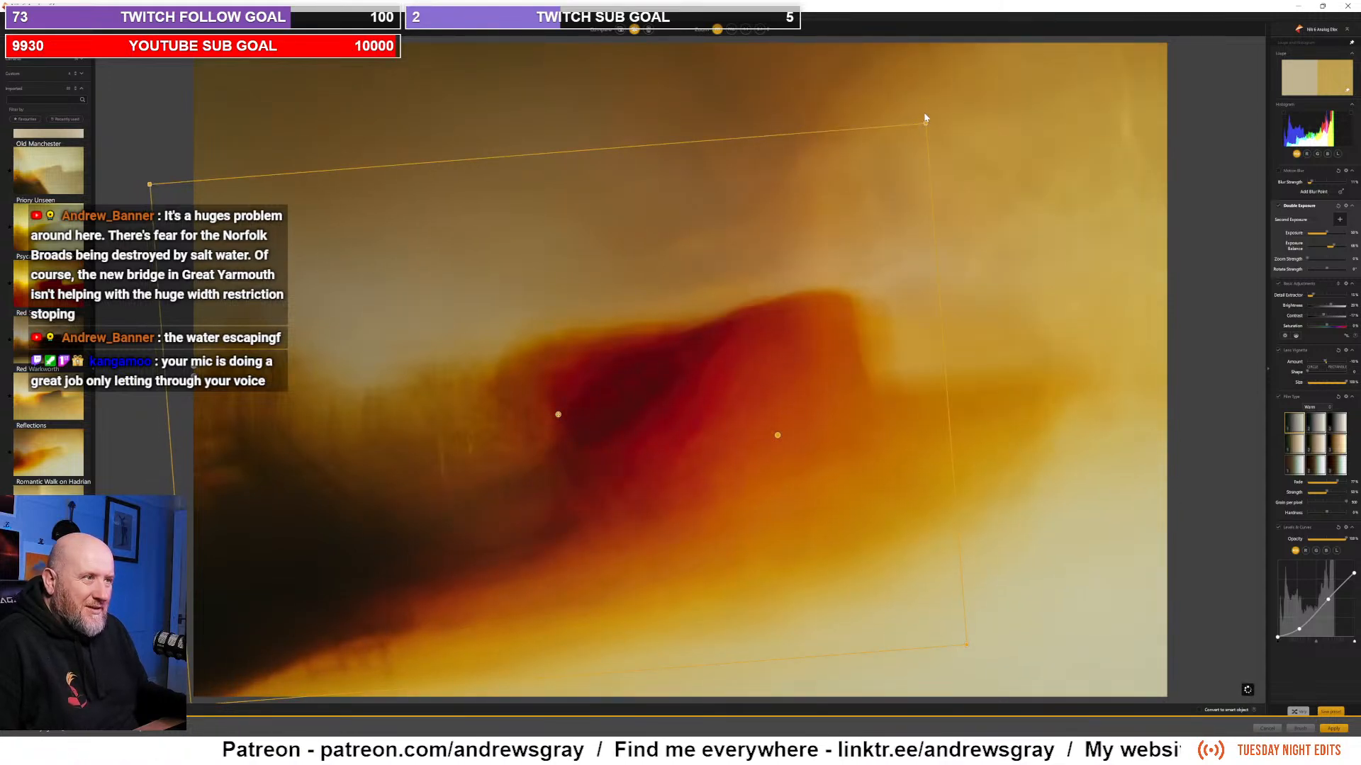
left_click_drag(939, 121, 960, 145)
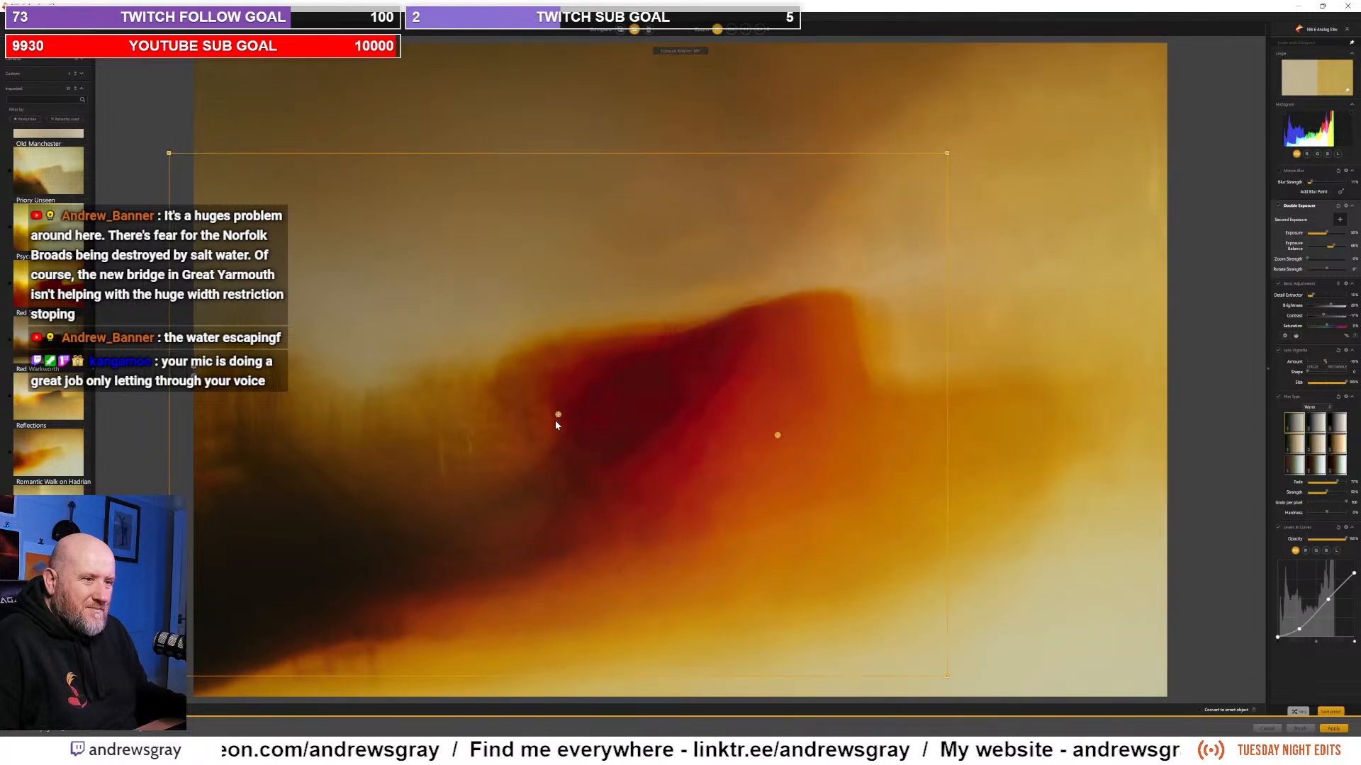
Step: Rotate the second exposure steeply clockwise and position it left of centre so its warm tones sweep beneath the dark structure
left_click_drag(556, 413, 462, 461)
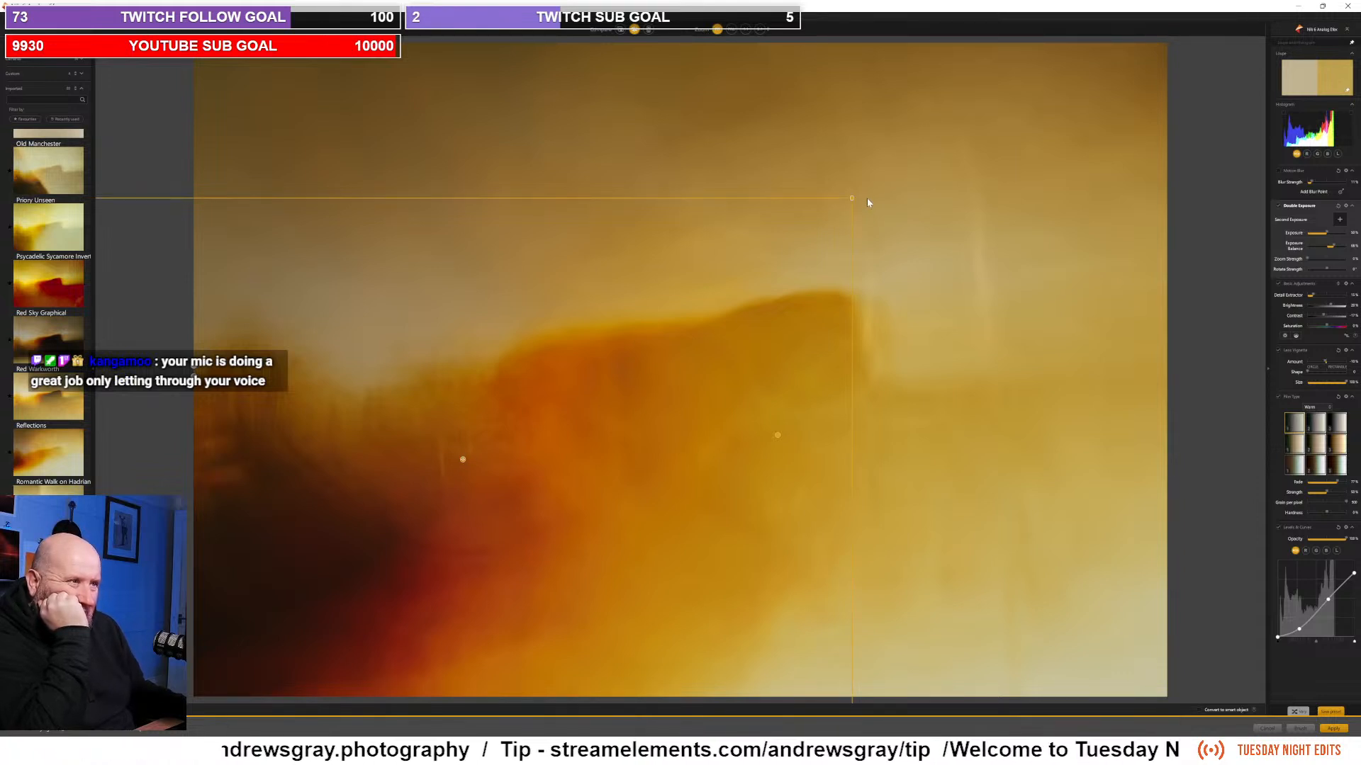
left_click_drag(861, 201, 929, 412)
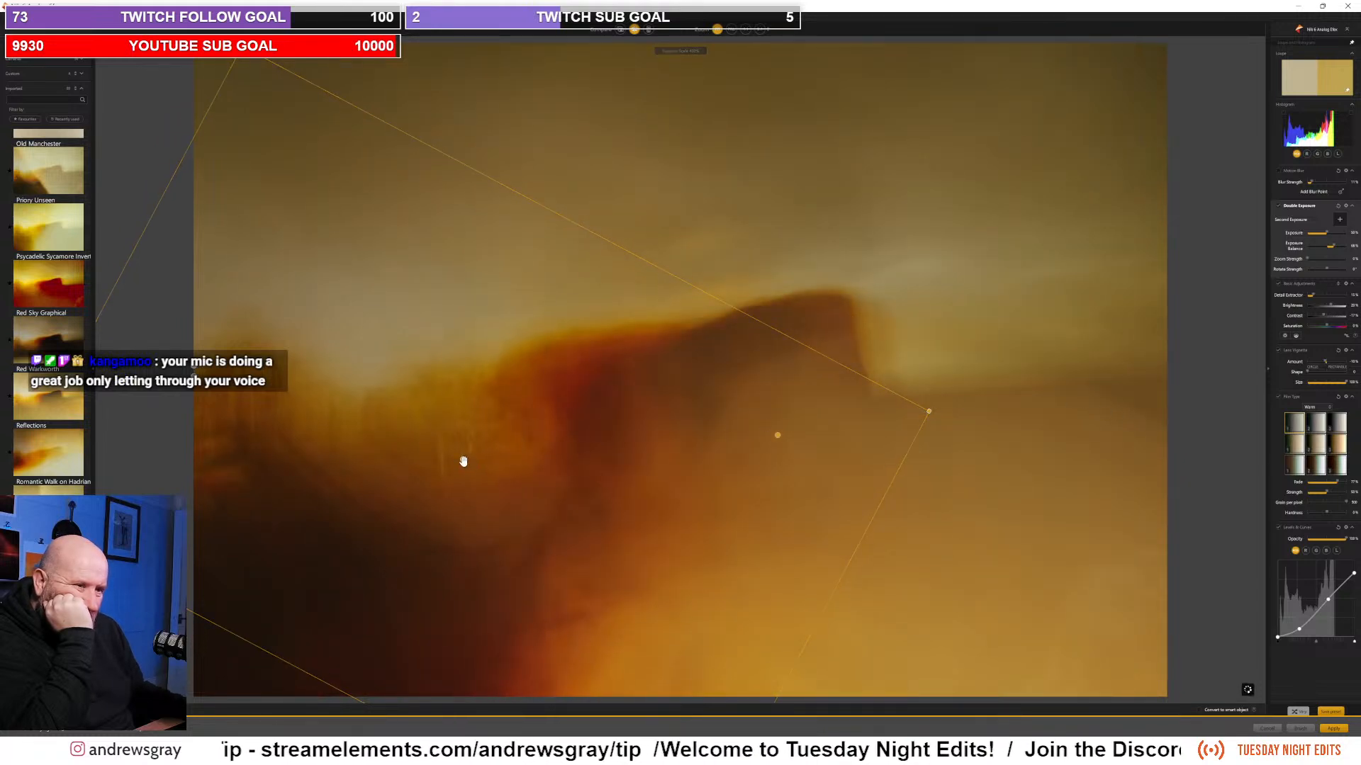
left_click_drag(462, 462, 430, 350)
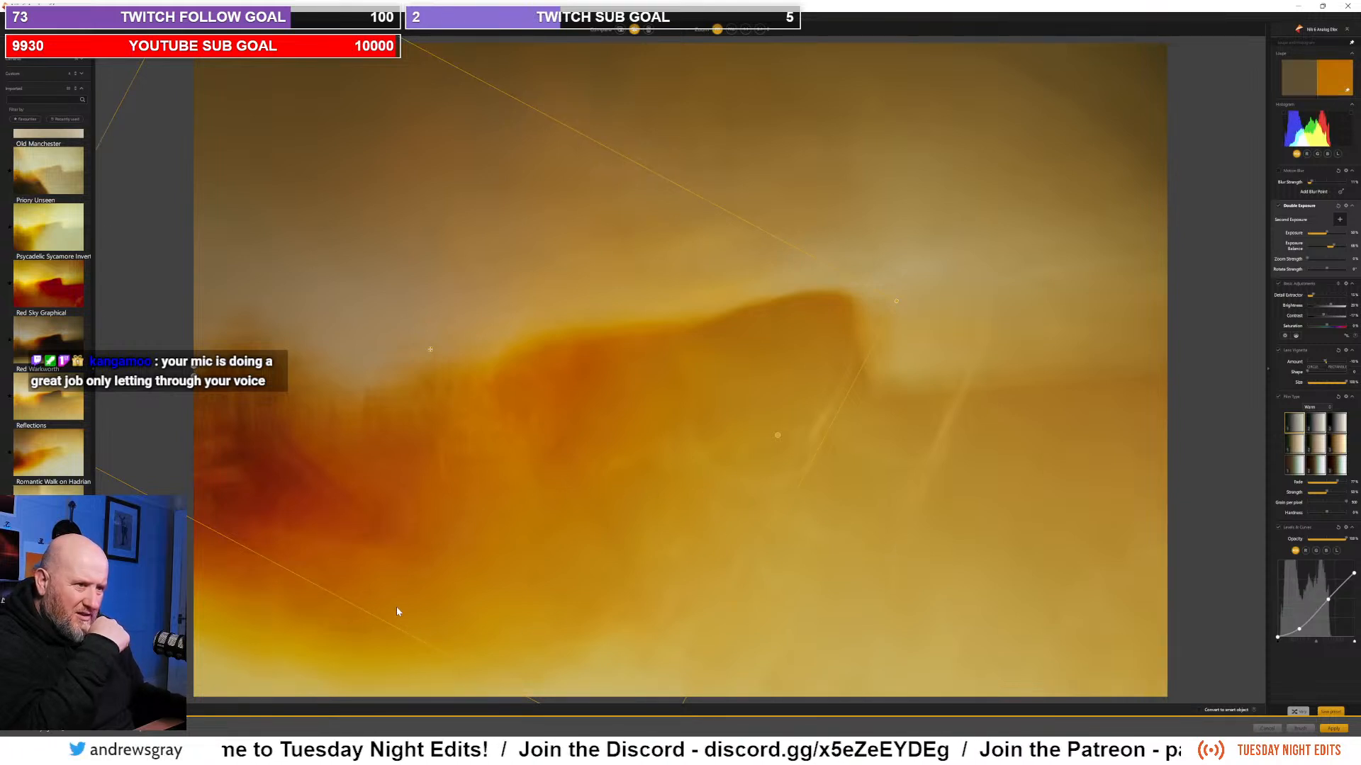
left_click_drag(943, 302, 818, 504)
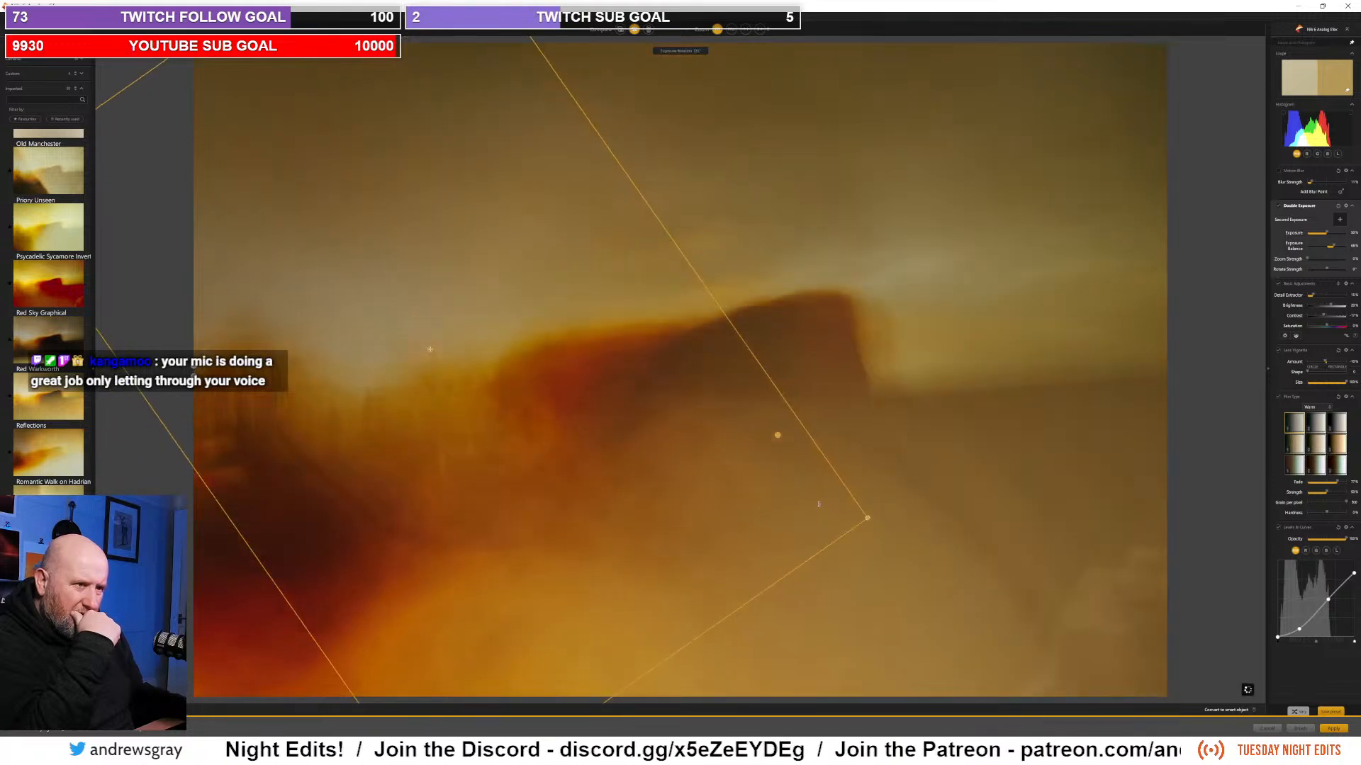
left_click_drag(428, 352, 481, 306)
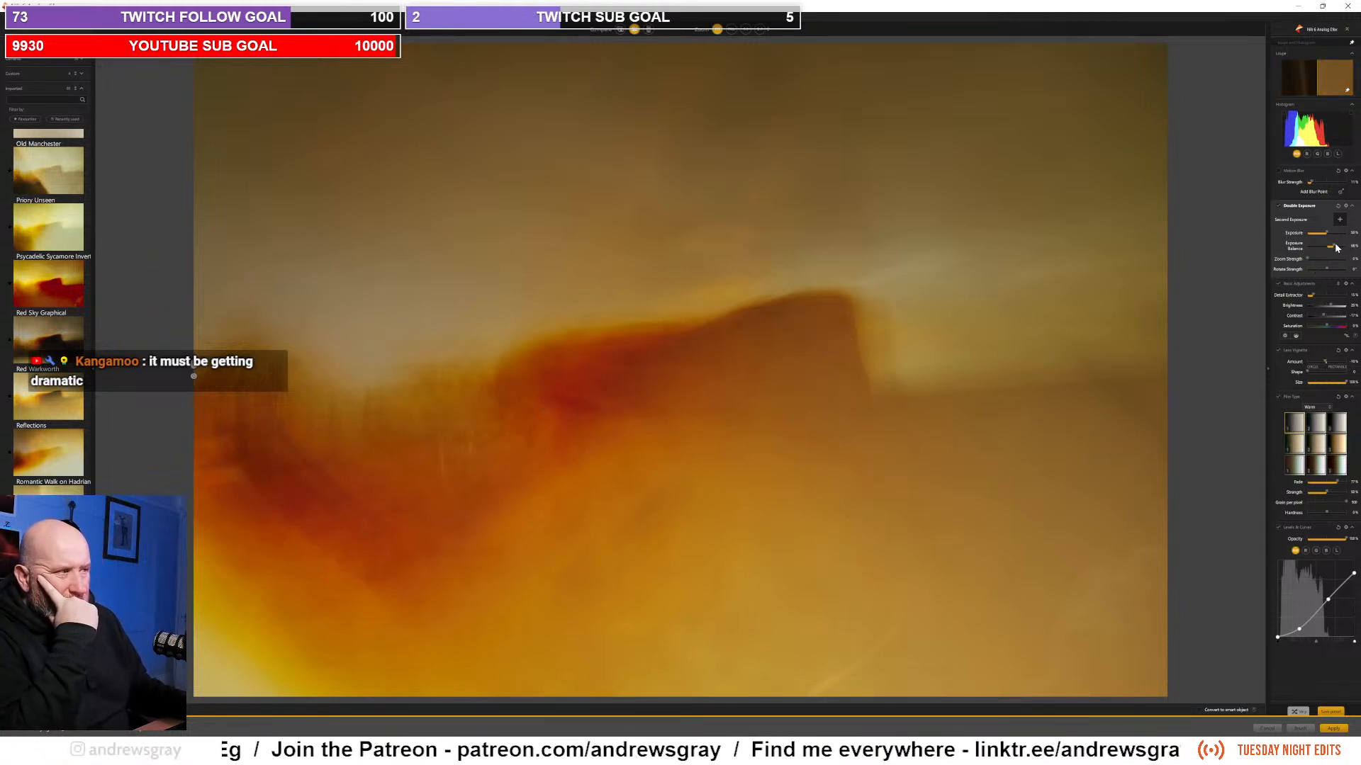
Step: Fine-tune the Double Exposure's Exposure Balance, reduce Contrast and Saturation, and raise the Double Exposure's Exposure
left_click_drag(1330, 246, 1334, 250)
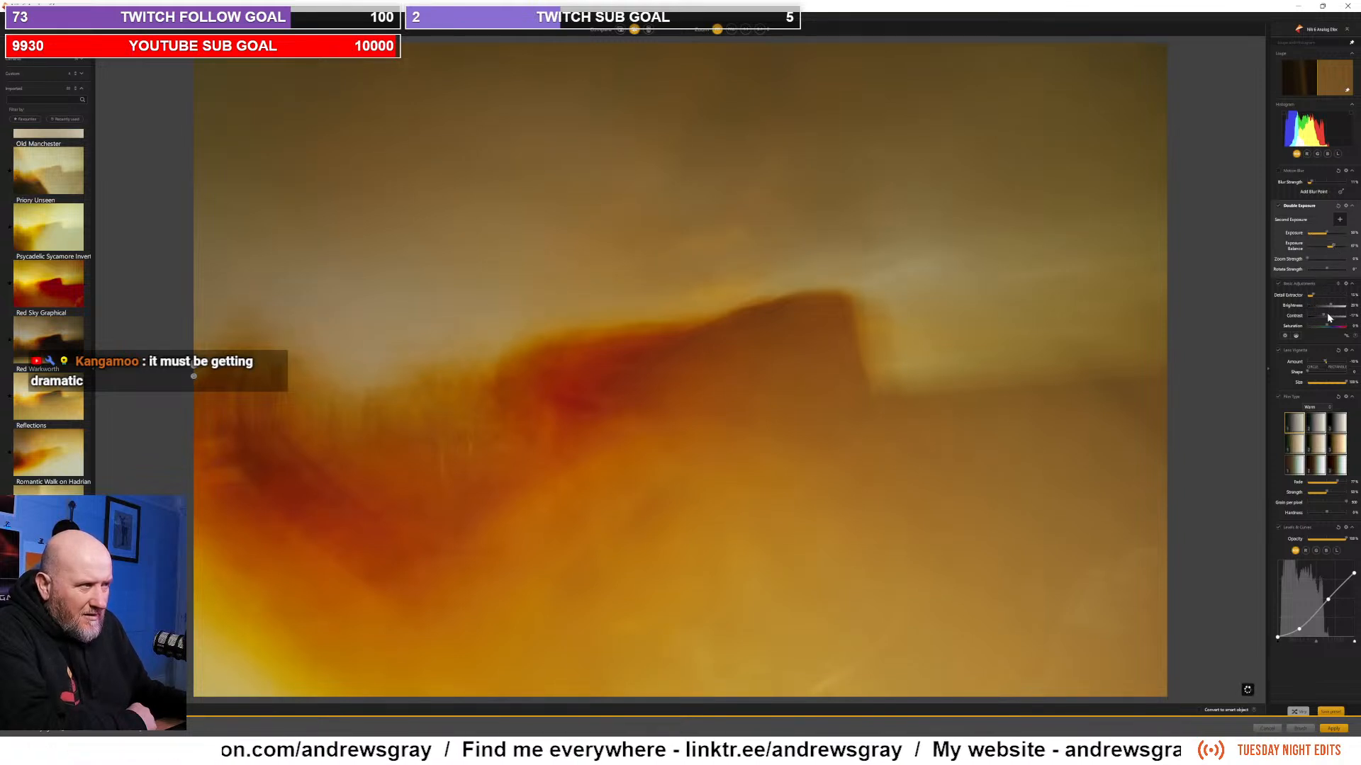
left_click_drag(1330, 315, 1321, 319)
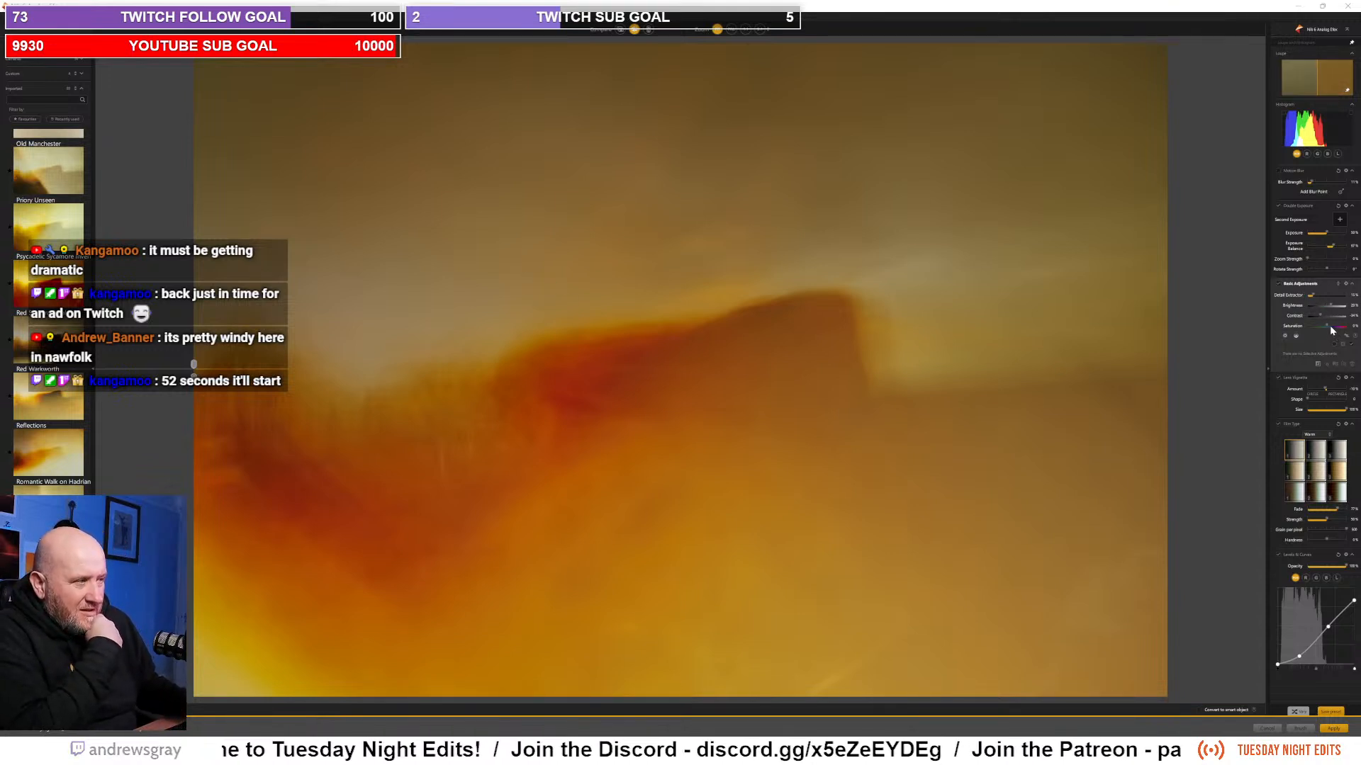
left_click_drag(1321, 325, 1317, 325)
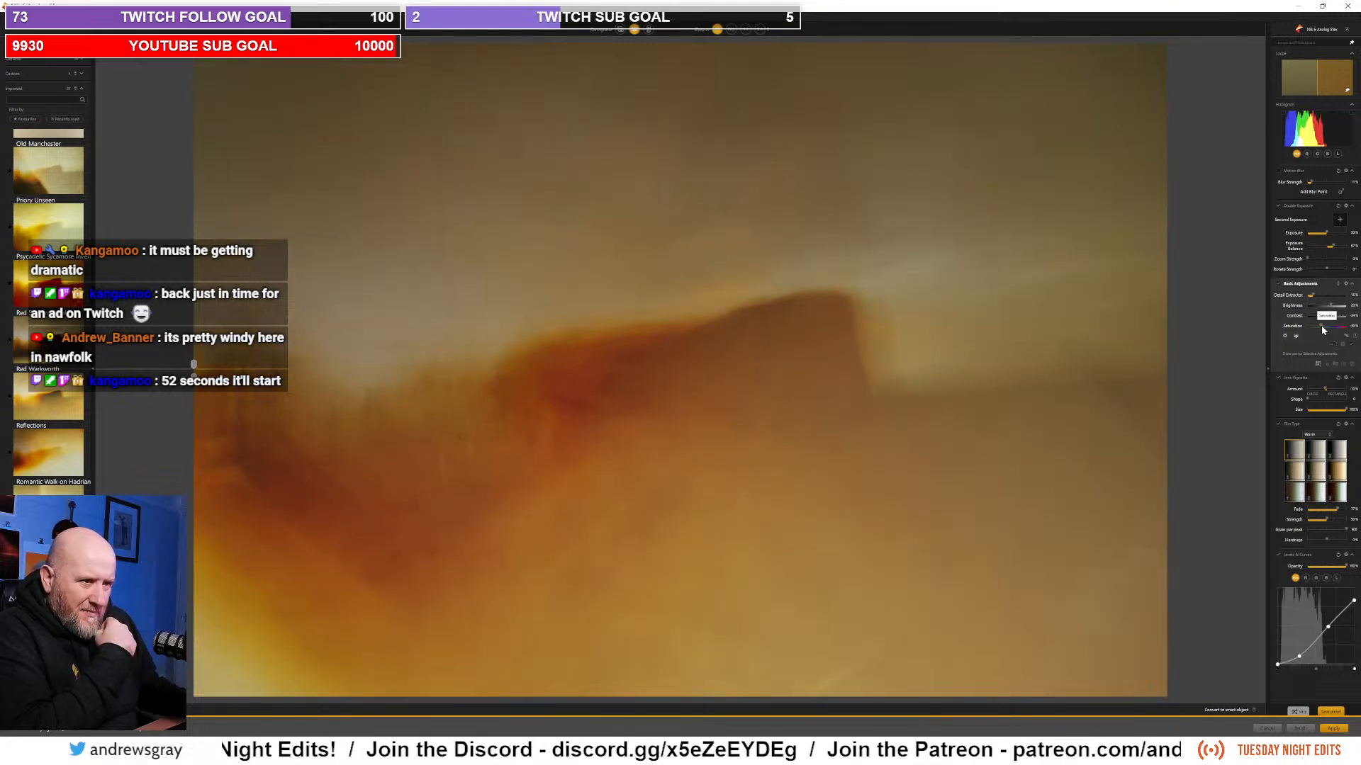
left_click(1321, 326)
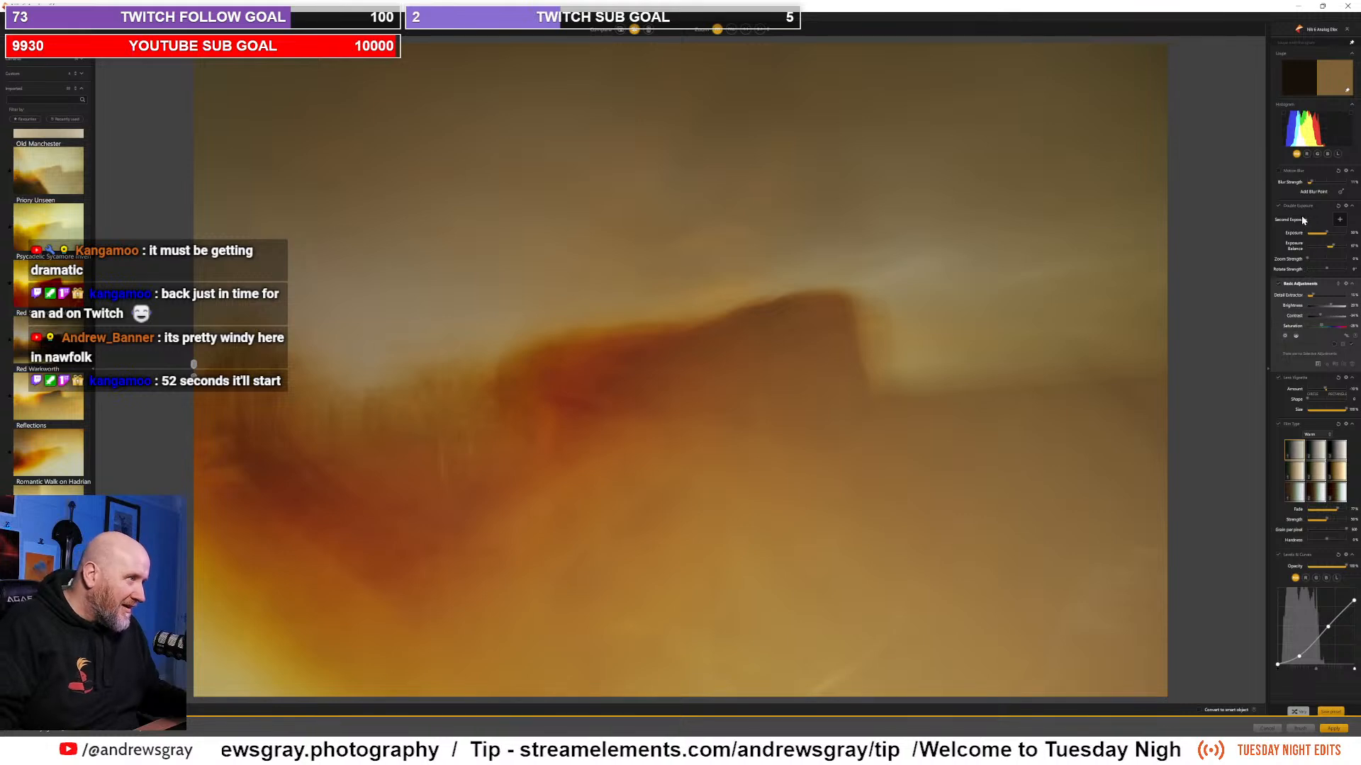
left_click_drag(1326, 237, 1338, 236)
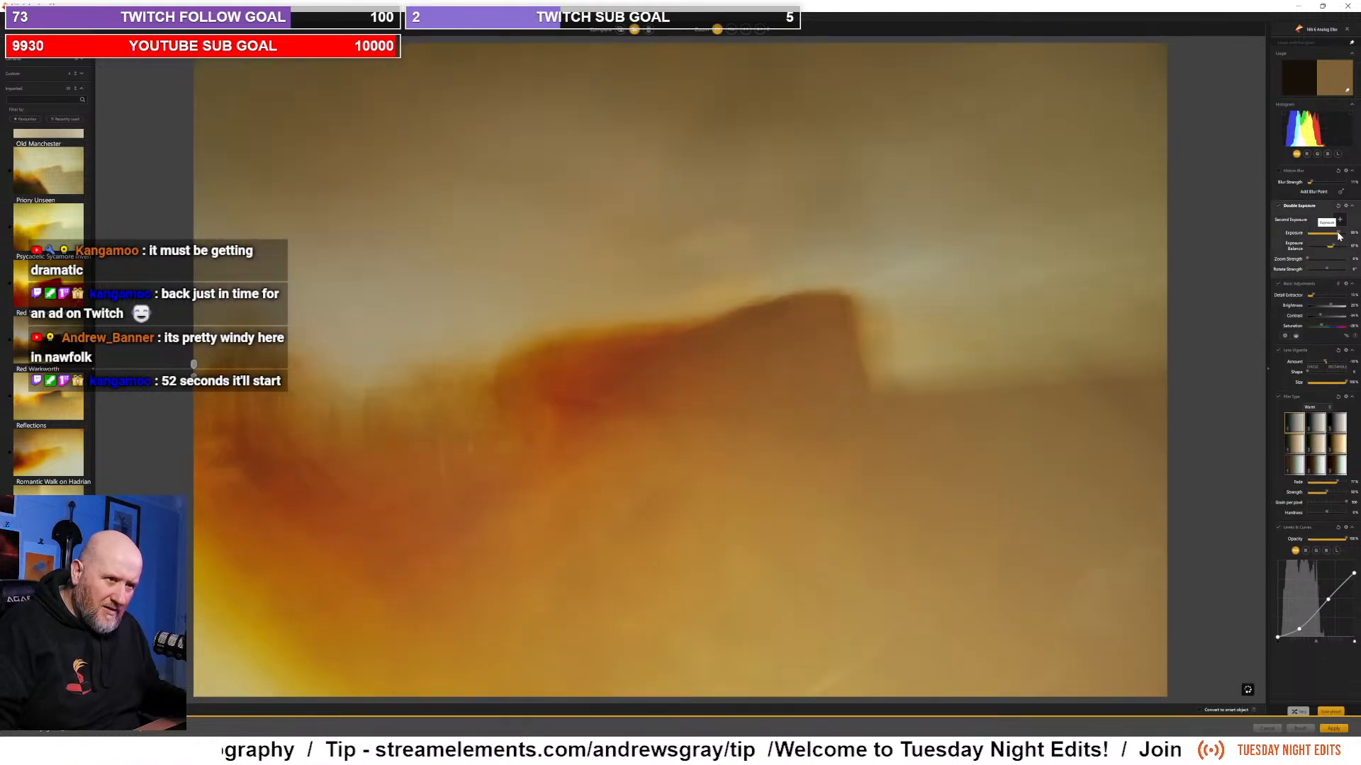
Step: Reduce the Double Exposure's Exposure and fine-tune the midtones of the blue, green and red channel curves in Levels & Curves
left_click_drag(1338, 236, 1322, 238)
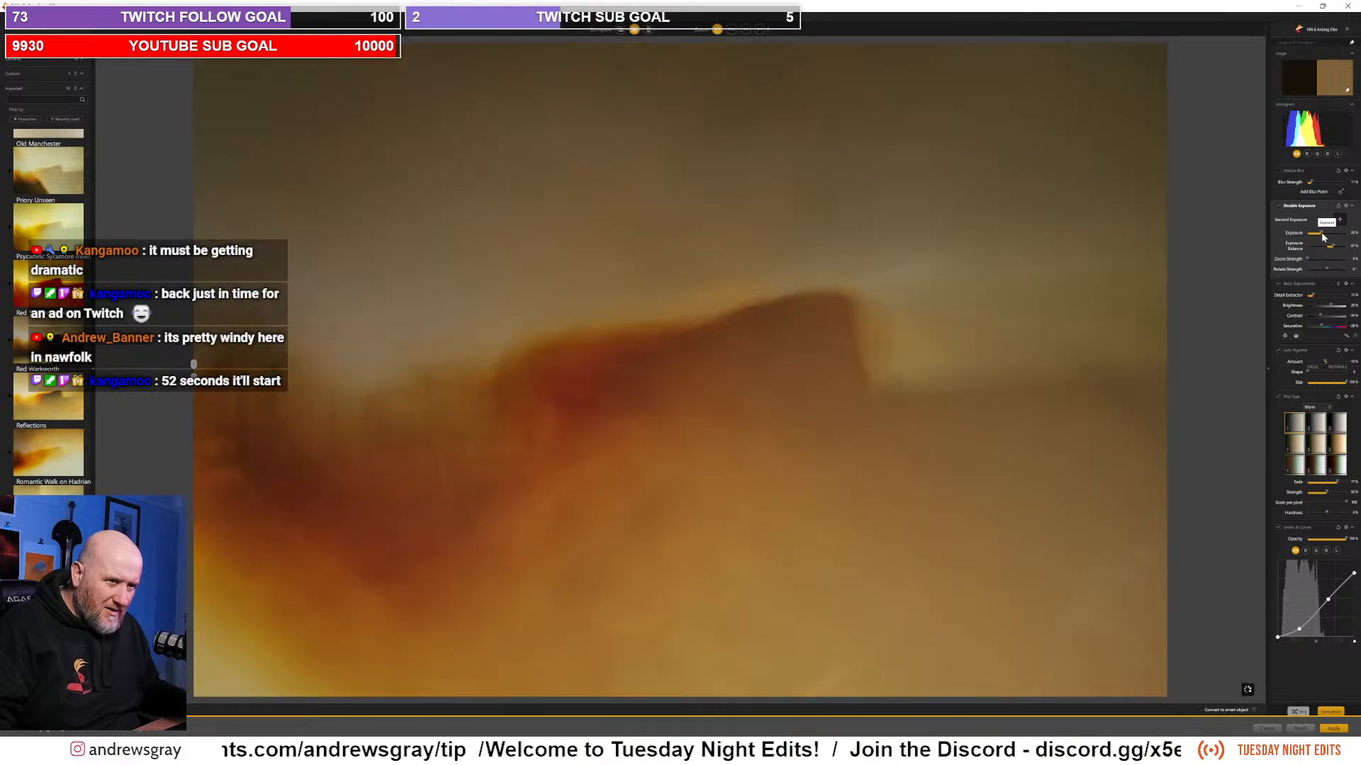
left_click_drag(1323, 237, 1326, 238)
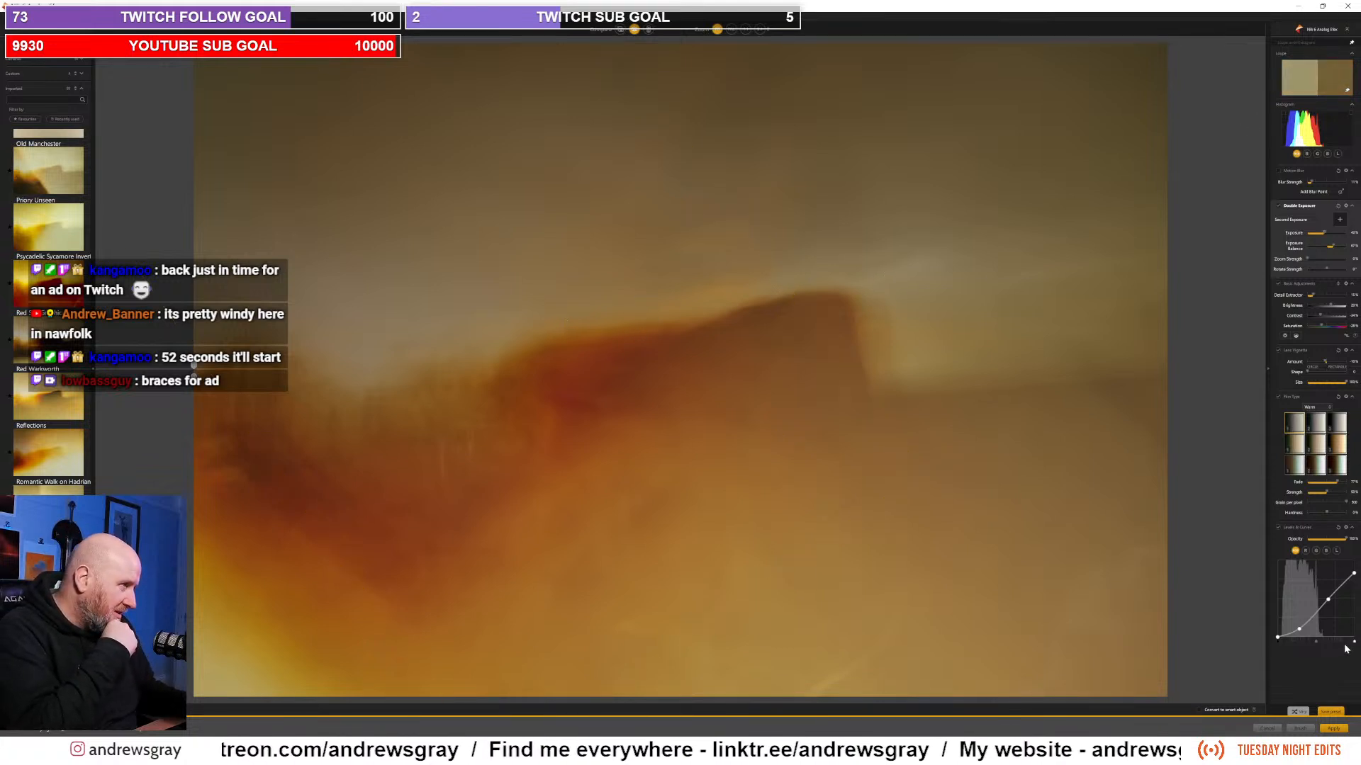
left_click(1326, 552)
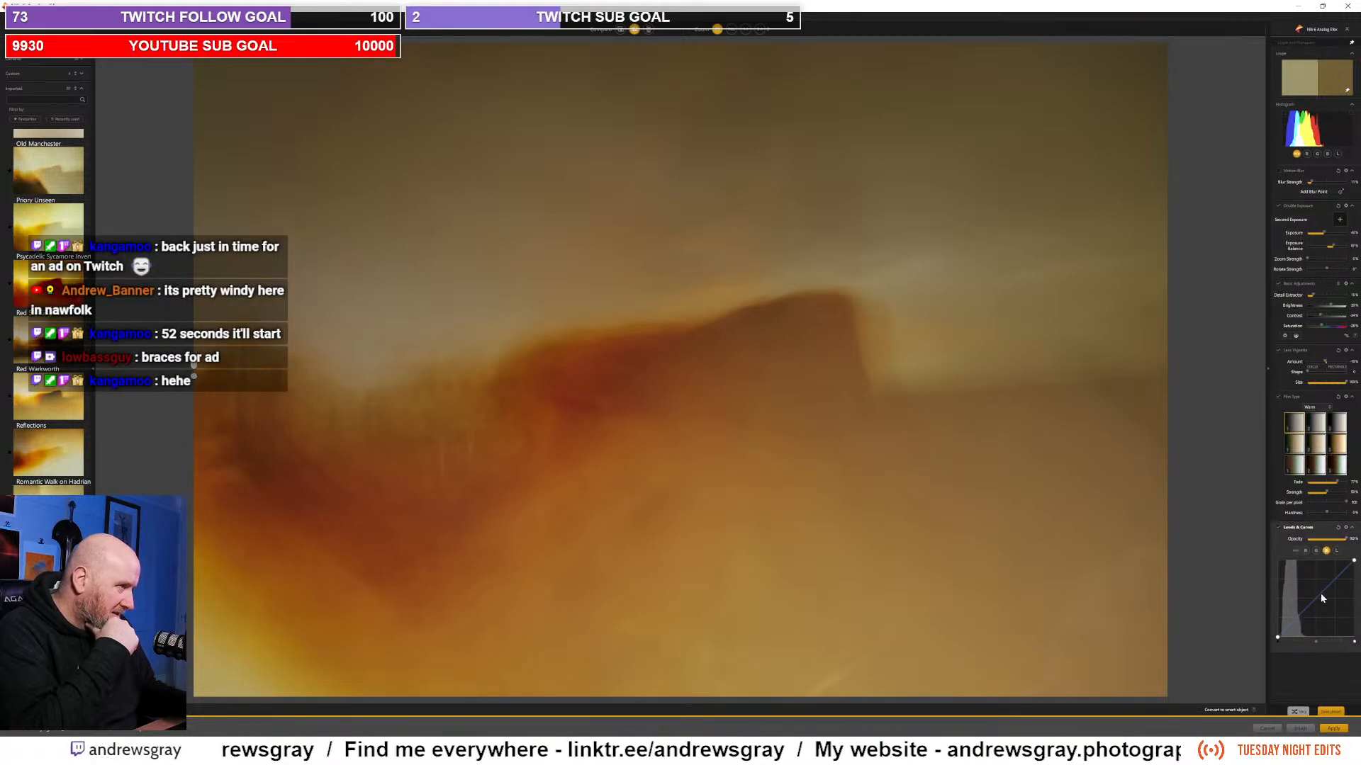
left_click_drag(1319, 594, 1320, 596)
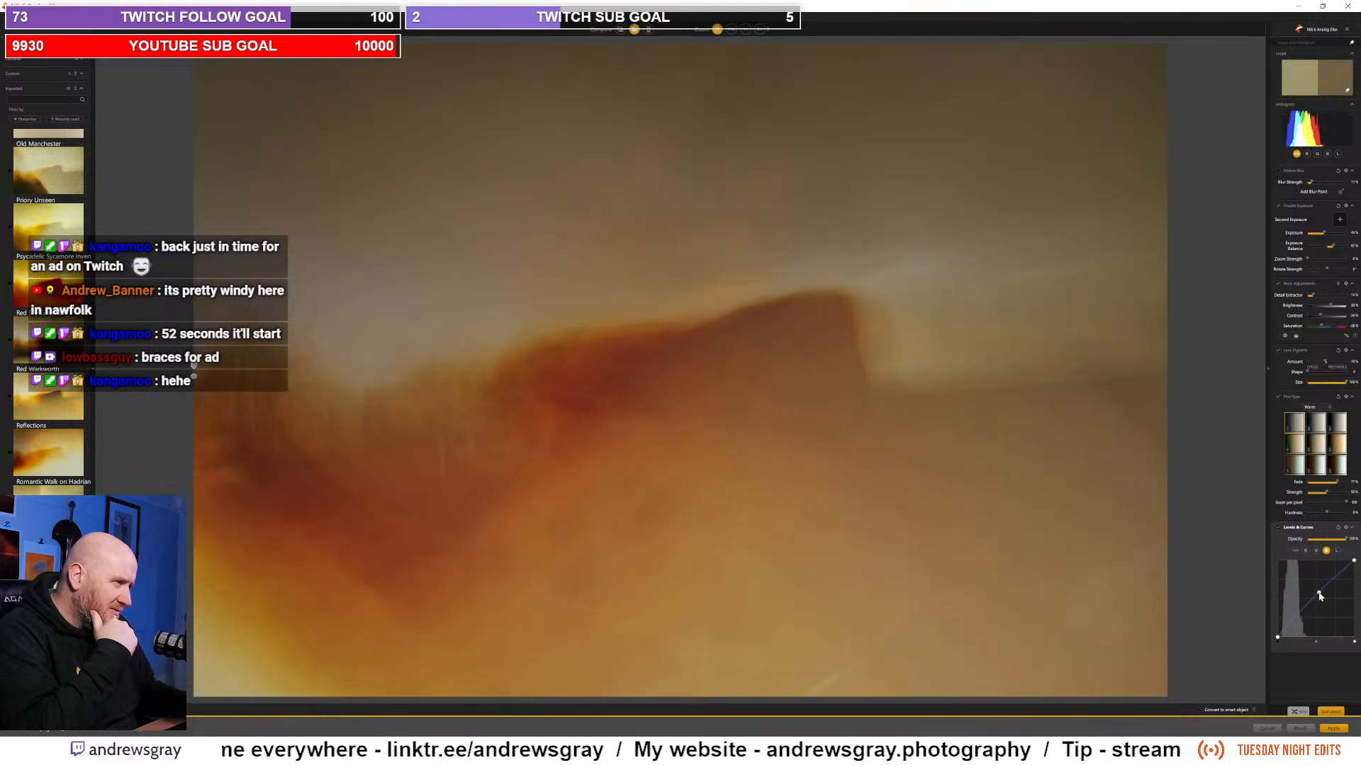
left_click(1316, 552)
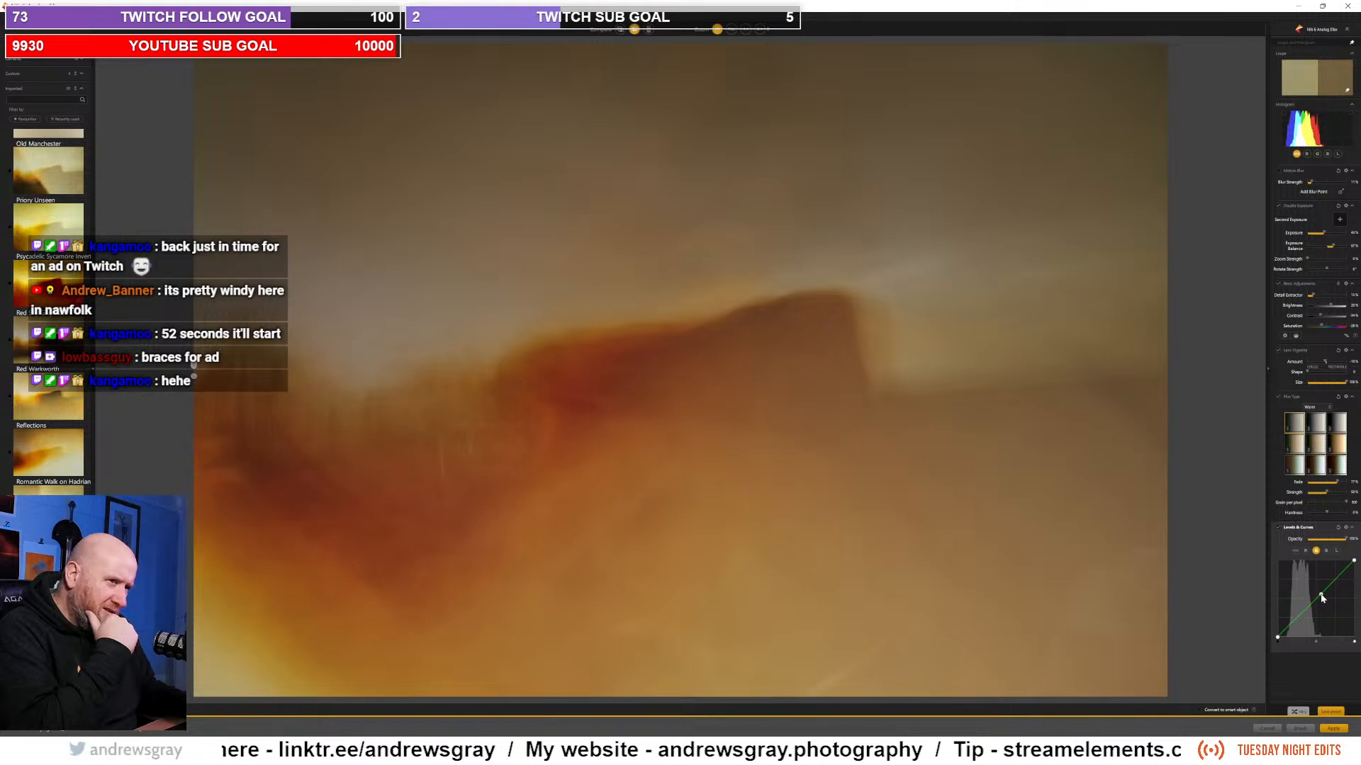
left_click_drag(1323, 600, 1321, 599)
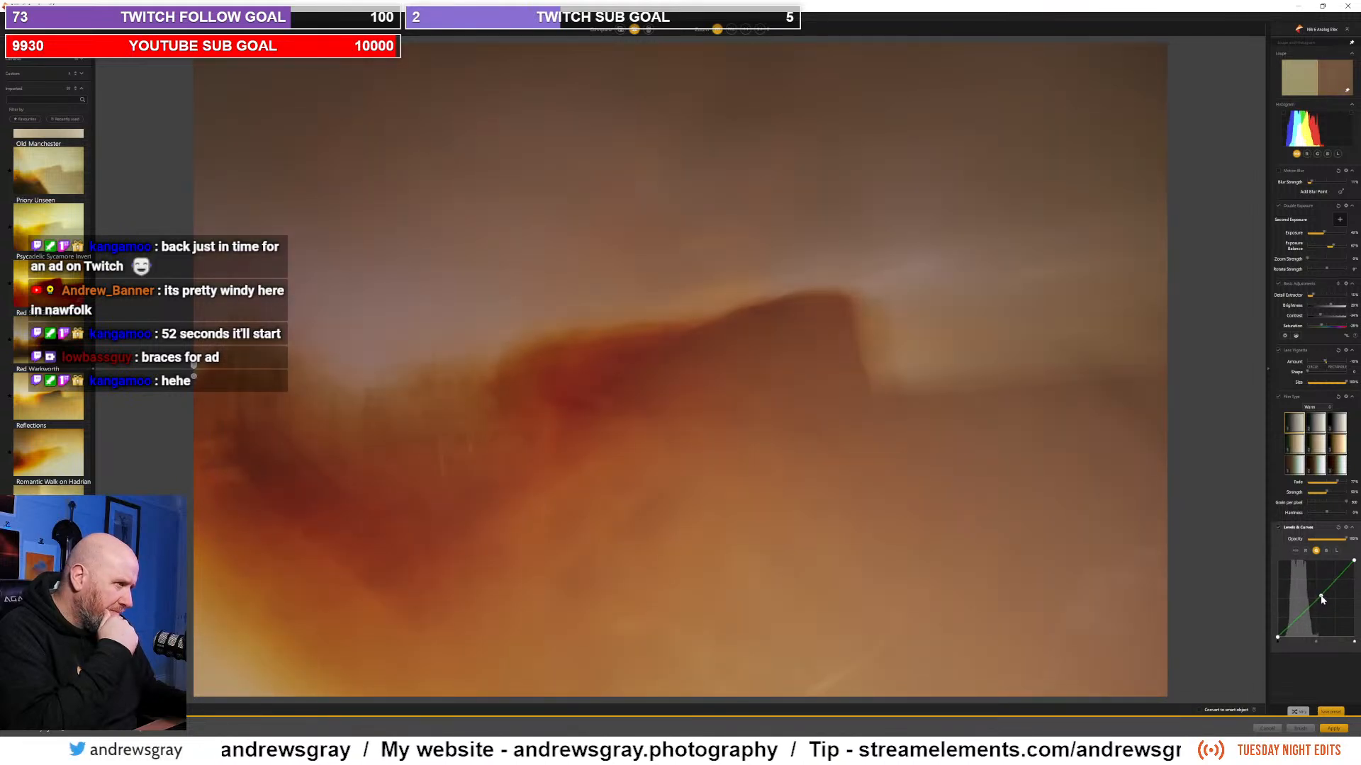
left_click(1306, 551)
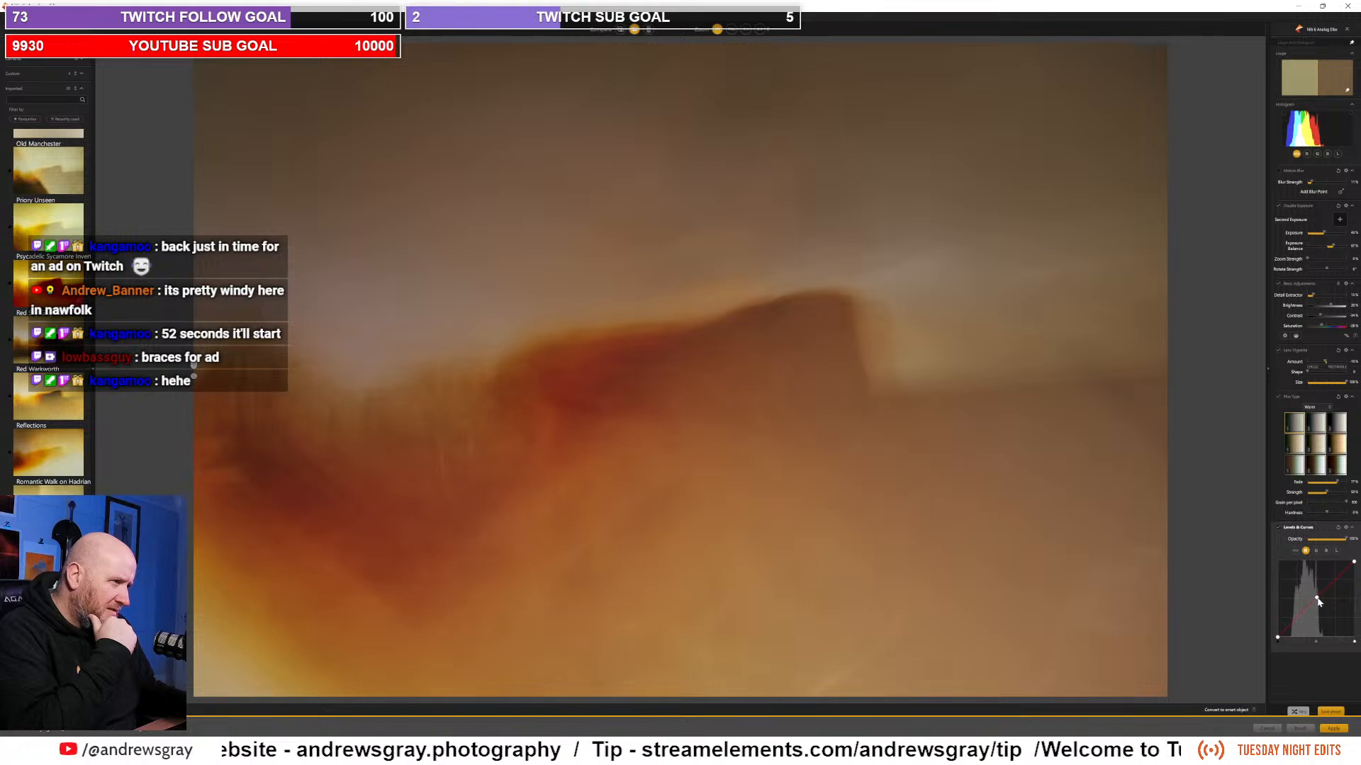
left_click(1317, 601)
left_click_drag(1312, 598, 1317, 601)
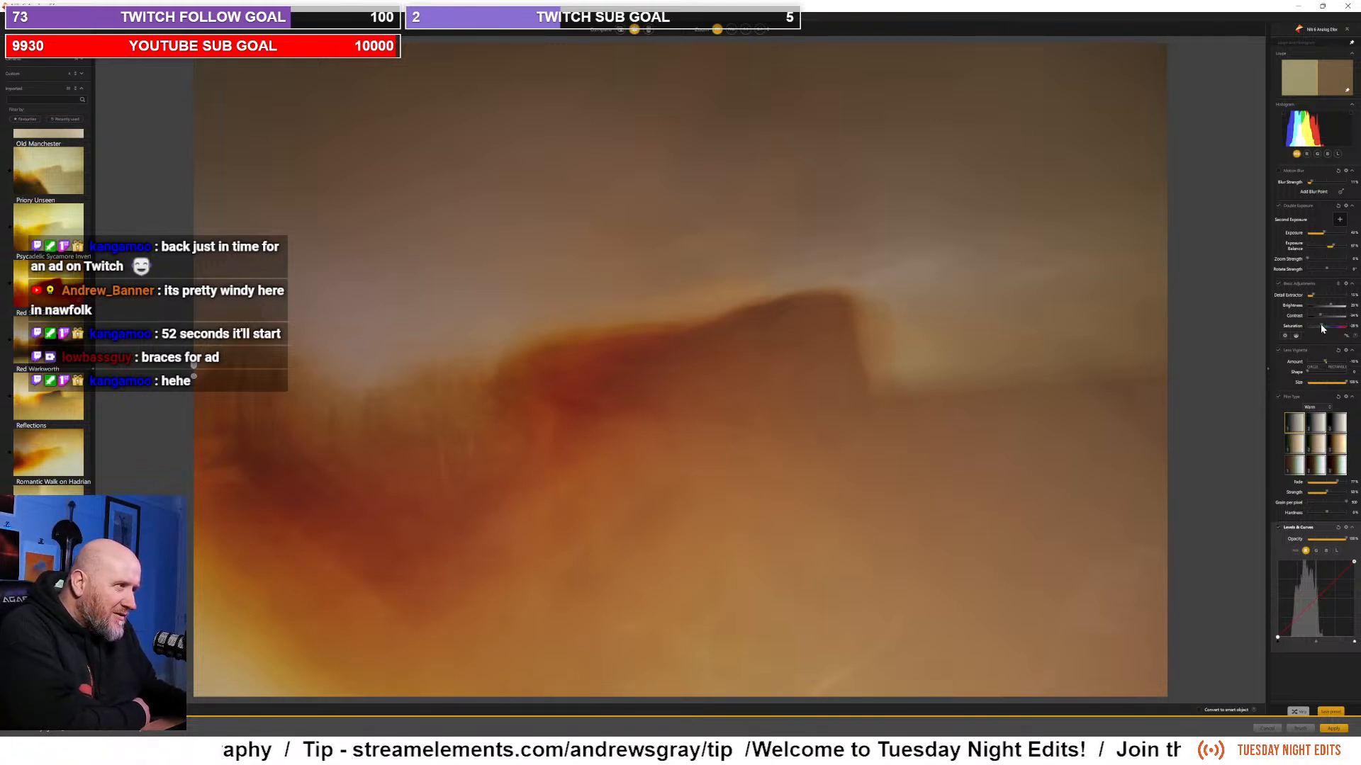
Step: Fine-tune Saturation, compare another film type, and keep the first film swatch with stronger Fade and maximum Strength
left_click_drag(1322, 328, 1326, 329)
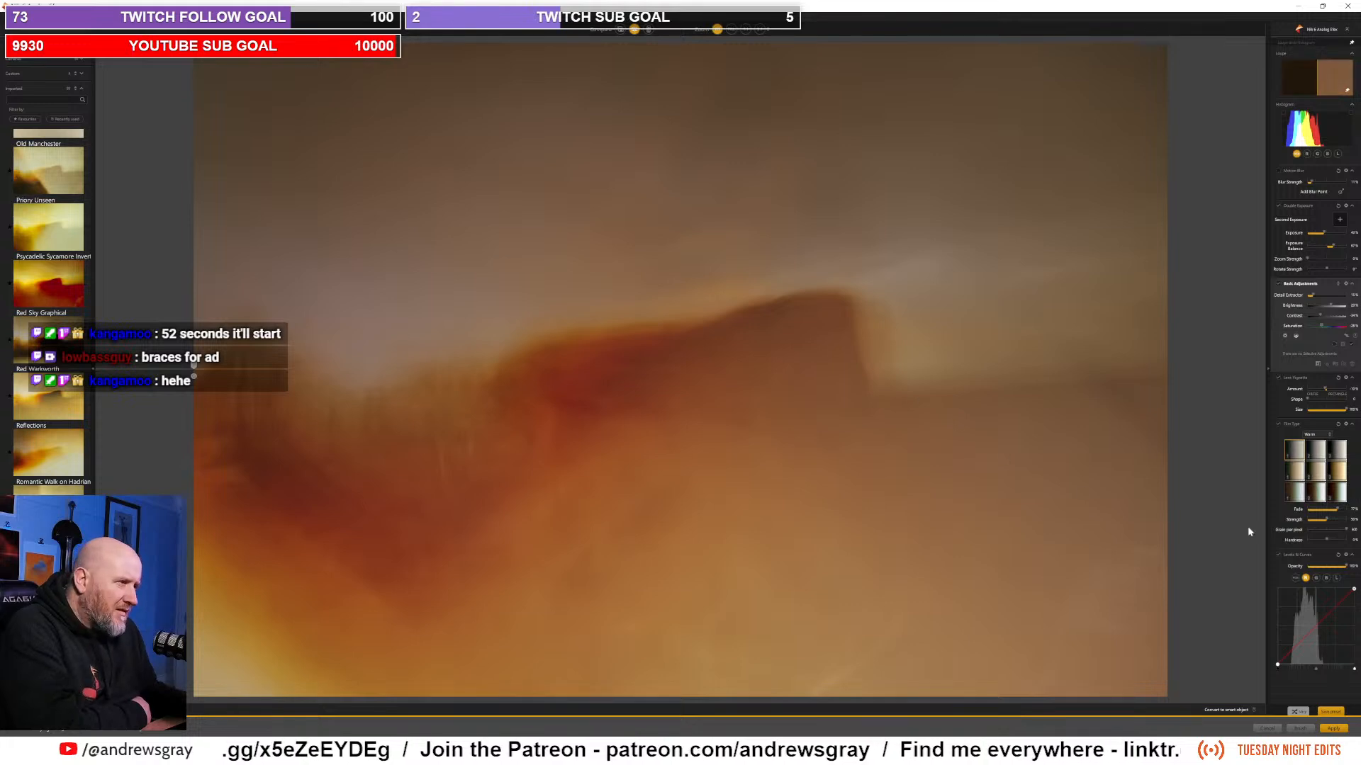
left_click(1295, 472)
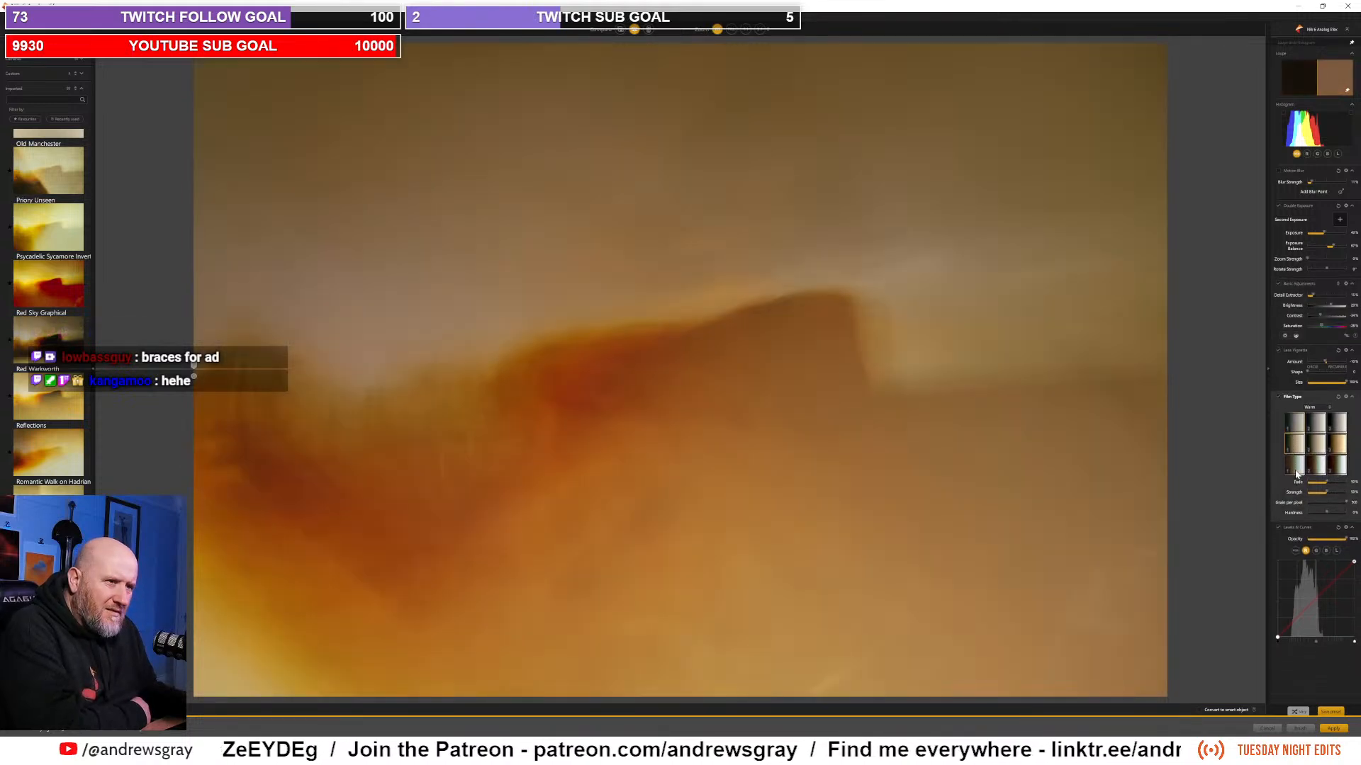
left_click(1294, 425)
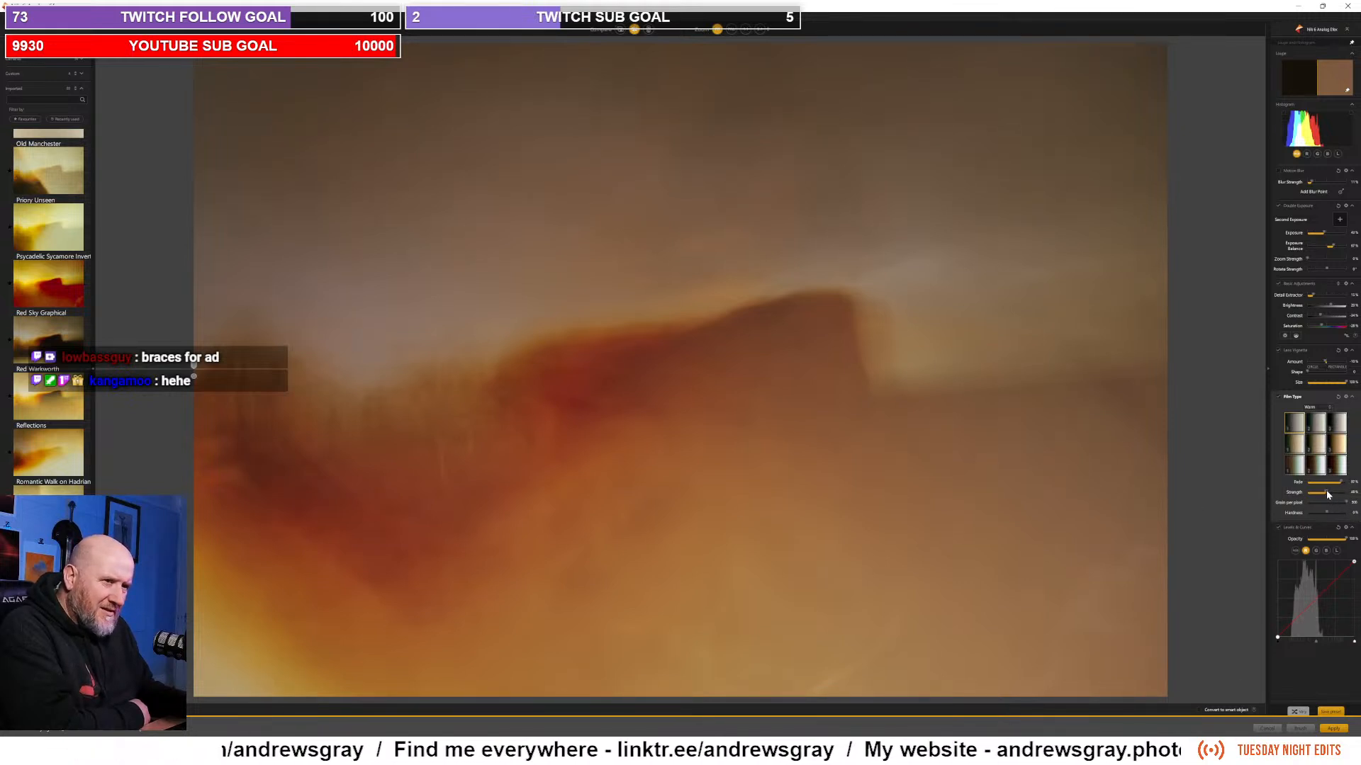
mouse_move(1329, 494)
left_mouse_down()
mouse_move(1349, 496)
mouse_move(1236, 496)
mouse_move(1347, 501)
left_mouse_up()
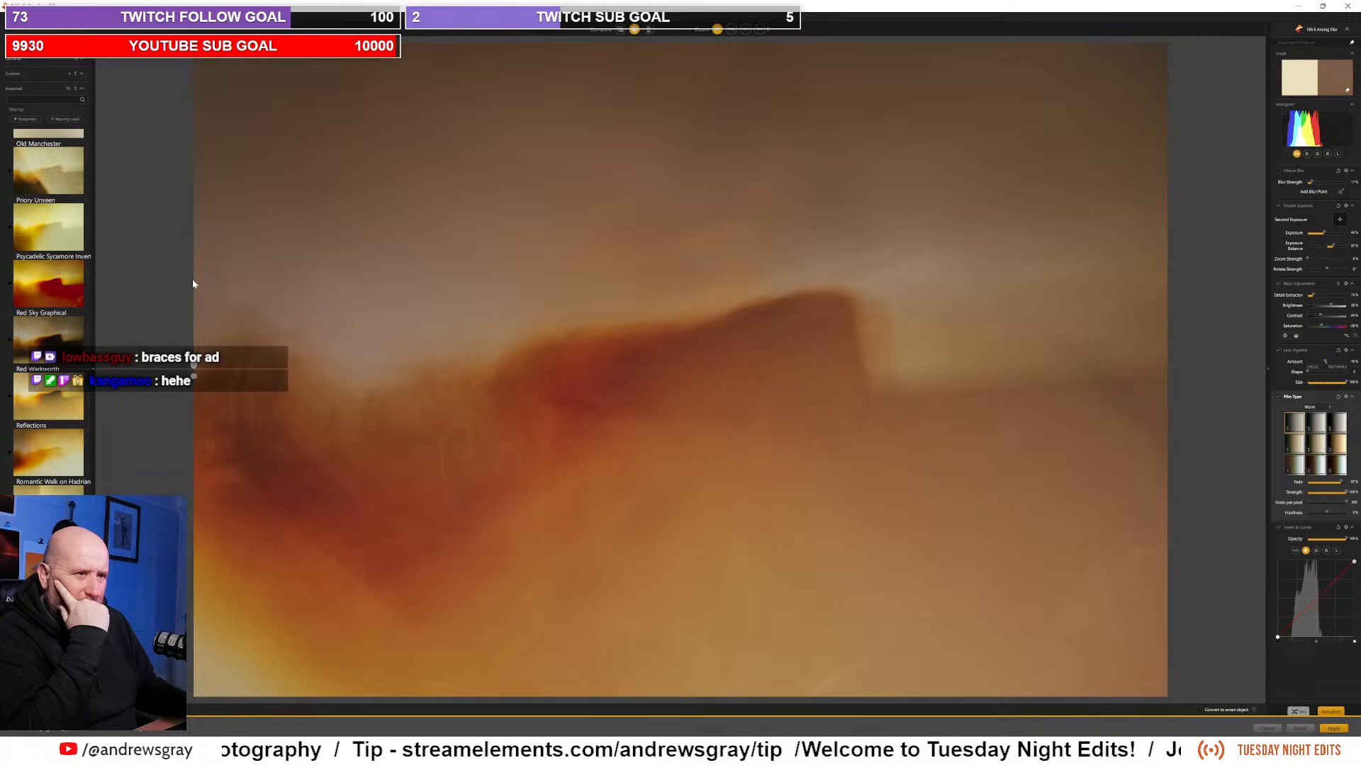
Step: Look back through the imported presets and apply the current Analog Efex look to the photo
scroll(63, 234, "up", 5)
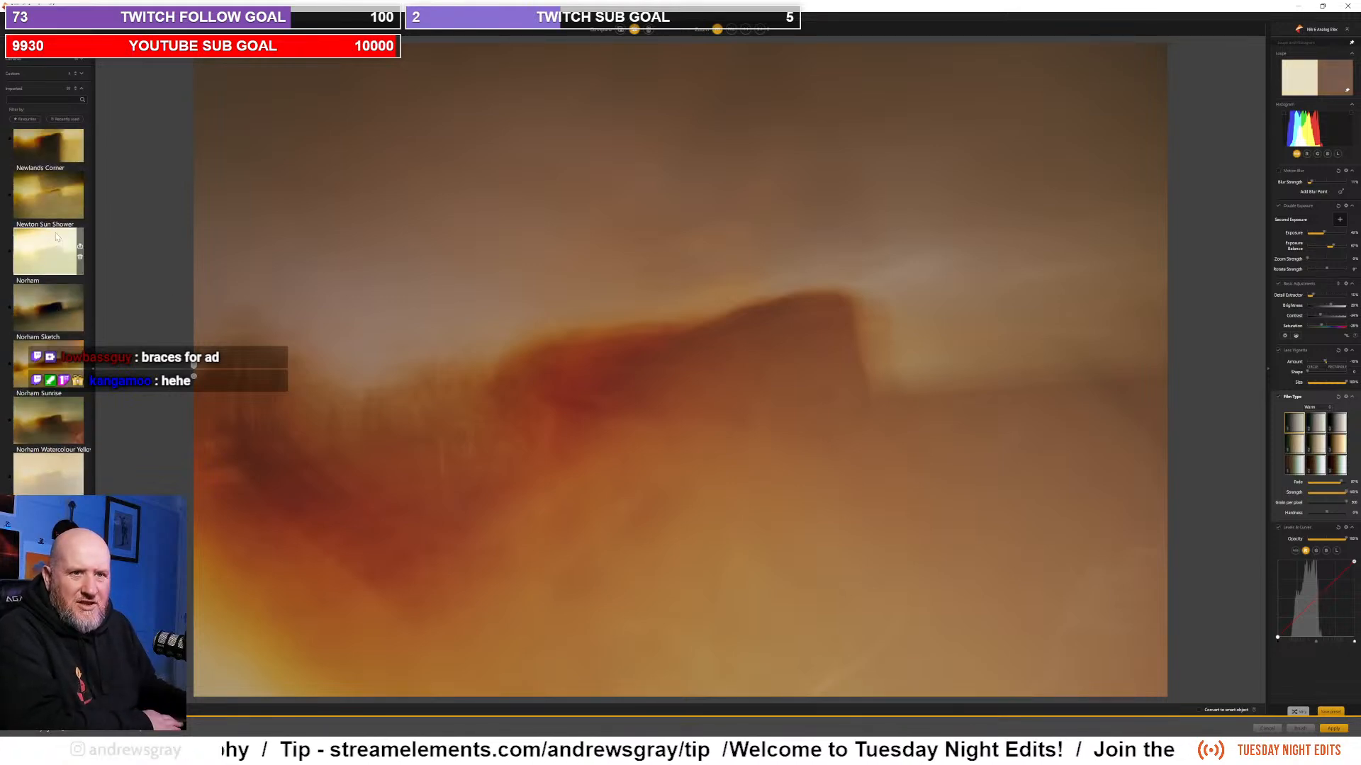
scroll(56, 236, "up", 3)
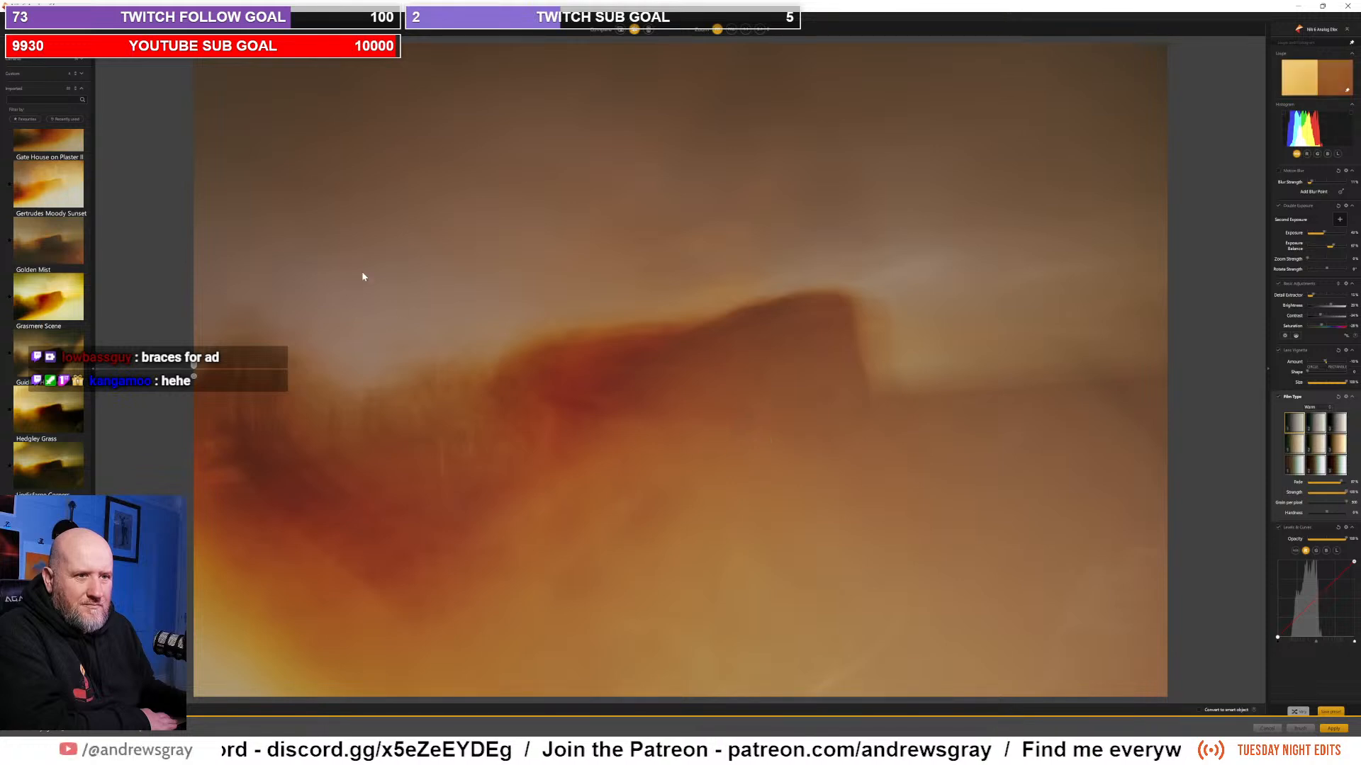
left_click(1331, 729)
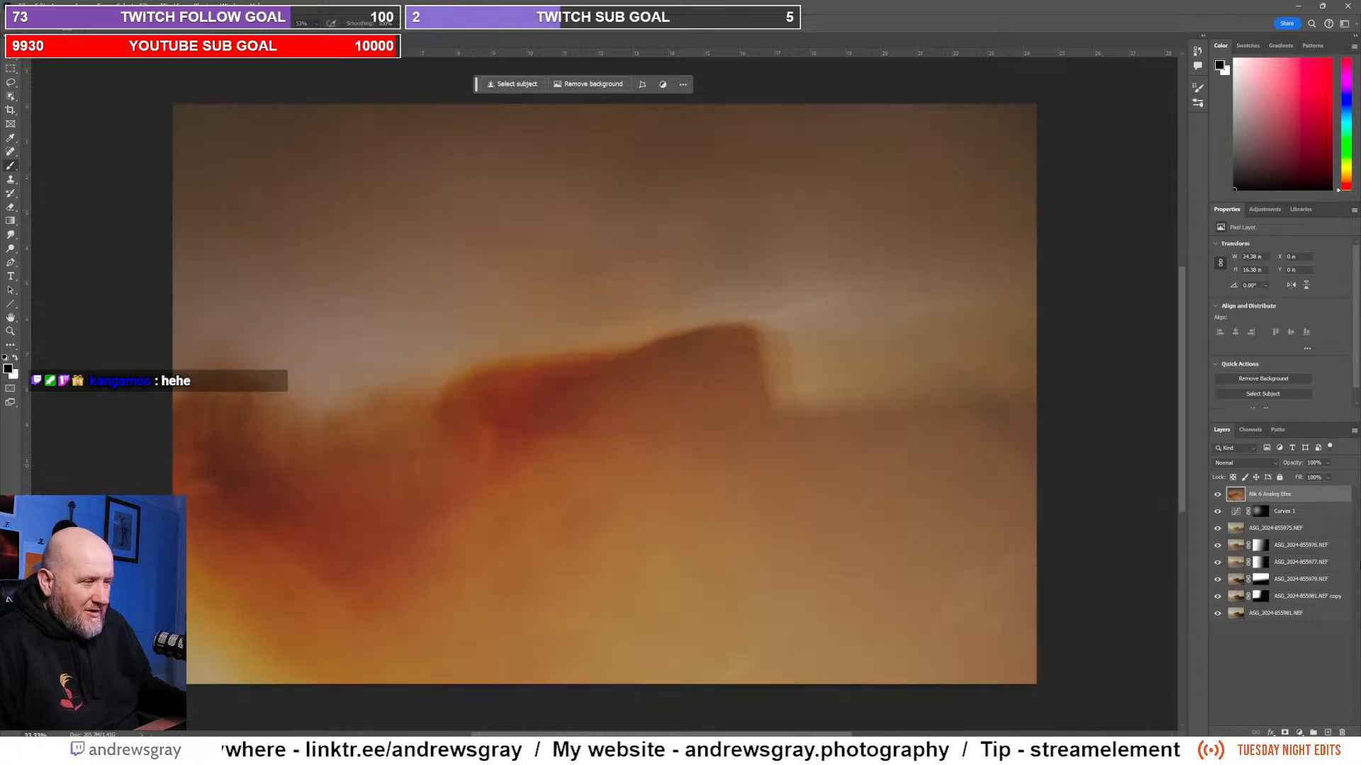
Step: Compare the photo with and without the Analog Efex layer, leaving the layer visible
left_click(1217, 496)
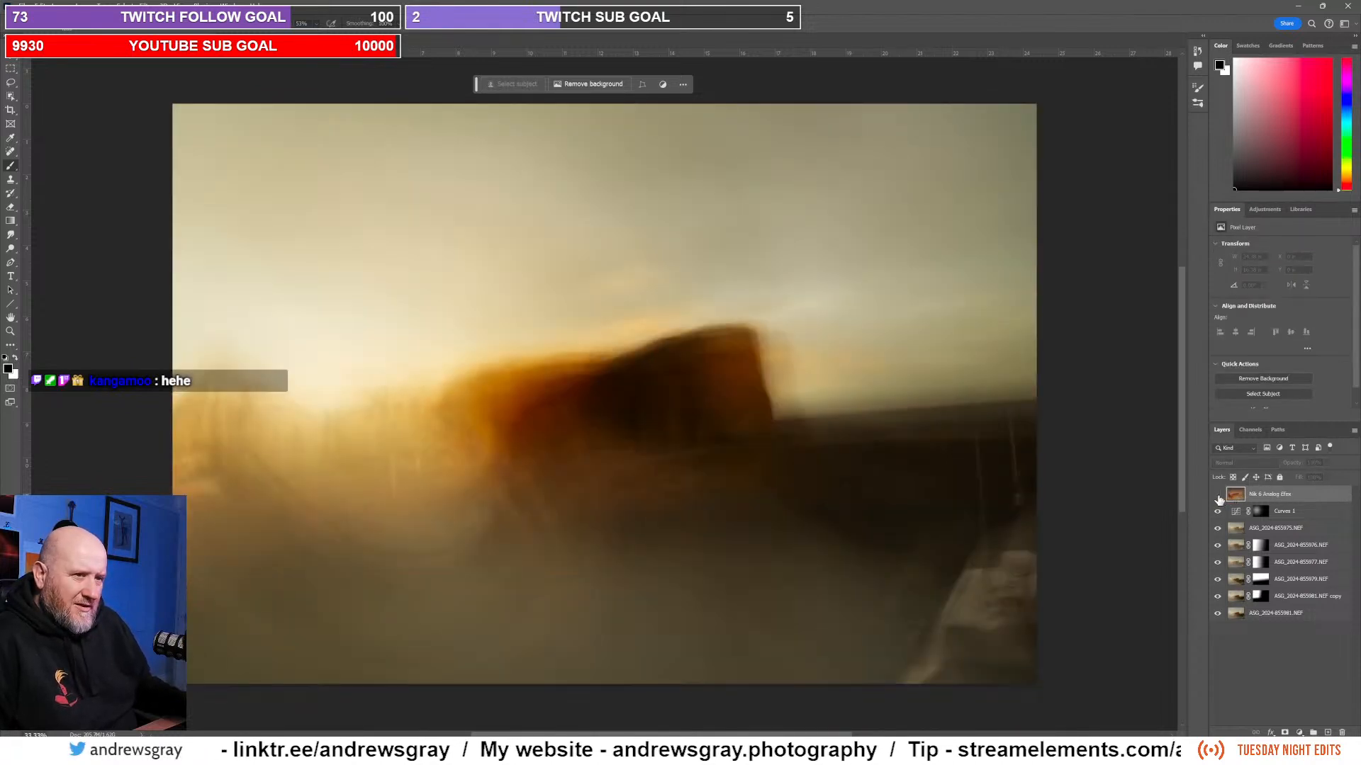
left_click(1218, 498)
left_click(1218, 498)
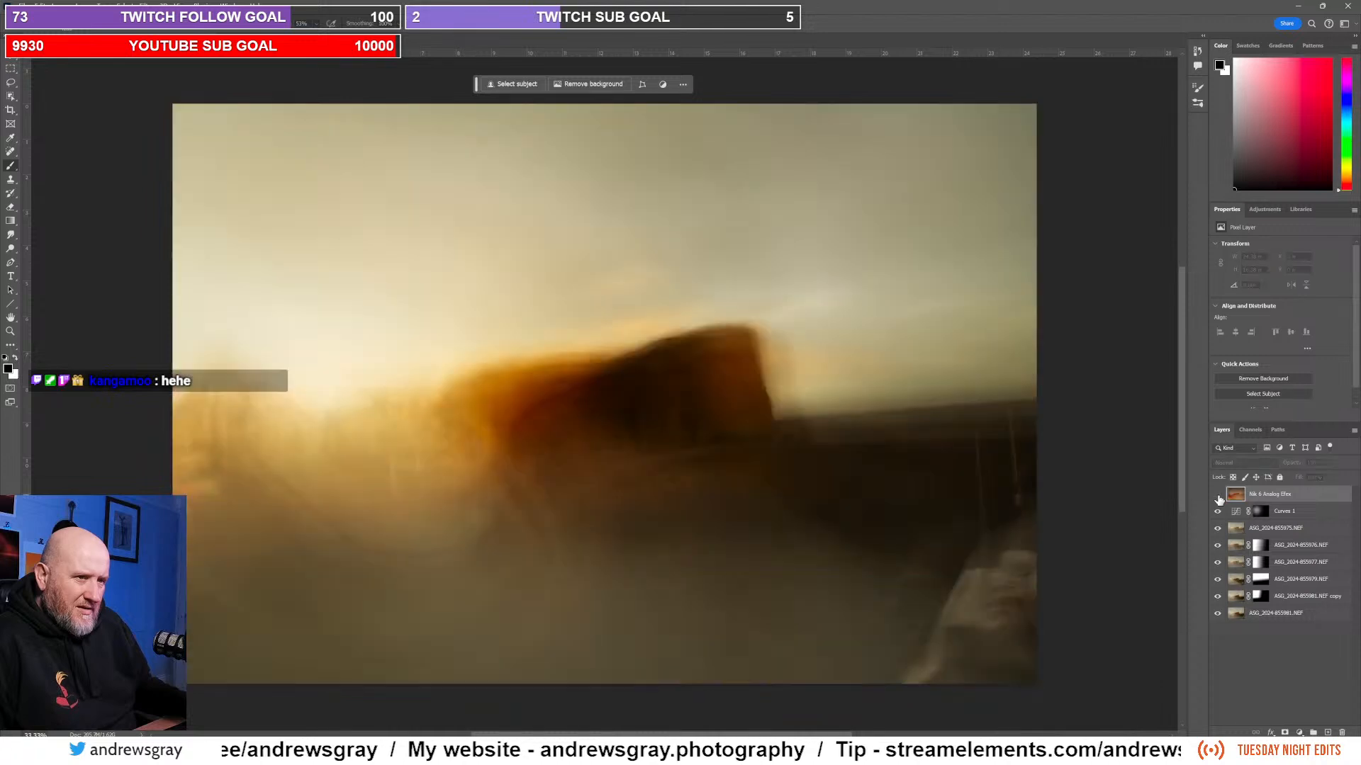
left_click(1219, 498)
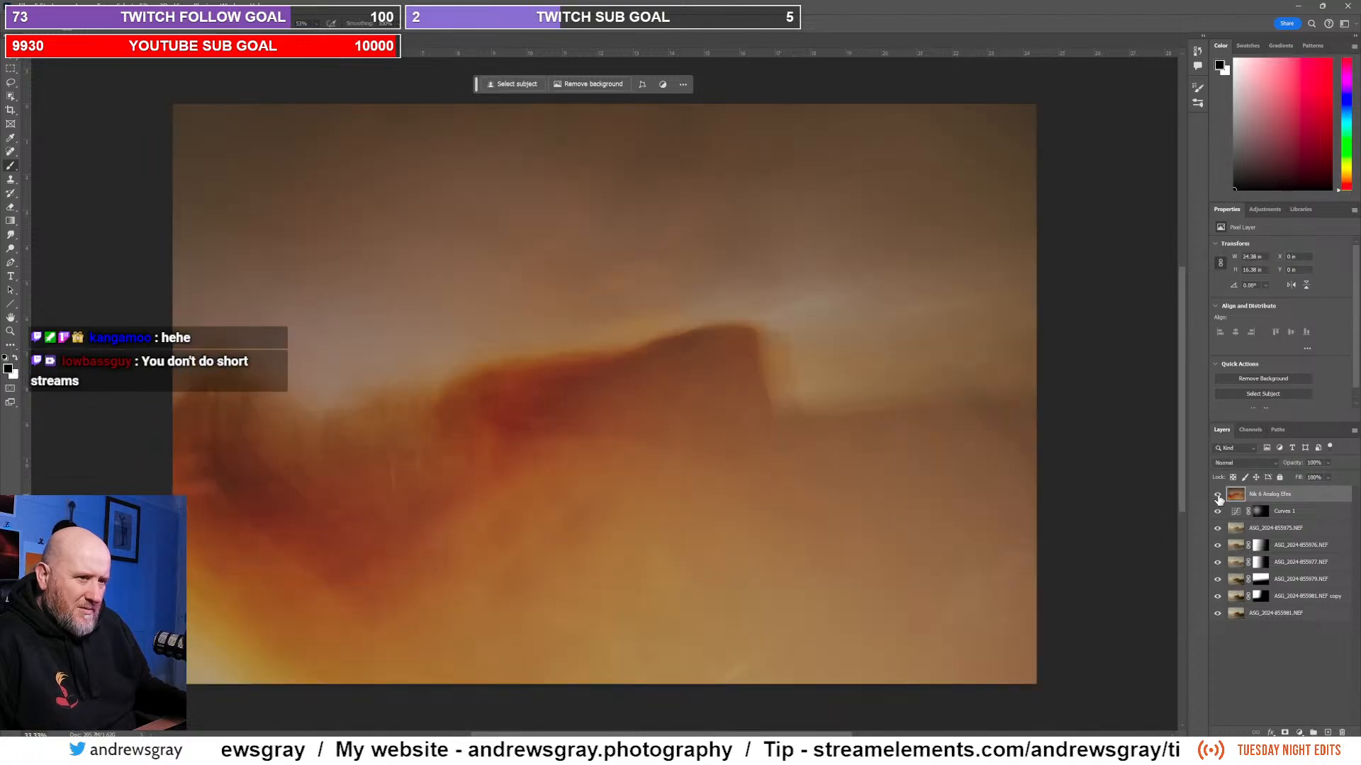
left_click(1219, 497)
left_click(1218, 497)
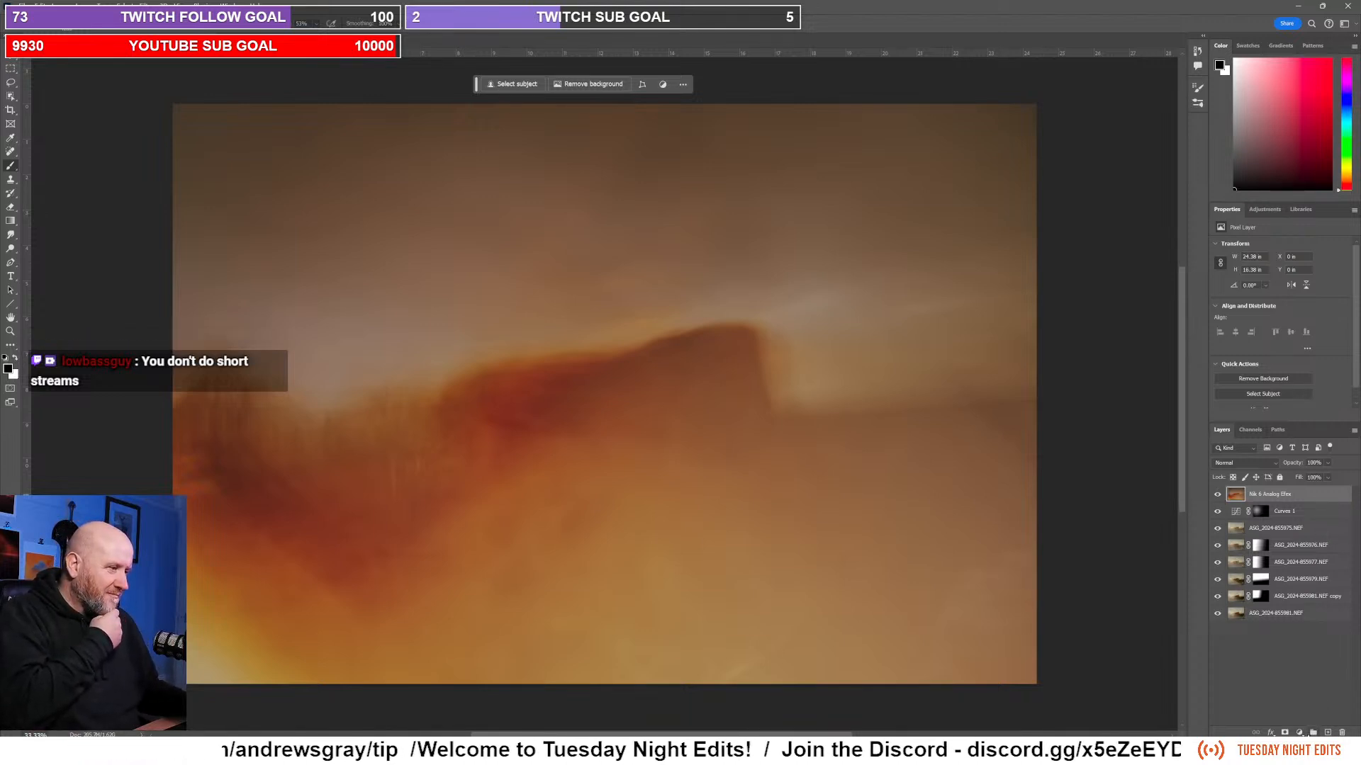
Step: Add a layer mask to the Analog Efex layer, softly erase the effect over the sky along the horizon with a smaller eraser, and compare before and after
left_click(1290, 733)
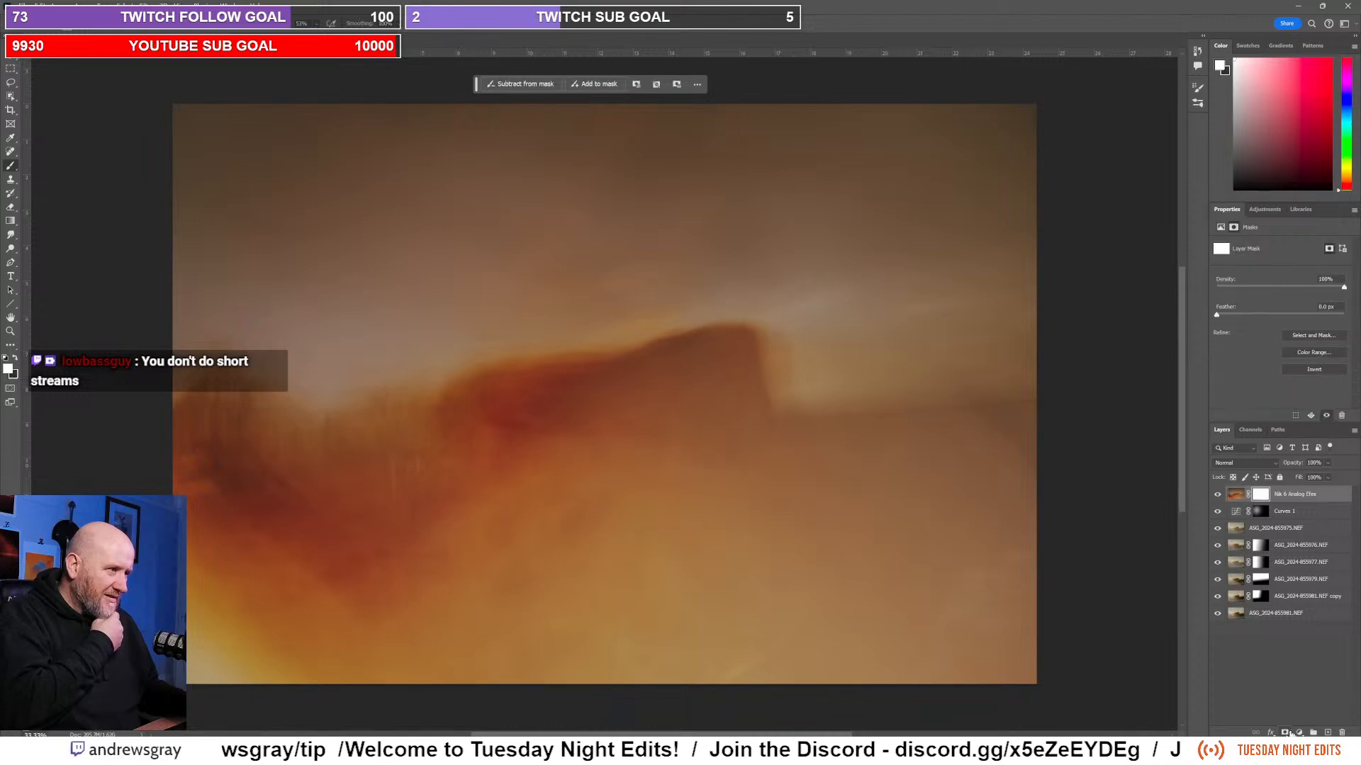
key("bracketleft")
key("bracketleft")
key("bracketleft")
key("bracketleft")
key("bracketleft")
key("bracketleft")
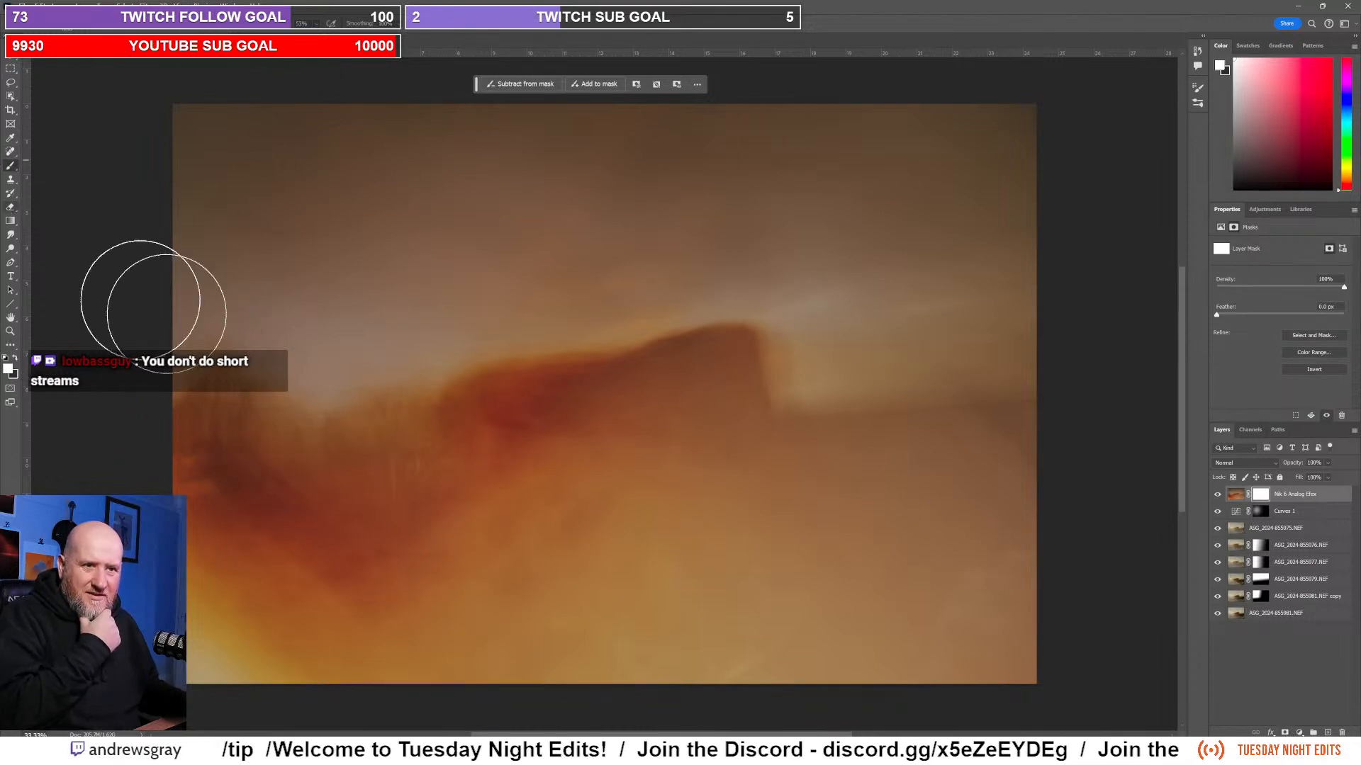
key("e")
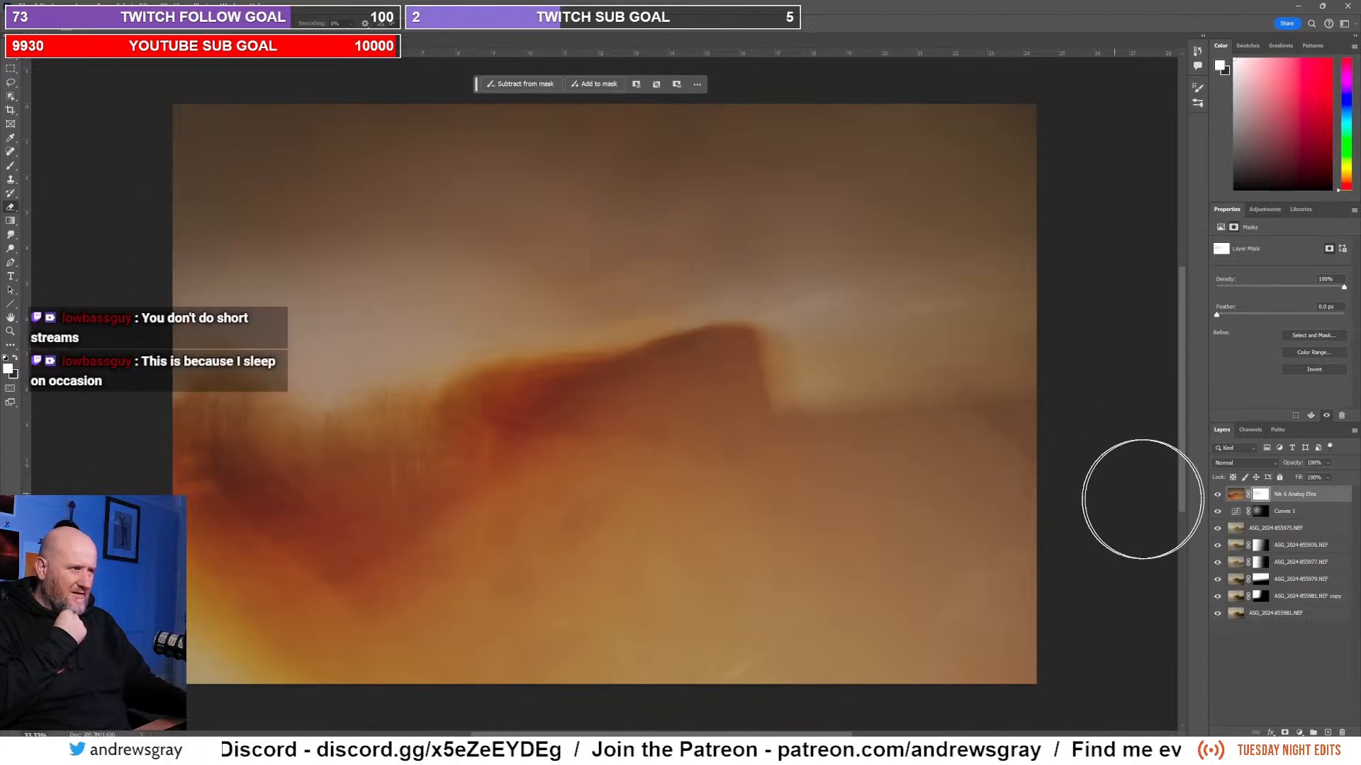
left_click(1216, 495)
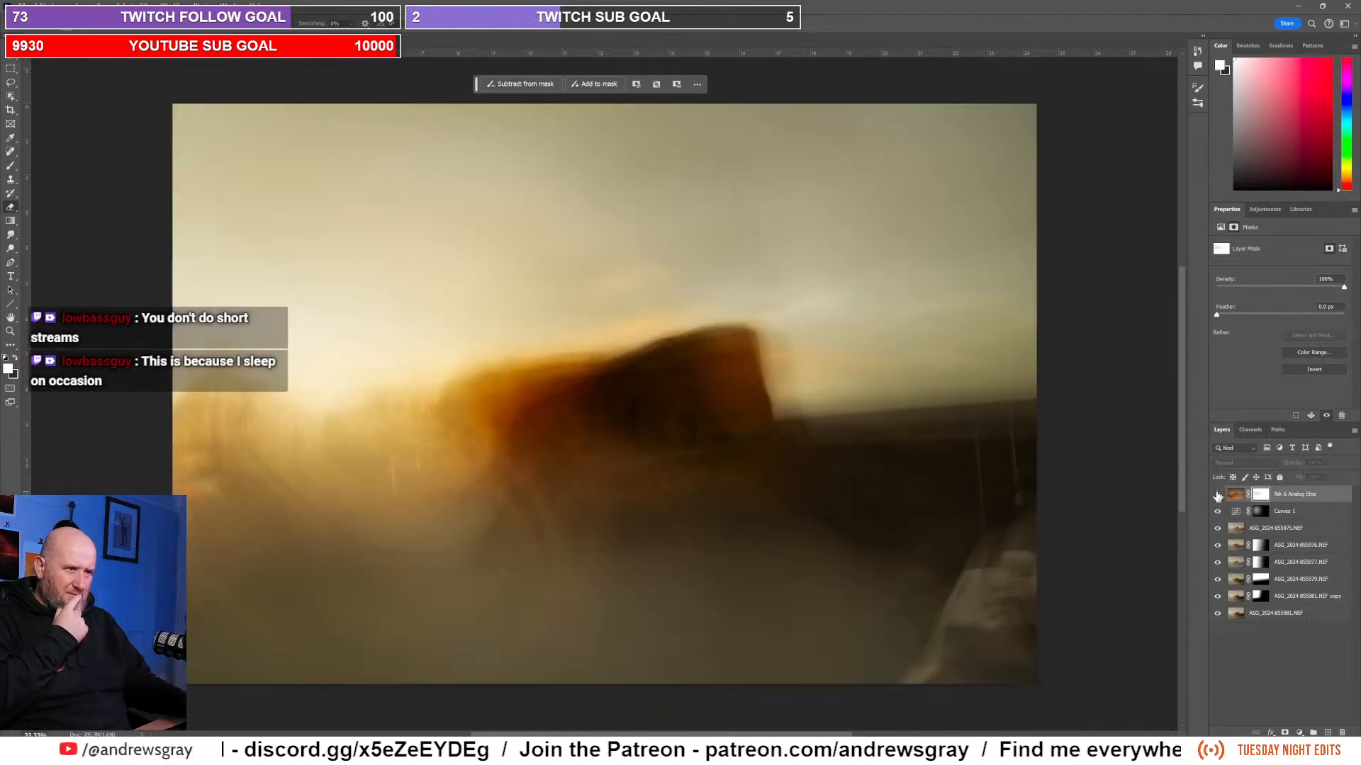
left_click(1216, 495)
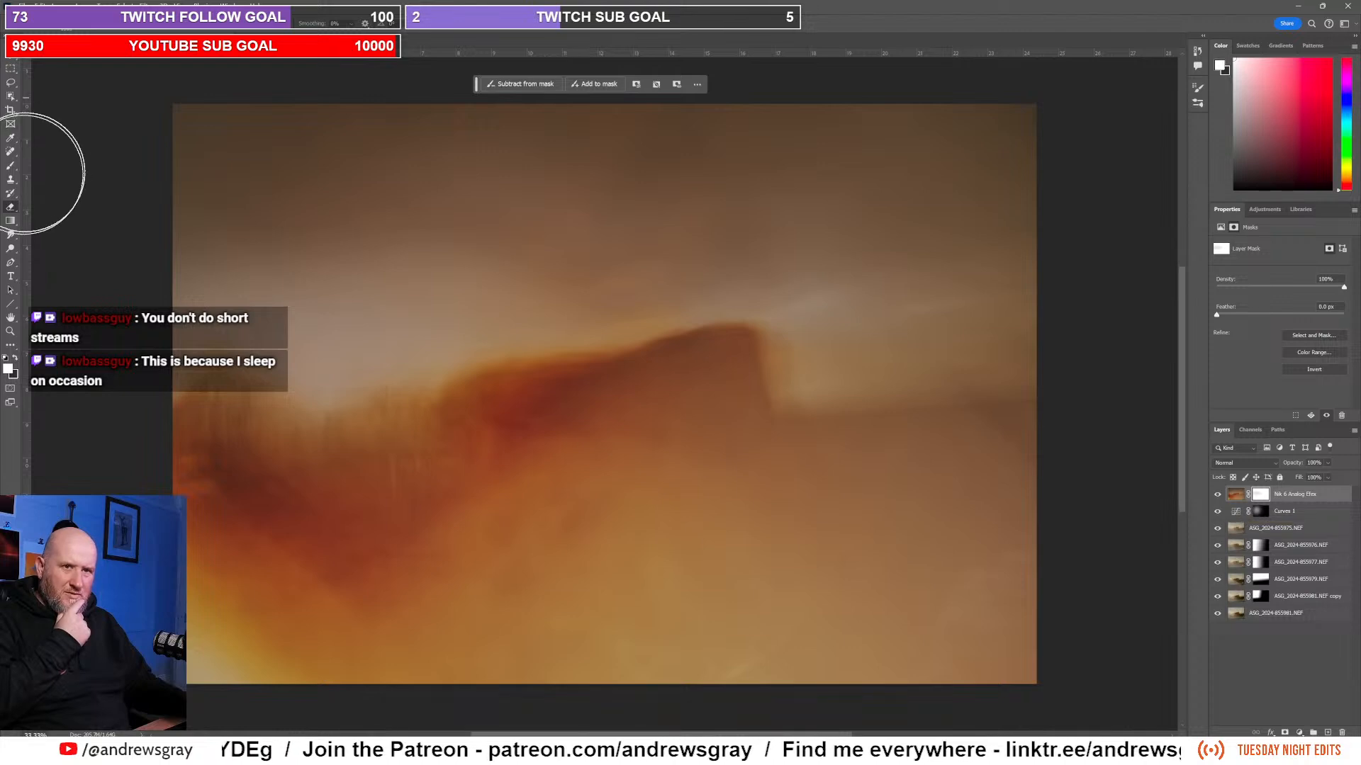
Step: Switch to the Brush tool and shrink its tip to a small size for detailed work on the Analog Efex mask
left_click(10, 167)
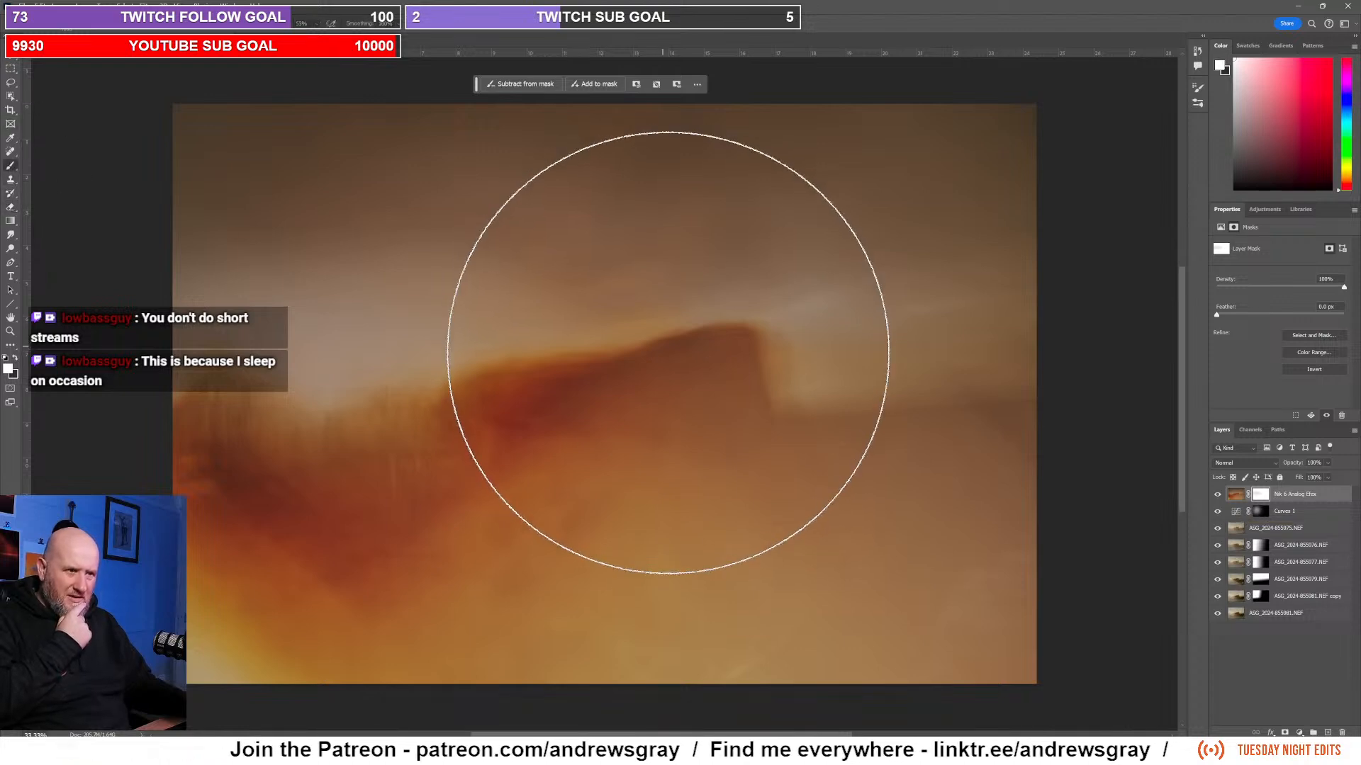
key("bracketleft")
key("bracketleft")
key("bracketleft")
key("bracketleft")
key("bracketleft")
key("bracketleft")
key("bracketleft")
key("bracketleft")
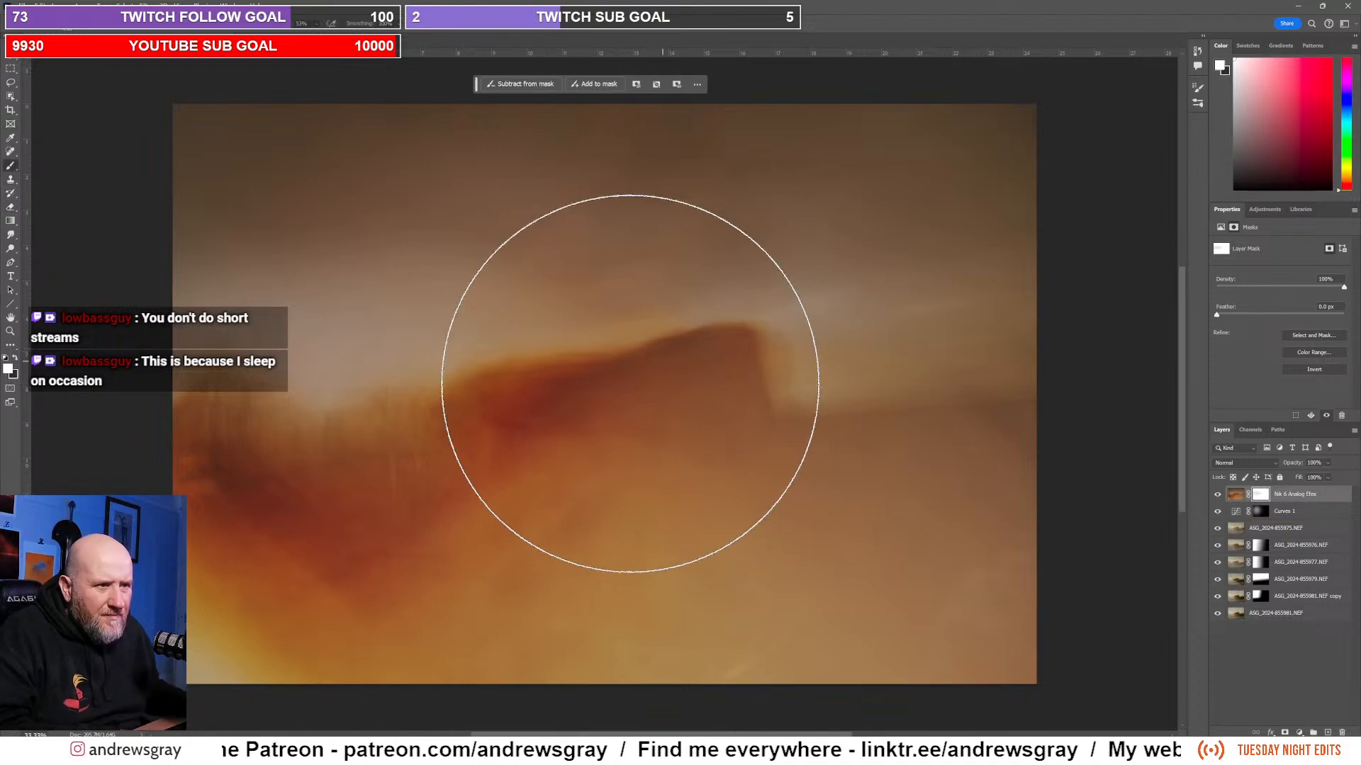
key("bracketleft")
key("bracketleft")
key("bracketleft")
key("bracketleft")
key("bracketleft")
key("bracketleft")
key("bracketleft")
key("bracketleft")
key("bracketleft")
key("bracketleft")
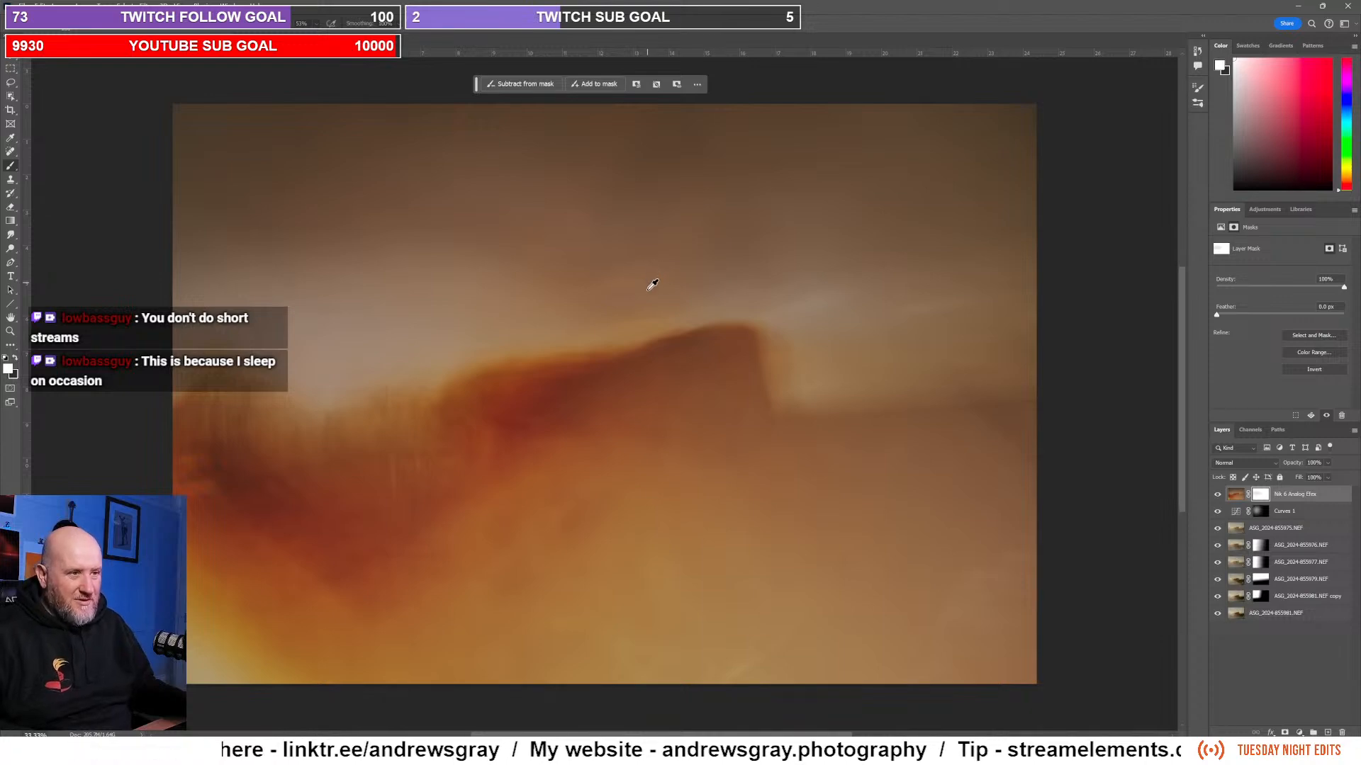
Step: Examine the dark structure's upper edge up close and compare the whole photo with and without the masked Analog Efex layer
scroll(603, 358, "up", 5)
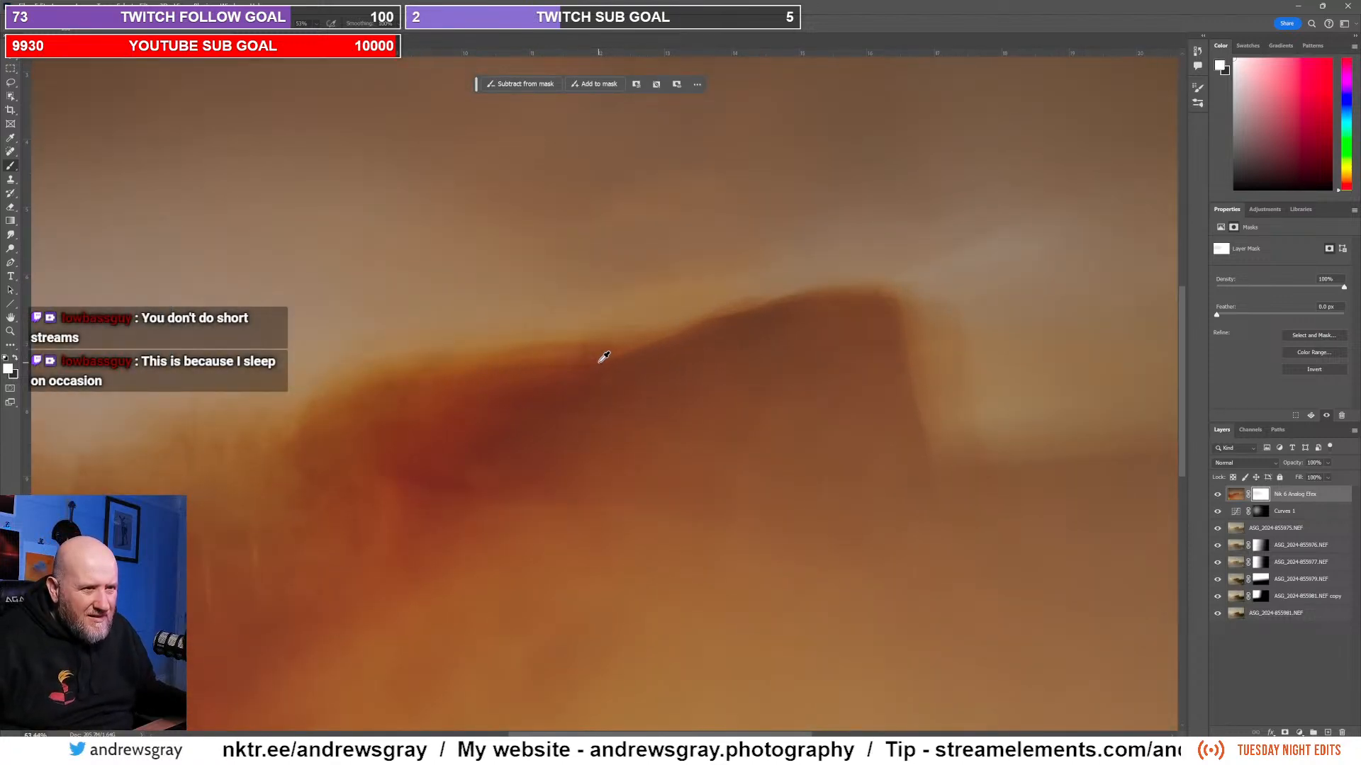
scroll(662, 294, "up", 5)
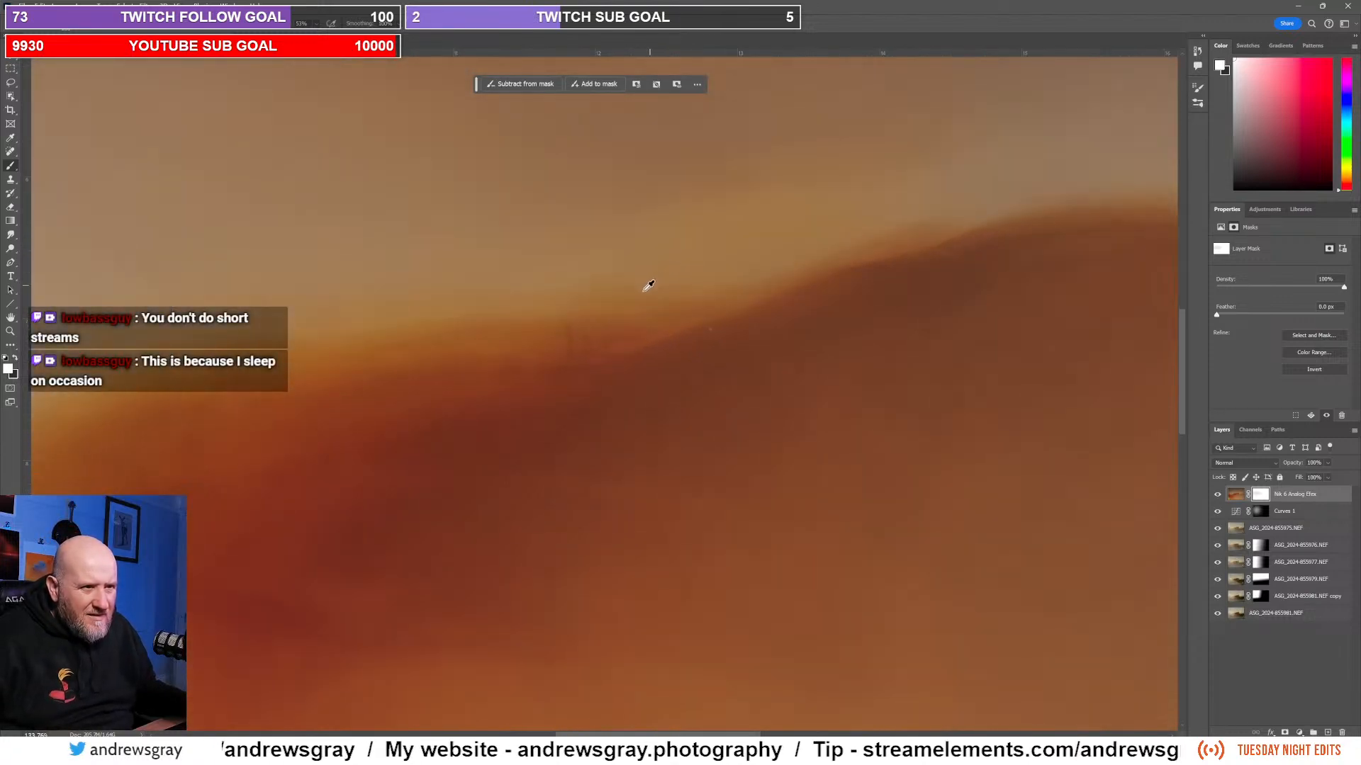
scroll(589, 313, "down", 5)
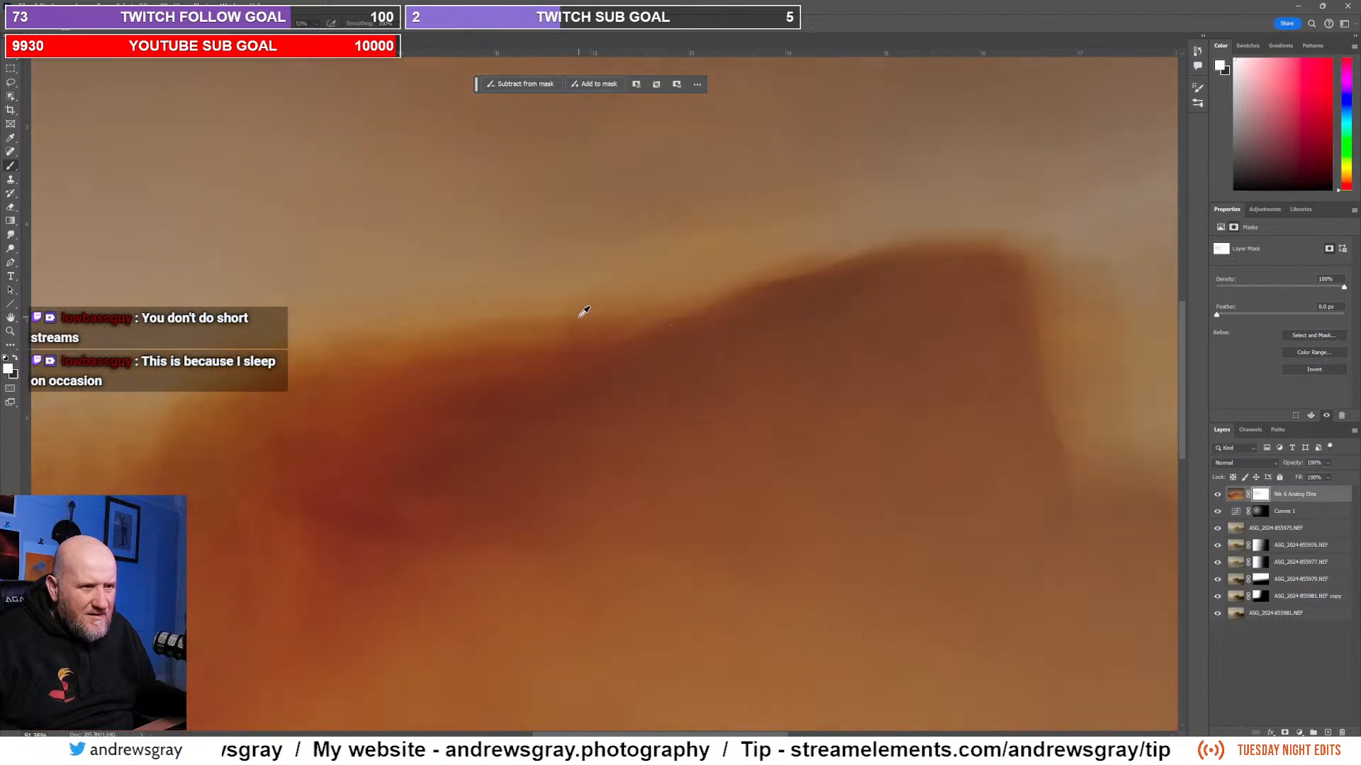
scroll(584, 311, "down", 1)
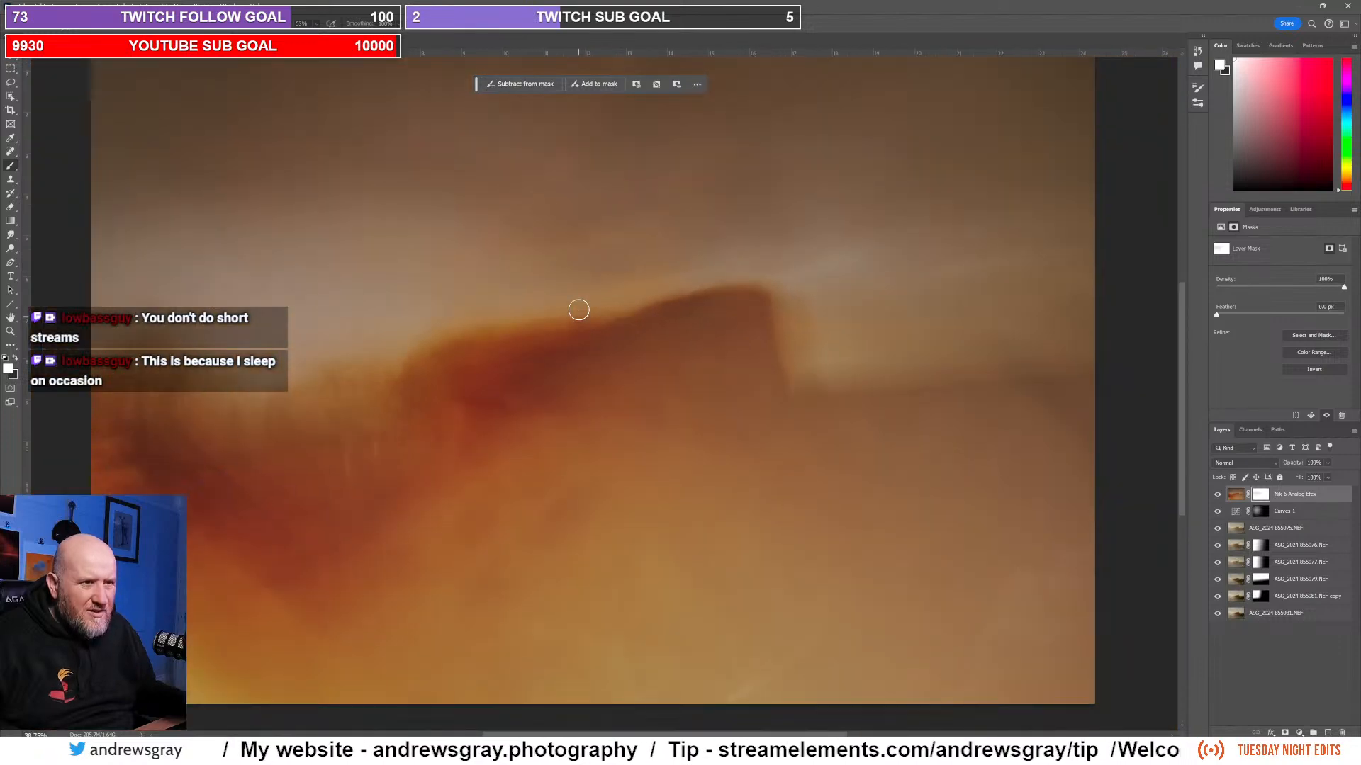
scroll(537, 282, "down", 1)
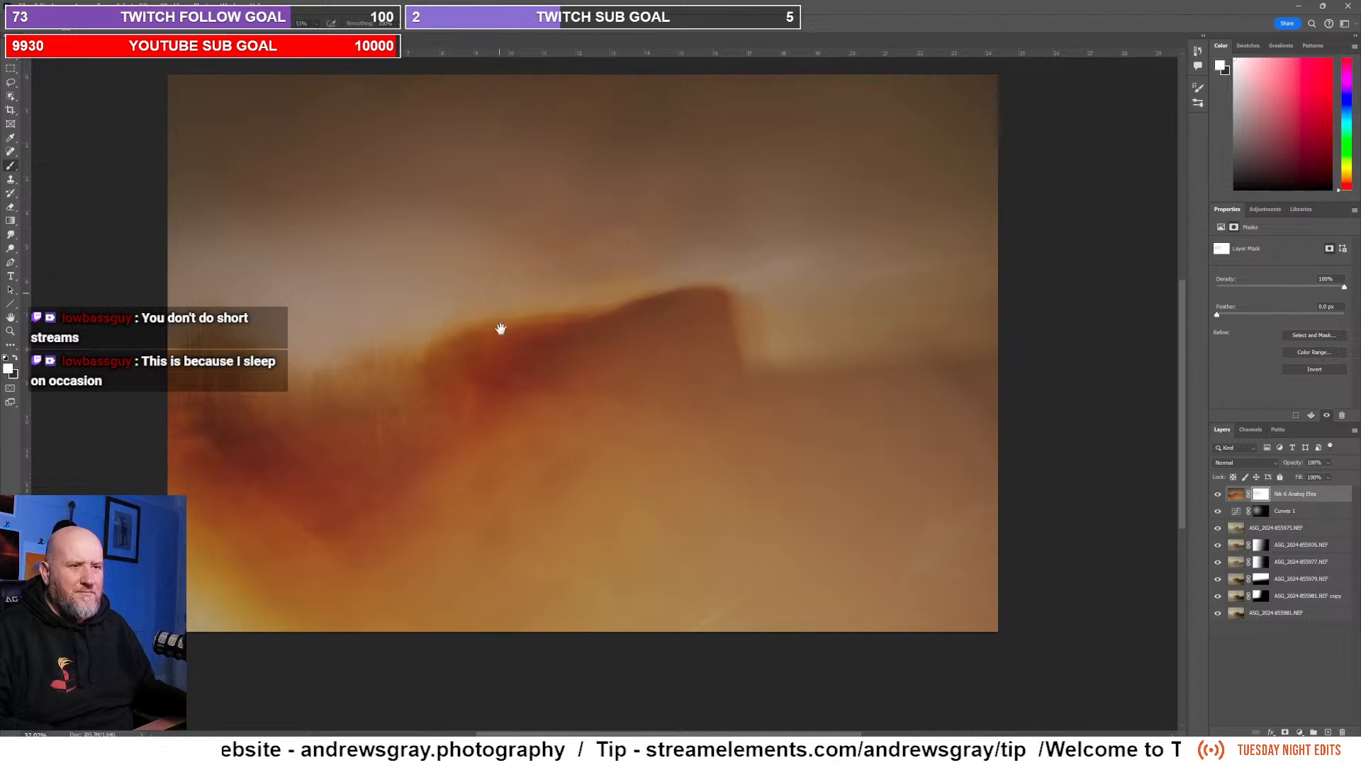
mouse_move(500, 328)
left_mouse_down()
mouse_move(504, 352)
mouse_move(504, 331)
left_mouse_up()
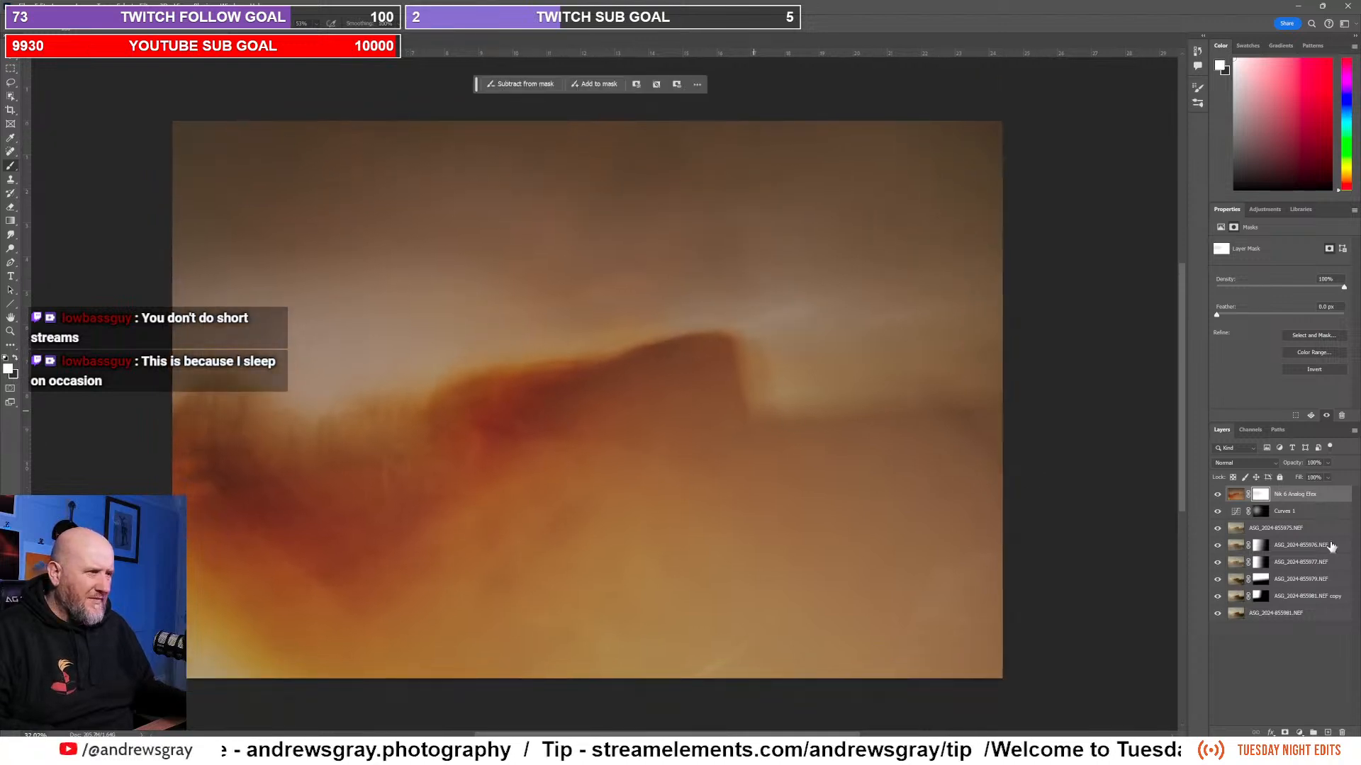
left_click(1217, 496)
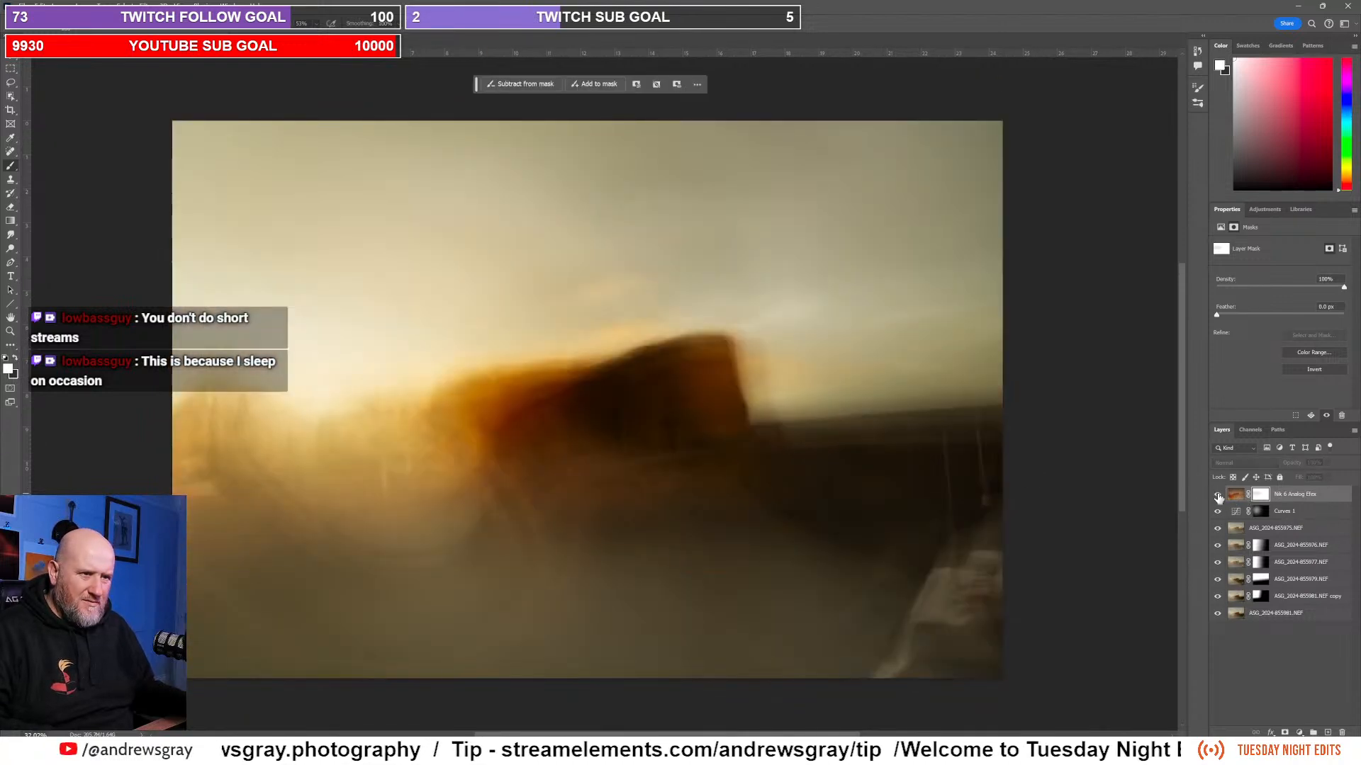
left_click(1217, 496)
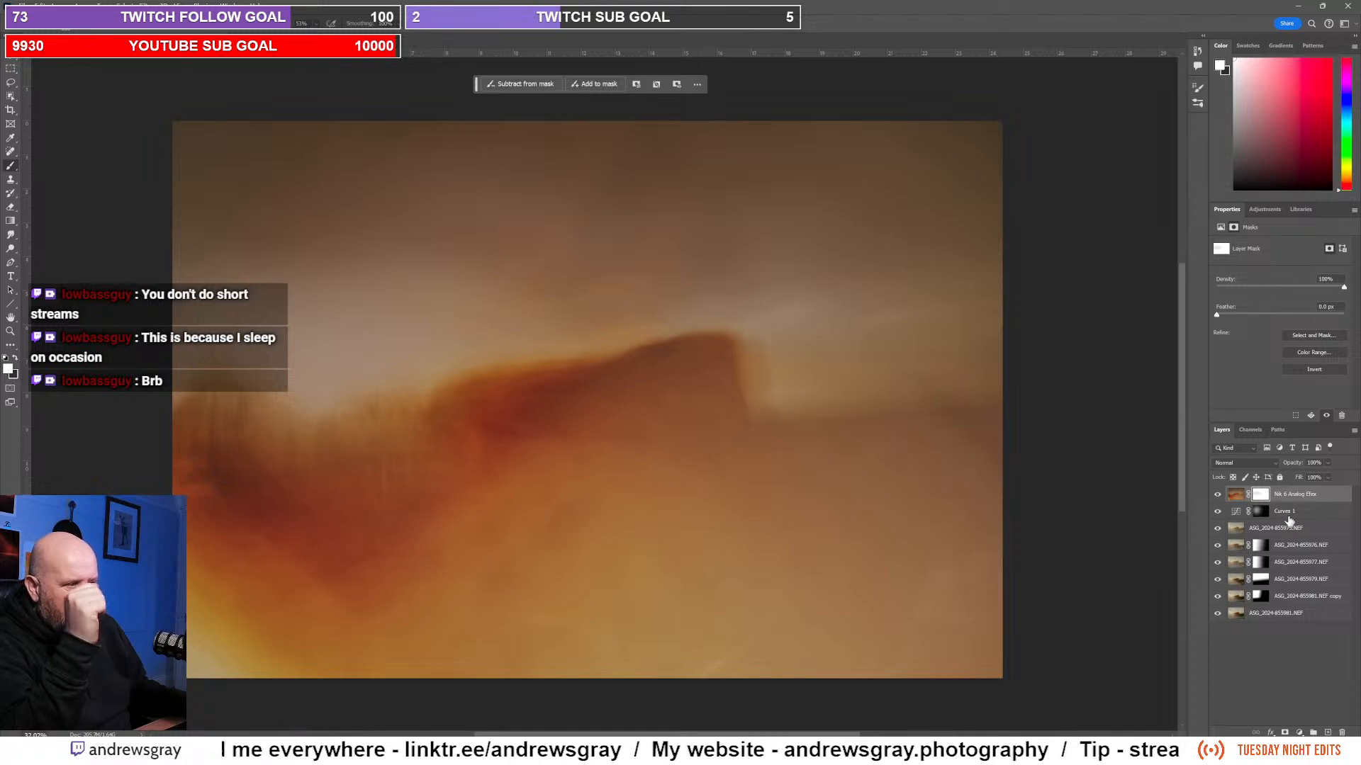
Step: Target the Analog Efex layer's image and lasso a rounded area around the dark structure's abrupt vertical end above the horizon
left_click(1236, 498)
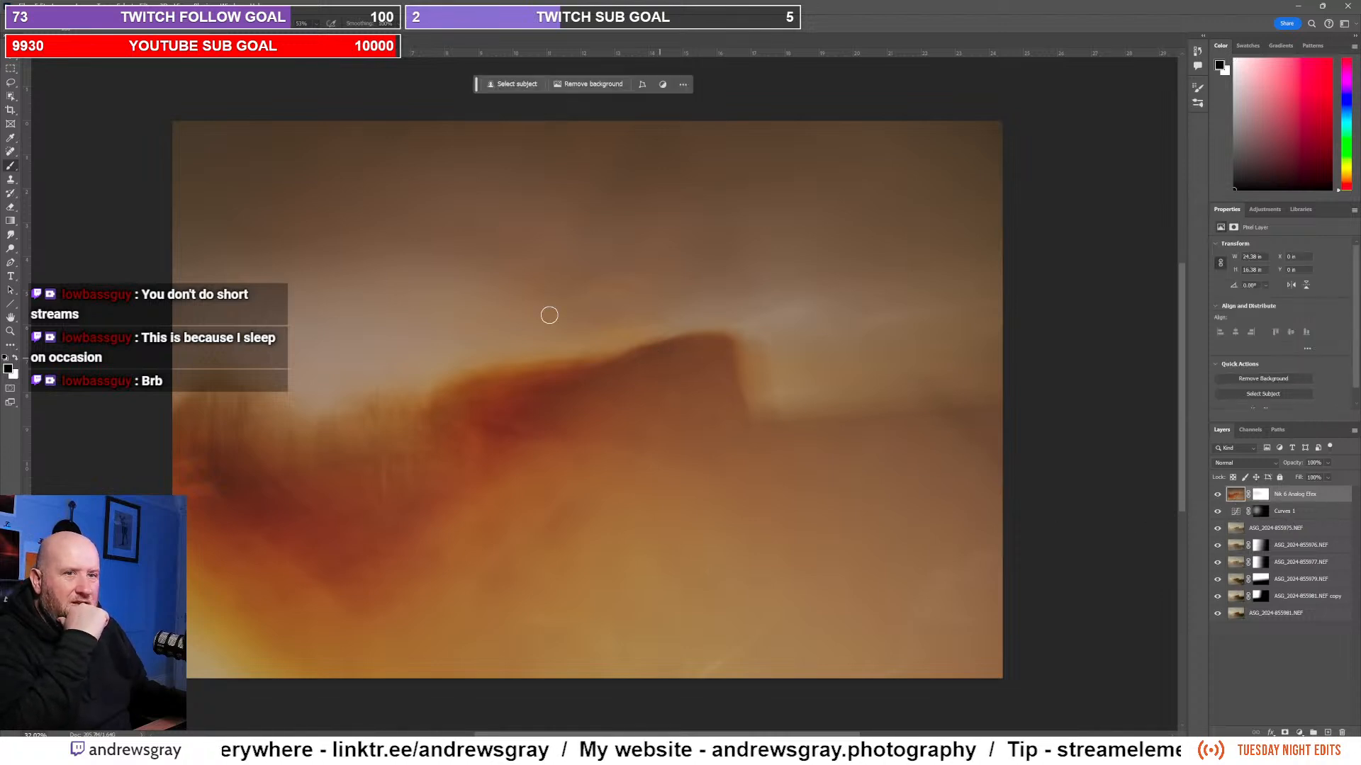
left_click(10, 82)
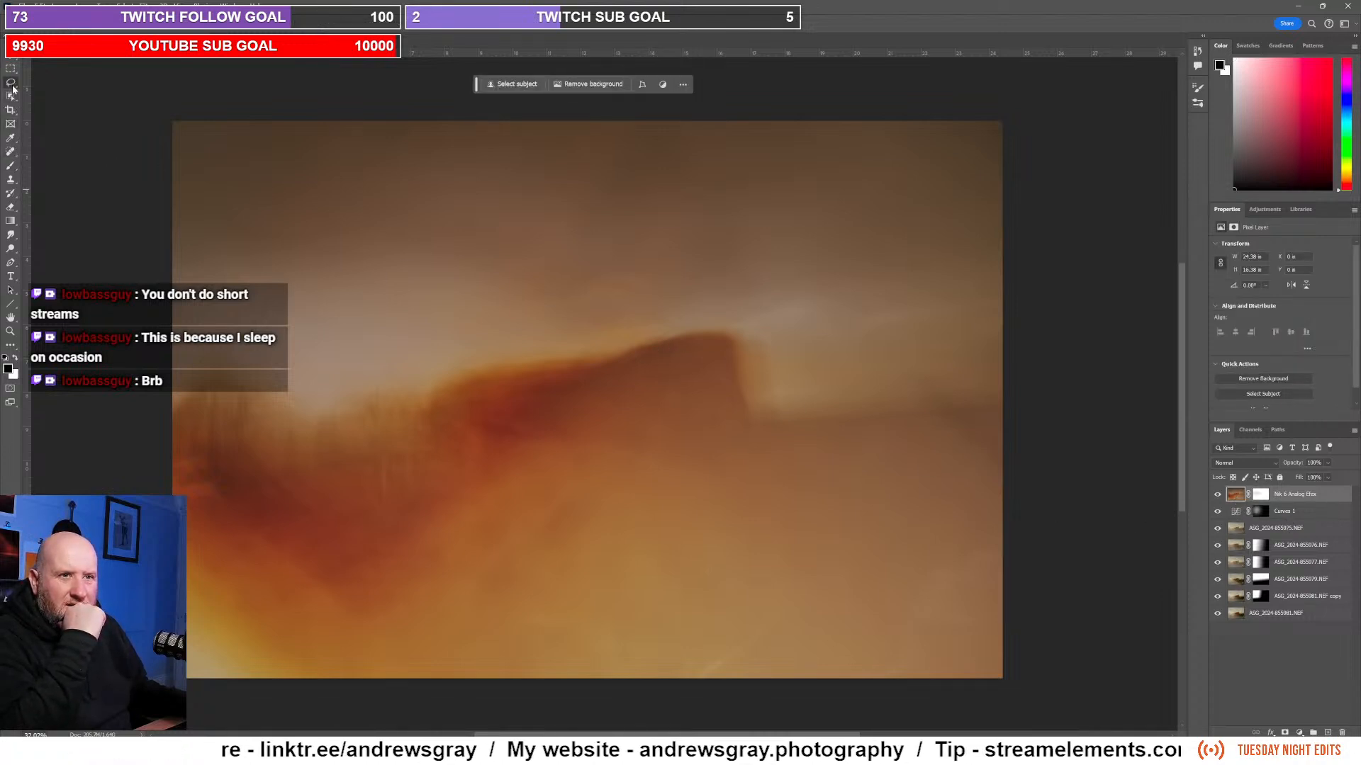
mouse_move(719, 335)
left_mouse_down()
mouse_move(806, 334)
mouse_move(850, 388)
mouse_move(844, 424)
mouse_move(768, 457)
left_mouse_up()
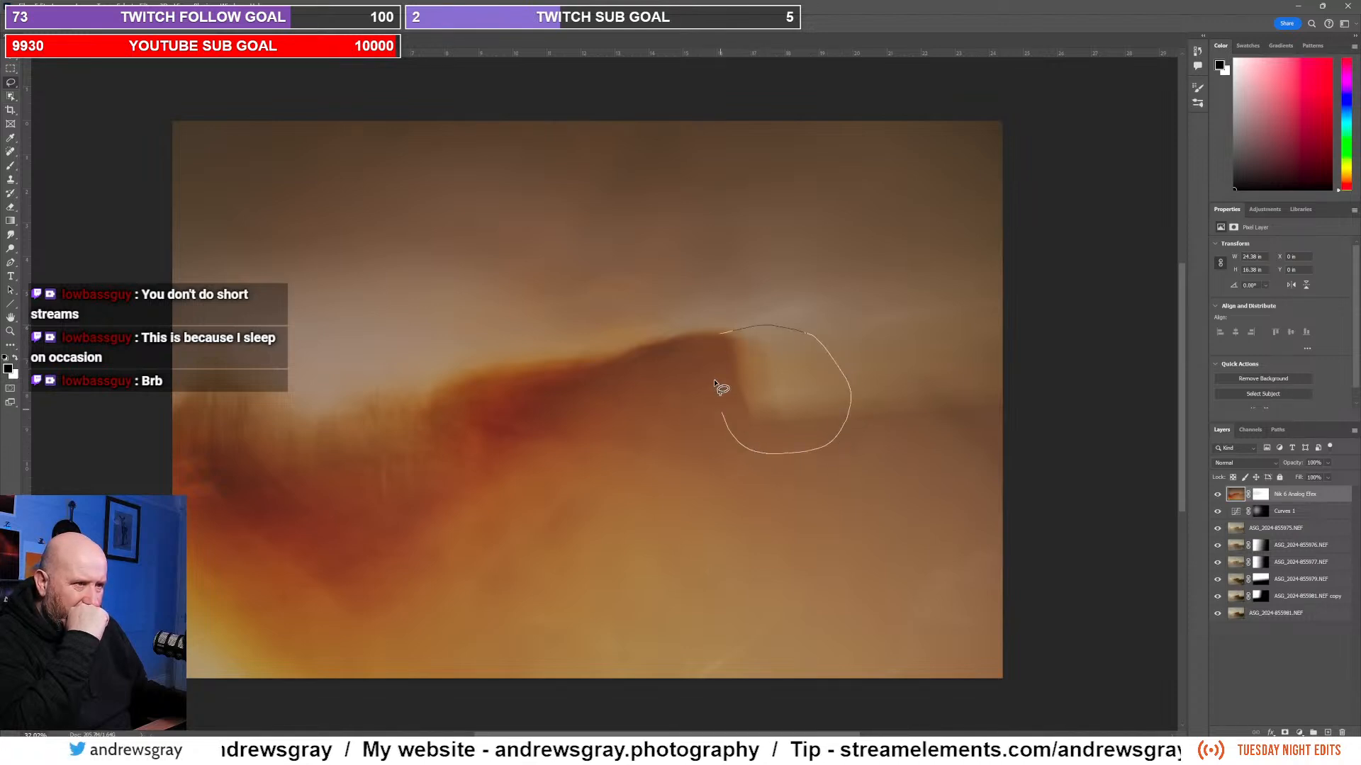
left_click_drag(720, 388, 730, 333)
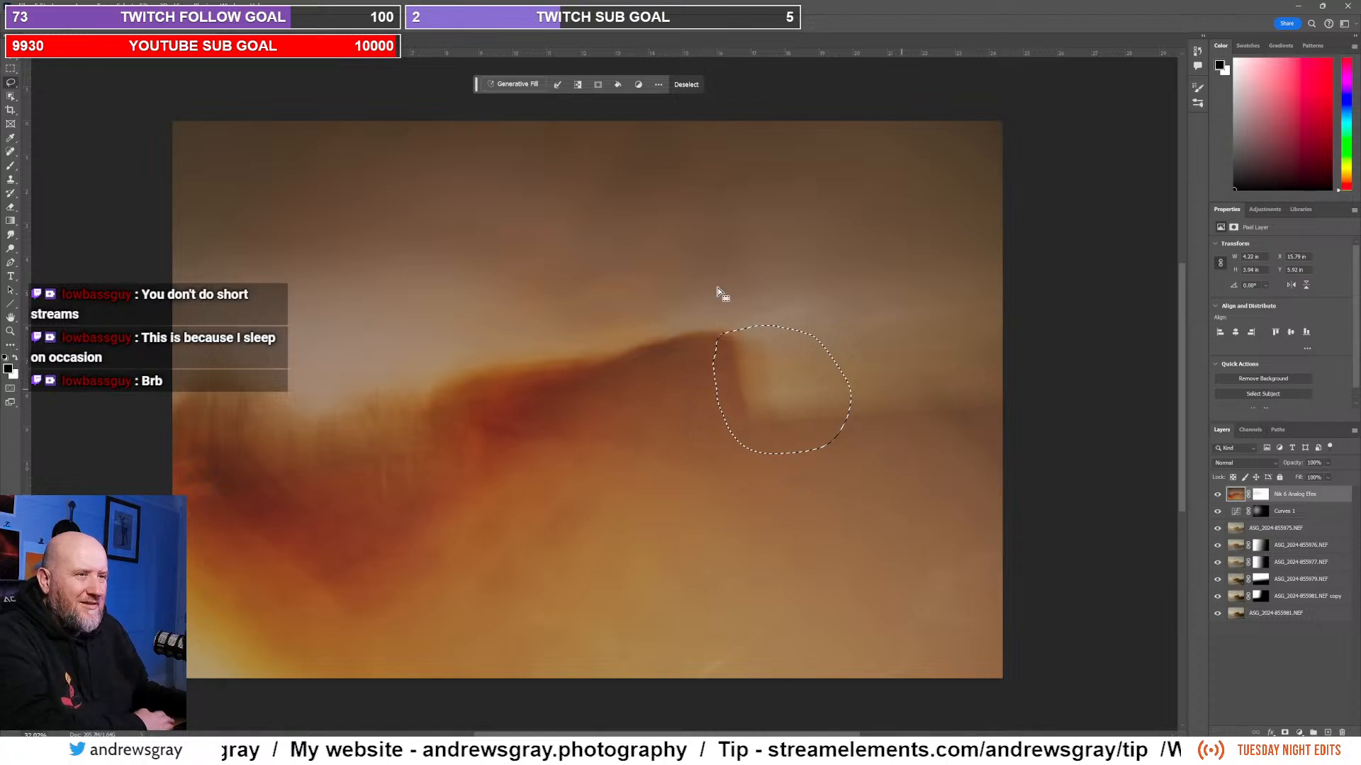
Step: Run Generative Fill on the selection without a prompt, compare the variations and keep the first one
left_click(523, 88)
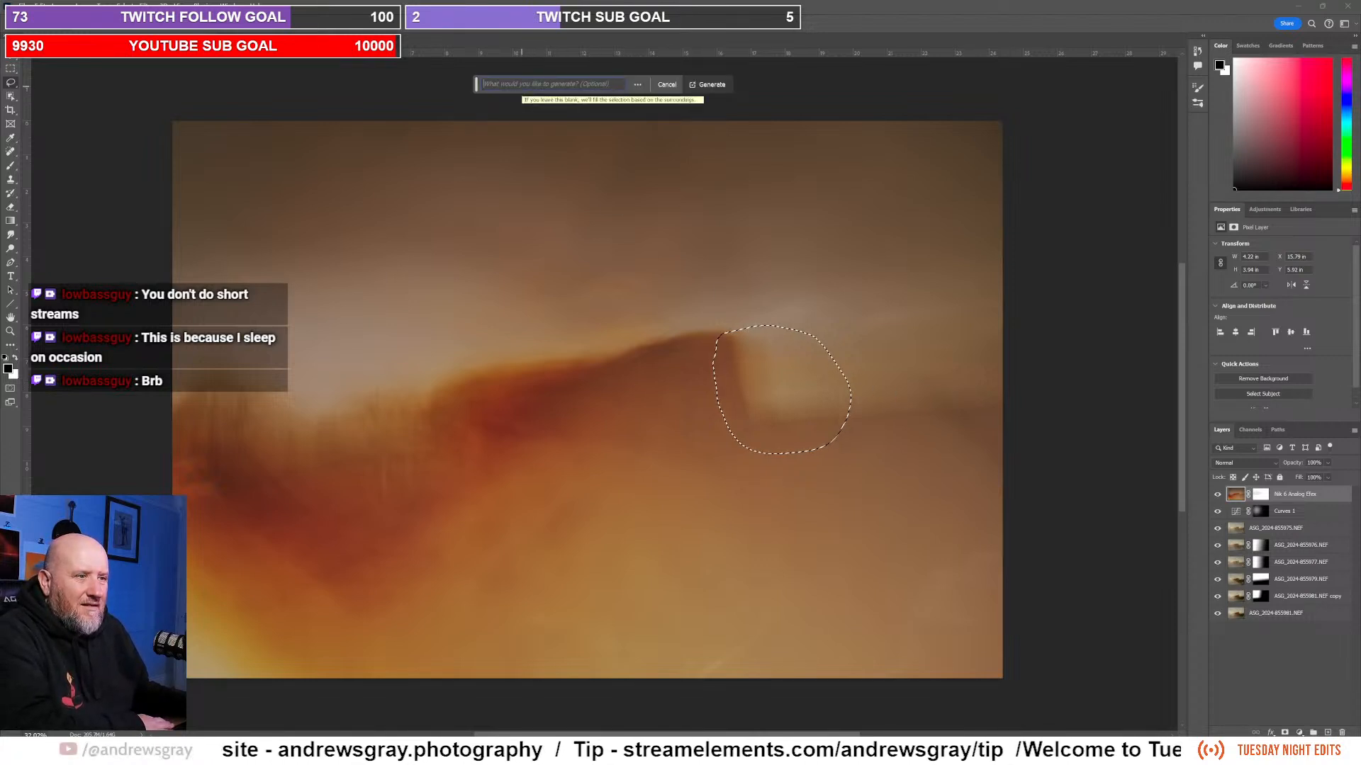
left_click(713, 85)
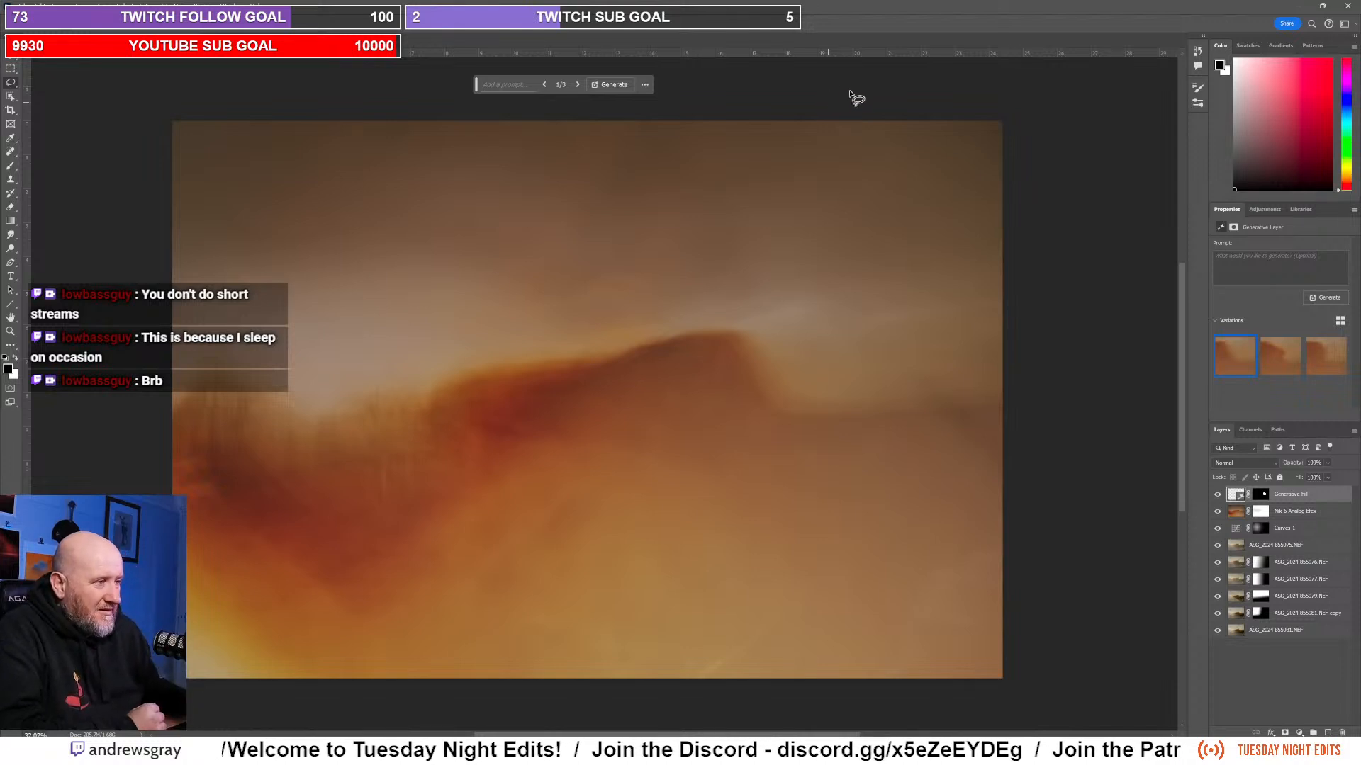
mouse_move(1319, 366)
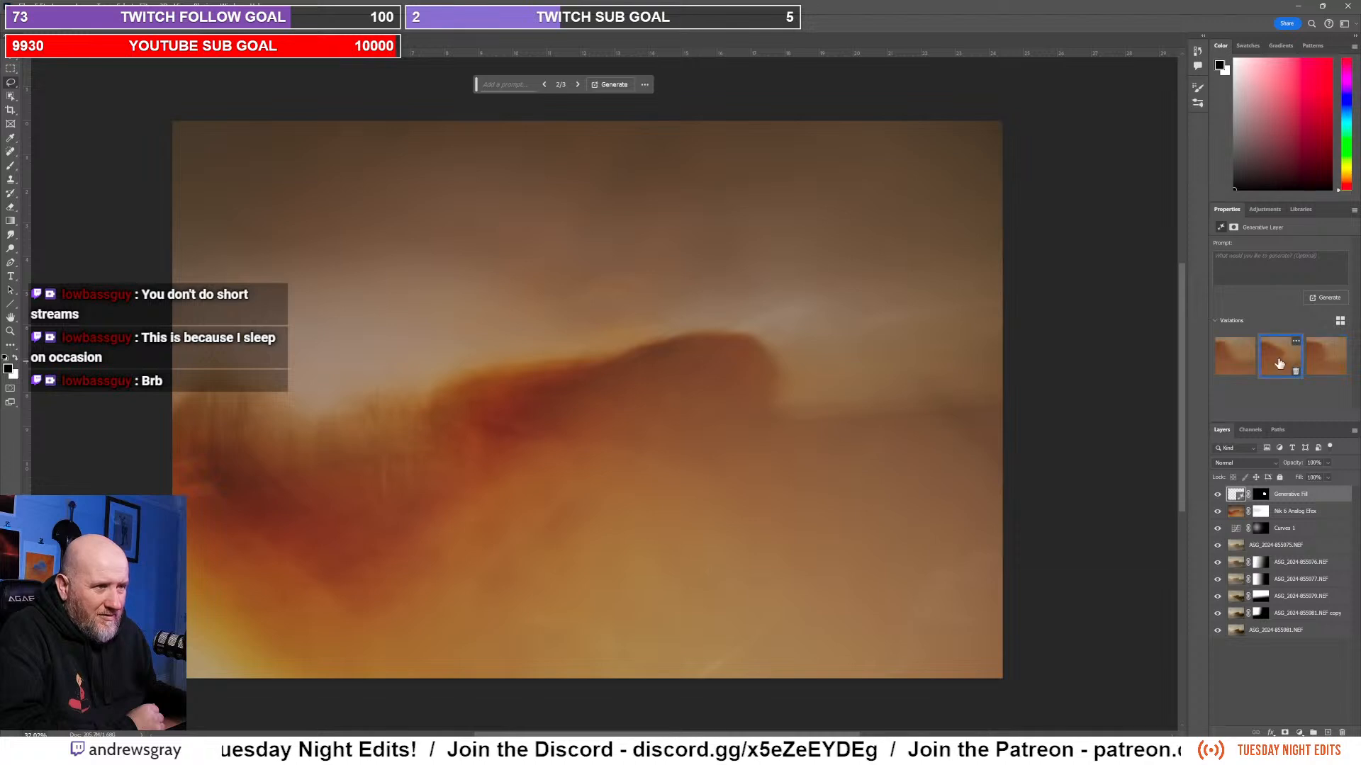
left_click(1235, 356)
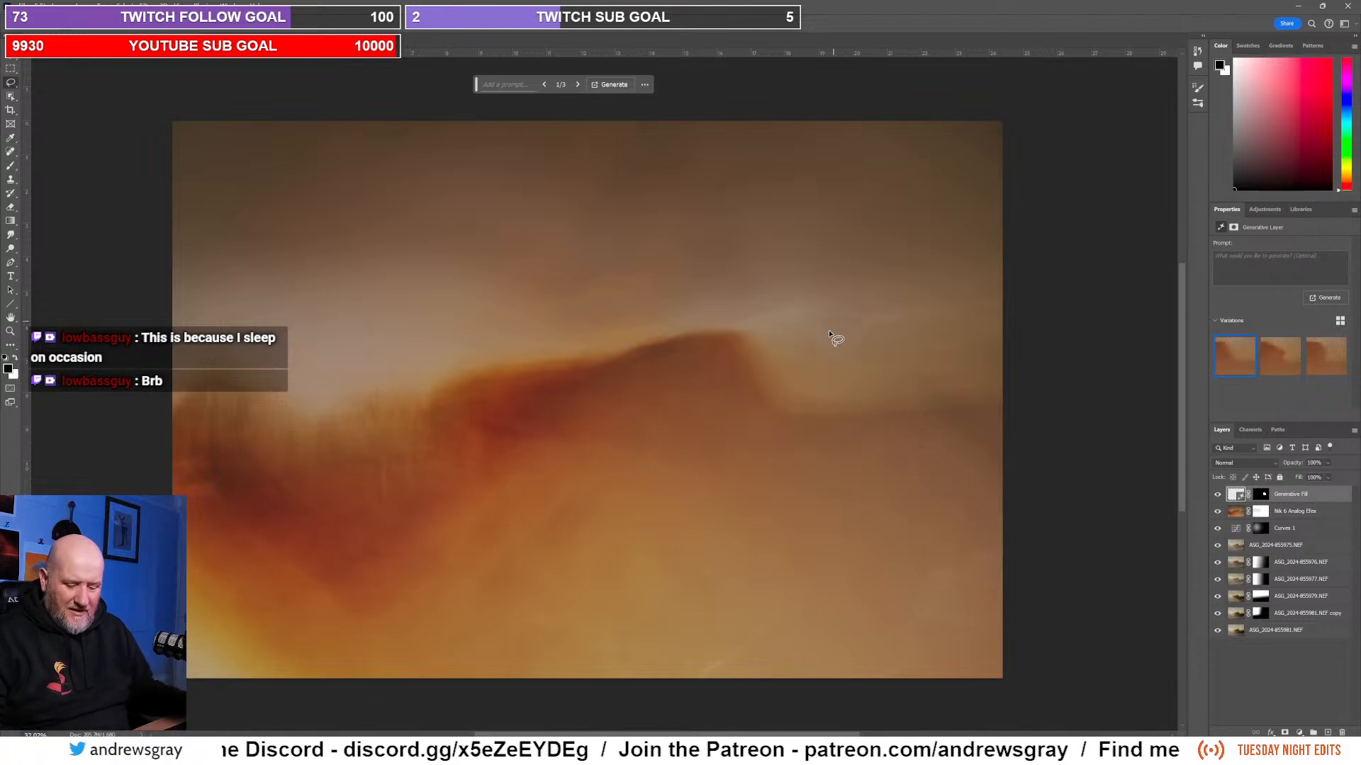
Step: Examine the filled end of the structure up close and compare the photo with and without the Analog Efex layer
scroll(707, 352, "up", 5)
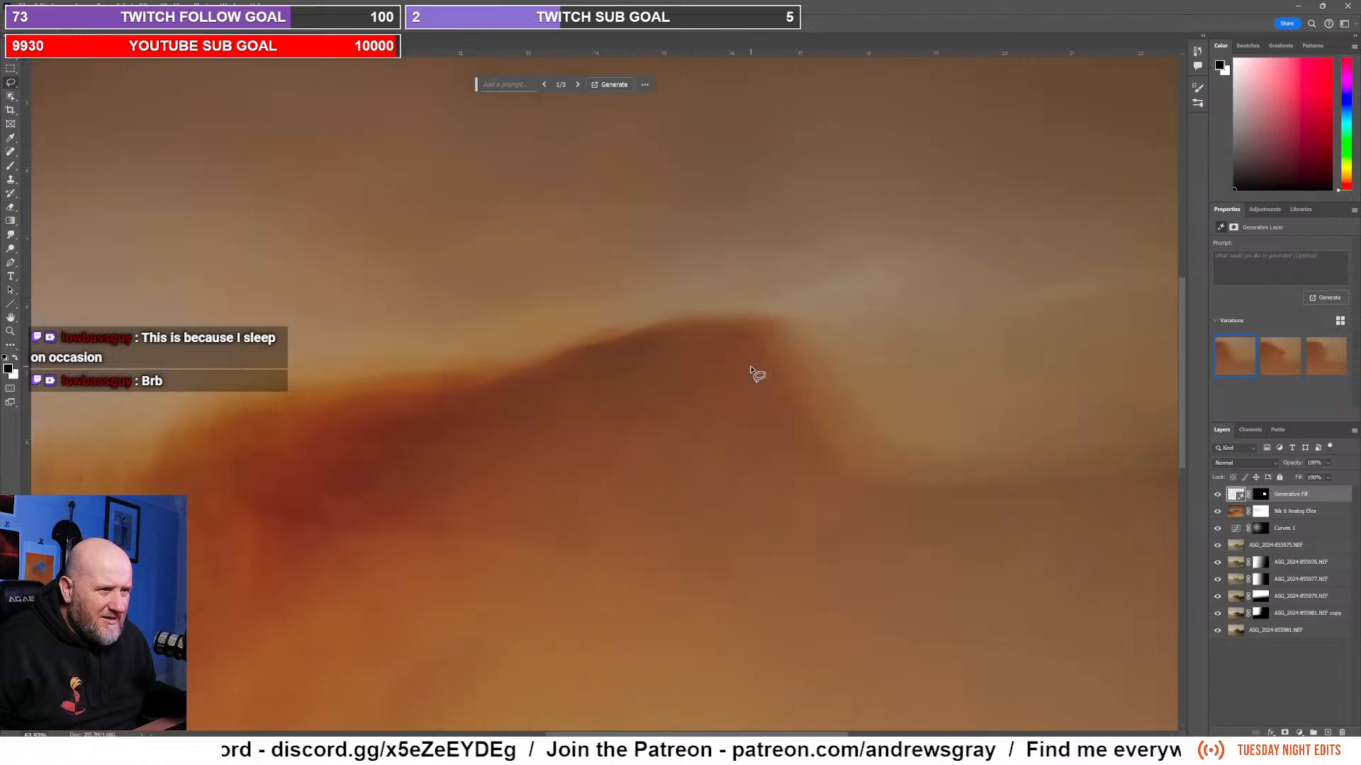
scroll(759, 389, "up", 2)
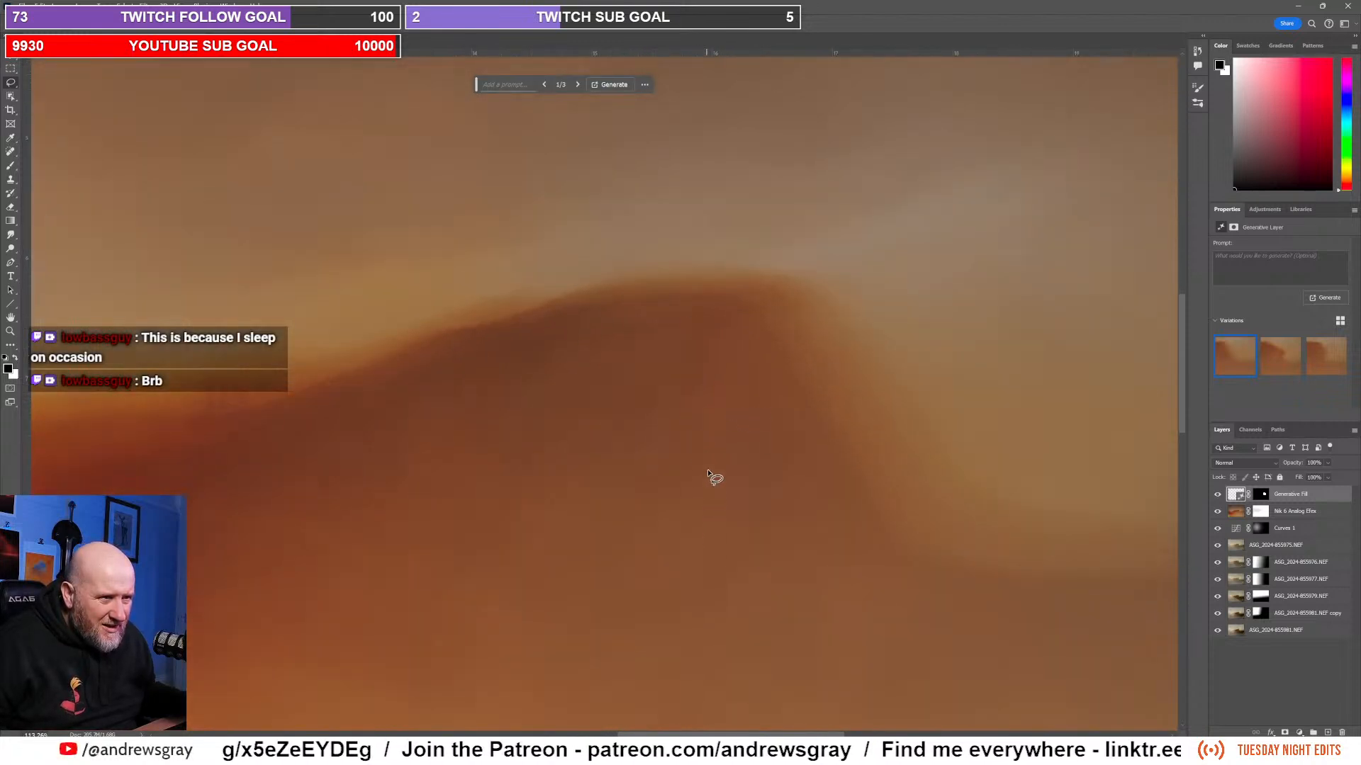
scroll(703, 454, "down", 5)
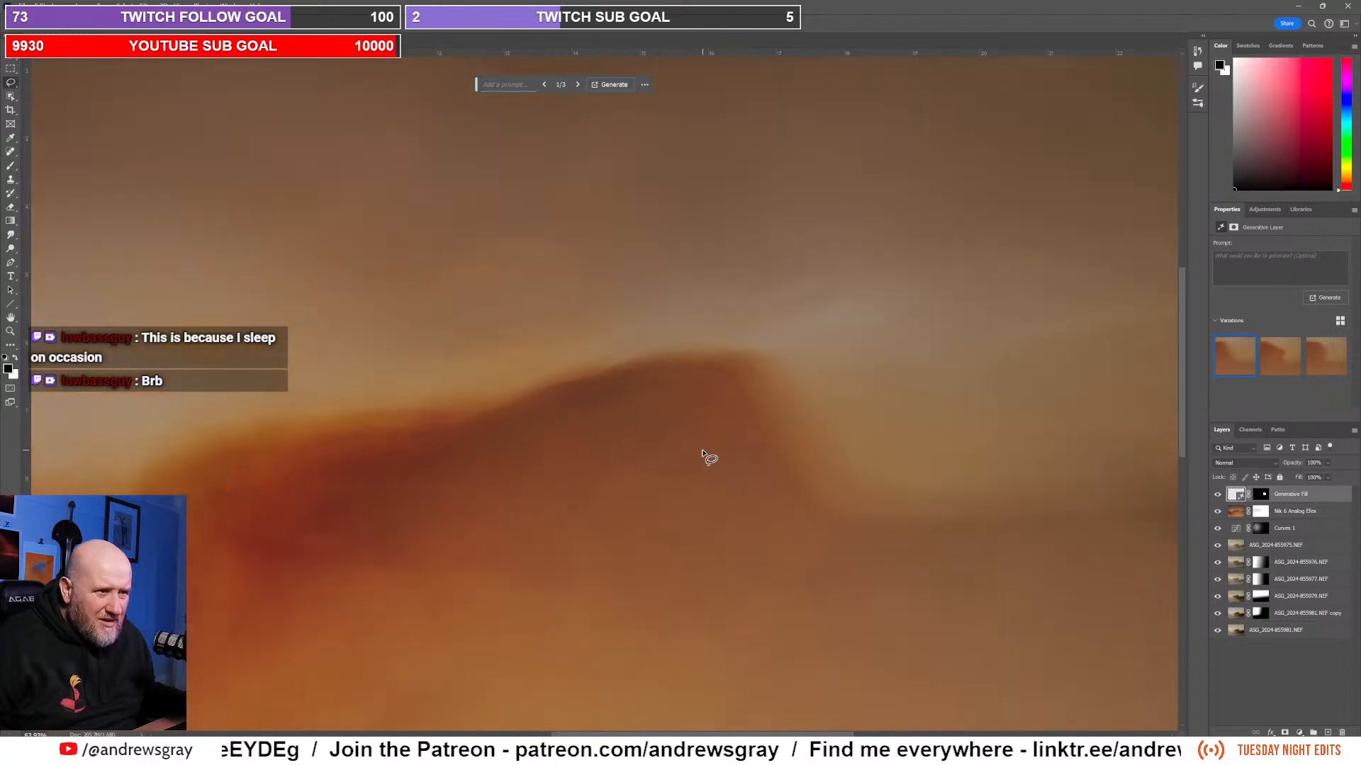
scroll(702, 454, "down", 1)
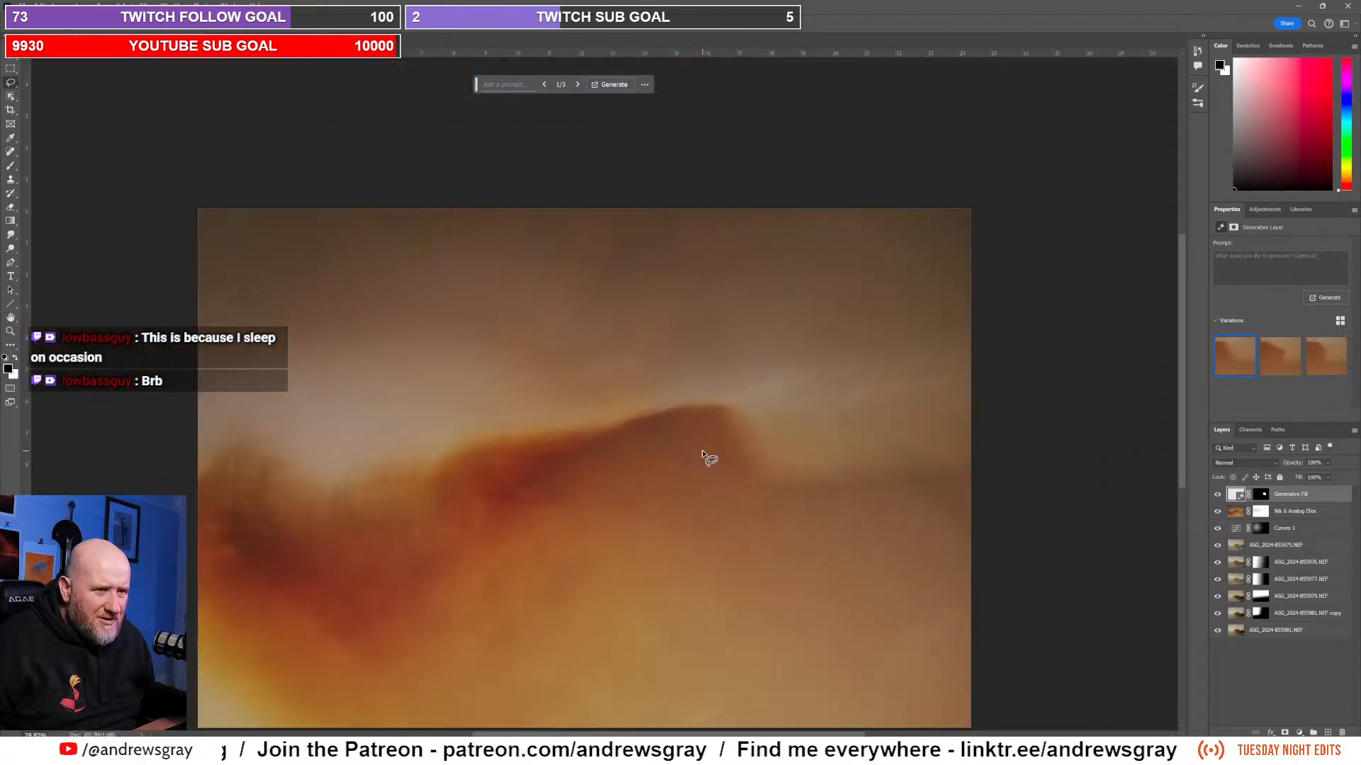
scroll(694, 419, "down", 1)
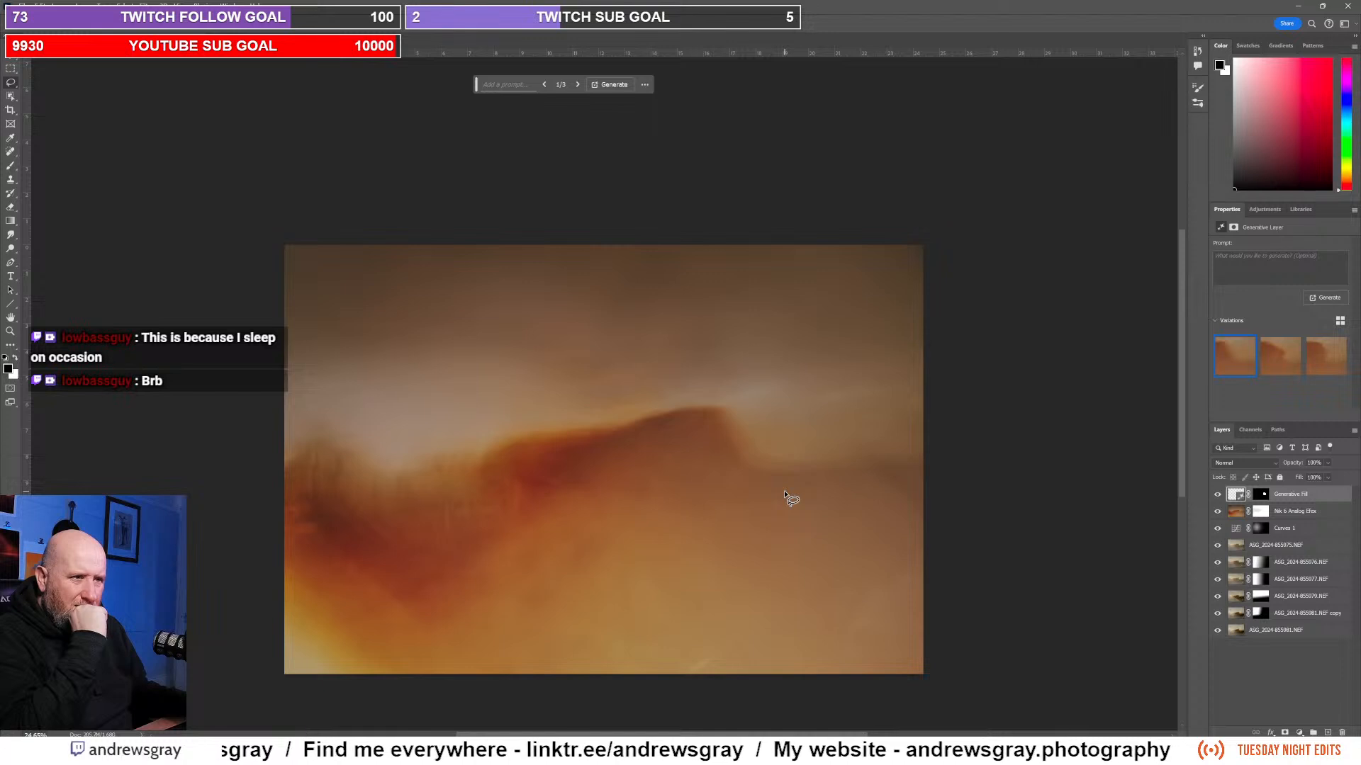
left_click(1218, 513)
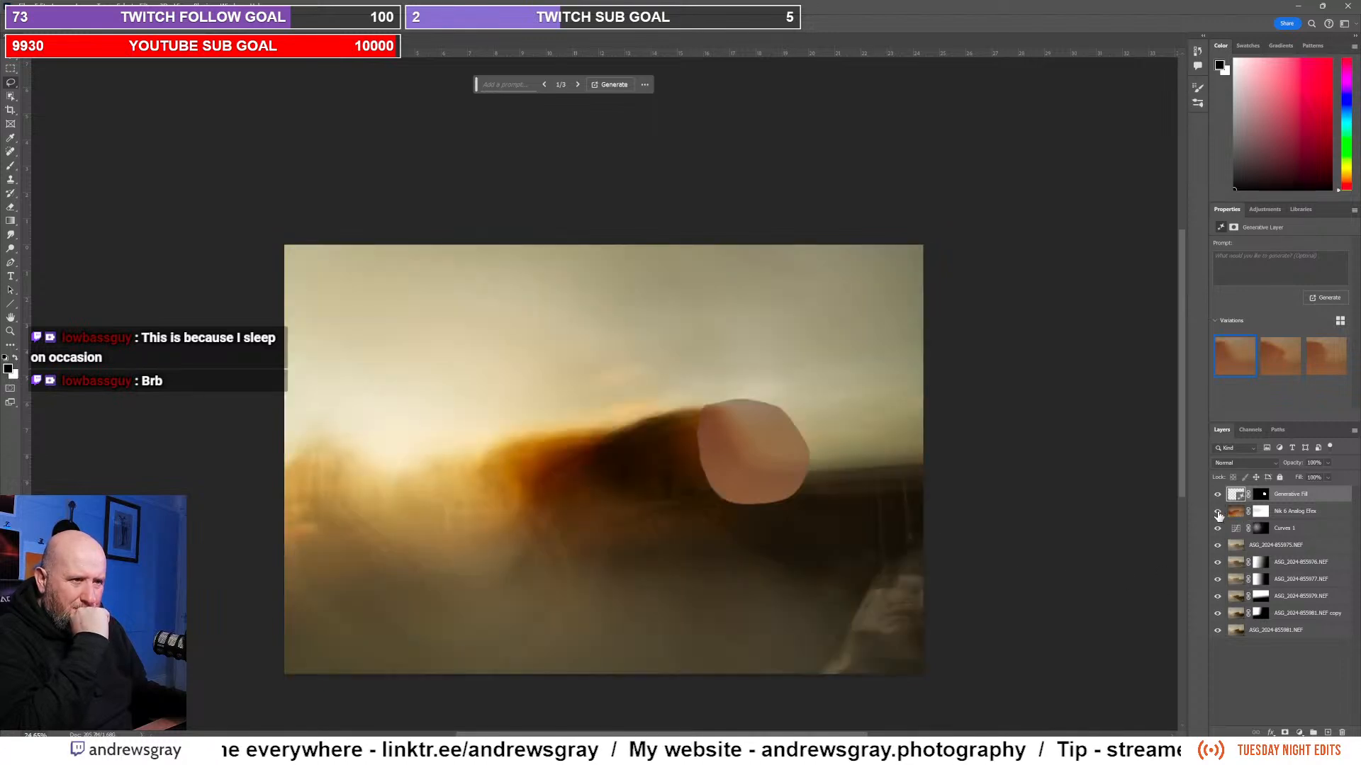
left_click(1217, 513)
left_click(1217, 512)
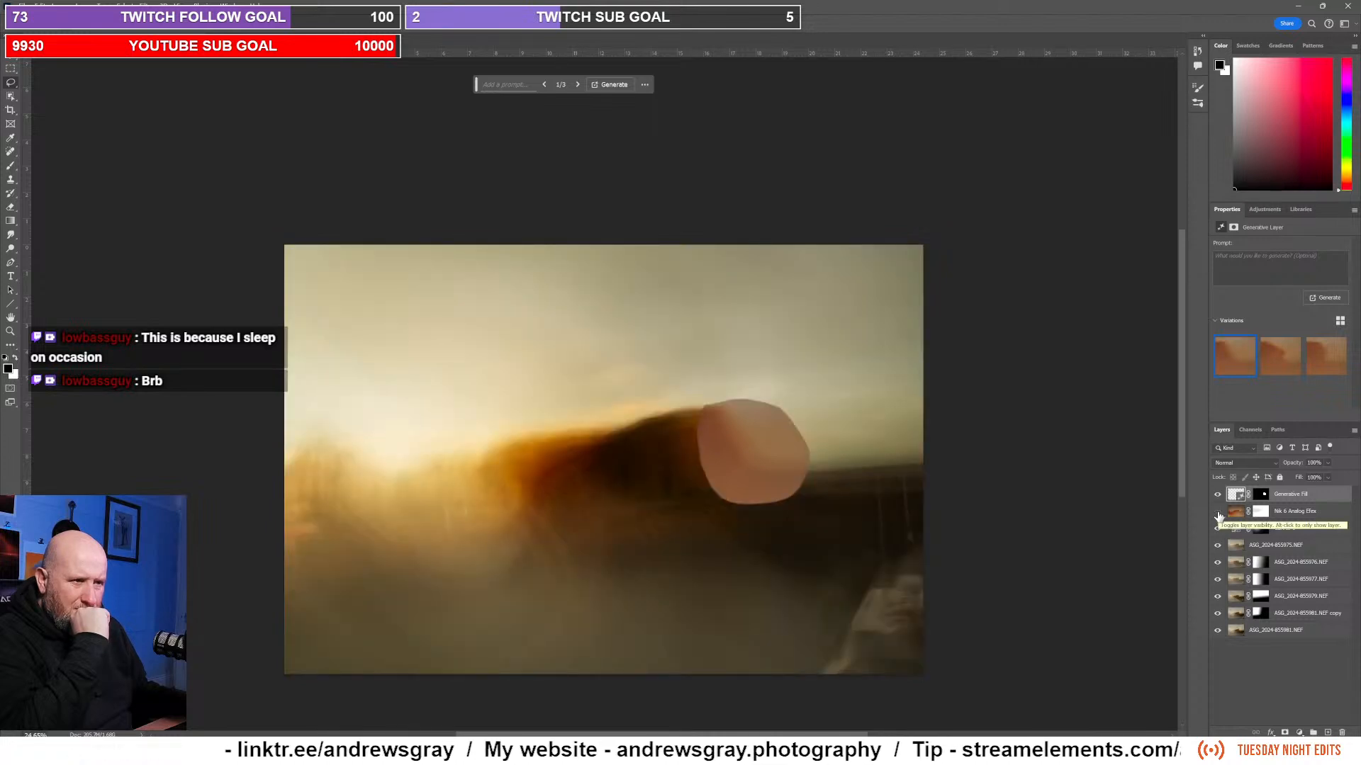
left_click(1219, 514)
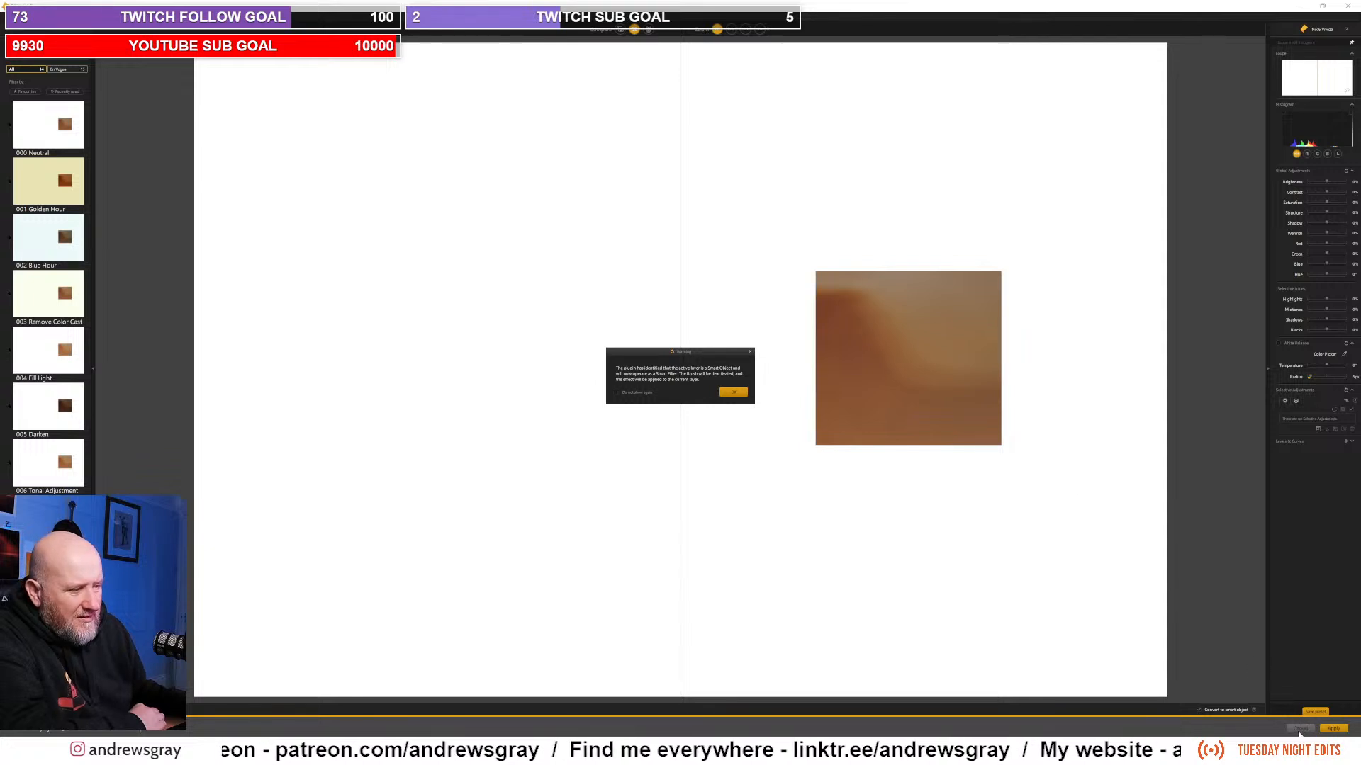
Step: Cancel Viveza on the Generative Fill layer, stamp all visible layers into a new merged layer and open that in Viveza
left_click(734, 392)
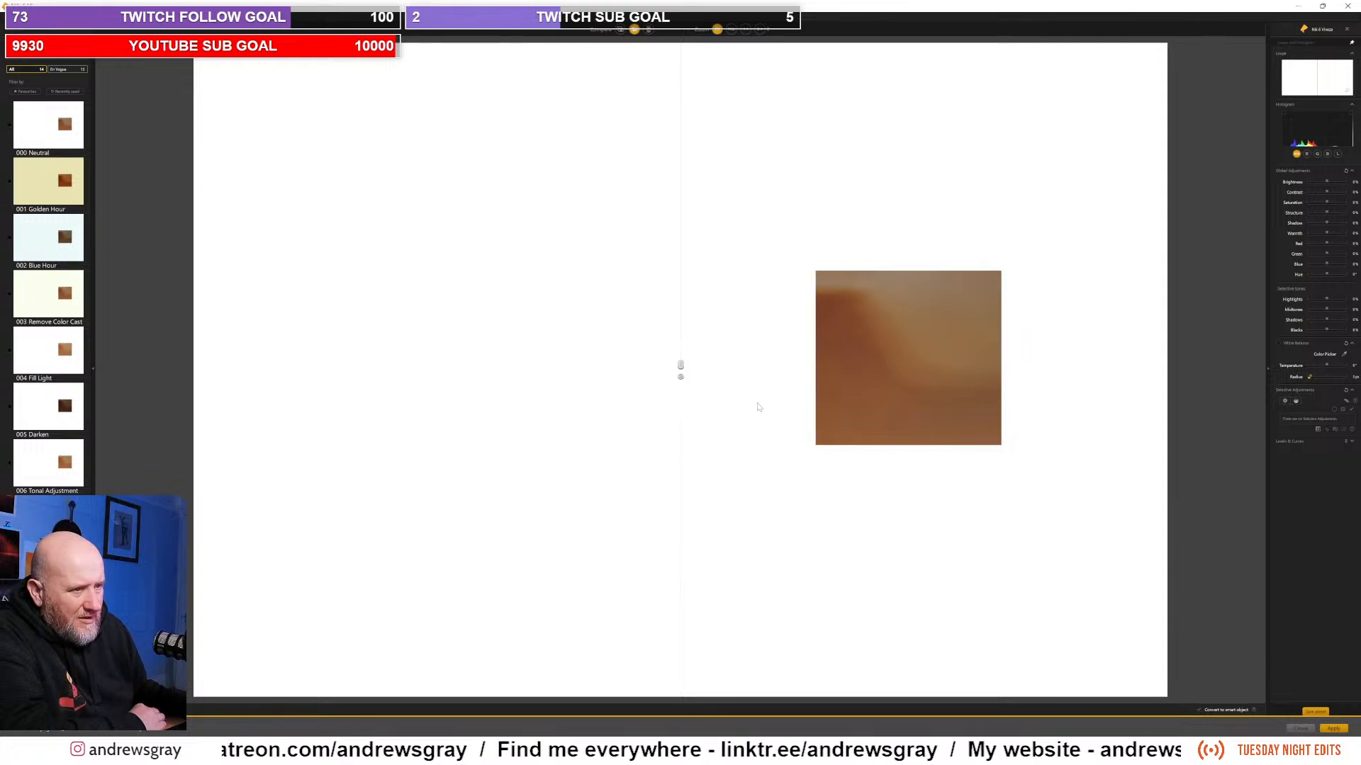
left_click(1299, 730)
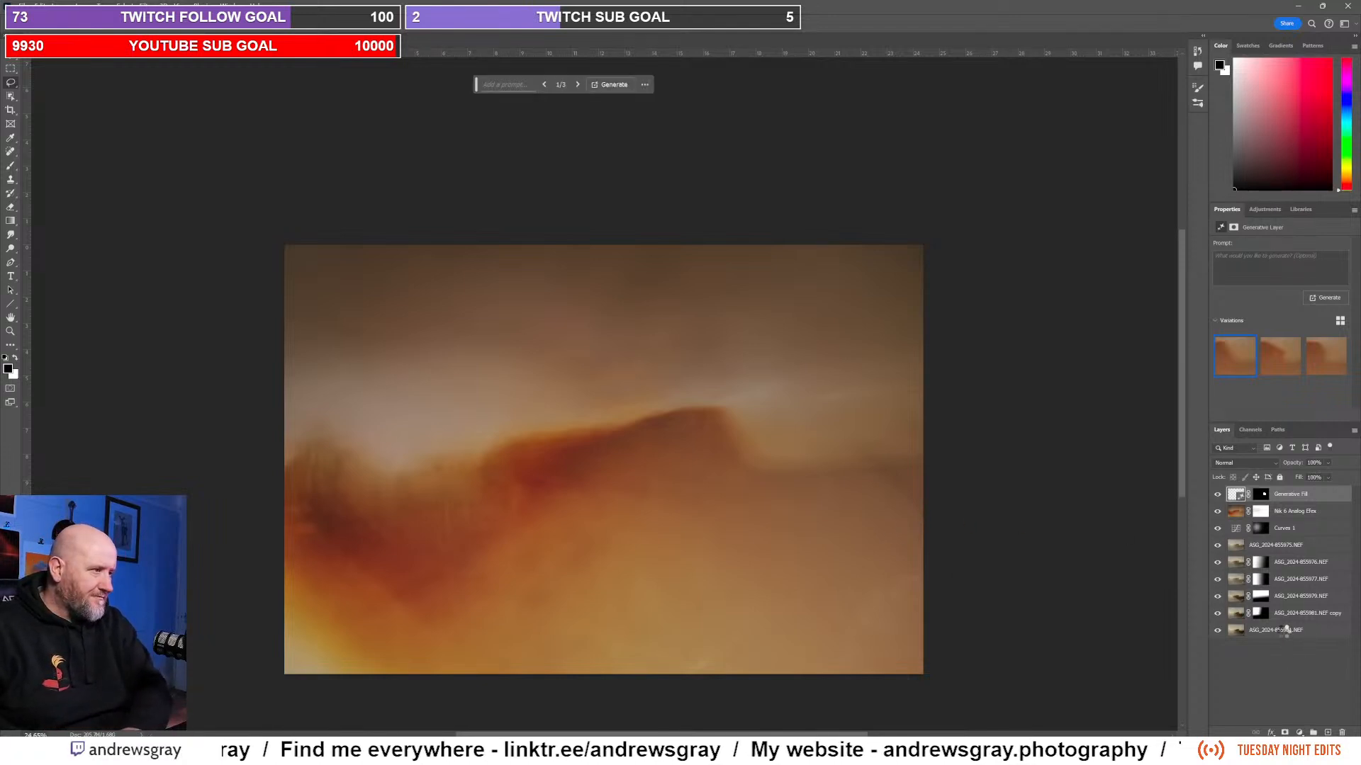
key("ctrl+alt+shift+e")
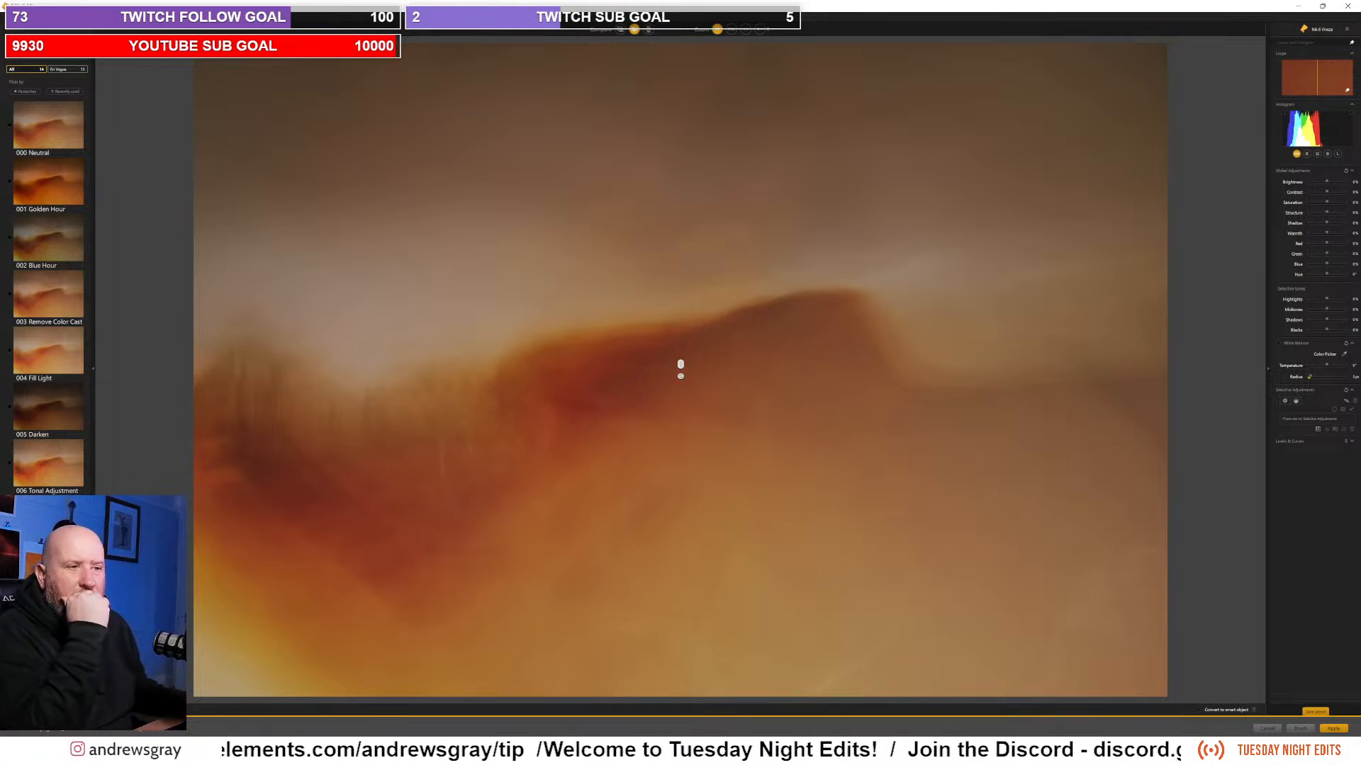
Step: Try the 004 Fill Light preset over the whole picture and compare it with the original in the split preview
left_click_drag(682, 368, 136, 344)
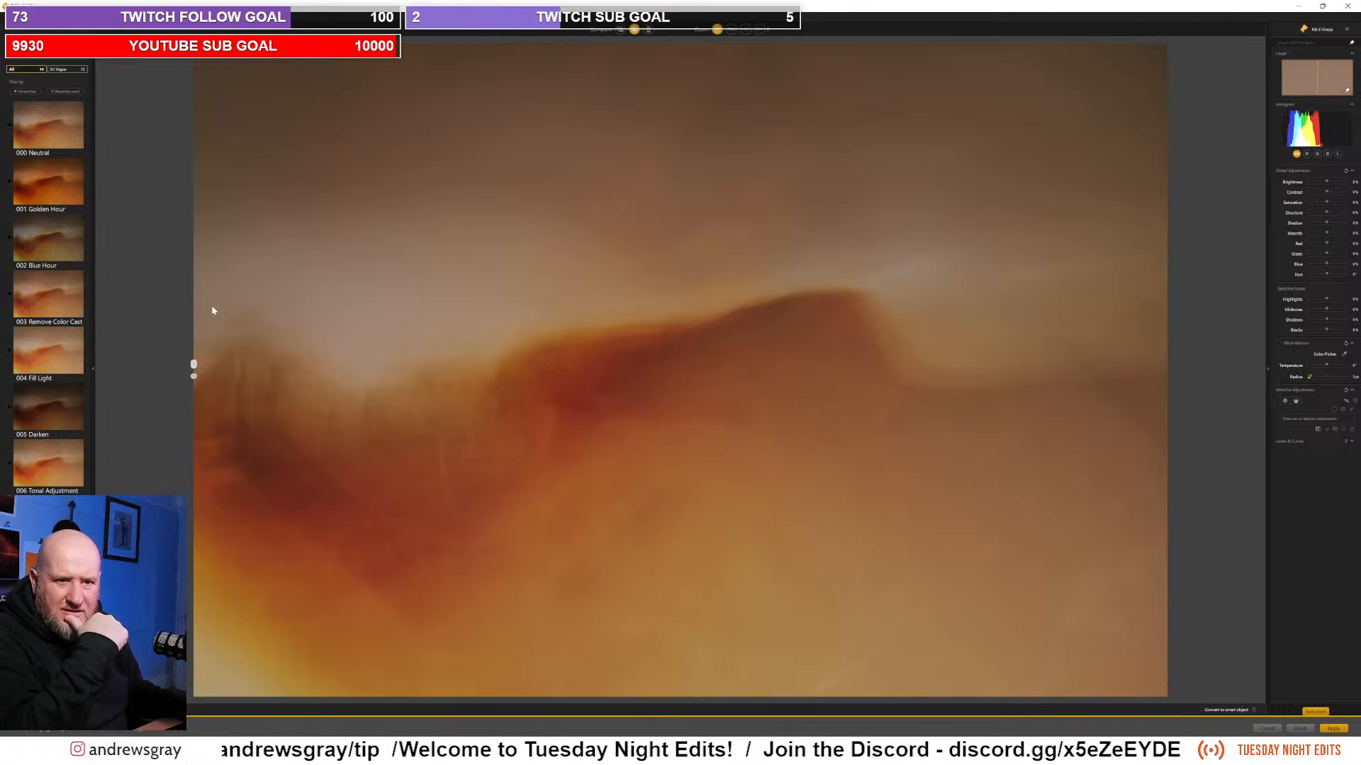
scroll(53, 326, "down", 1)
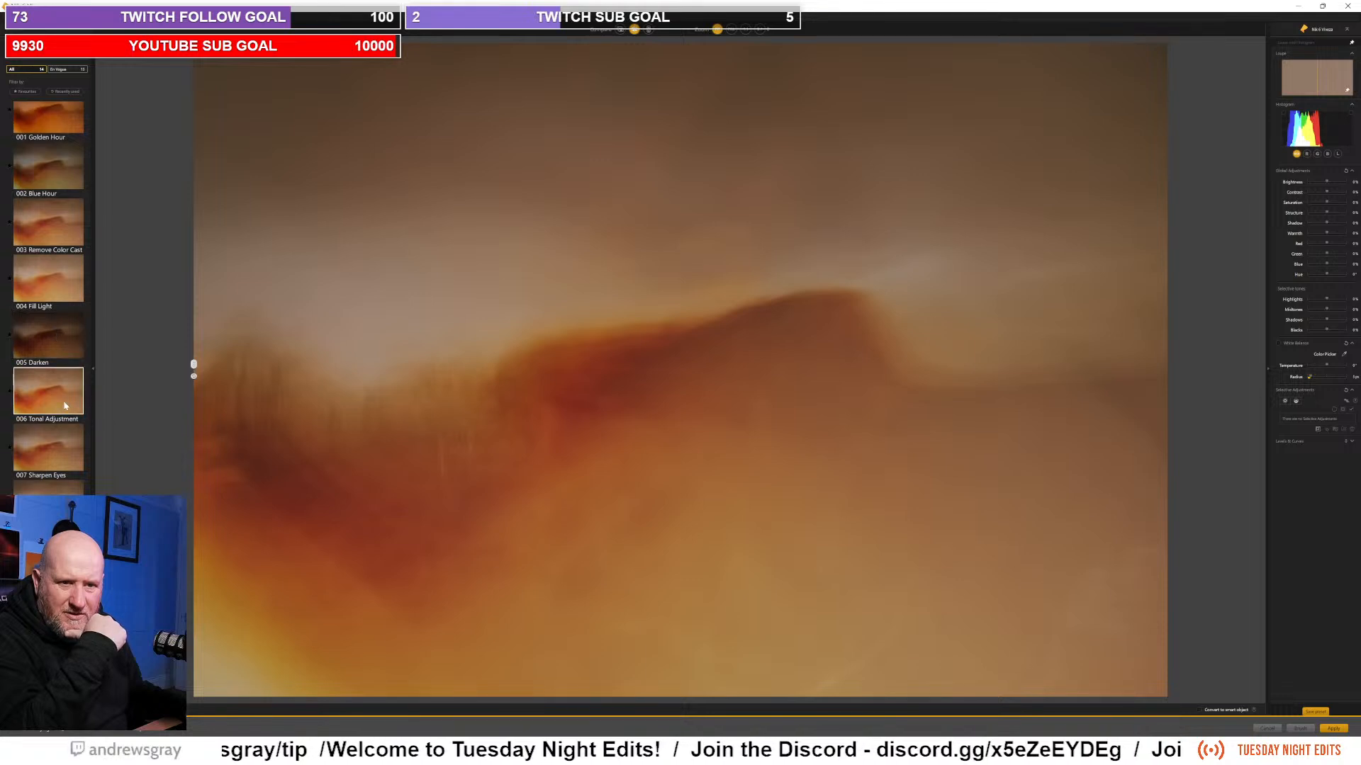
scroll(49, 444, "down", 3)
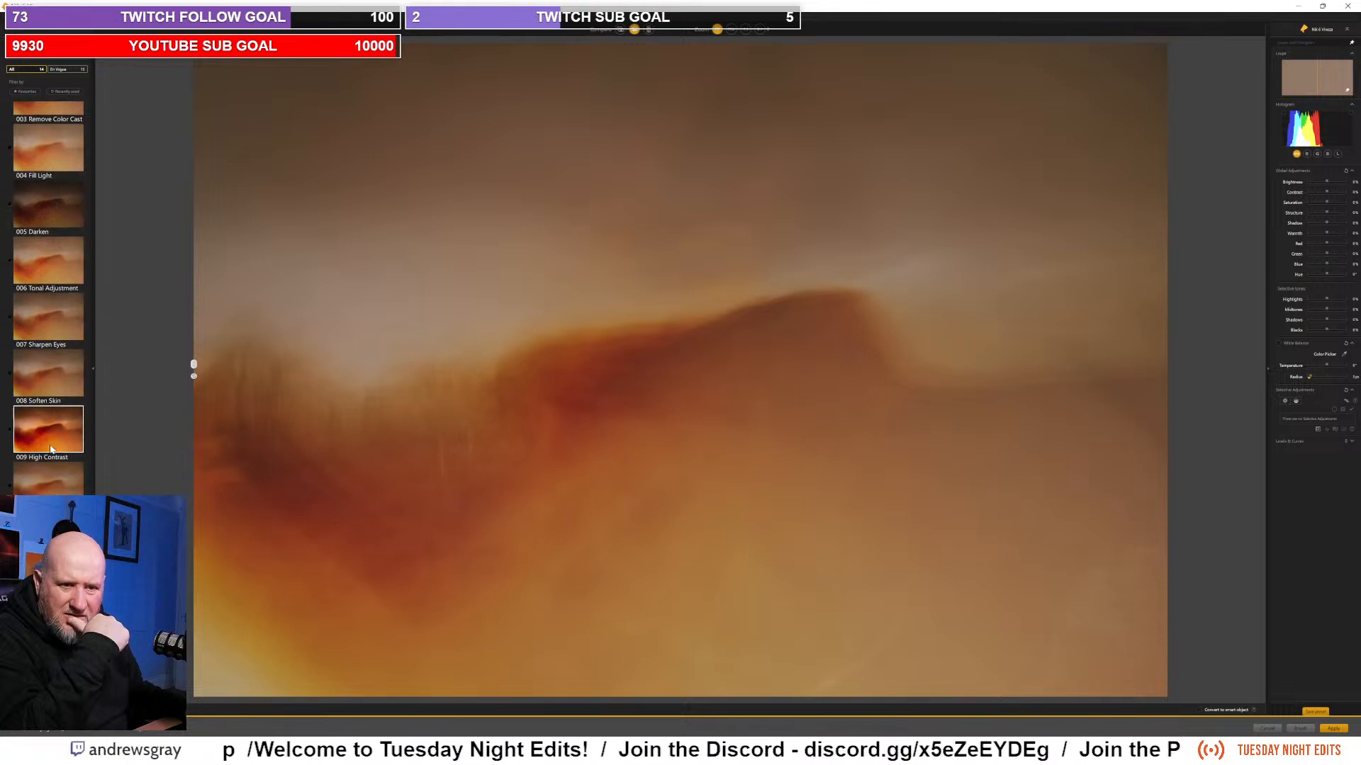
scroll(51, 449, "up", 4)
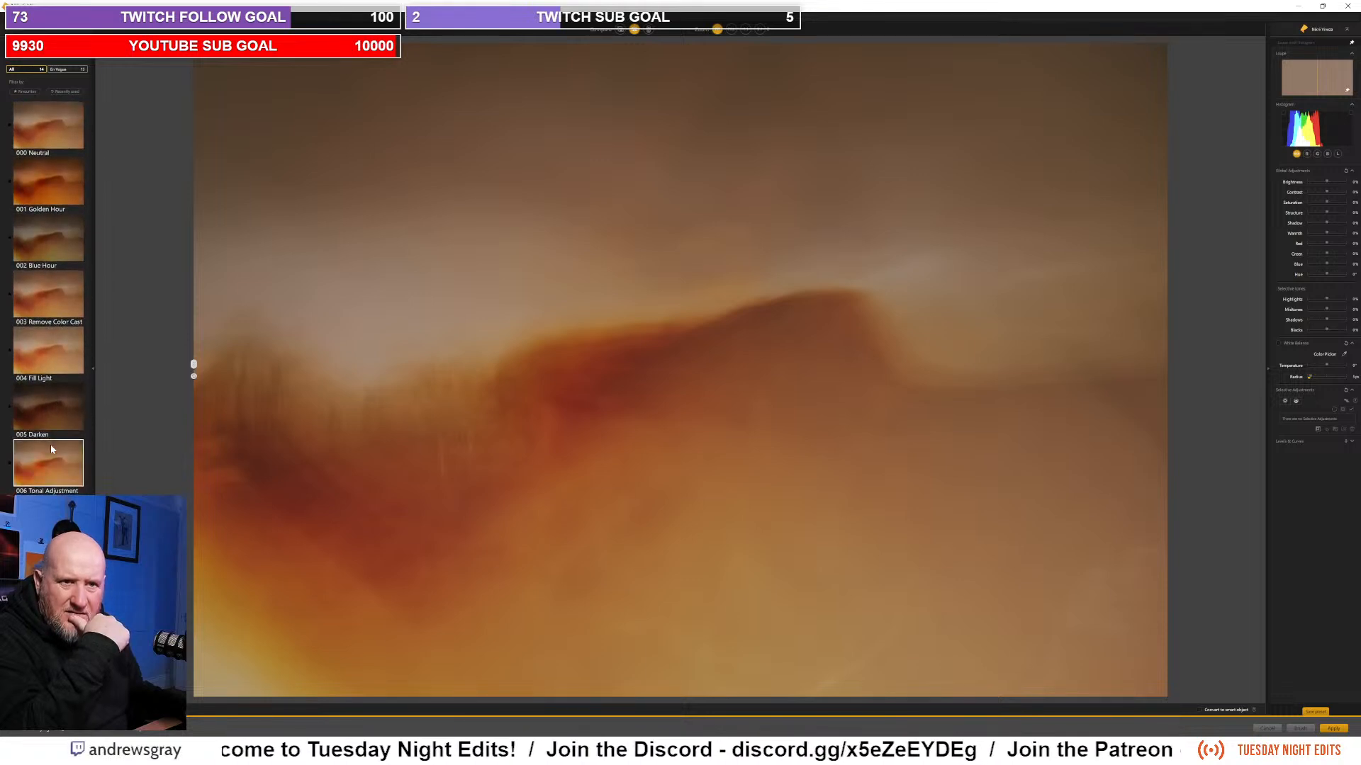
left_click(42, 359)
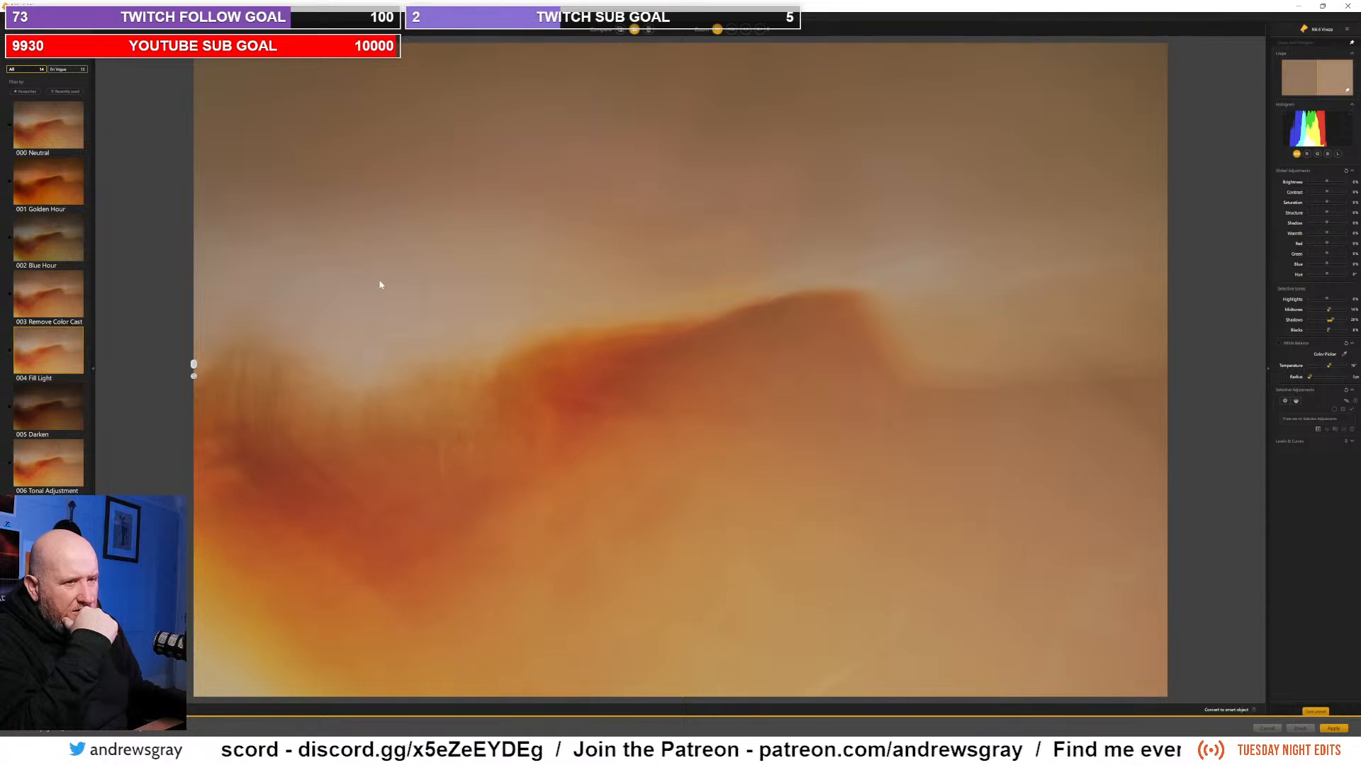
mouse_move(193, 365)
left_mouse_down()
mouse_move(993, 399)
mouse_move(560, 355)
mouse_move(193, 365)
mouse_move(675, 335)
mouse_move(1042, 362)
mouse_move(193, 365)
left_mouse_up()
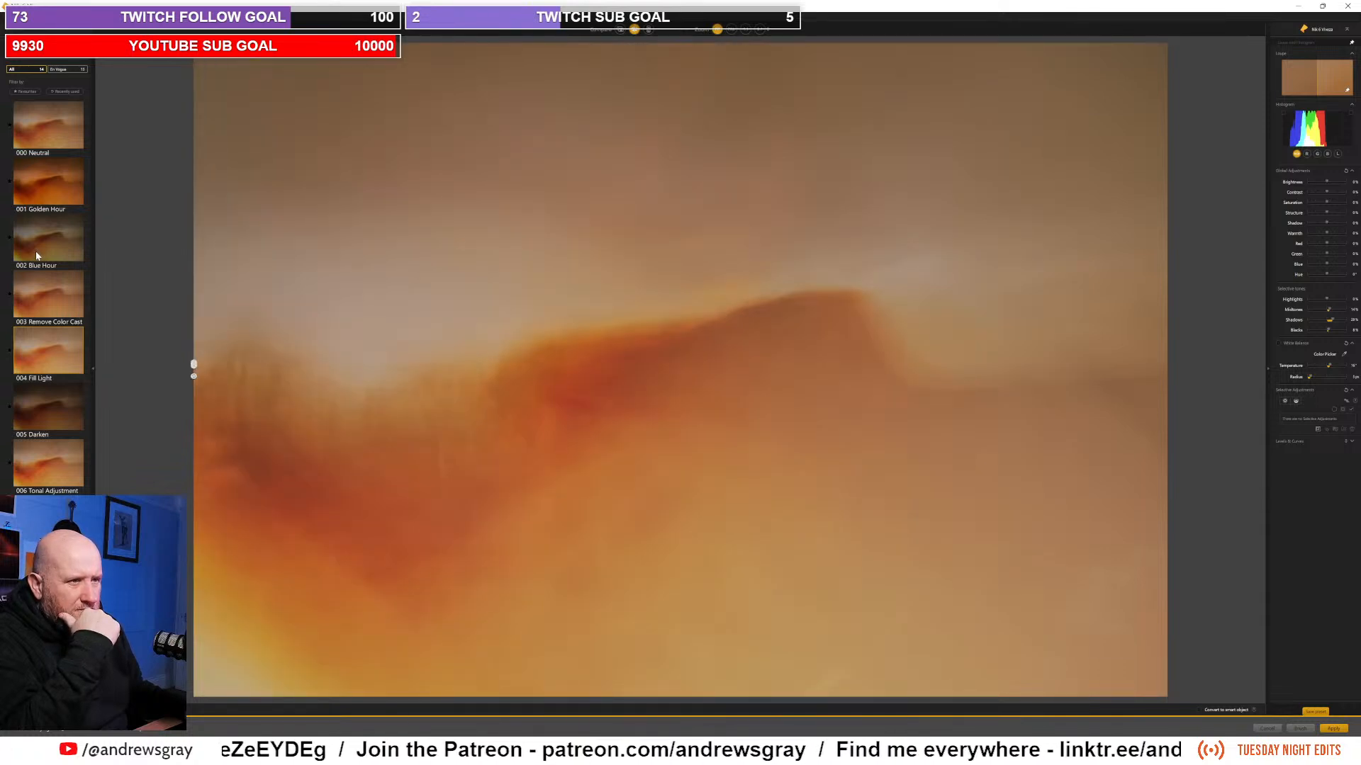
mouse_move(193, 365)
left_mouse_down()
mouse_move(1107, 329)
mouse_move(679, 292)
mouse_move(1033, 312)
mouse_move(194, 365)
mouse_move(1070, 289)
mouse_move(1285, 290)
mouse_move(740, 245)
mouse_move(193, 365)
left_mouse_up()
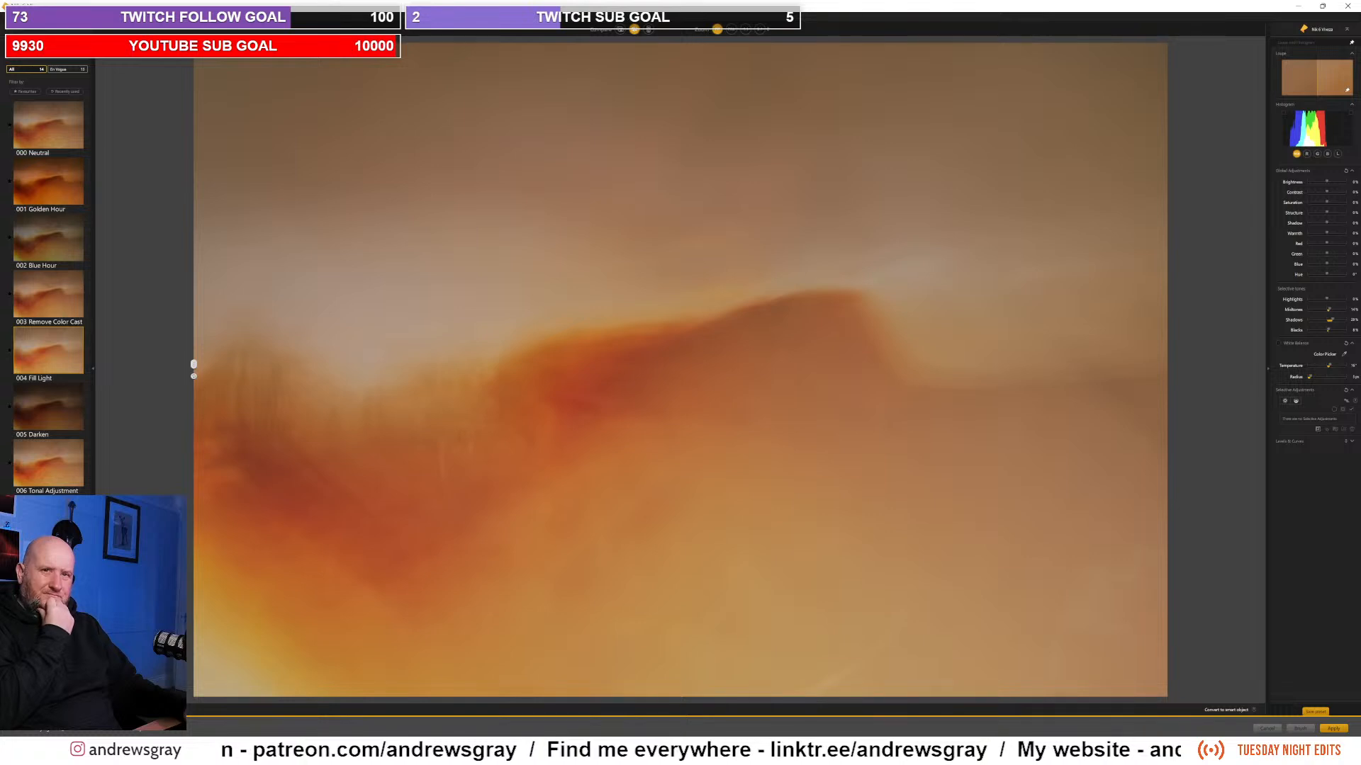
left_click_drag(194, 365, 194, 225)
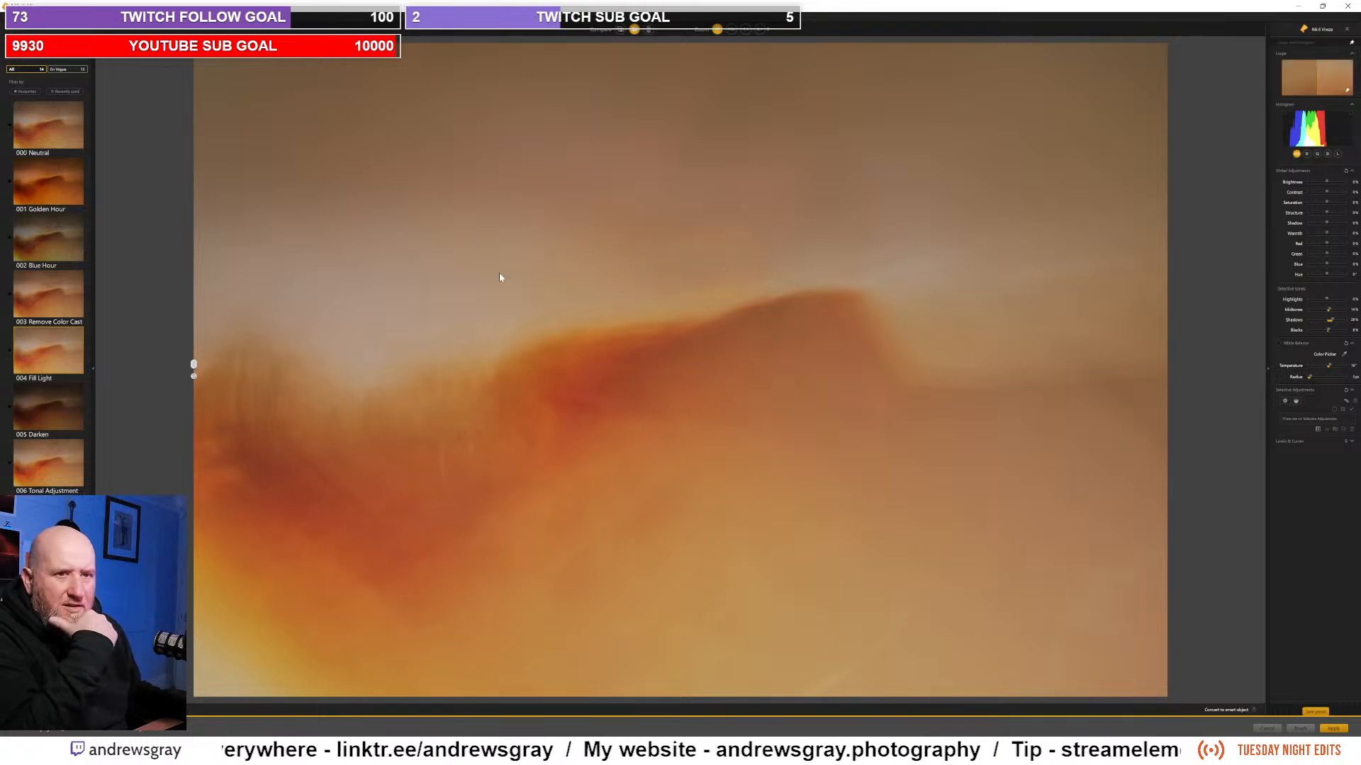
Step: Compare the 003 Remove Color Cast and 004 Fill Light presets, and settle on 003 Remove Color Cast
left_click(53, 307)
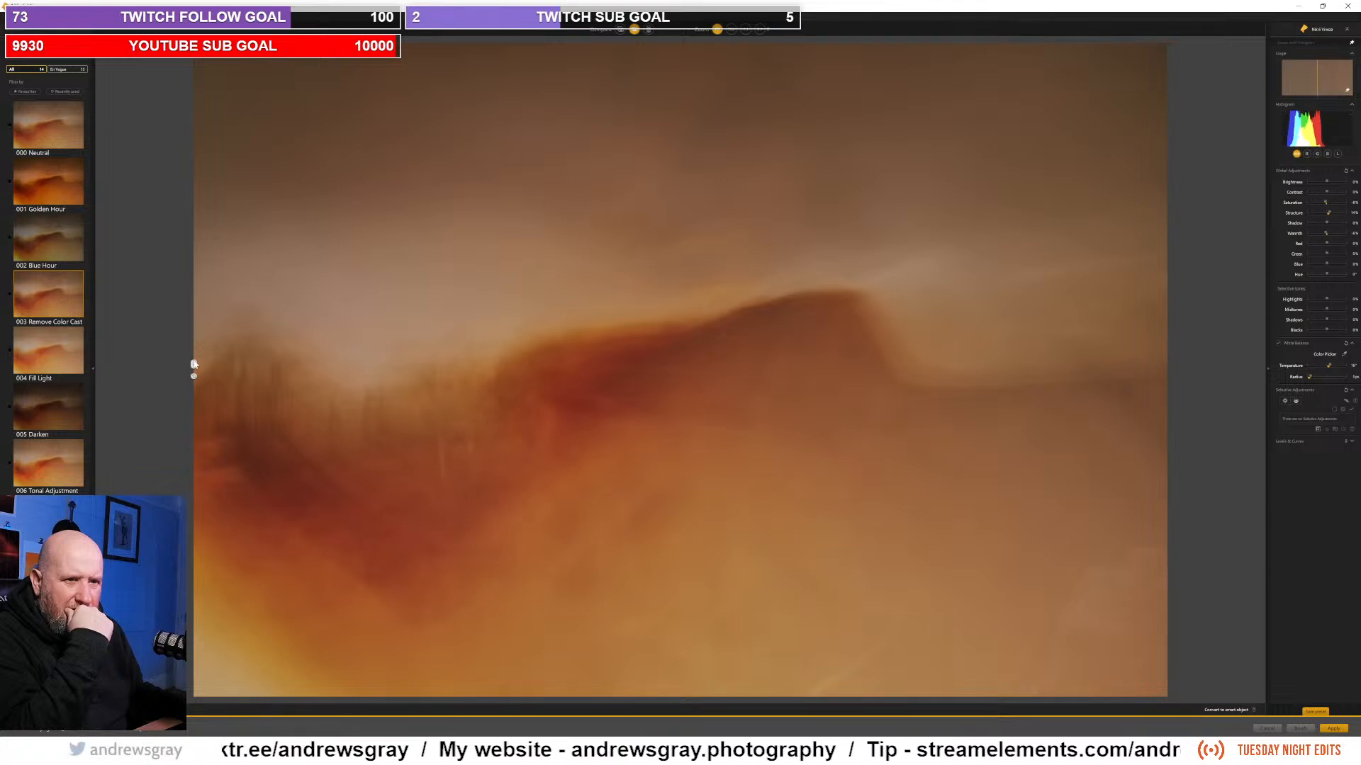
left_click_drag(194, 365, 177, 319)
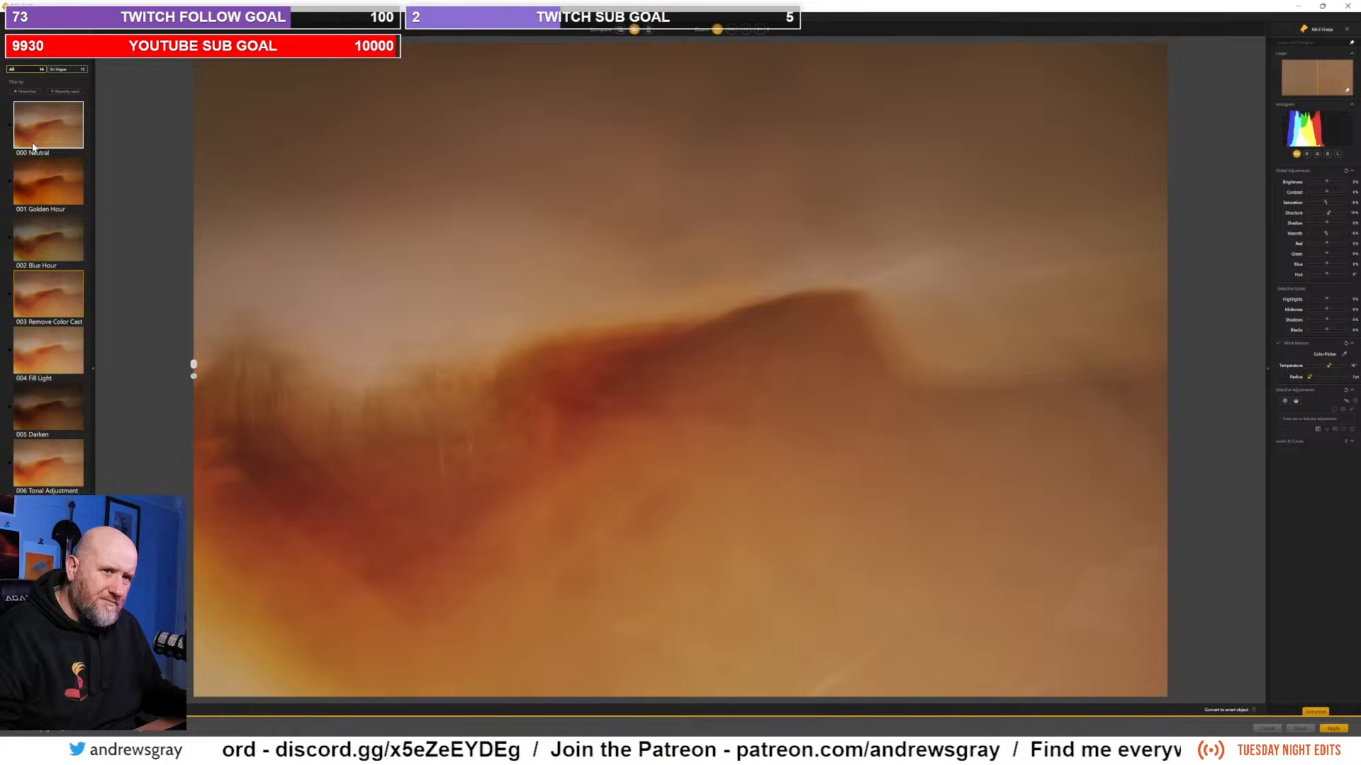
left_click(66, 350)
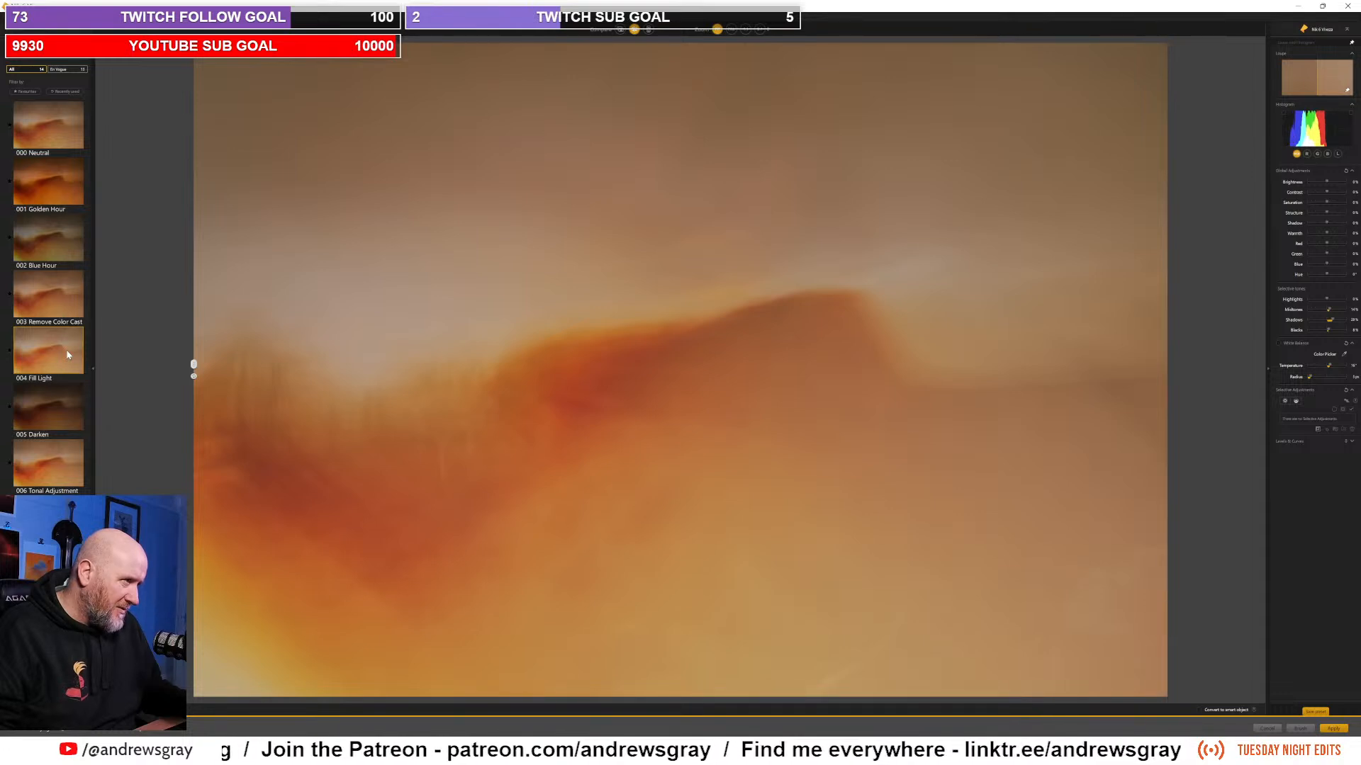
left_click(64, 307)
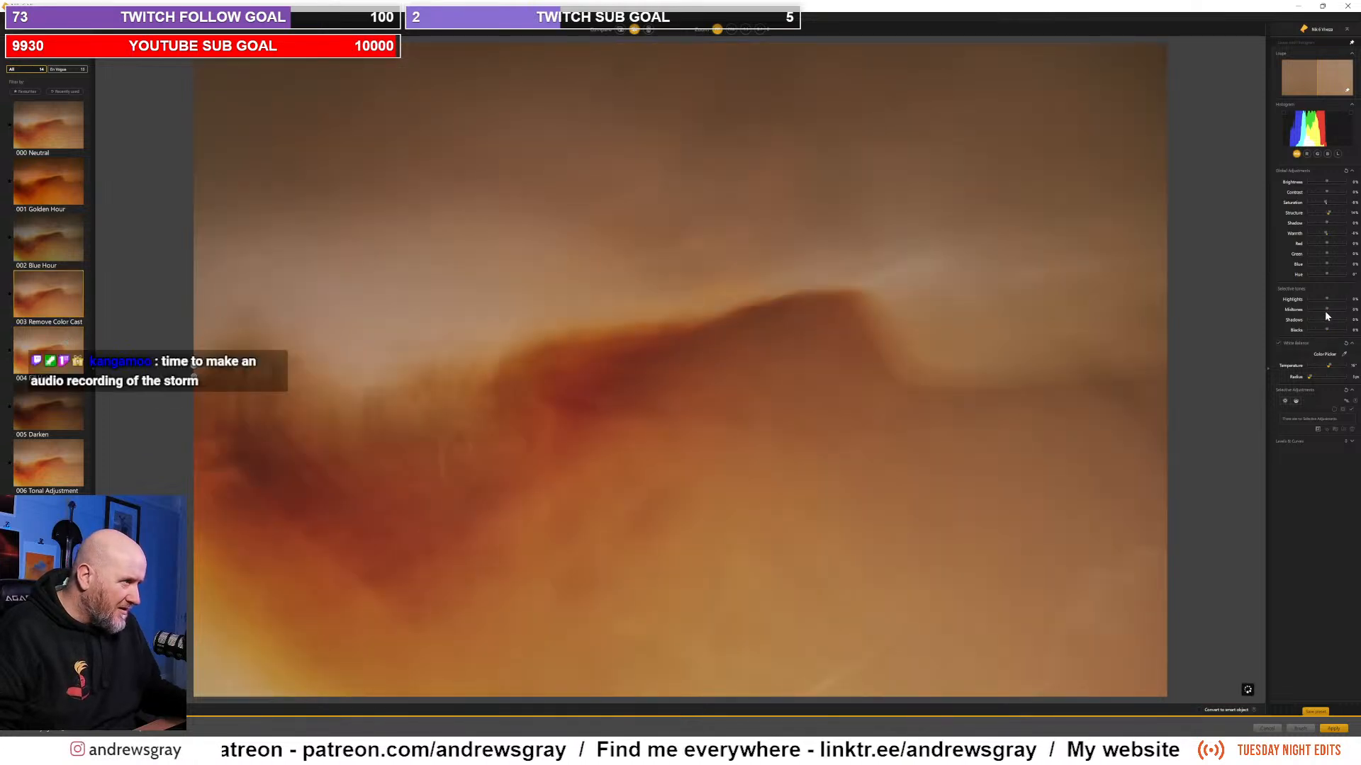
Step: Raise the midtones and shadows slightly in the selective tones, checking the result against the original in the split preview
left_click_drag(1327, 320, 1331, 312)
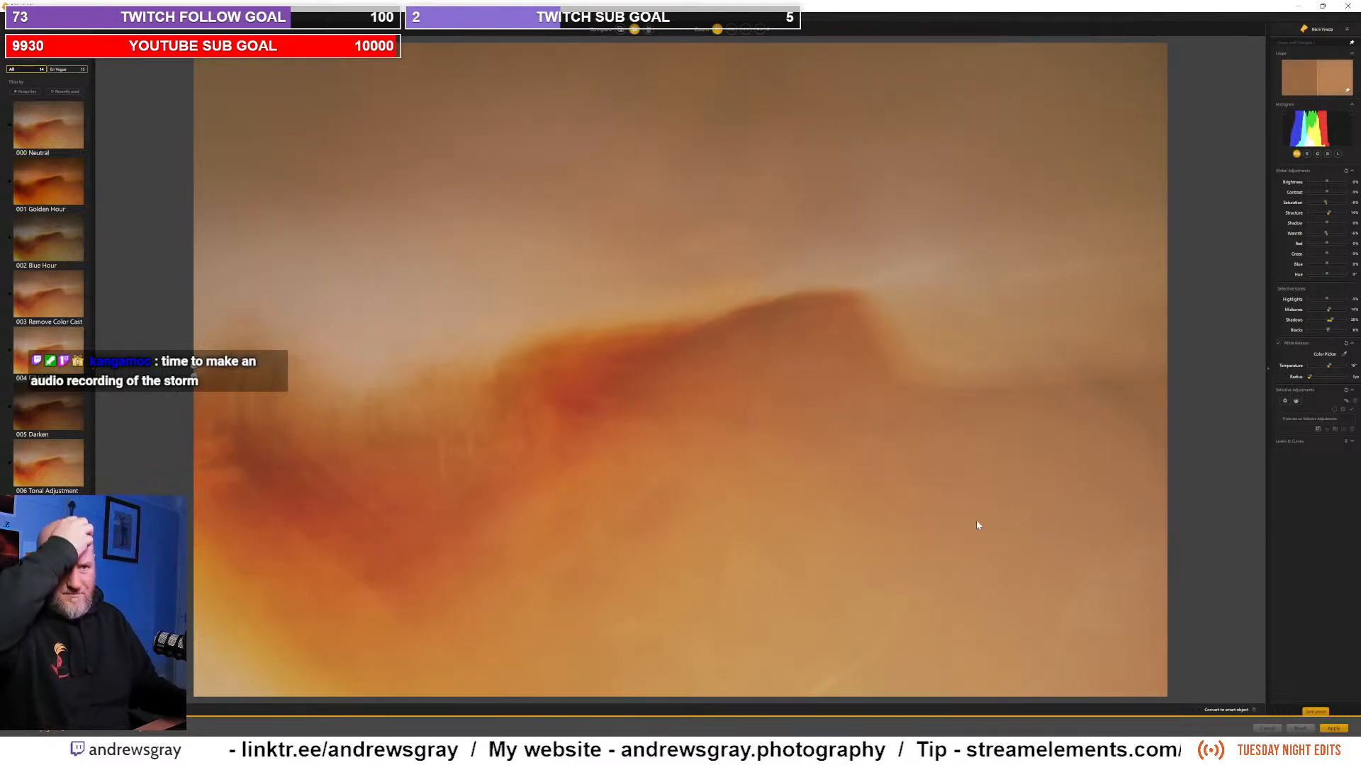
left_click_drag(196, 370, 96, 270)
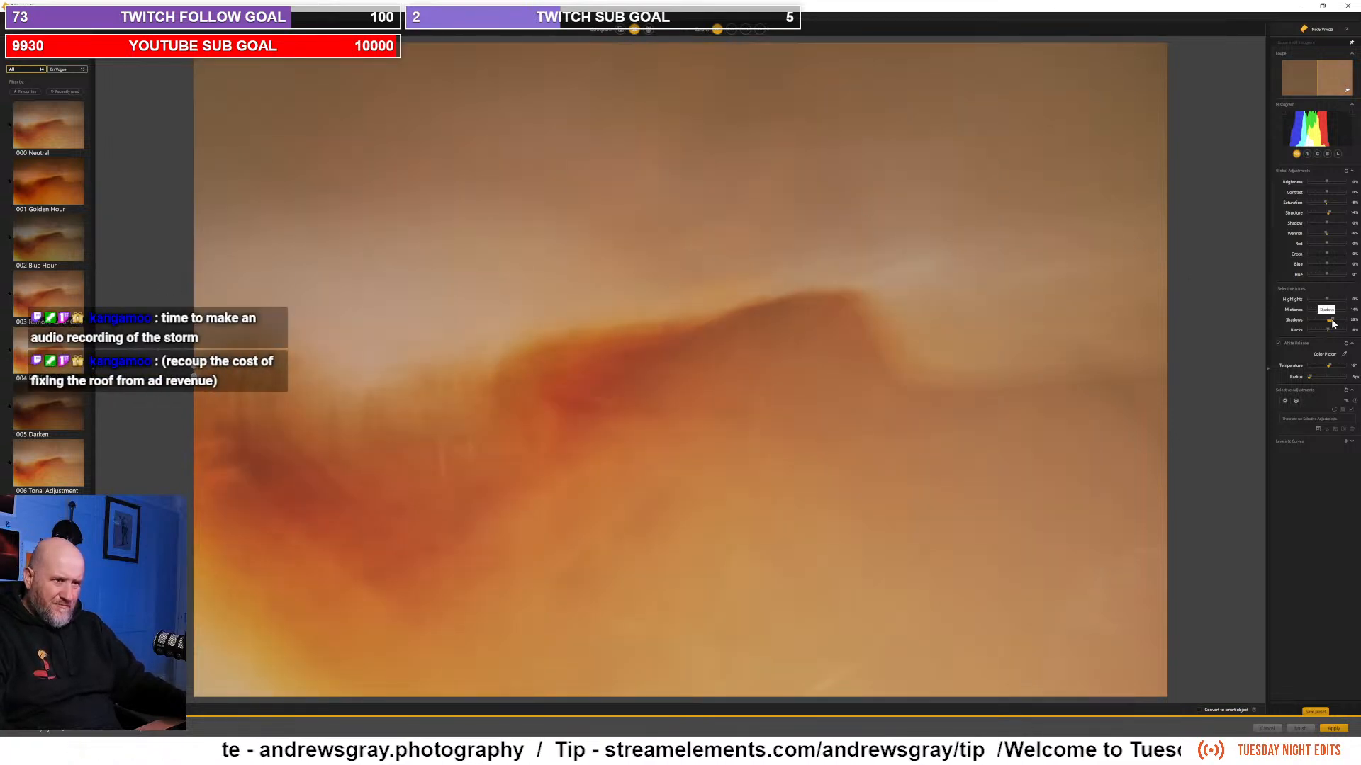
left_click_drag(1328, 324, 1331, 324)
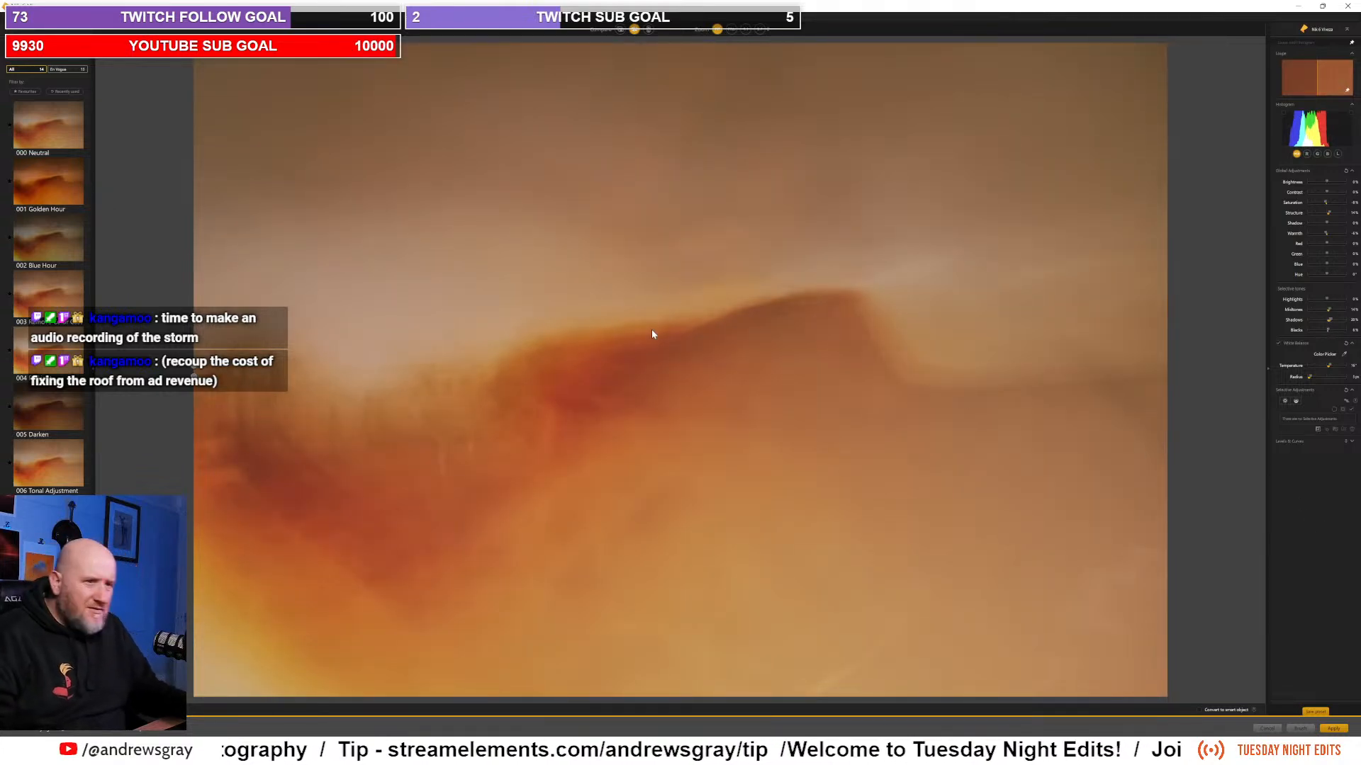
left_click_drag(222, 383, 676, 381)
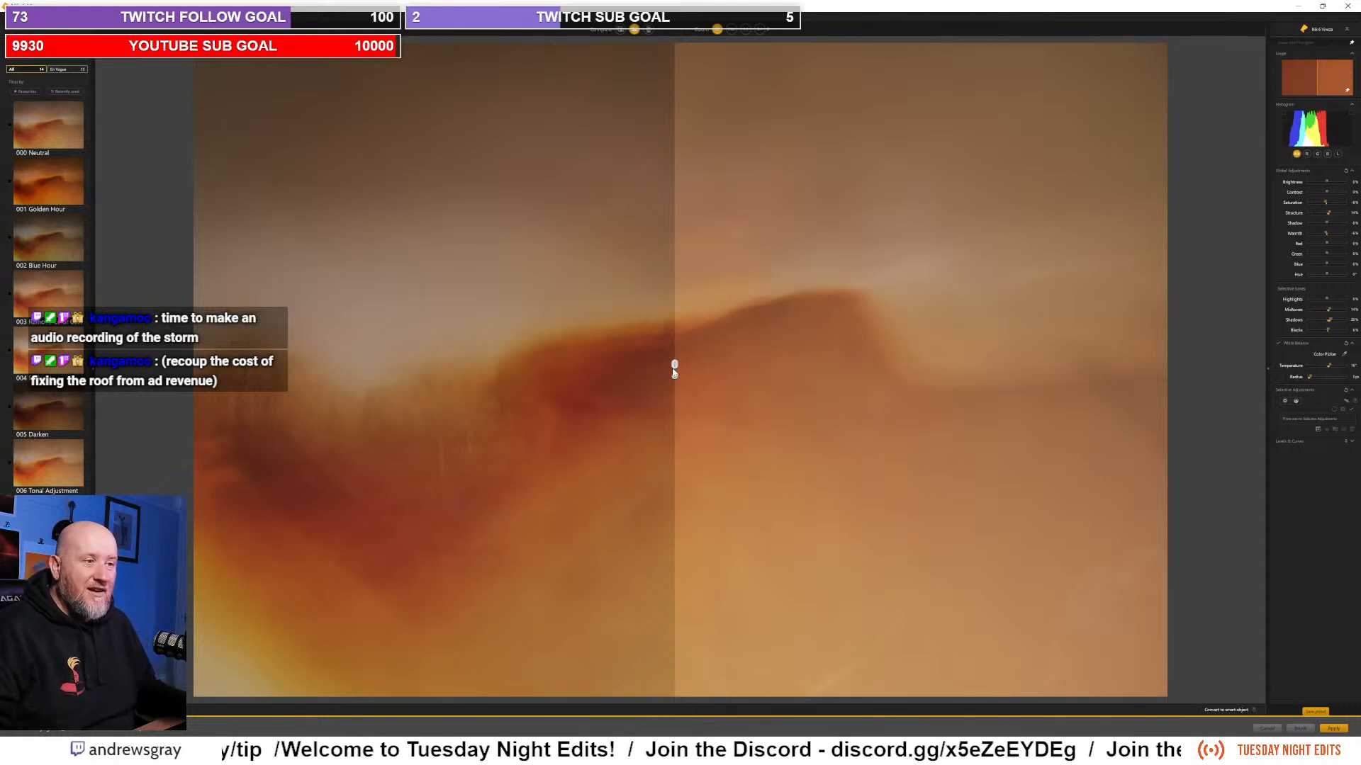
Step: Apply the Viveza adjustments as a new layer and toggle that layer's visibility to compare before and after
left_click_drag(675, 368, 169, 330)
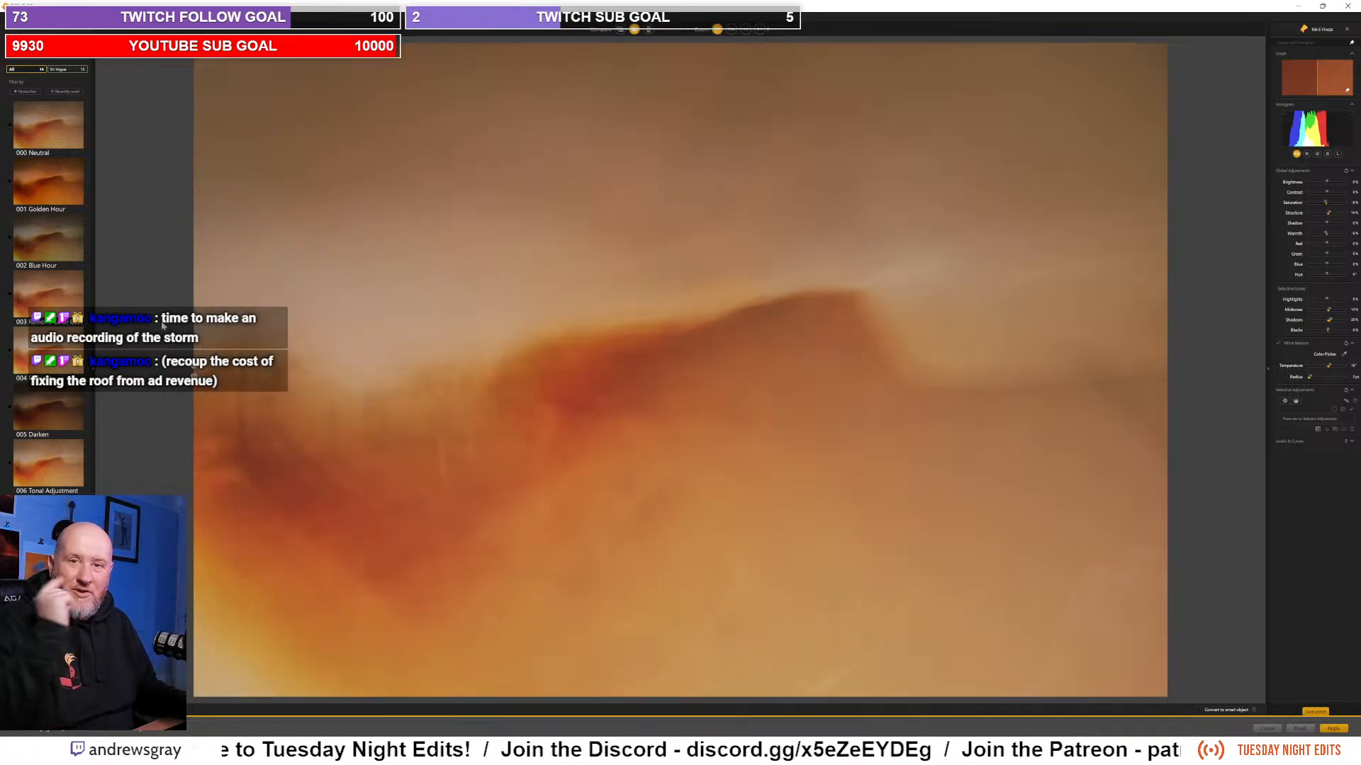
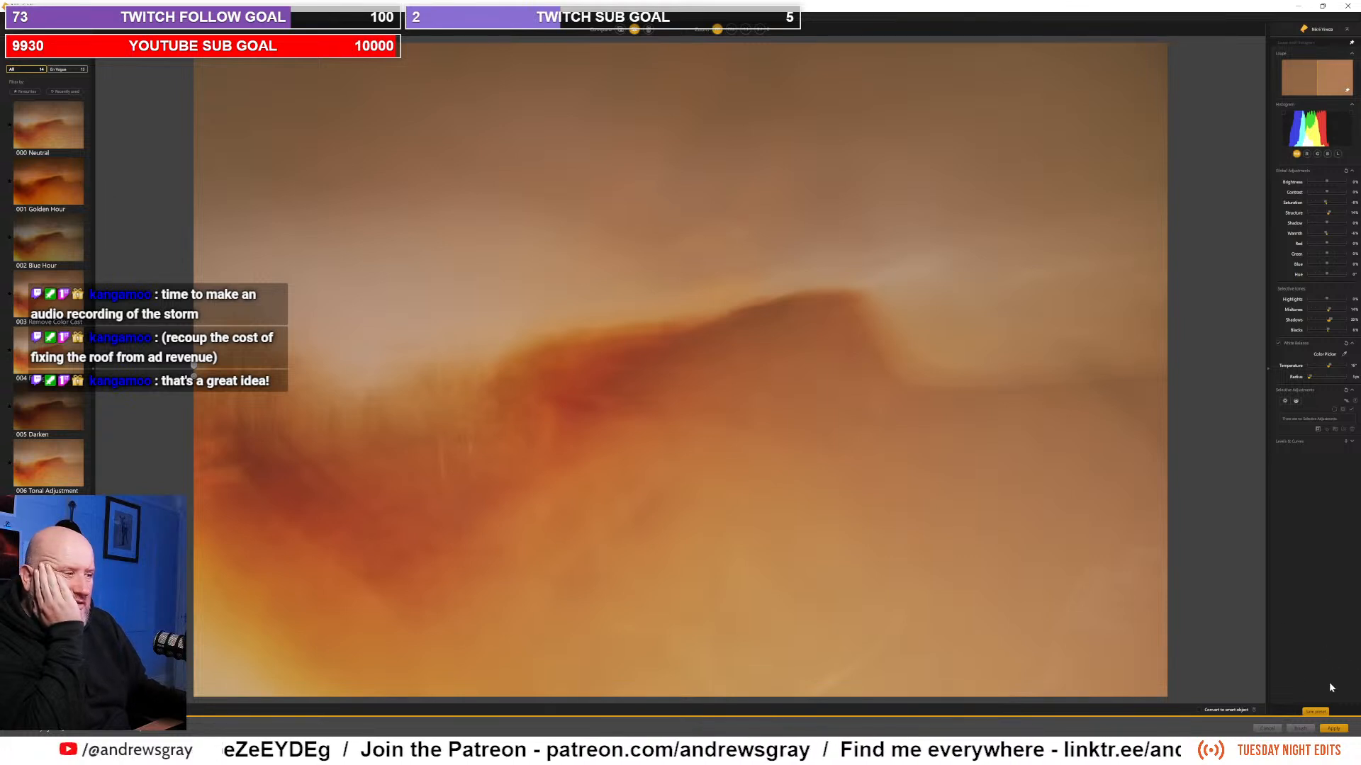
left_click(1333, 728)
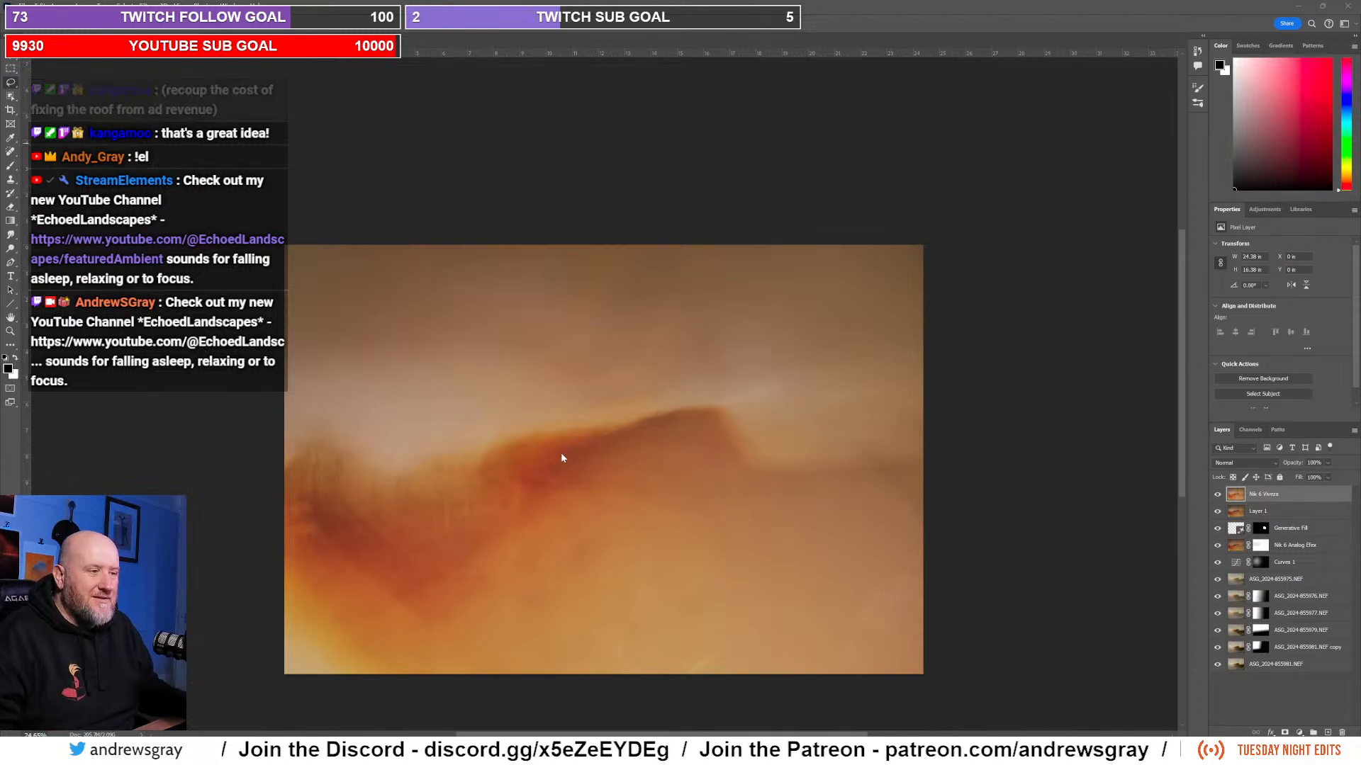
left_click(1218, 497)
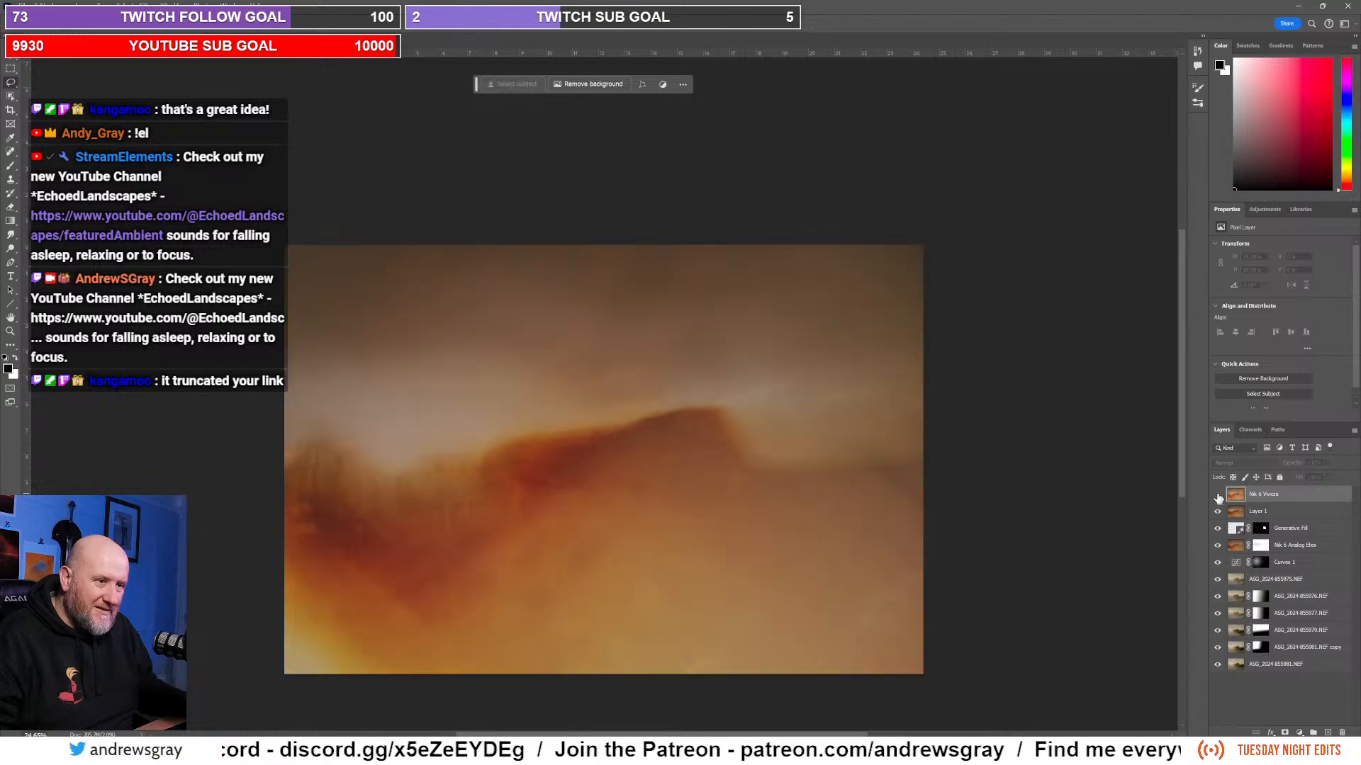
left_click(1217, 496)
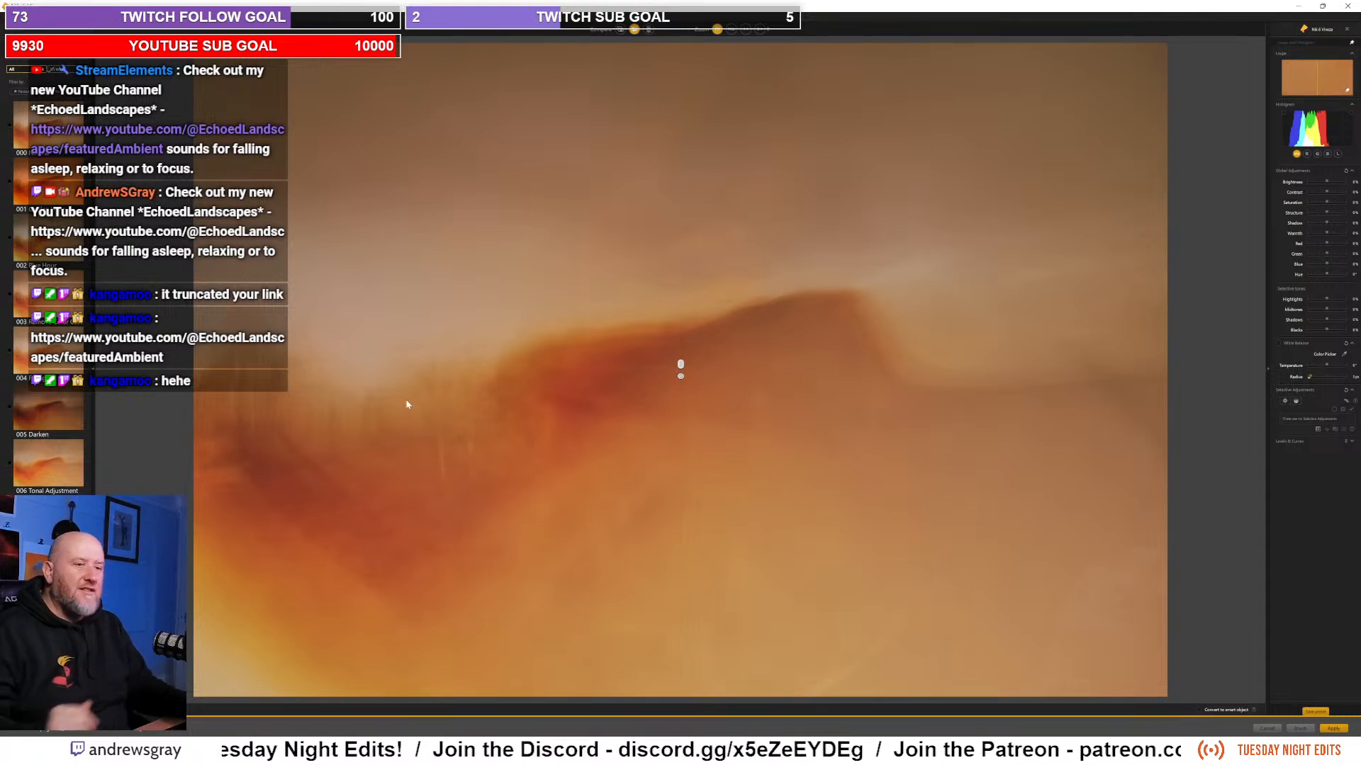
Step: In Viveza, add a control point in the bright sky above the left-hand trees, enlarge its radius and raise its brightness
left_click_drag(681, 366, 650, 368)
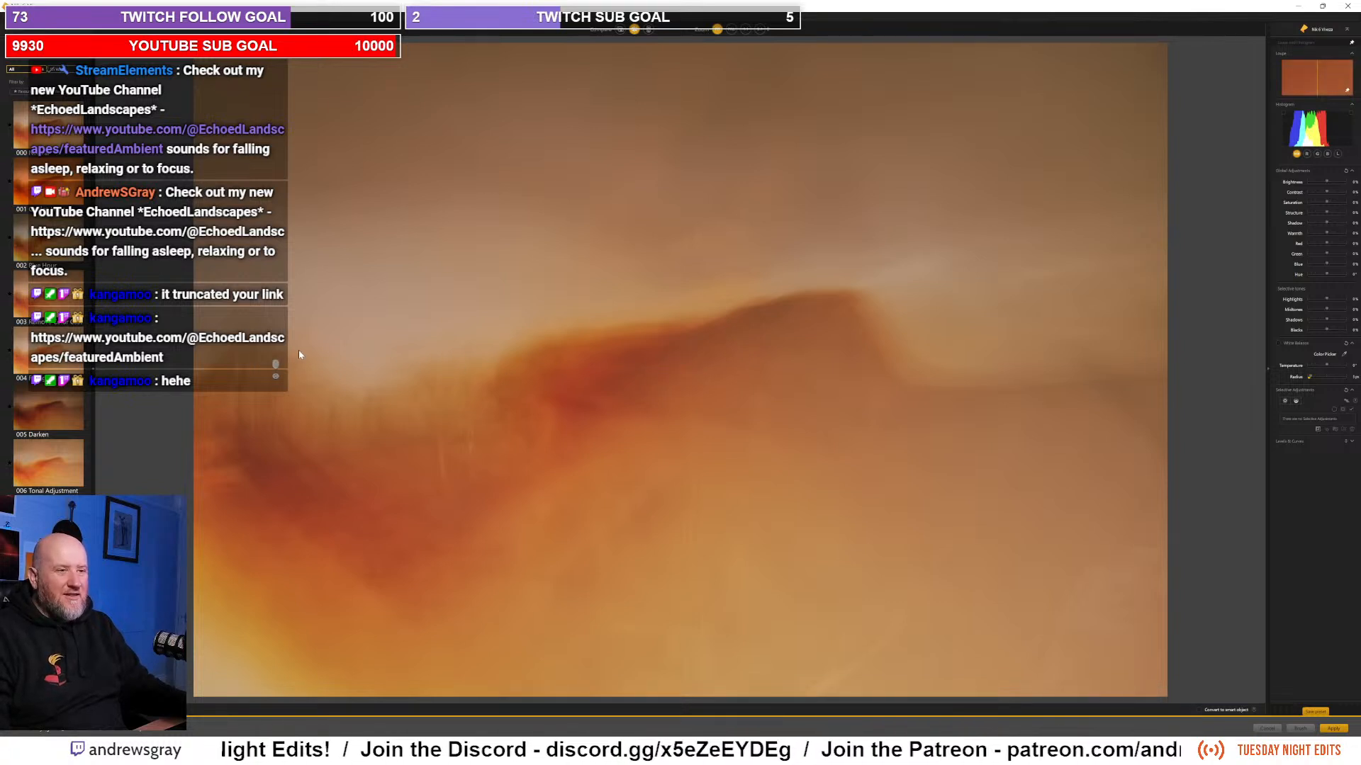
left_click_drag(274, 361, 231, 359)
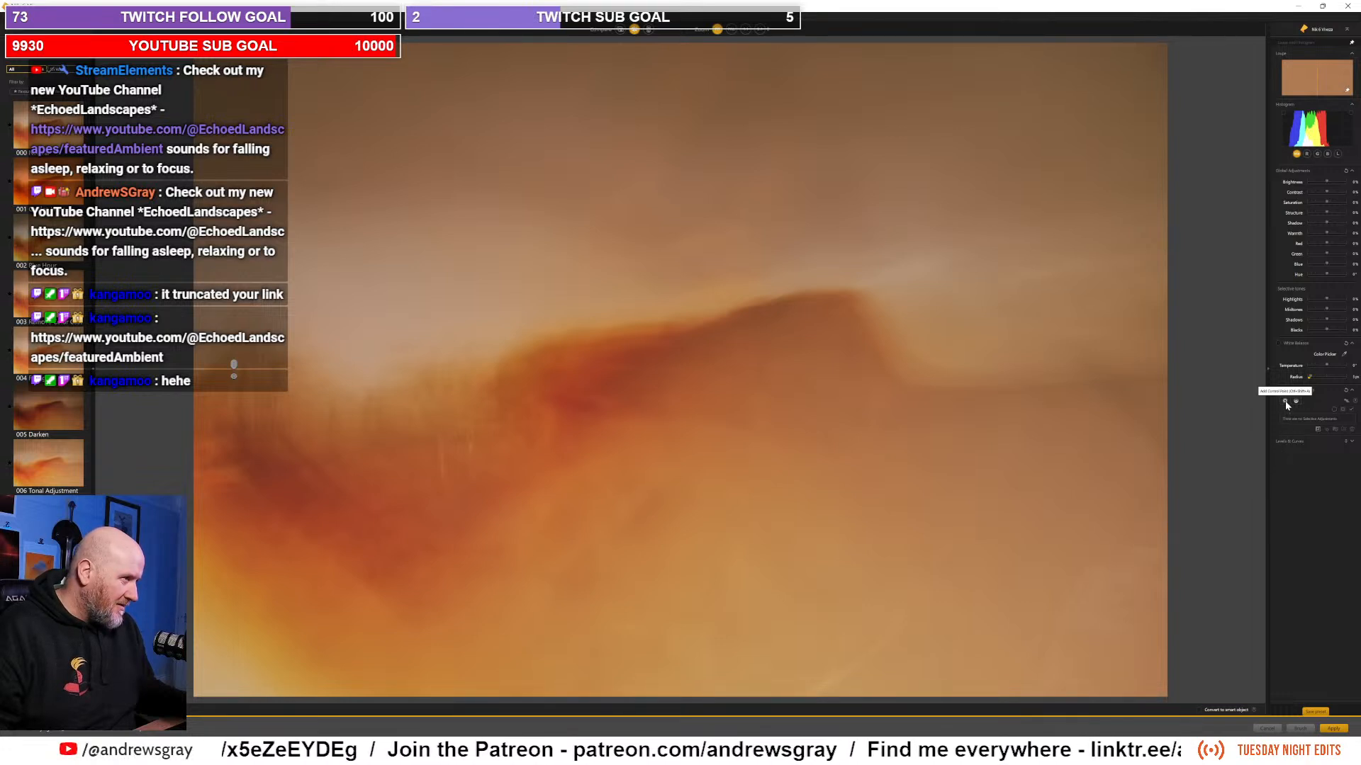
left_click(359, 347)
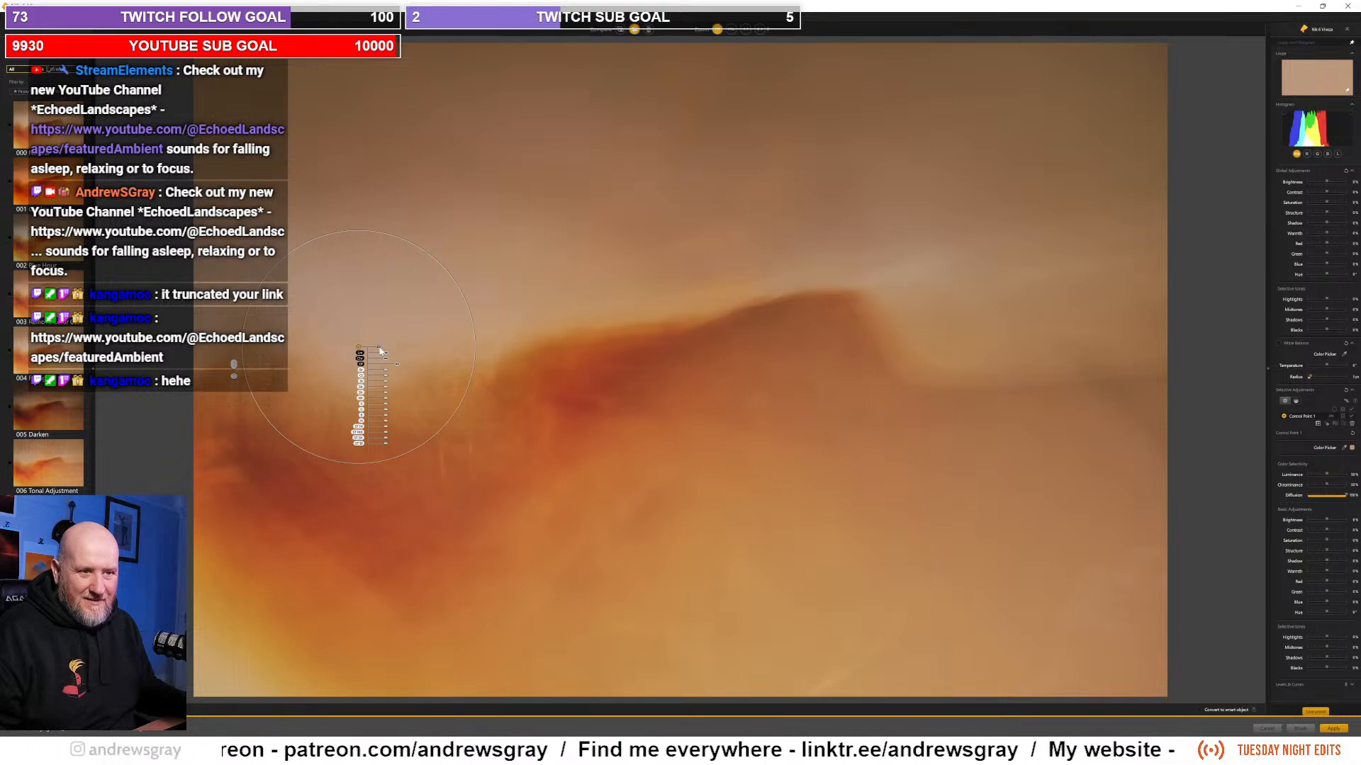
left_click_drag(381, 350, 385, 346)
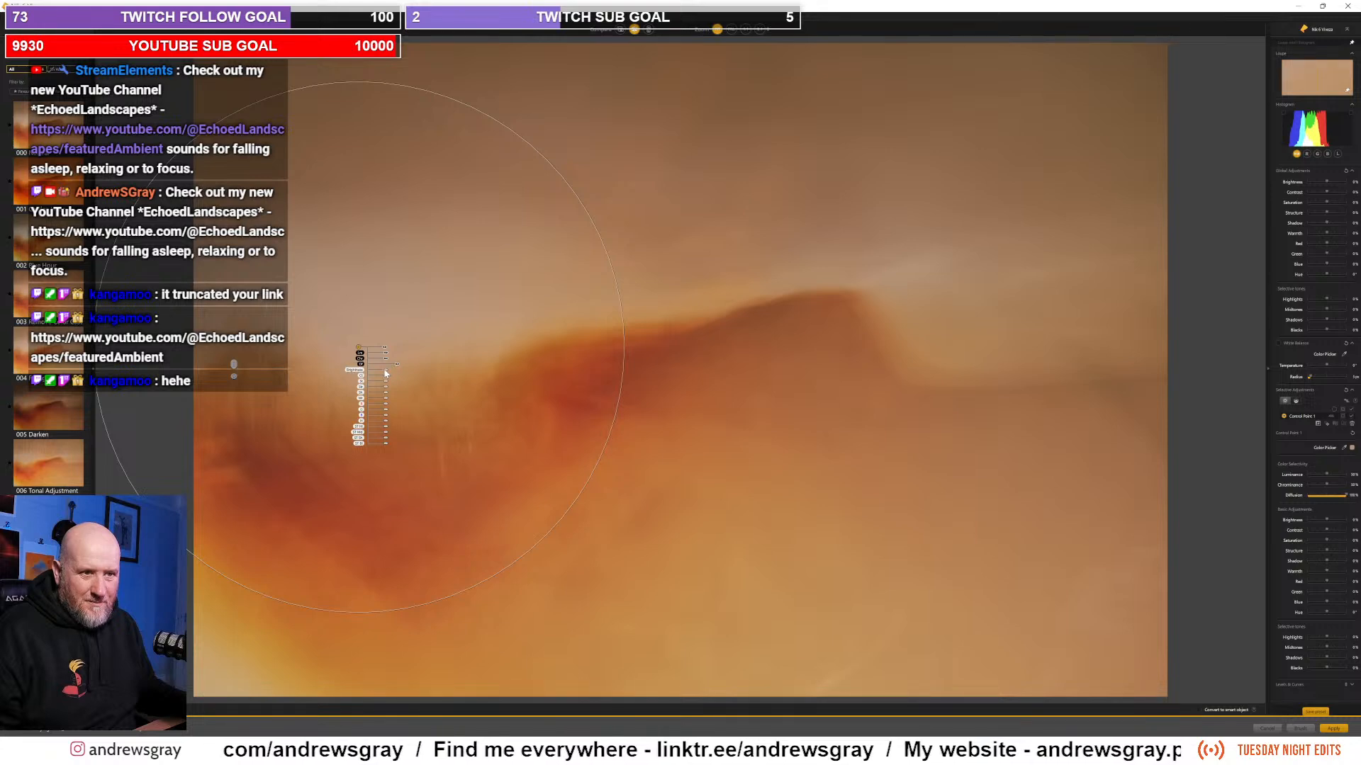
left_click_drag(387, 370, 392, 370)
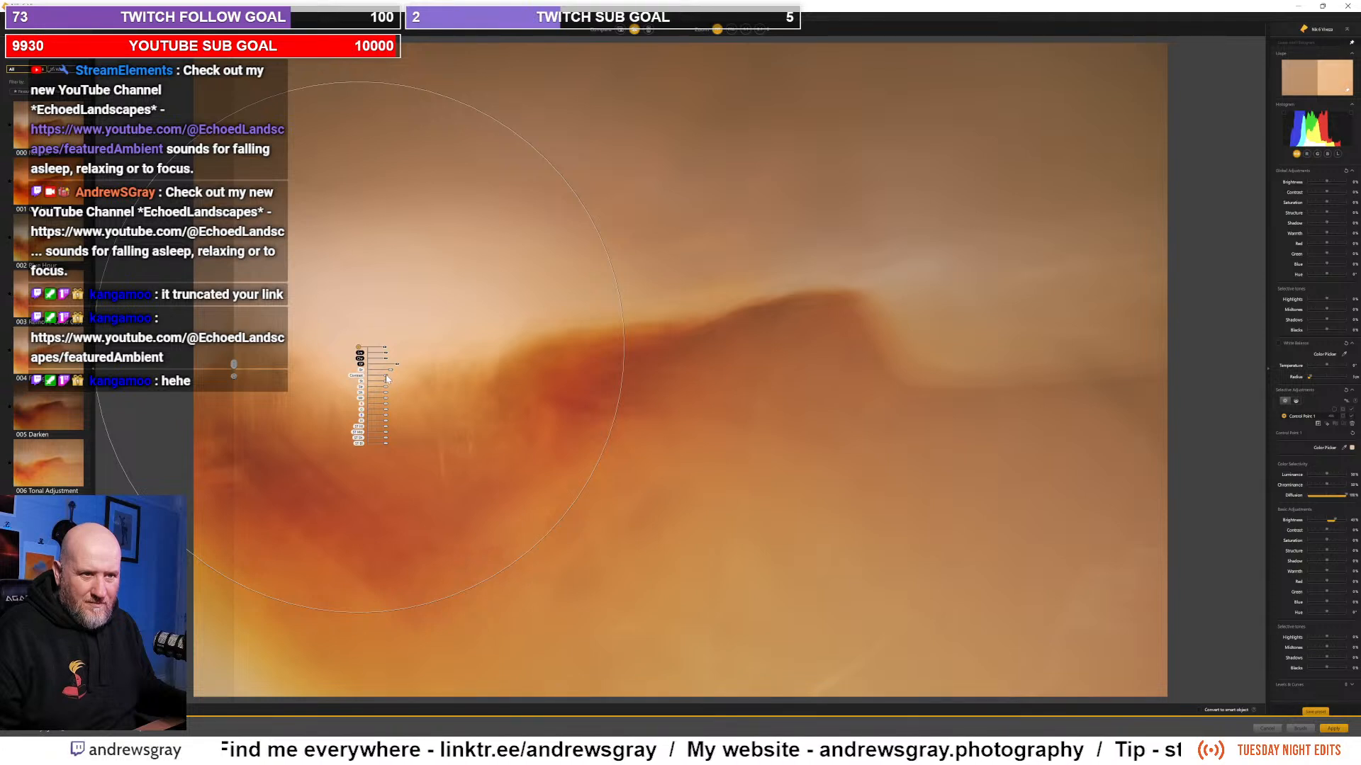
Step: Shrink the control point's radius slightly and fine-tune its contrast and saturation with small increases
left_click_drag(386, 379, 384, 380)
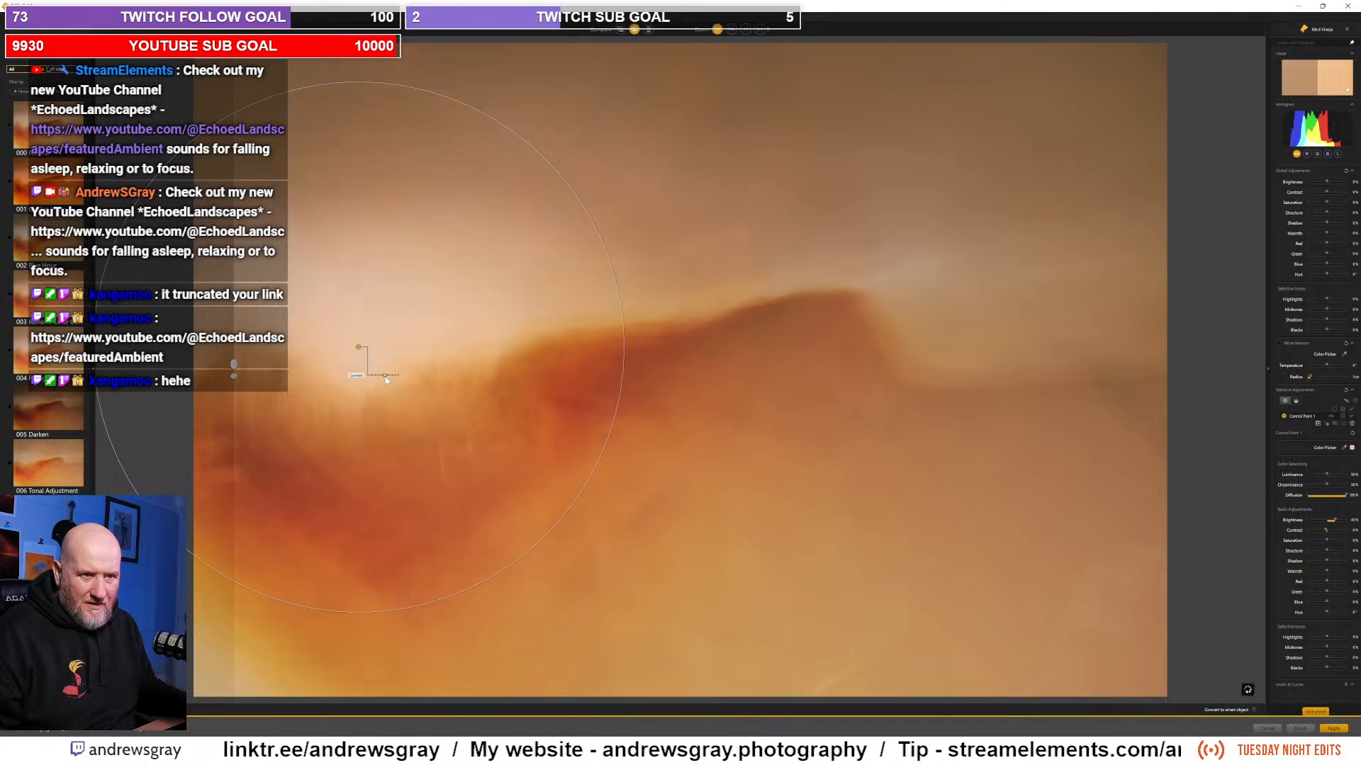
left_click_drag(386, 380, 379, 379)
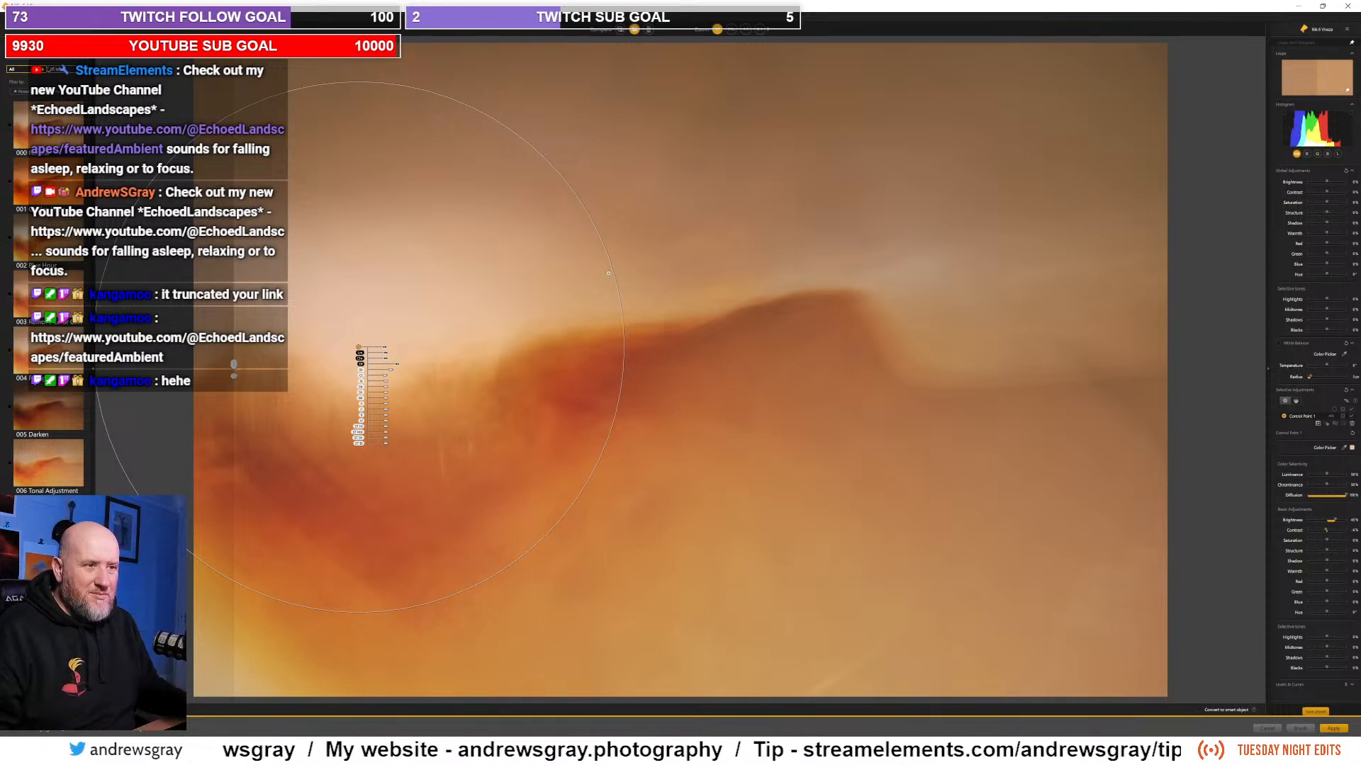
left_click_drag(618, 286, 589, 291)
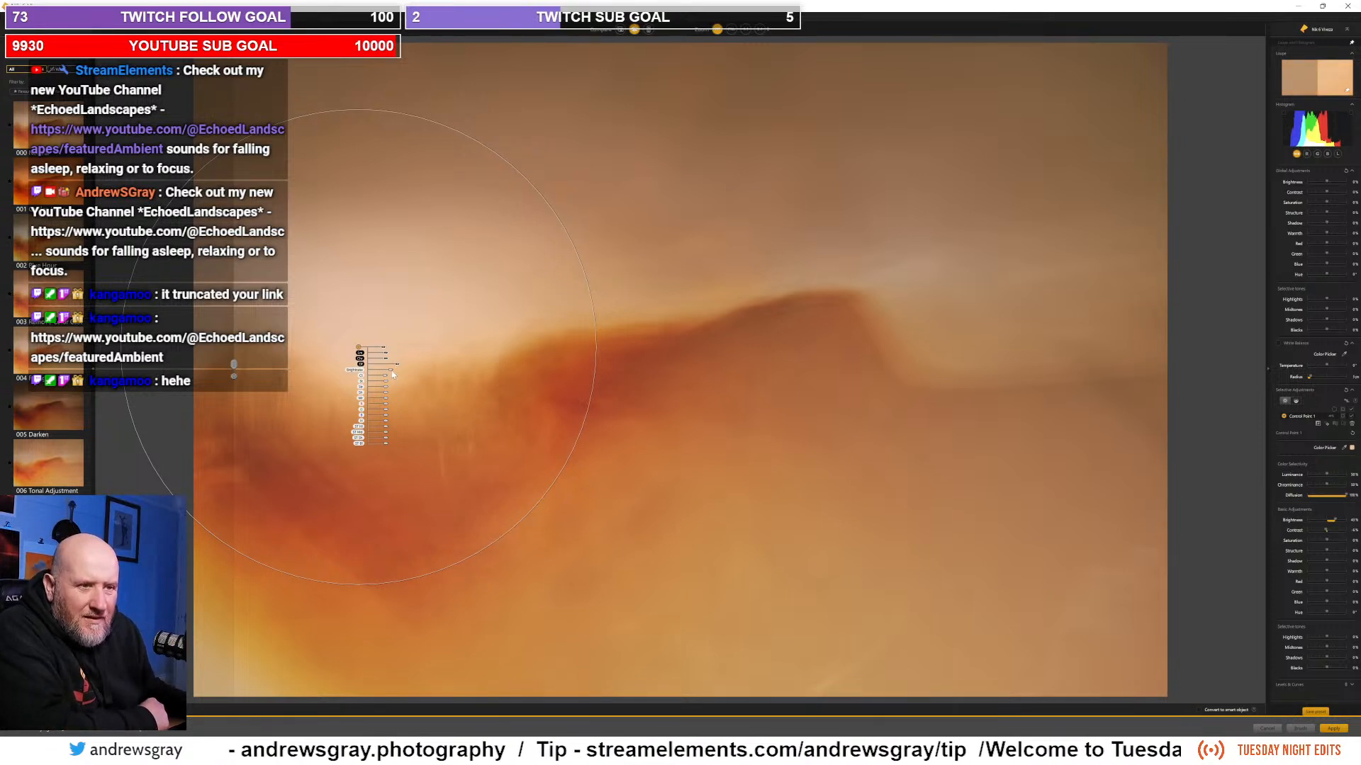
left_click_drag(388, 370, 388, 379)
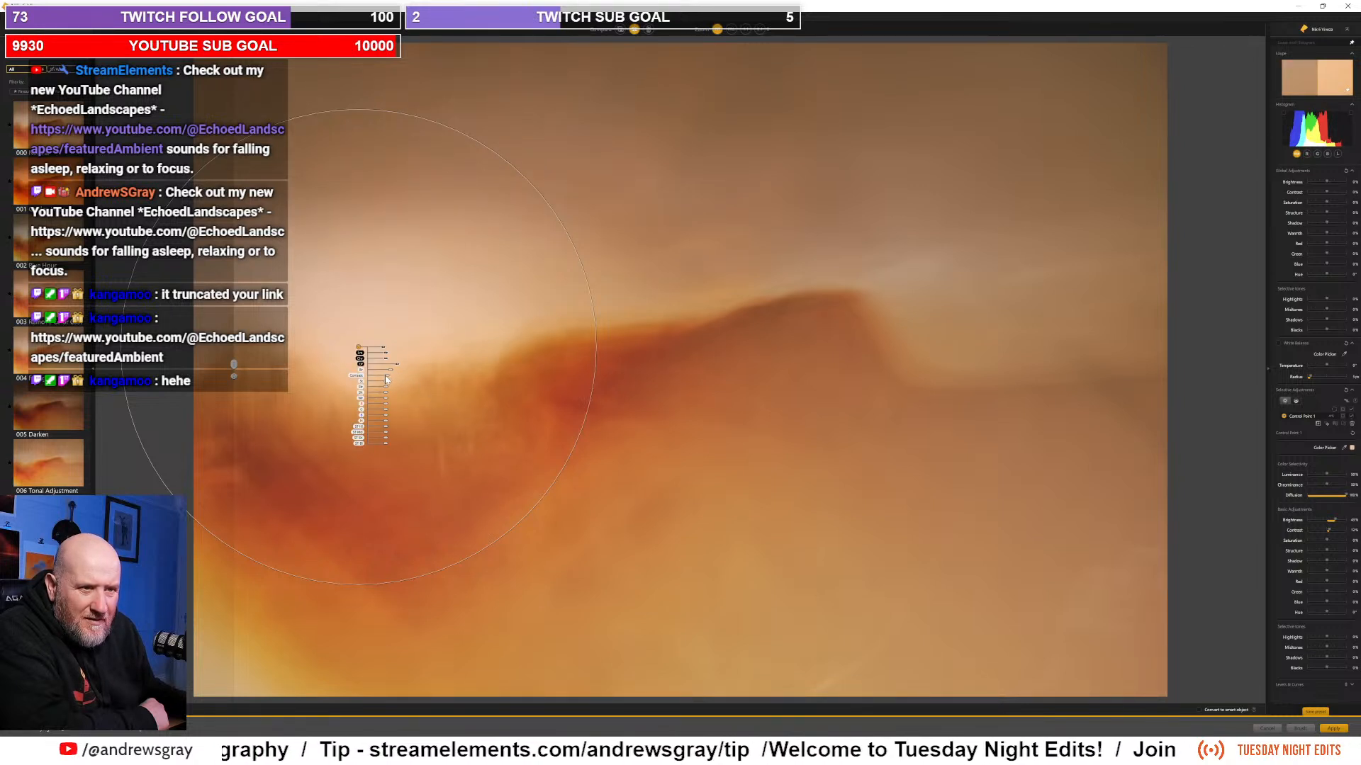
left_click_drag(387, 379, 387, 386)
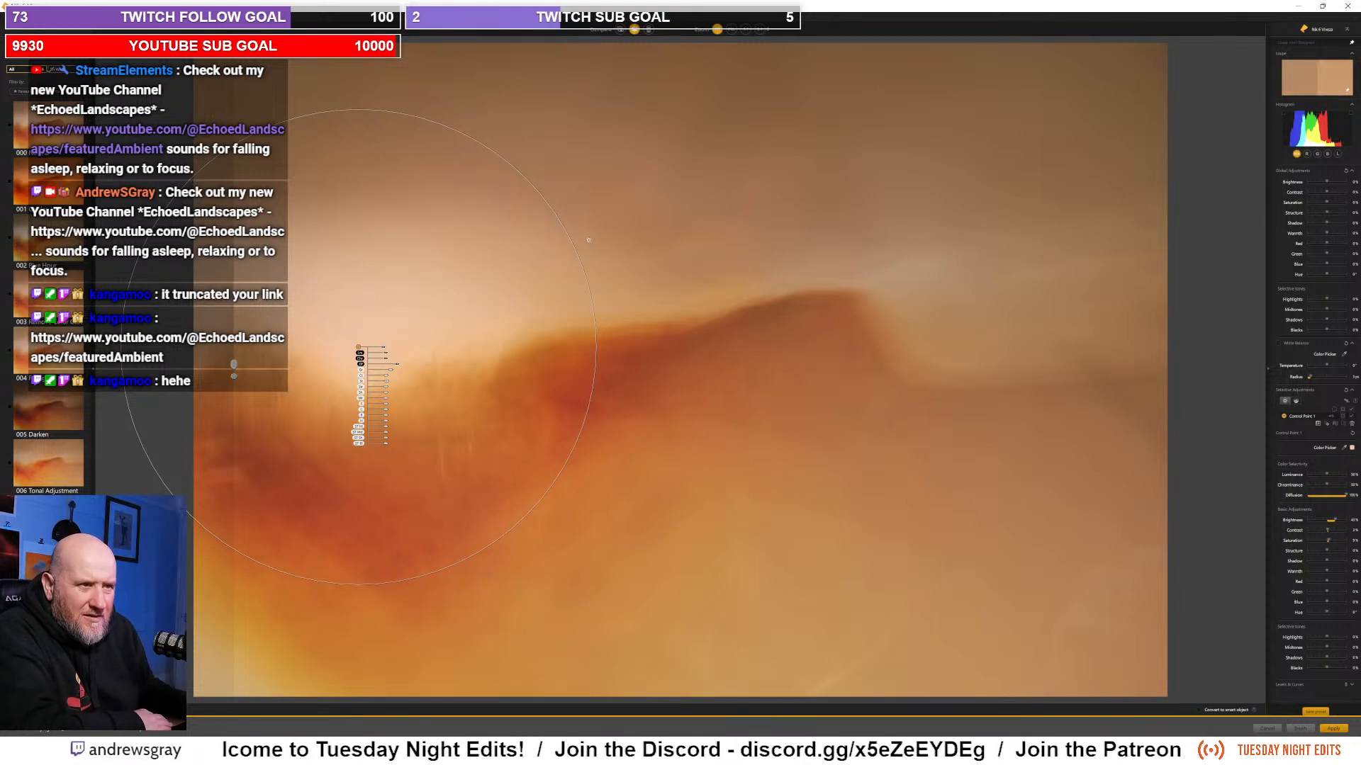
Step: Enlarge the control point's radius, move the point down onto the treetops and compare the result in the split preview
left_click_drag(577, 253, 629, 231)
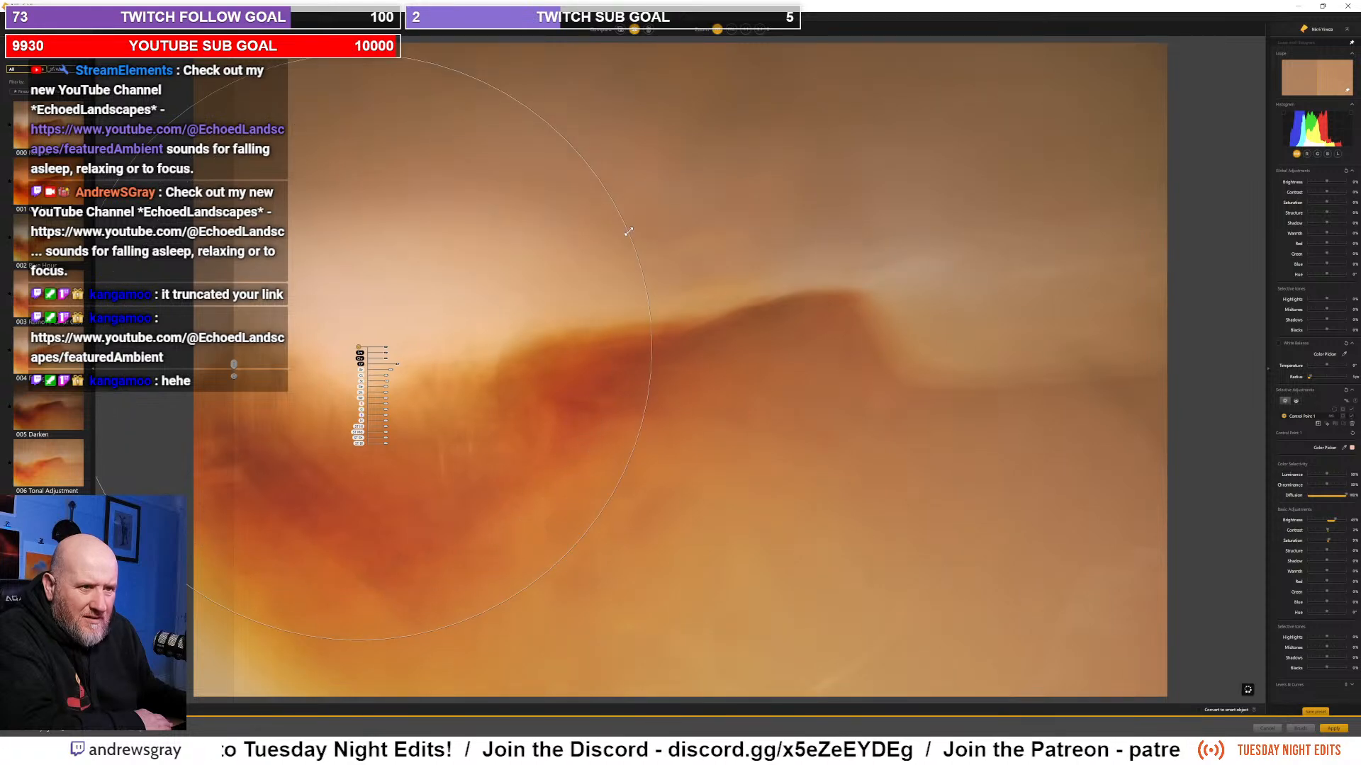
left_click_drag(358, 348, 379, 379)
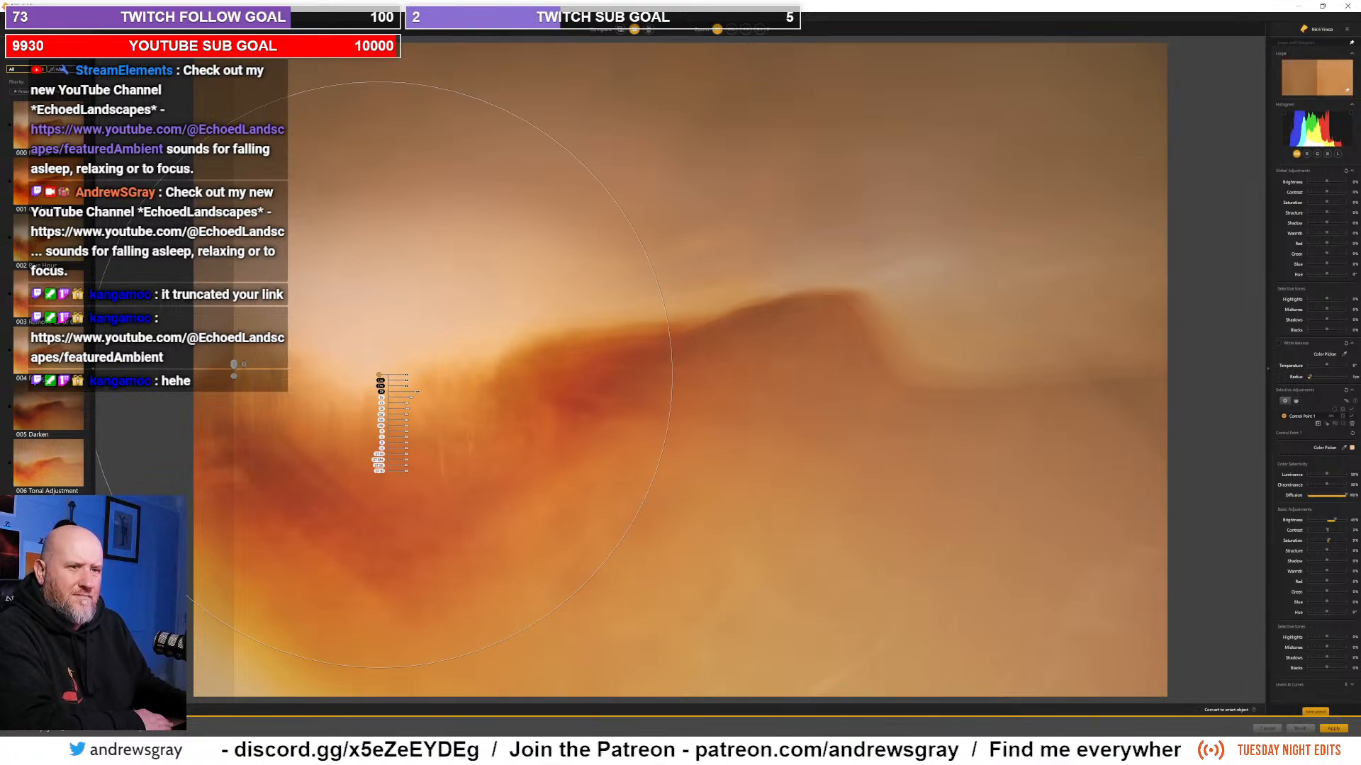
left_click_drag(234, 365, 667, 365)
left_click_drag(538, 345, 115, 287)
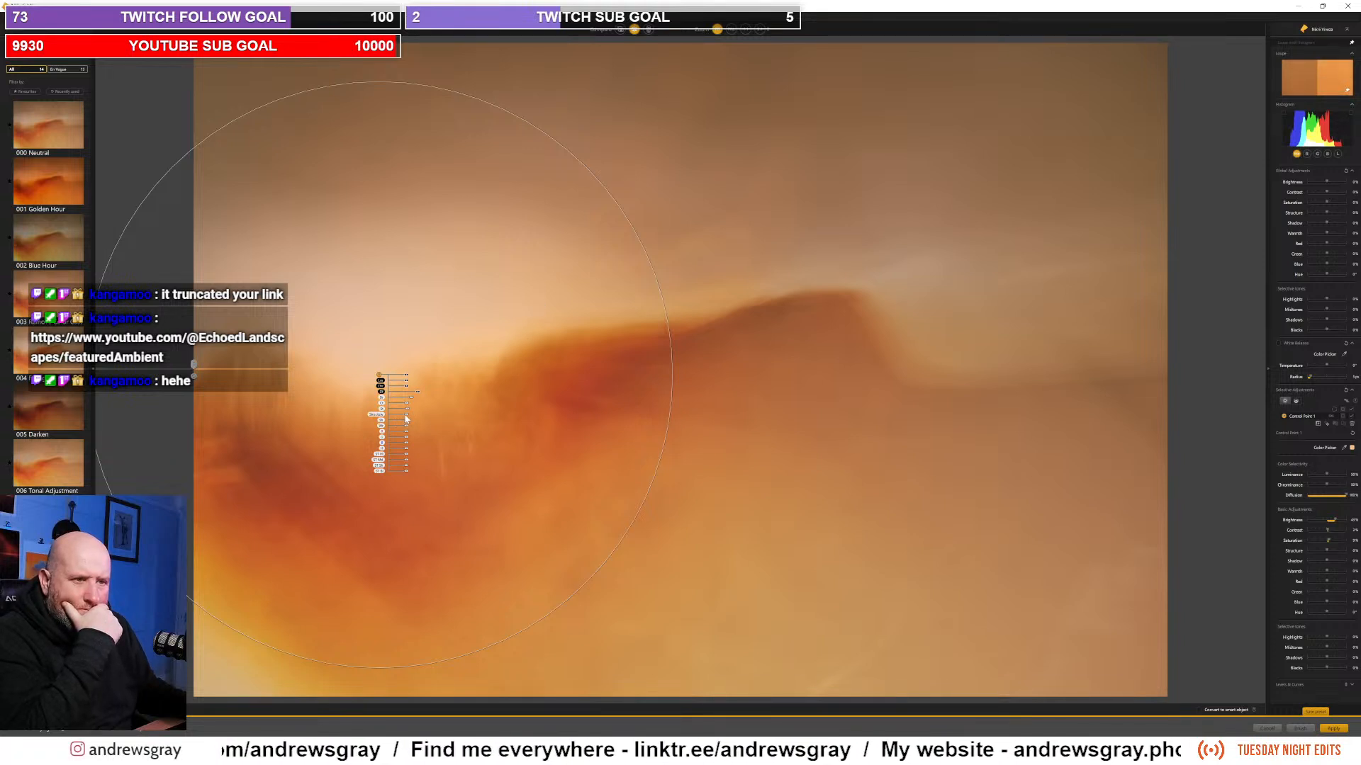
Step: Lower the structure and the blue of the control point over the trees
mouse_move(406, 418)
left_mouse_down()
mouse_move(390, 416)
mouse_move(406, 421)
left_mouse_up()
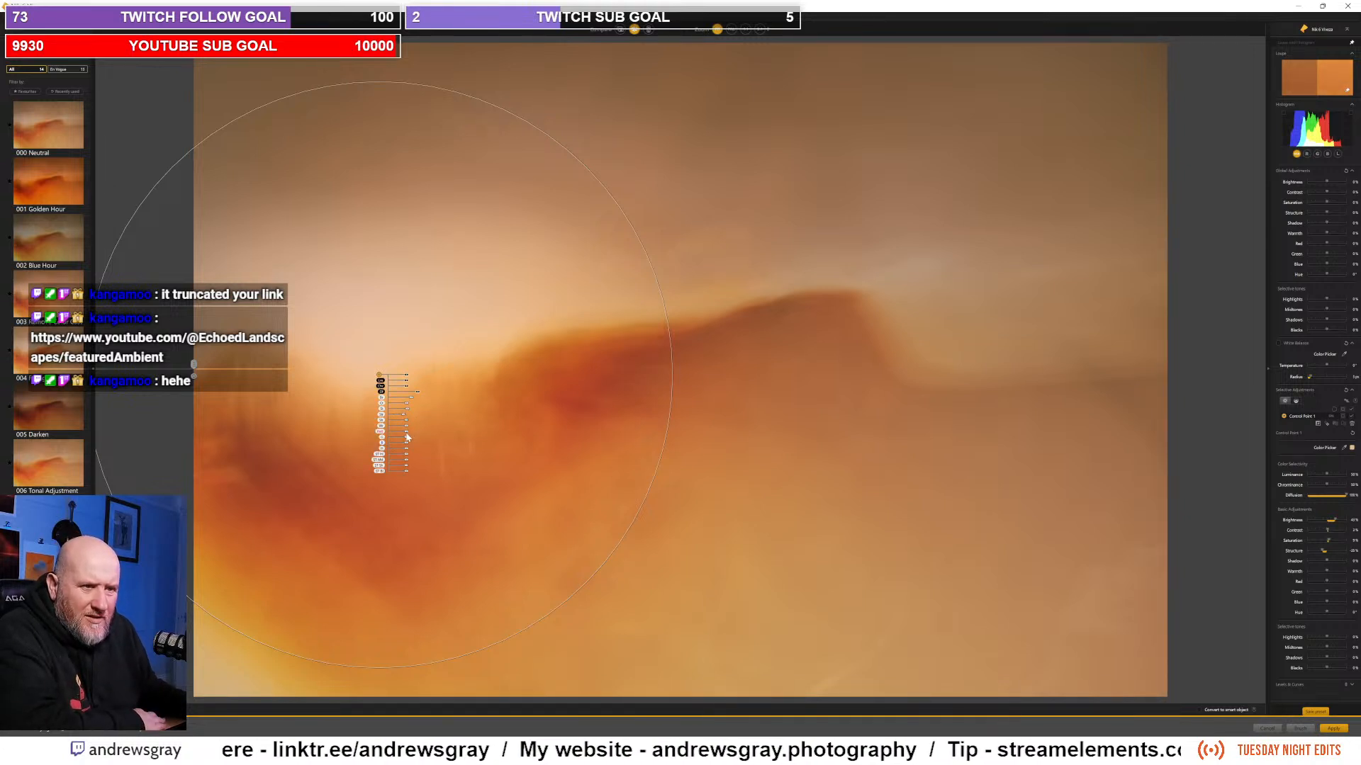
left_click_drag(405, 435, 409, 434)
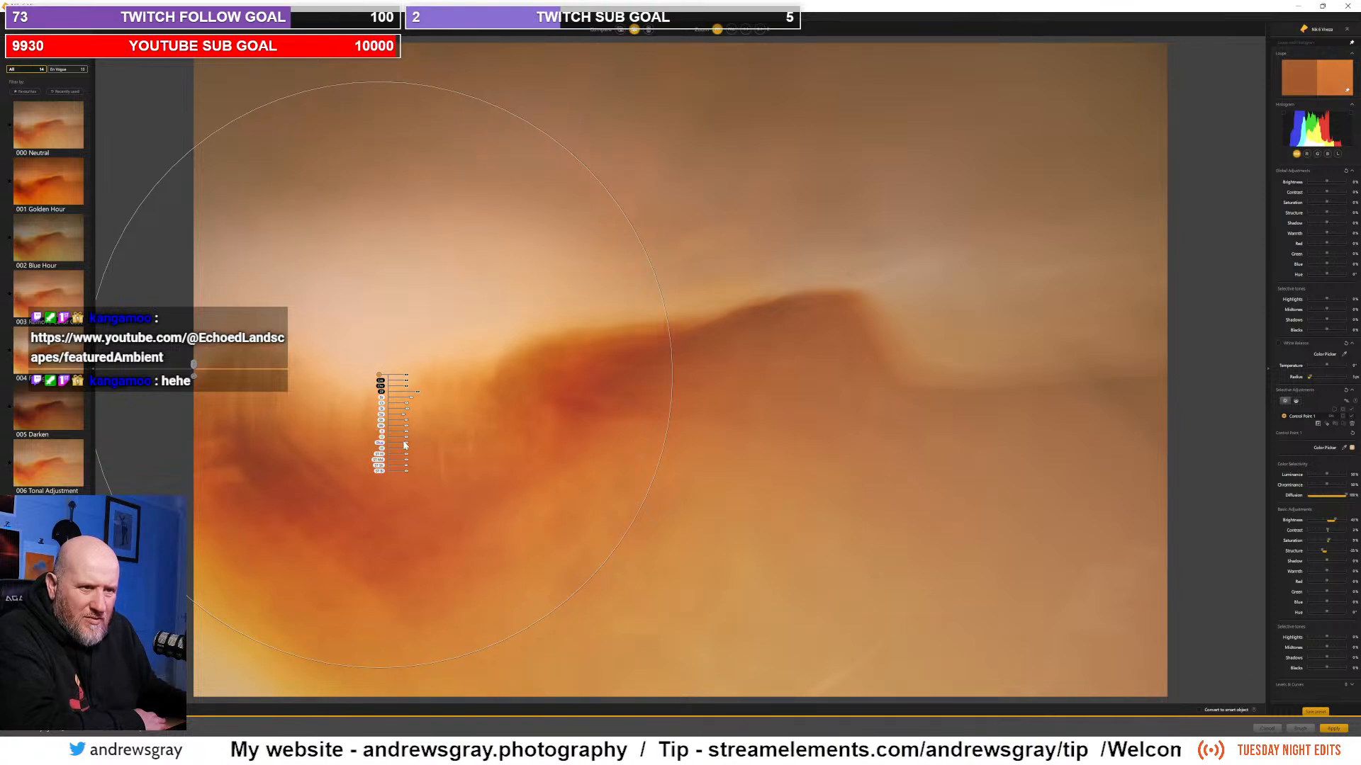
left_click_drag(408, 446, 406, 445)
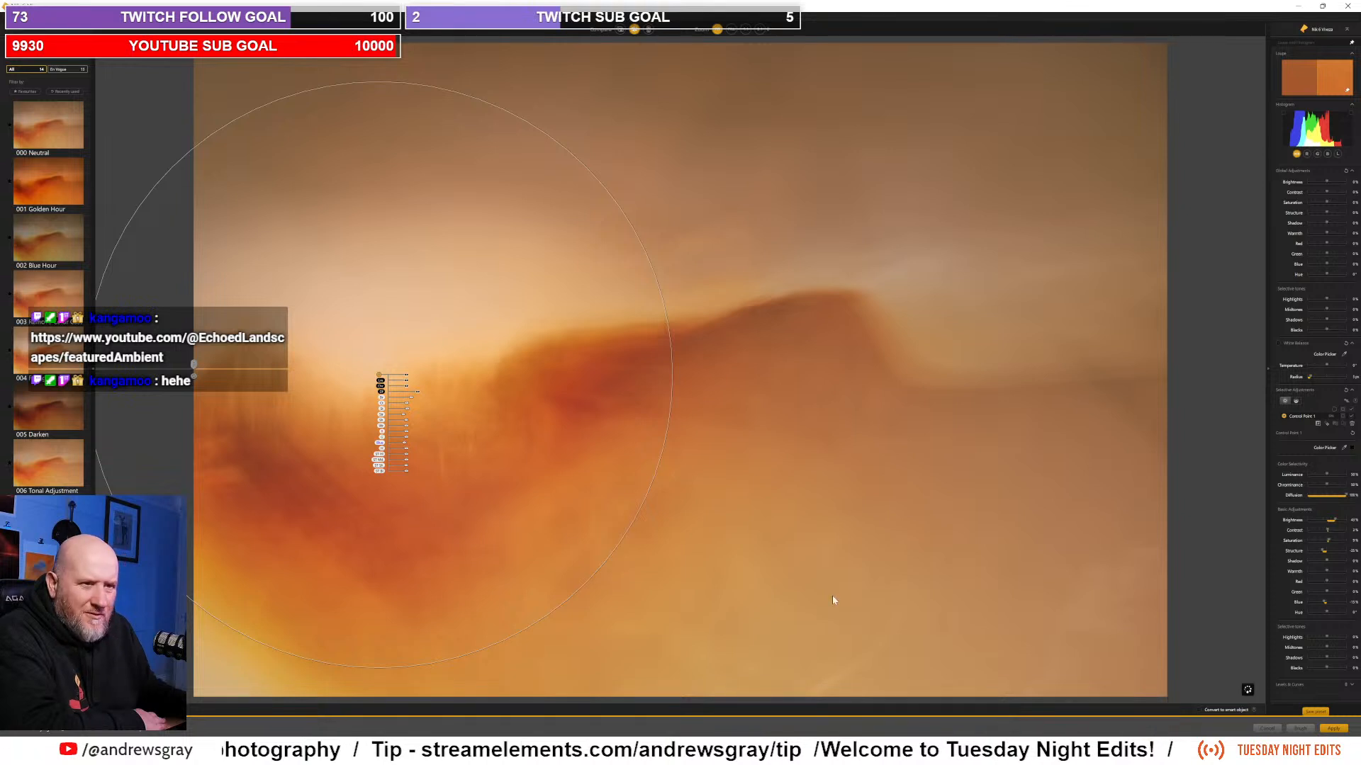
left_click(891, 652)
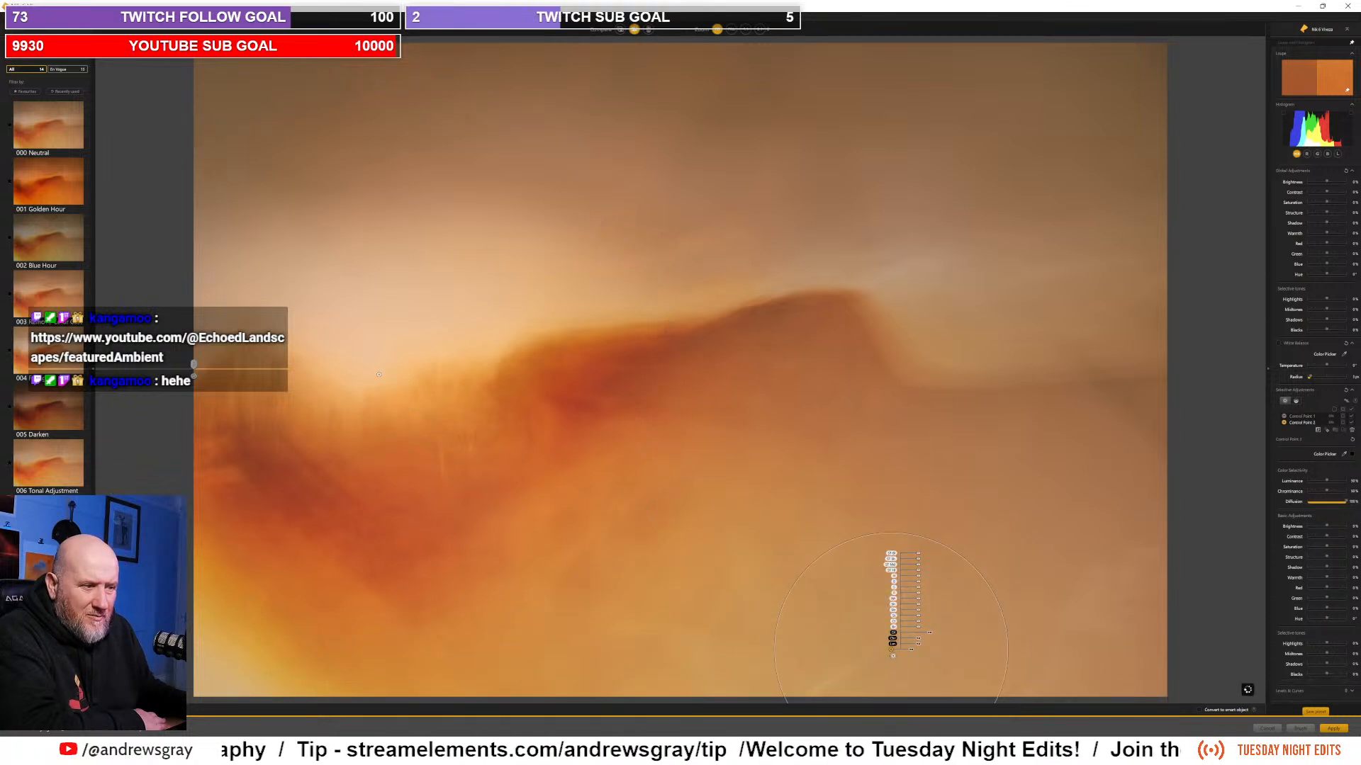
key("Delete")
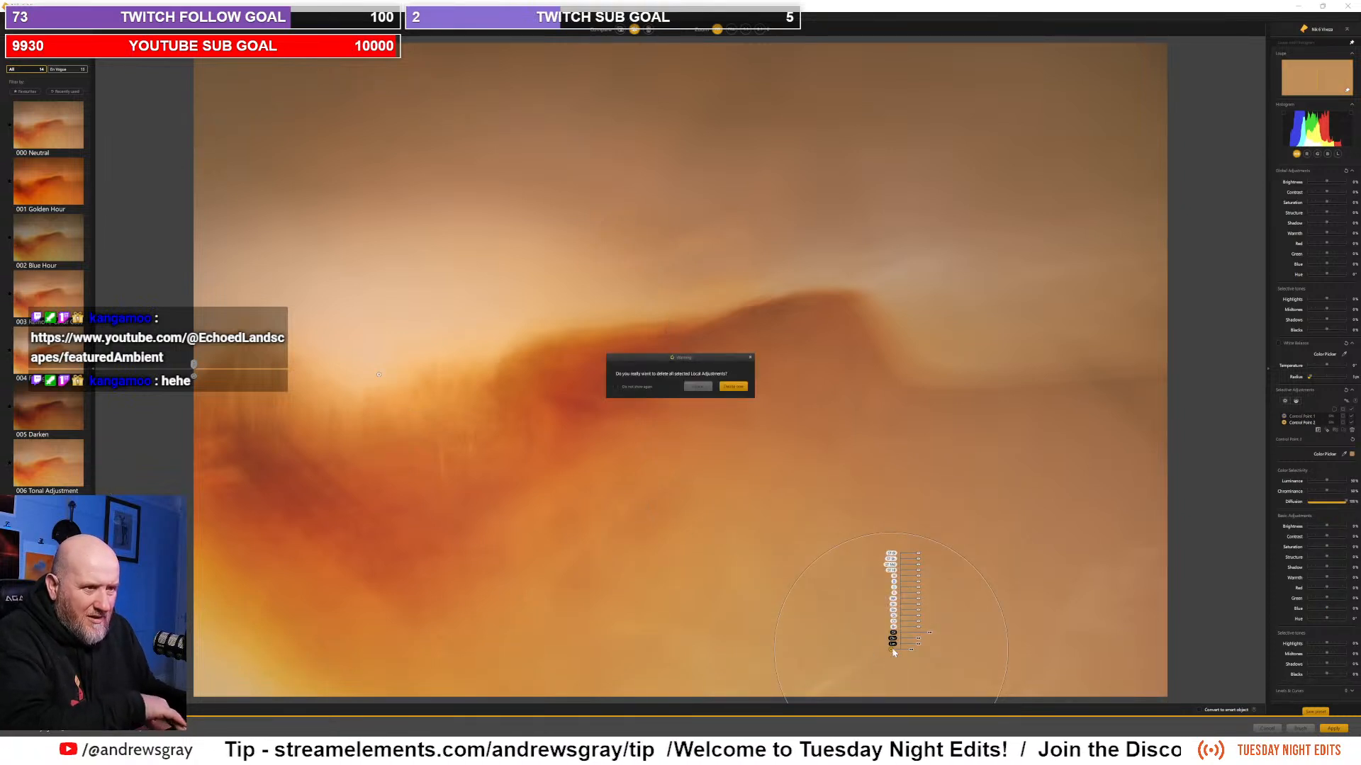
left_click(741, 388)
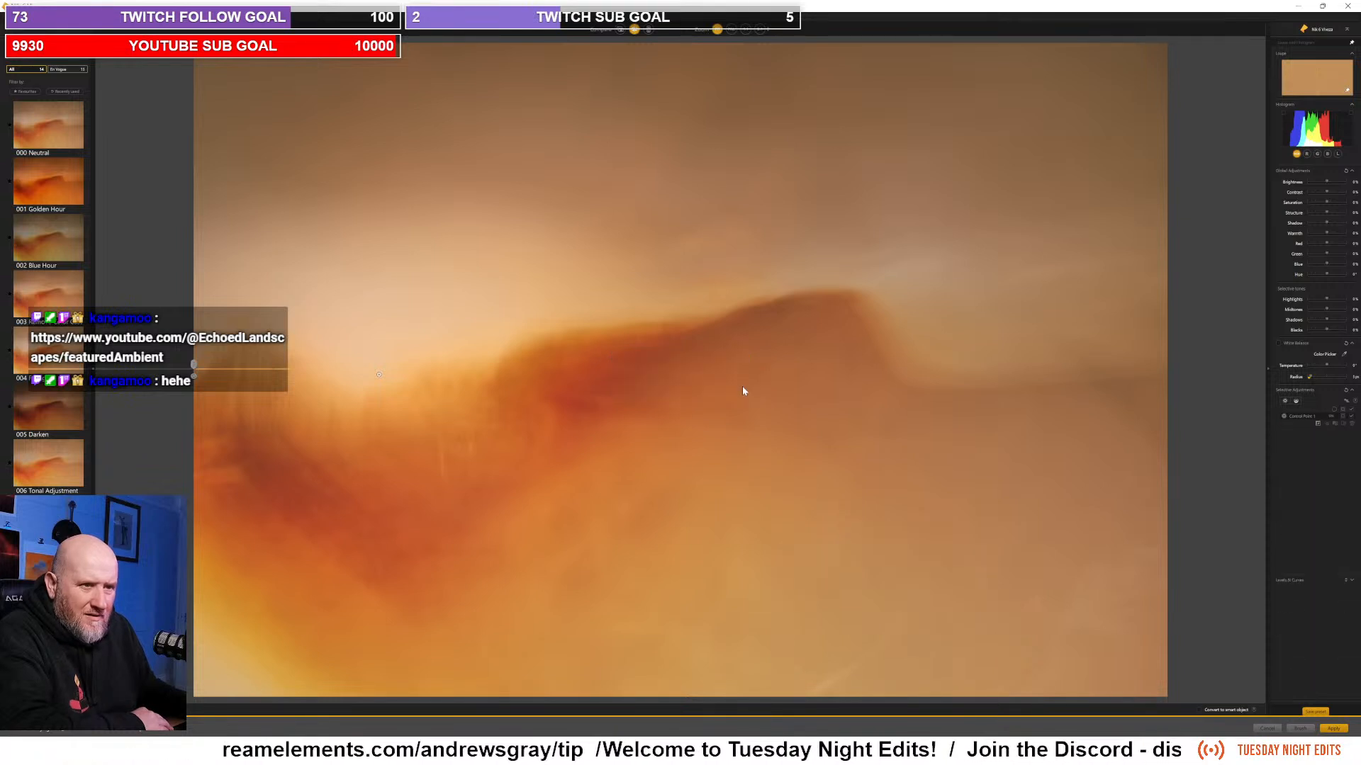
Step: Reselect the control point over the trees and shift its hue very slightly
mouse_move(193, 365)
left_mouse_down()
mouse_move(958, 402)
mouse_move(193, 368)
left_mouse_up()
mouse_move(193, 364)
left_mouse_down()
mouse_move(1040, 347)
mouse_move(194, 364)
left_mouse_up()
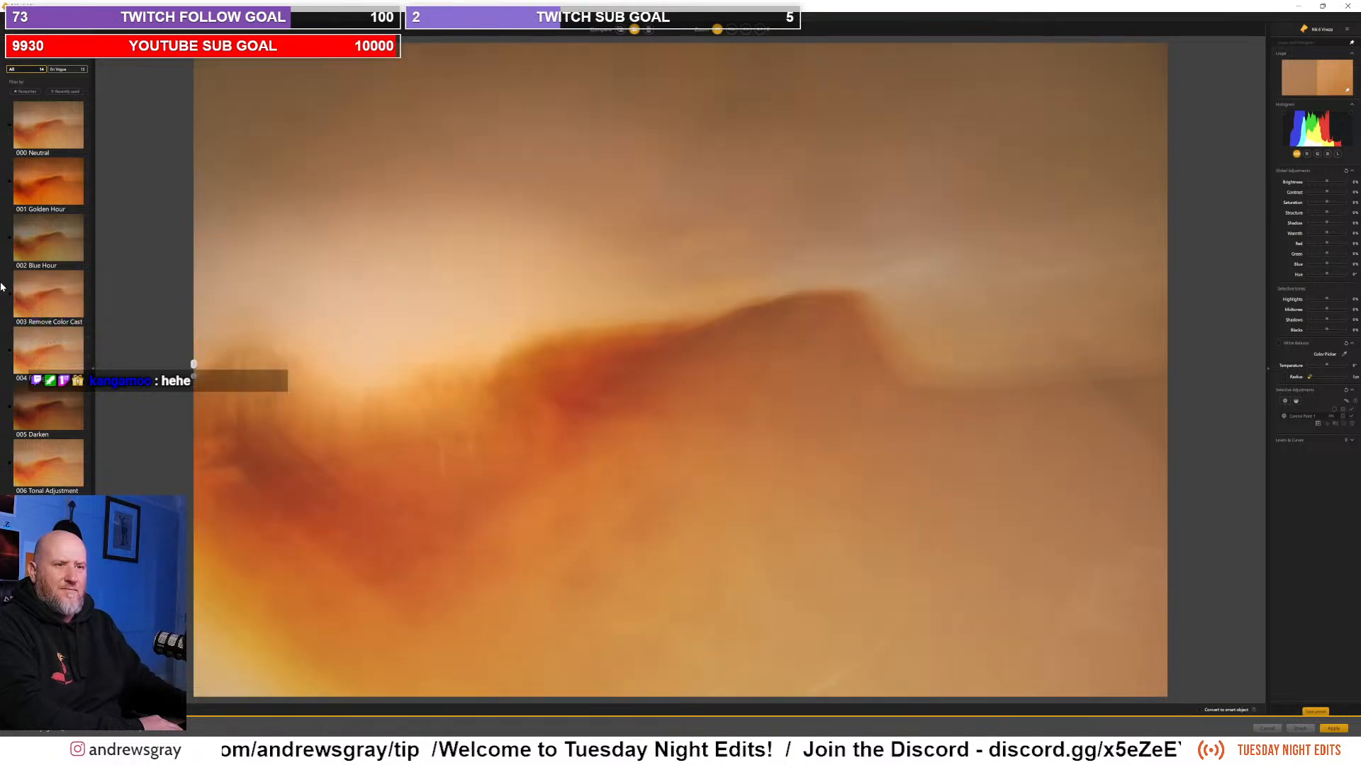
left_click(379, 375)
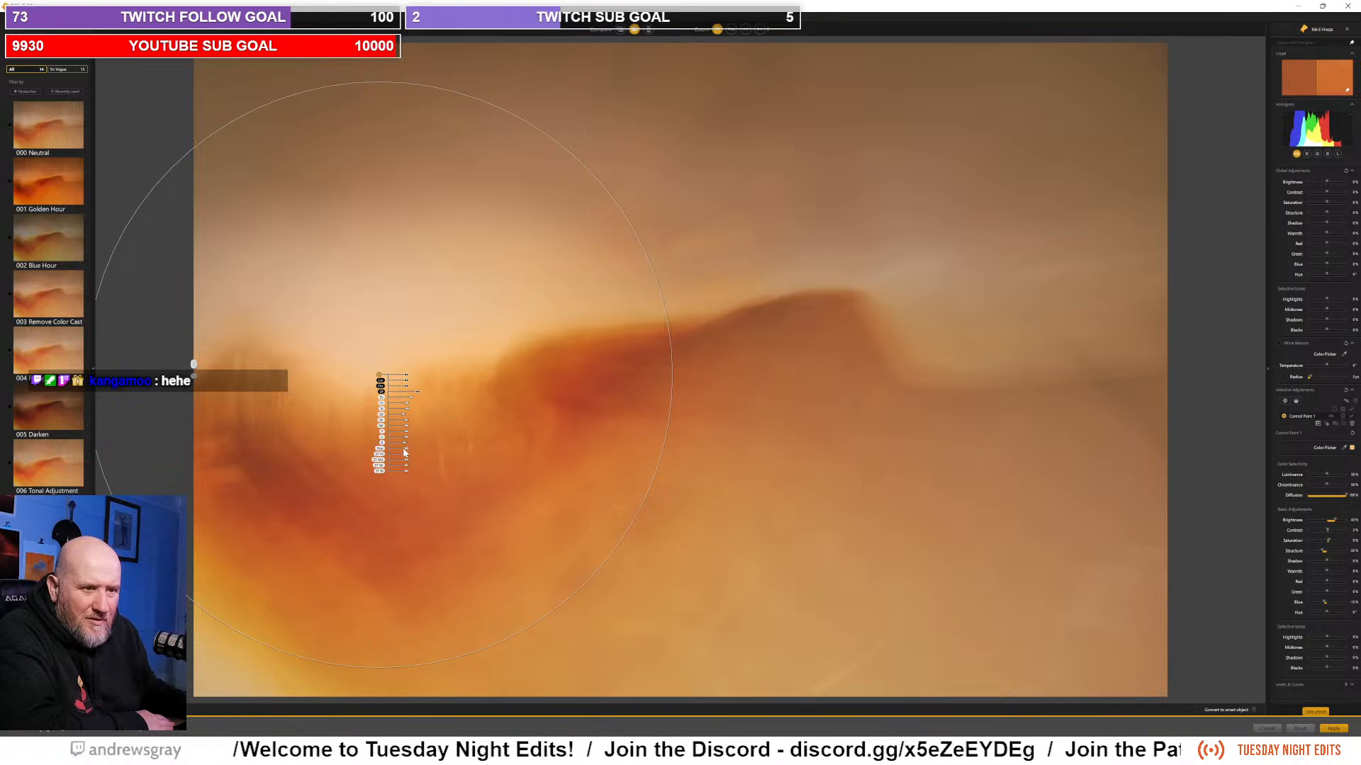
left_click_drag(406, 452, 408, 451)
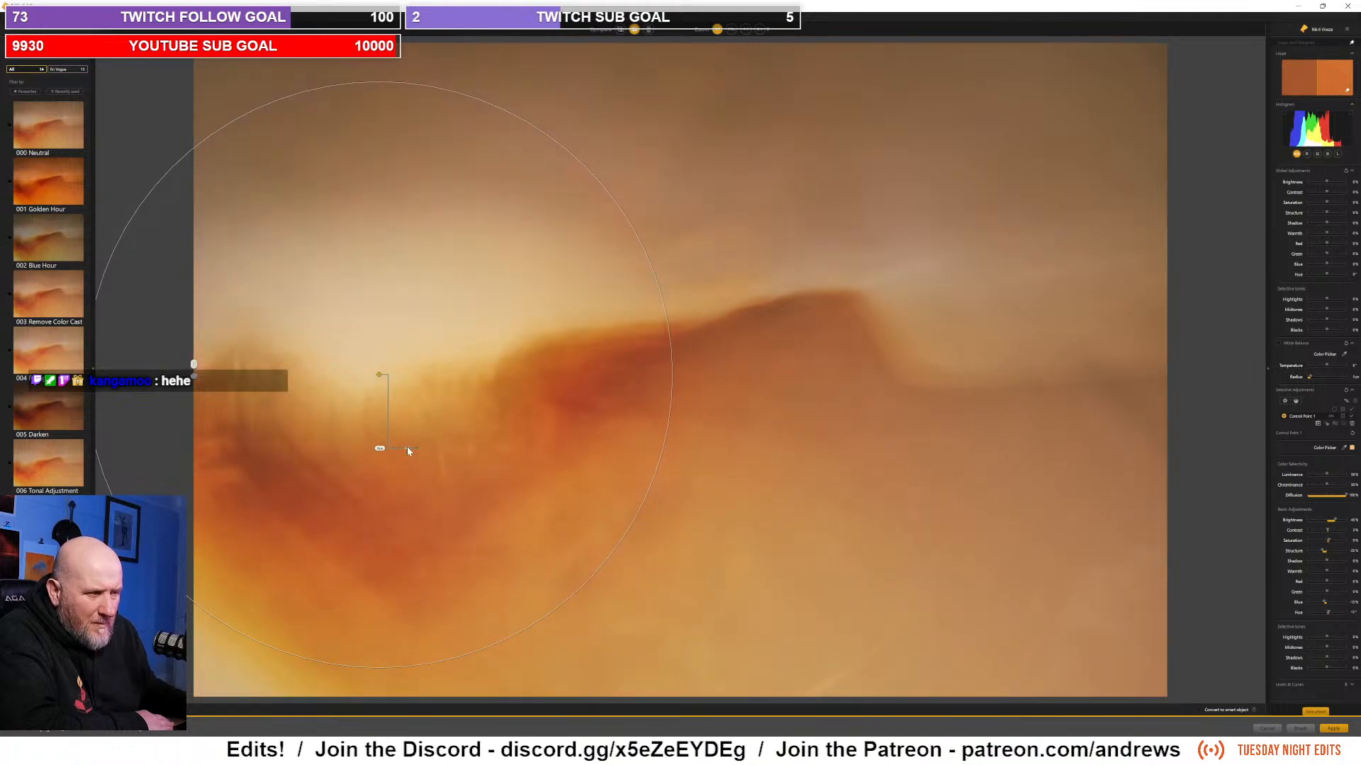
left_click_drag(407, 451, 406, 451)
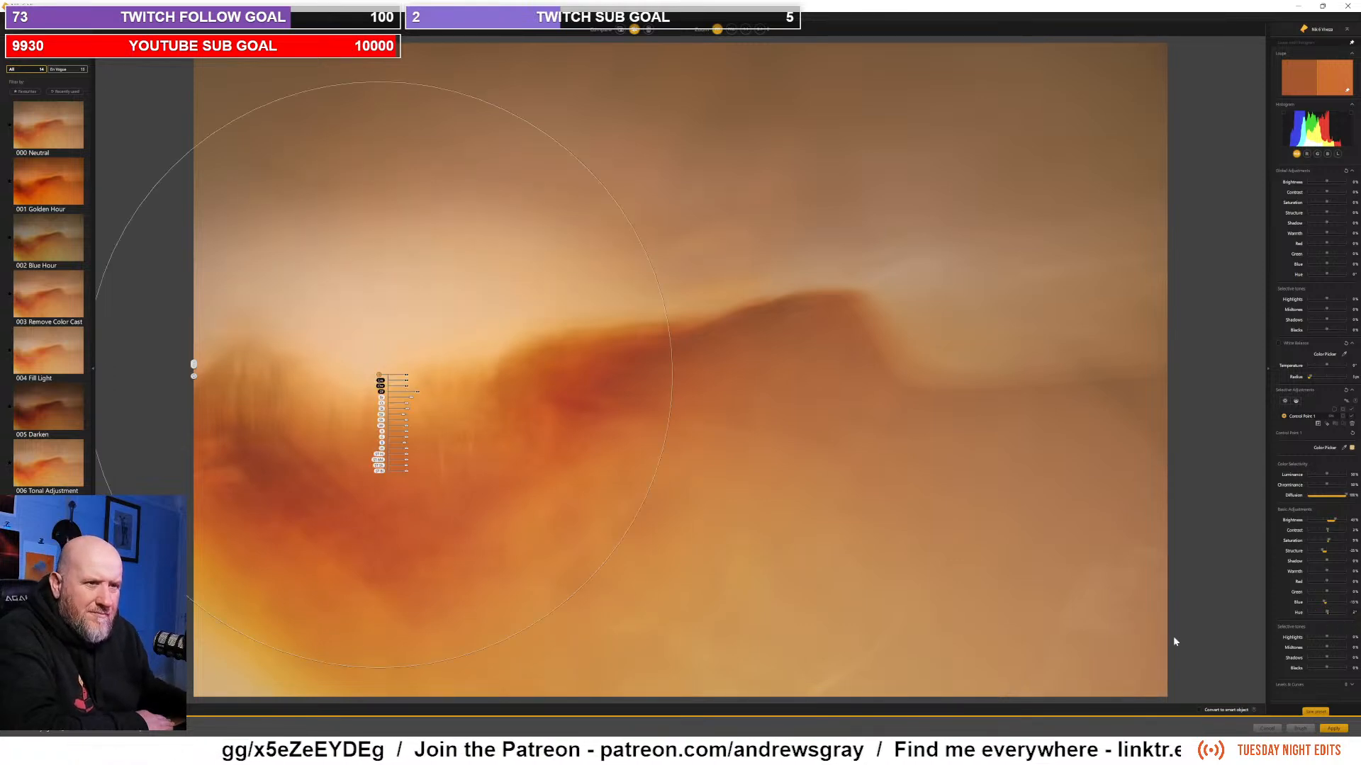
Step: Reposition the control point further left at the base of the bright sky glow and enlarge its radius
left_click(256, 301)
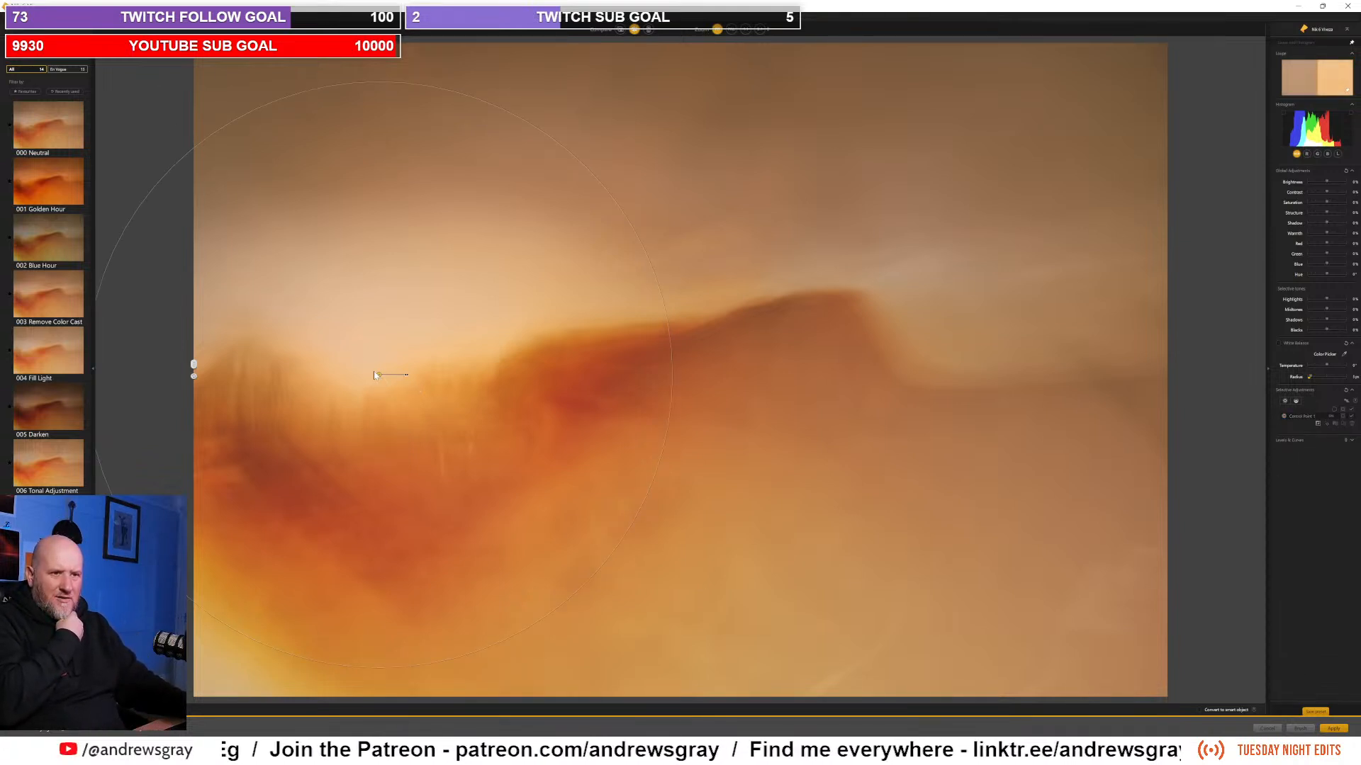
left_click_drag(379, 377, 336, 368)
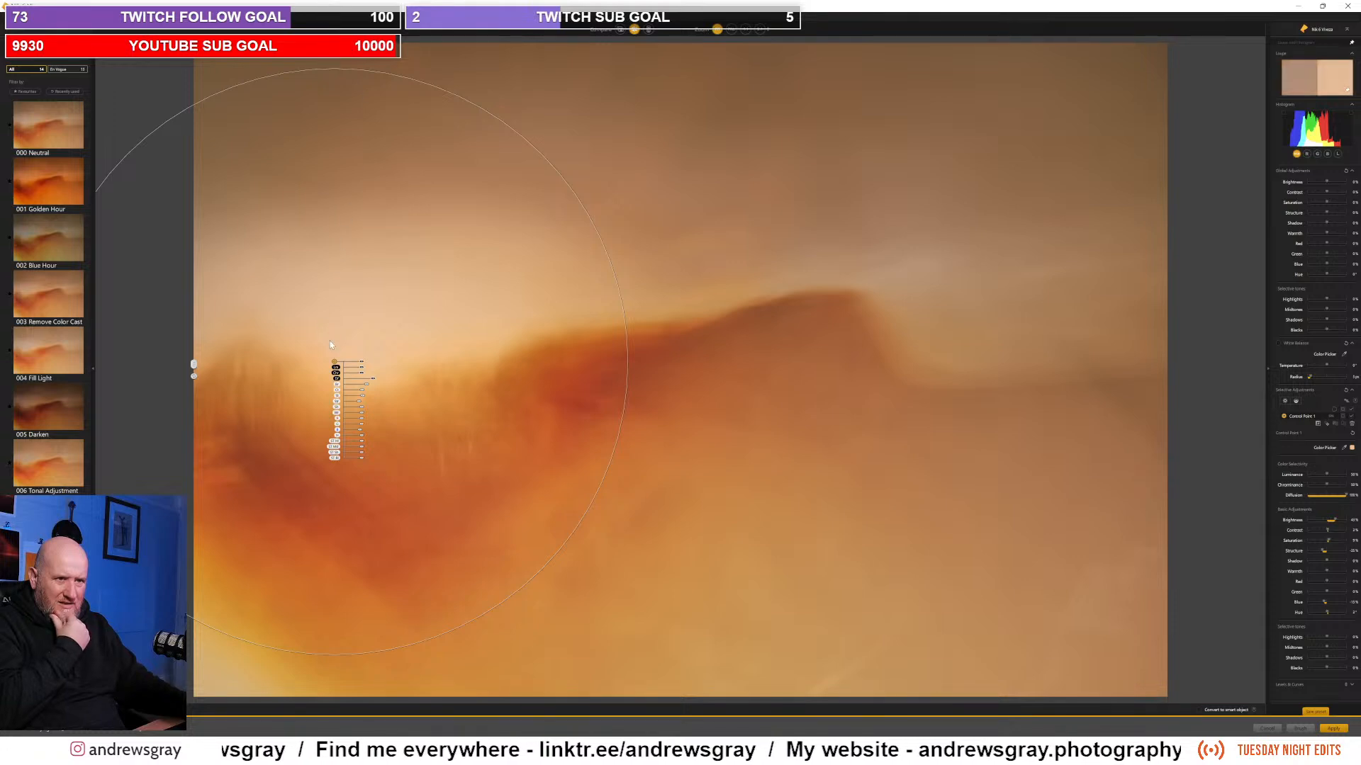
mouse_move(335, 363)
left_mouse_down()
mouse_move(369, 379)
mouse_move(316, 380)
mouse_move(330, 370)
left_mouse_up()
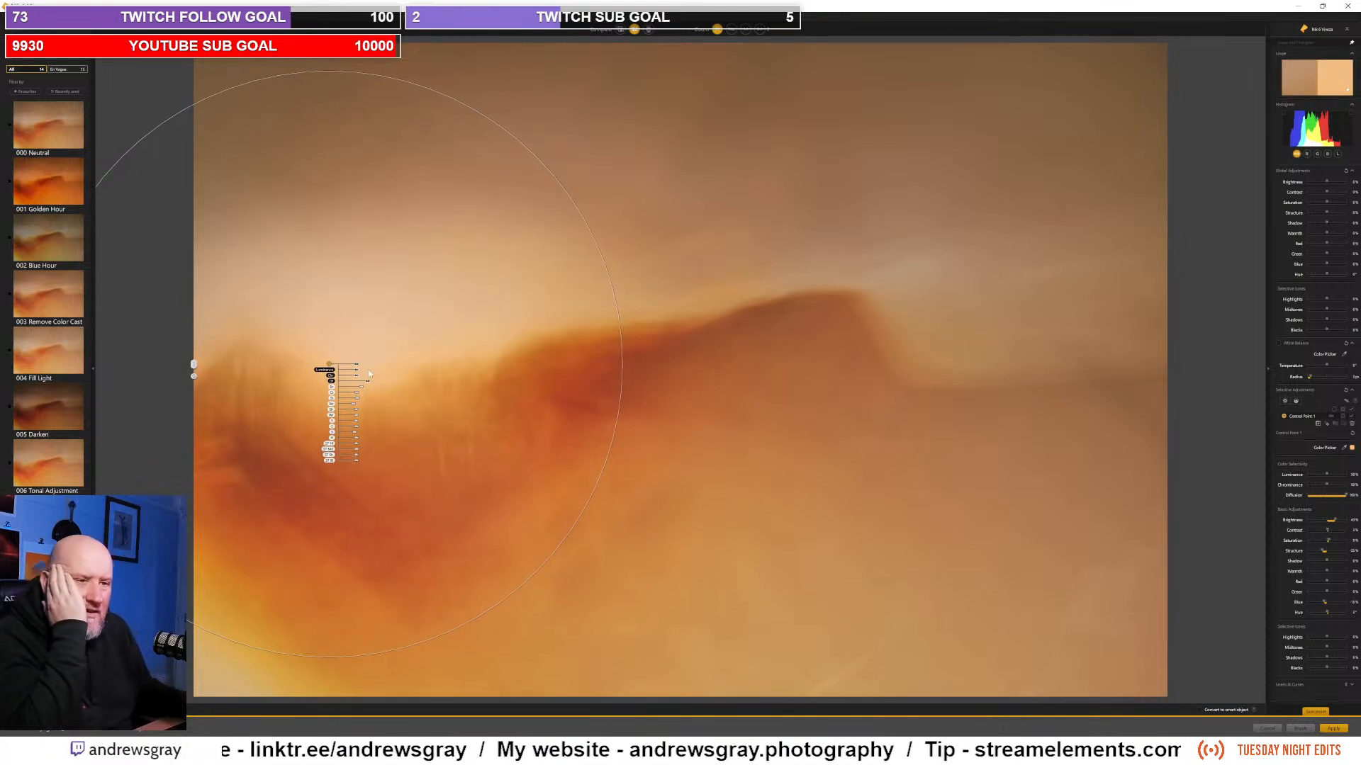
left_click(359, 367)
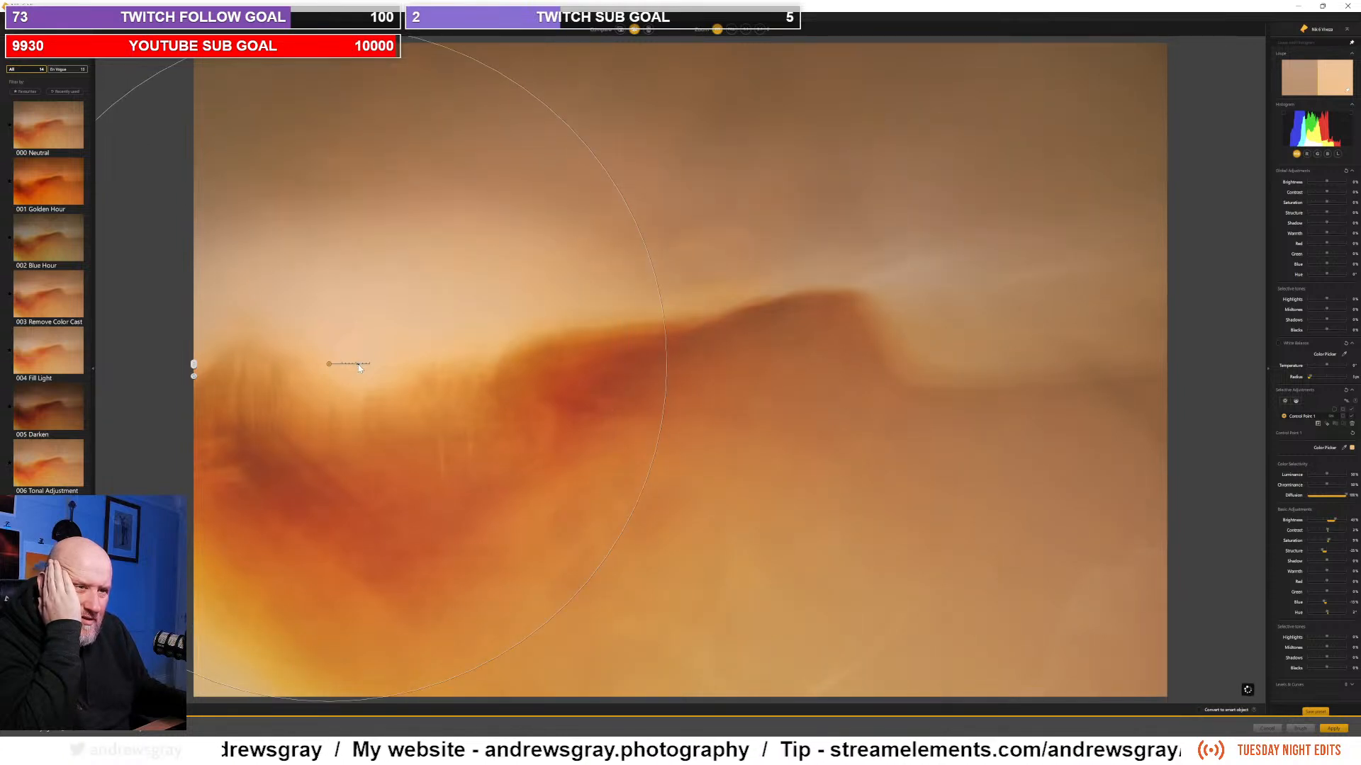
mouse_move(330, 365)
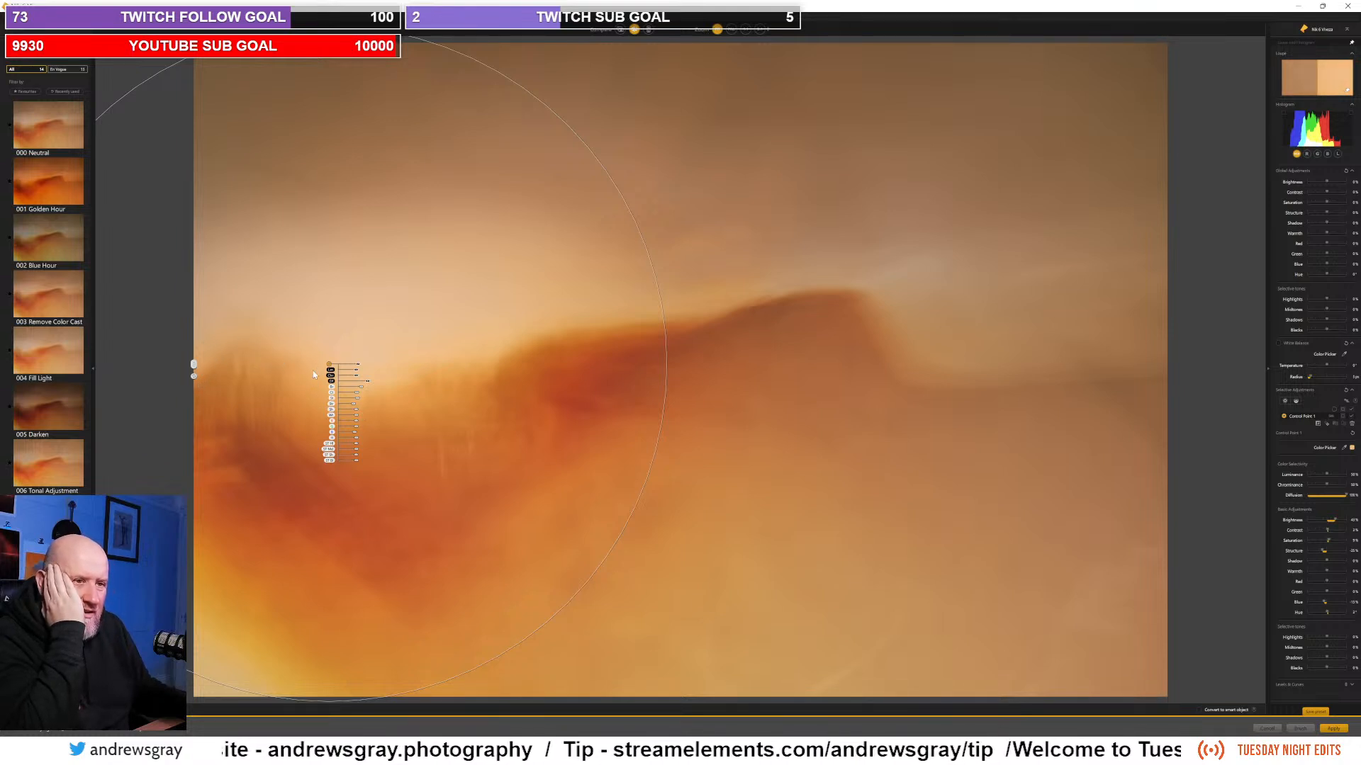
left_click_drag(329, 368, 310, 387)
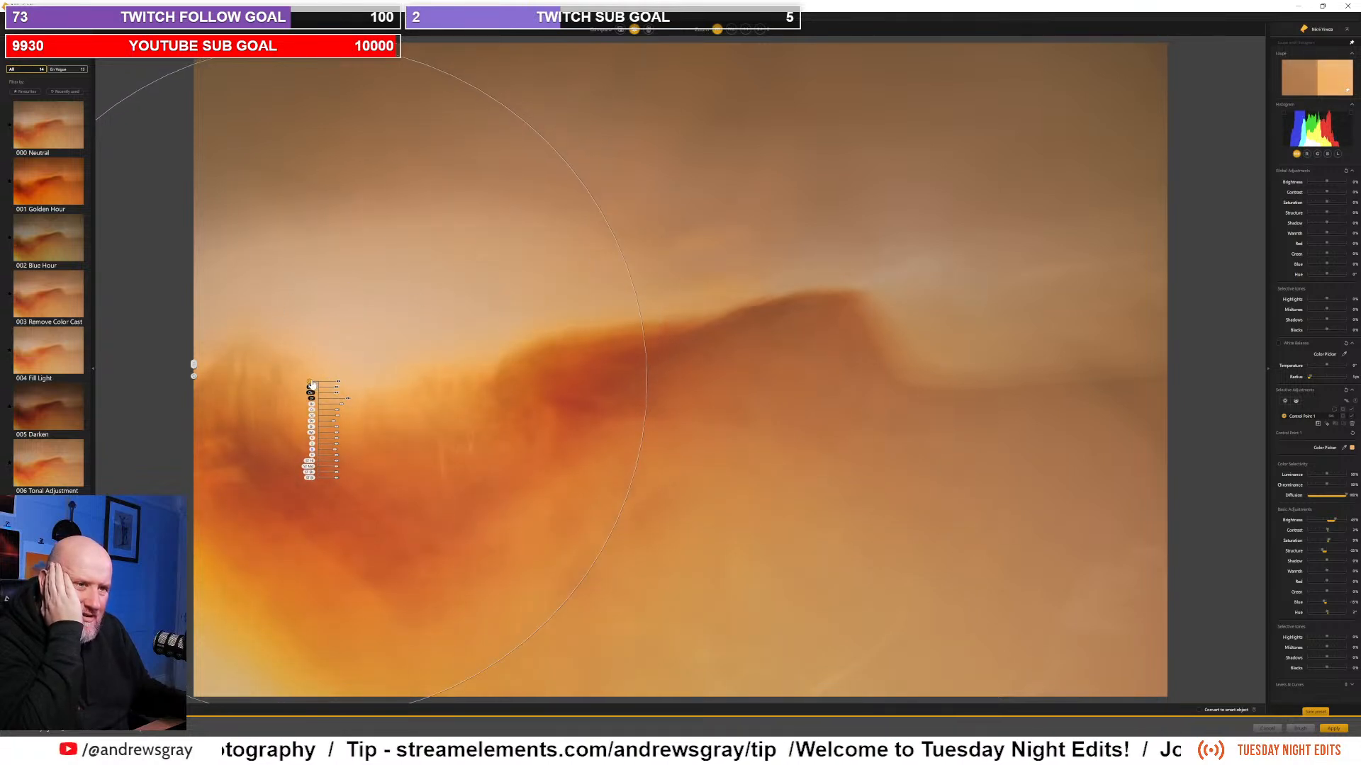
mouse_move(310, 387)
left_mouse_down()
mouse_move(337, 370)
mouse_move(325, 369)
left_mouse_up()
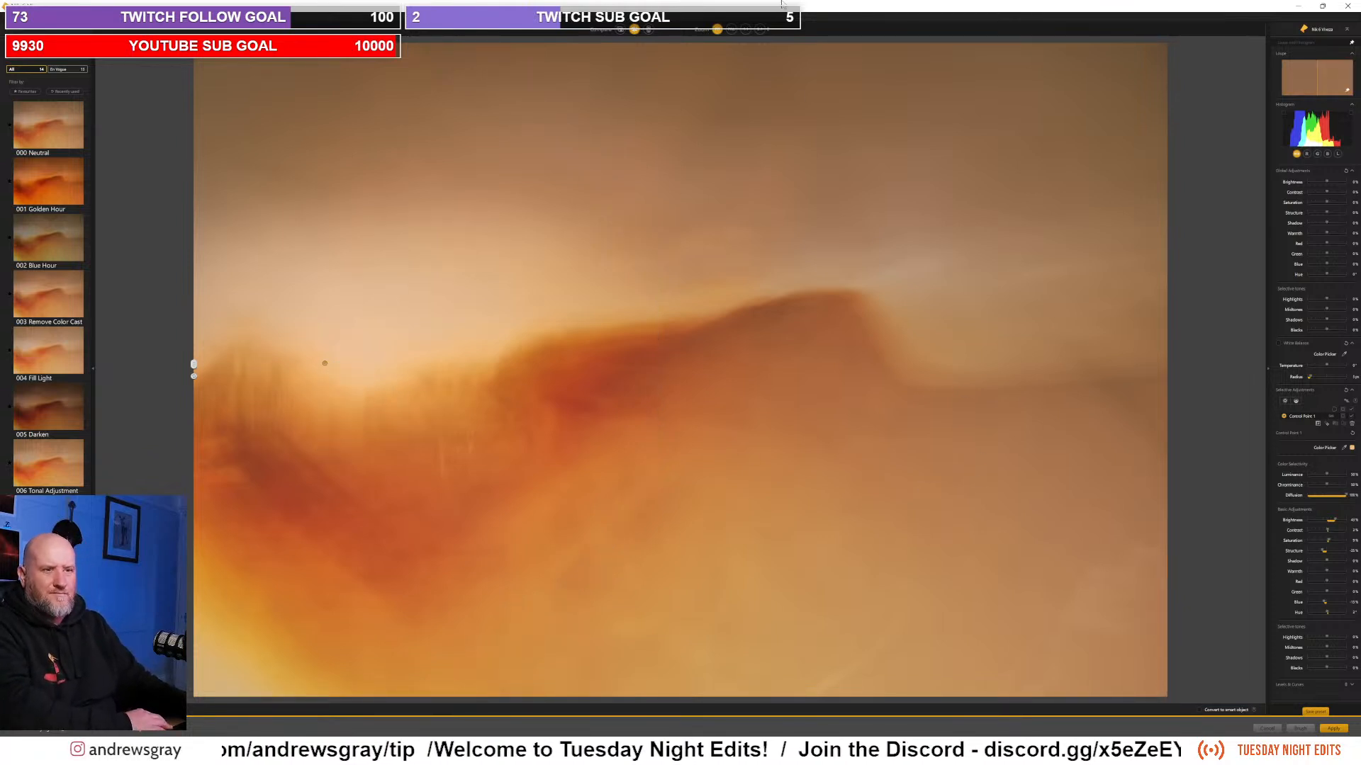
Step: Nudge the control point slightly right and down at the base of the bright glow, and apply the Viveza adjustments to the image
mouse_move(516, 231)
left_click_drag(324, 363, 358, 376)
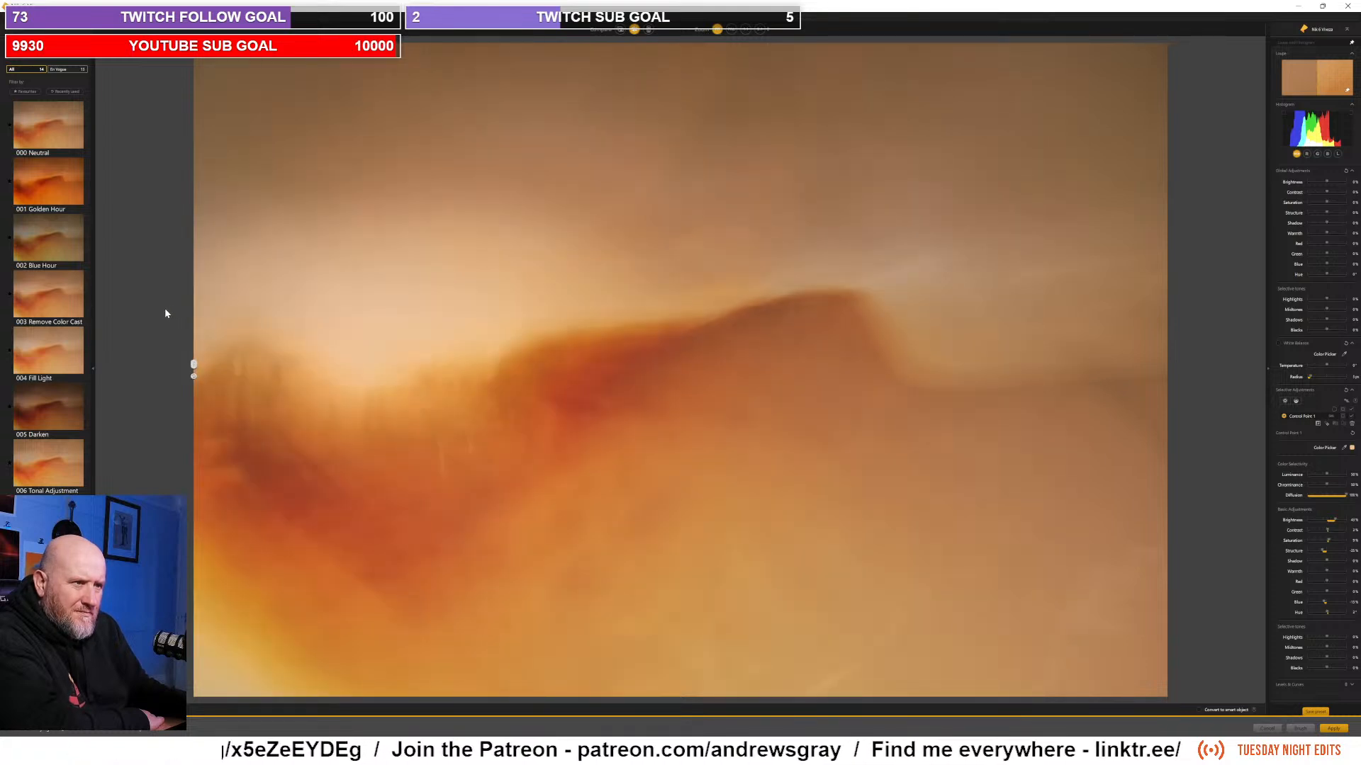
left_click(358, 369)
left_click(1332, 729)
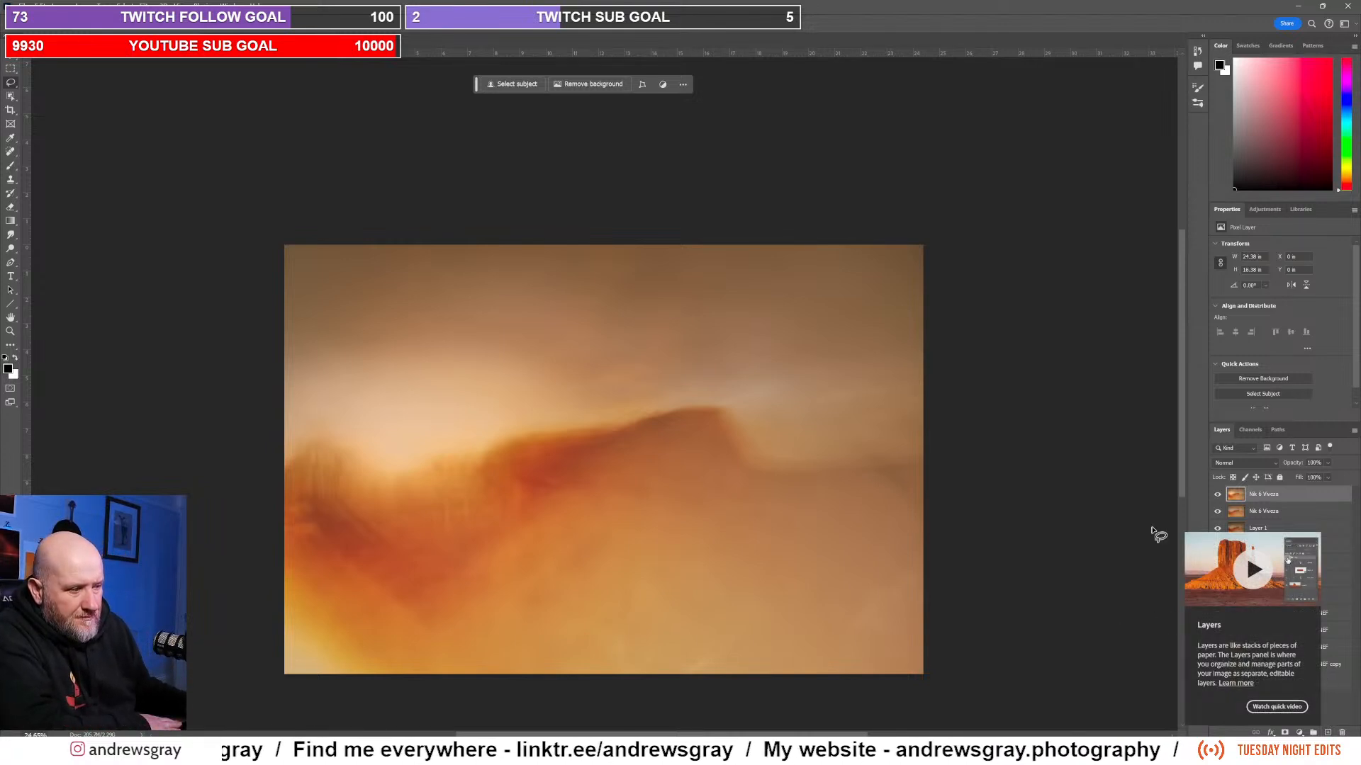
Step: Hide the lower Viveza layer and toggle the top Viveza layer off and on to compare the image with and without it
left_click(1218, 511)
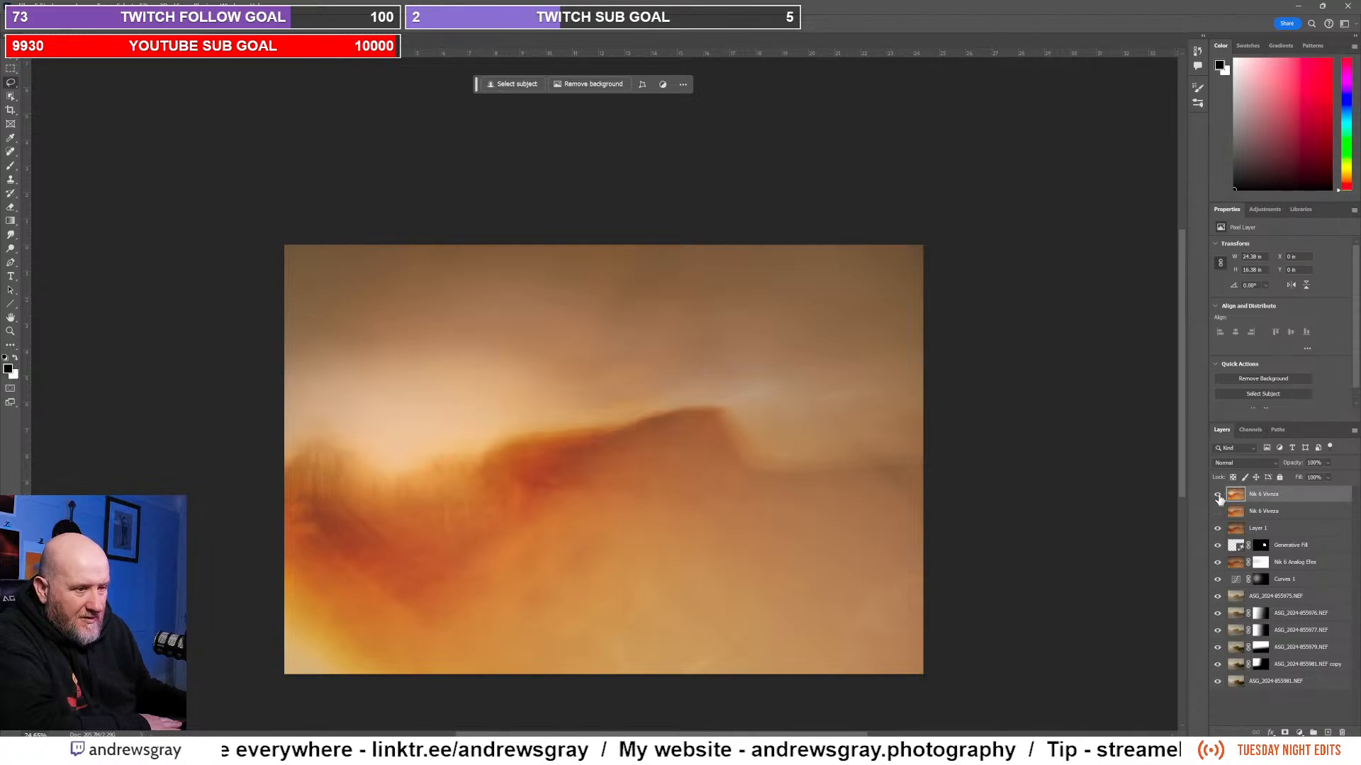
left_click(1218, 496)
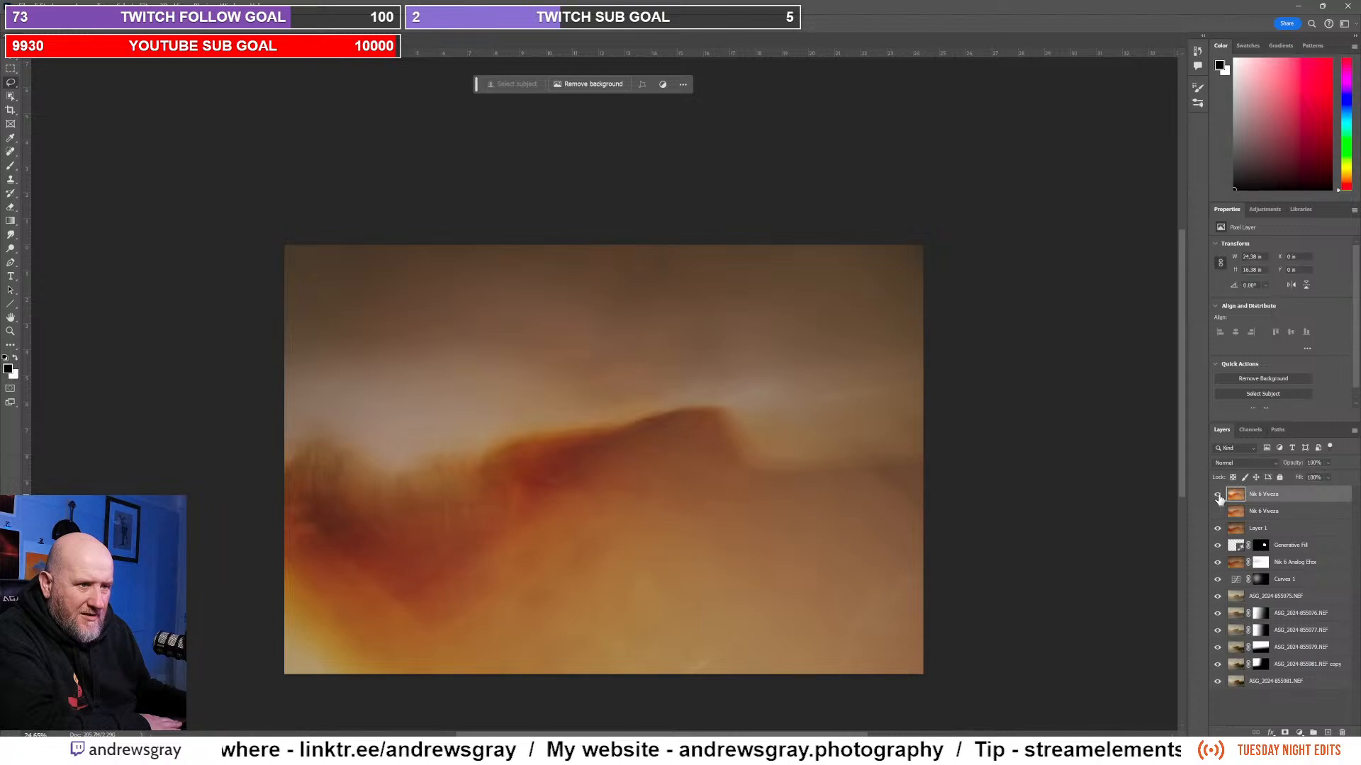
left_click(1218, 496)
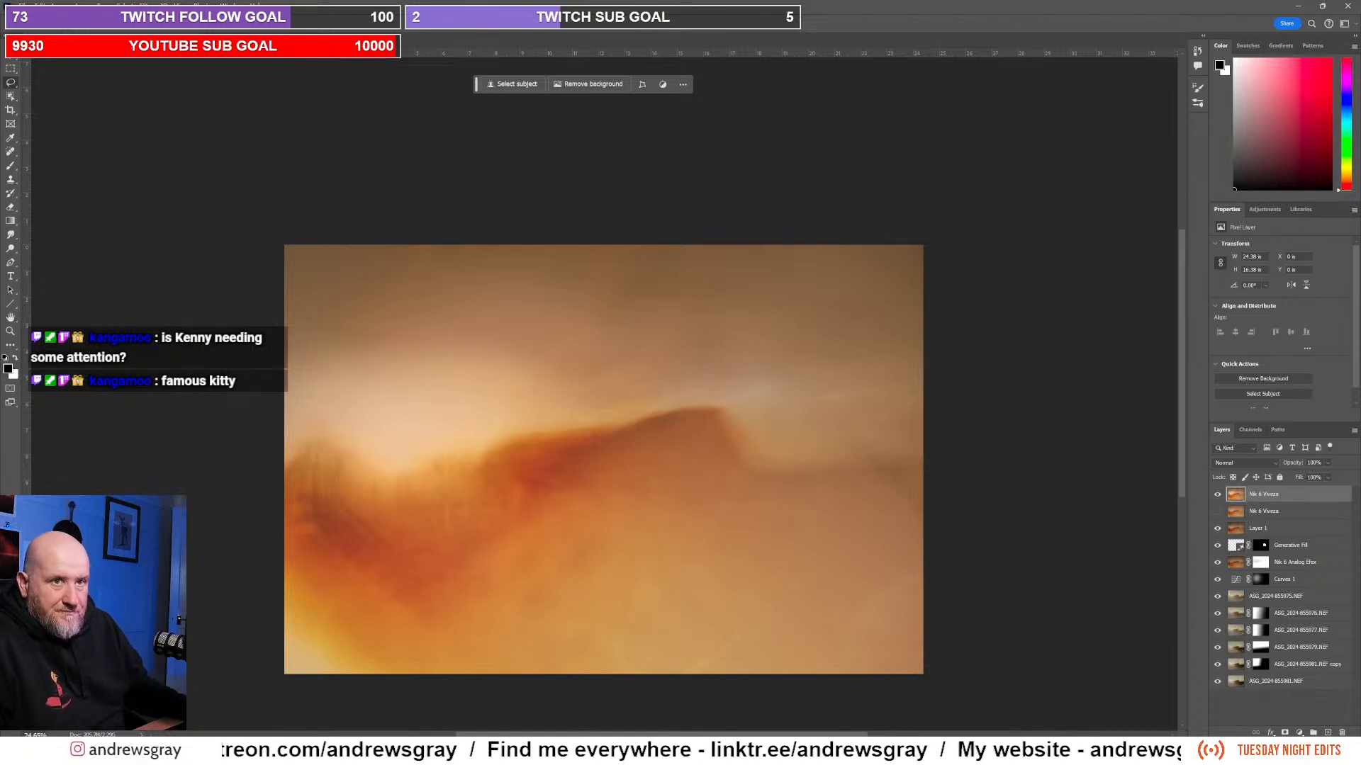
Step: Save the layered composite, switch to Lightroom Classic and give the edited TIFF a three-star rating
left_click(21, 4)
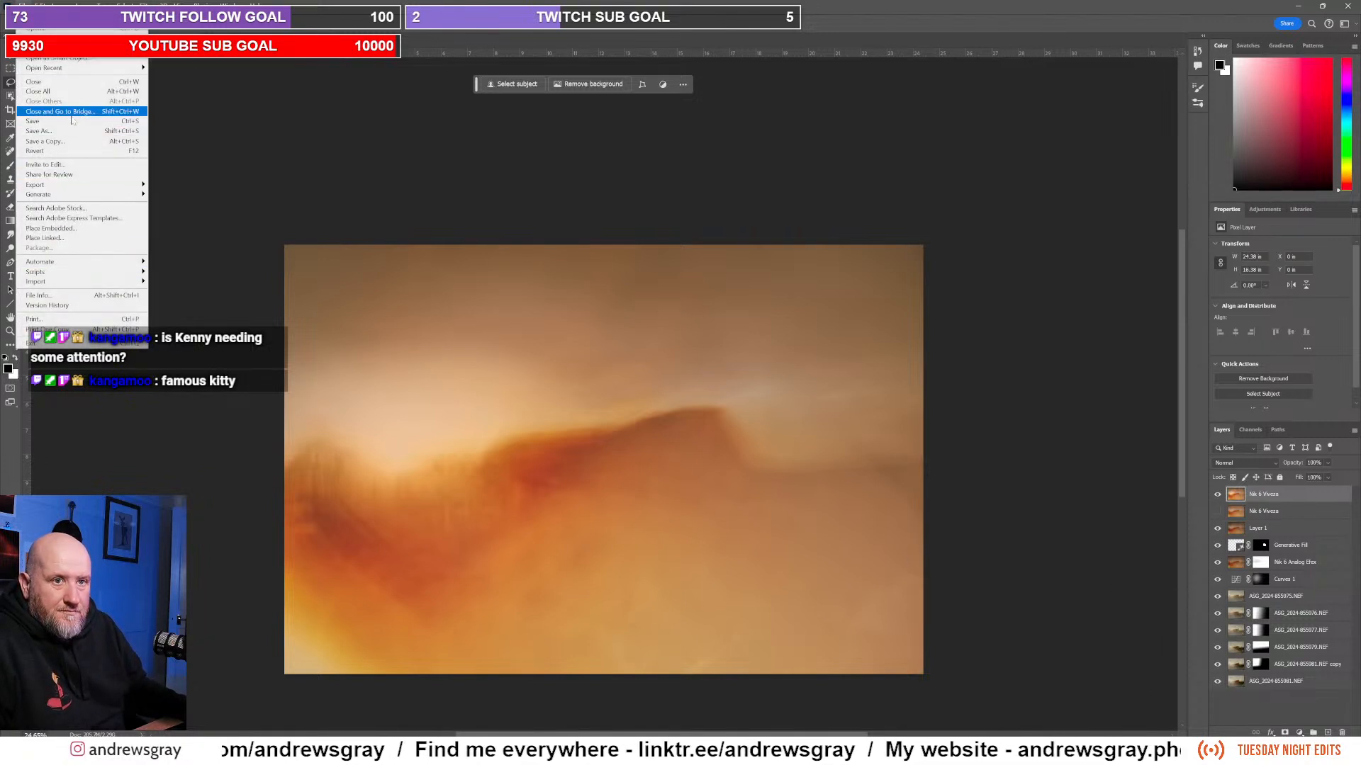
left_click(65, 123)
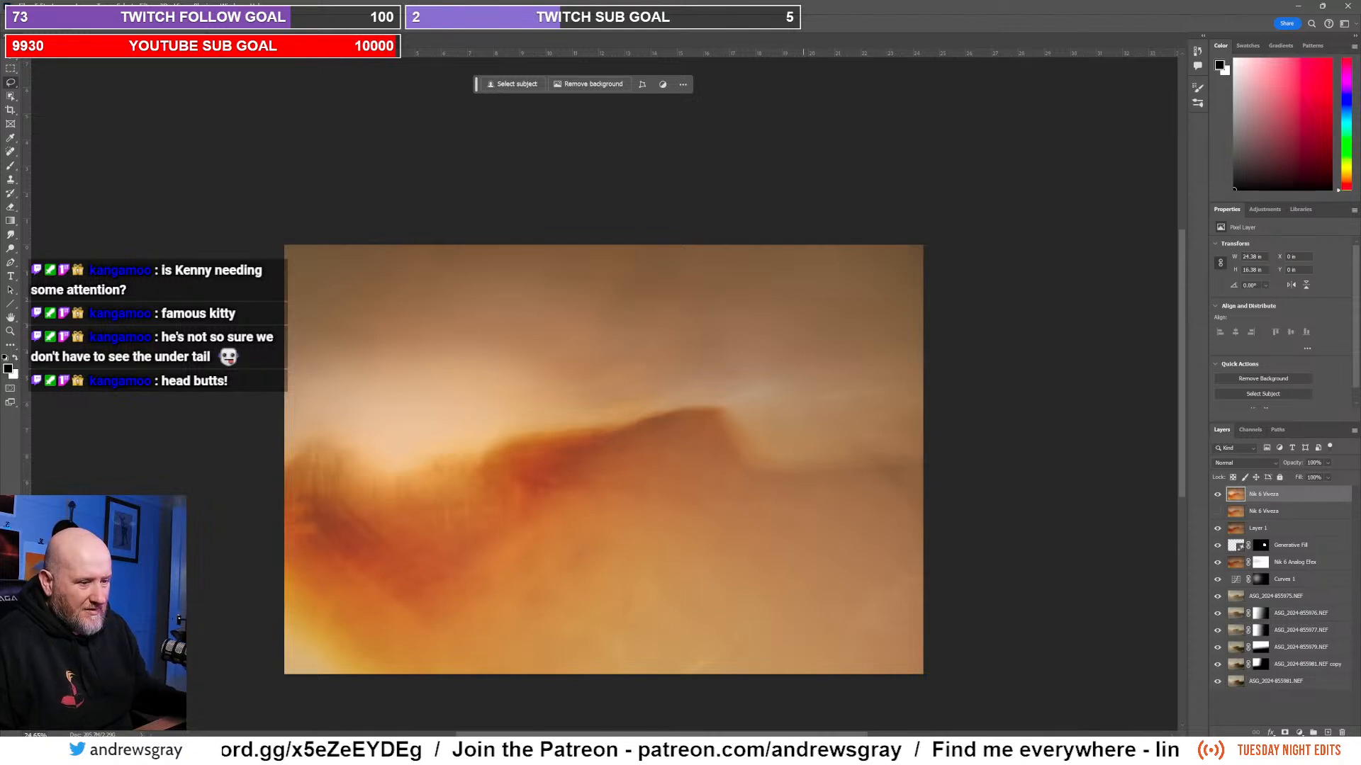
mouse_move(810, 752)
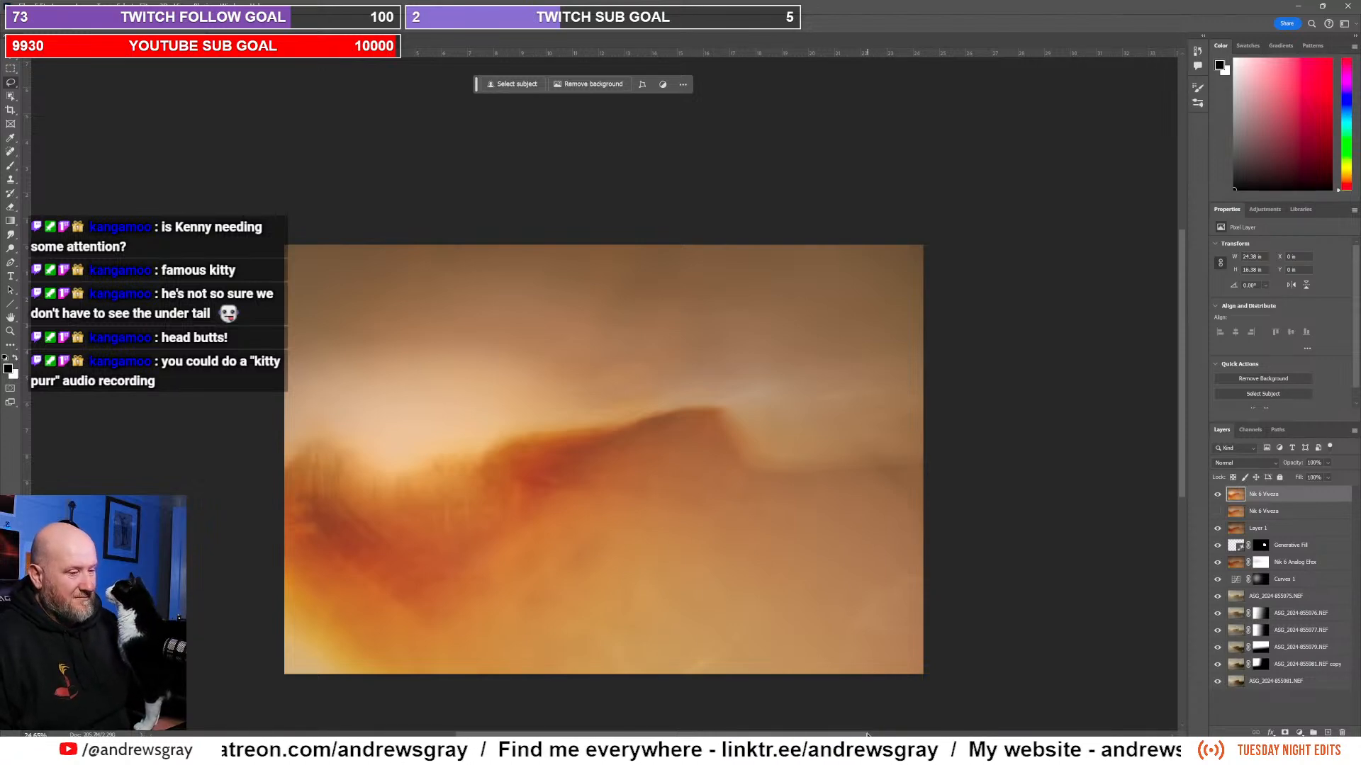
key("alt+Tab")
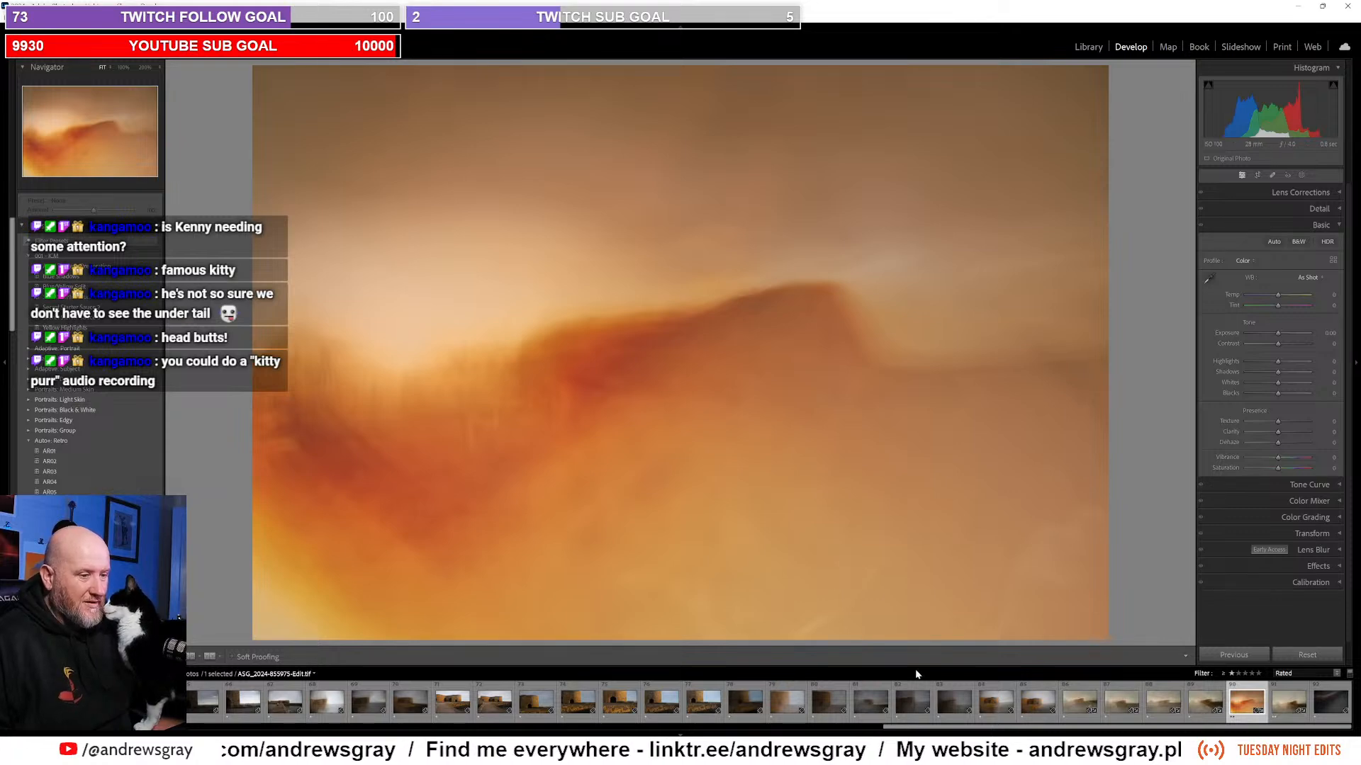
key("3")
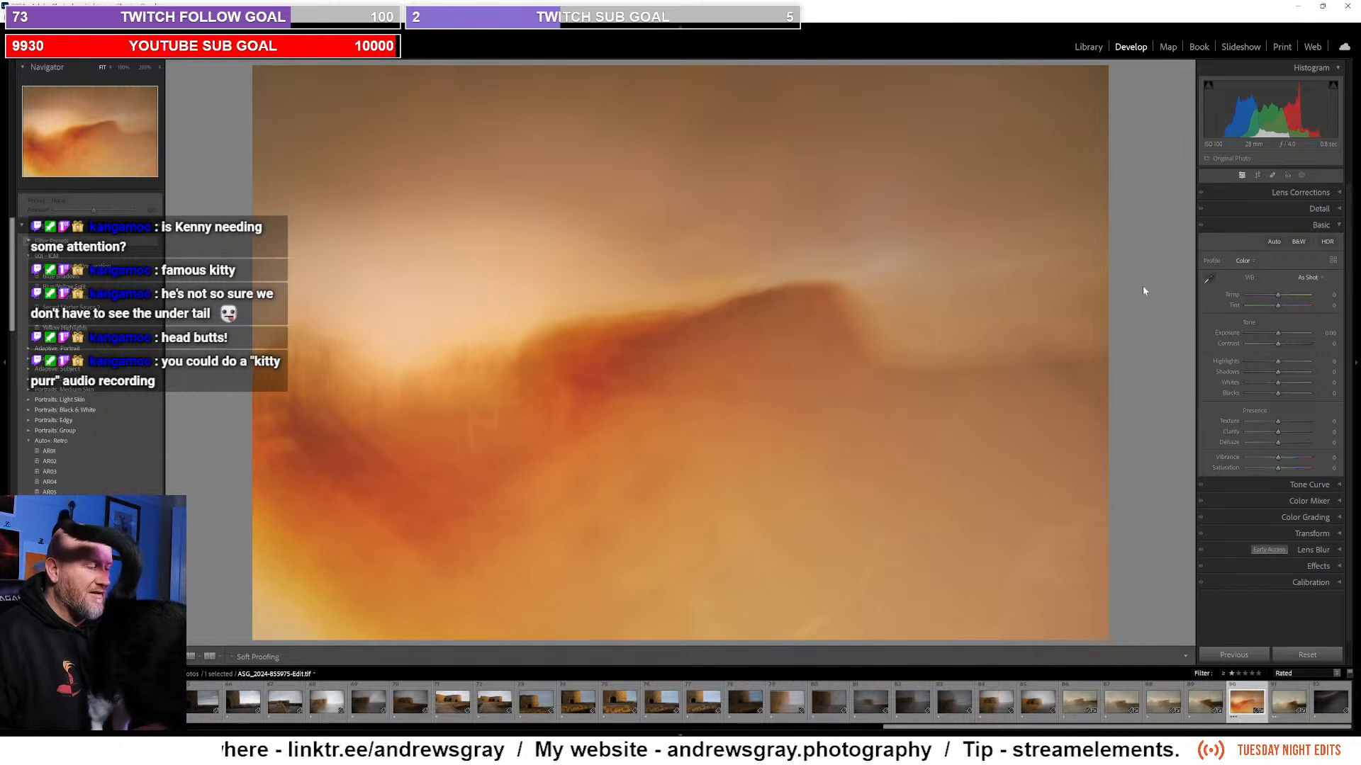
Step: Create a virtual copy of the edited photo and set its crop aspect ratio to 1 x 1
right_click(862, 314)
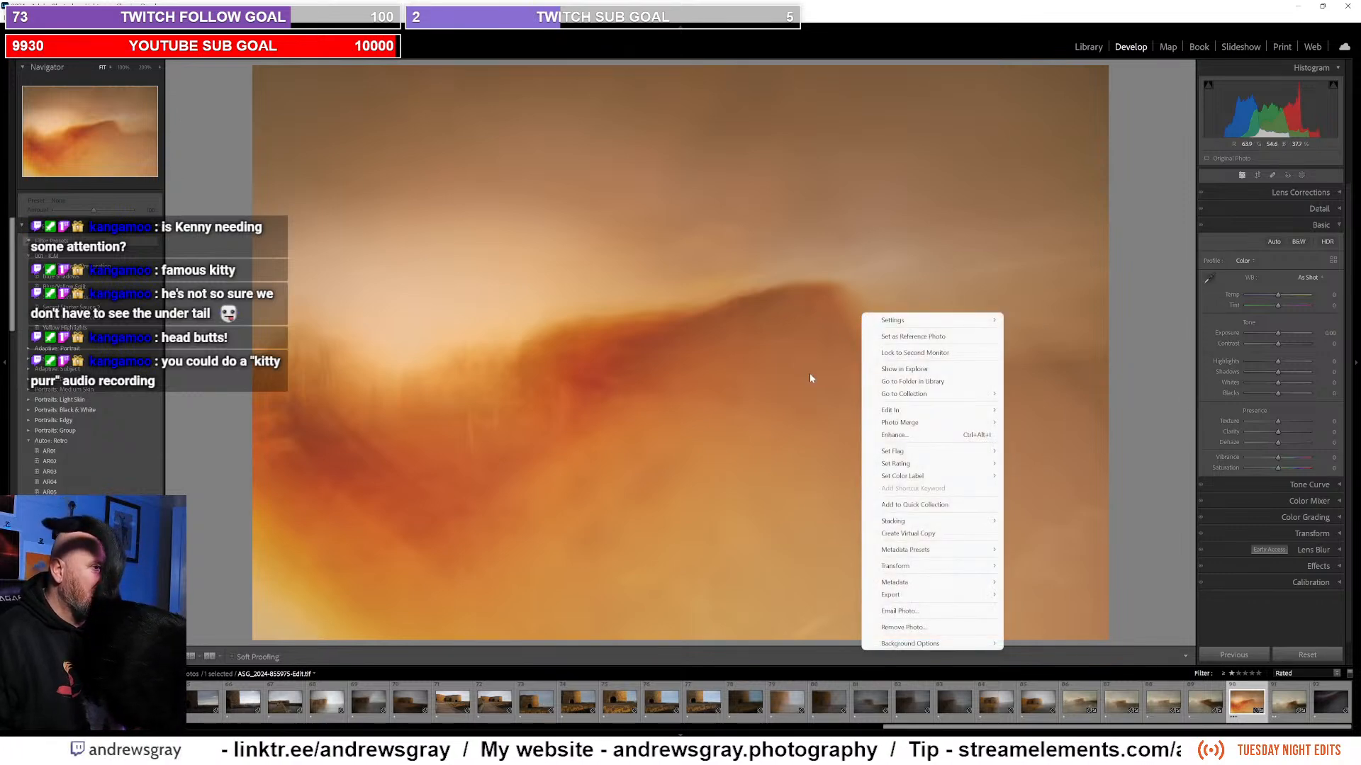
left_click(920, 533)
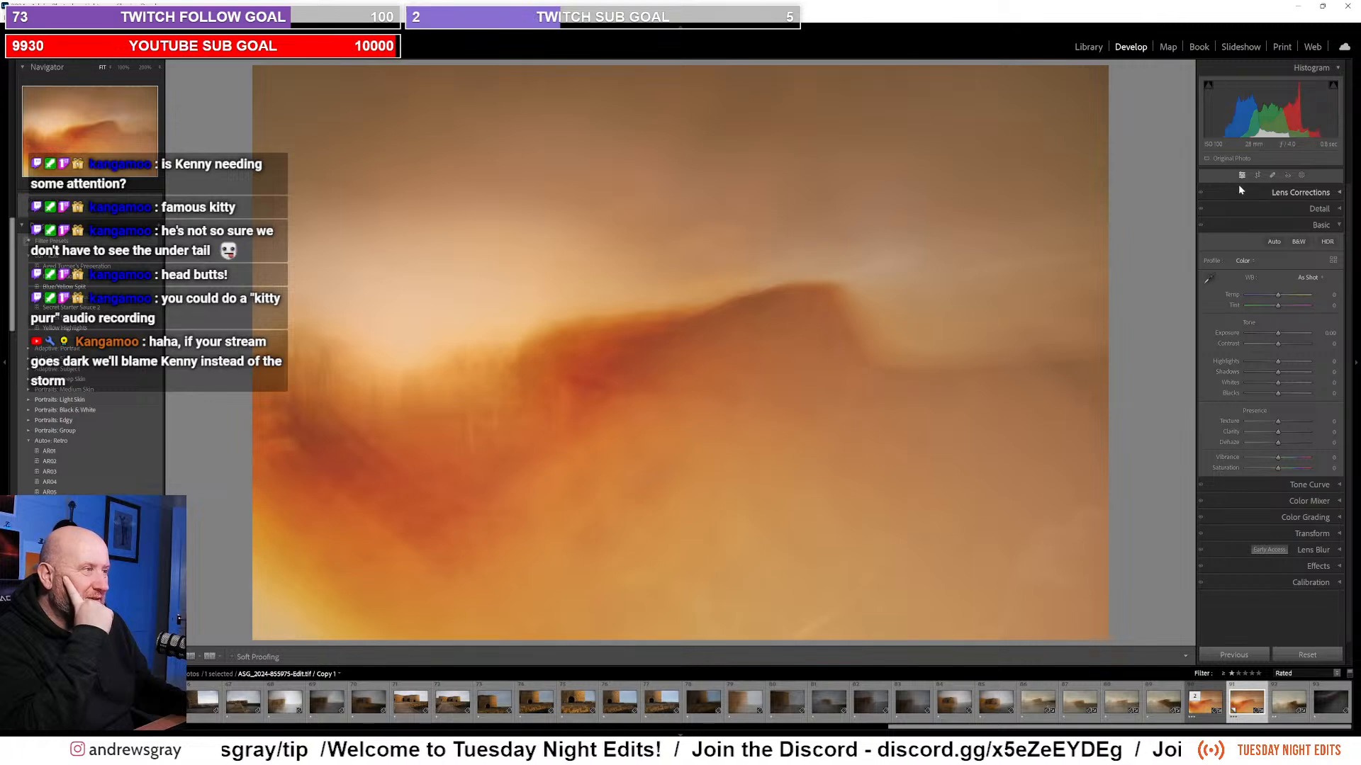
key("r")
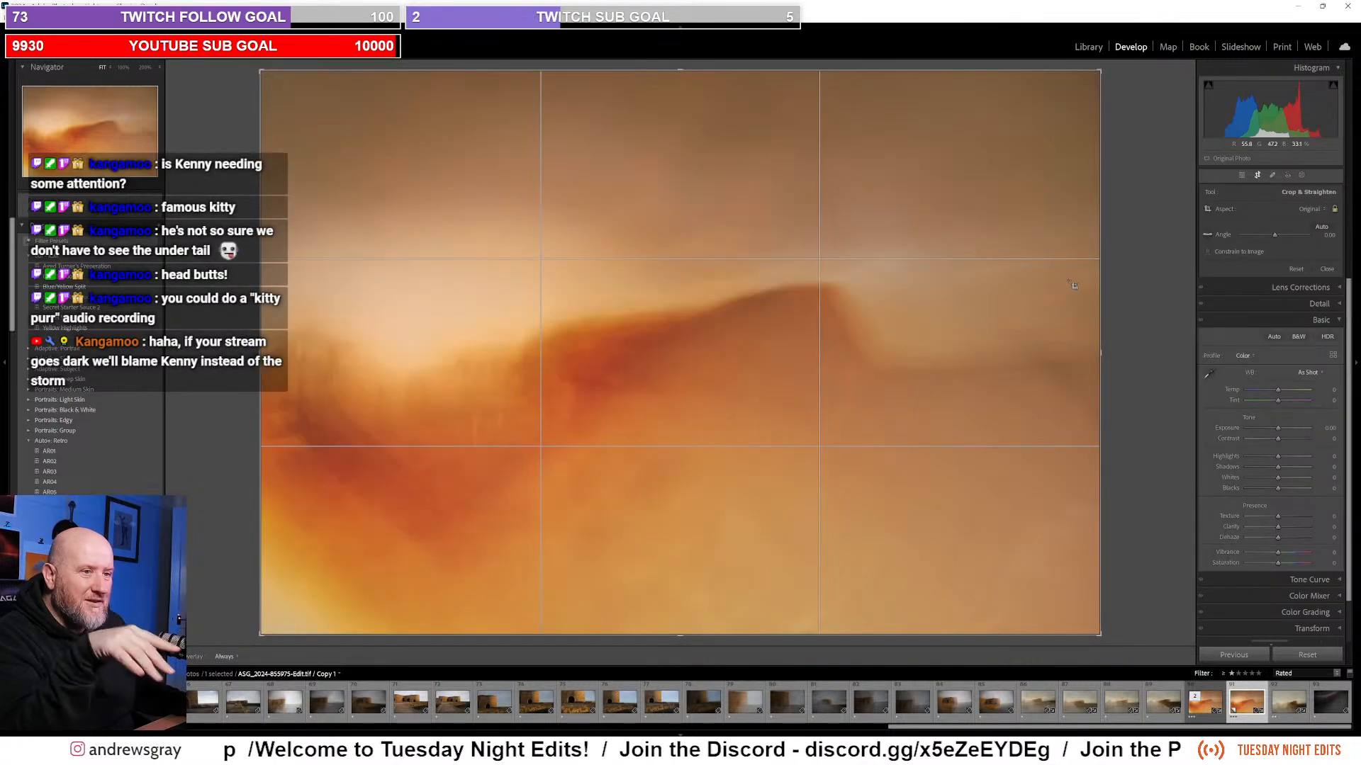
left_click(1311, 209)
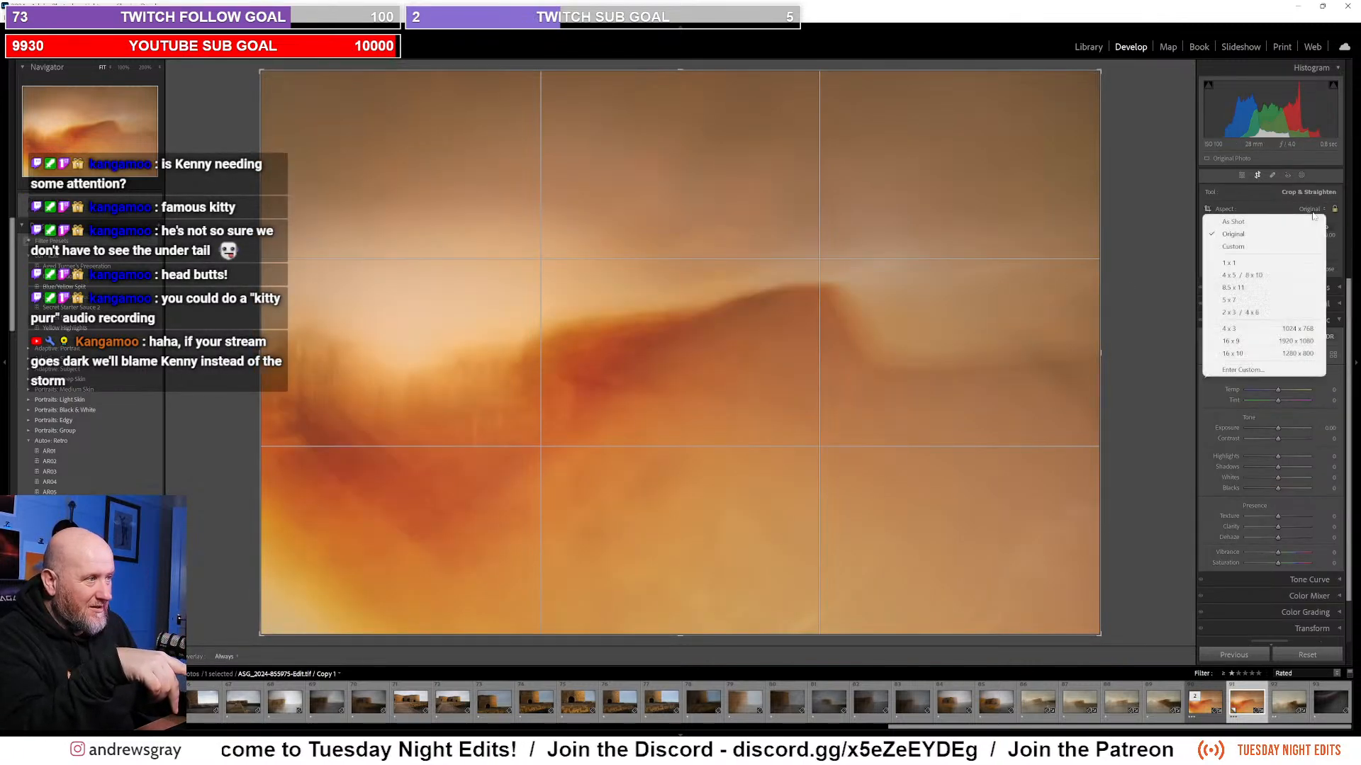
left_click(1256, 264)
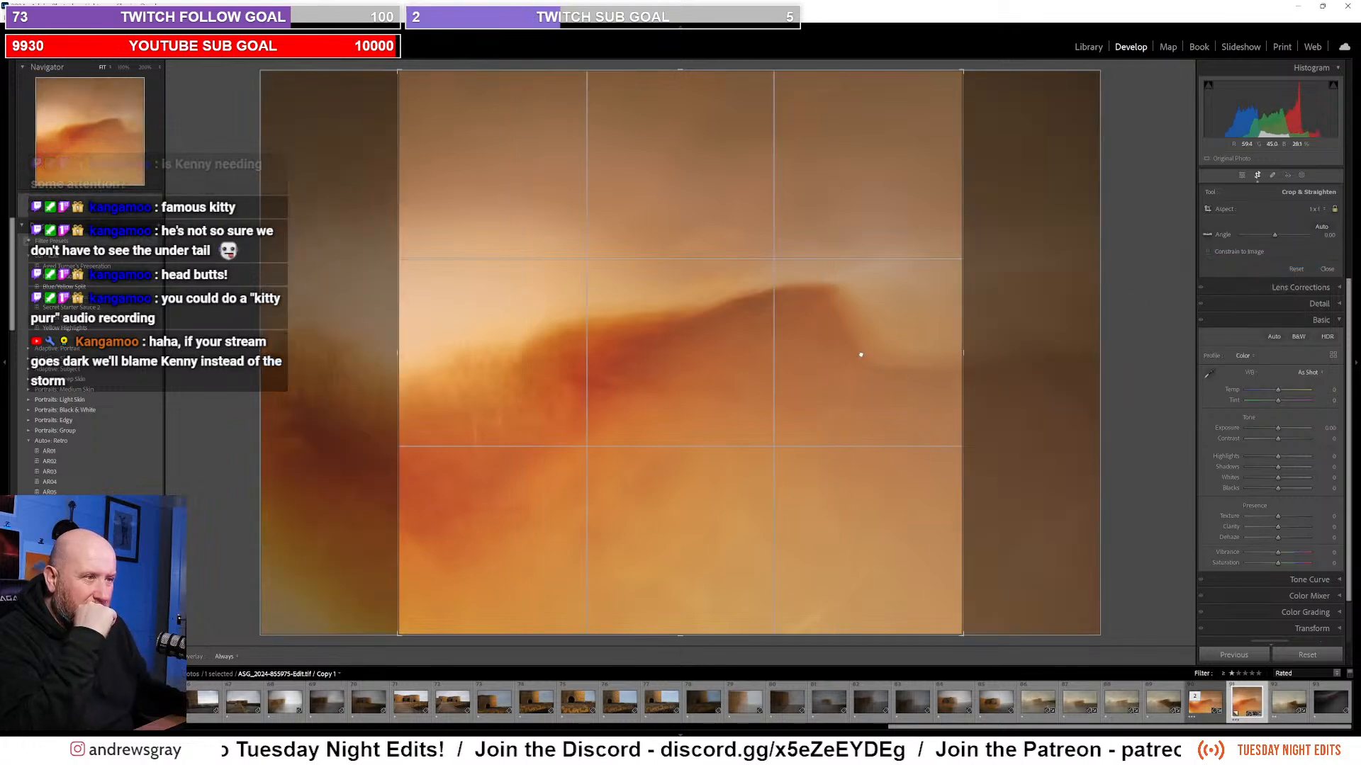
Step: Reposition the square crop to include the hill's peak and part of the trees, tighten it slightly and apply it
left_click_drag(860, 355, 1058, 370)
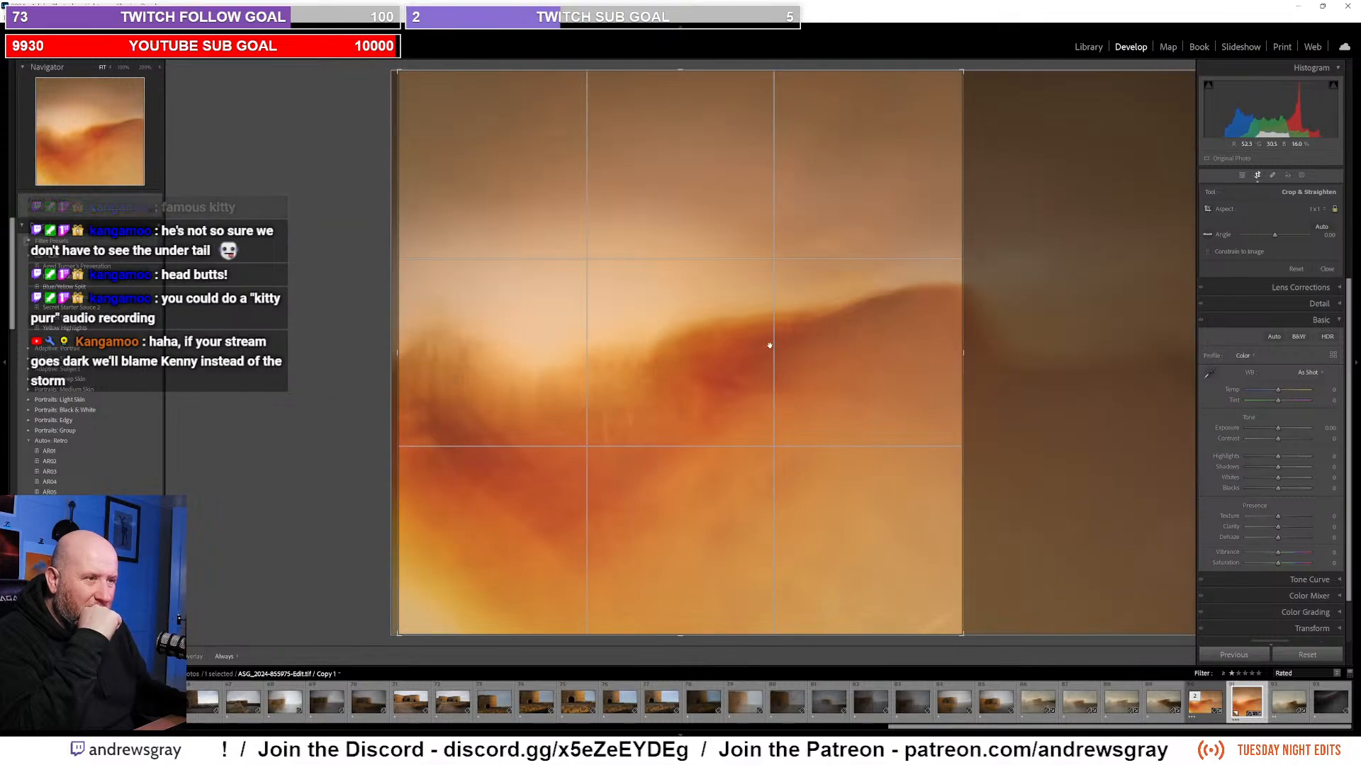
left_click_drag(784, 352, 732, 355)
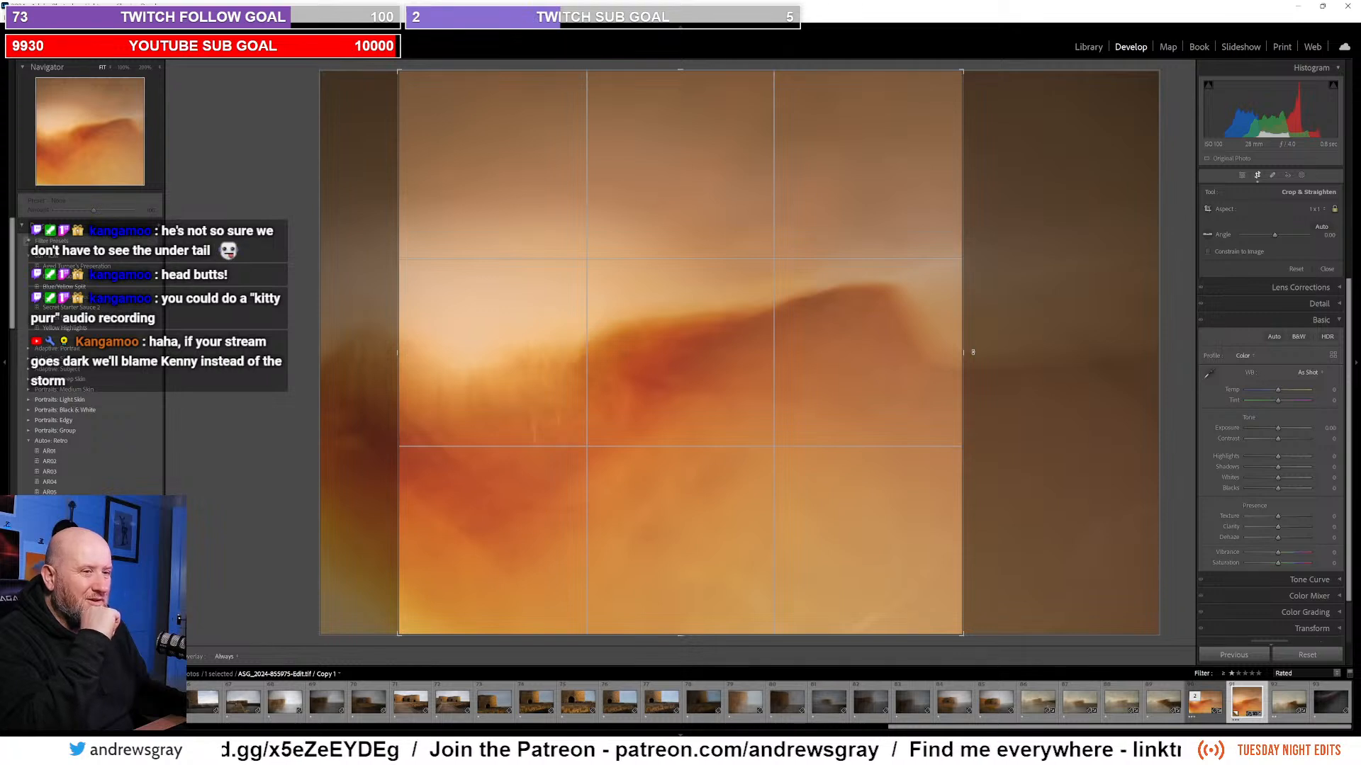
left_click_drag(826, 376, 831, 377)
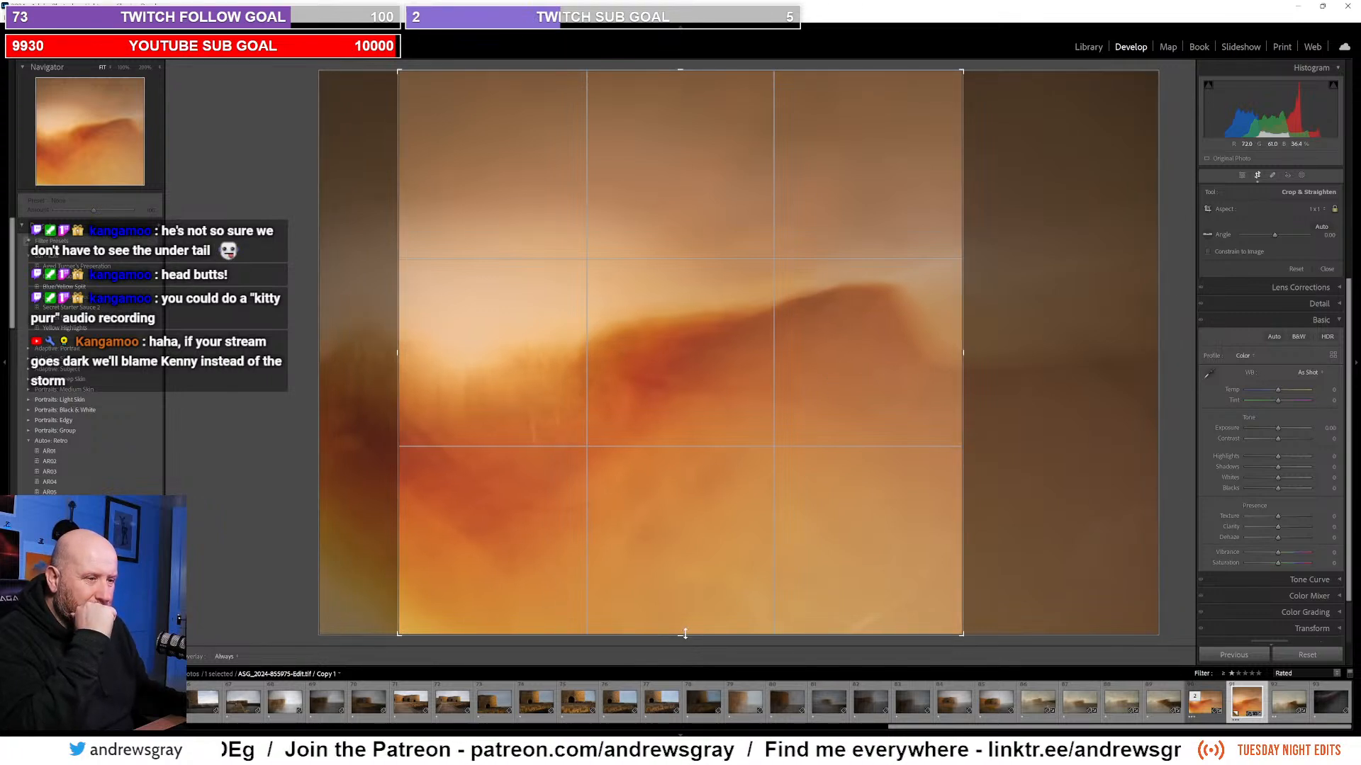
mouse_move(680, 637)
left_mouse_down()
mouse_move(679, 607)
mouse_move(676, 621)
left_mouse_up()
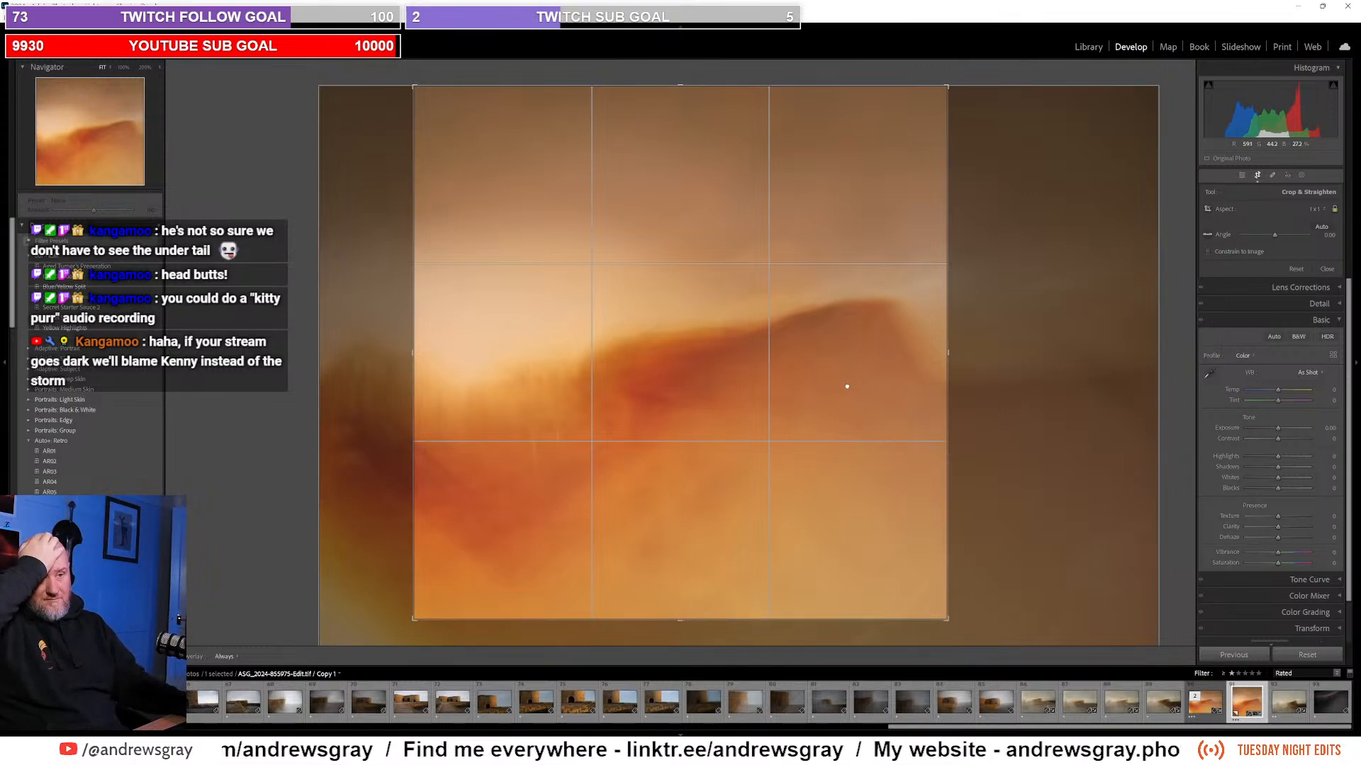
mouse_move(847, 386)
left_mouse_down()
mouse_move(865, 389)
mouse_move(848, 394)
left_mouse_up()
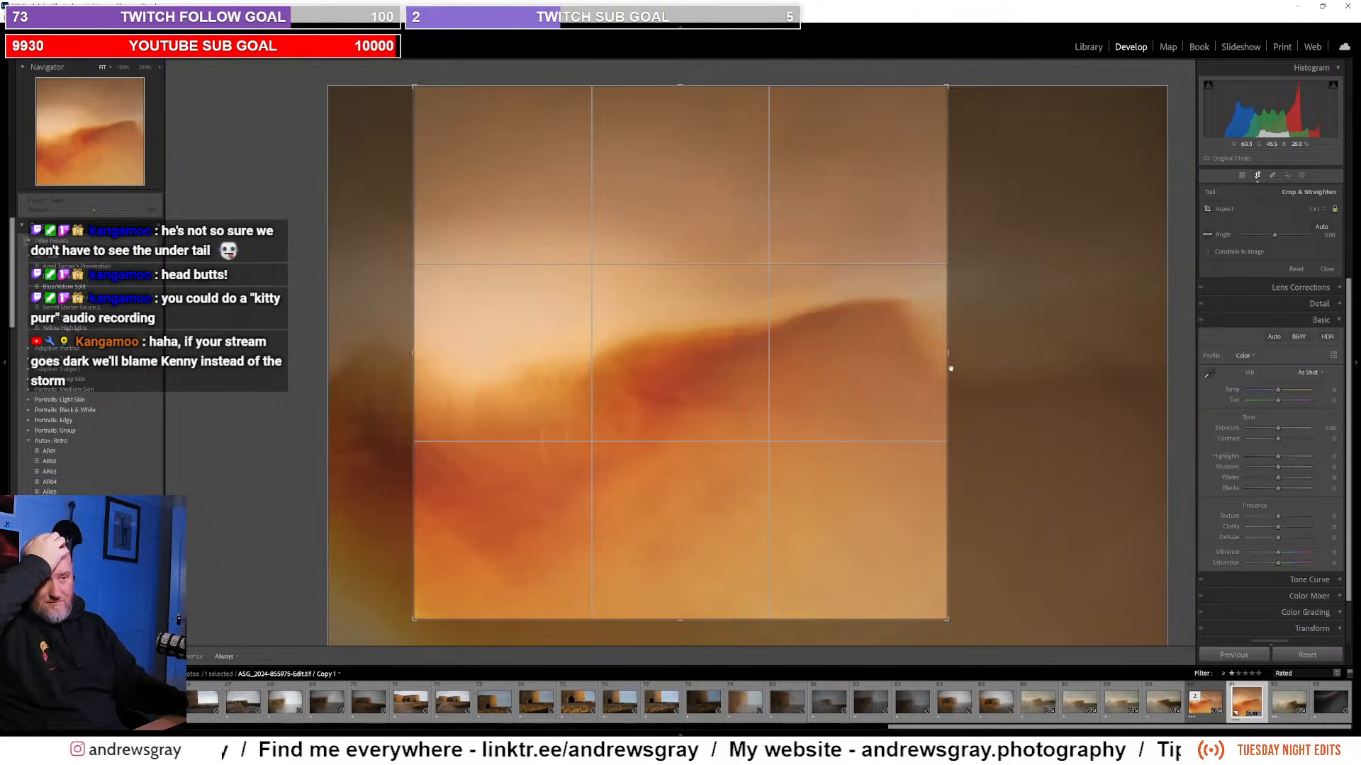
left_click_drag(964, 638, 952, 625)
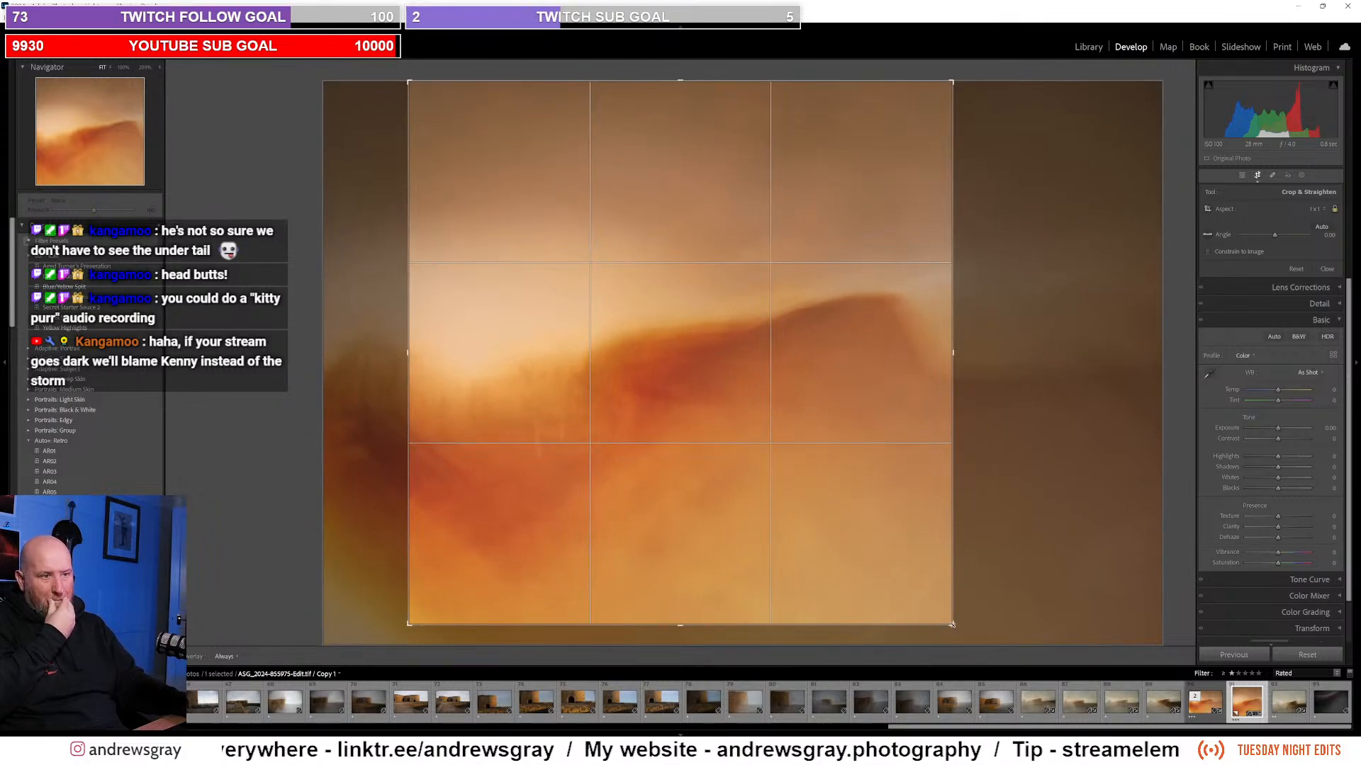
key("Return")
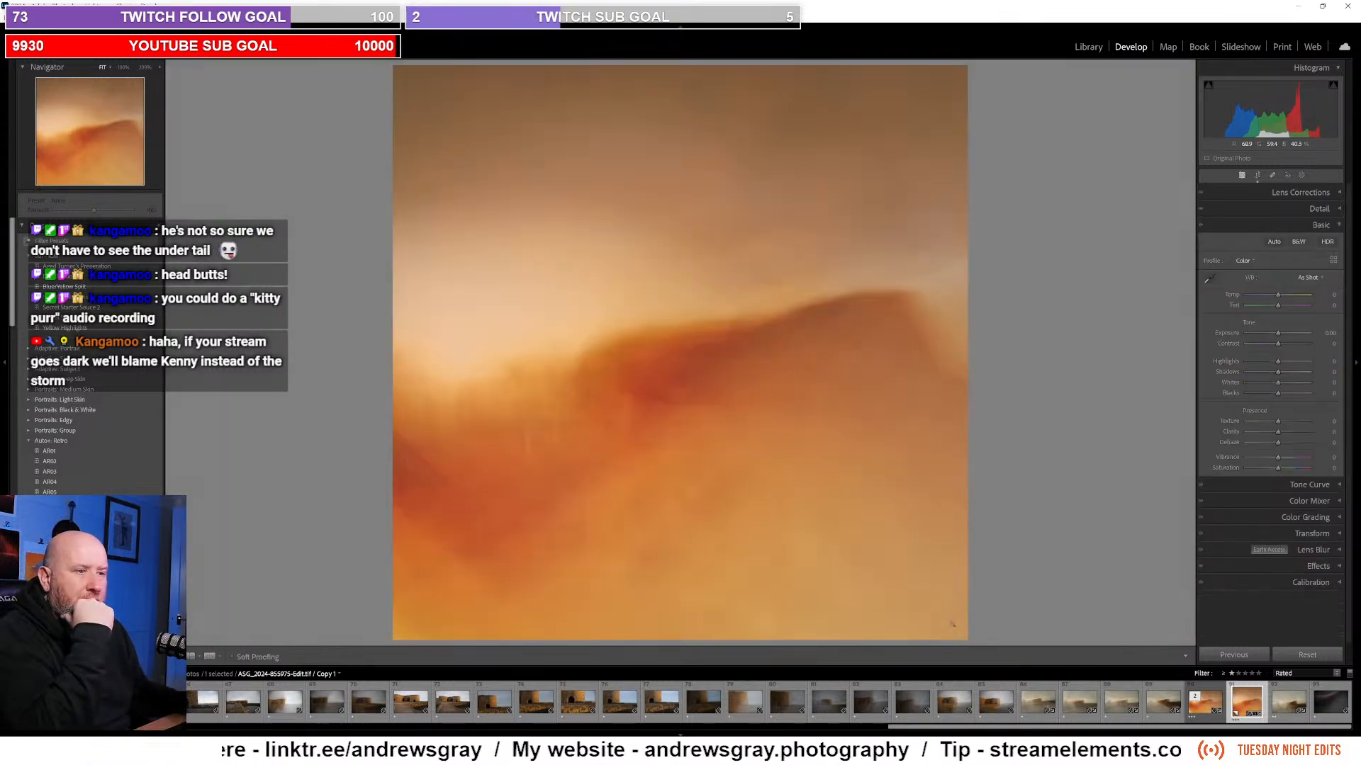
Step: Create another virtual copy from the square version and change its crop aspect ratio to 4 x 5 / 8 x 10
right_click(788, 479)
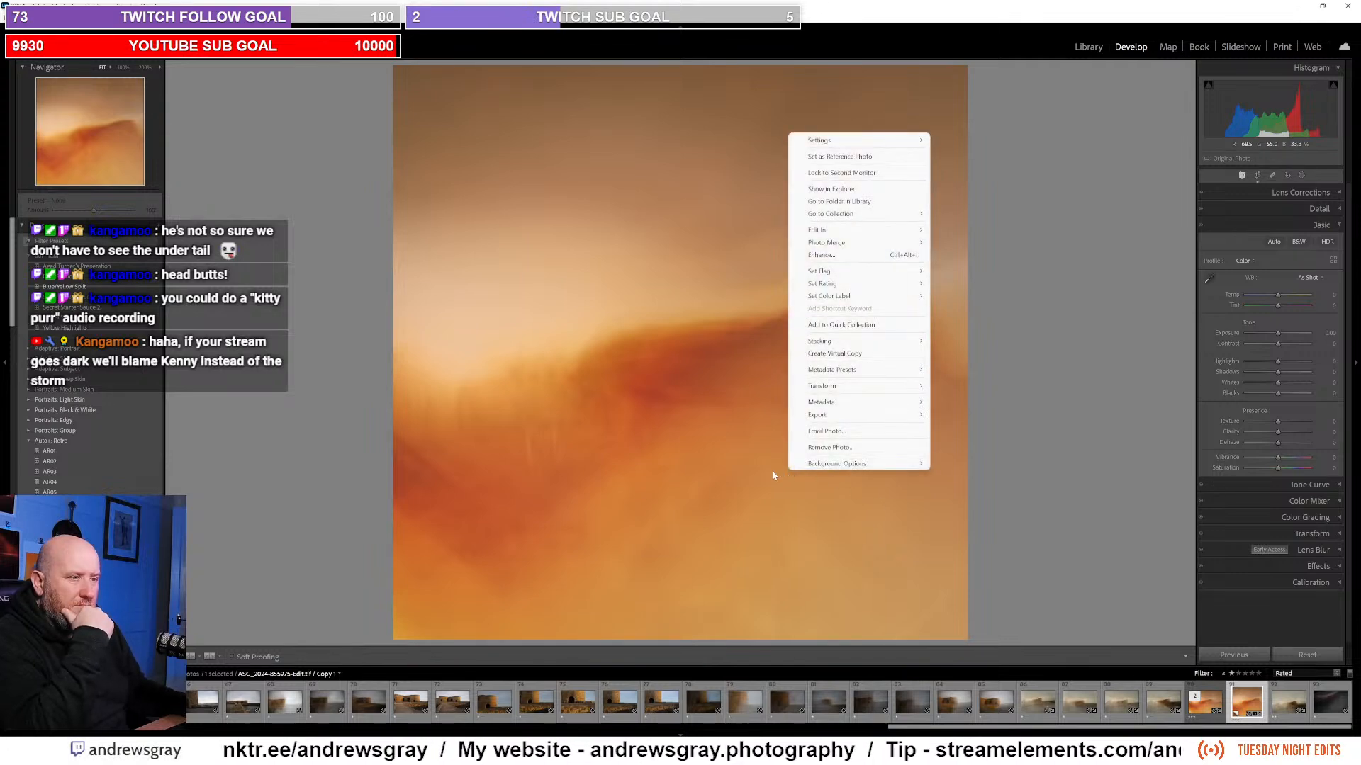
left_click(837, 356)
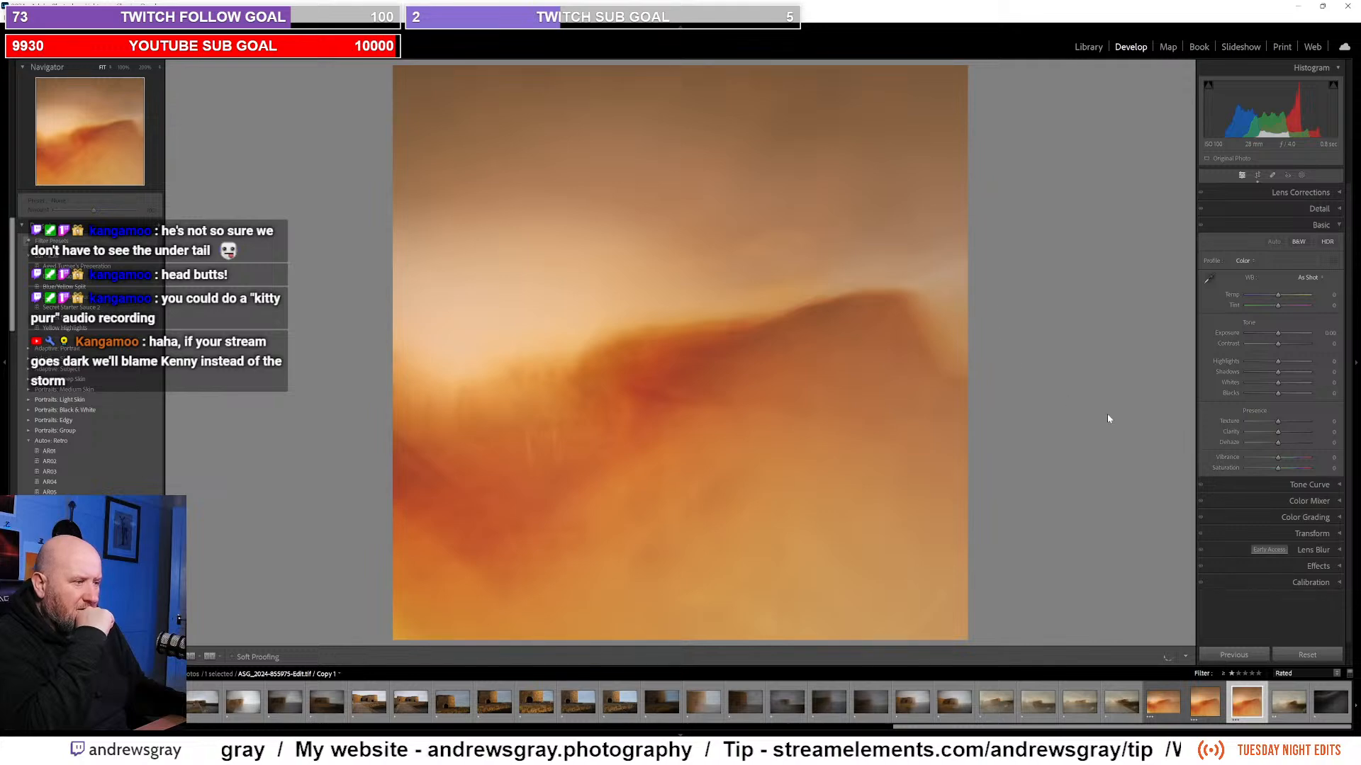
left_click(1259, 176)
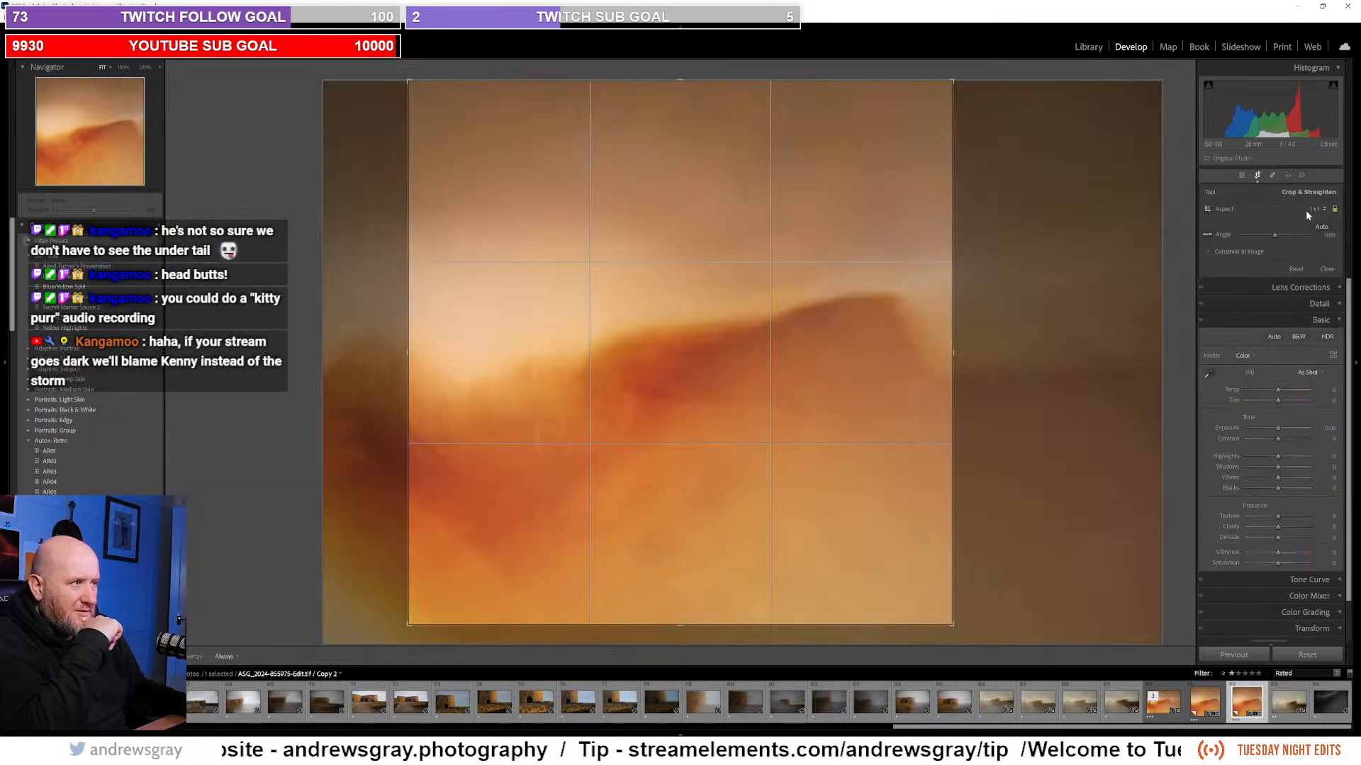
left_click(1311, 210)
left_click(1262, 277)
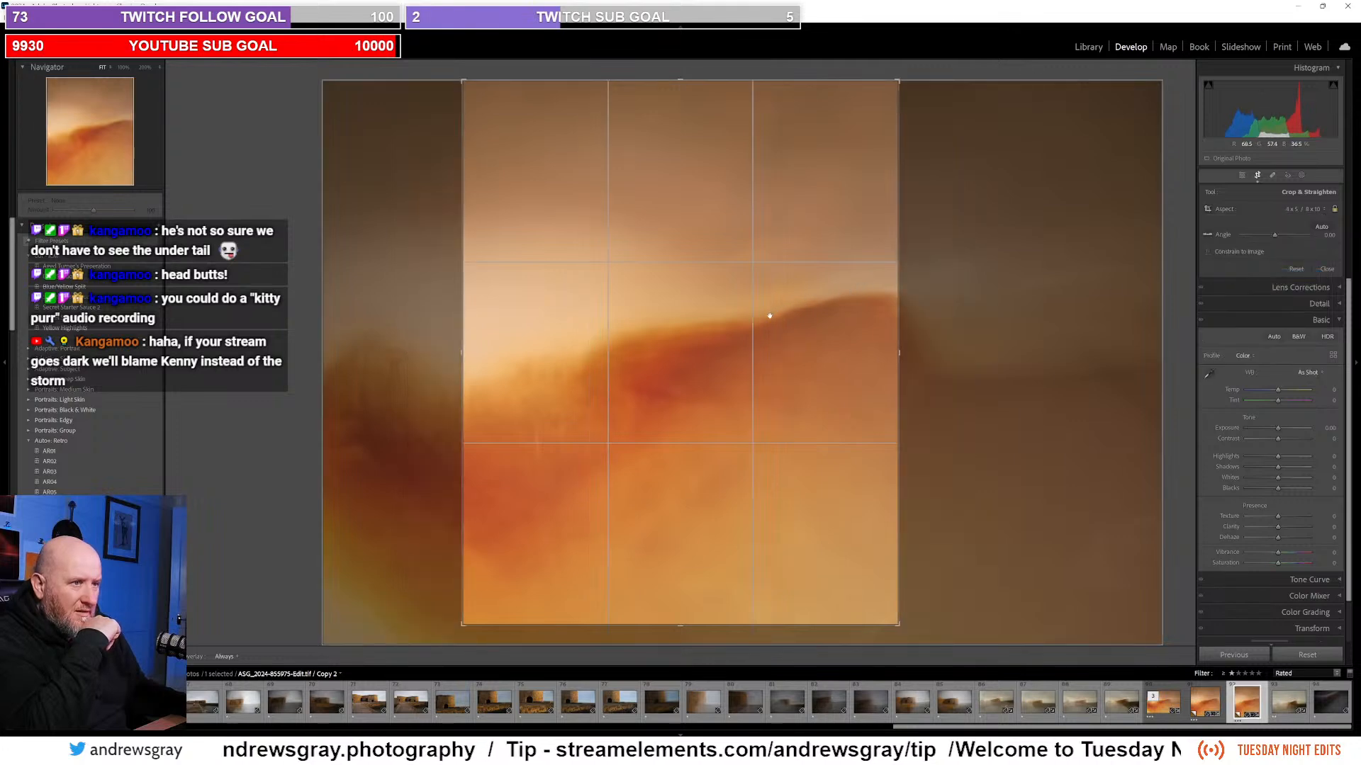
Step: Shift the portrait crop toward the glow and trees, shrink it so the hill's peak is cut off, and apply it
left_click_drag(705, 451, 730, 435)
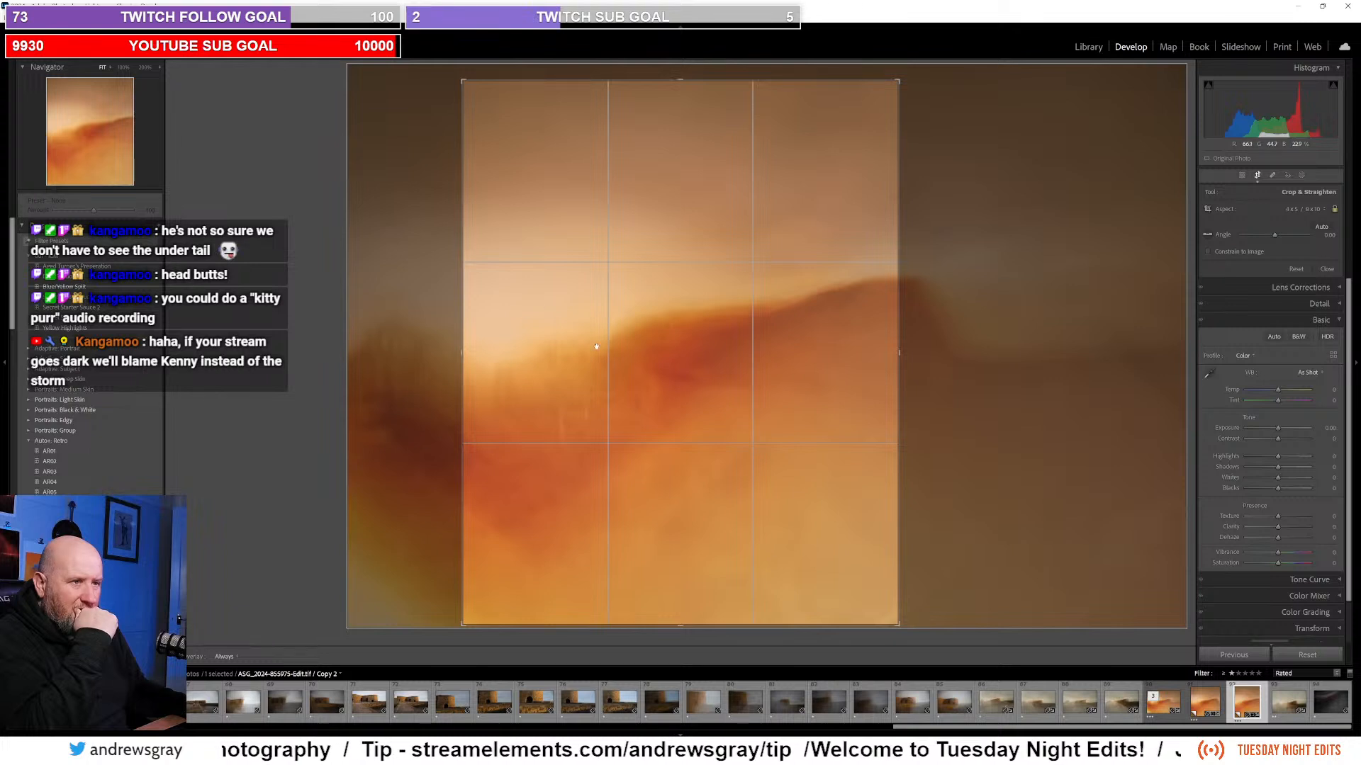
mouse_move(561, 356)
left_mouse_down()
mouse_move(588, 363)
mouse_move(569, 374)
left_mouse_up()
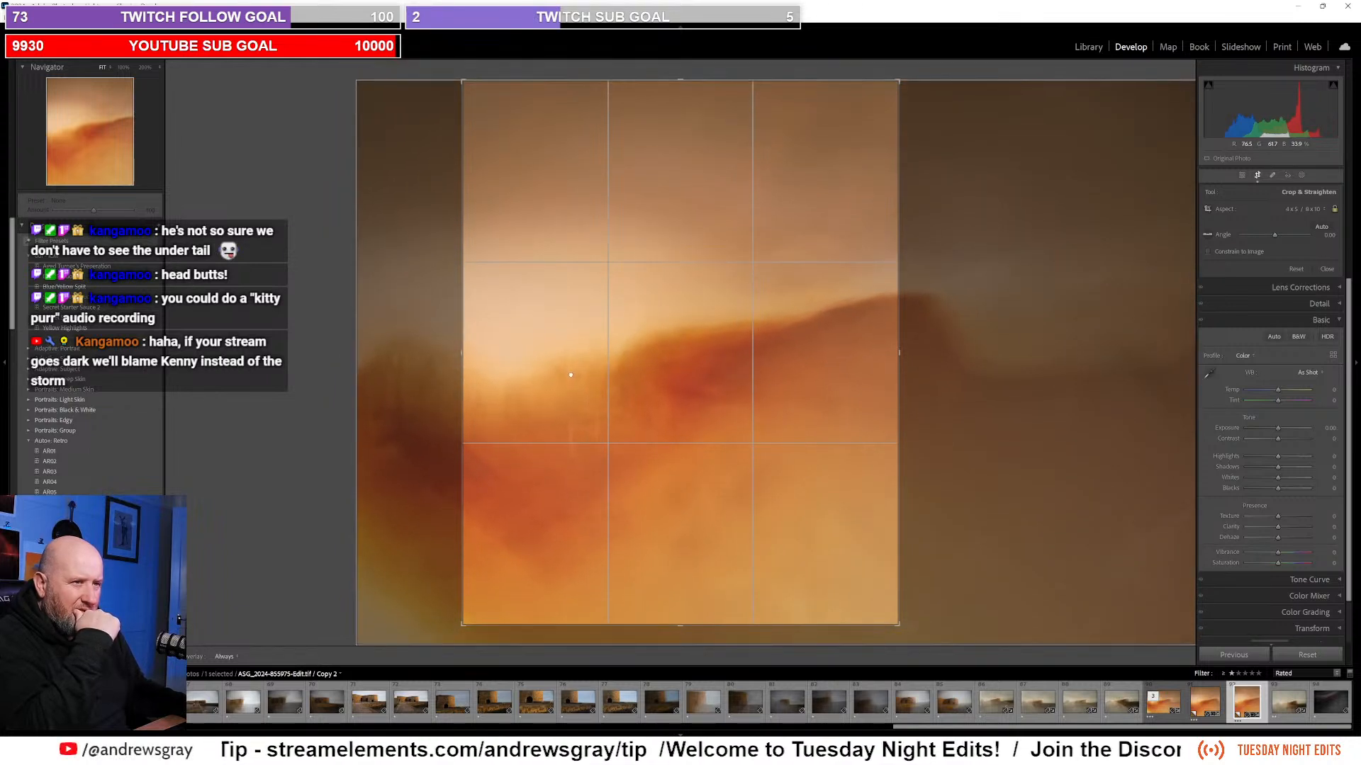
left_click_drag(899, 625, 869, 624)
left_click_drag(871, 627, 871, 629)
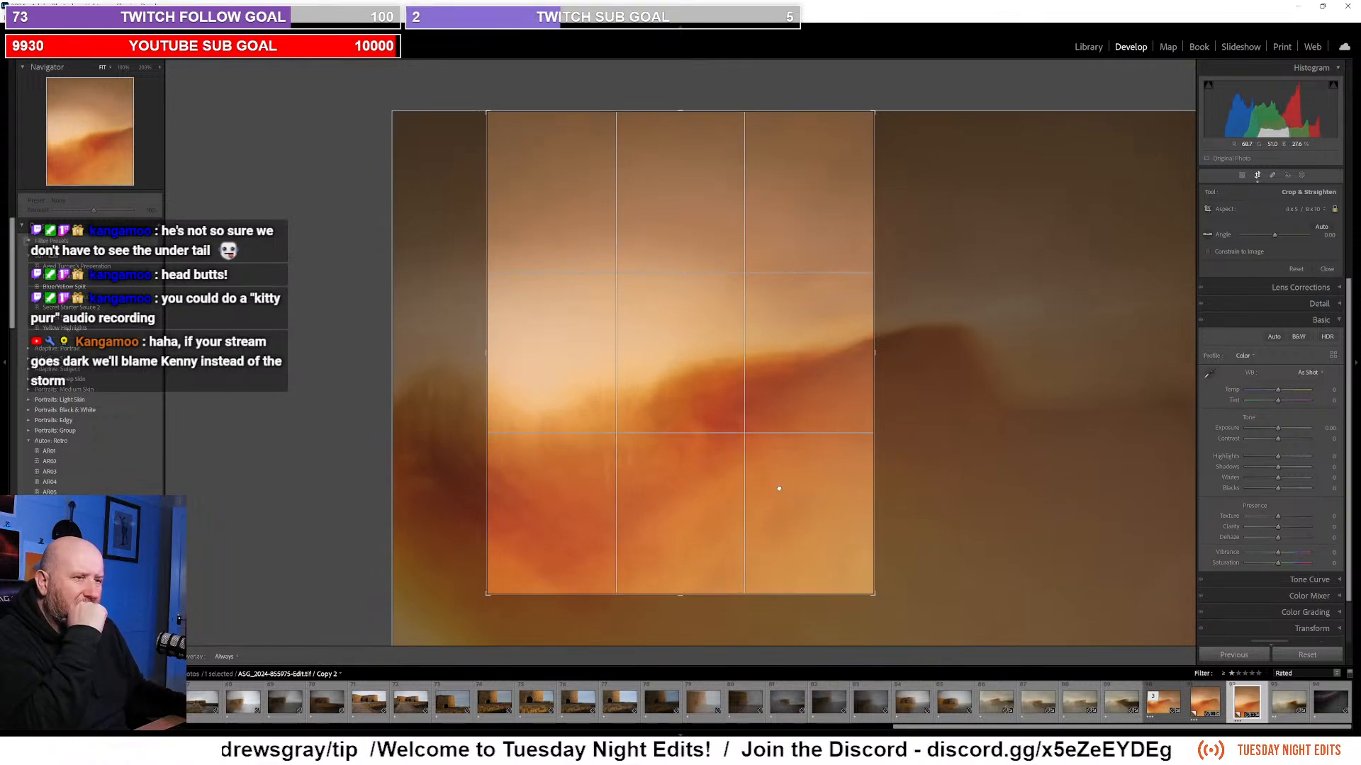
left_click_drag(779, 489, 775, 491)
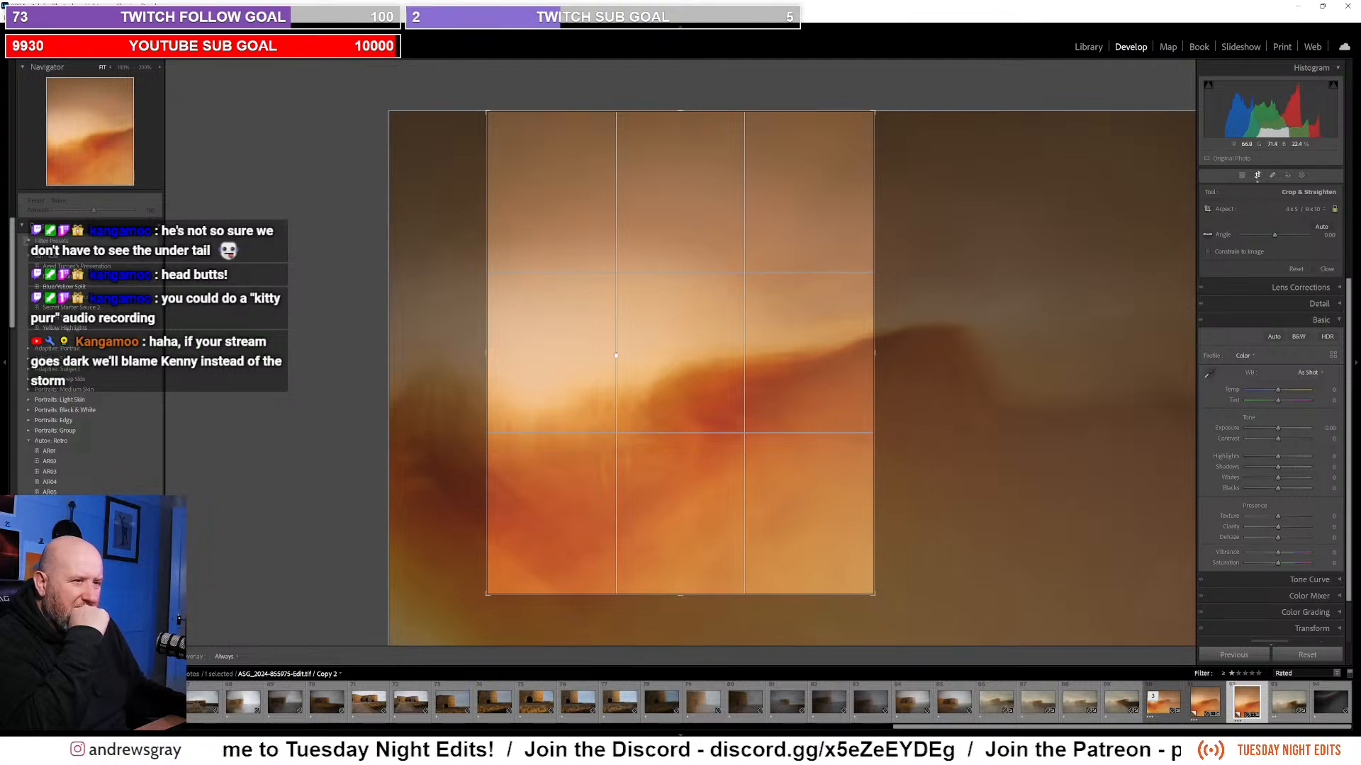
key("Return")
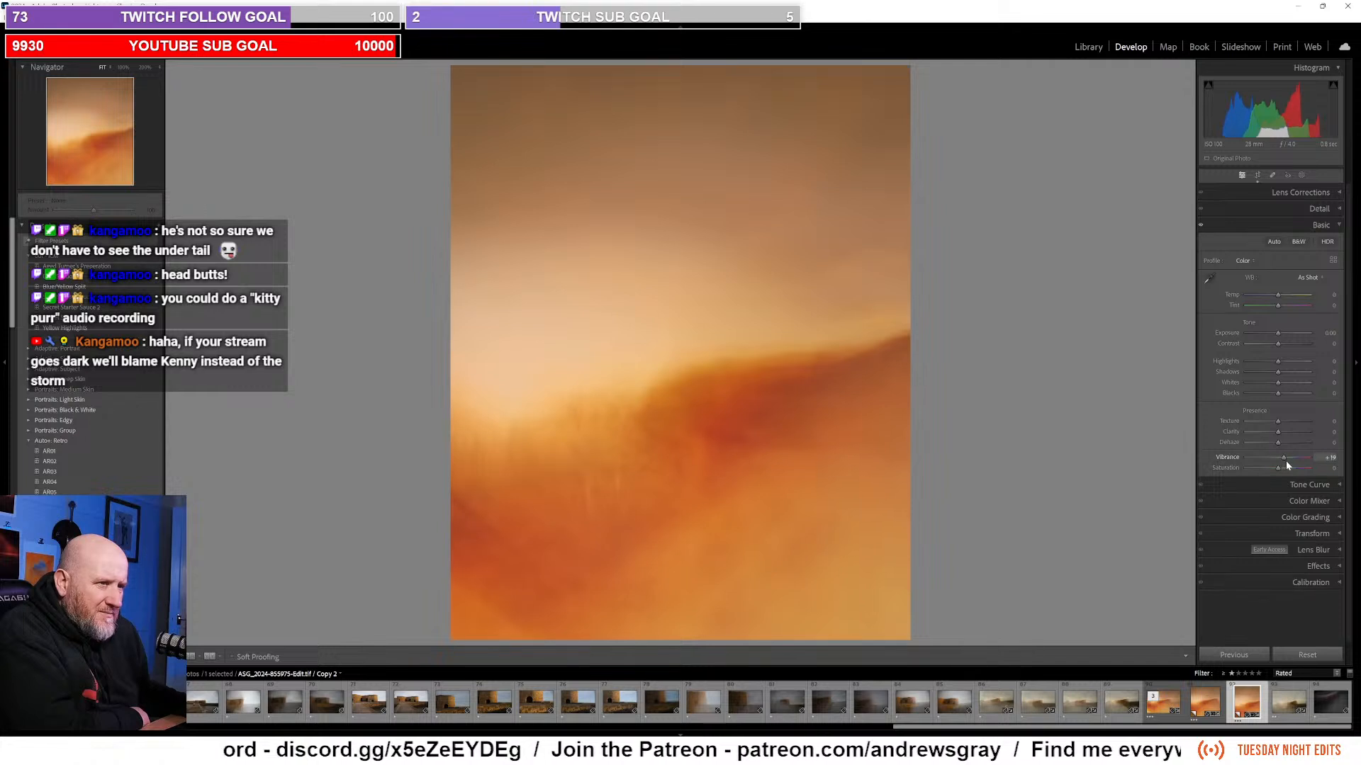
Step: Try a vibrance of +27 on the portrait crop, reset it, and set the saturation to +5 instead
left_click_drag(1287, 465, 1291, 468)
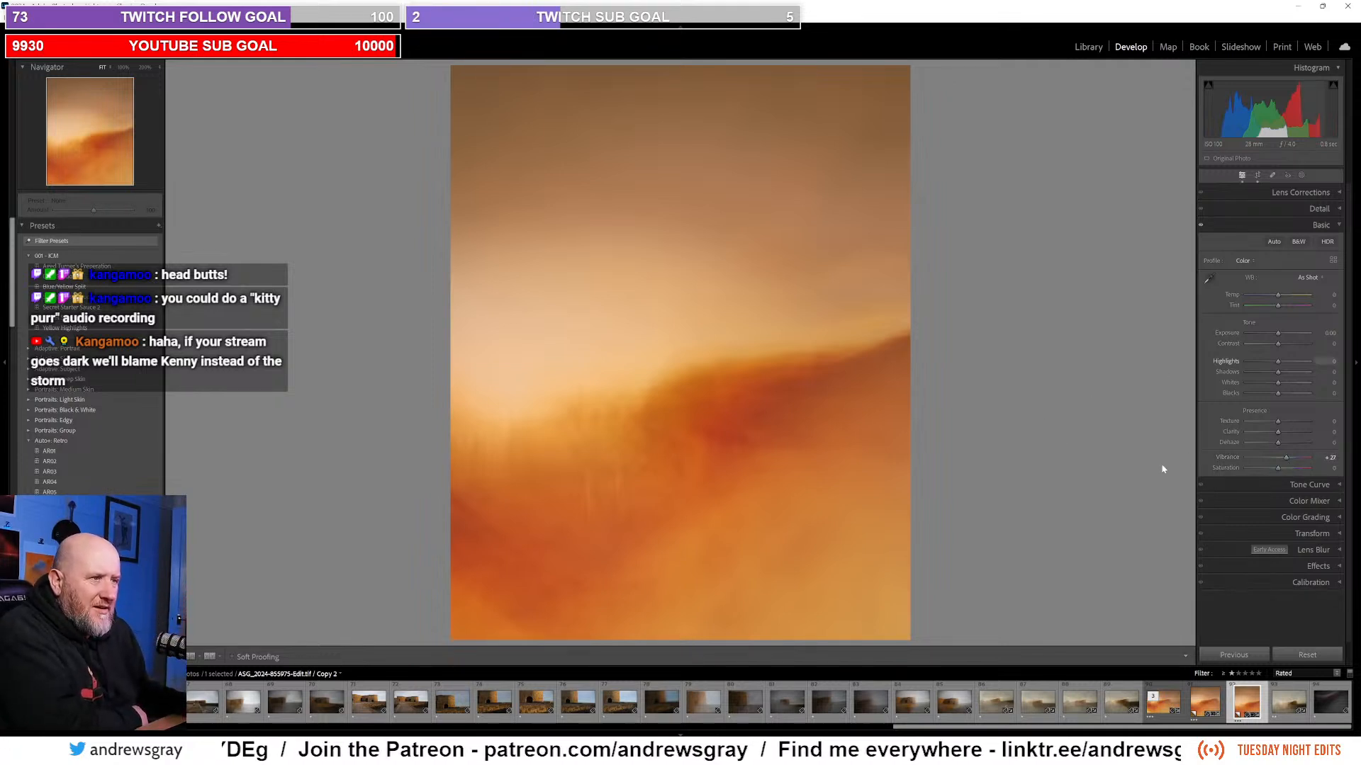
double_click(1286, 457)
left_click_drag(1278, 468, 1282, 470)
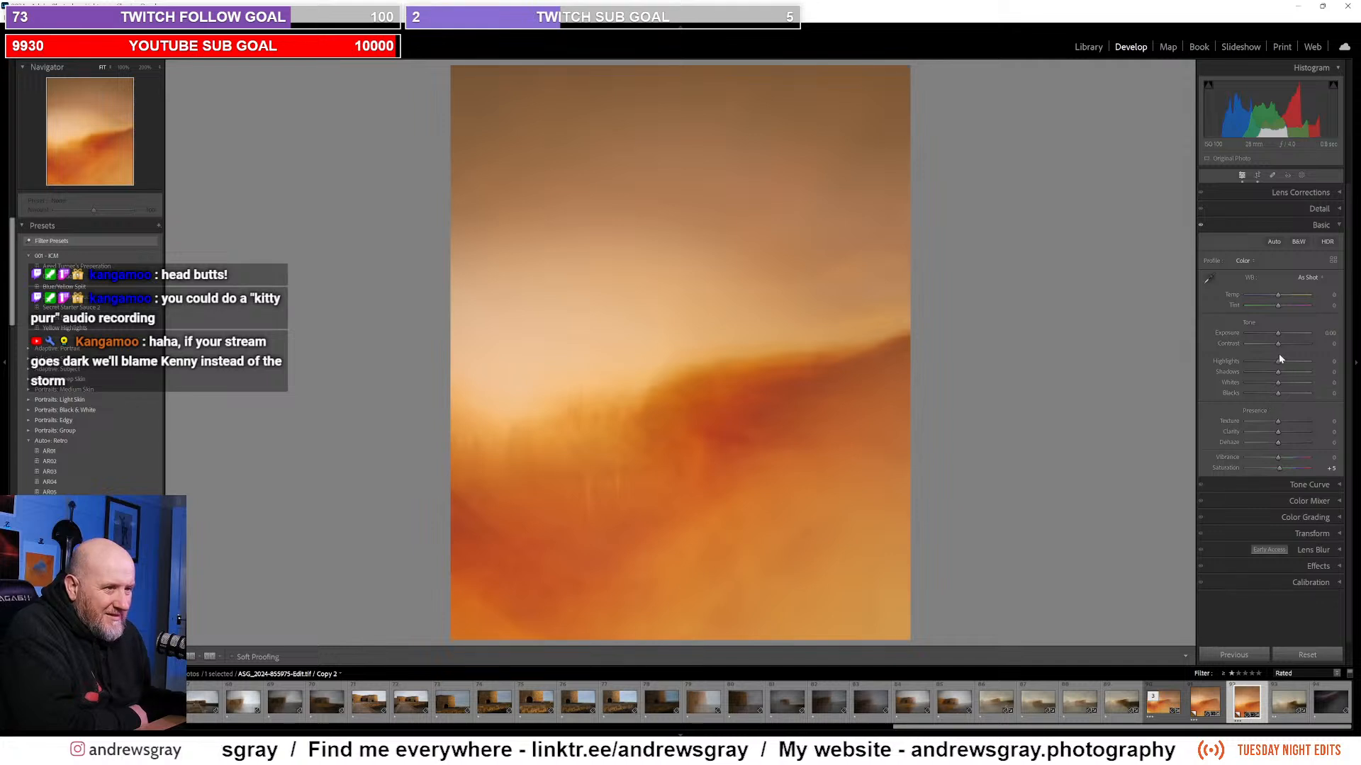
Step: Shift the hue of the portrait crop's hillside reds and oranges toward red with the targeted Hue adjustment, bringing Red to -12
left_click(1297, 518)
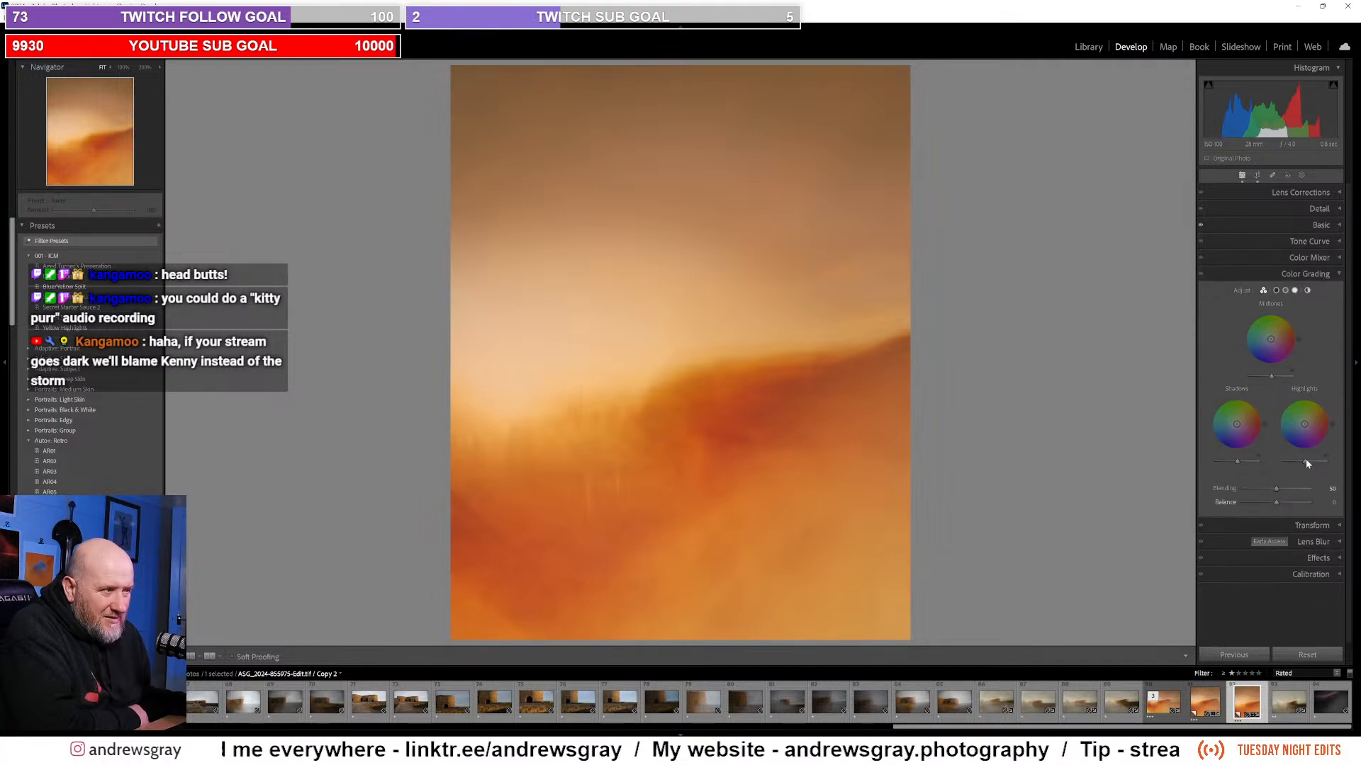
left_click(1304, 273)
left_click(1308, 258)
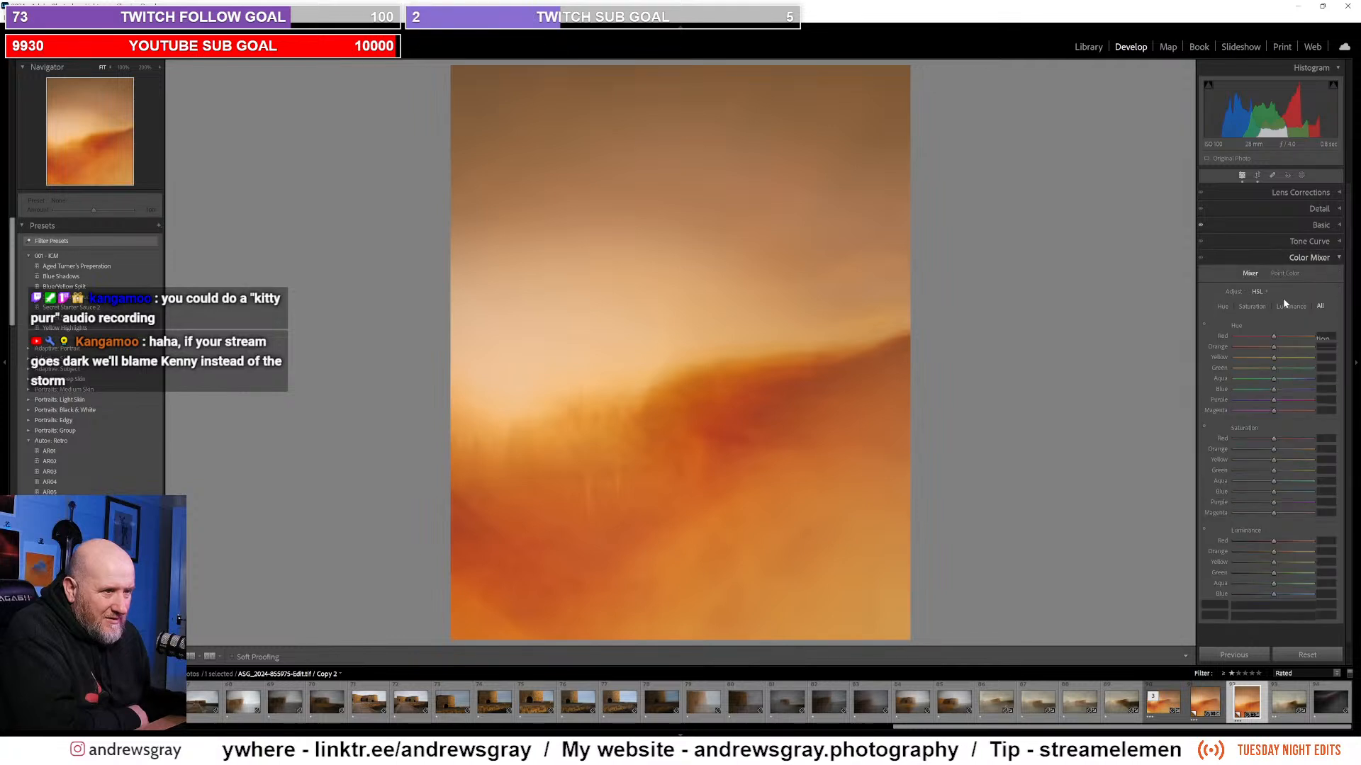
left_click(1203, 324)
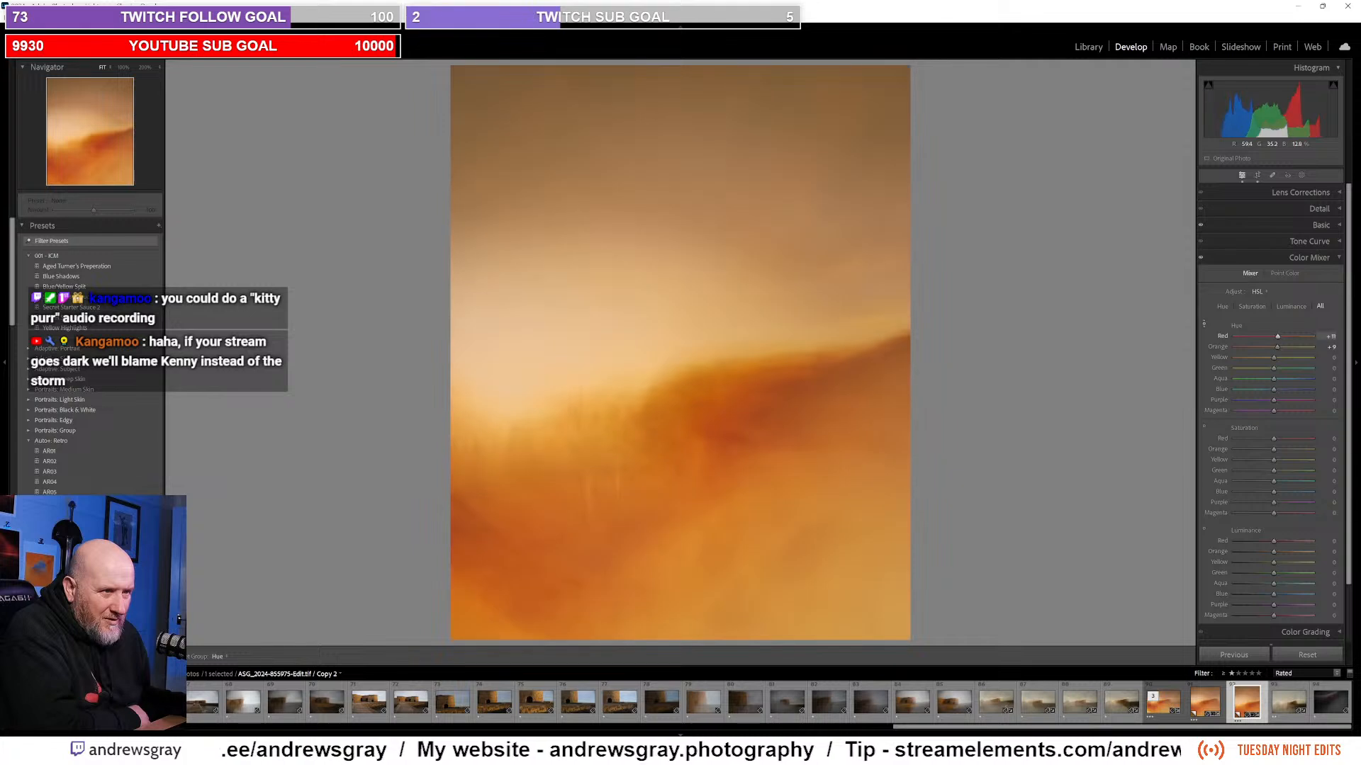
left_click_drag(723, 418, 723, 454)
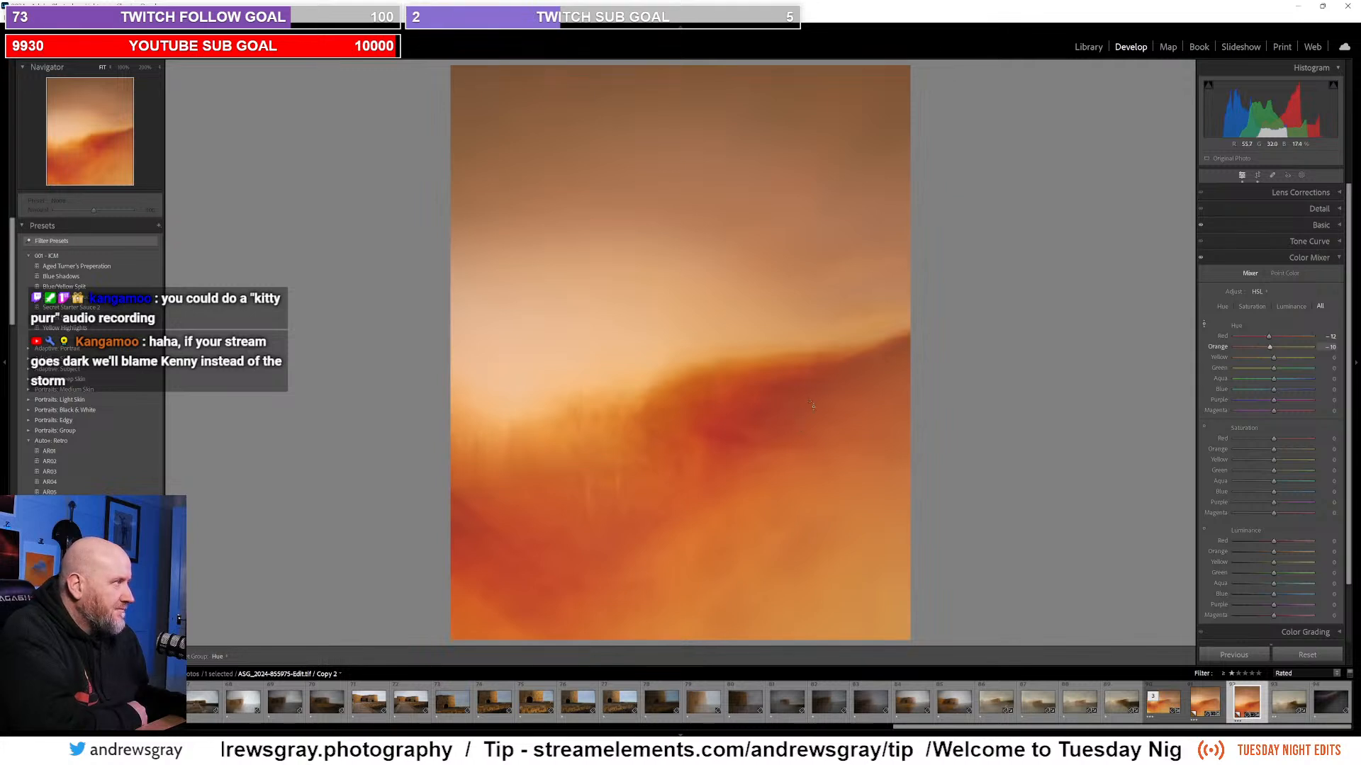
Step: Create a virtual copy of the uncropped landscape original and set its crop aspect ratio to 4 x 5 / 8 x 10
left_click(1158, 709)
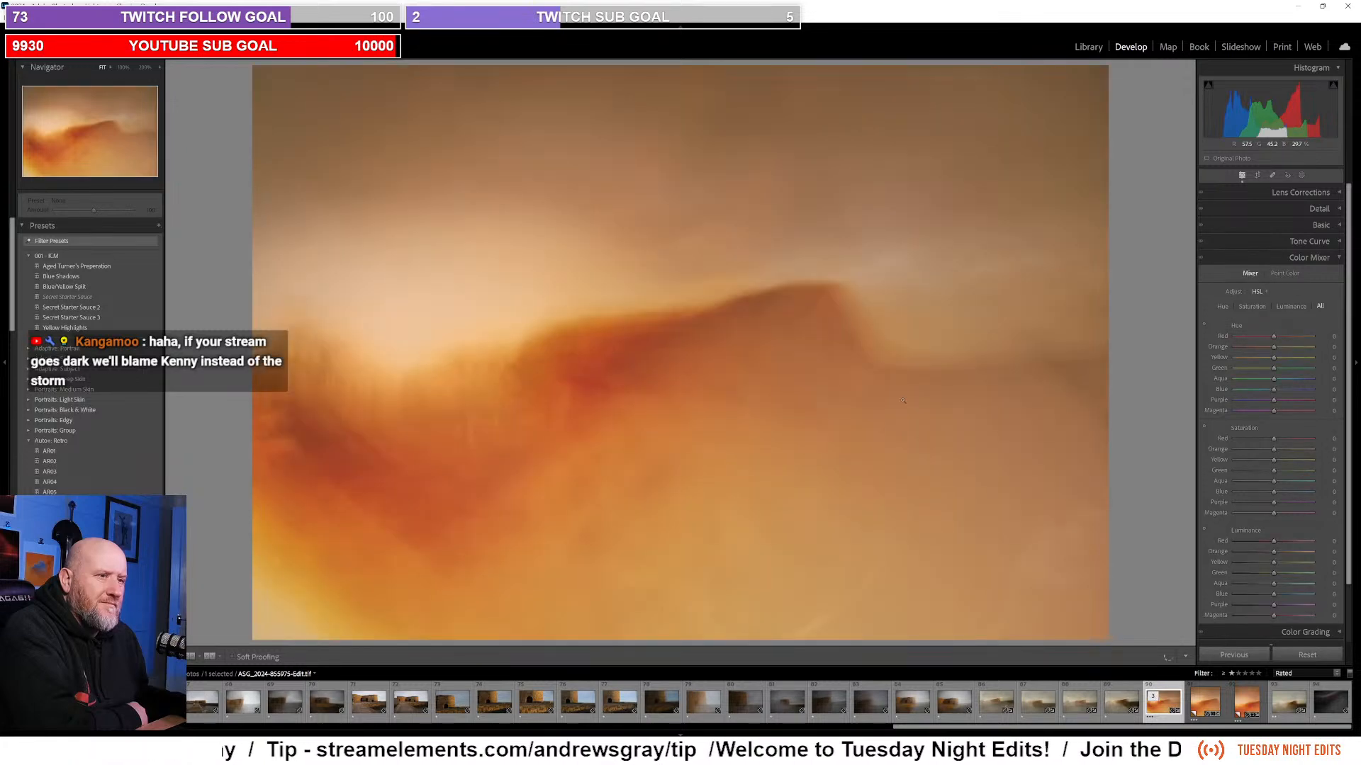
right_click(807, 301)
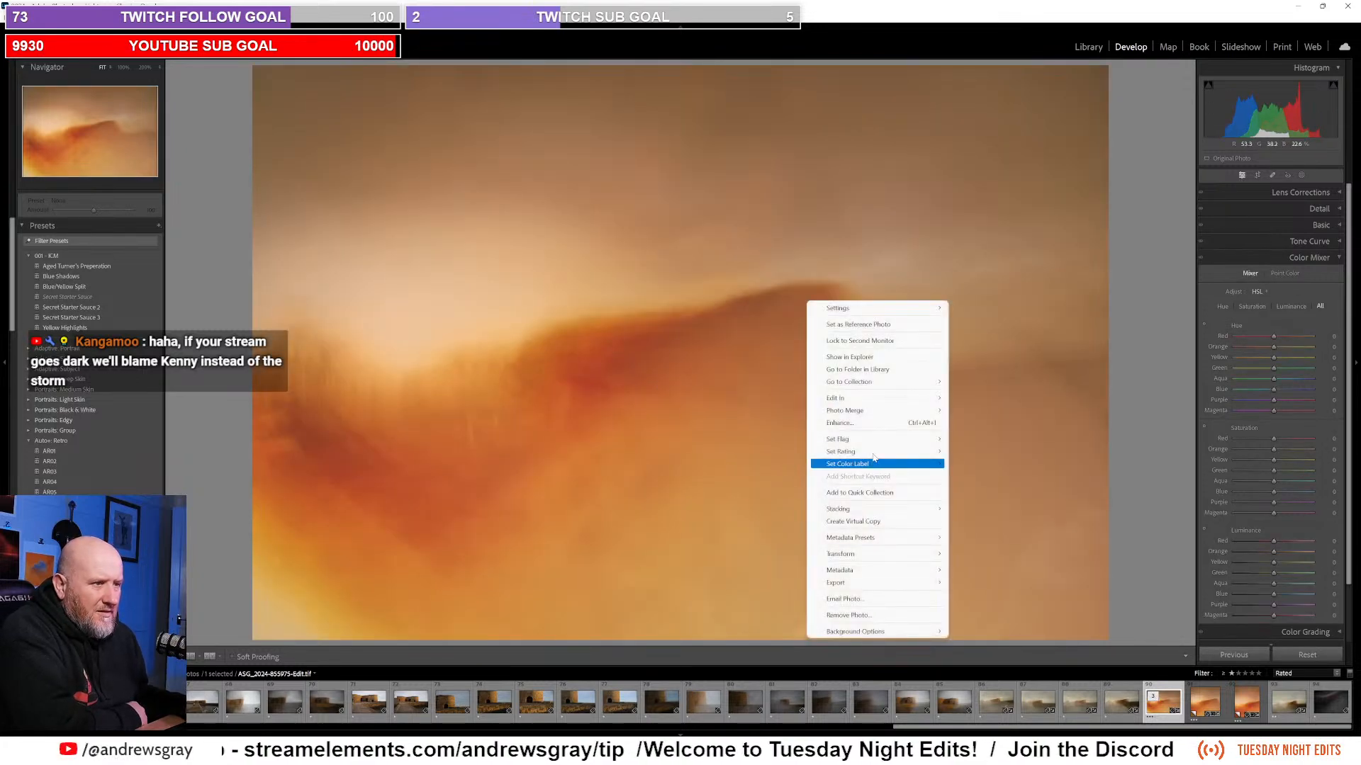
left_click(867, 521)
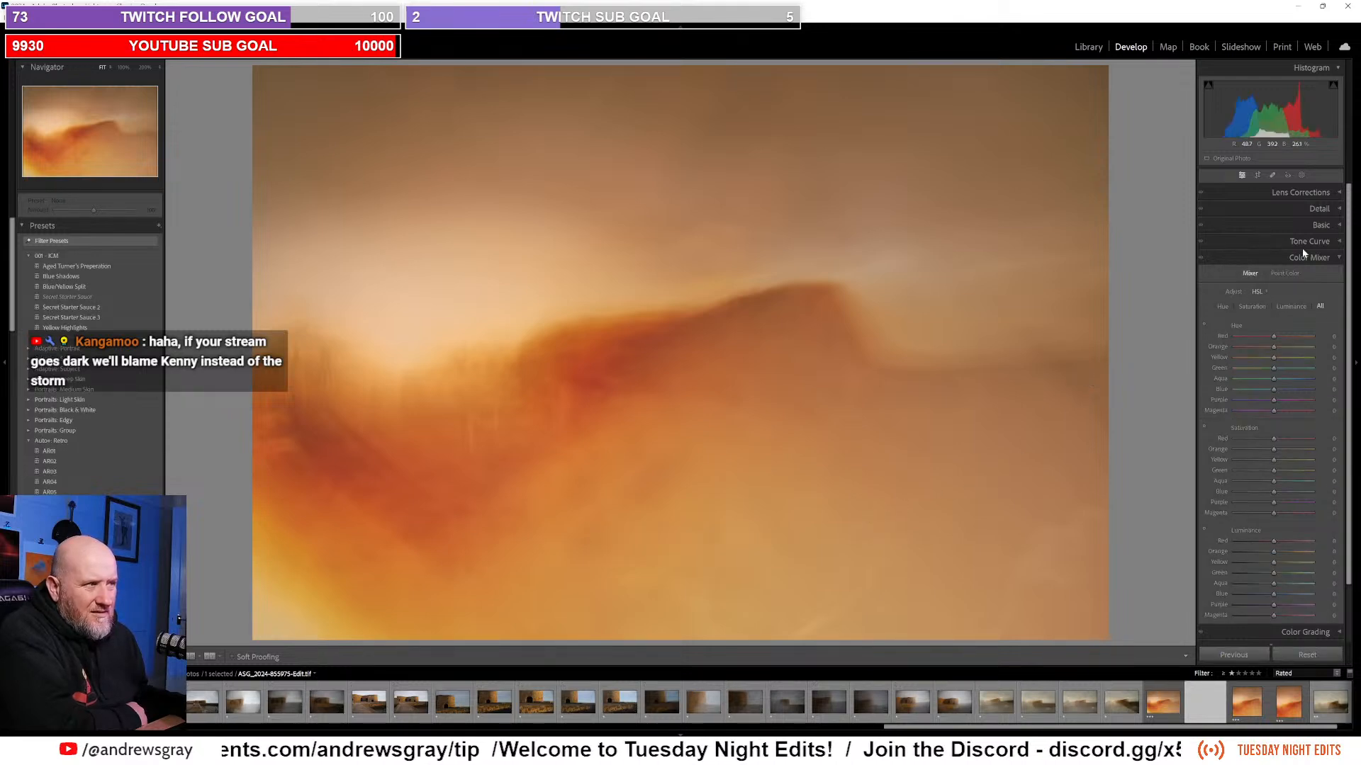
left_click(1257, 176)
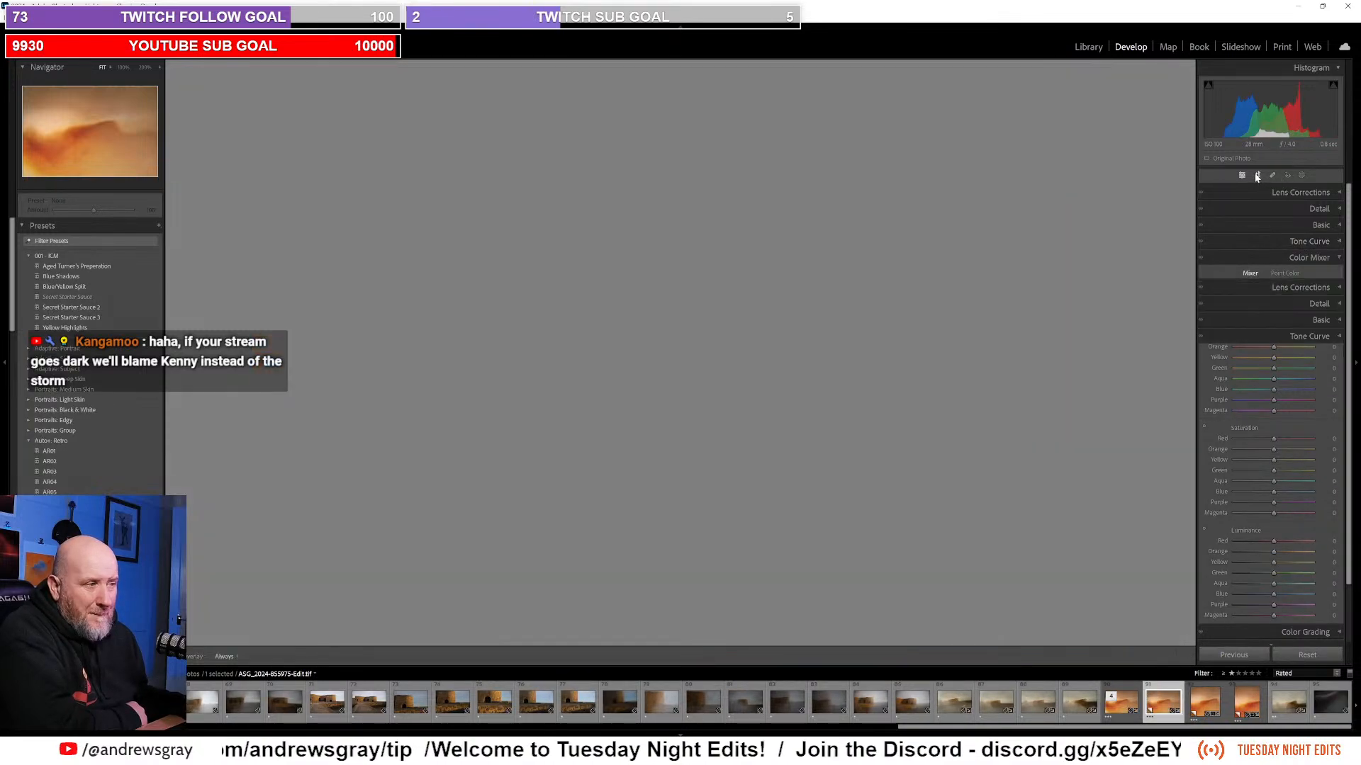
left_click(1317, 212)
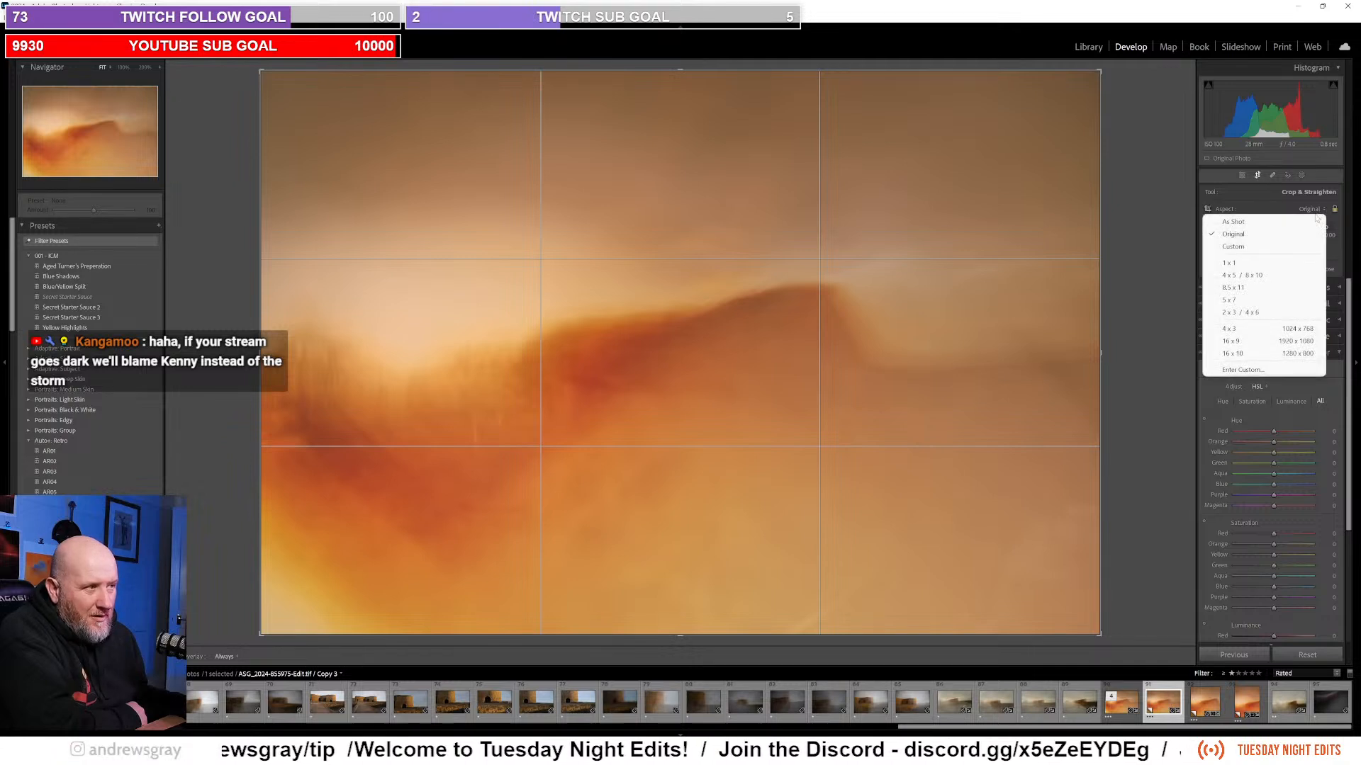
left_click(1287, 279)
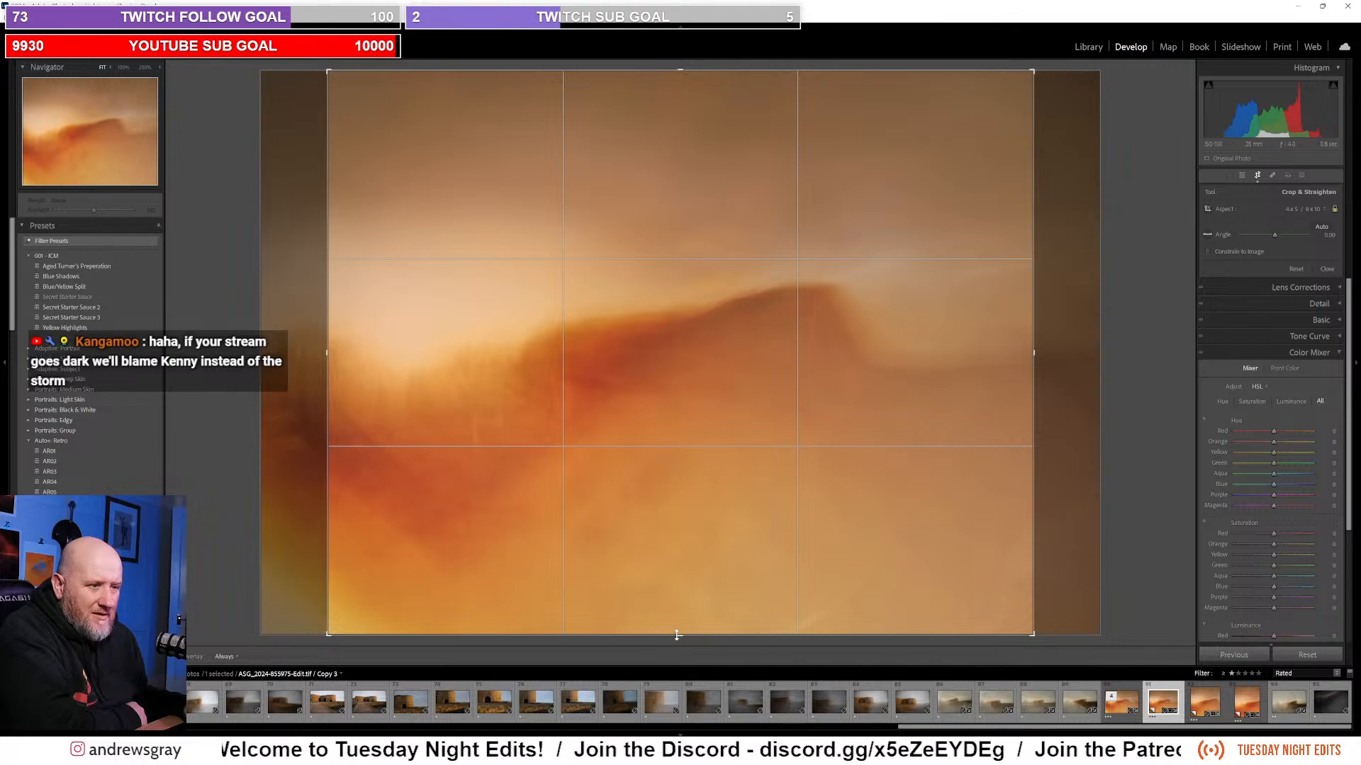
Step: Shrink the landscape 4 x 5 crop, place it against the photo's lower edge with the glow and hill's peak inside, and apply it
left_click_drag(680, 633, 681, 608)
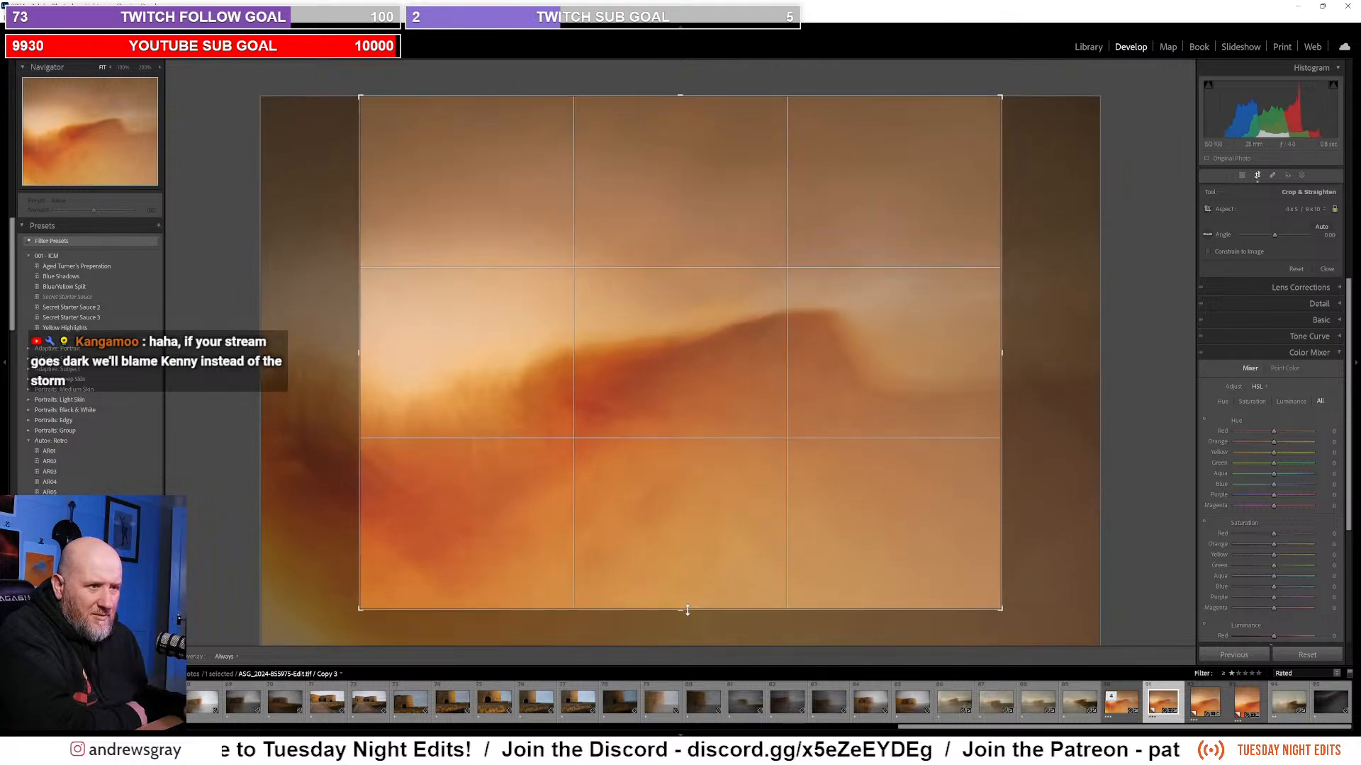
left_click_drag(732, 489, 747, 489)
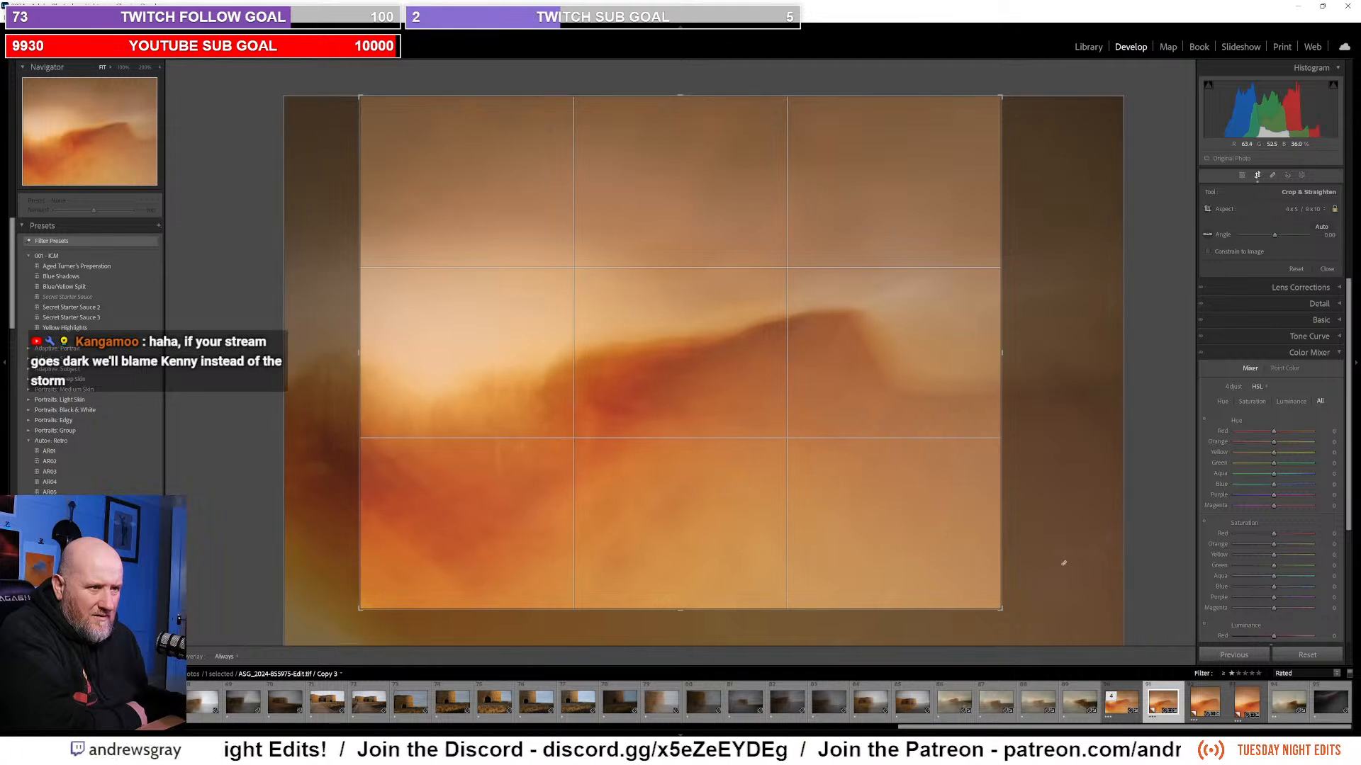
mouse_move(990, 608)
left_mouse_down()
mouse_move(981, 595)
mouse_move(990, 606)
left_mouse_up()
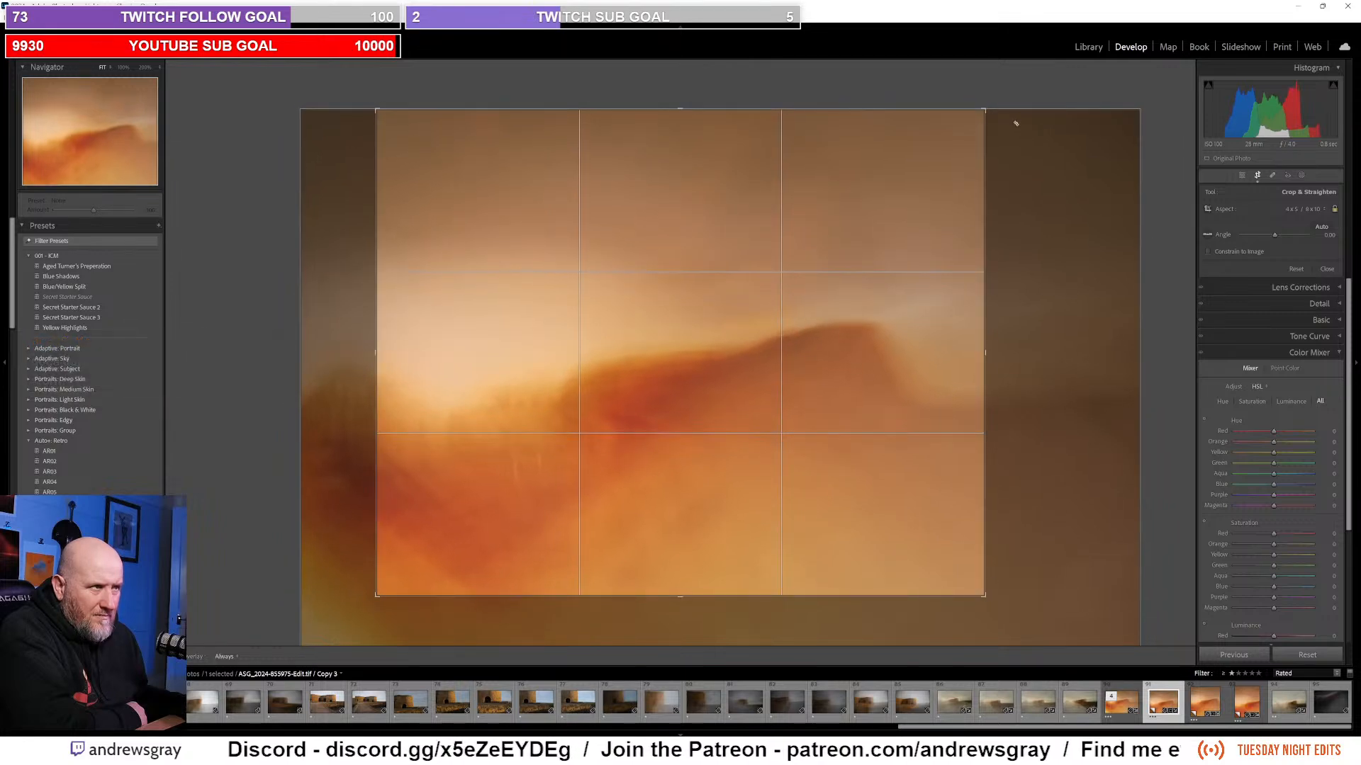
left_click_drag(985, 117, 1029, 111)
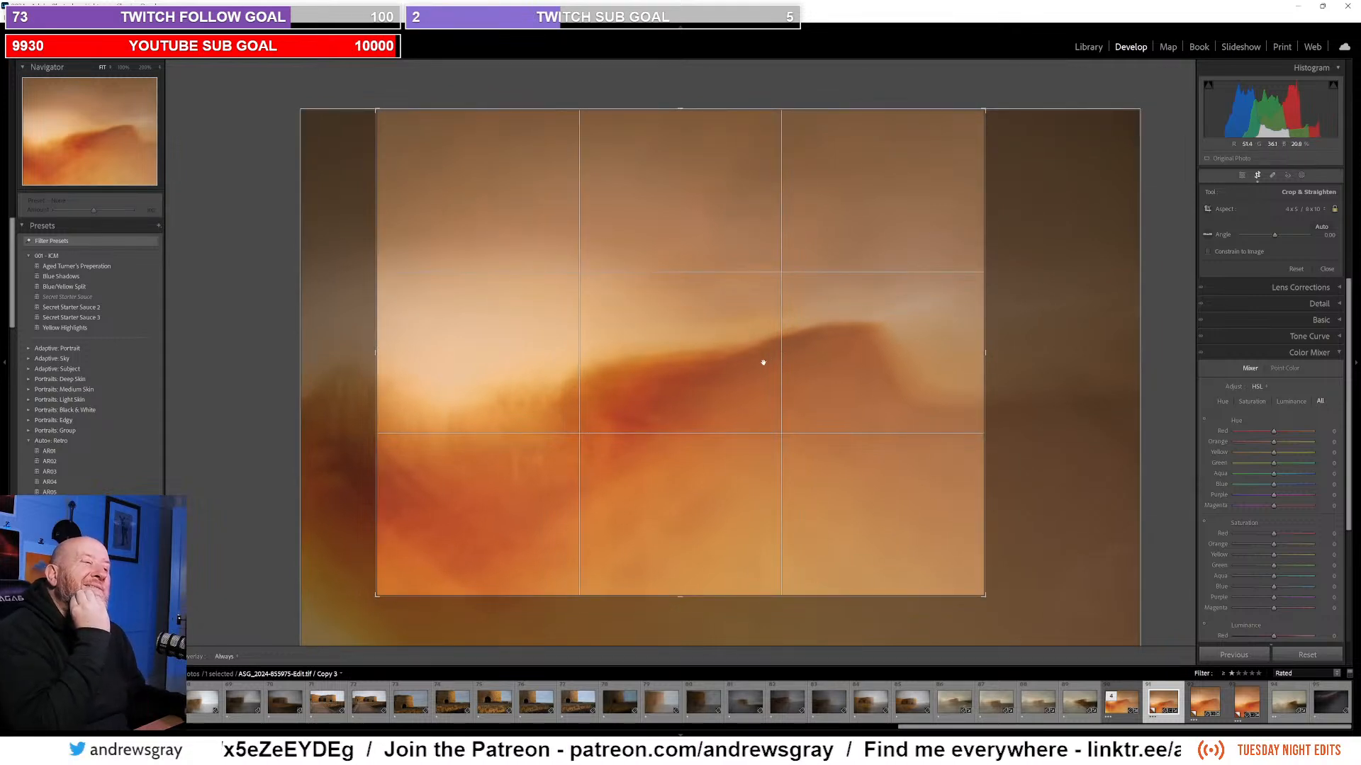
left_click_drag(729, 376, 731, 289)
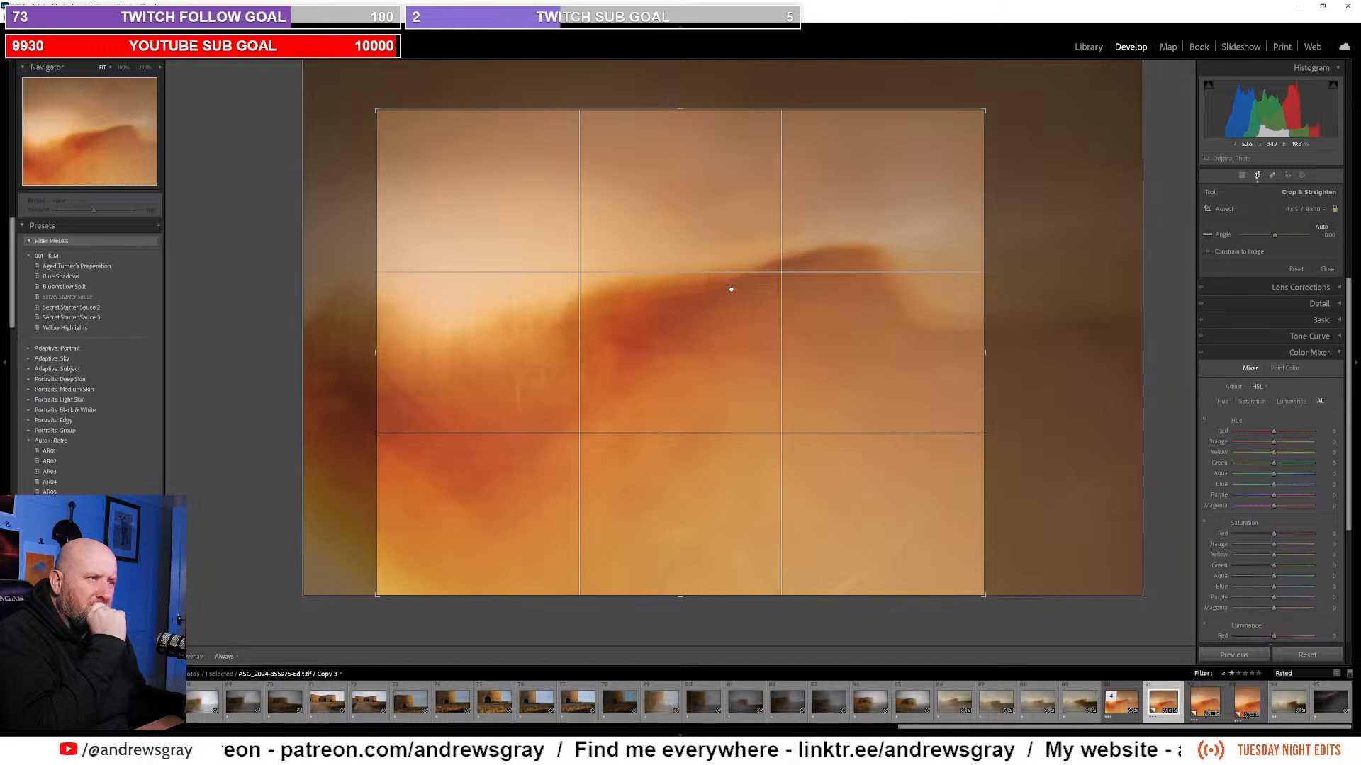
left_click_drag(730, 289, 728, 289)
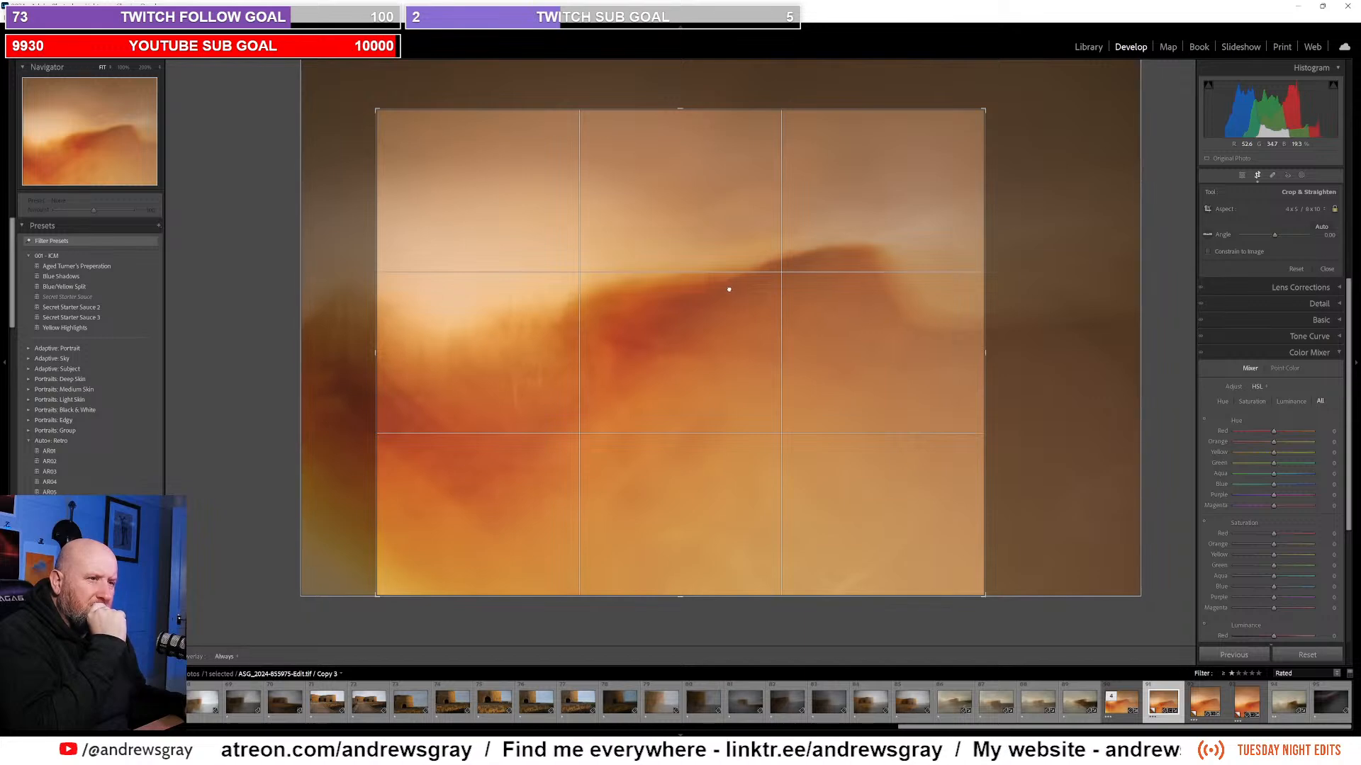
key("Return")
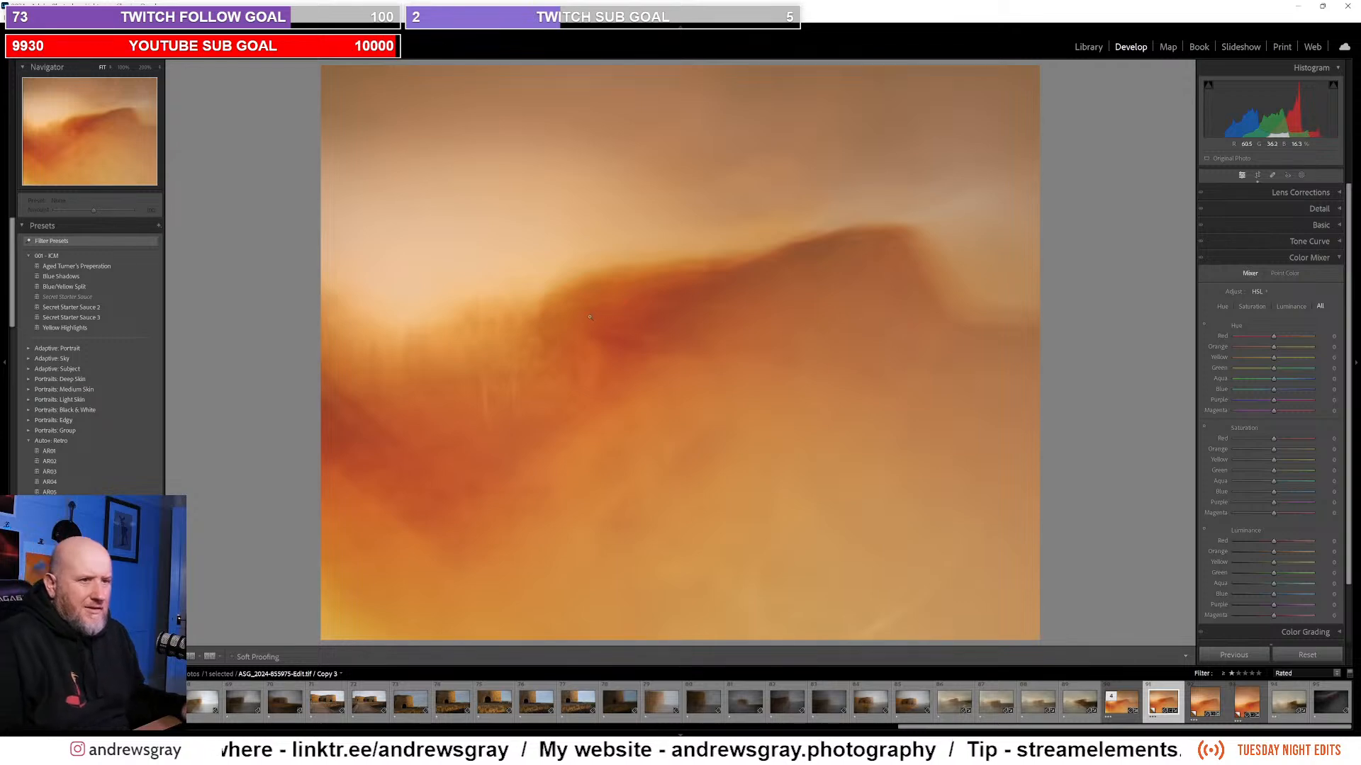
Step: Create another virtual copy from the 4 x 5 landscape version and change its crop aspect ratio to 16 x 9
right_click(518, 350)
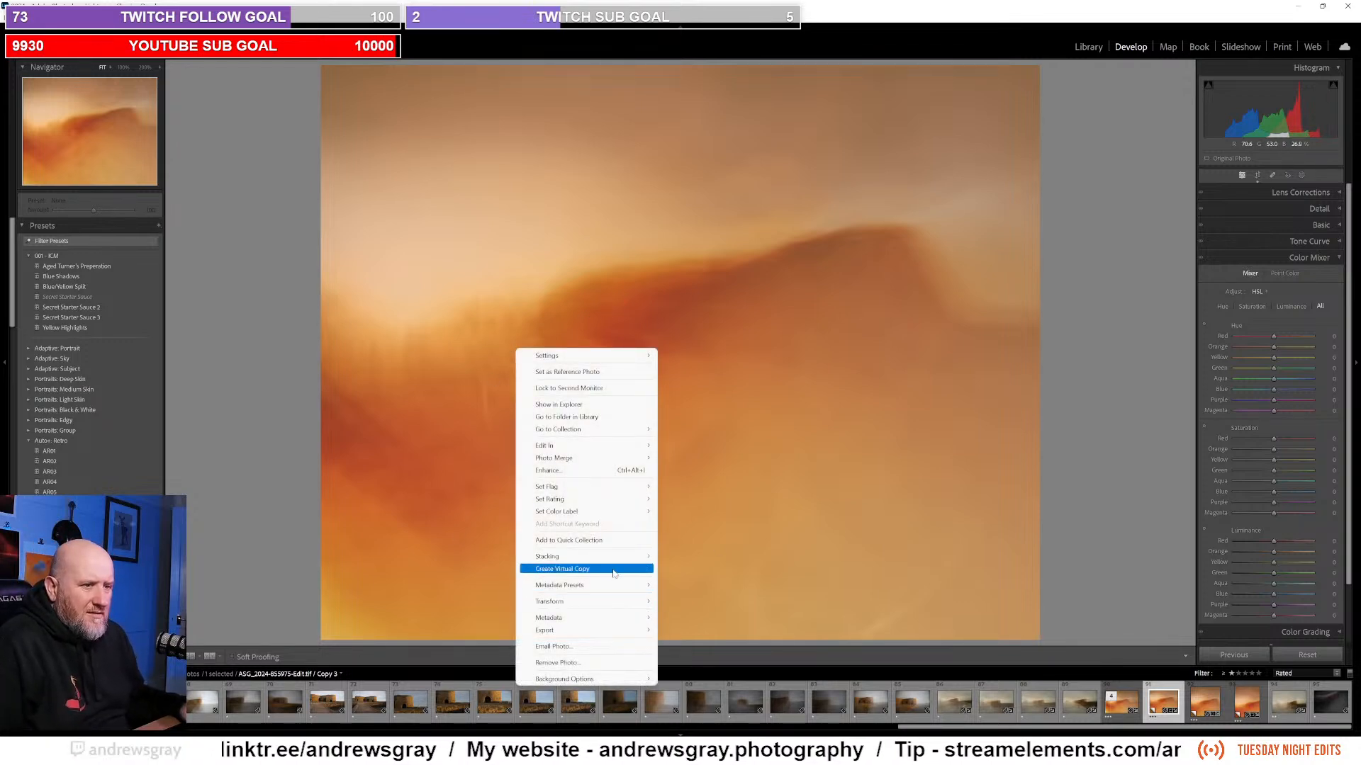
mouse_move(605, 461)
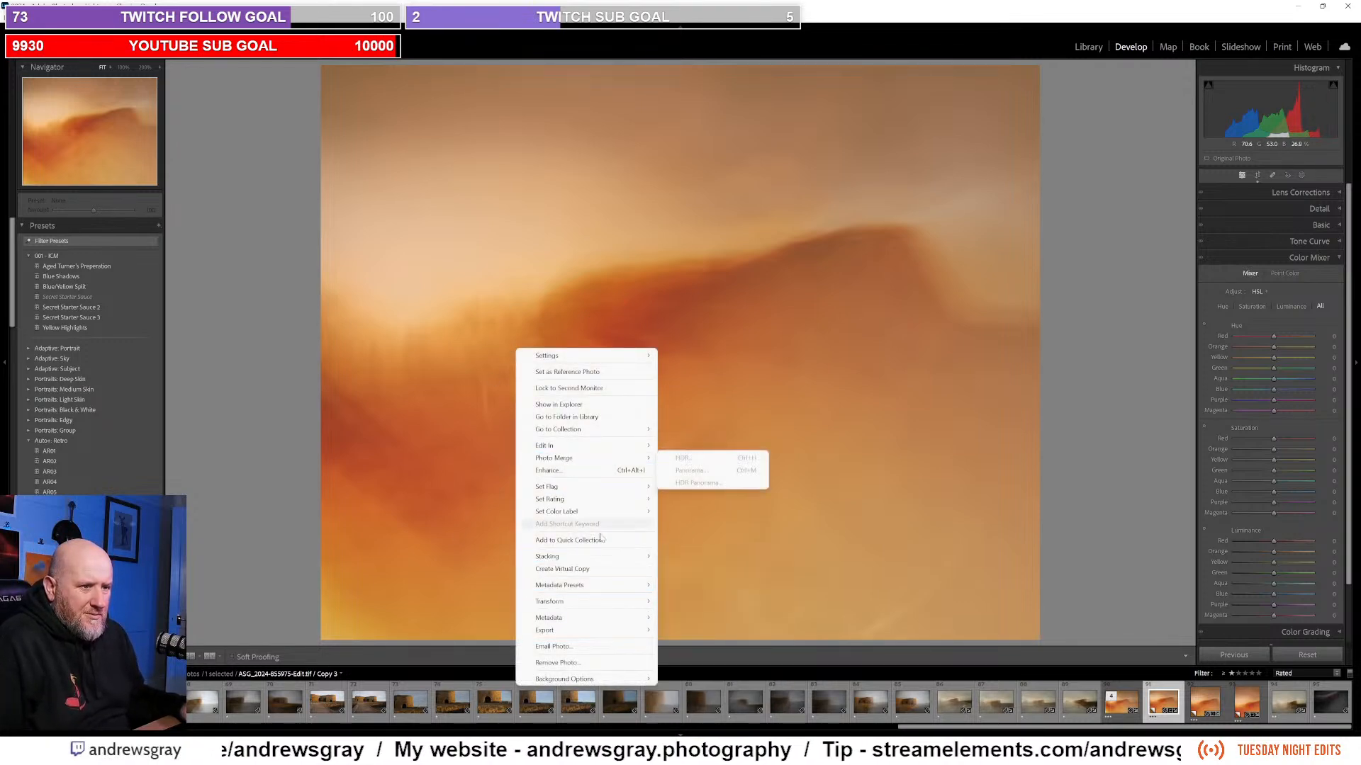
left_click(599, 569)
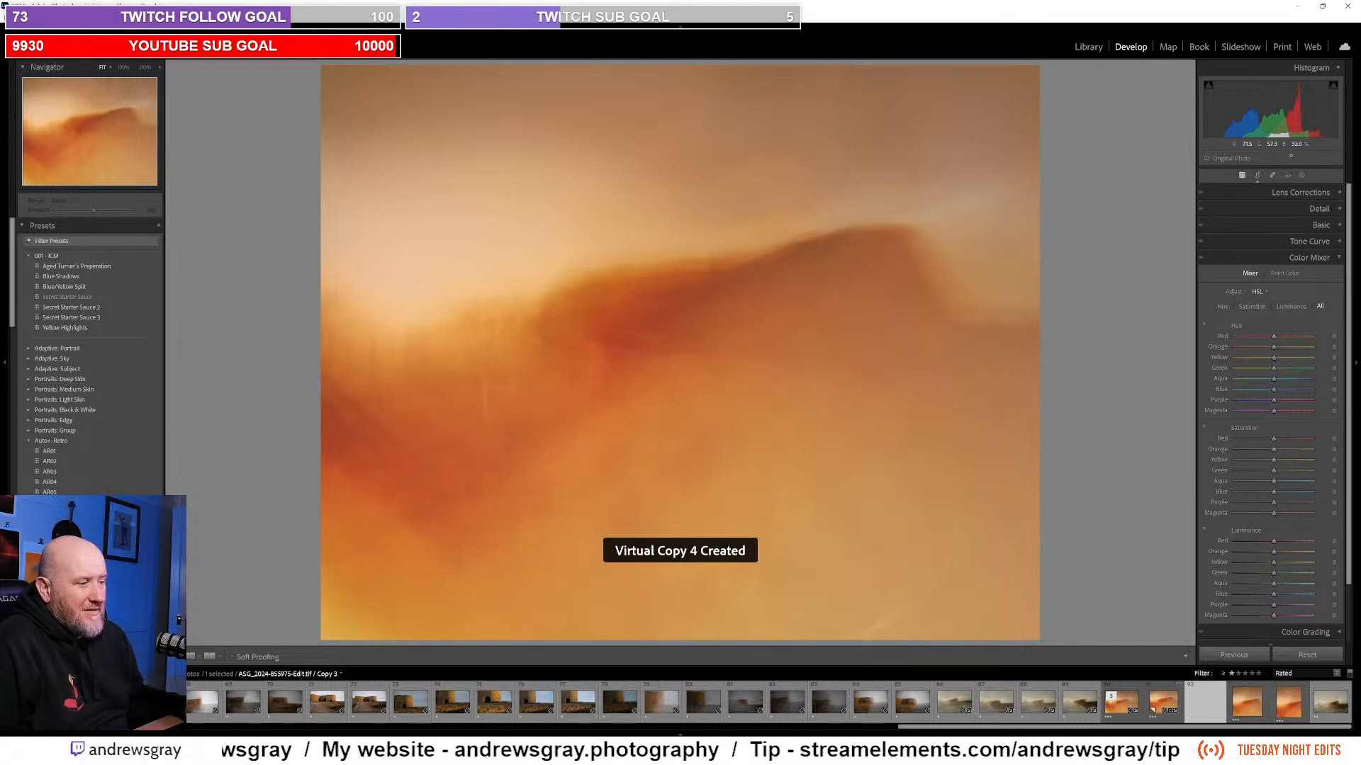
left_click(1257, 176)
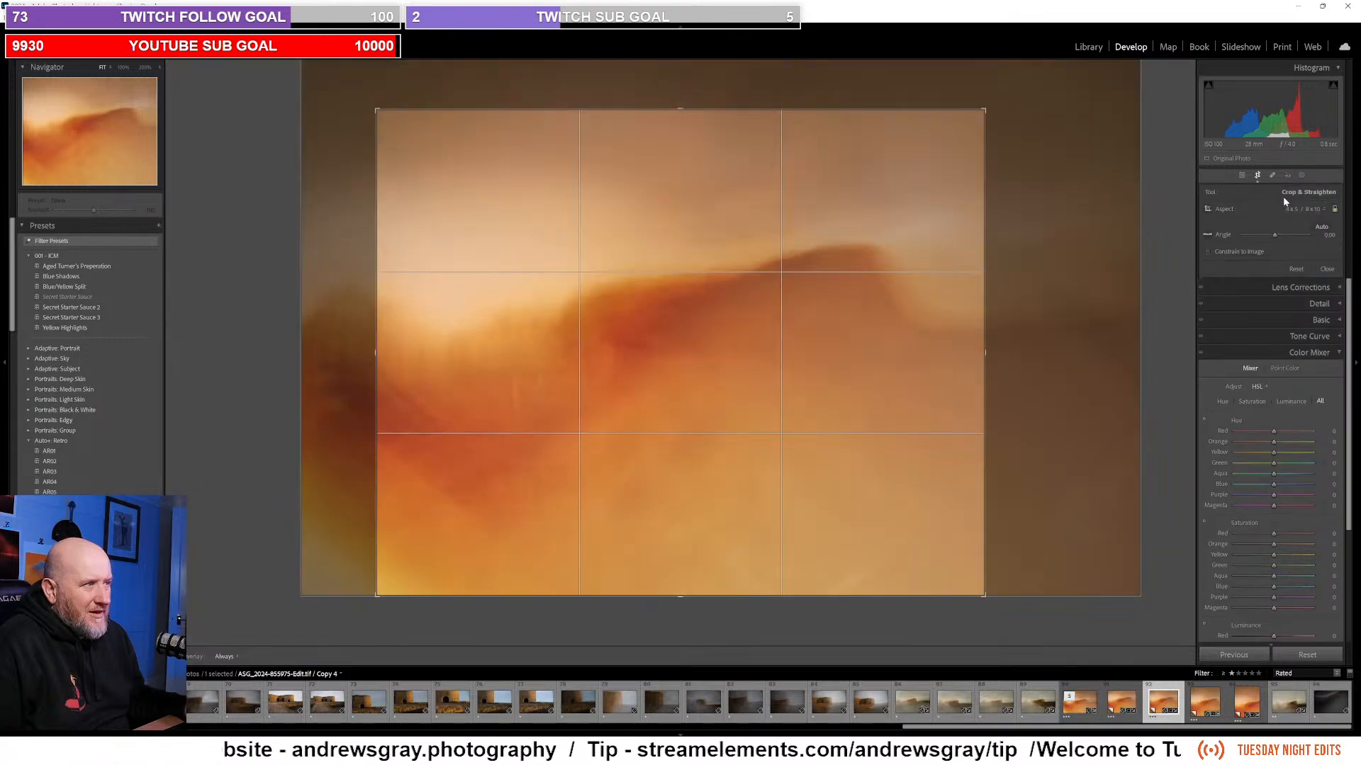
left_click(1291, 209)
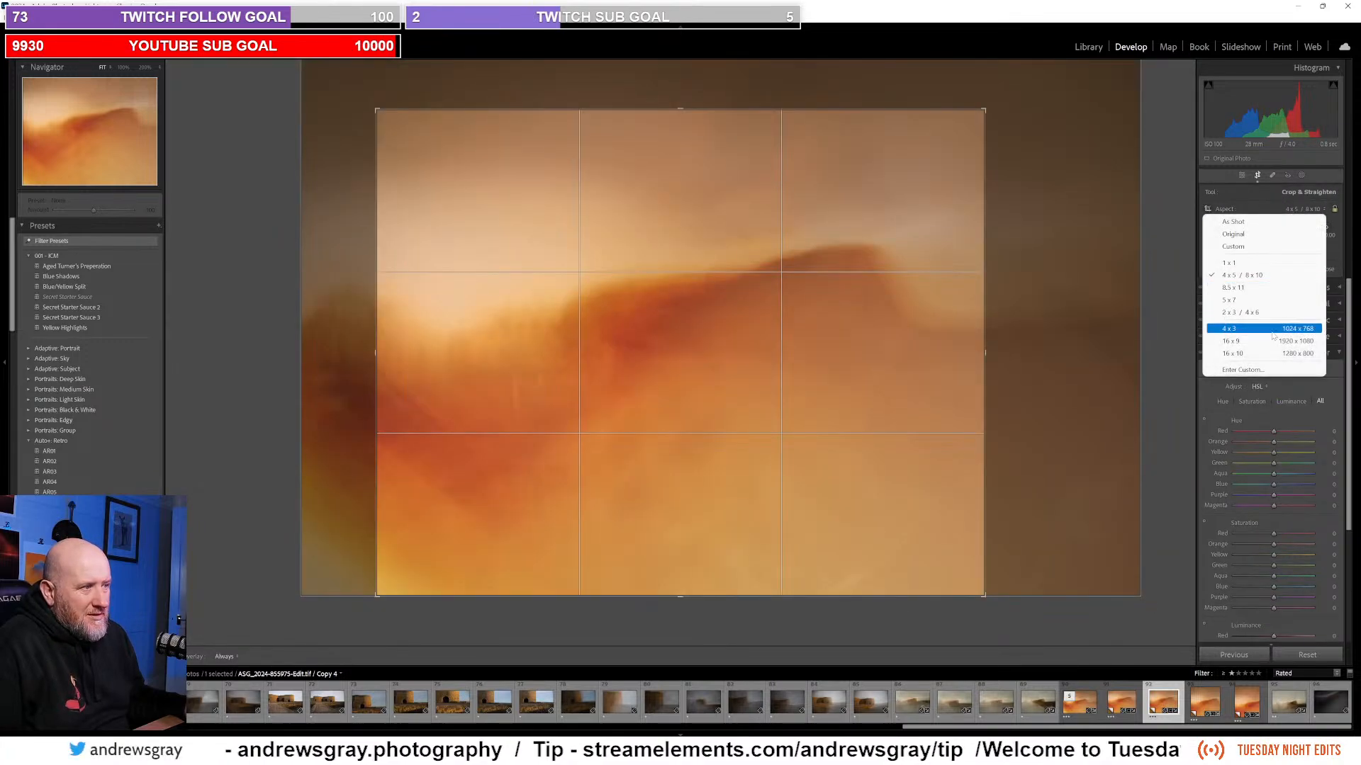
left_click(1248, 341)
Step: Reposition and slightly resize the 16 x 9 crop to frame the glow and the hill's peak, and apply it
left_click_drag(877, 340, 870, 394)
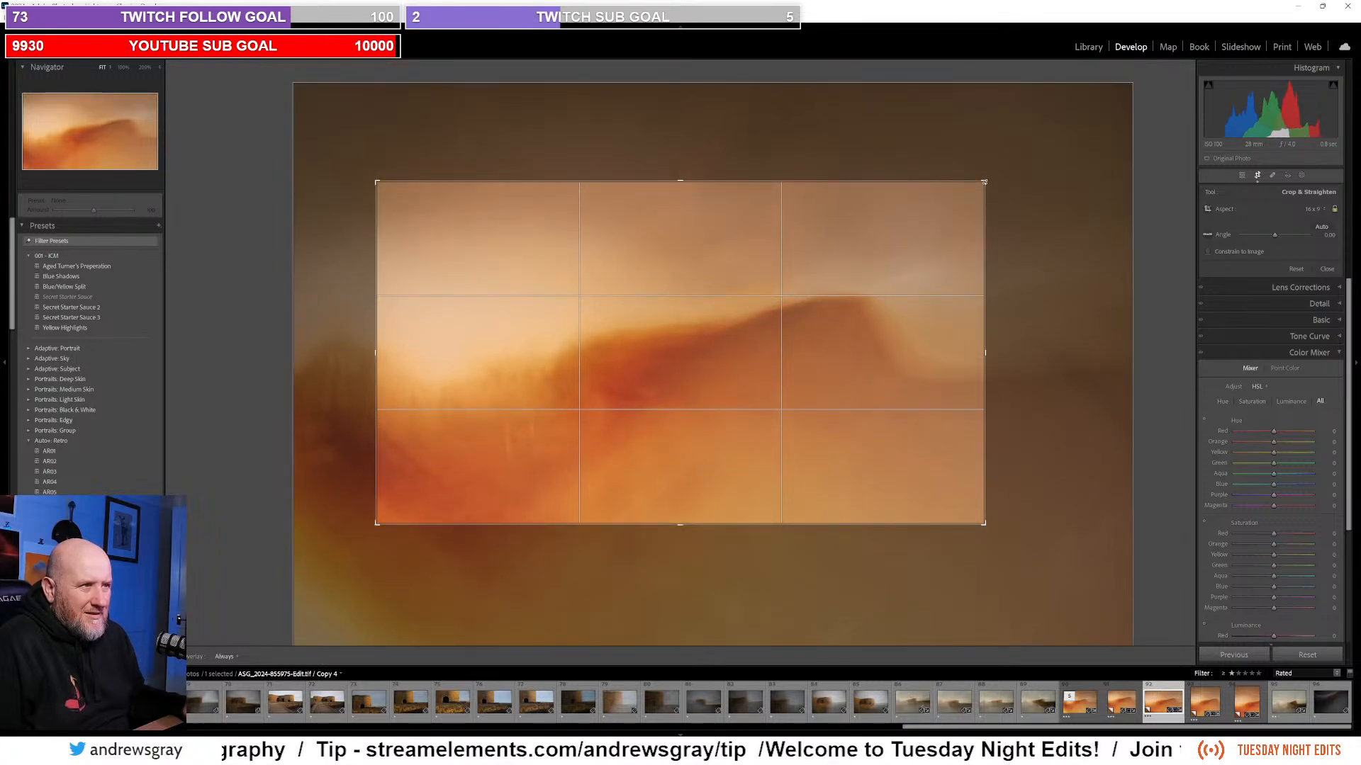
left_click_drag(1073, 160, 1121, 180)
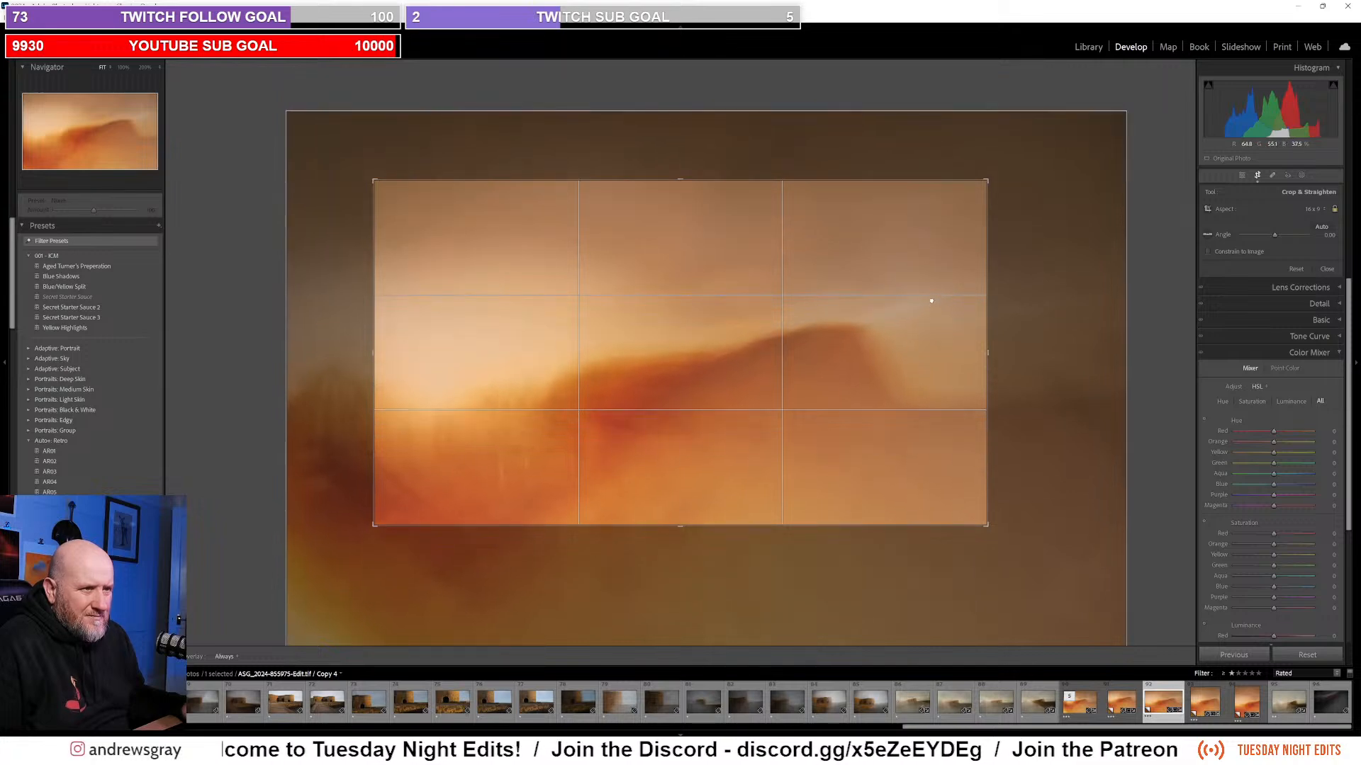
left_click_drag(931, 302, 925, 315)
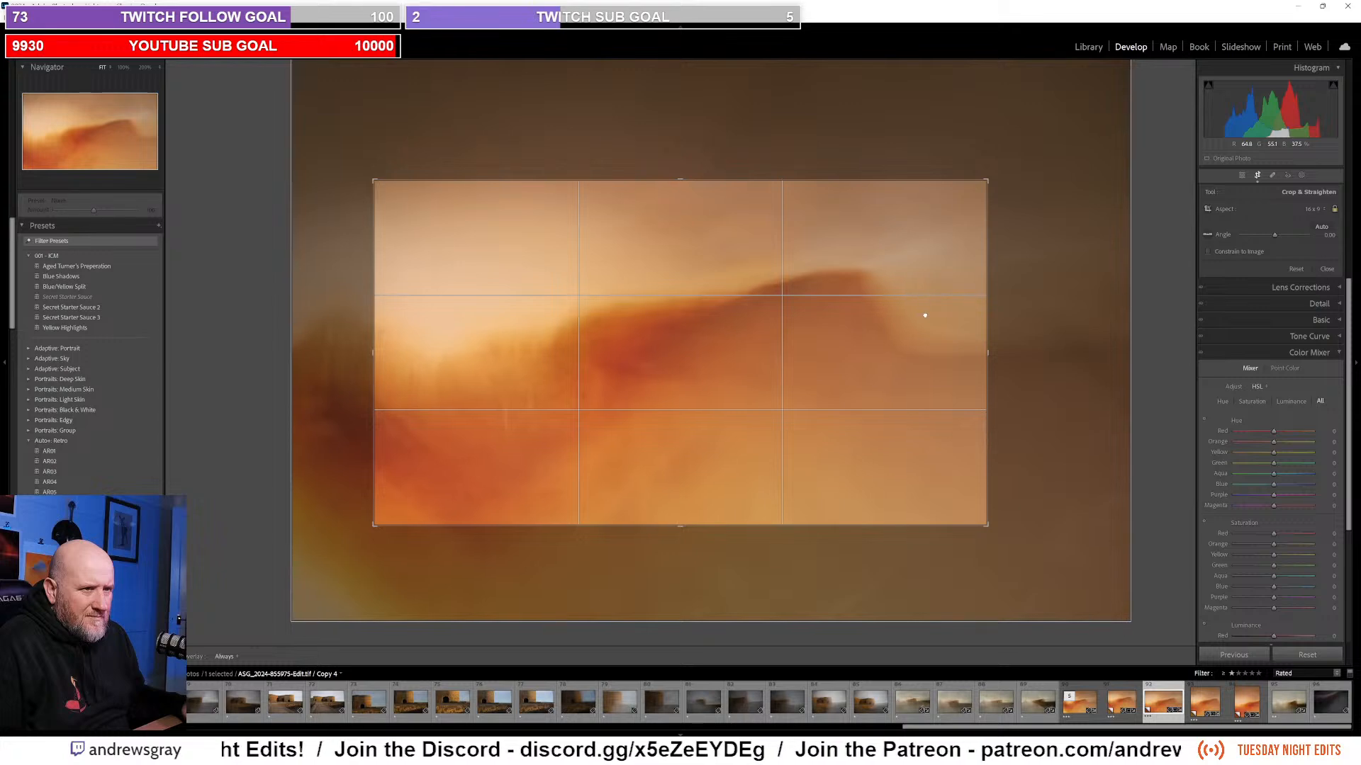
key("Return")
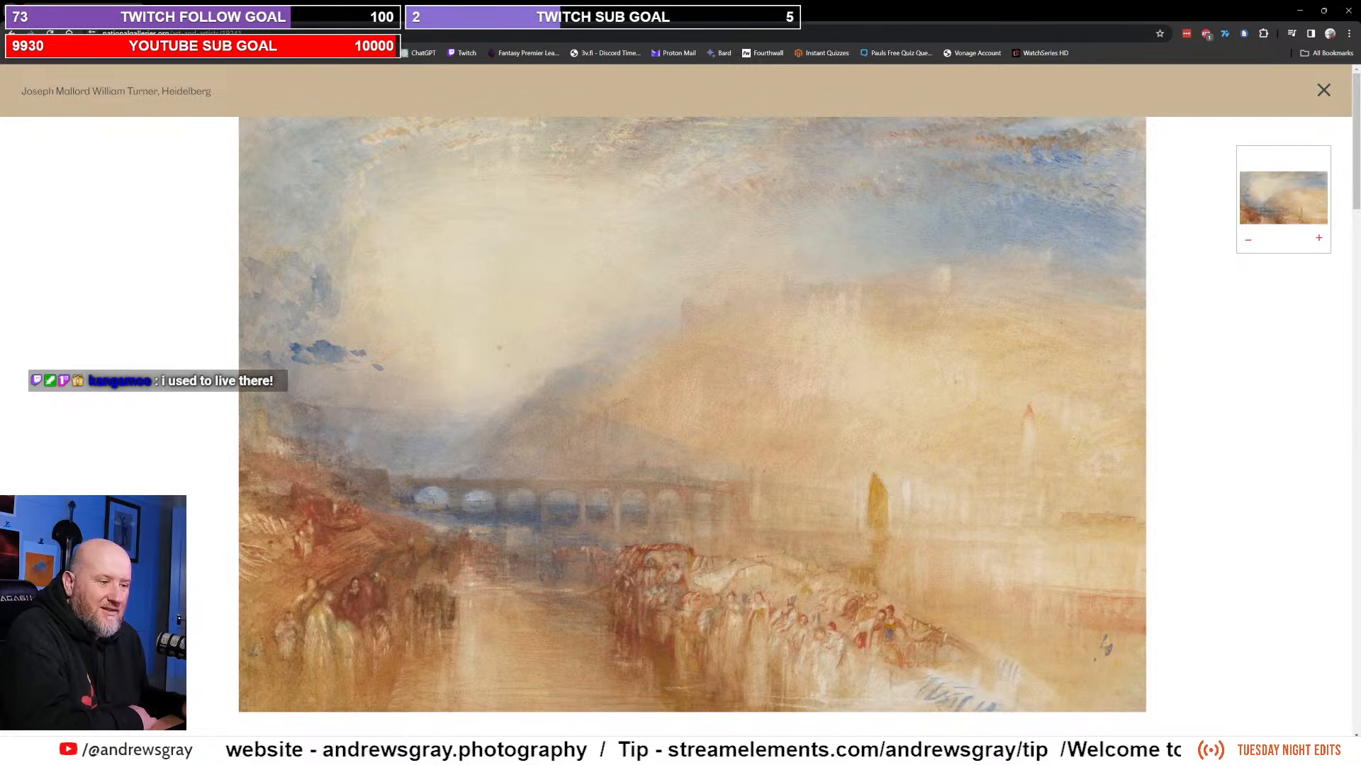
Step: Compare the 16 x 9 crop with Turner's Heidelberg painting in the browser, switching between the browser and Lightroom Classic
mouse_move(792, 691)
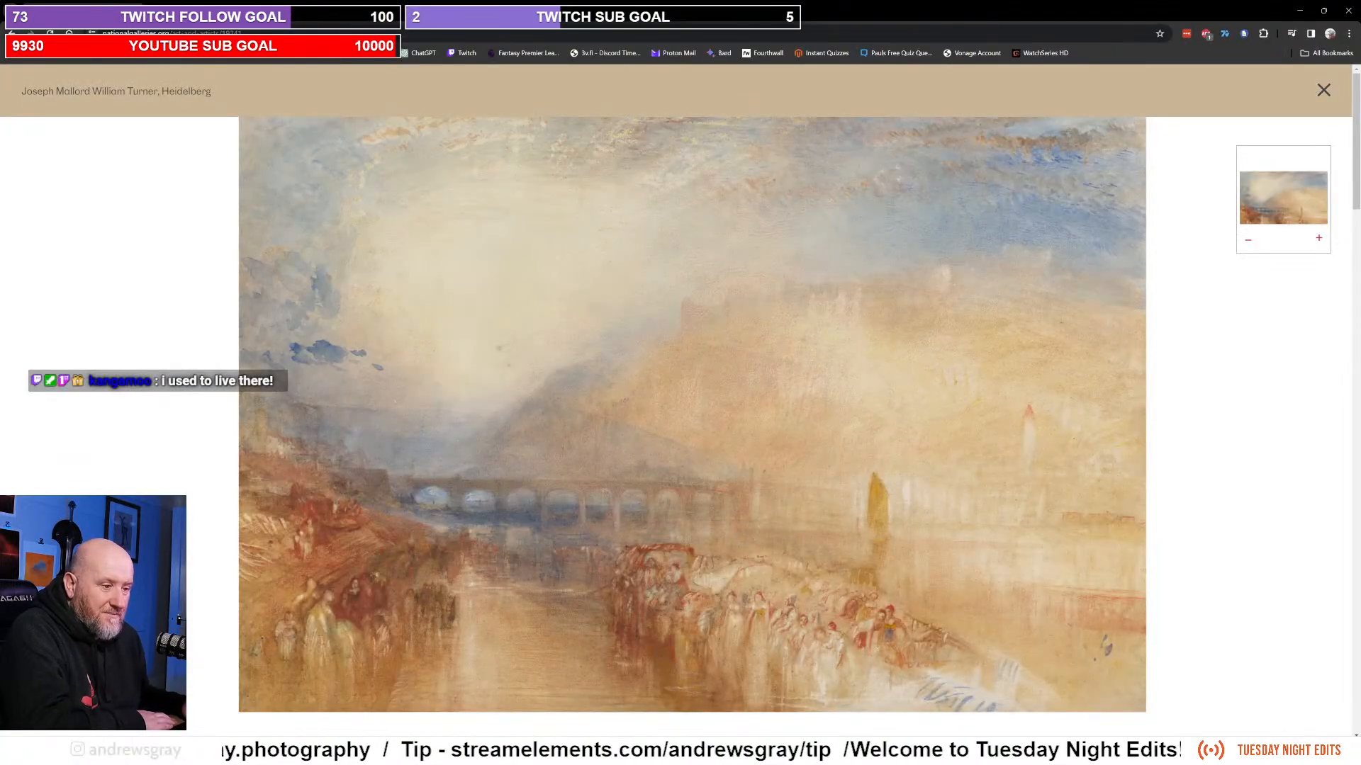
key("alt+Tab")
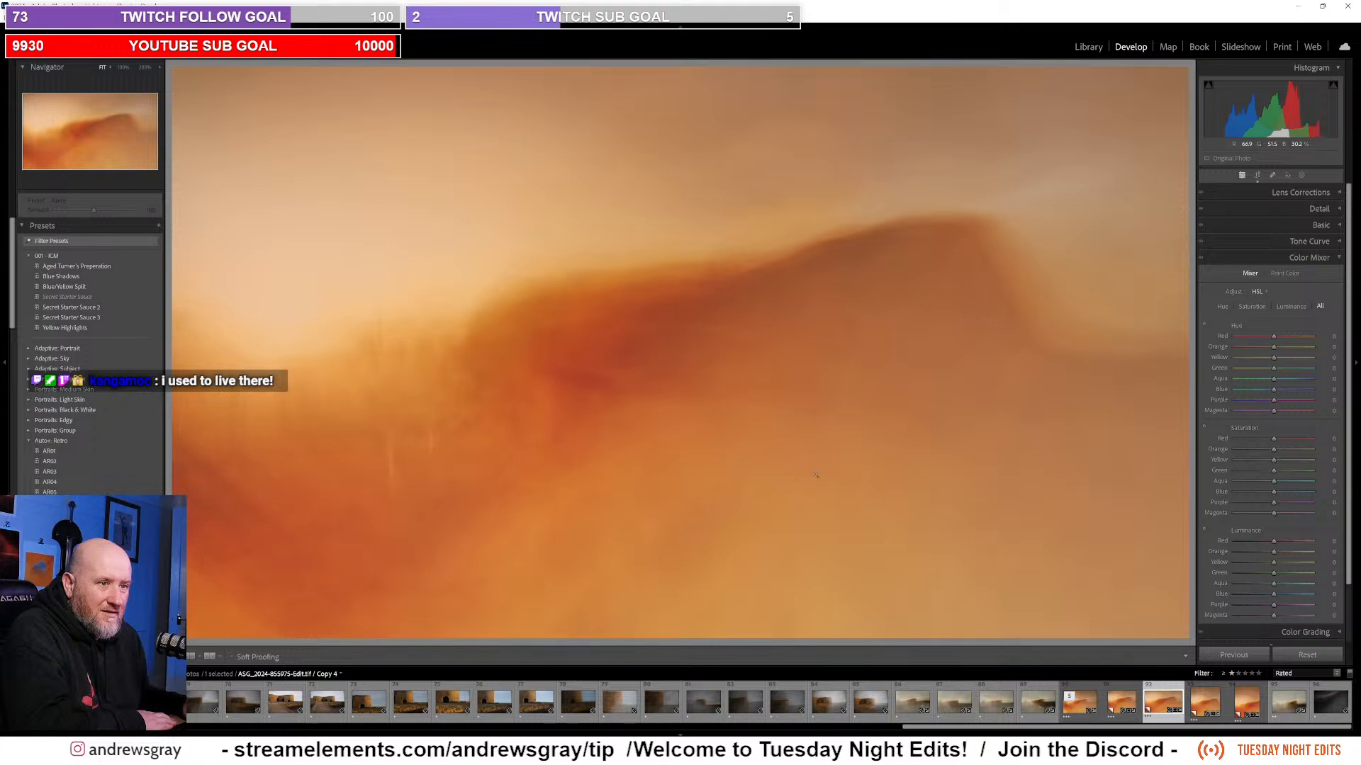
mouse_move(787, 751)
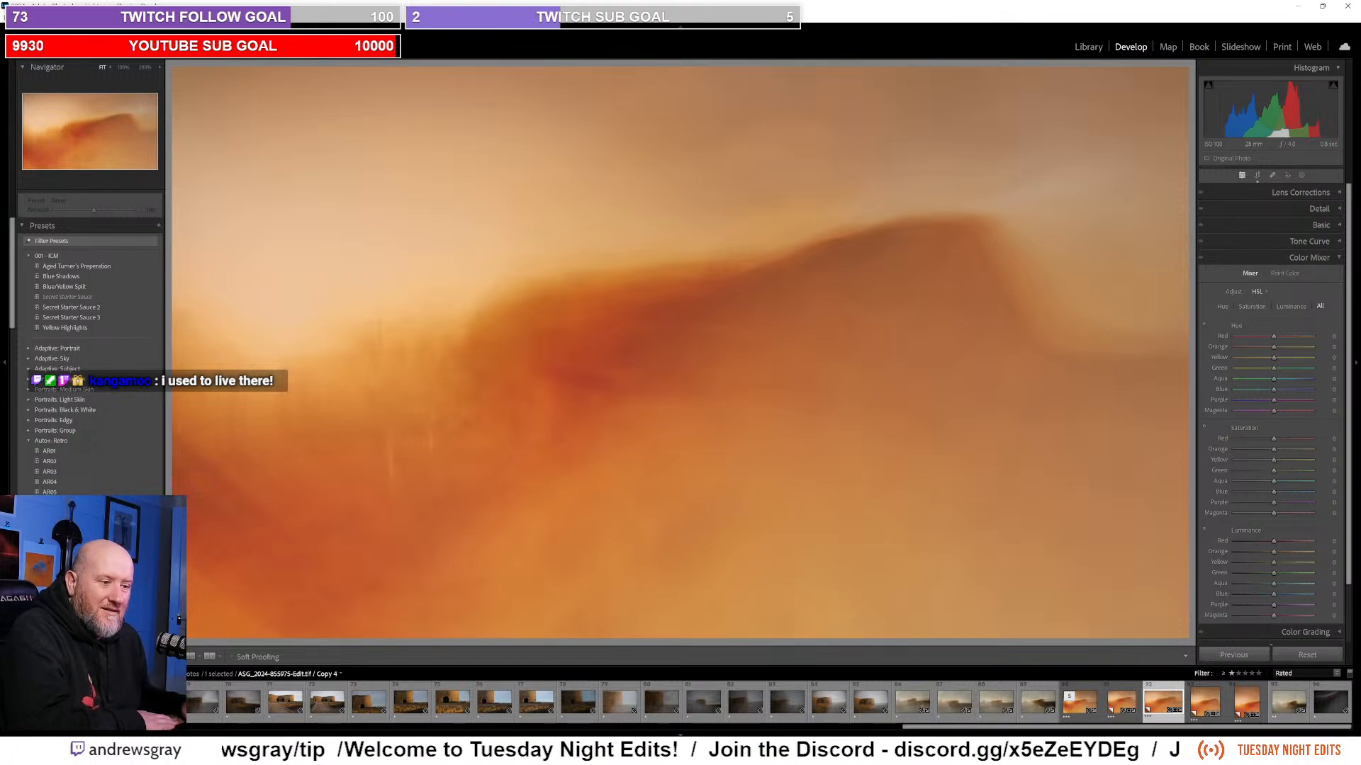
mouse_move(716, 750)
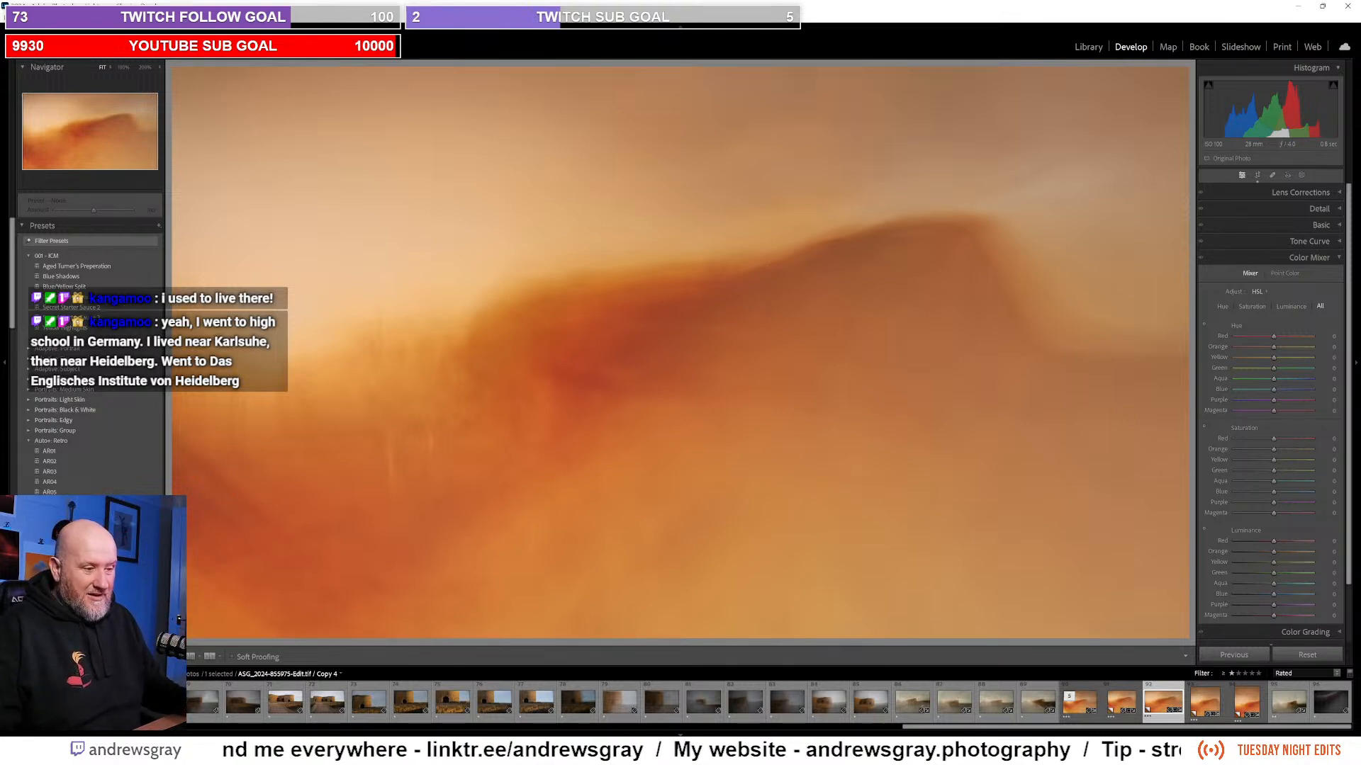
left_click(799, 722)
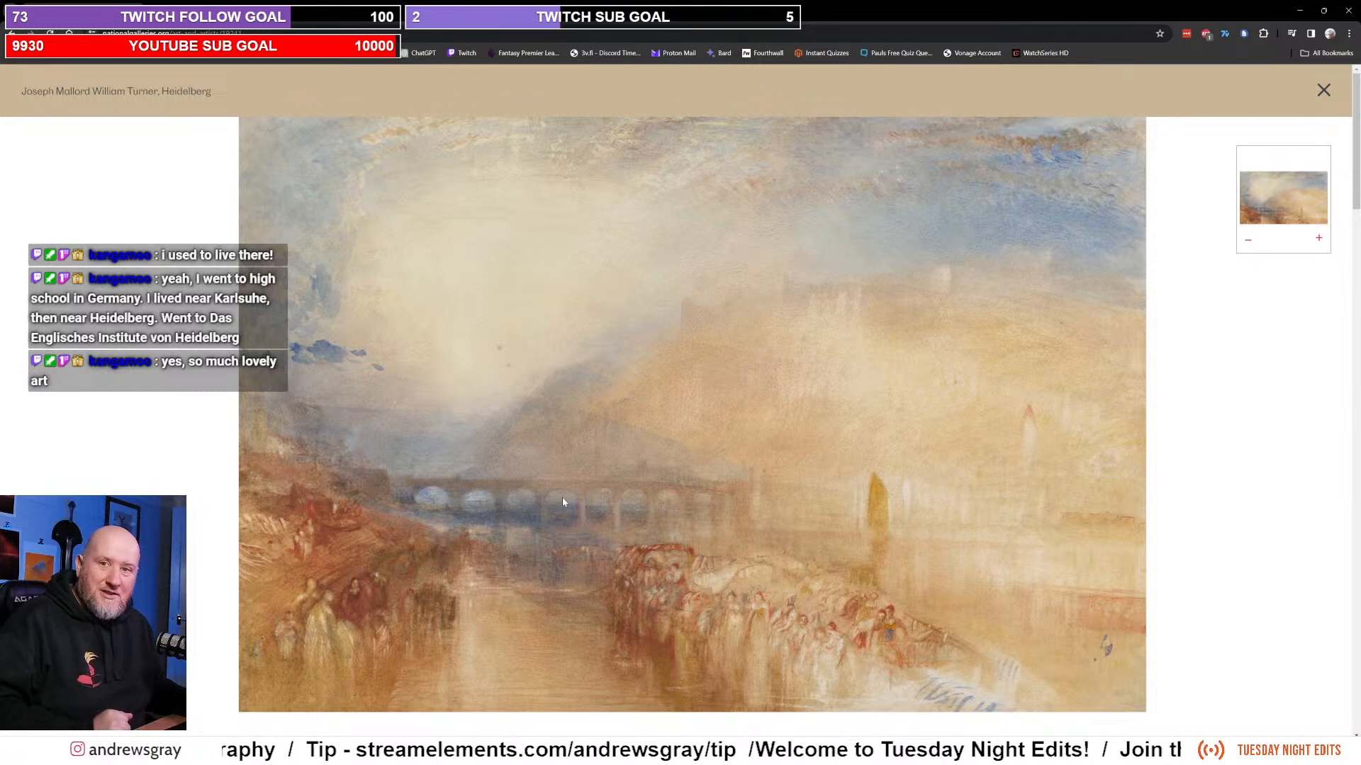
left_click(811, 691)
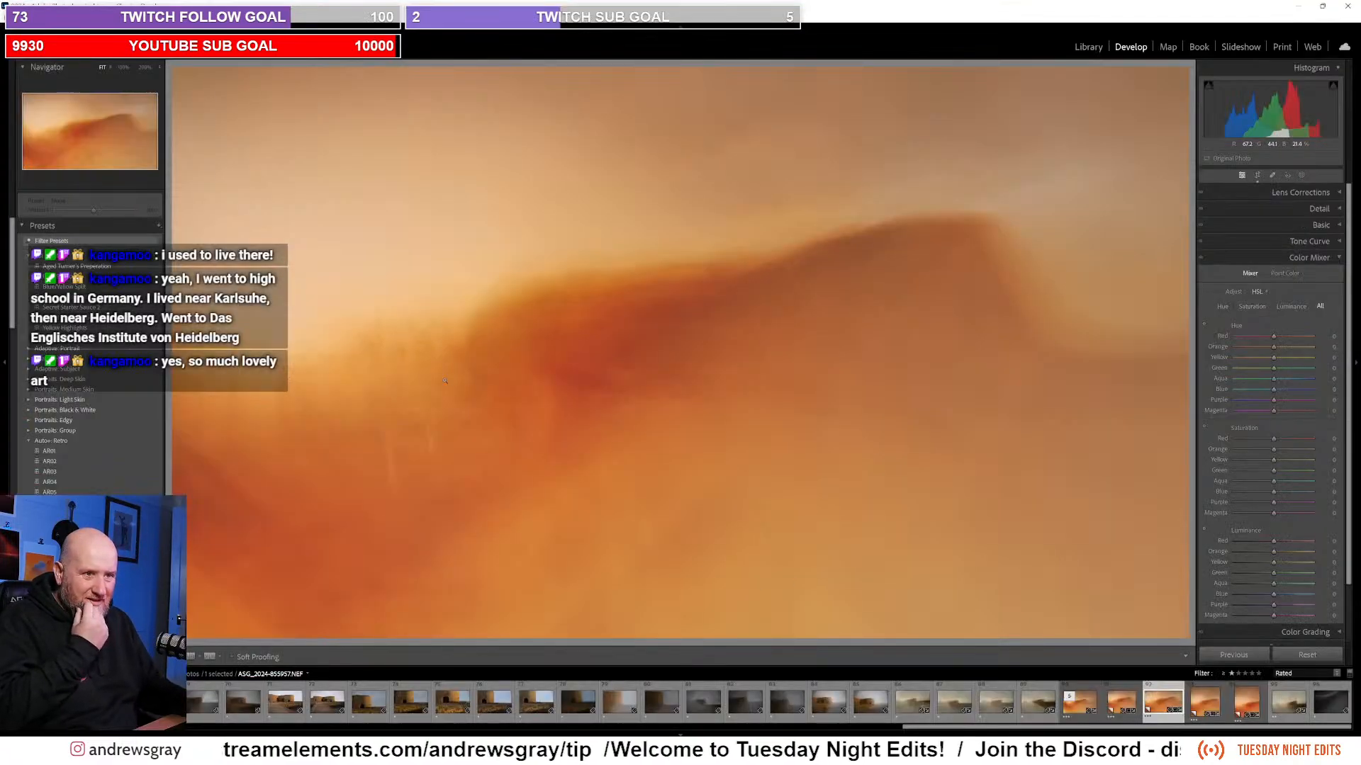